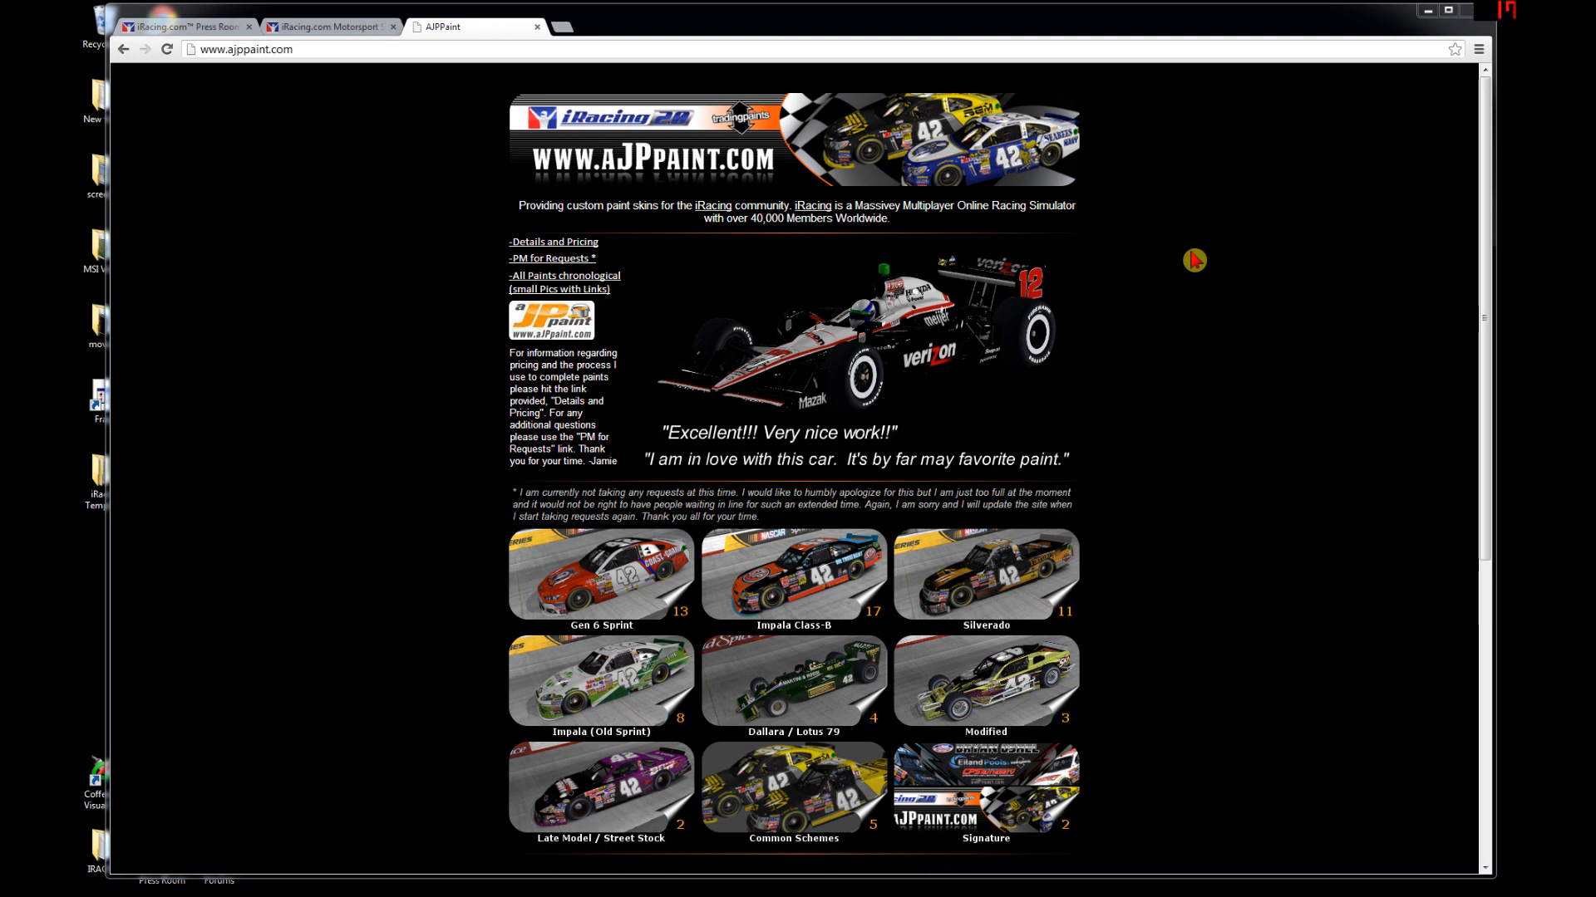
- Open the chronological list of all paints on the AJPPaint site and look through the numbered car schemes
click(603, 296)
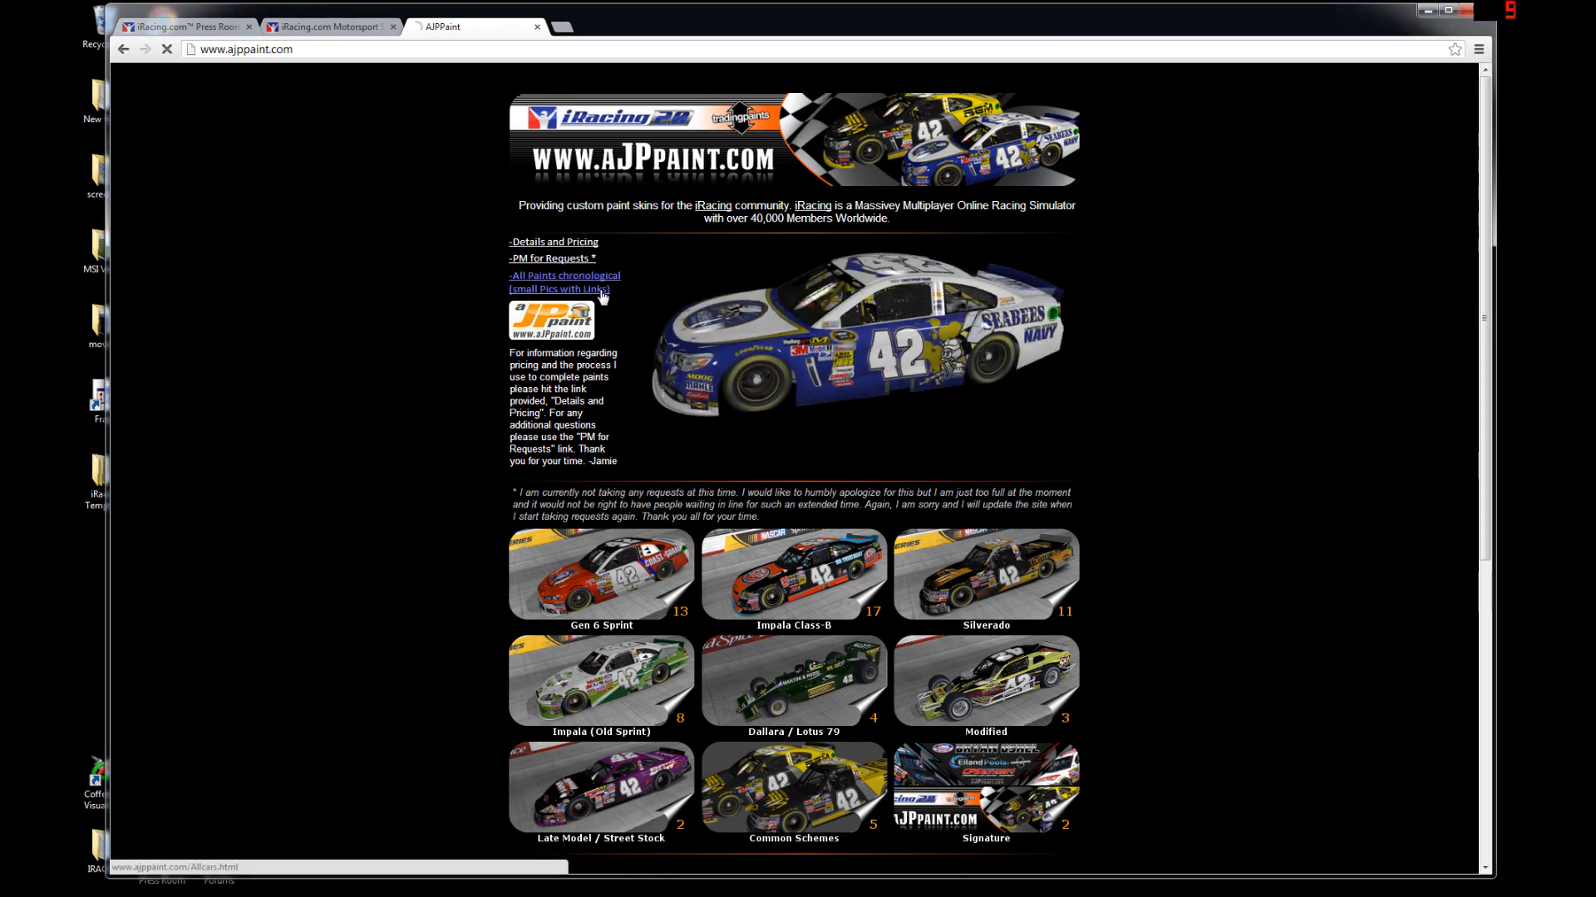
scroll(1203, 540, down, 19)
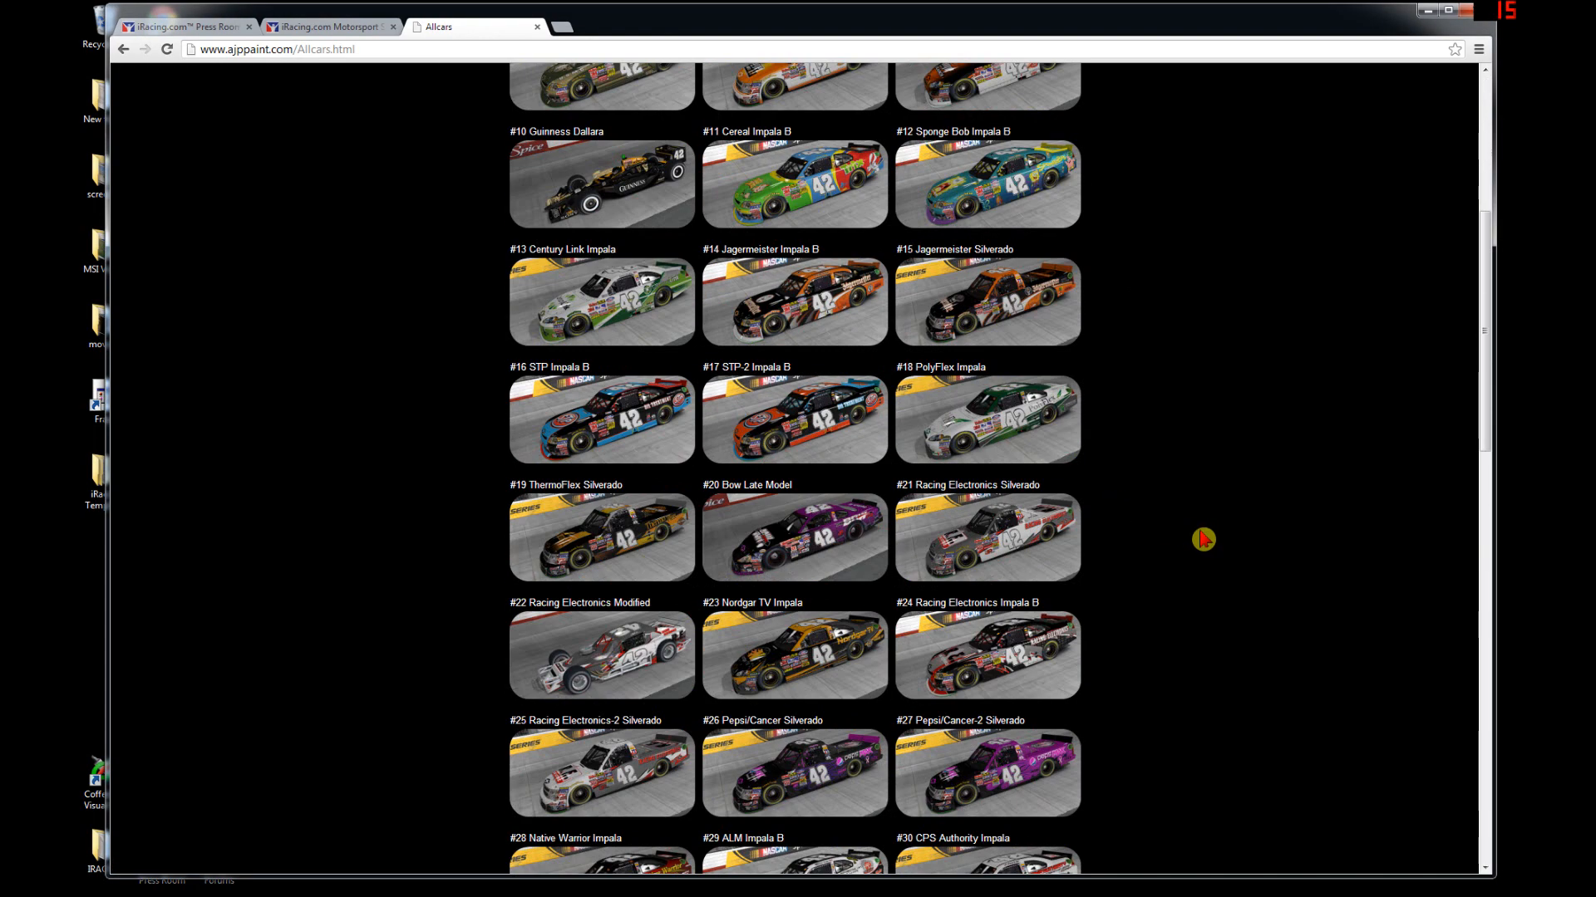
scroll(1171, 588, down, 3)
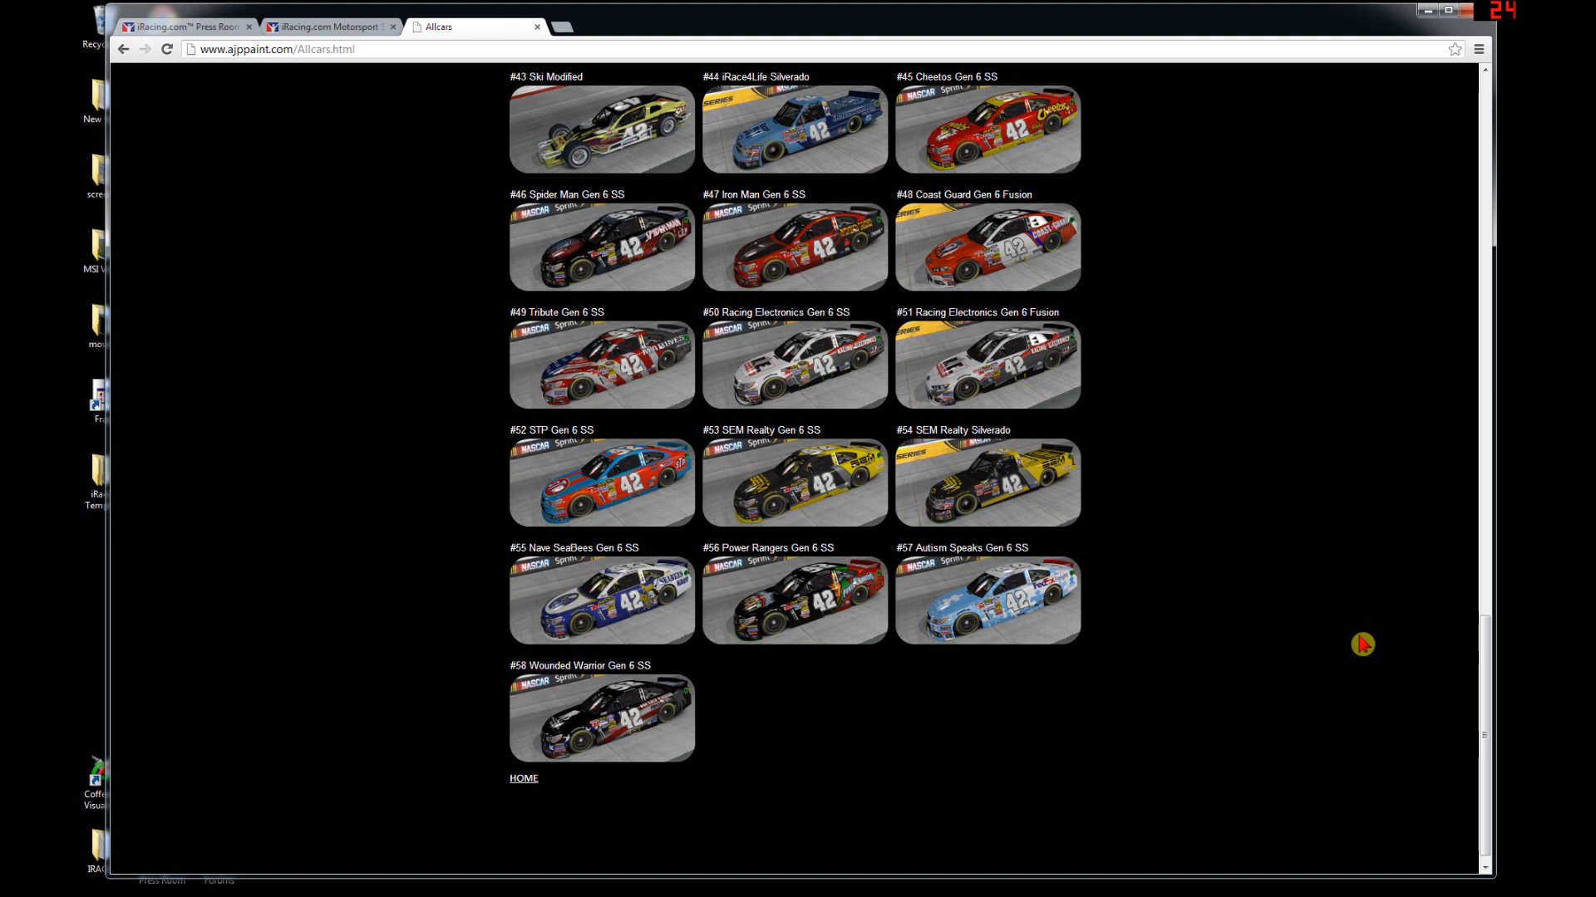
scroll(1222, 576, up, 3)
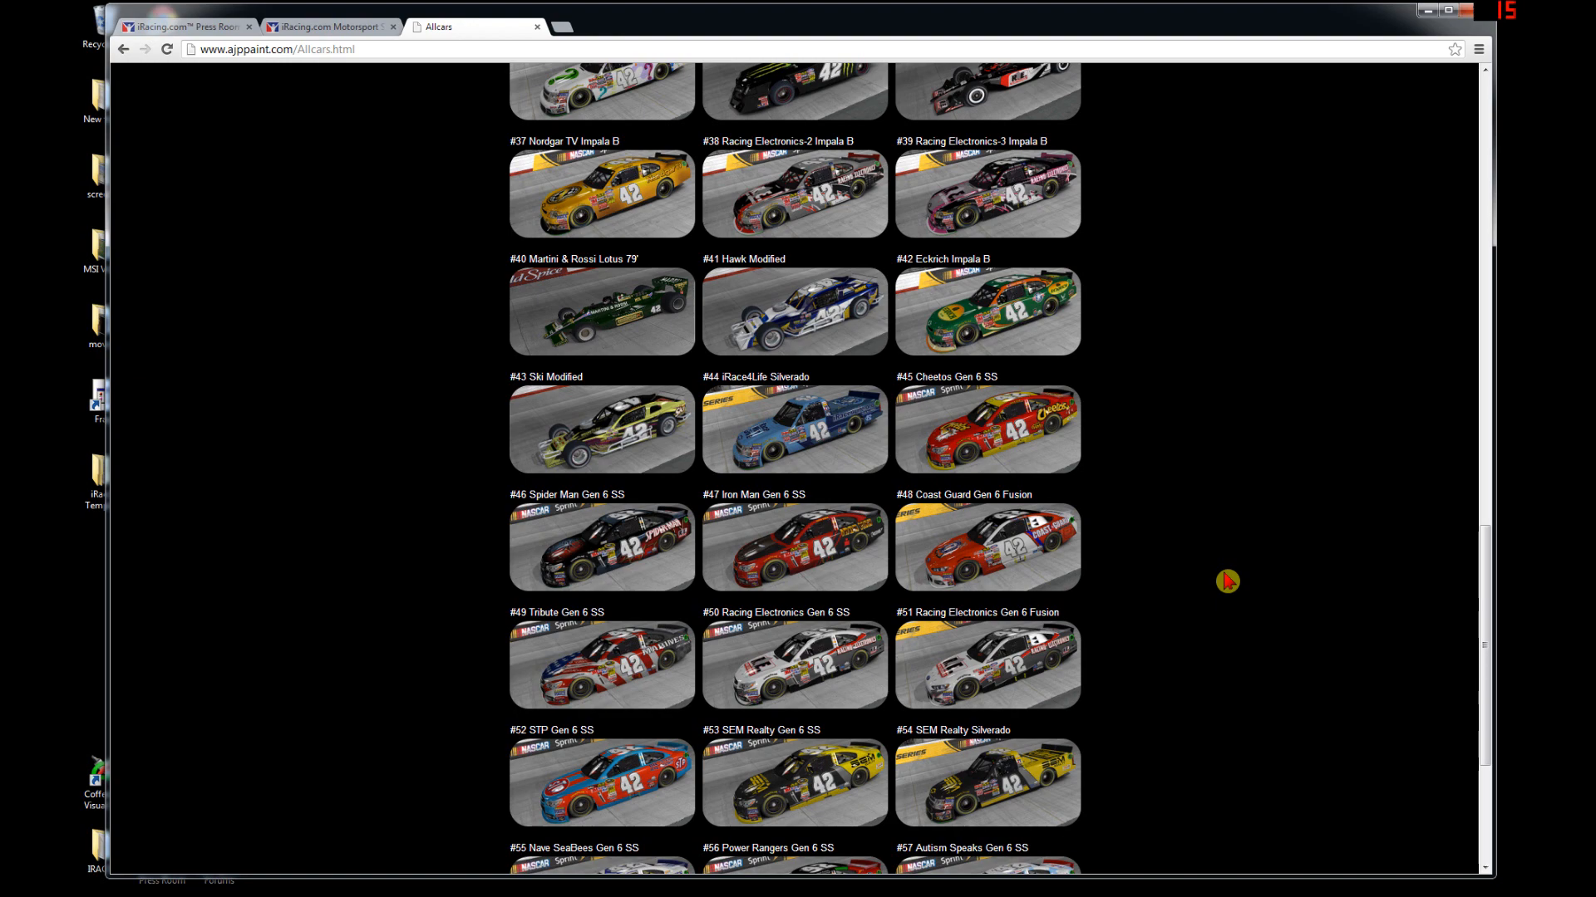
- View the larger pictures of the #49 Tribute Gen 6 SS paint and return through the full list to the site's home page
click(608, 690)
click(608, 690)
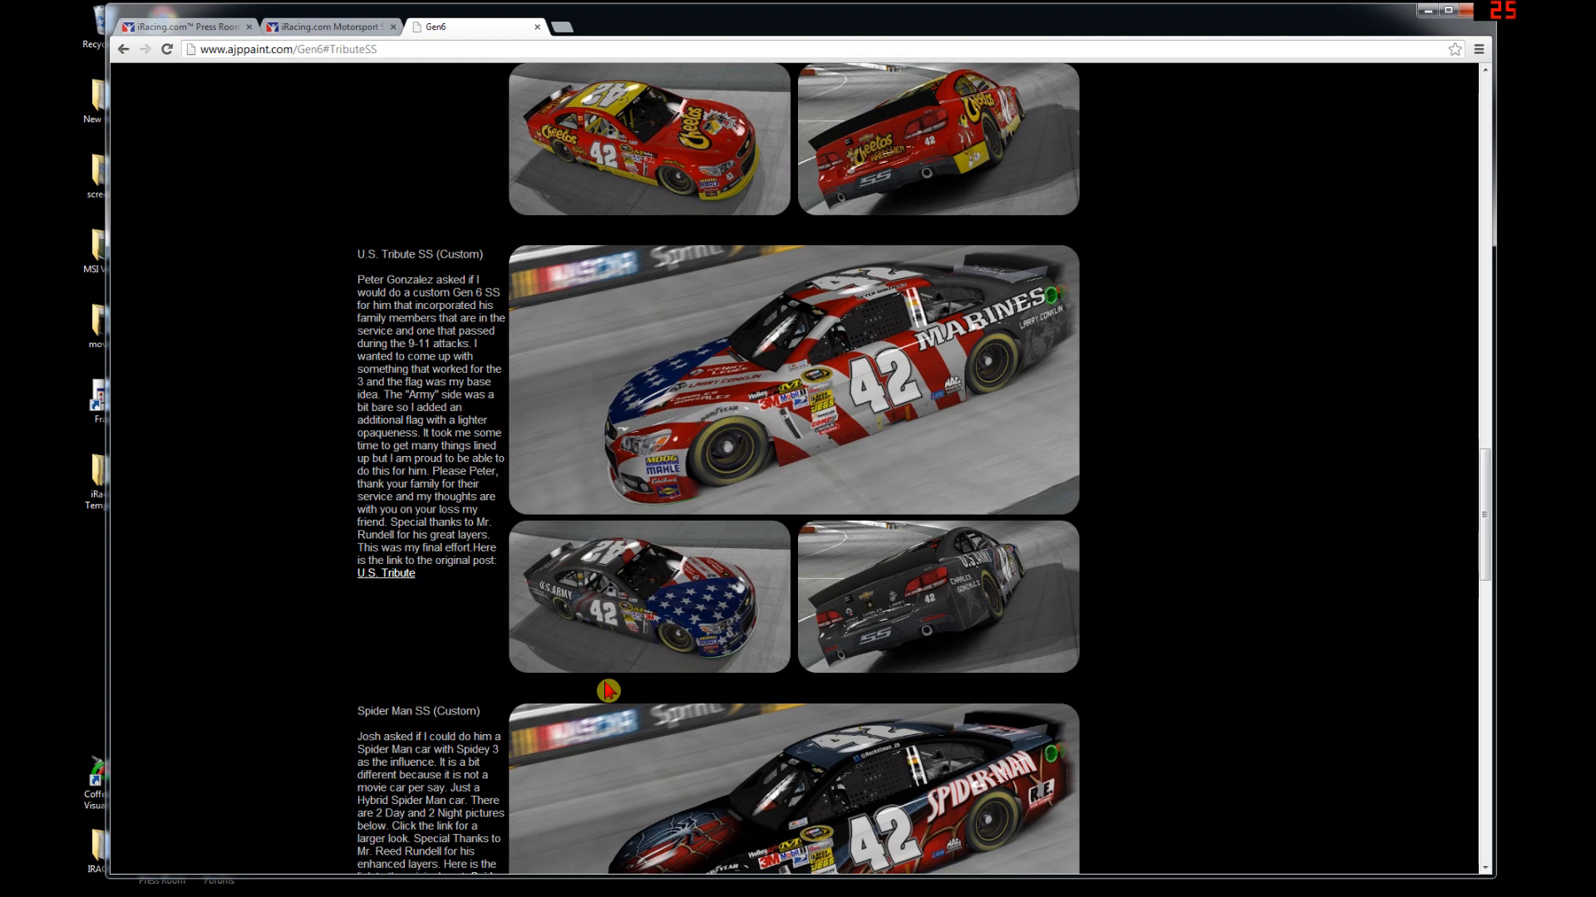
click(125, 50)
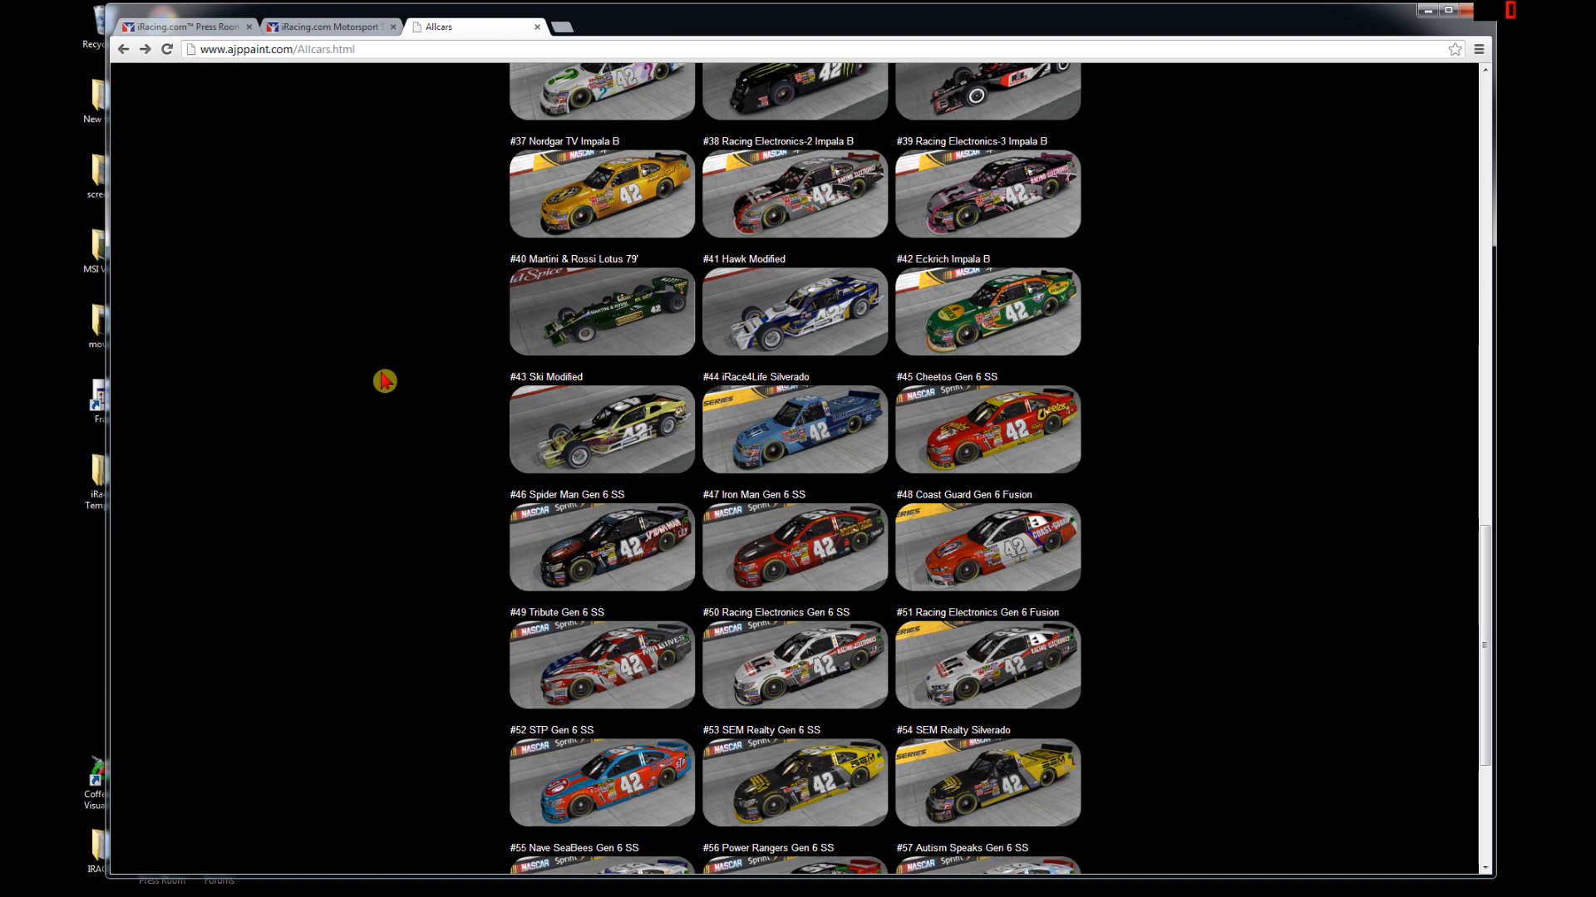
scroll(391, 378, up, 5)
scroll(391, 378, up, 12)
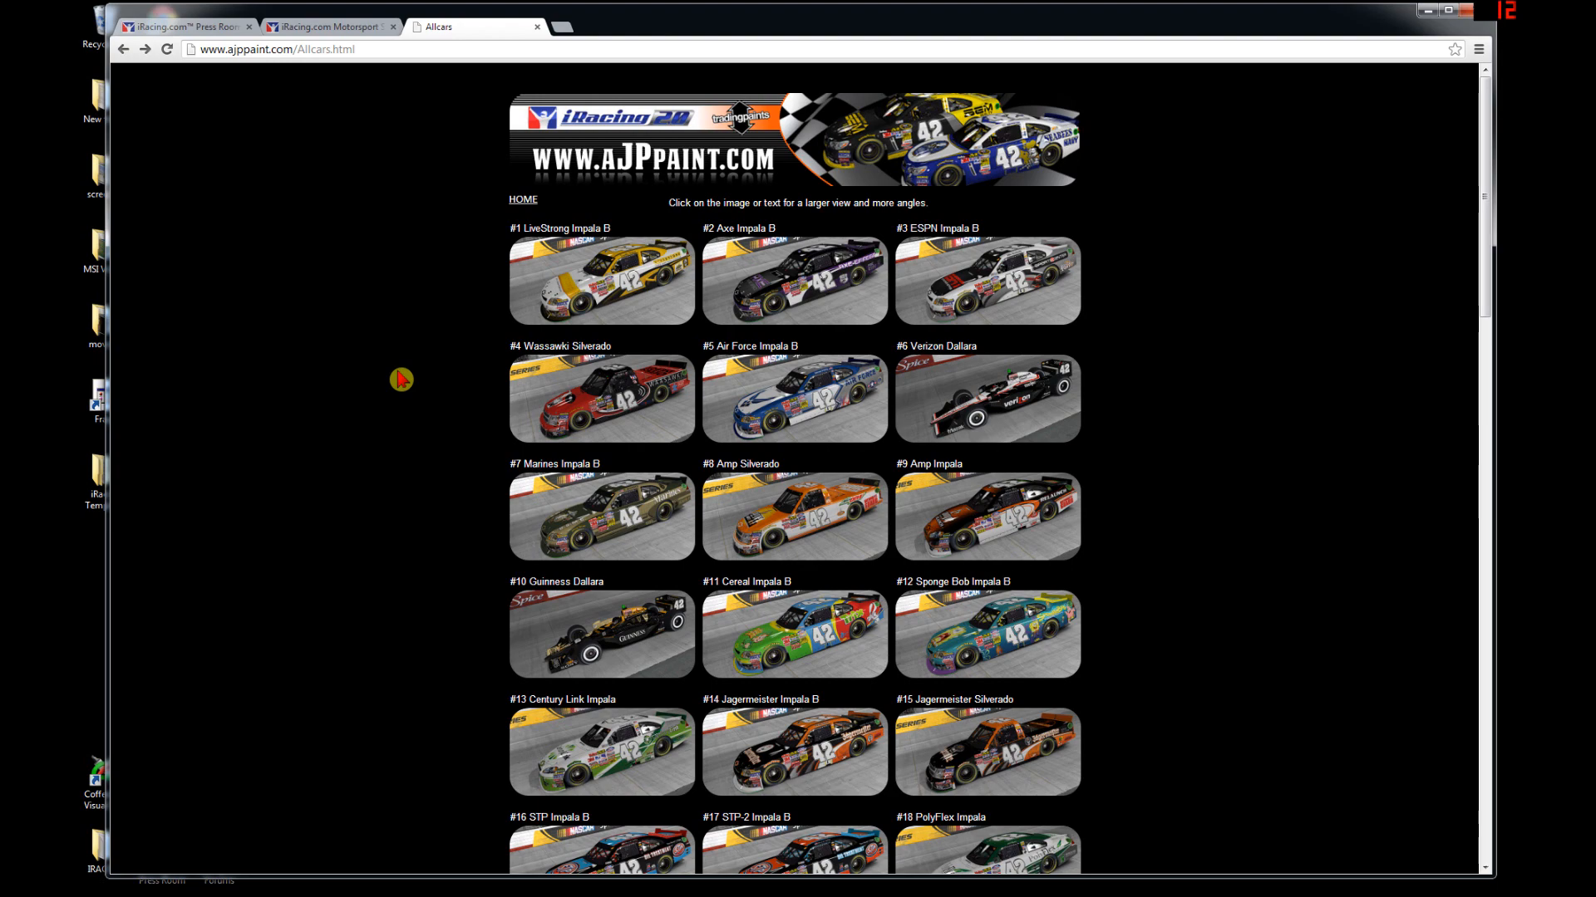
click(517, 201)
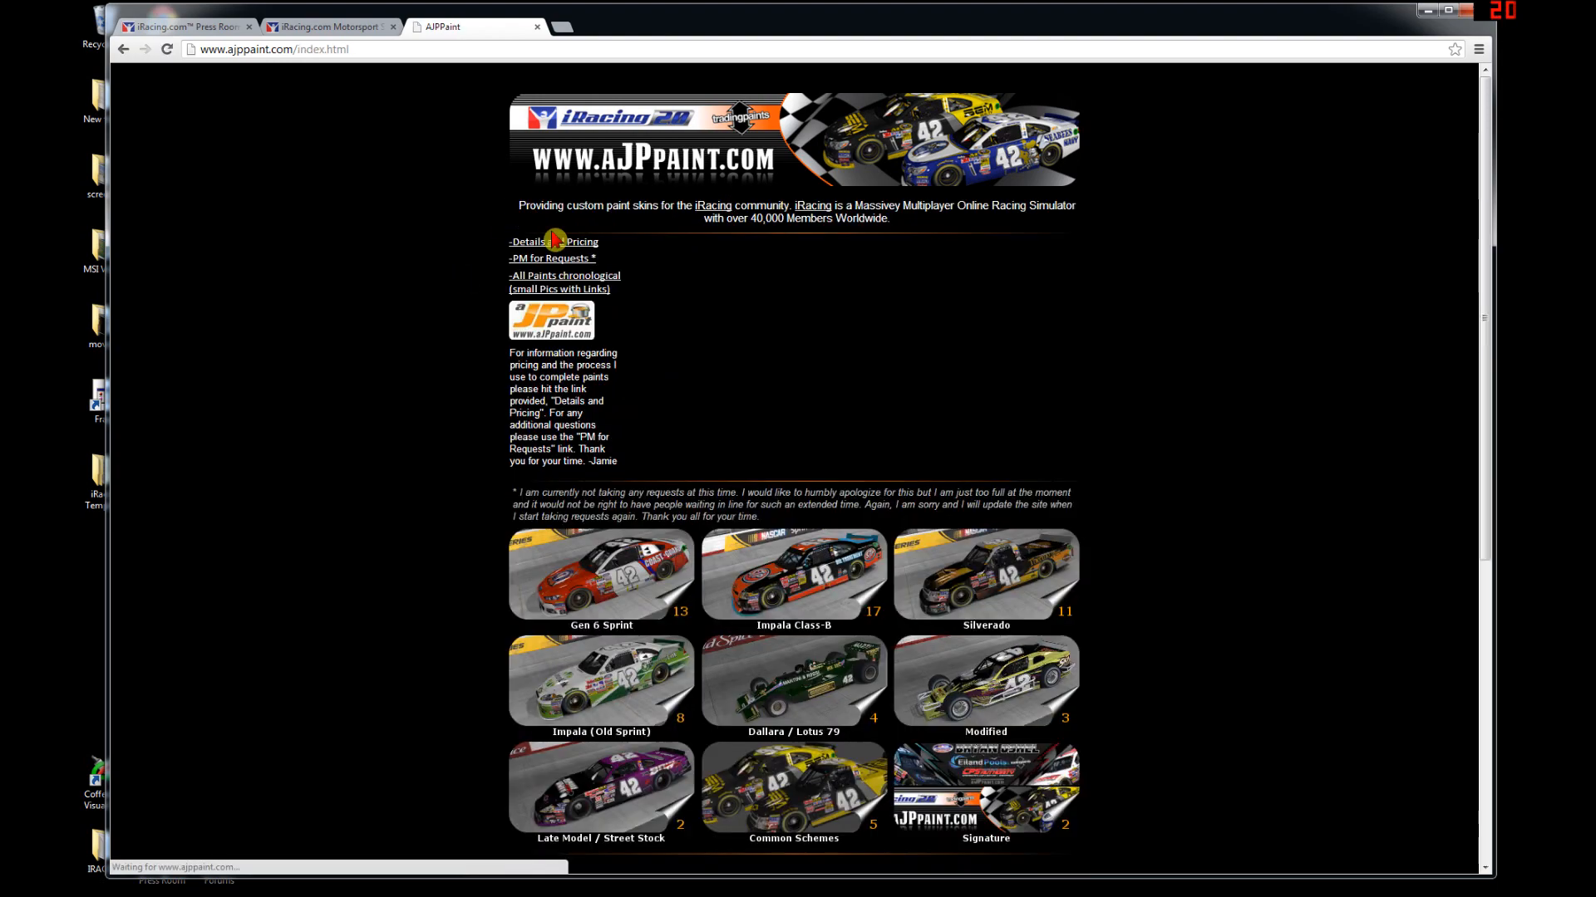
- Examine the files kept in the #41 Gen 6 Cheetos folder, inside iRacing Paints in the desktop's IRACING folder
click(1435, 18)
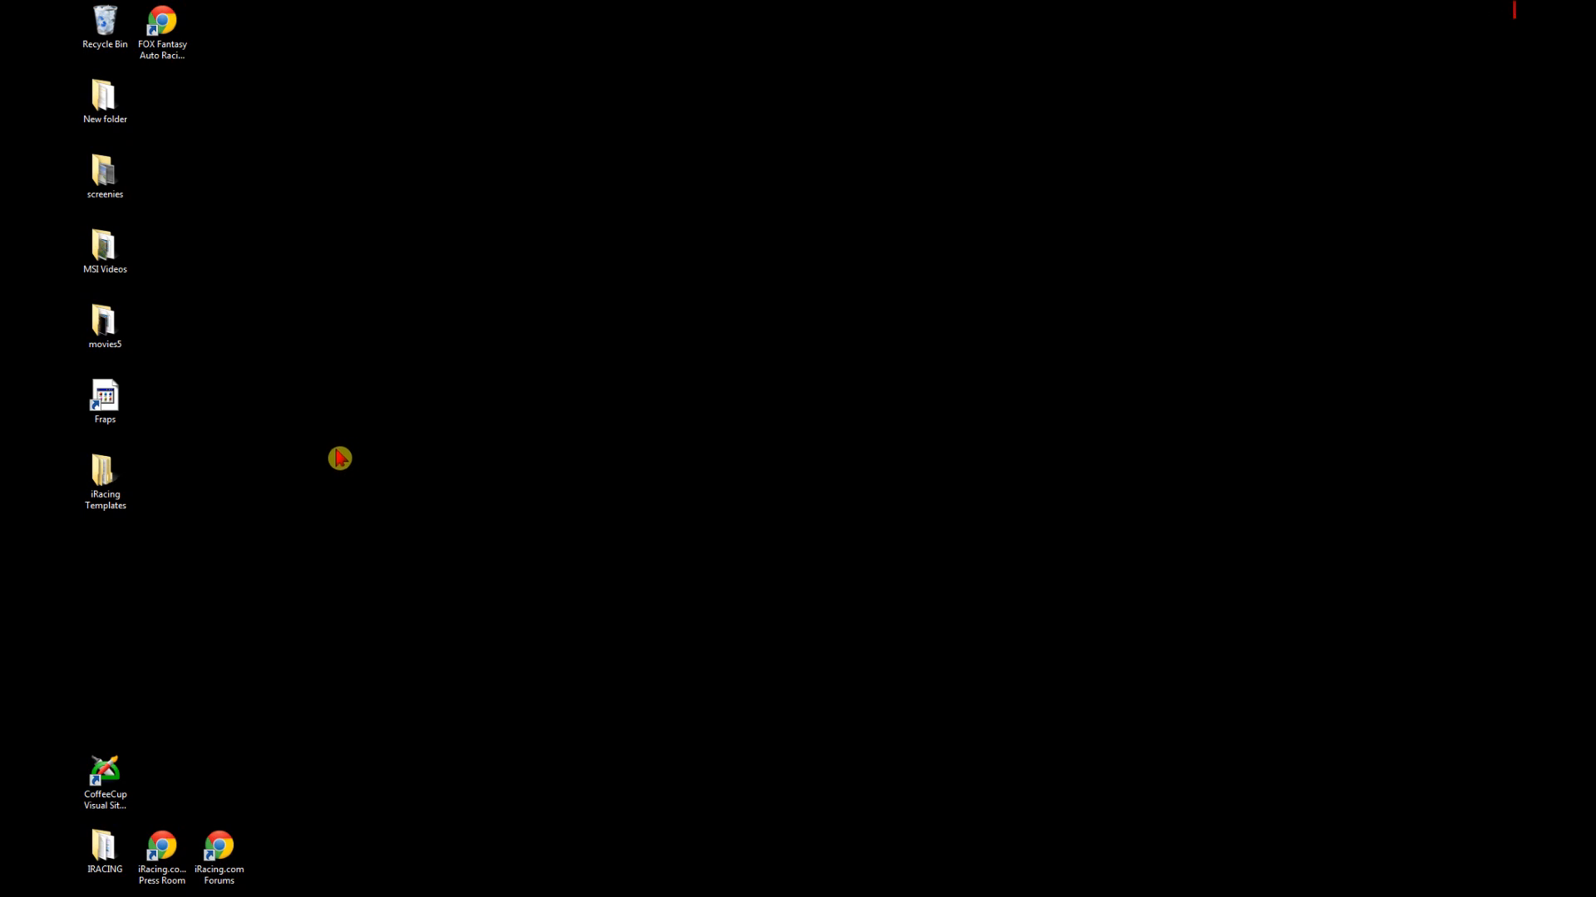
double_click(116, 849)
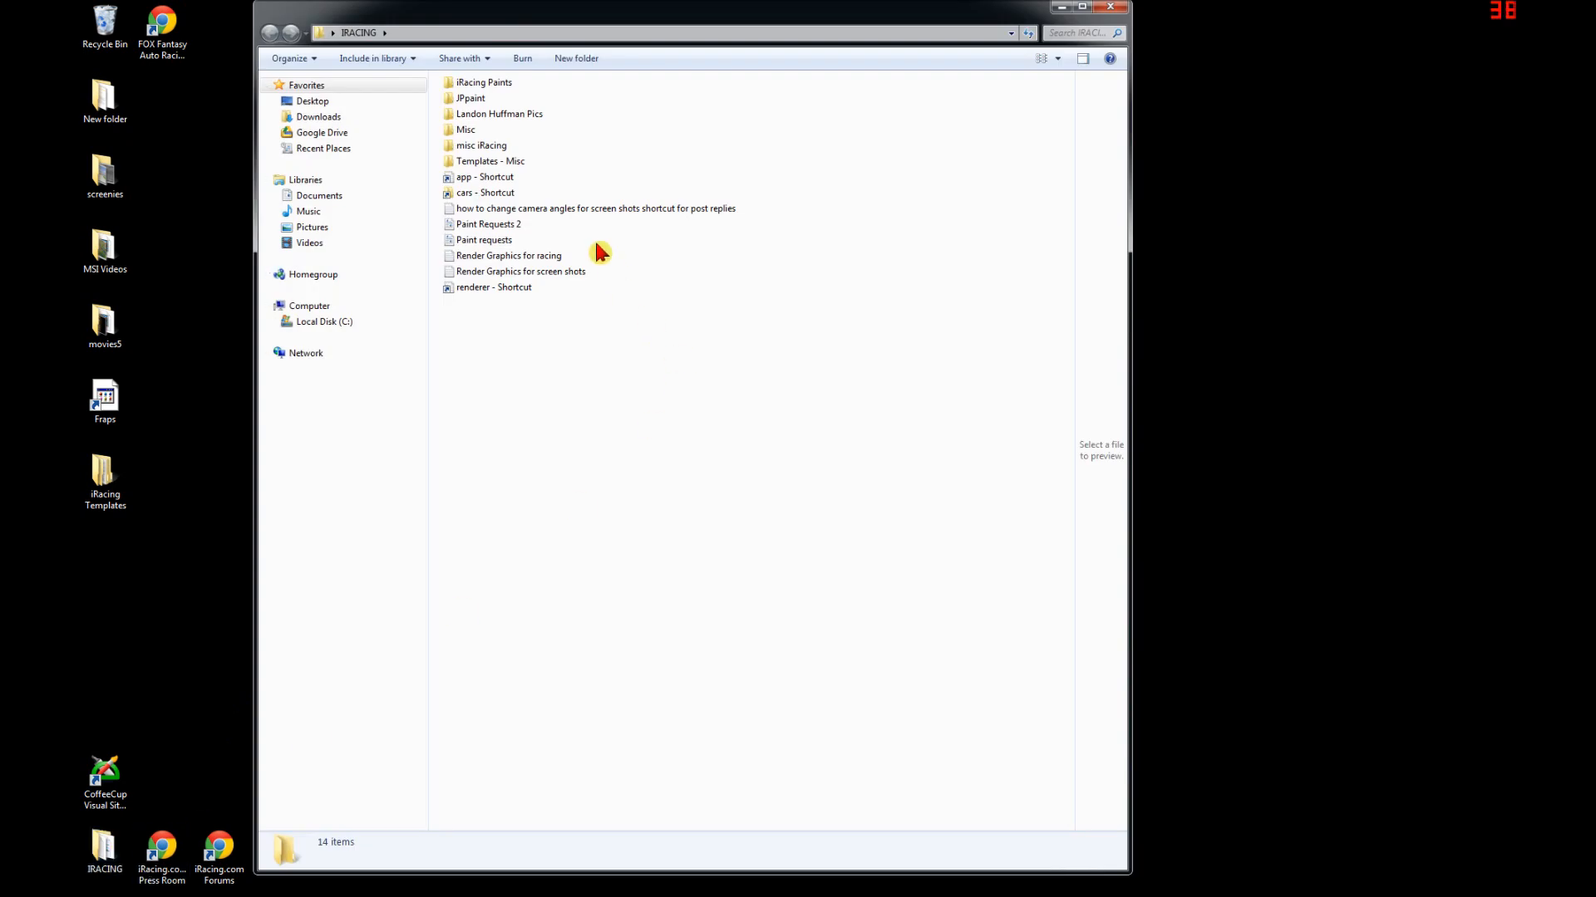
double_click(486, 83)
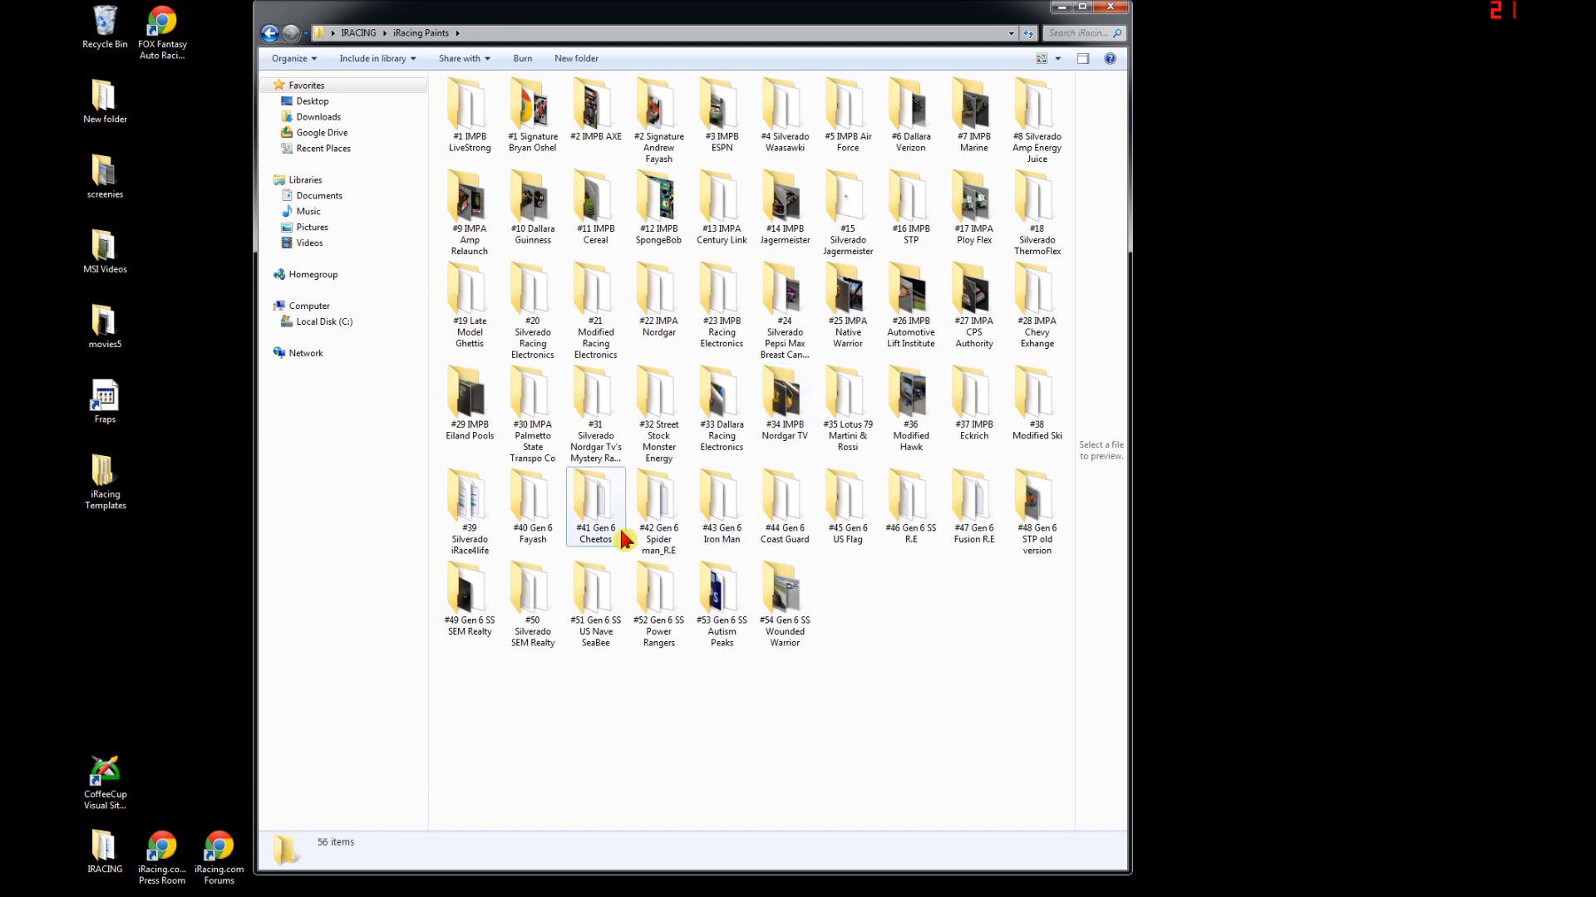
double_click(623, 537)
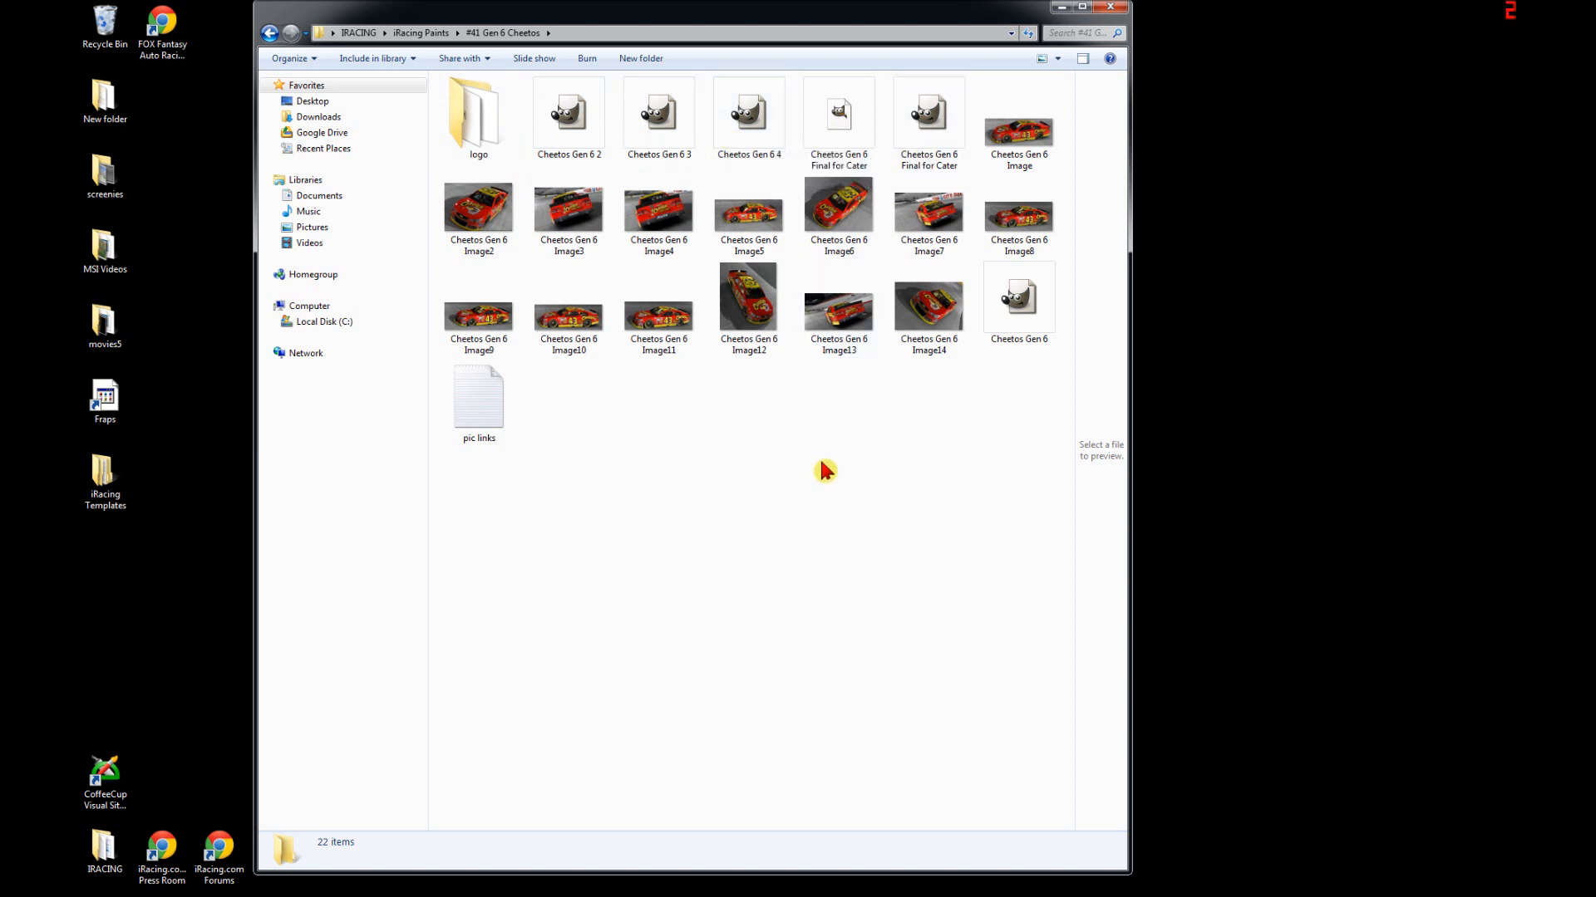
click(1057, 8)
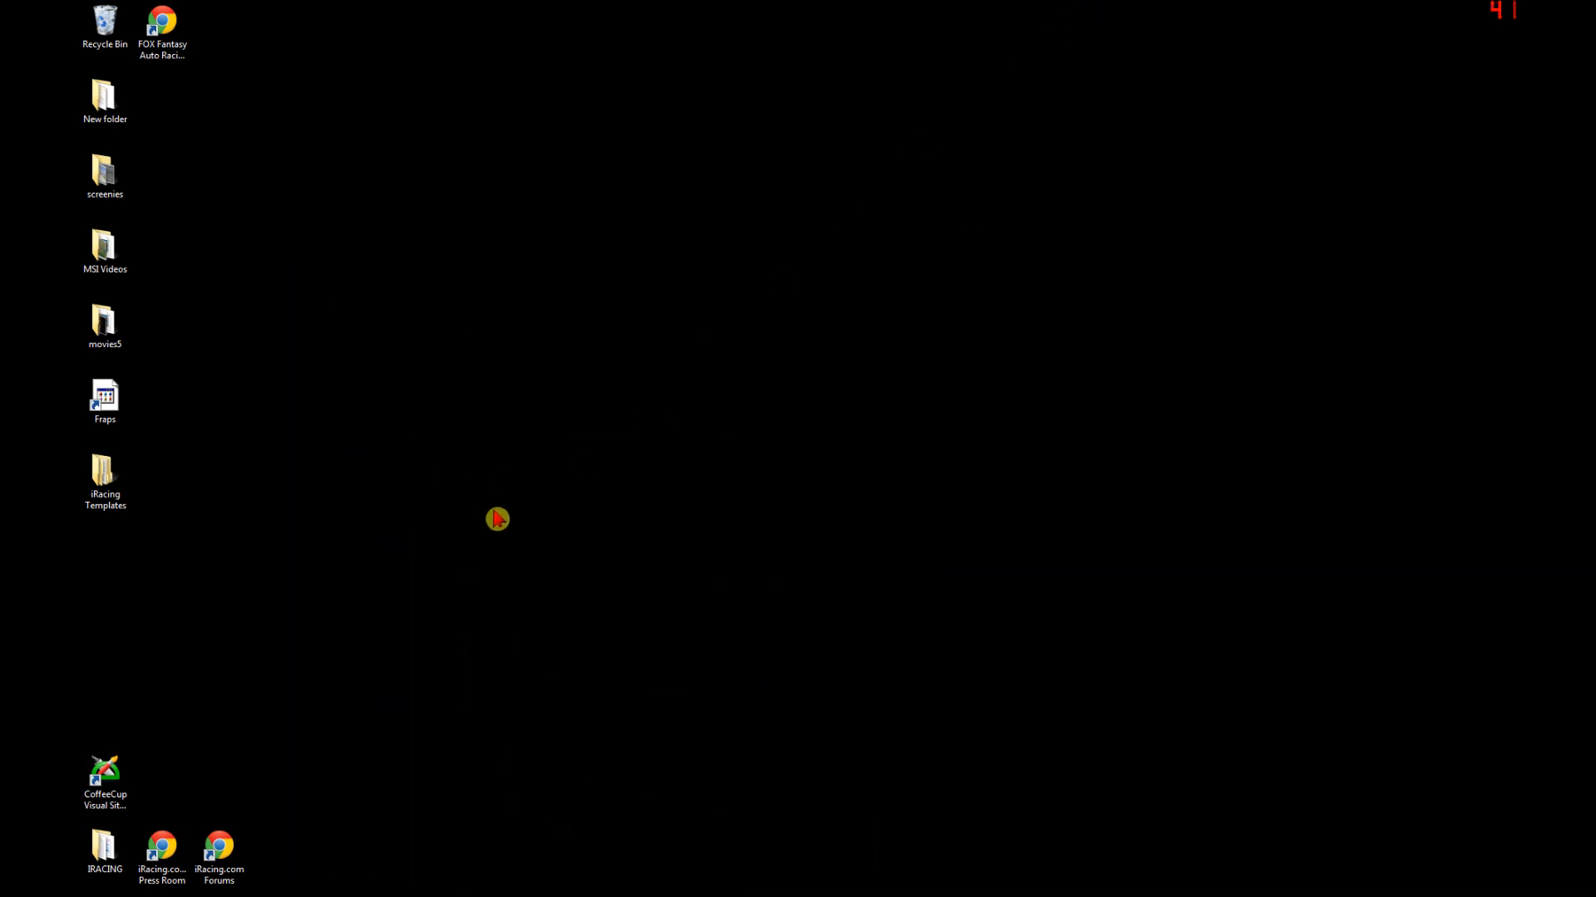
- Create a new folder on the desktop named "Gen 6 SS Gimp"
right_click(349, 536)
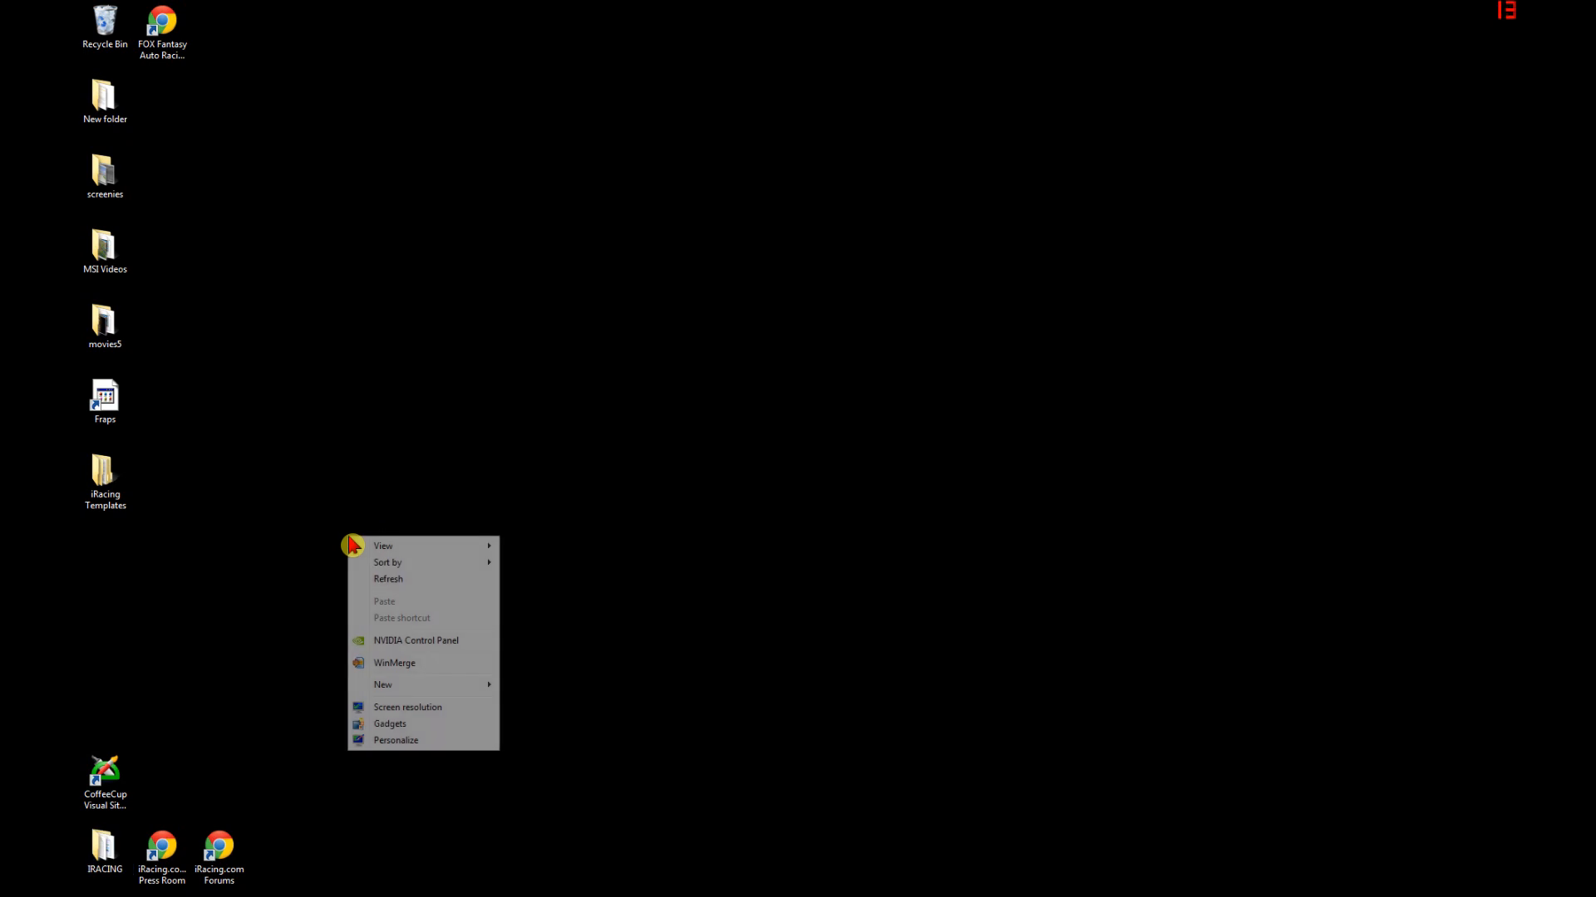
right_click(562, 582)
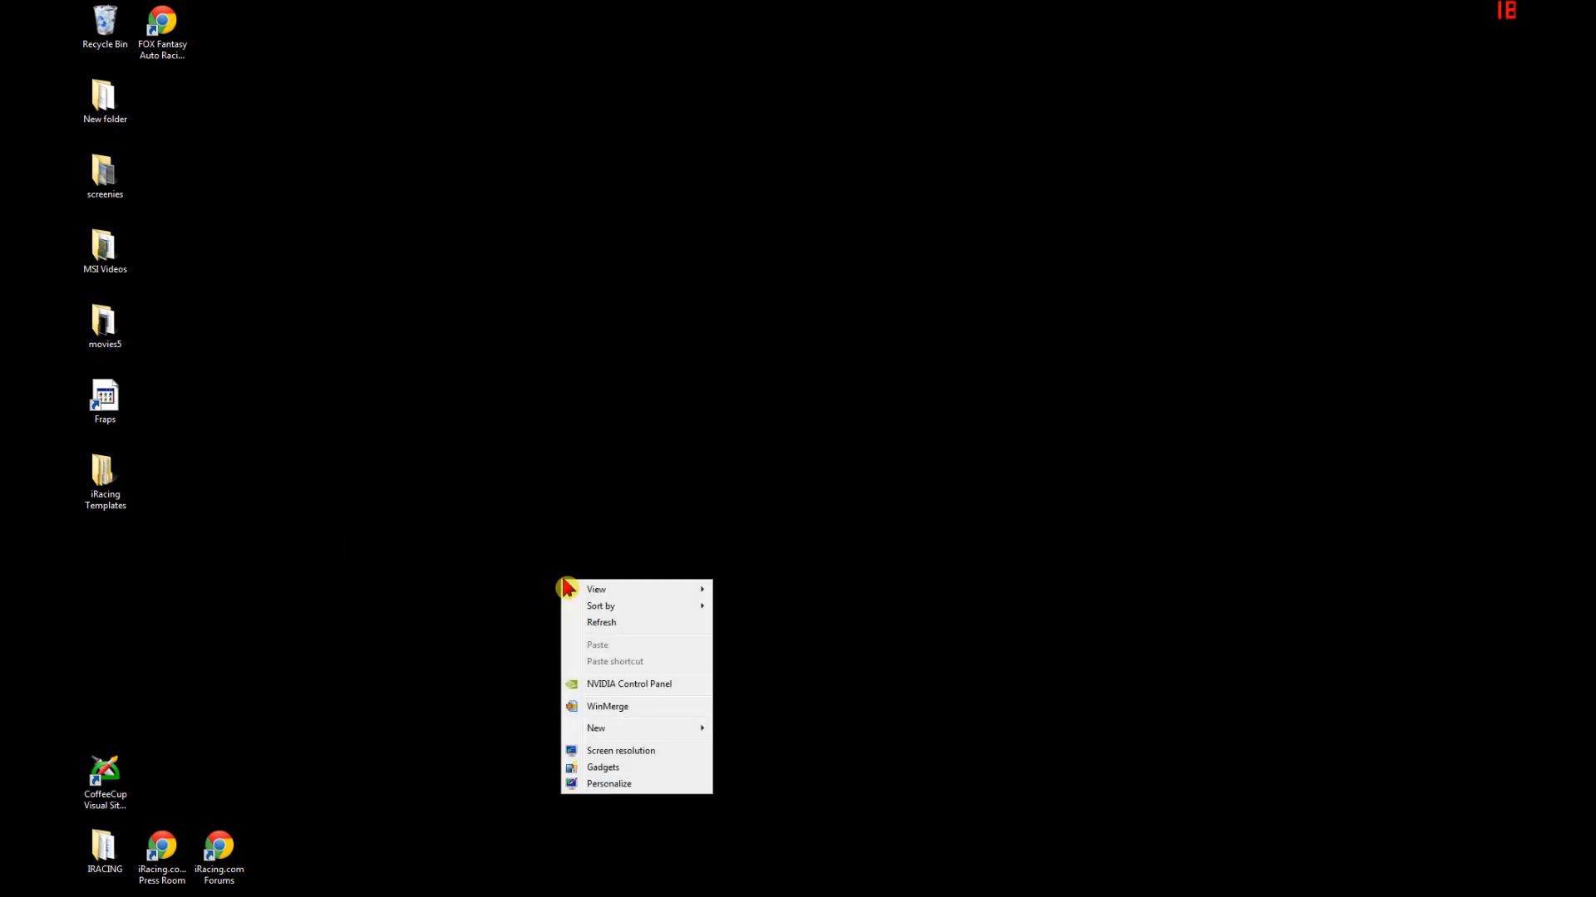
mouse_move(598, 728)
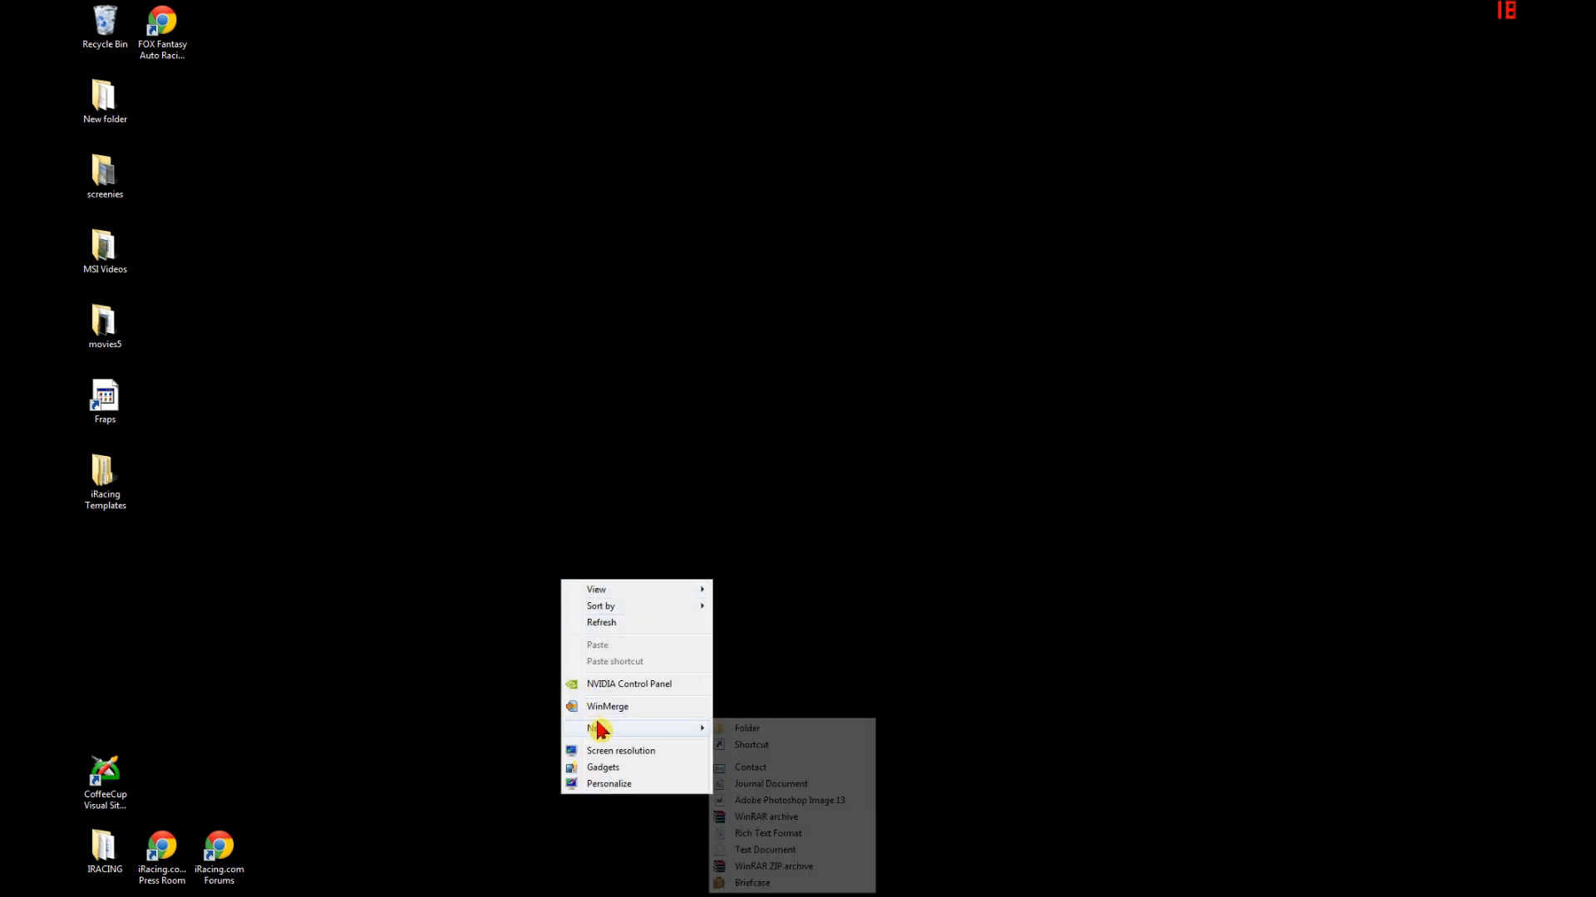
click(764, 729)
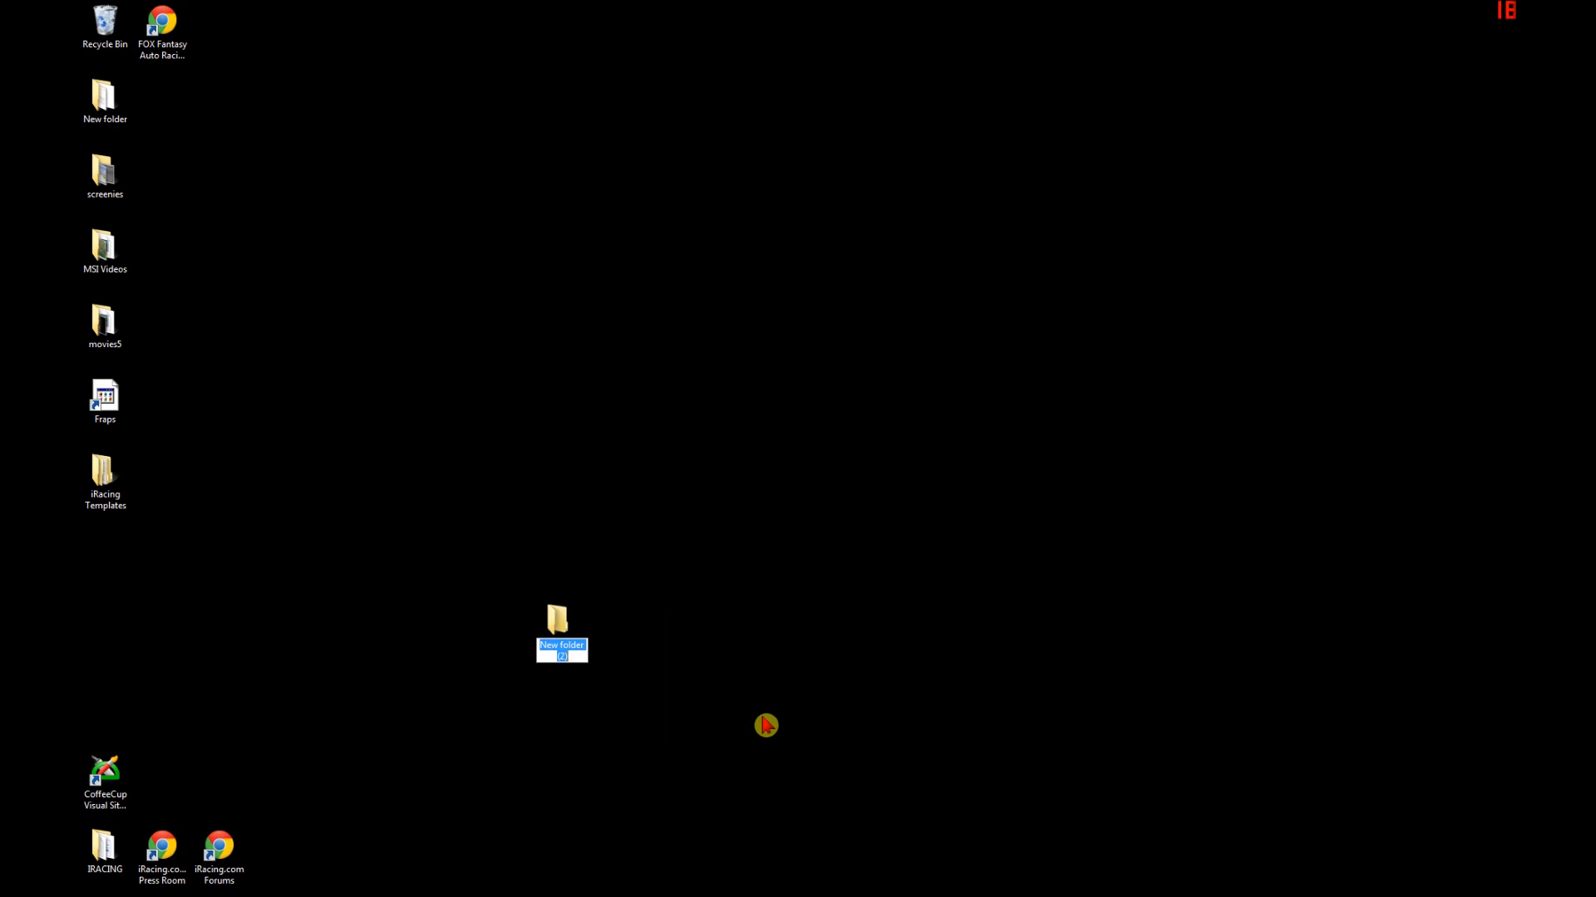
text(Ge)
text(n)
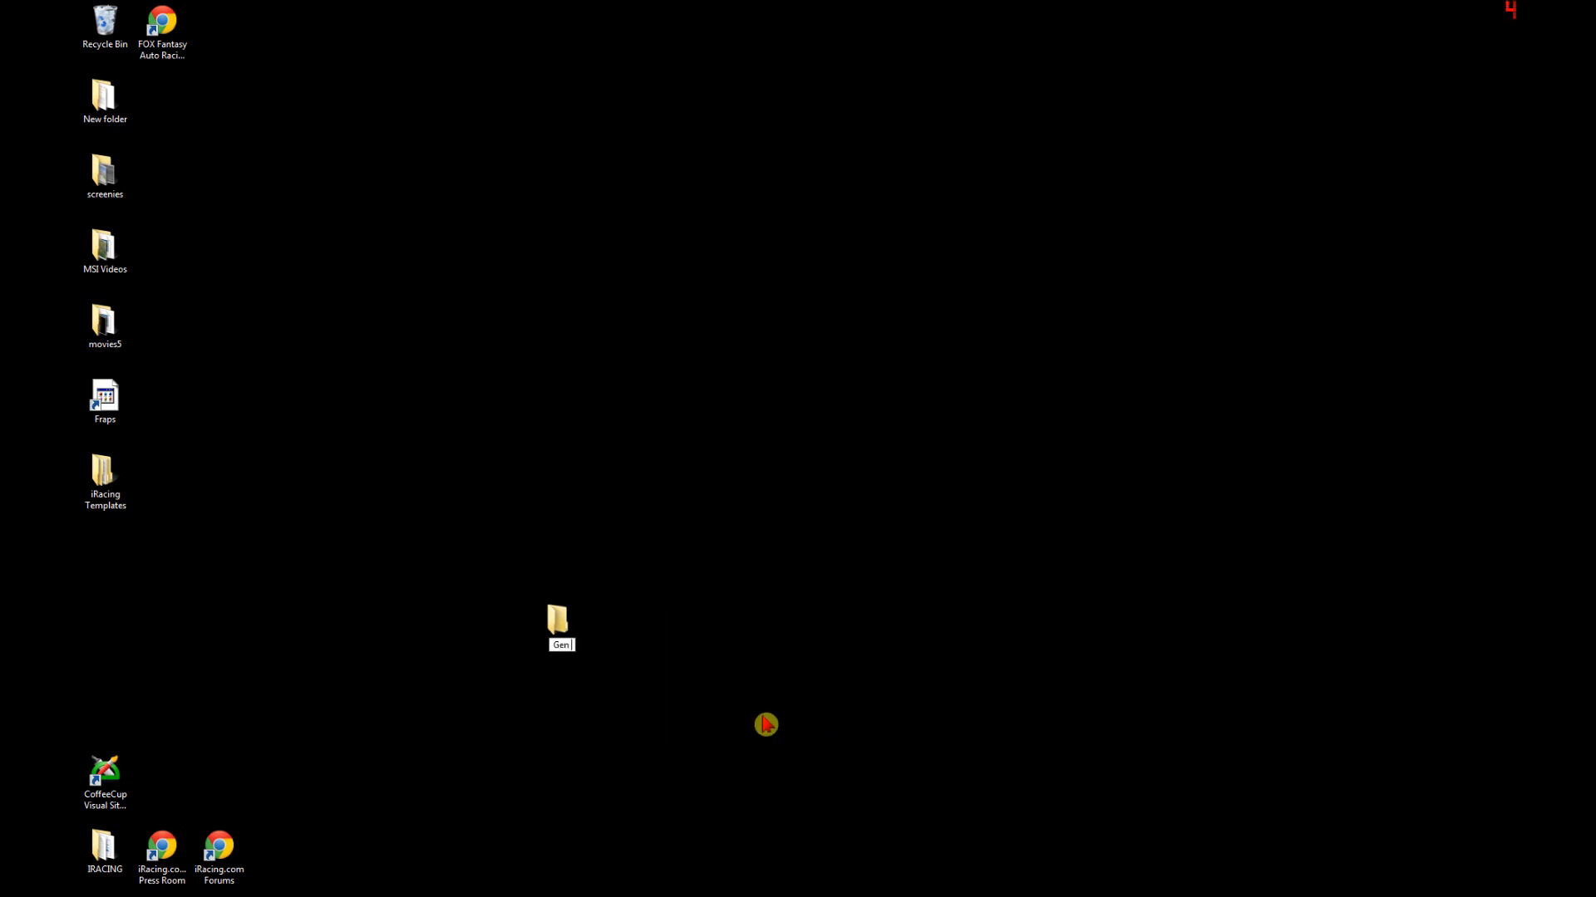
text( 6 SS Gimp)
key(Return)
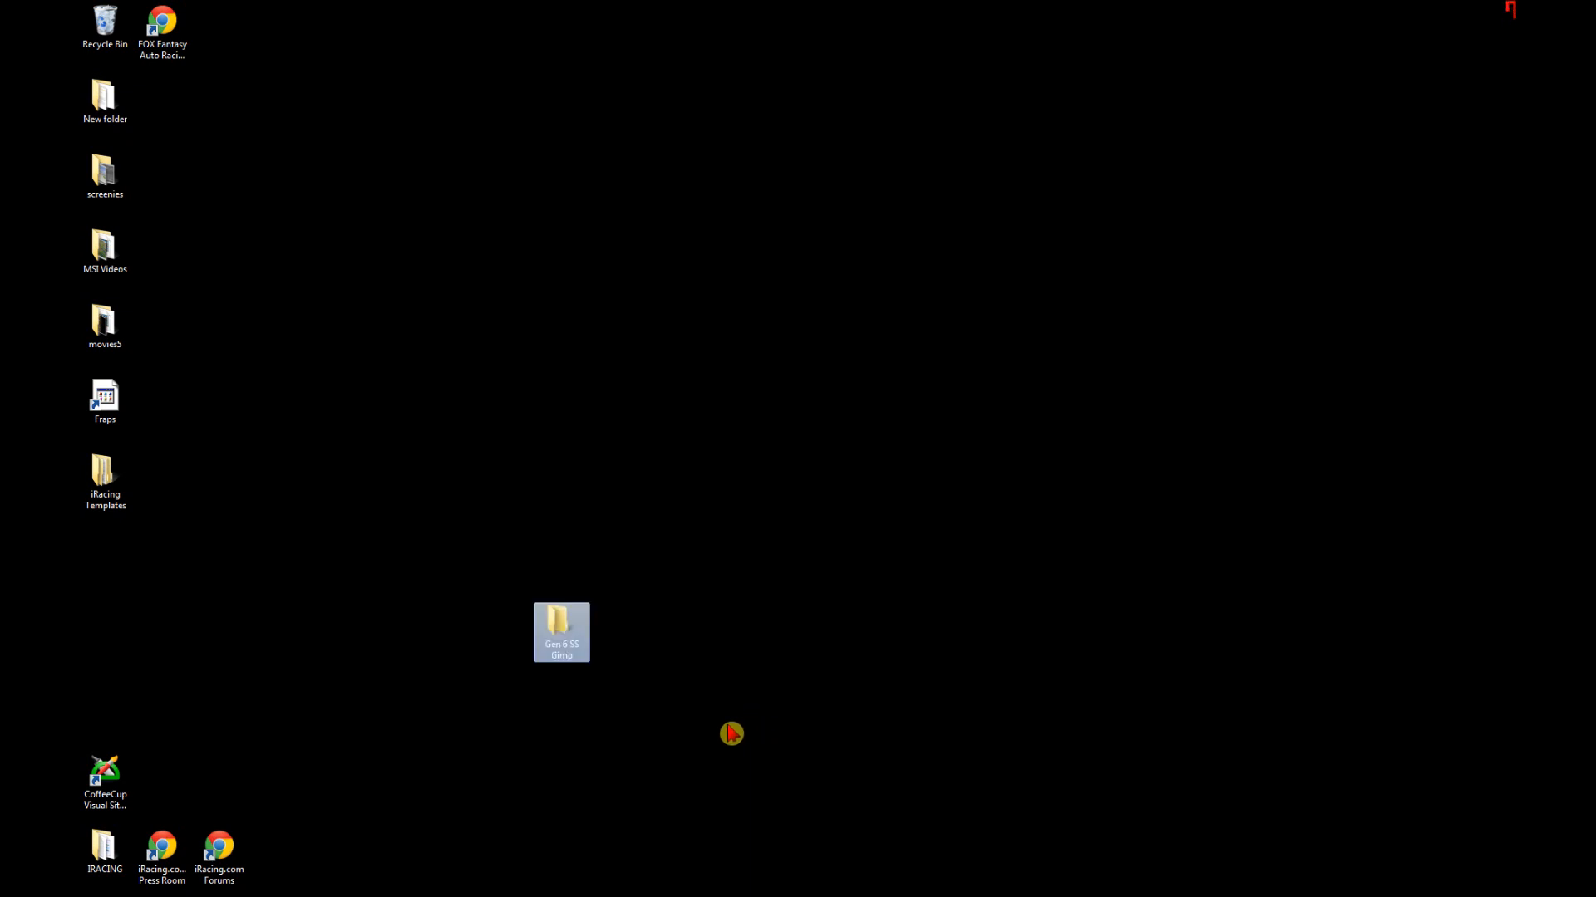
- Create a "logos" subfolder inside the Gen 6 SS Gimp folder and place the parent folder just above the CoffeeCup shortcut on the desktop
double_click(573, 617)
right_click(608, 461)
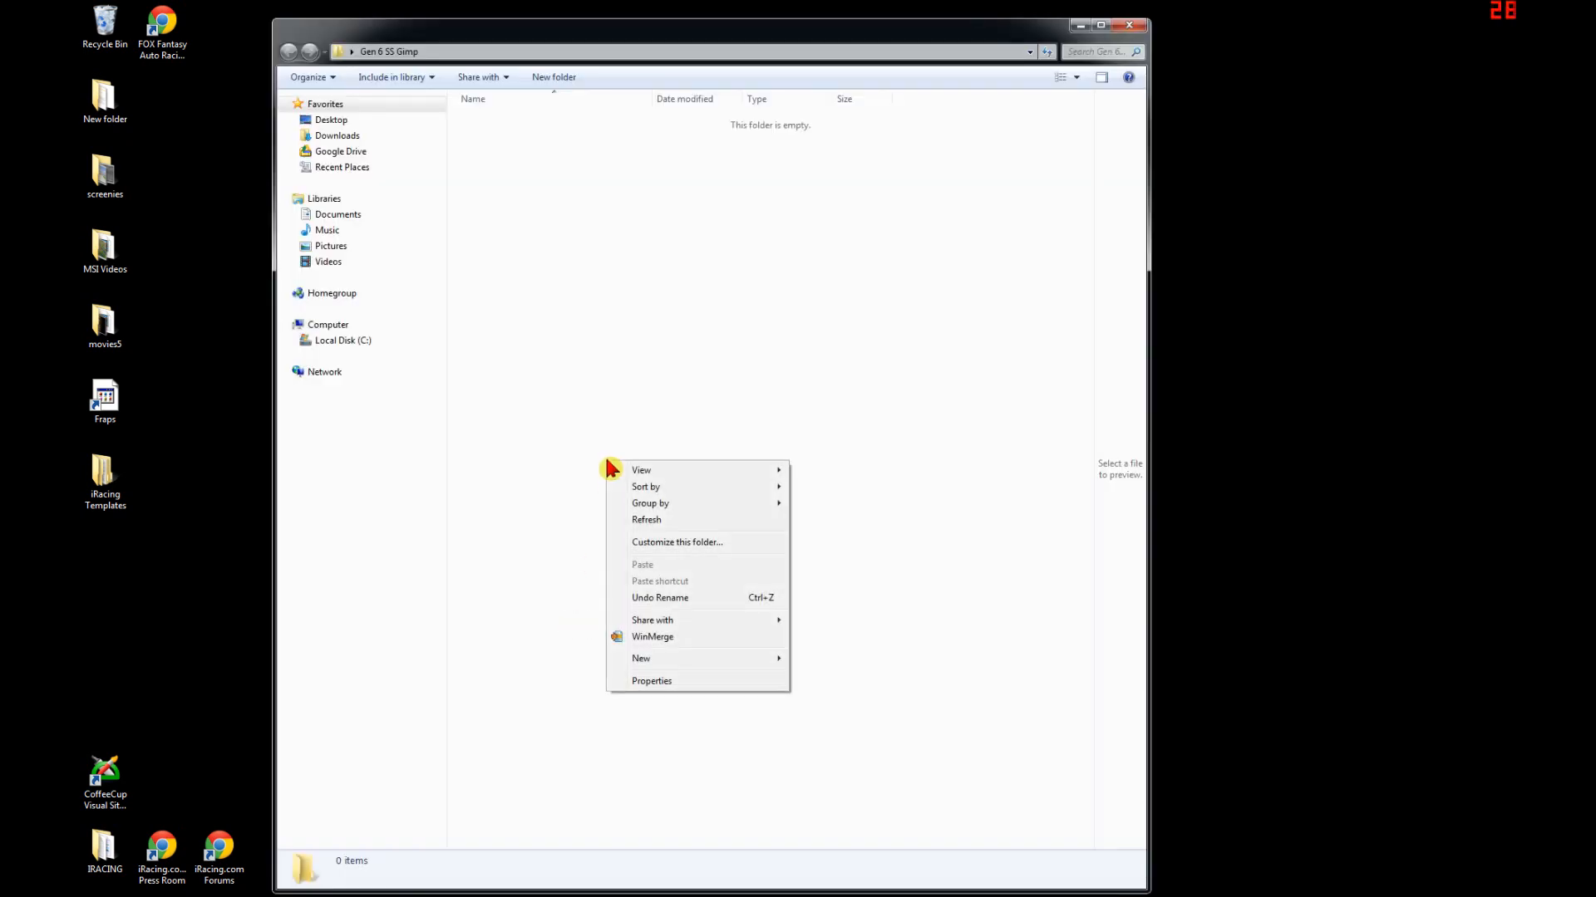
mouse_move(778, 661)
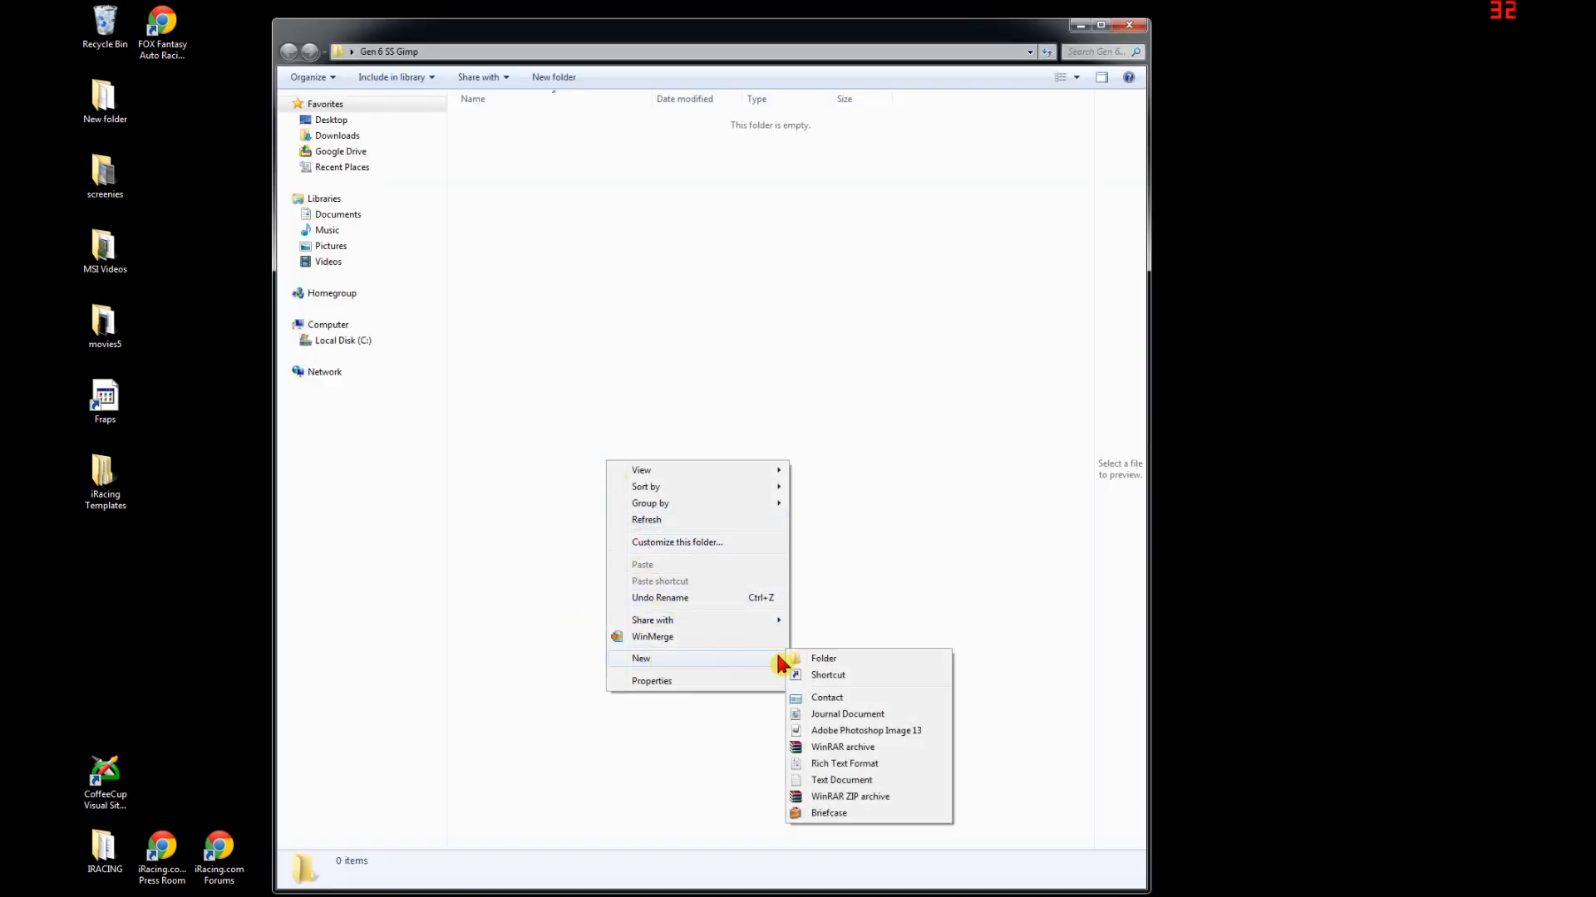
click(855, 672)
text(logos)
key(Return)
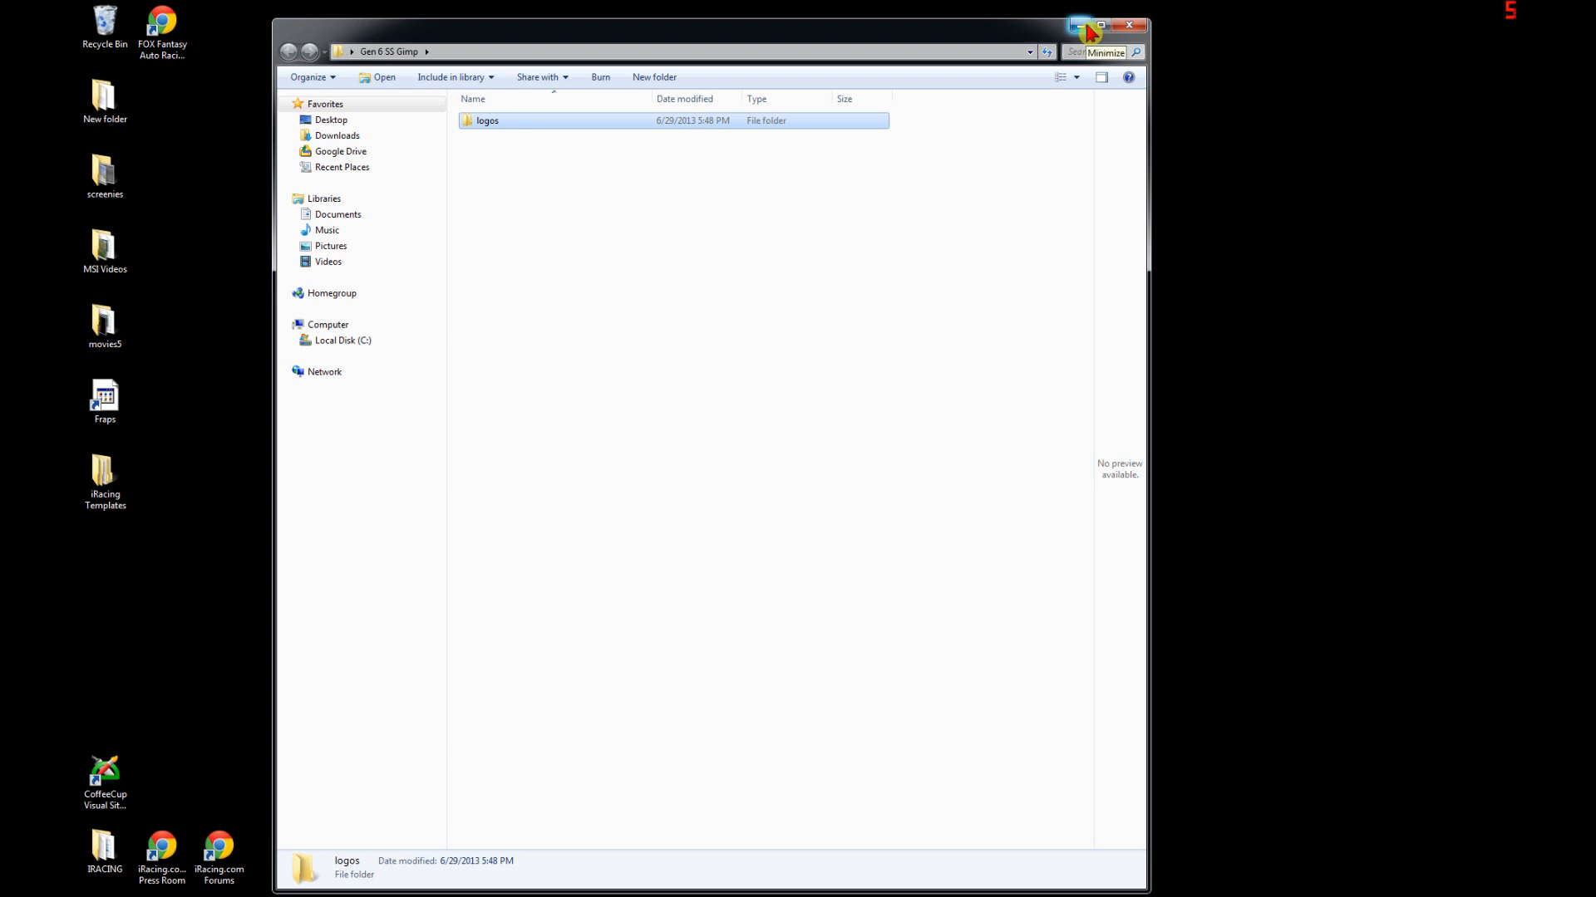
click(1131, 34)
drag(580, 641, 123, 724)
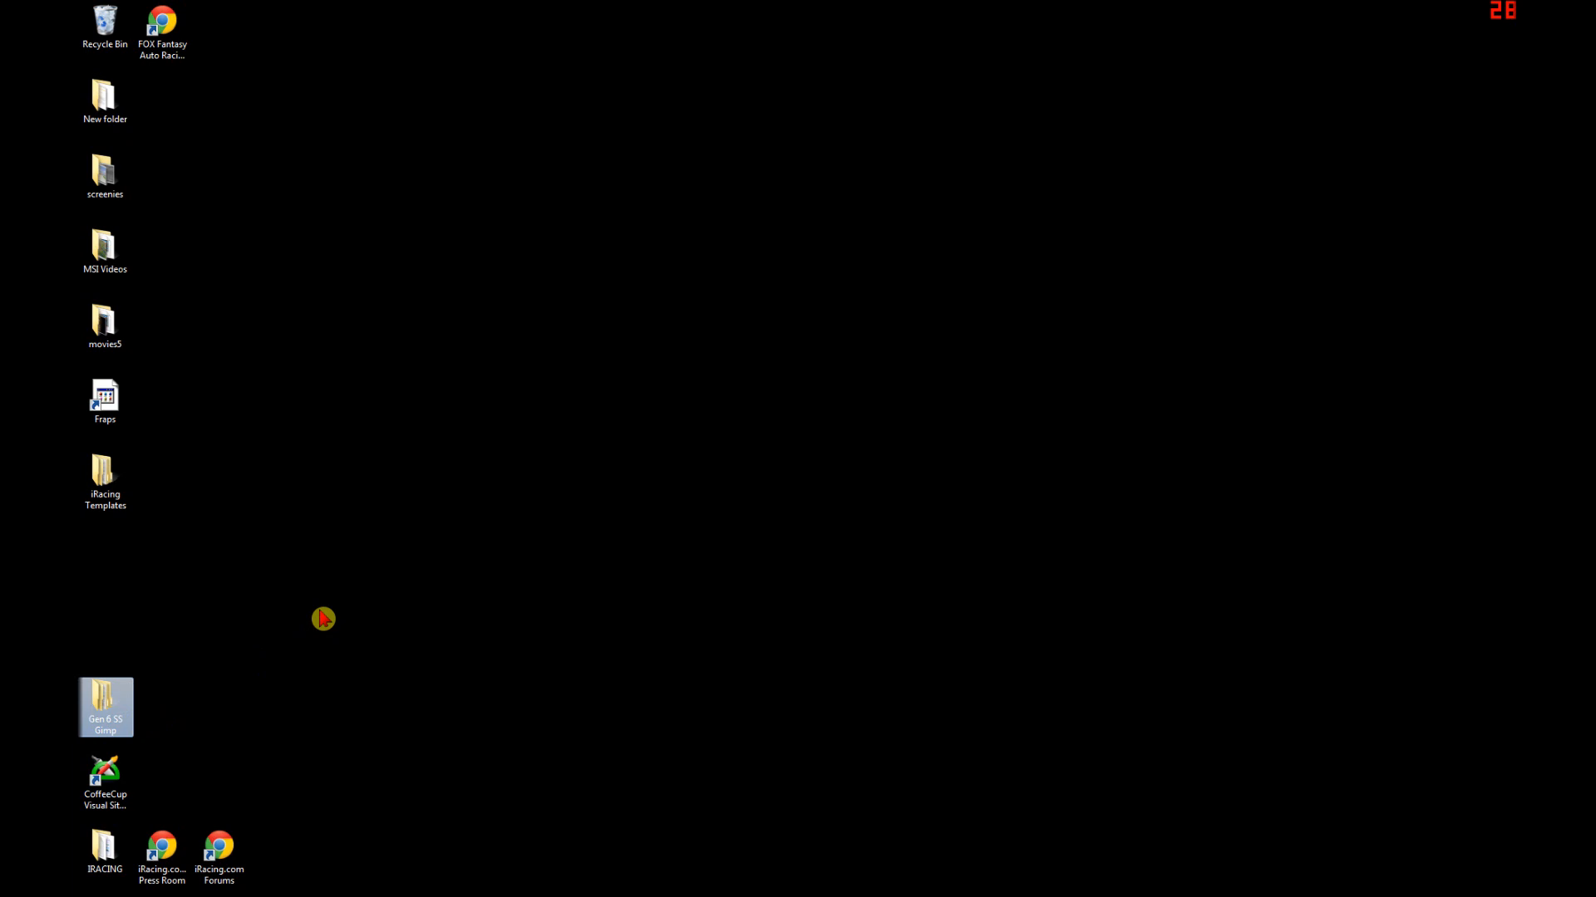
- Switch to Chrome and find the template download link in the "Painting Basics and Template Files" topic of the General Painting Discussion forum
click(689, 885)
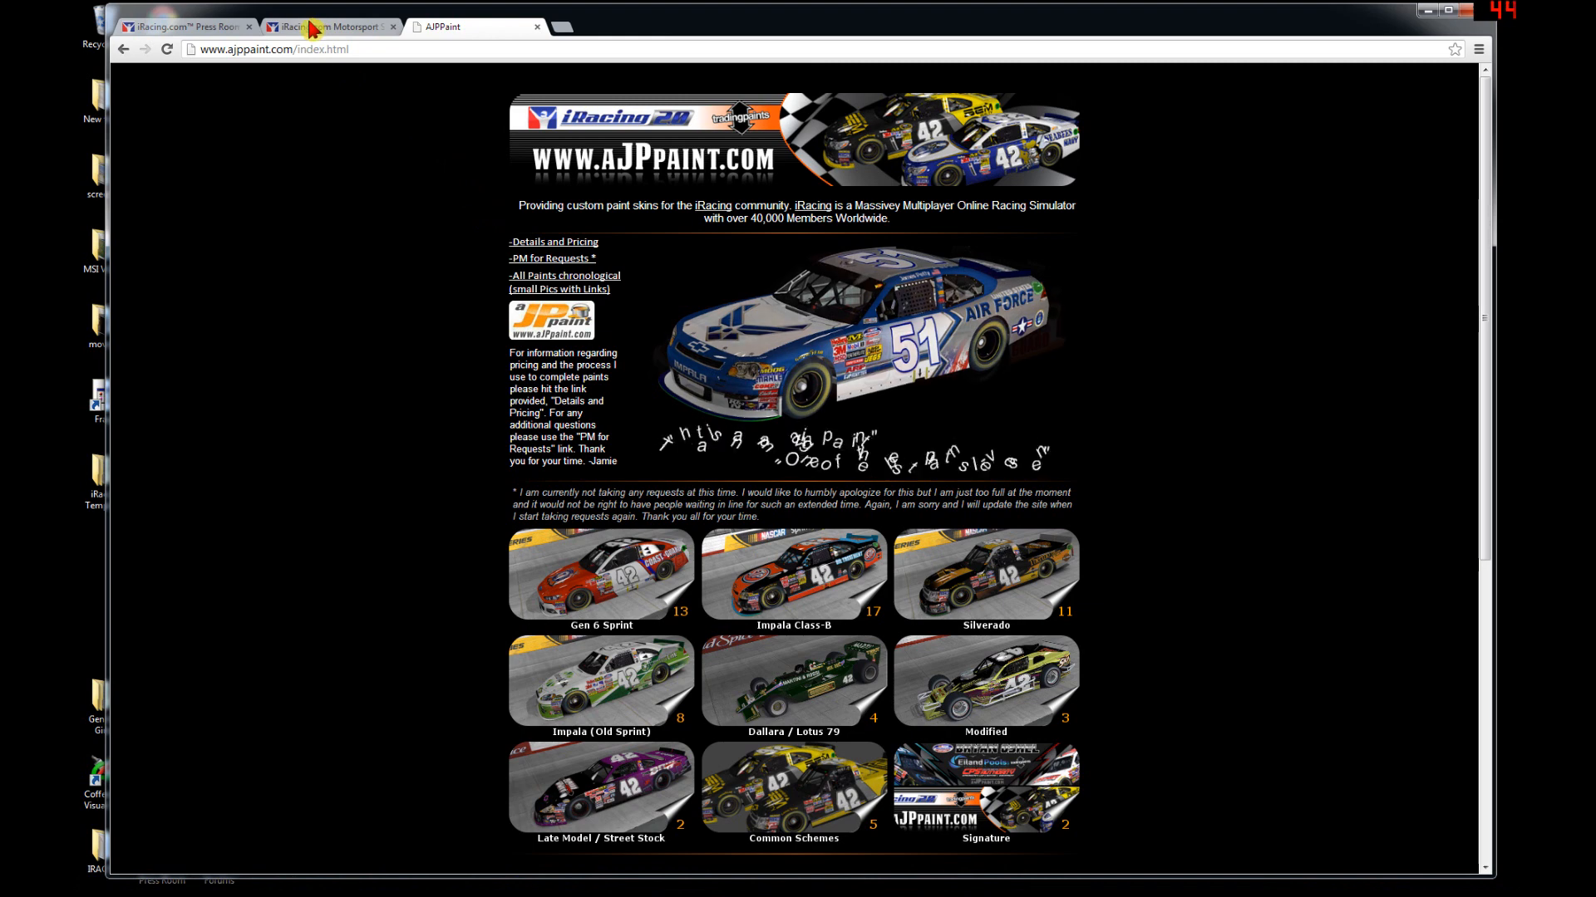
click(311, 29)
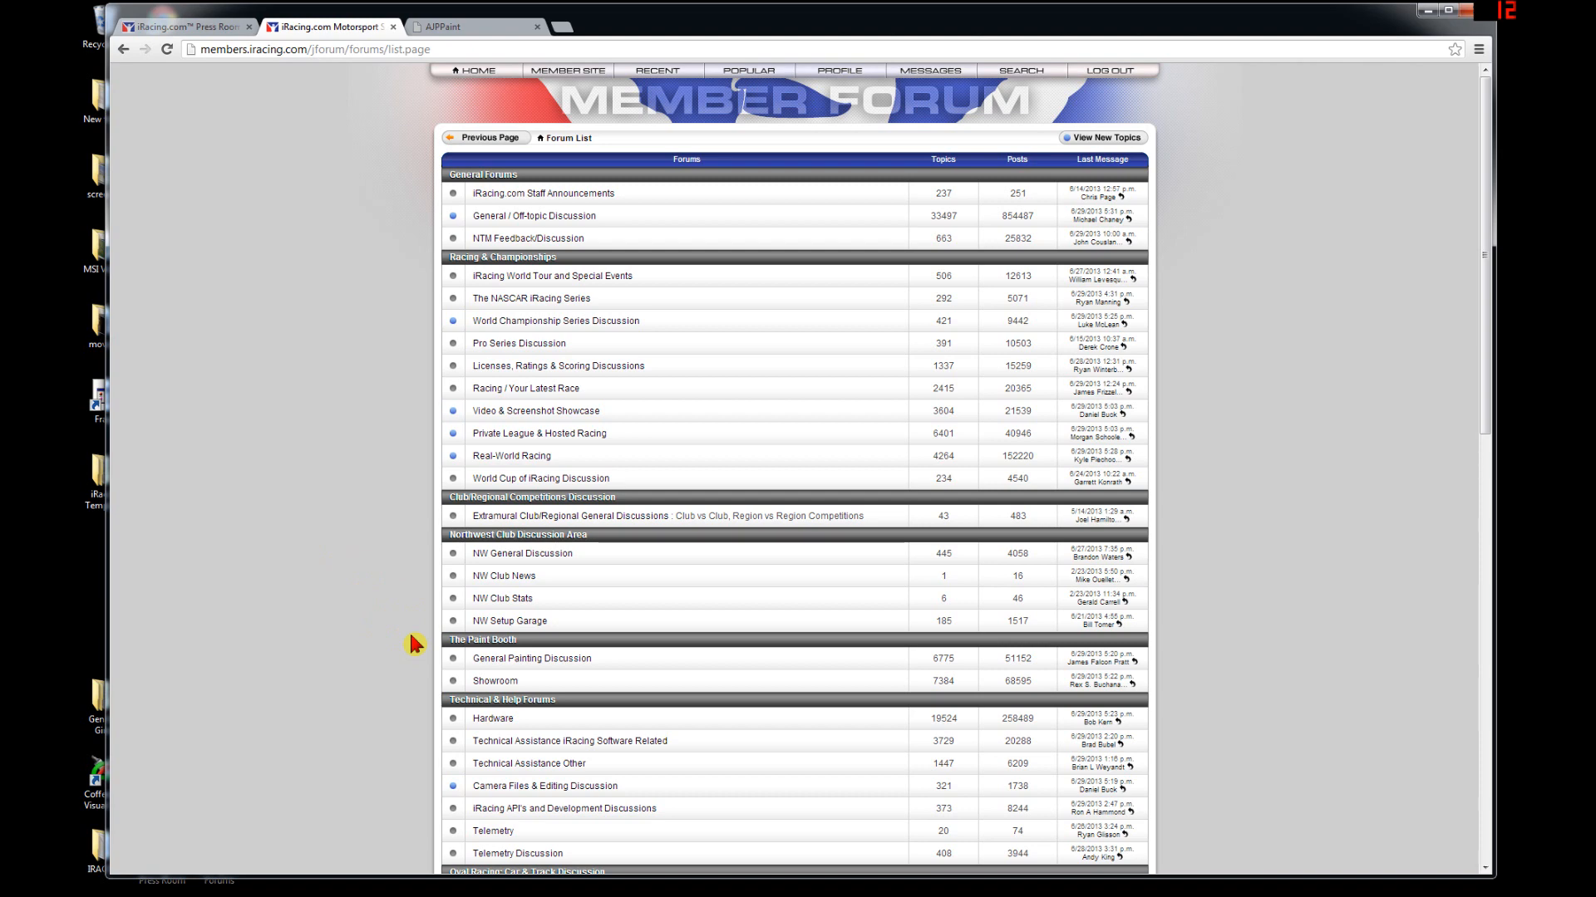
click(525, 662)
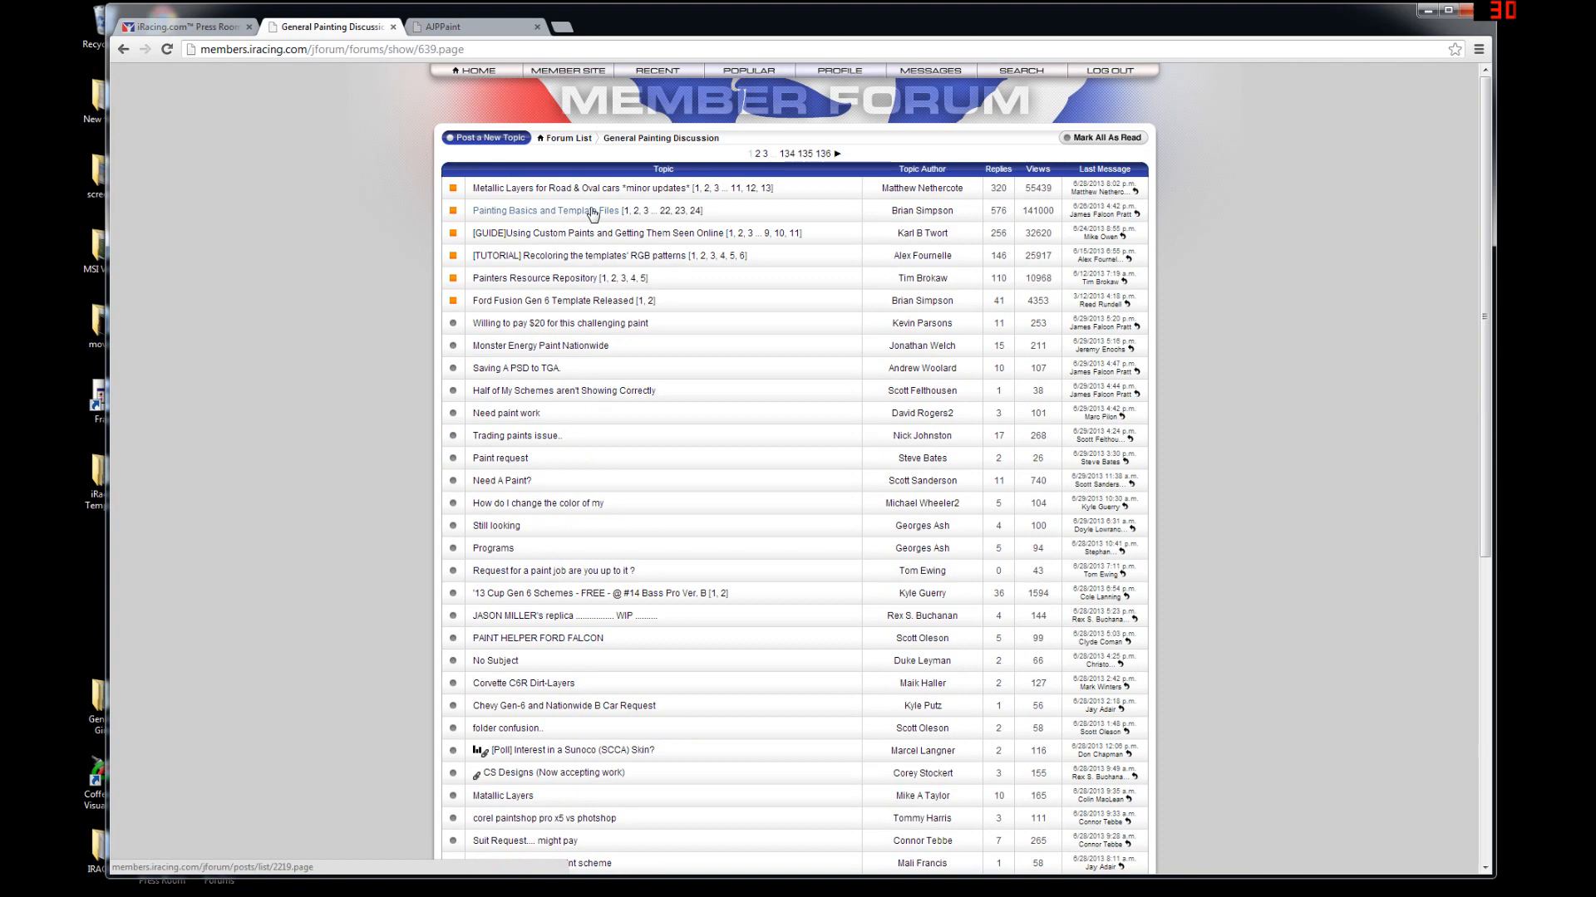
click(592, 212)
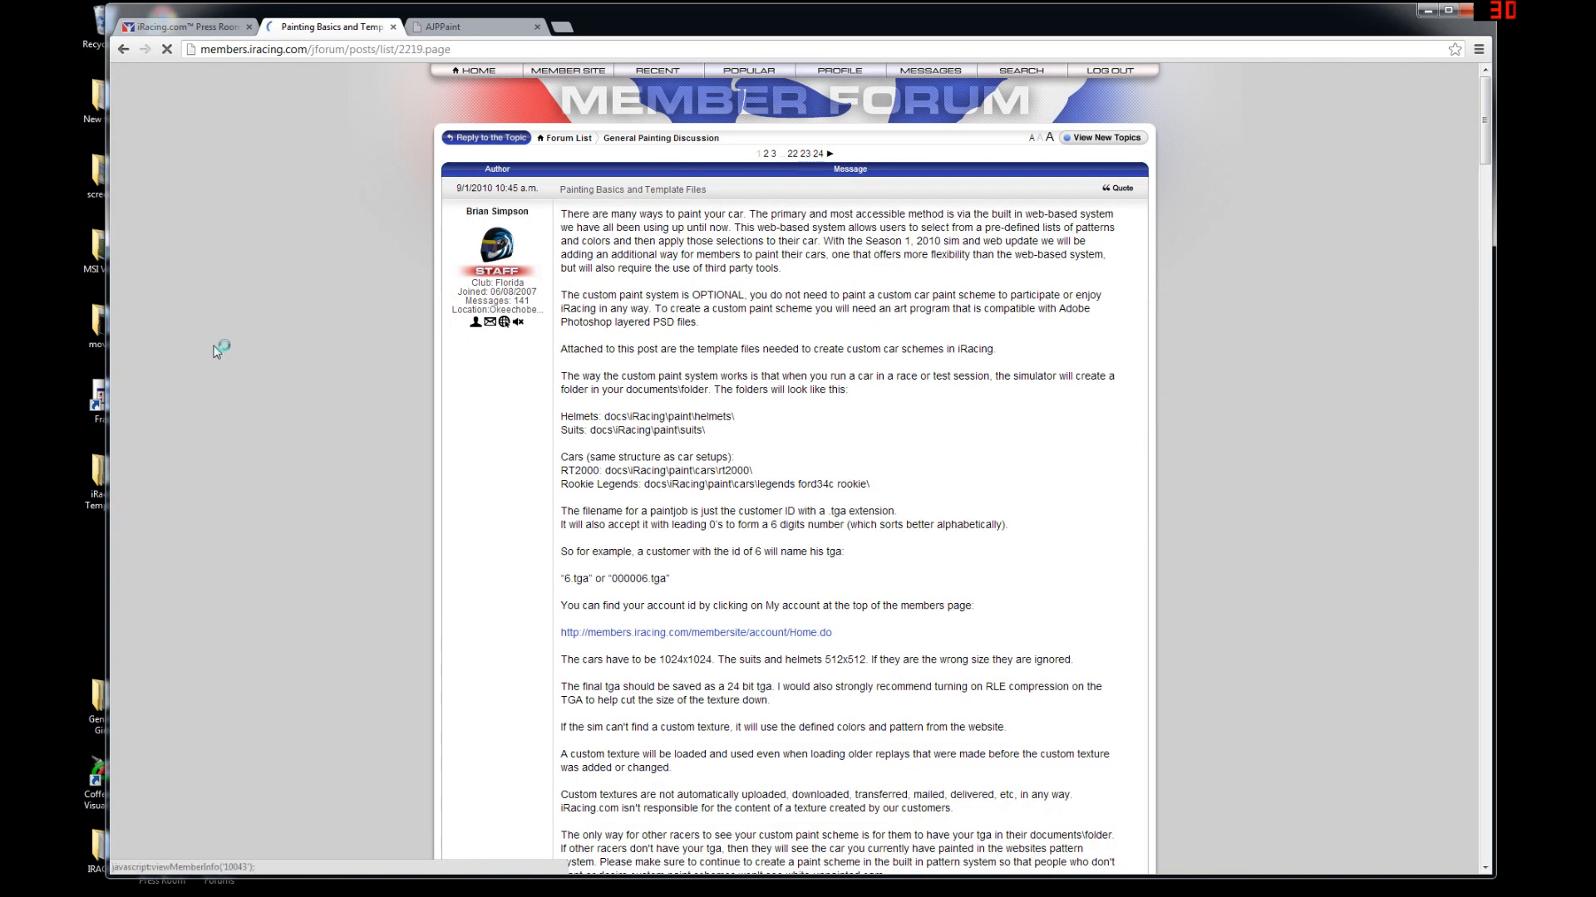
scroll(214, 346, down, 9)
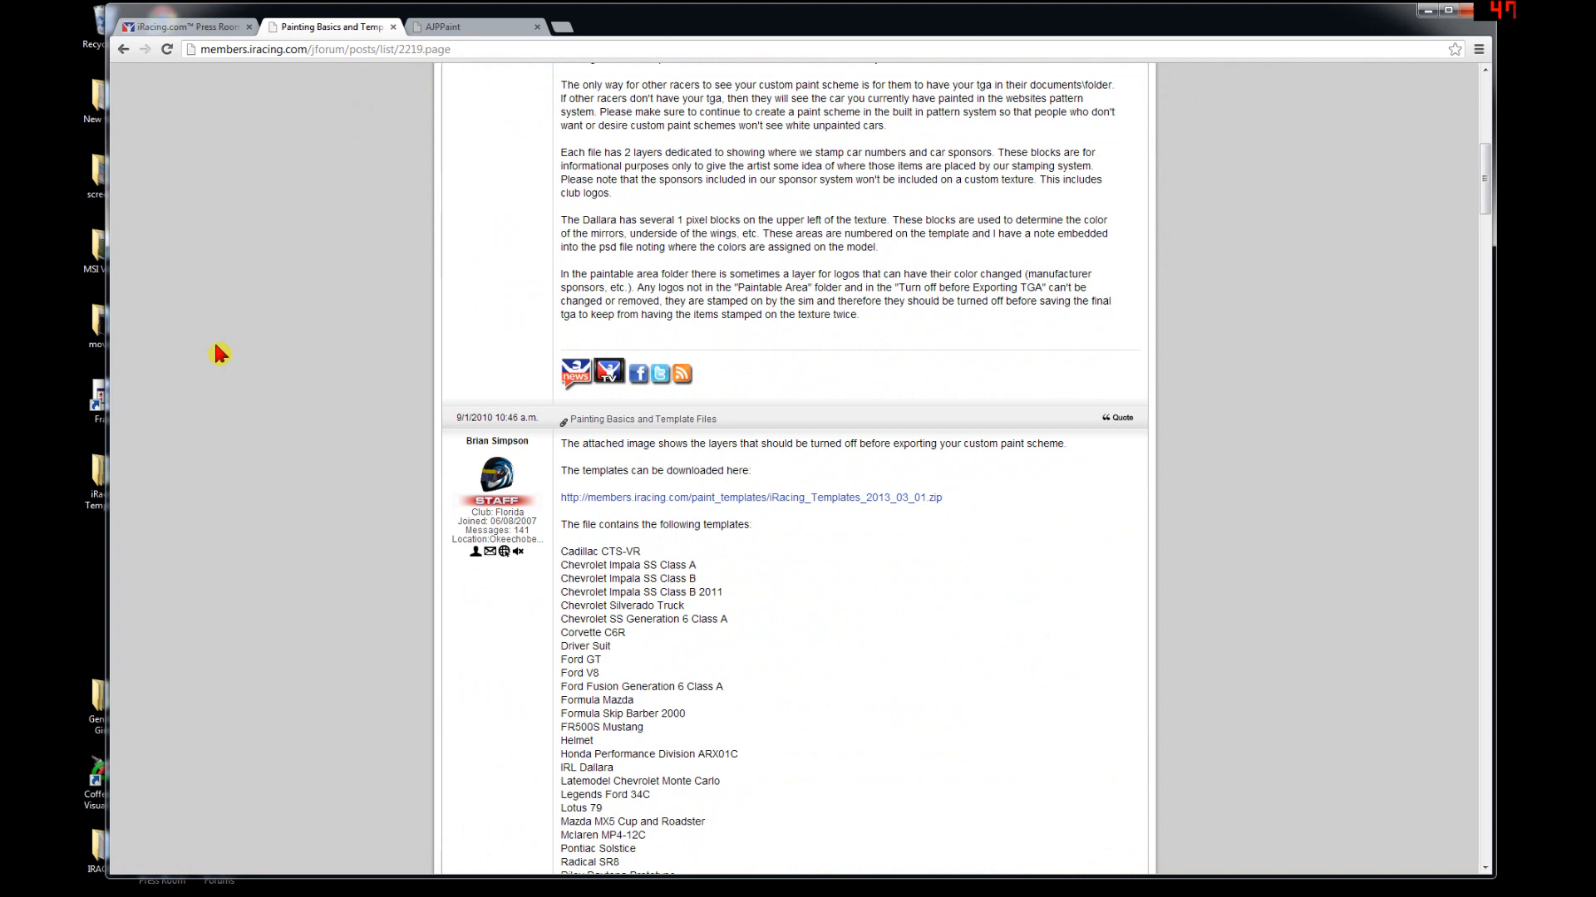
- Try to save the iRacing_Templates_2013_03_01 ZIP archive from the forum post into the desktop's iRacing Templates folder
click(660, 498)
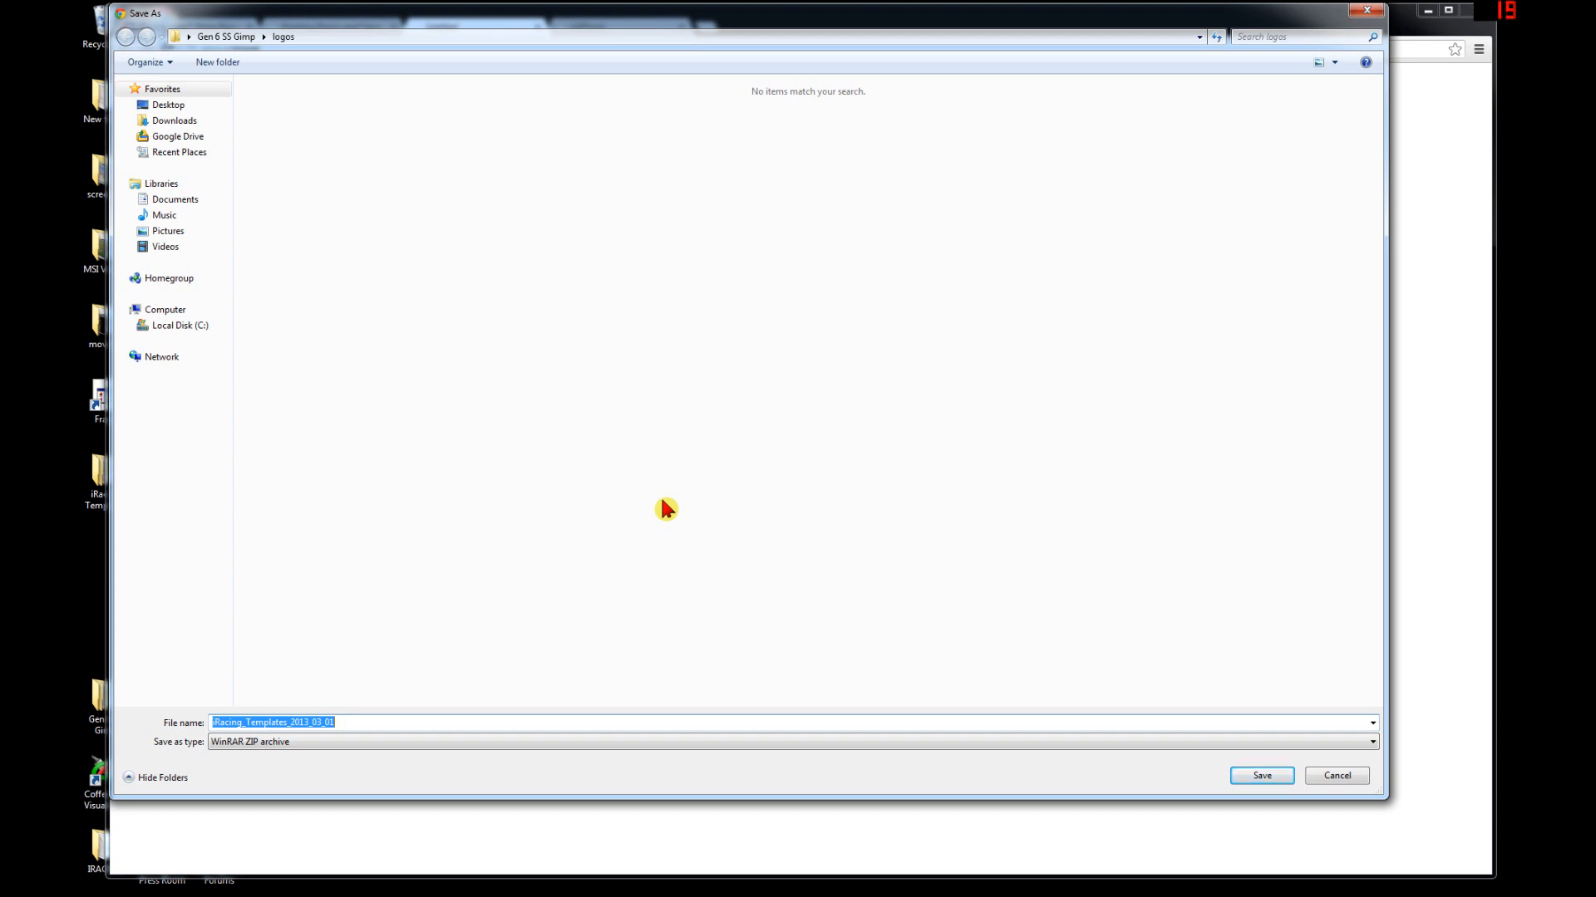
right_click(91, 566)
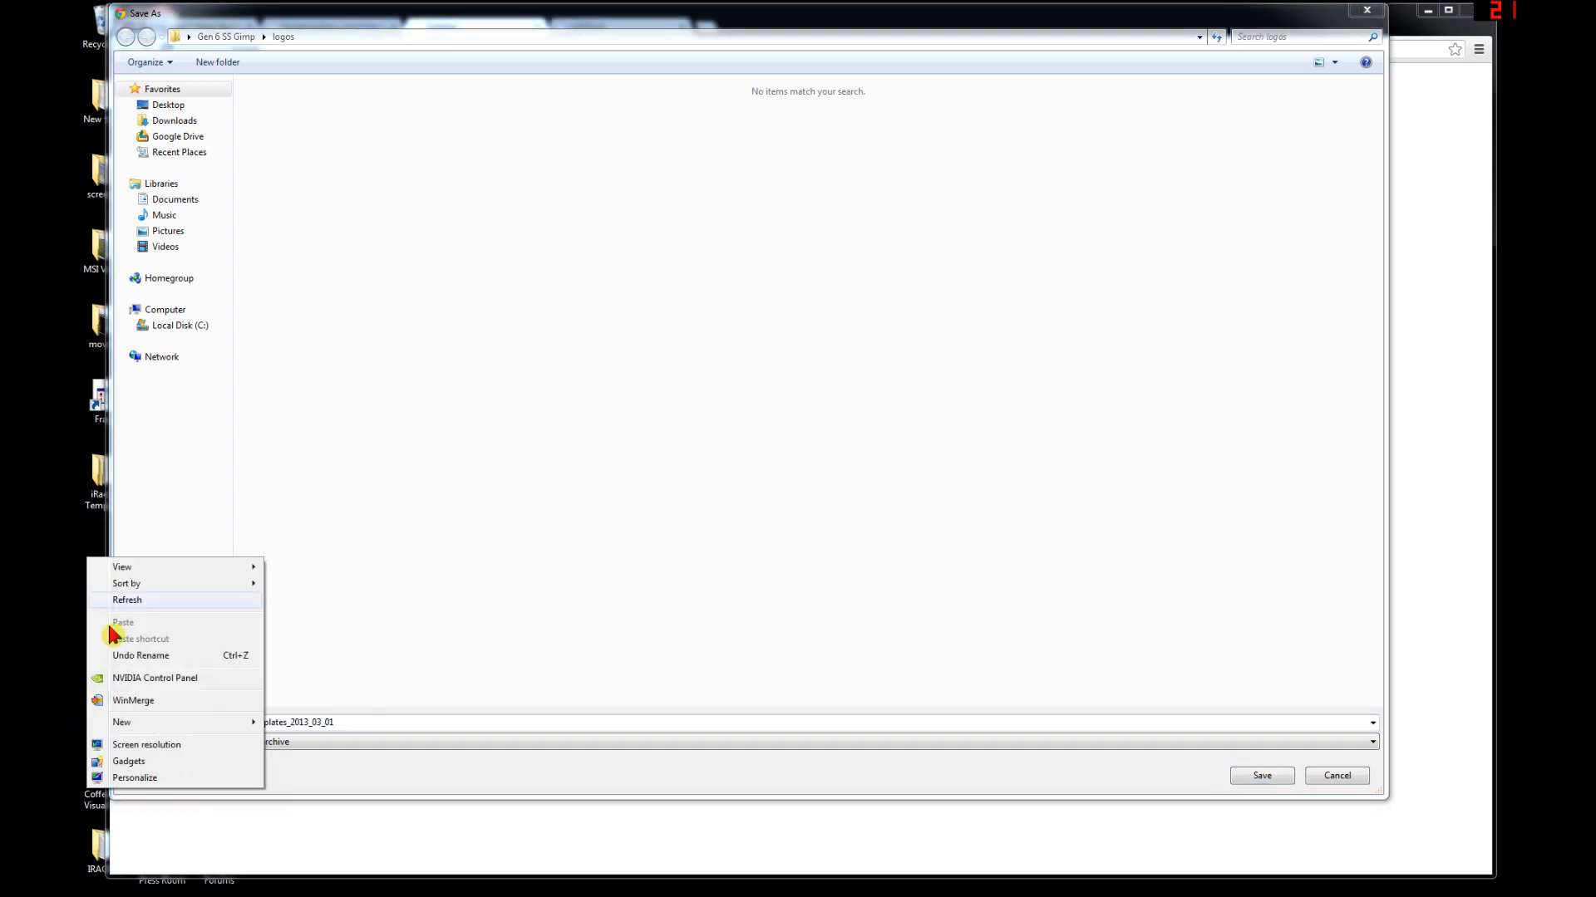
click(96, 536)
drag(304, 18, 433, 22)
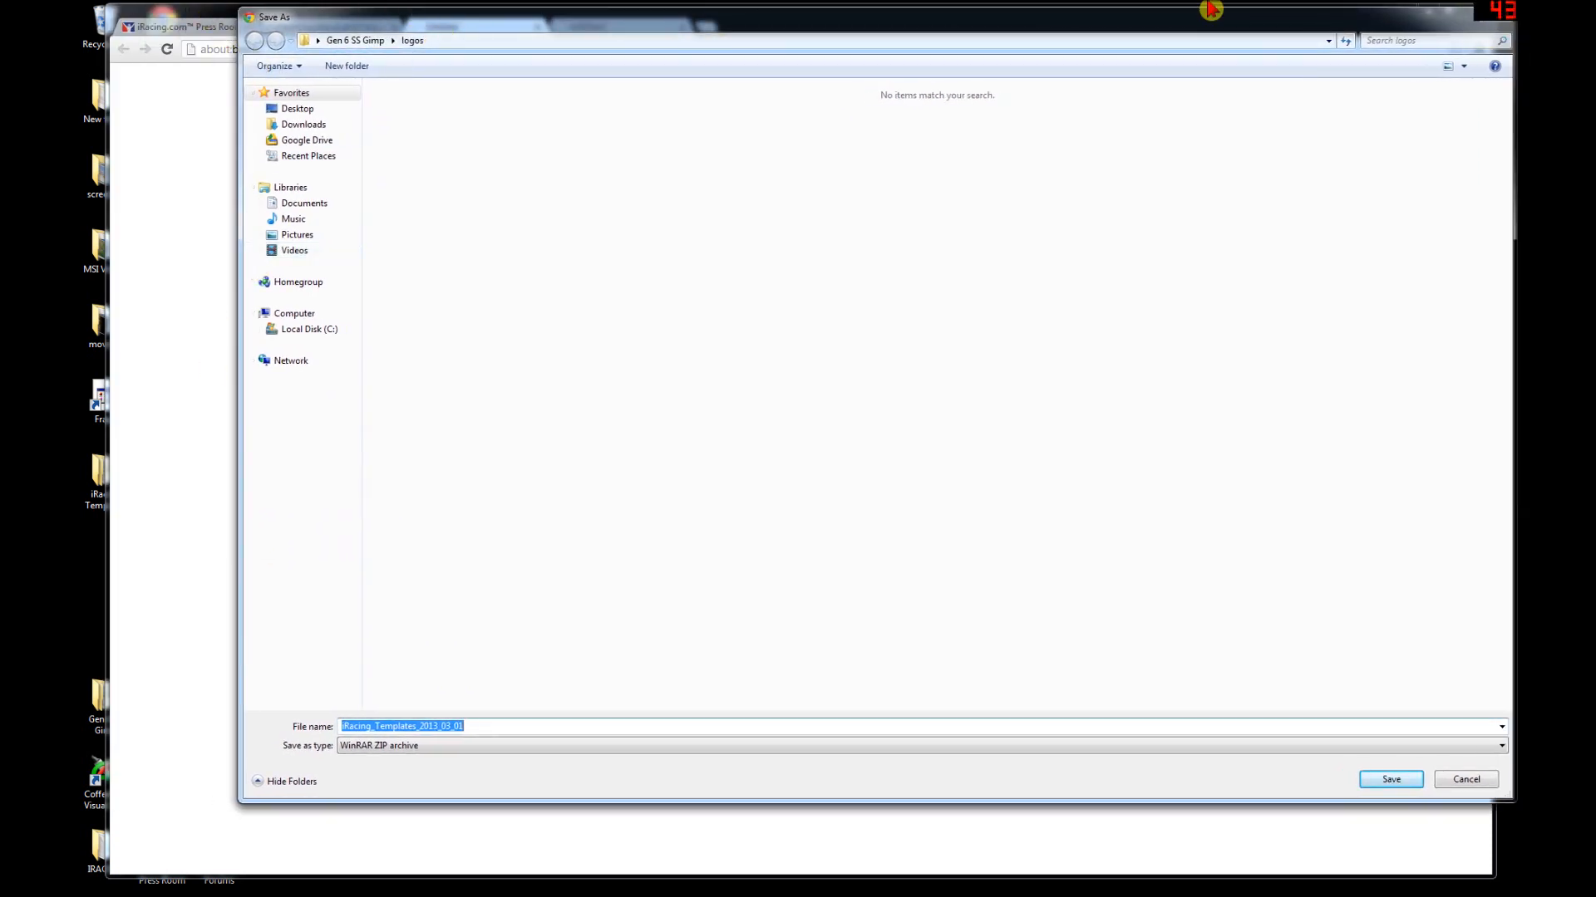
drag(1457, 29, 1354, 57)
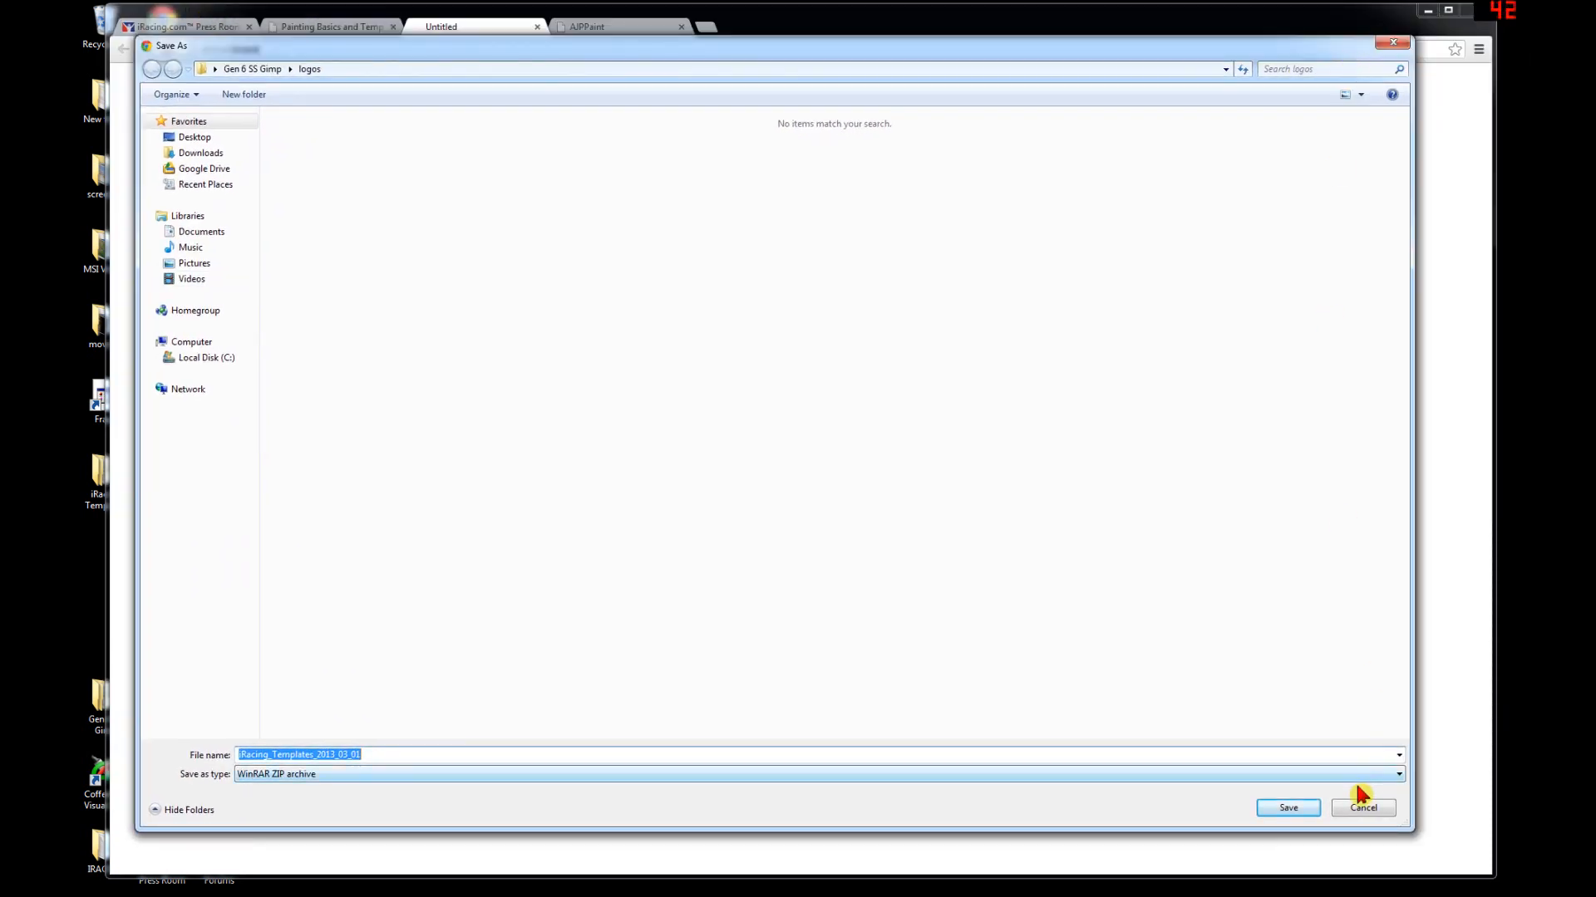
click(188, 137)
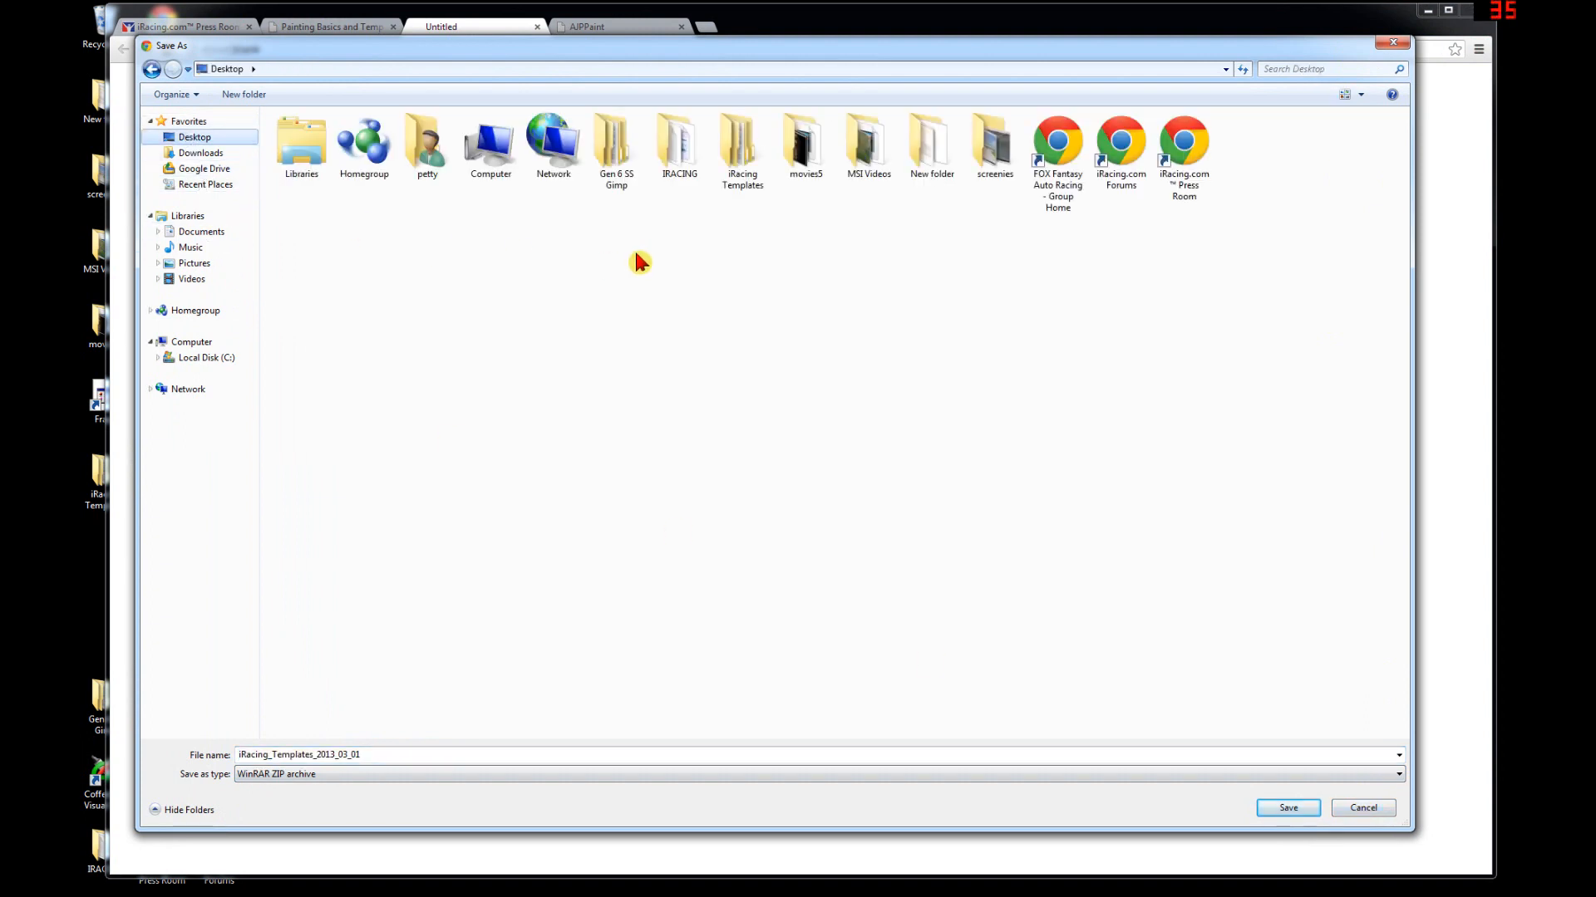
double_click(743, 158)
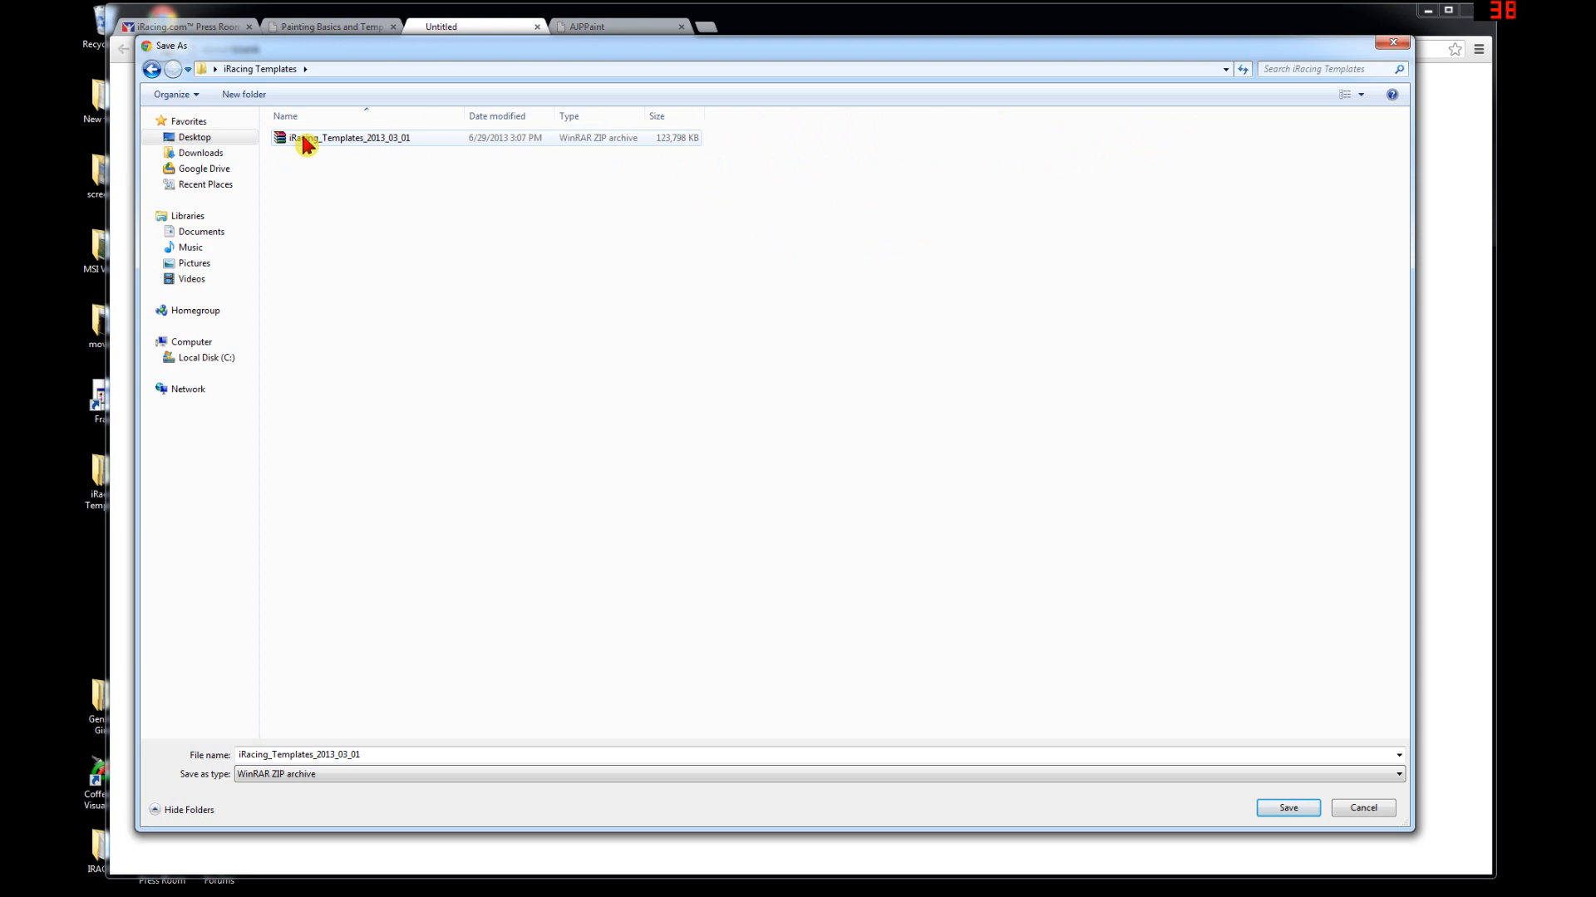
click(1364, 807)
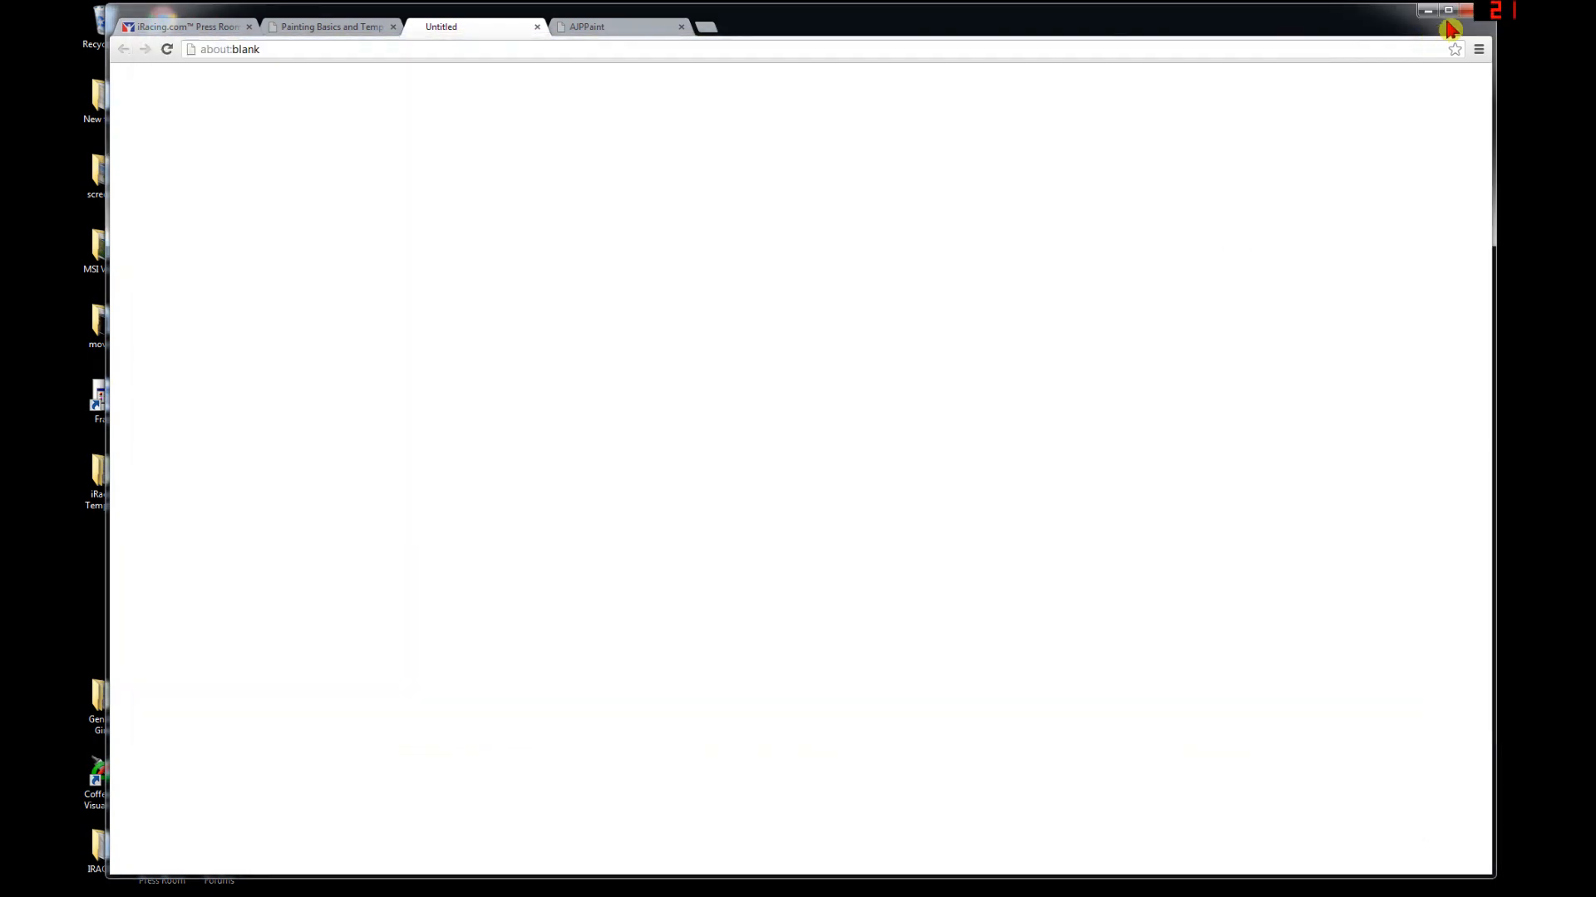
- Close the blank browser tab, minimize Chrome, and open the iRacing Templates folder on the desktop
click(537, 27)
click(1428, 11)
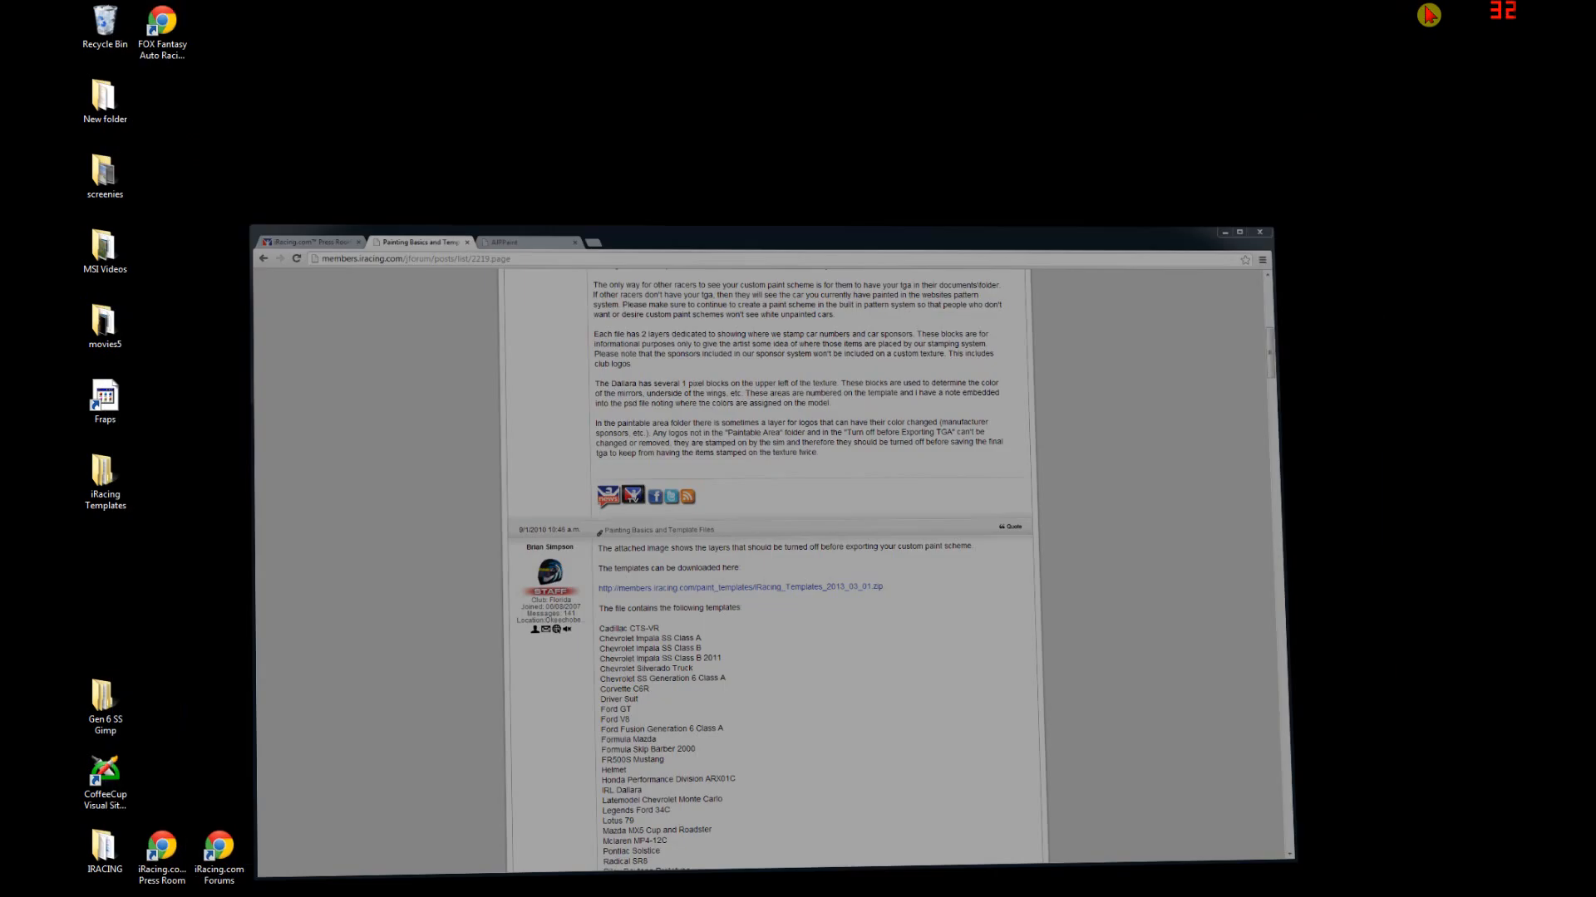
double_click(111, 477)
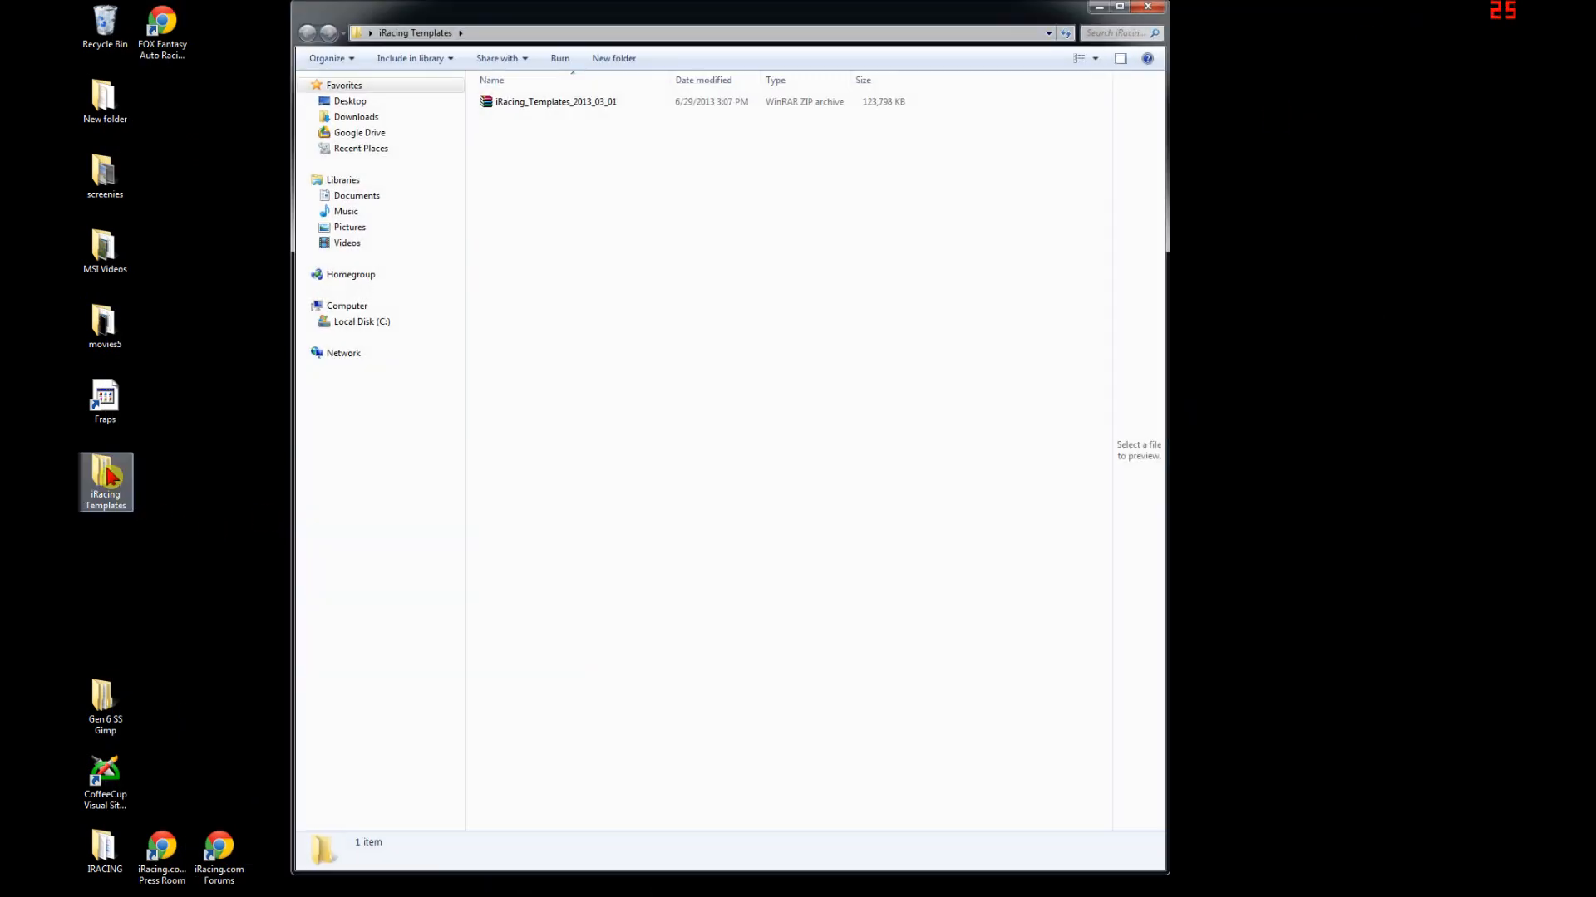
- Examine the PSD templates inside the iRacing_Templates_2013_03_01 archive in WinRAR, dismissing the license reminder, and close the archive
right_click(506, 108)
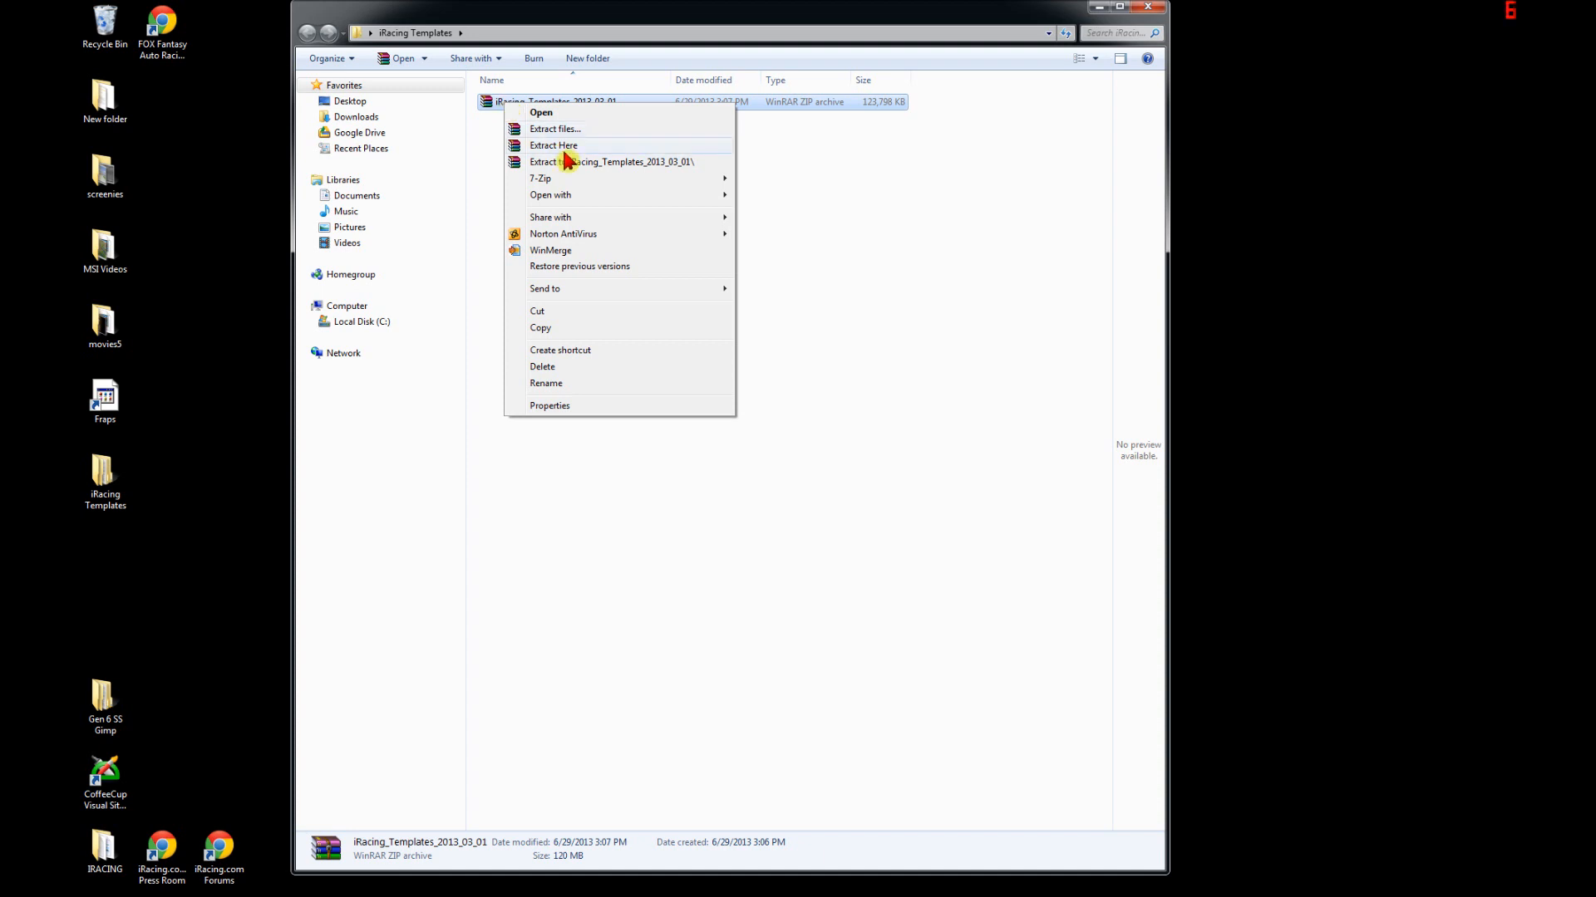
click(488, 240)
double_click(514, 103)
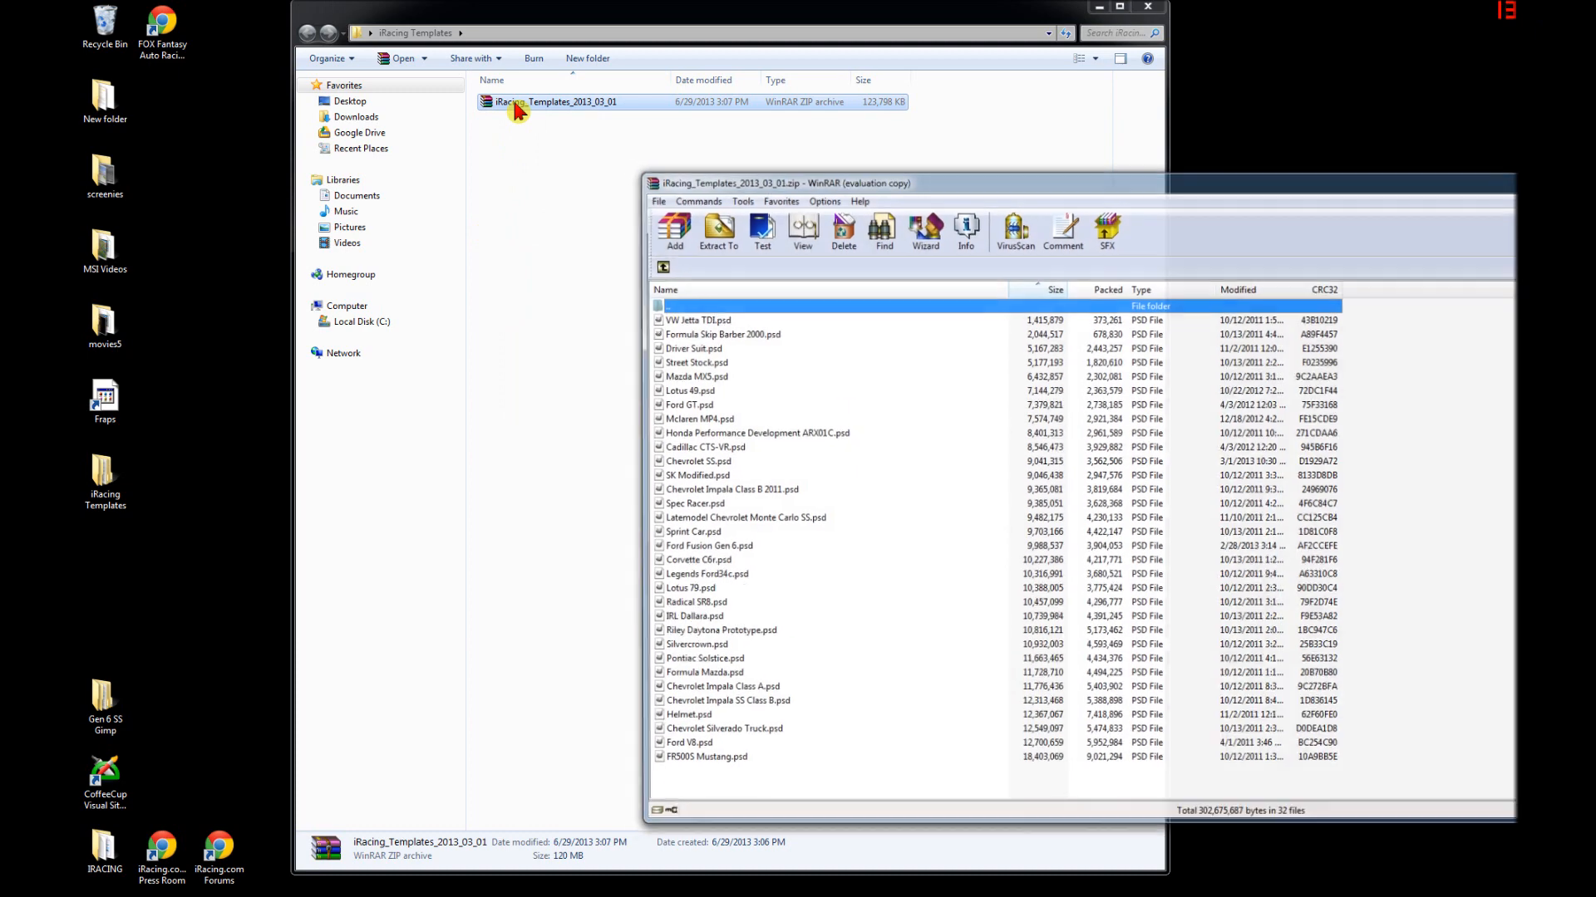
drag(998, 190, 718, 184)
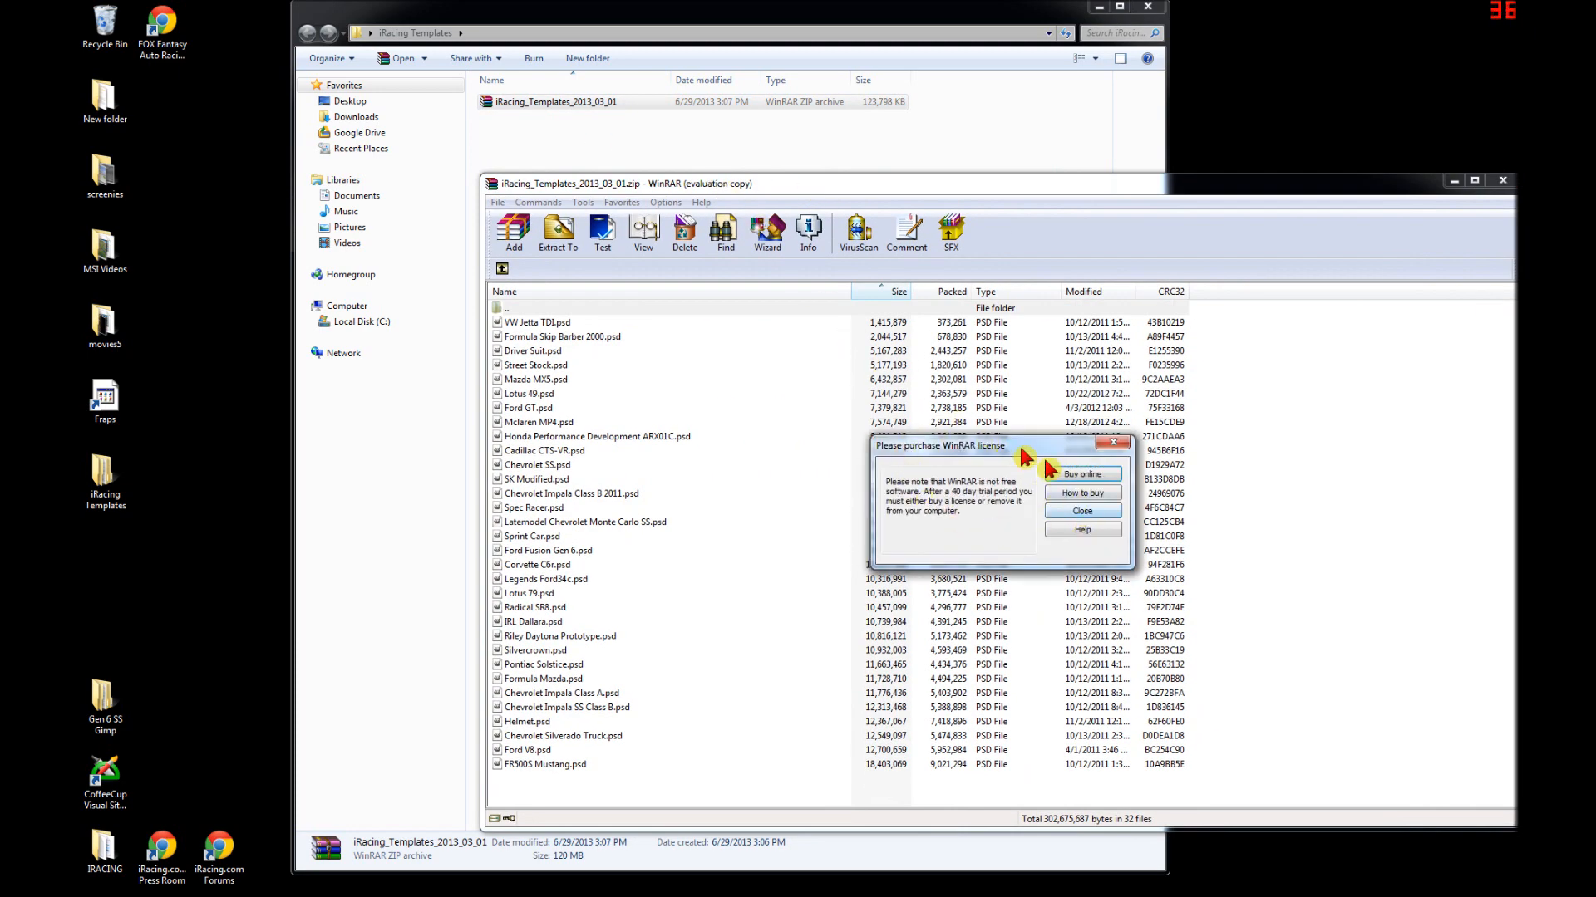
click(1071, 513)
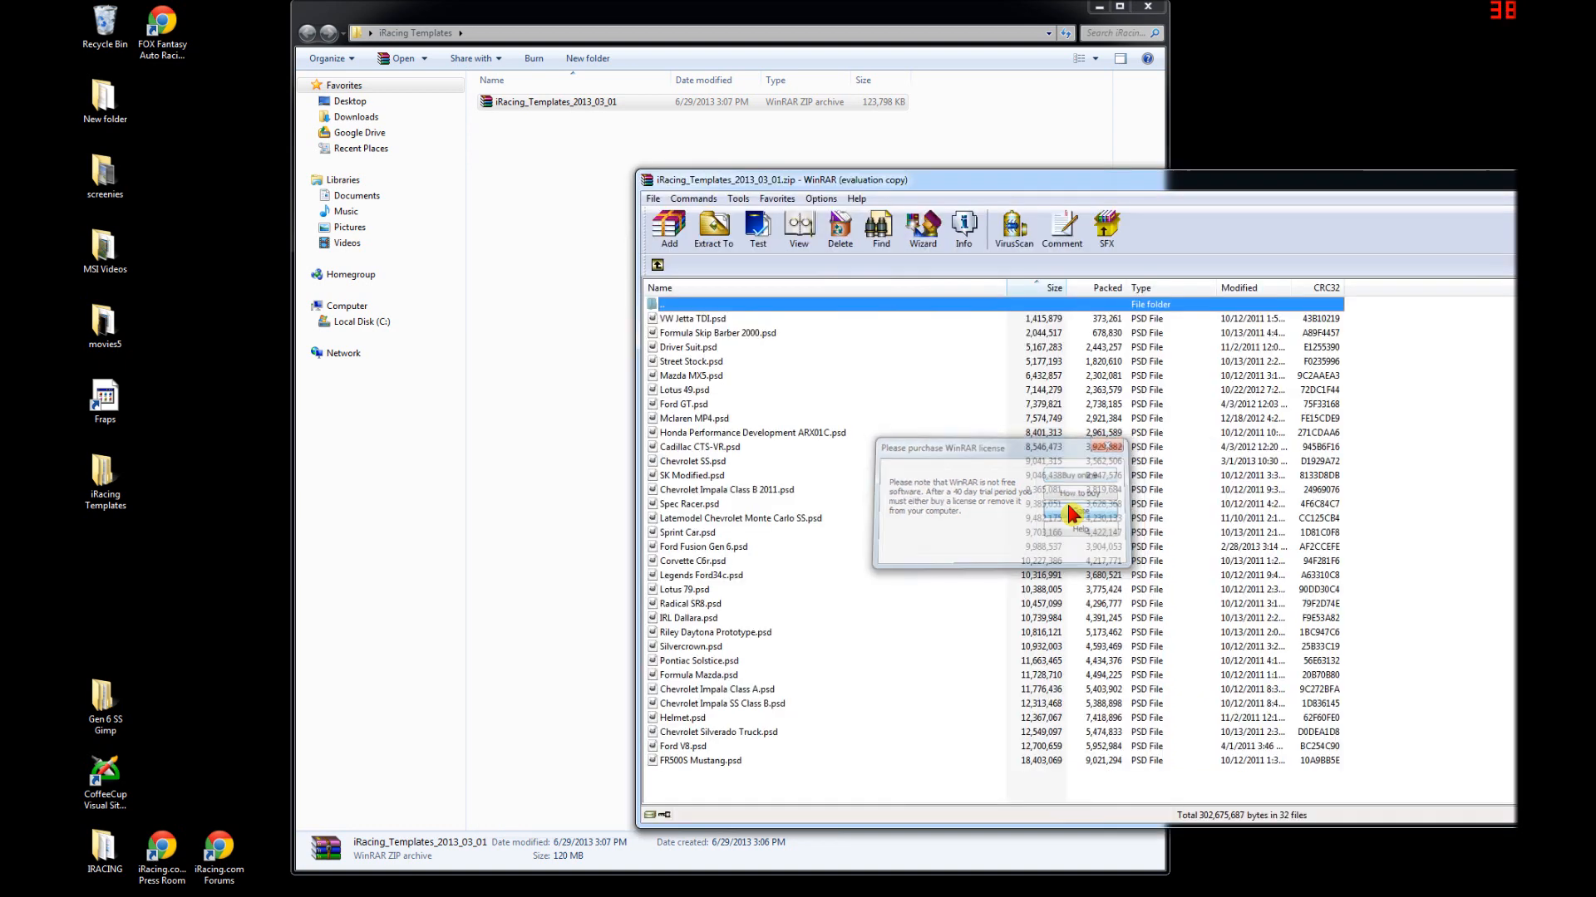
click(728, 323)
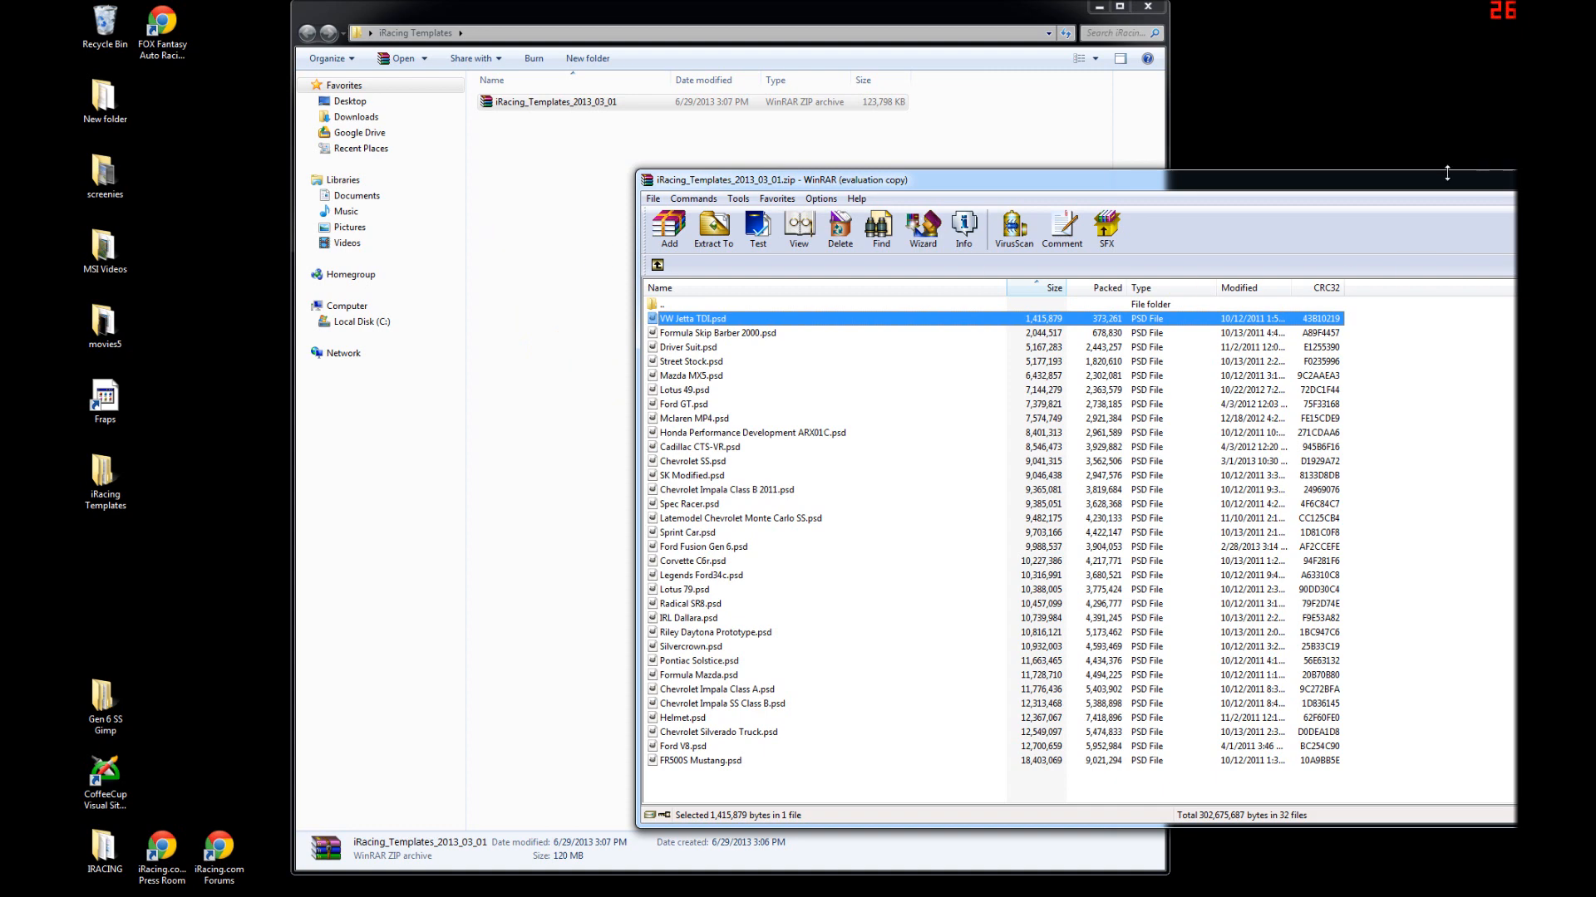
drag(1431, 191, 1185, 183)
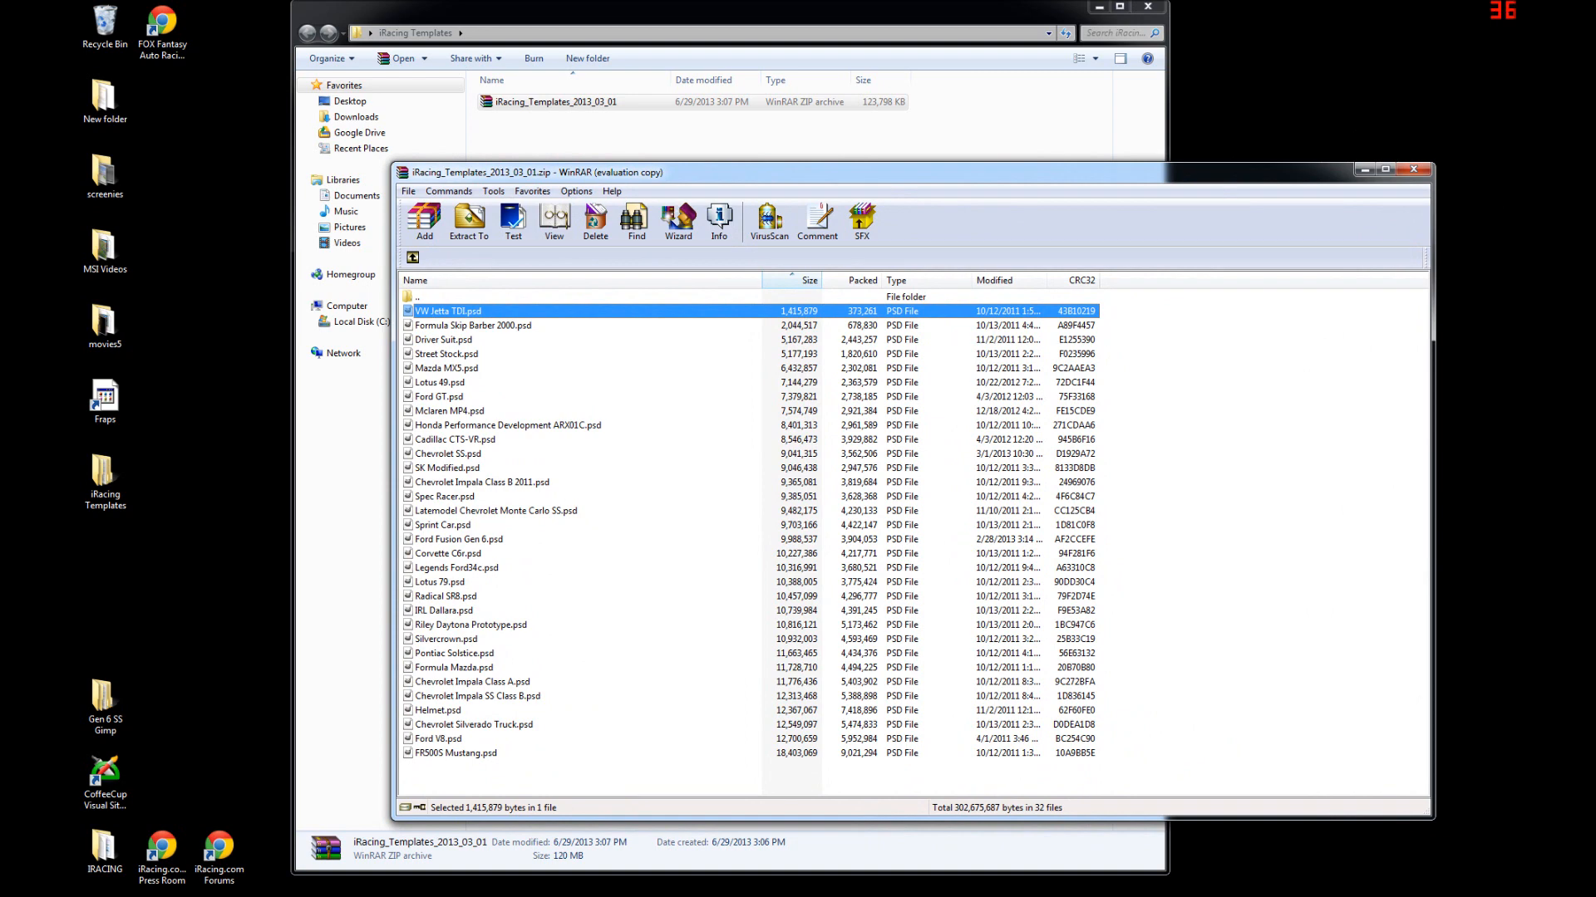
click(1412, 174)
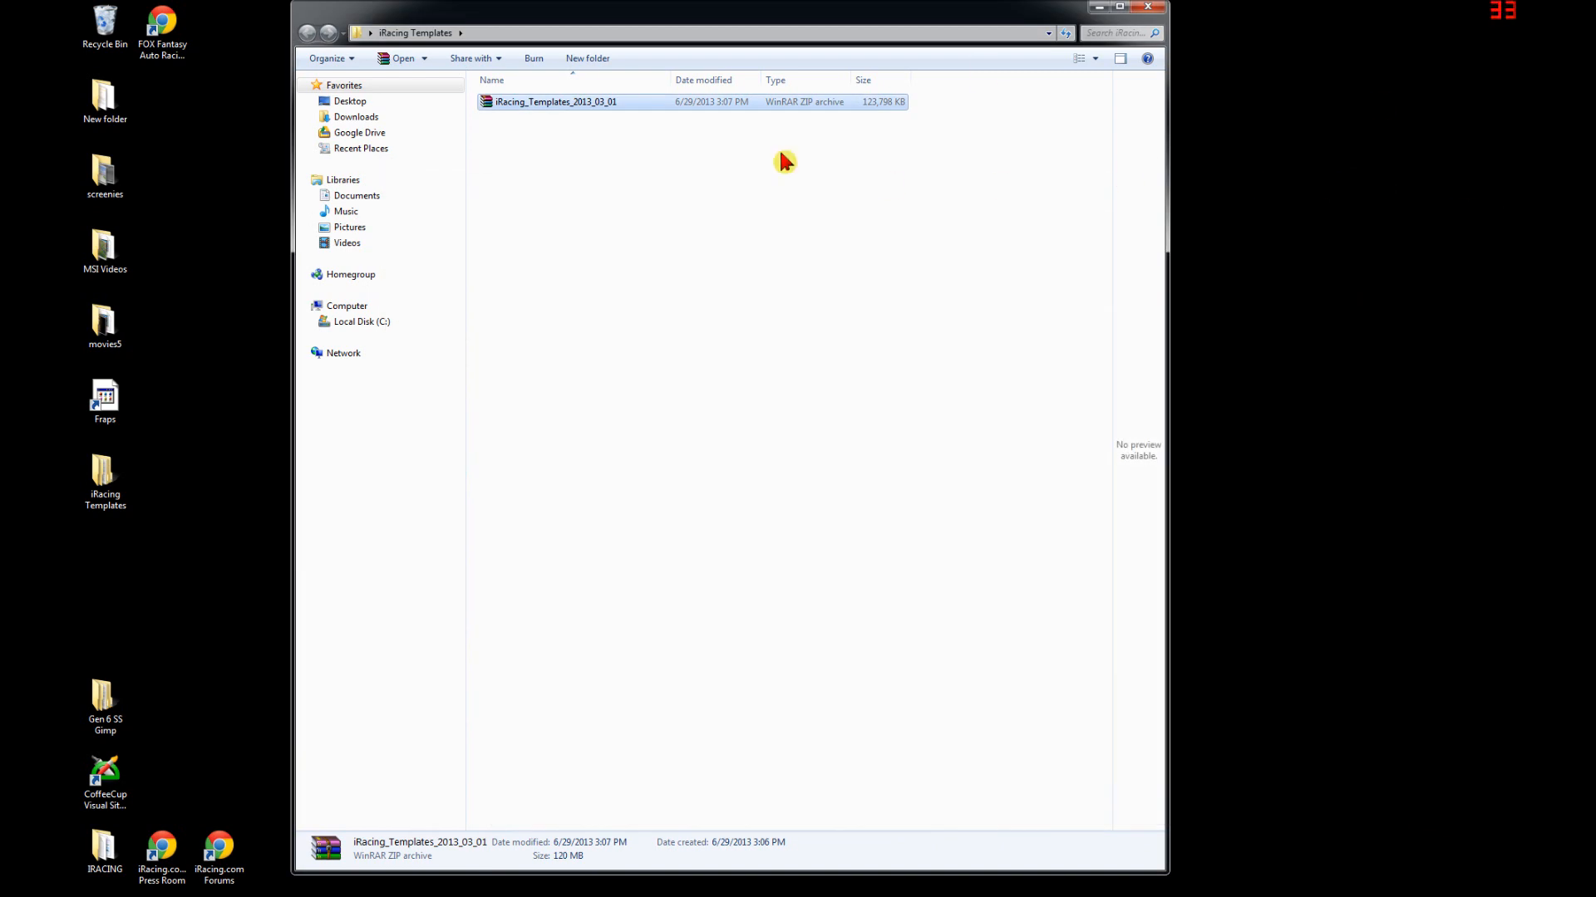
- Extract the iRacing_Templates_2013_03_01 archive directly into the iRacing Templates folder
right_click(516, 104)
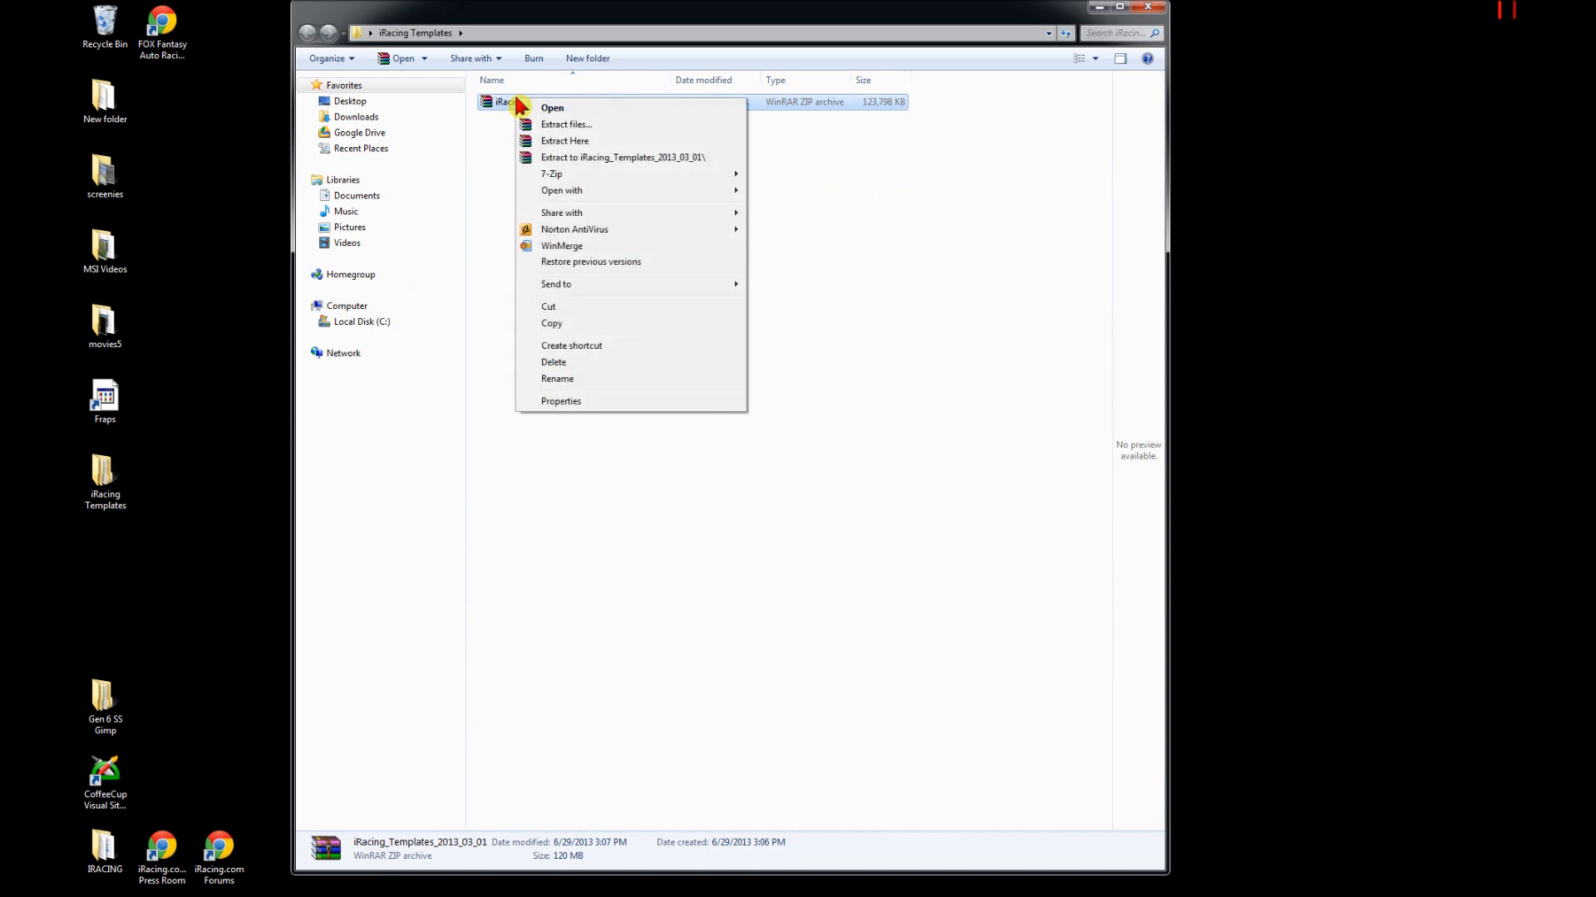
click(559, 145)
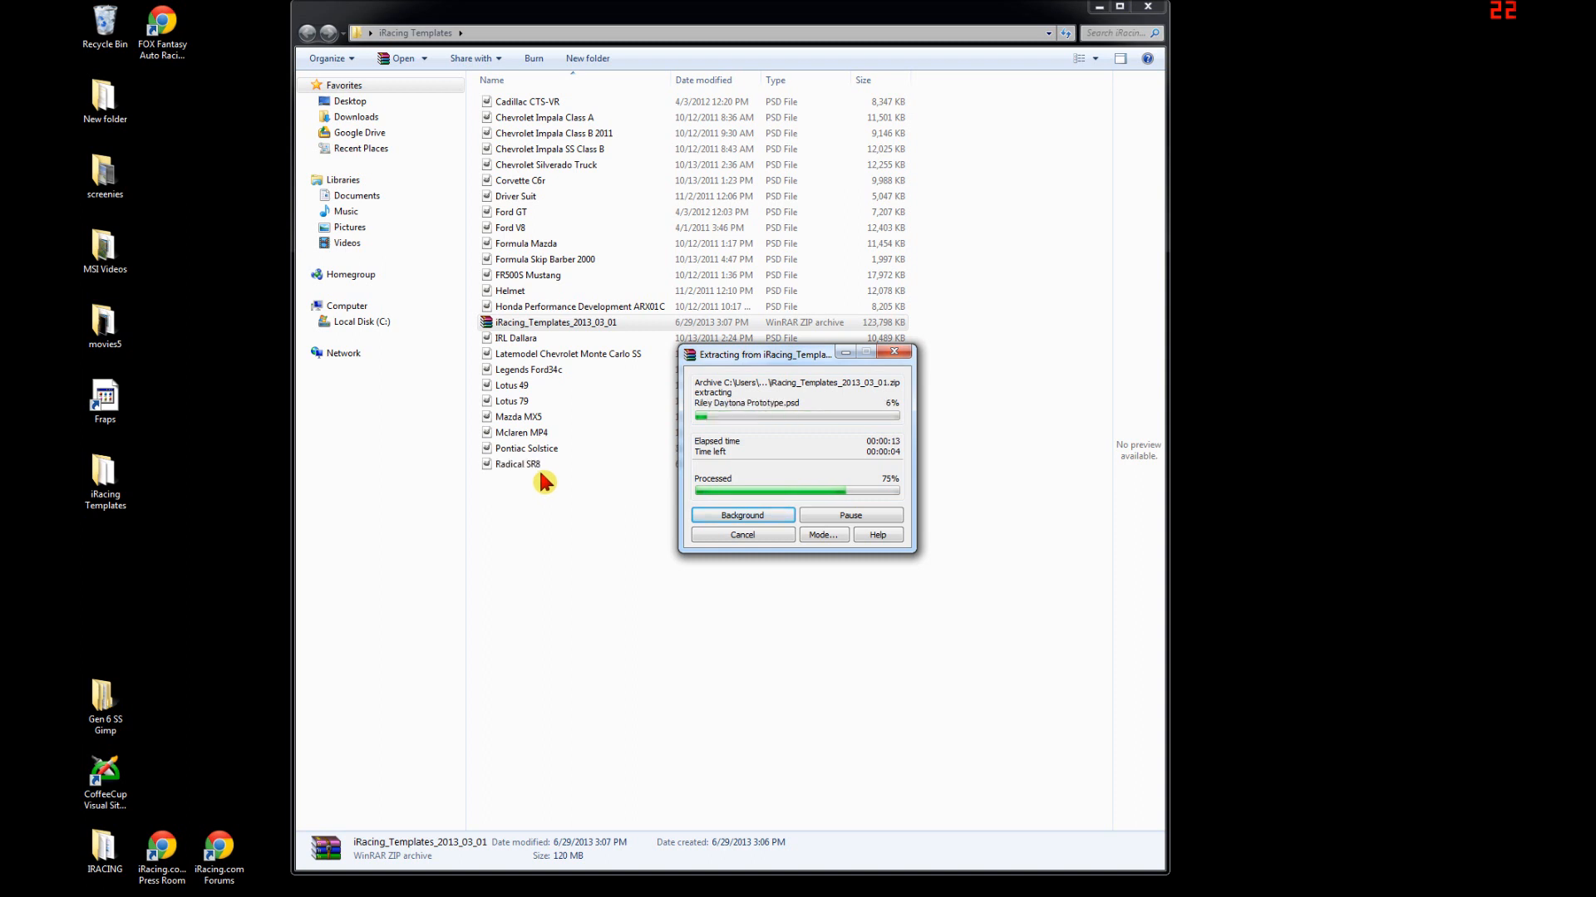
mouse_move(565, 893)
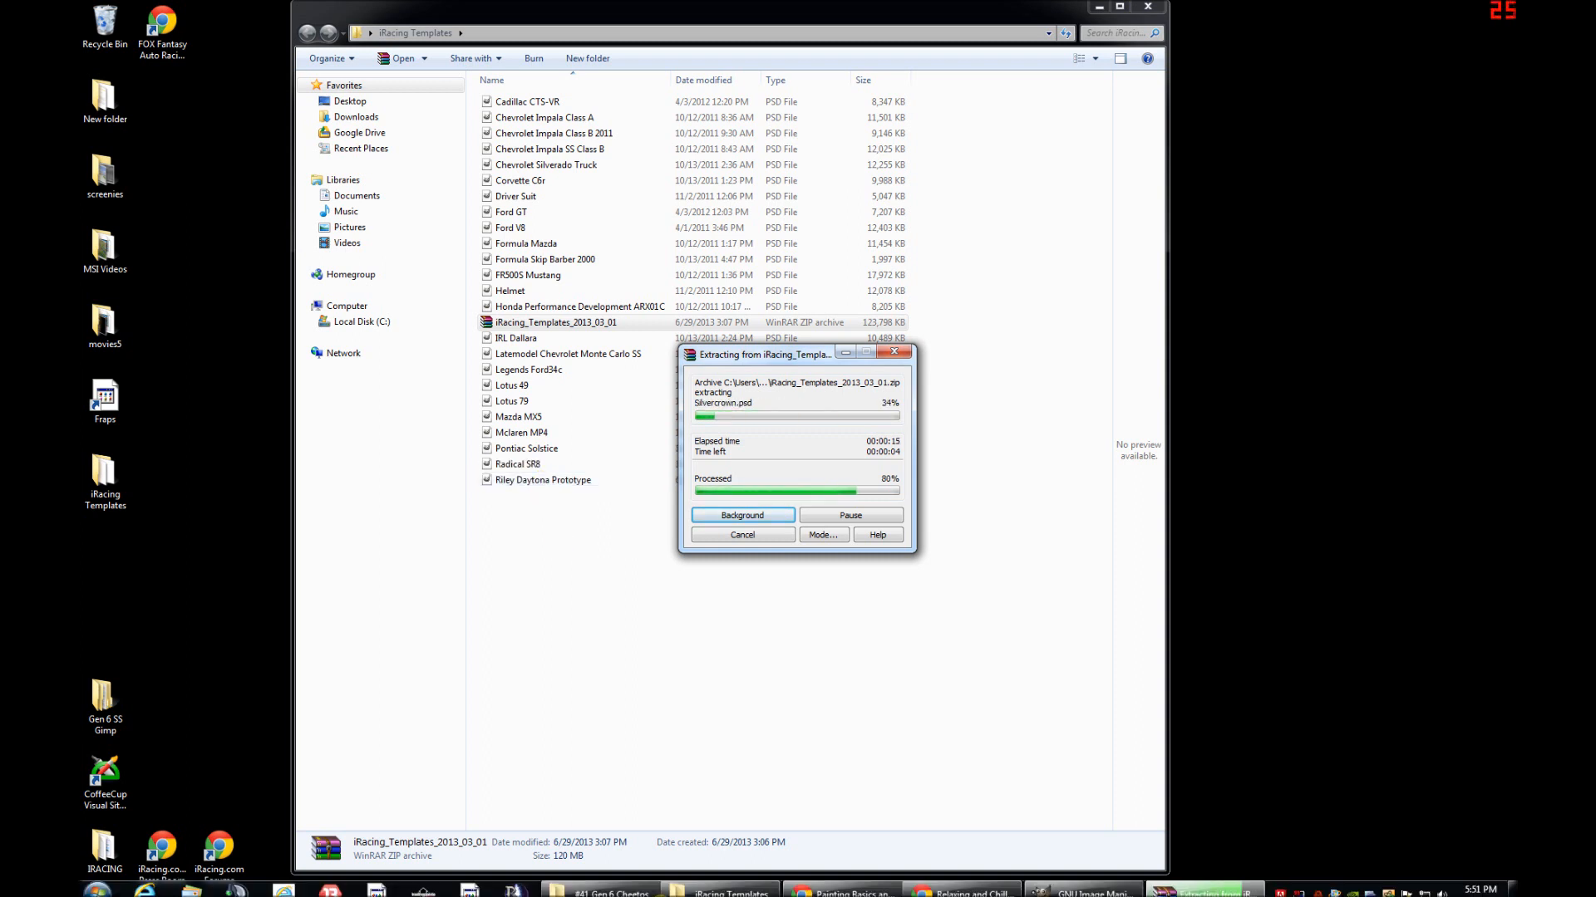
click(1068, 887)
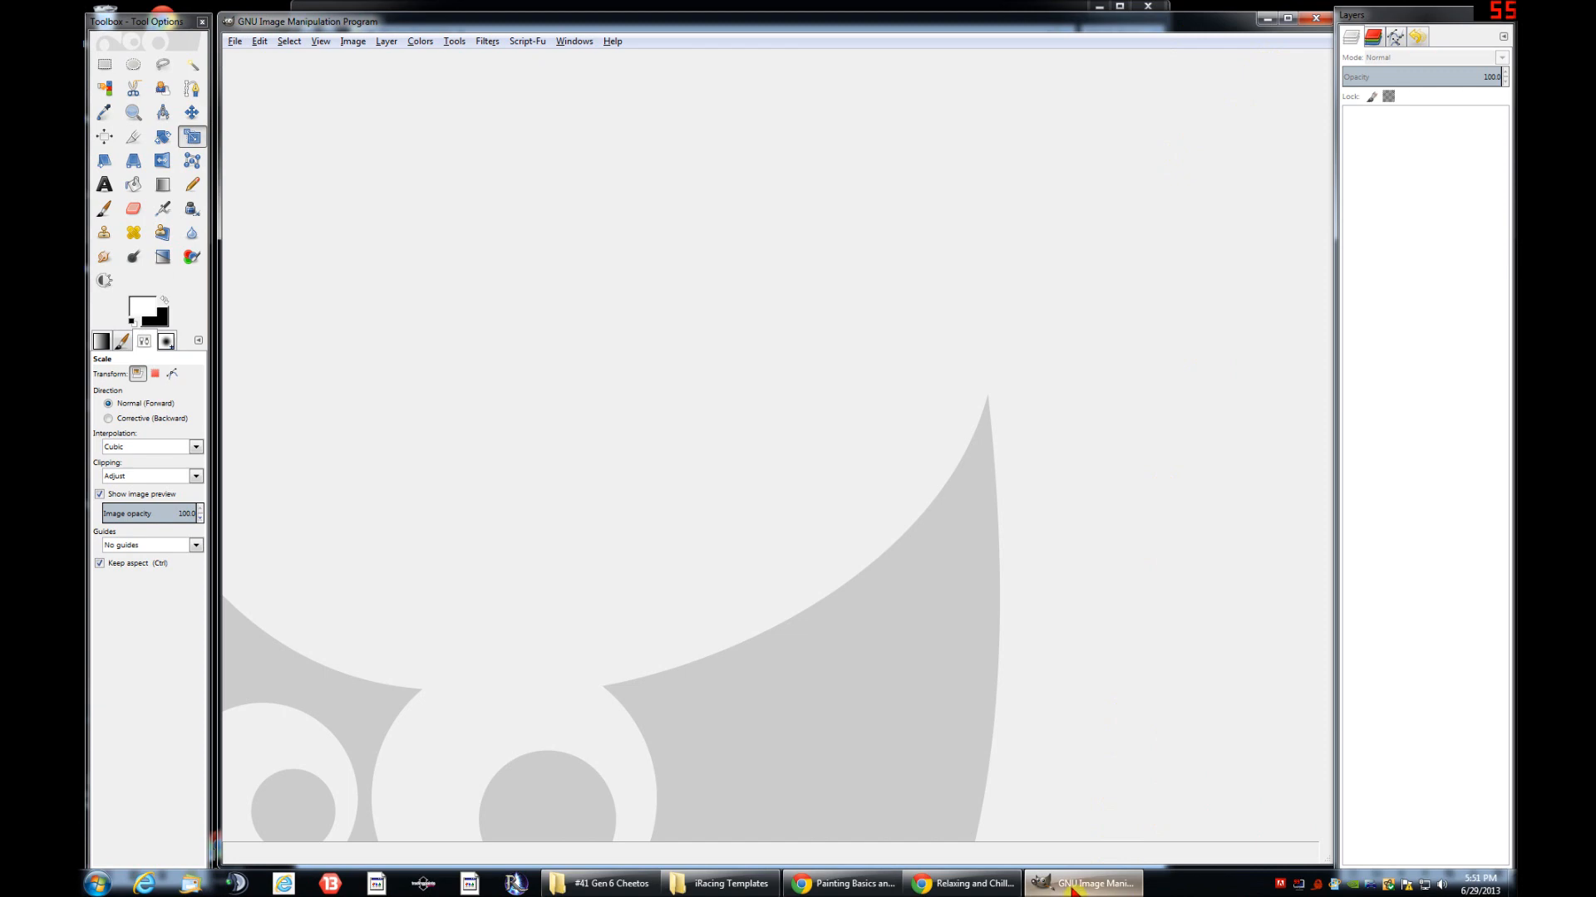
click(721, 892)
drag(567, 356, 521, 606)
drag(496, 364, 509, 613)
click(601, 637)
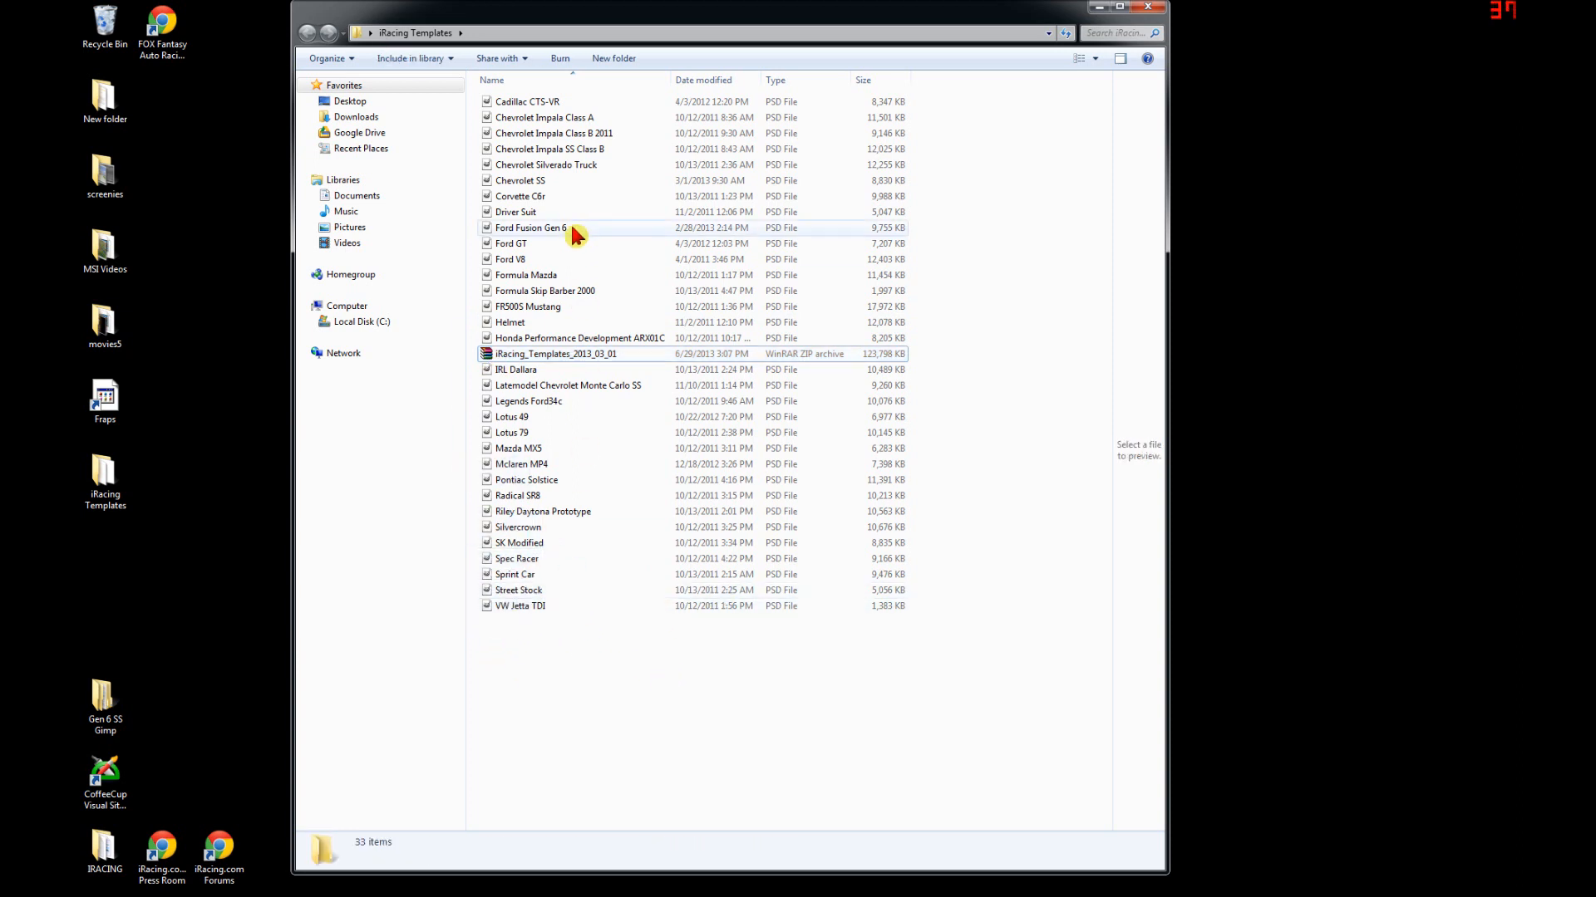
- Bring up the program chooser for the Chevrolet SS template and expand its list of other programs
click(590, 180)
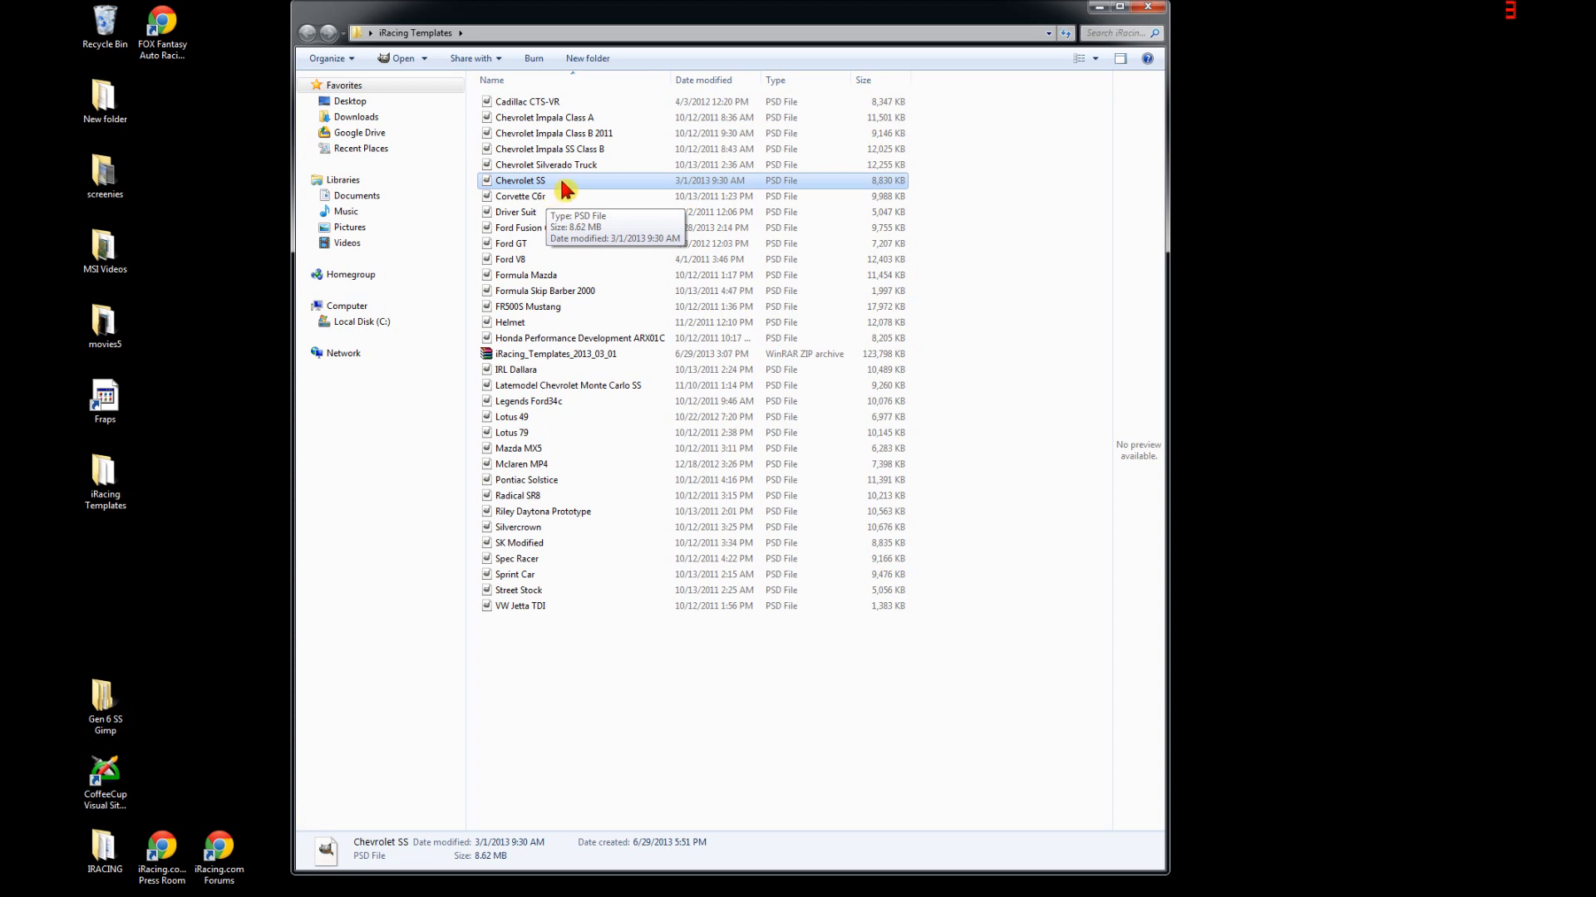
right_click(565, 190)
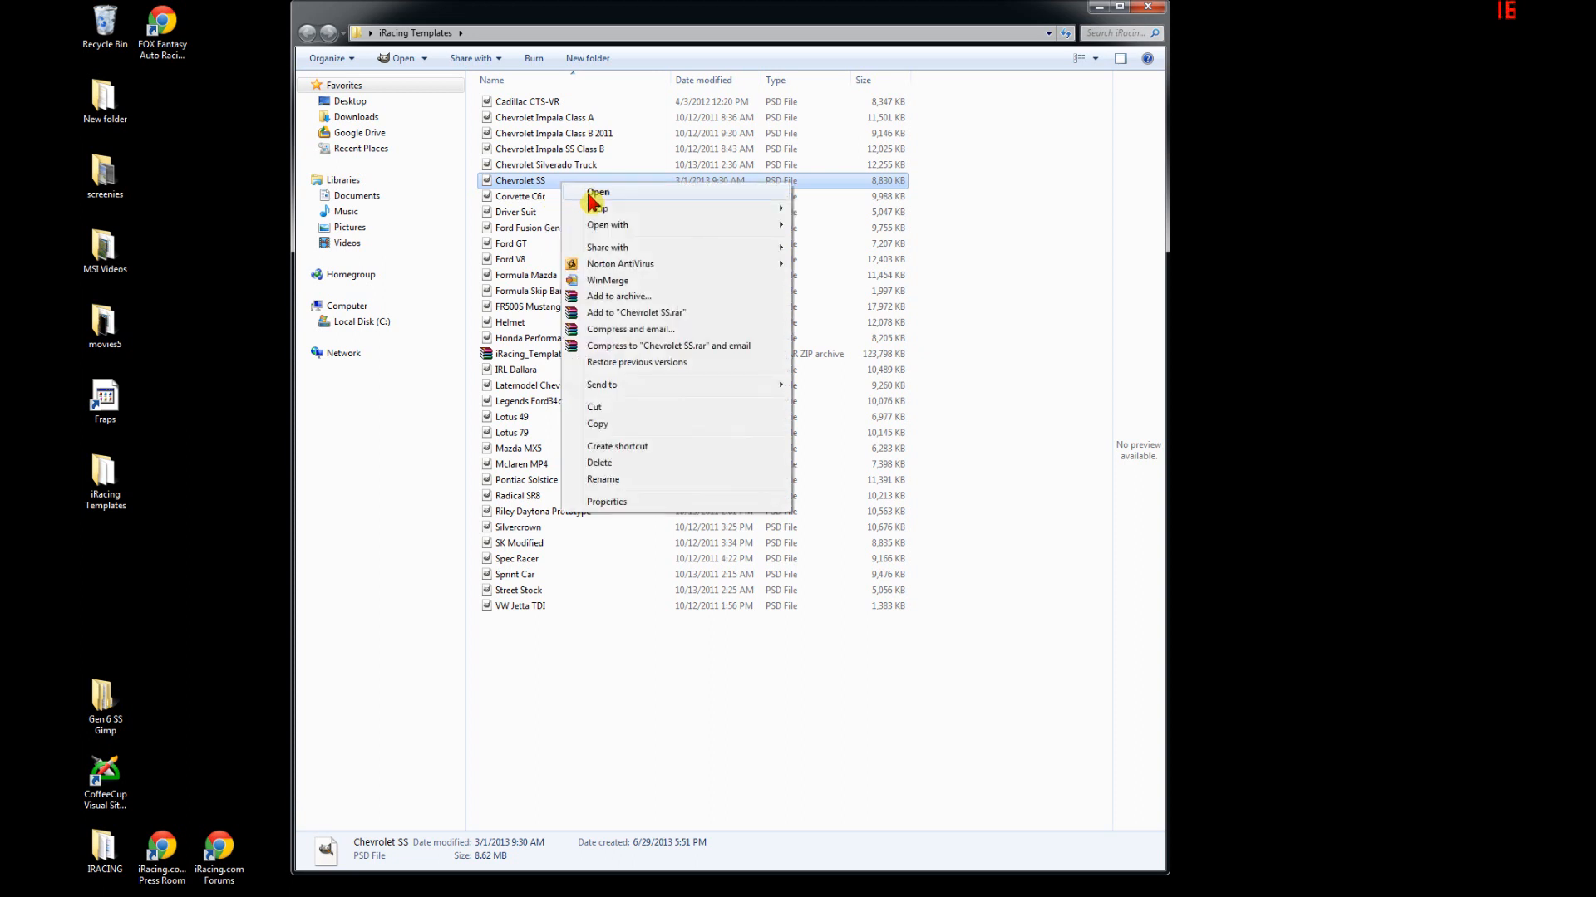
mouse_move(606, 227)
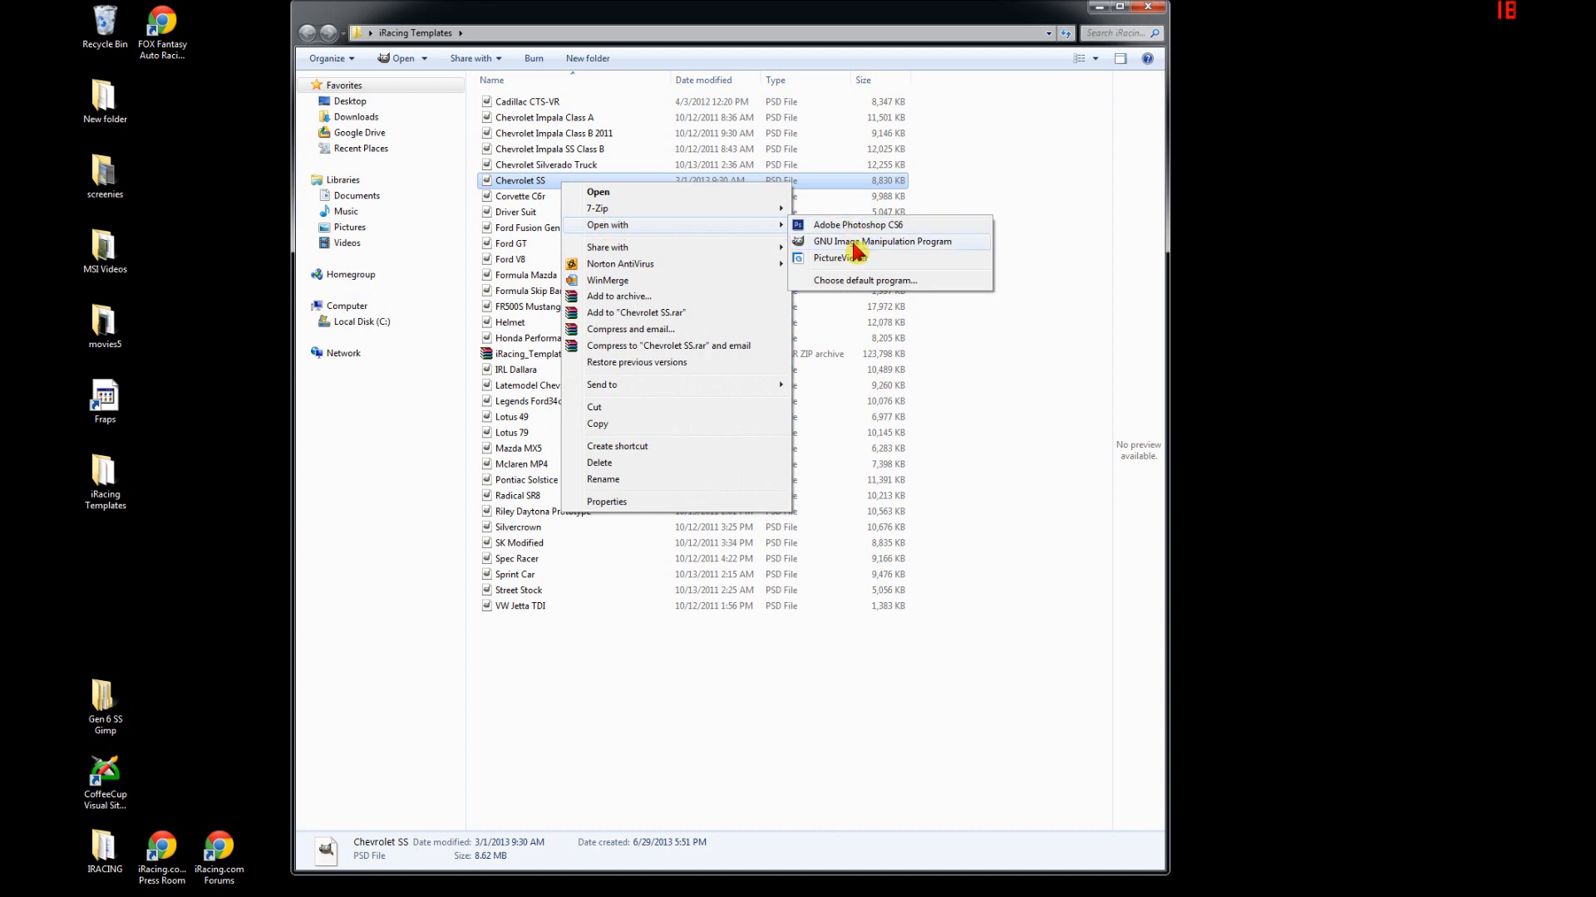
click(842, 285)
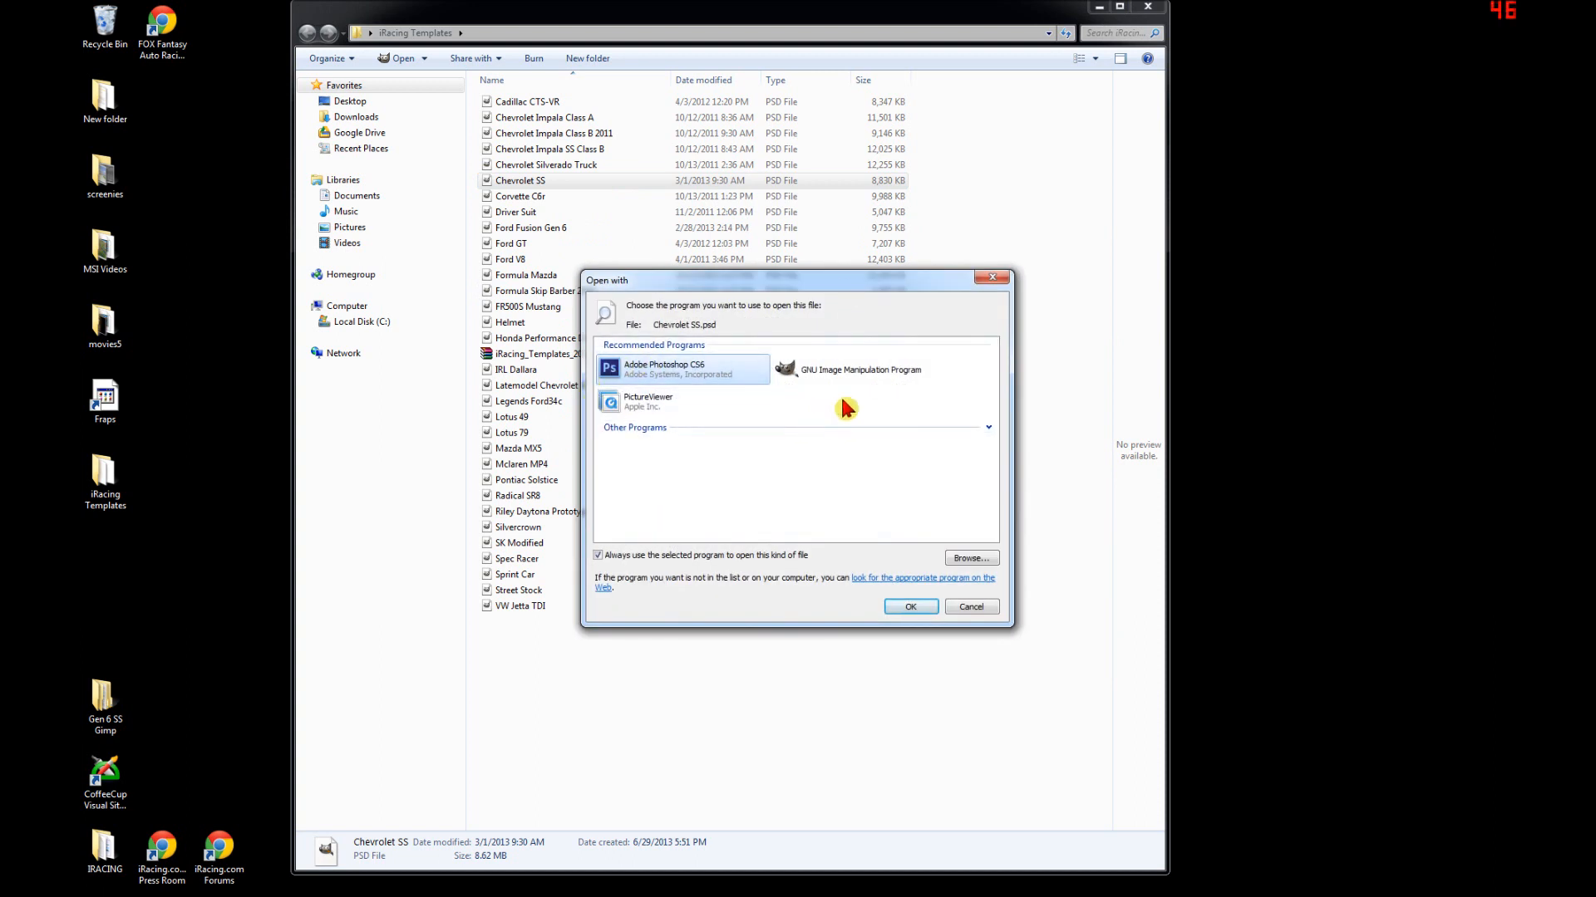
click(988, 428)
scroll(853, 473, up, 5)
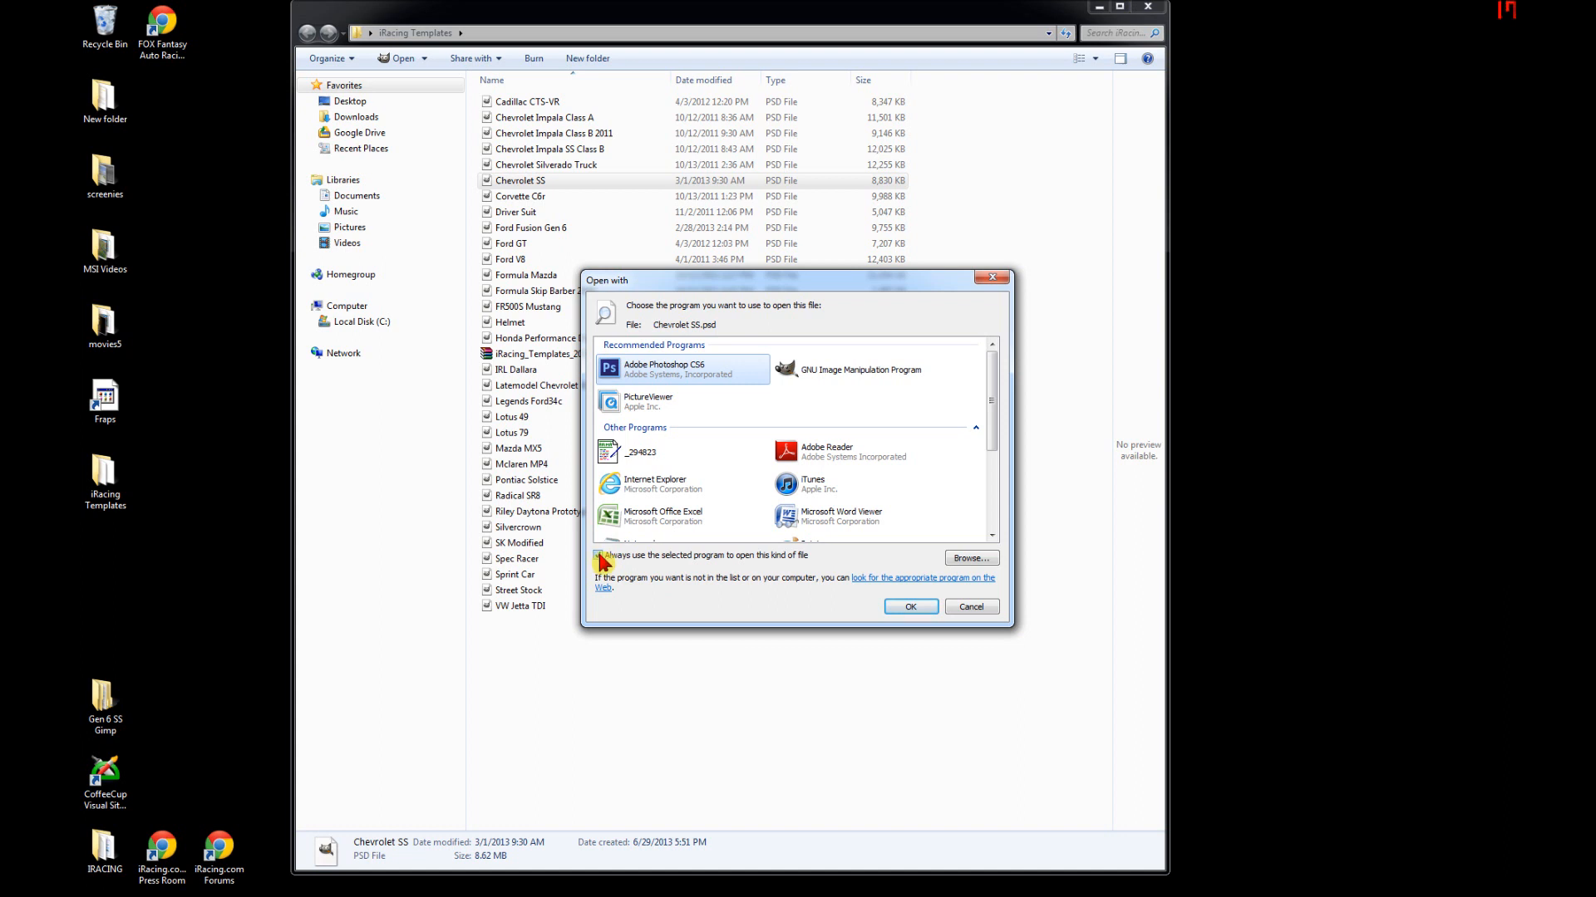
- Open the Chevrolet SS template in GNU Image Manipulation Program without making it the default for PSD files, and minimize the folder window
click(827, 385)
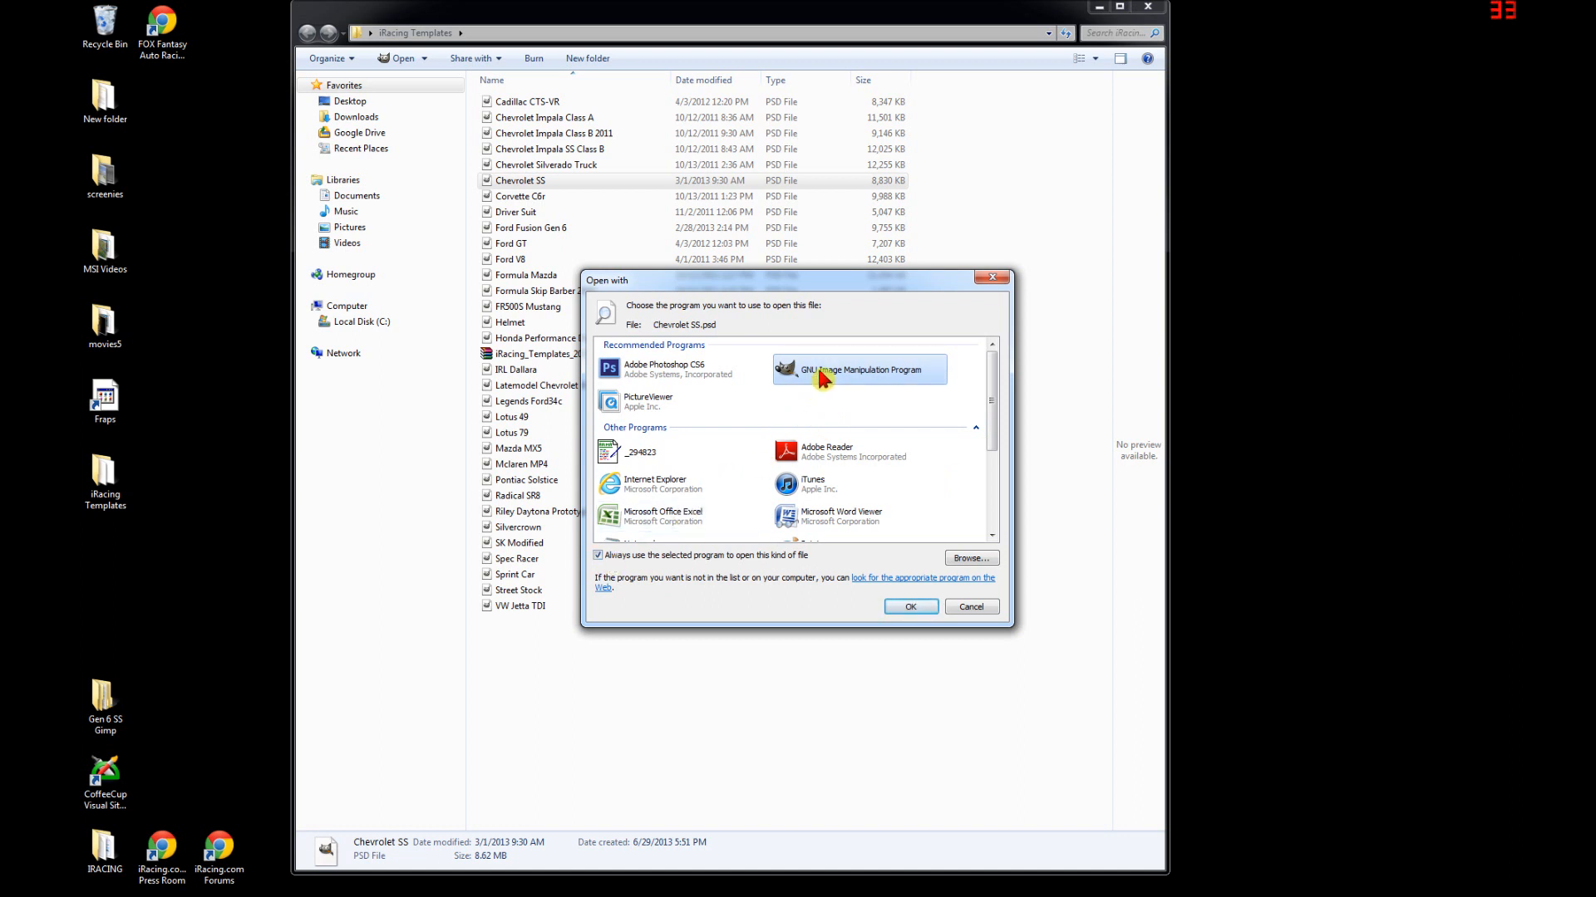
click(581, 178)
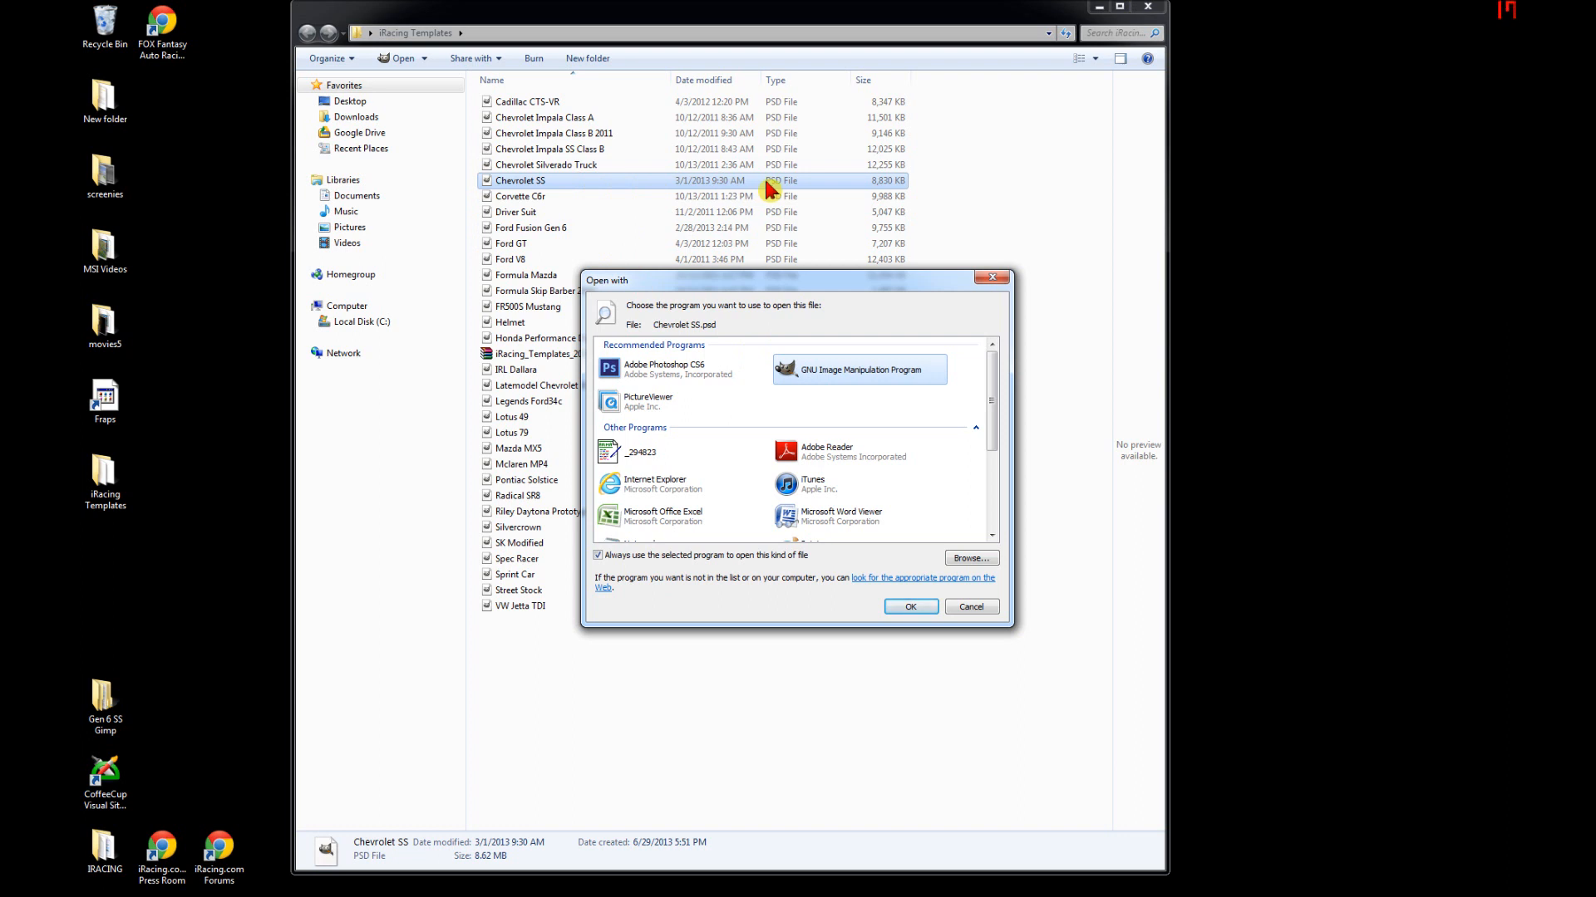
click(598, 556)
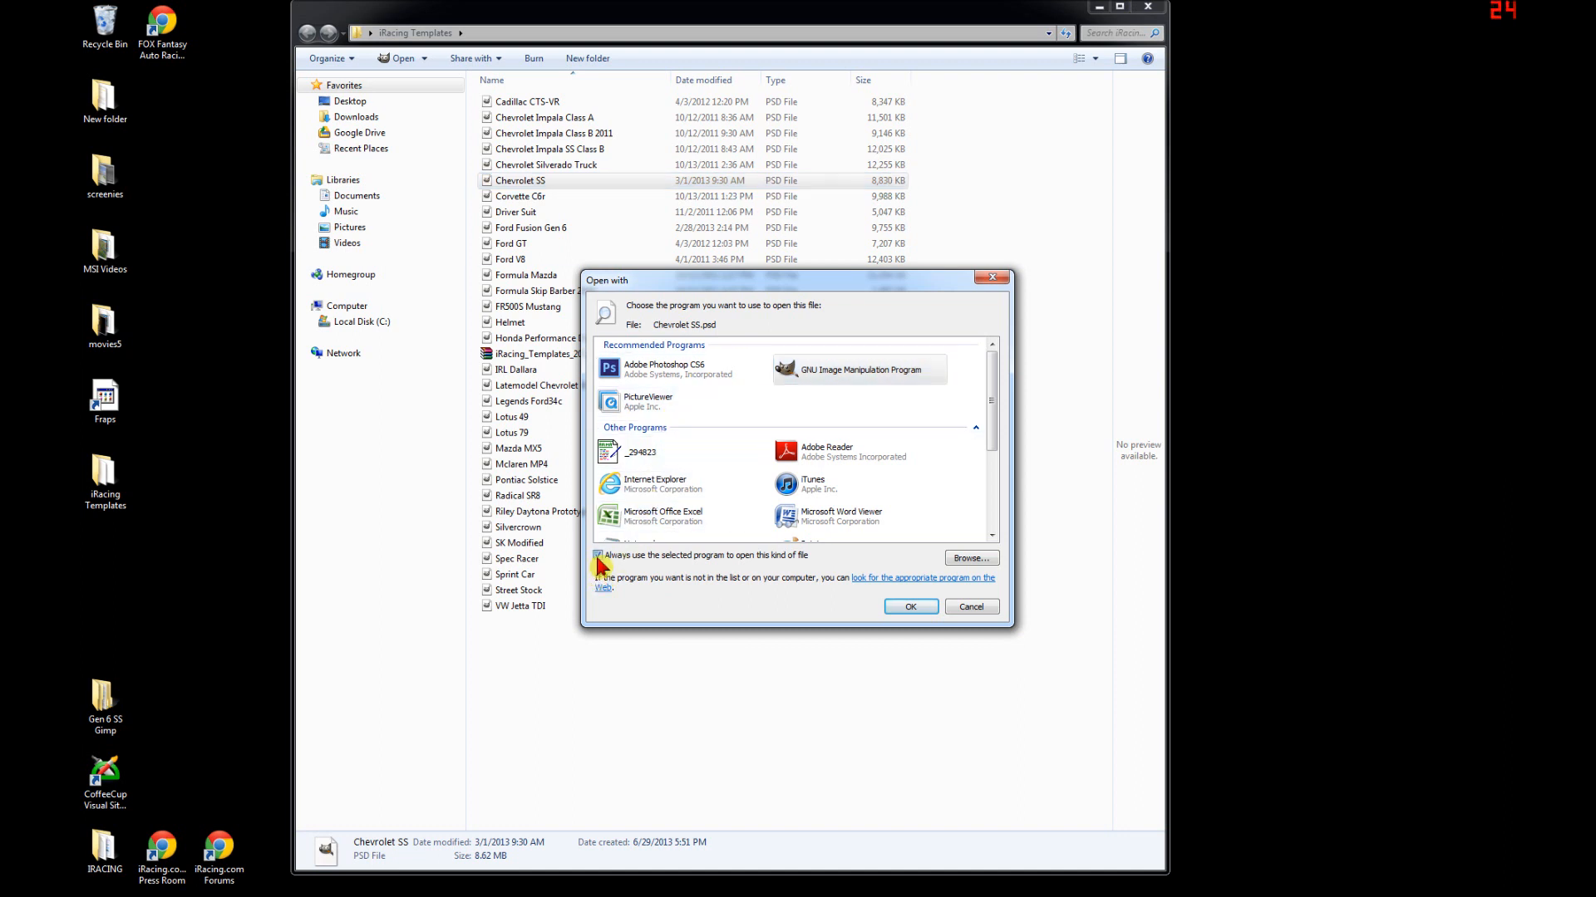
click(840, 378)
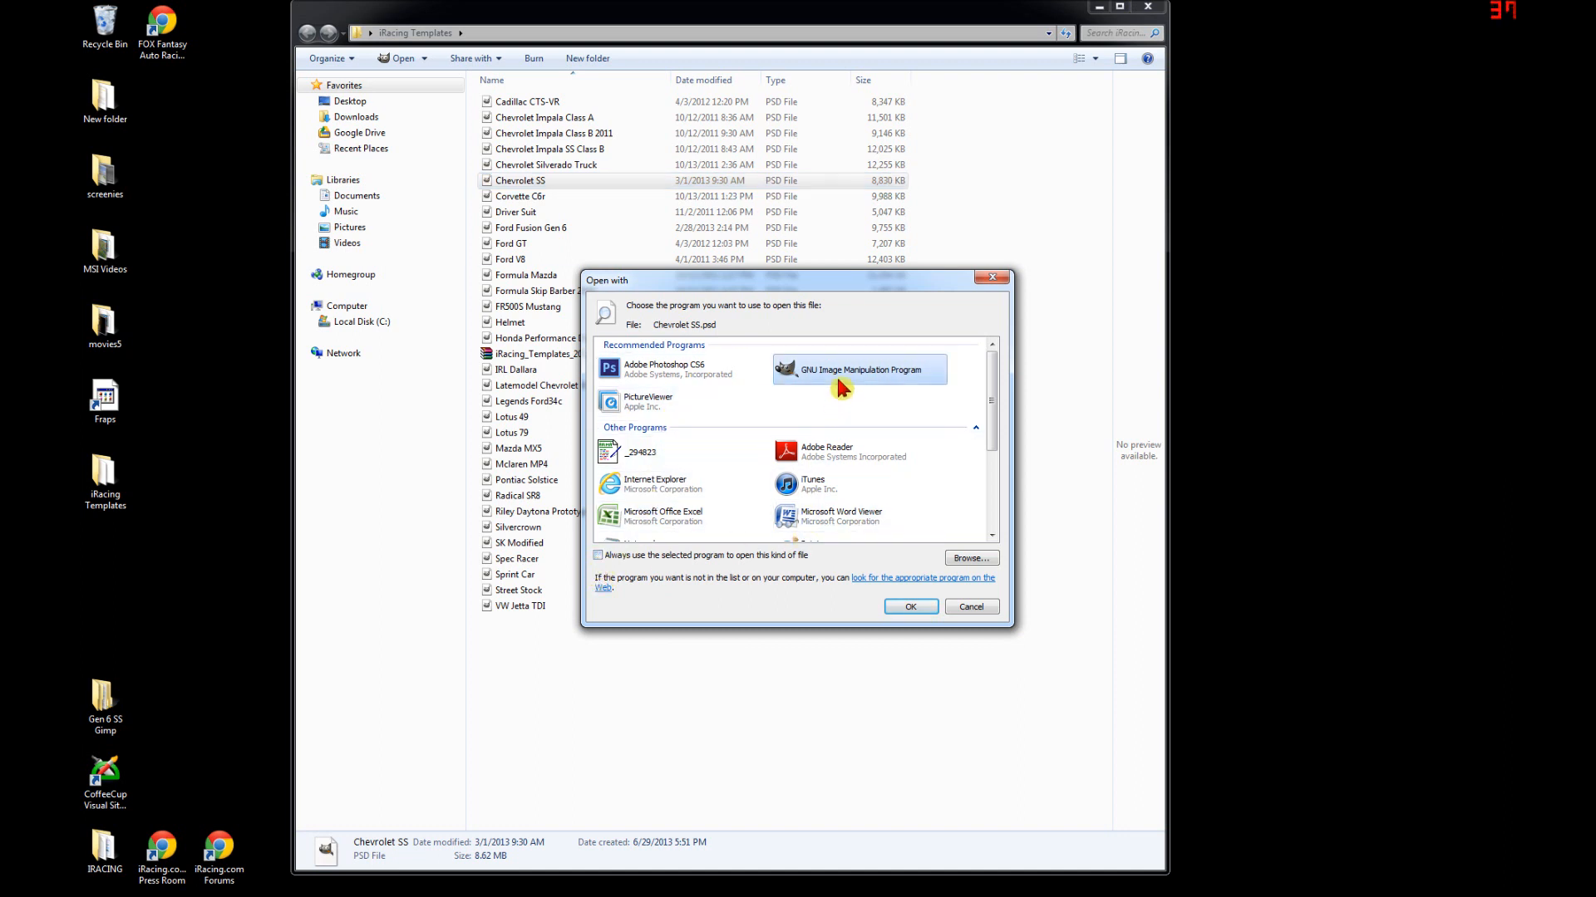
double_click(839, 381)
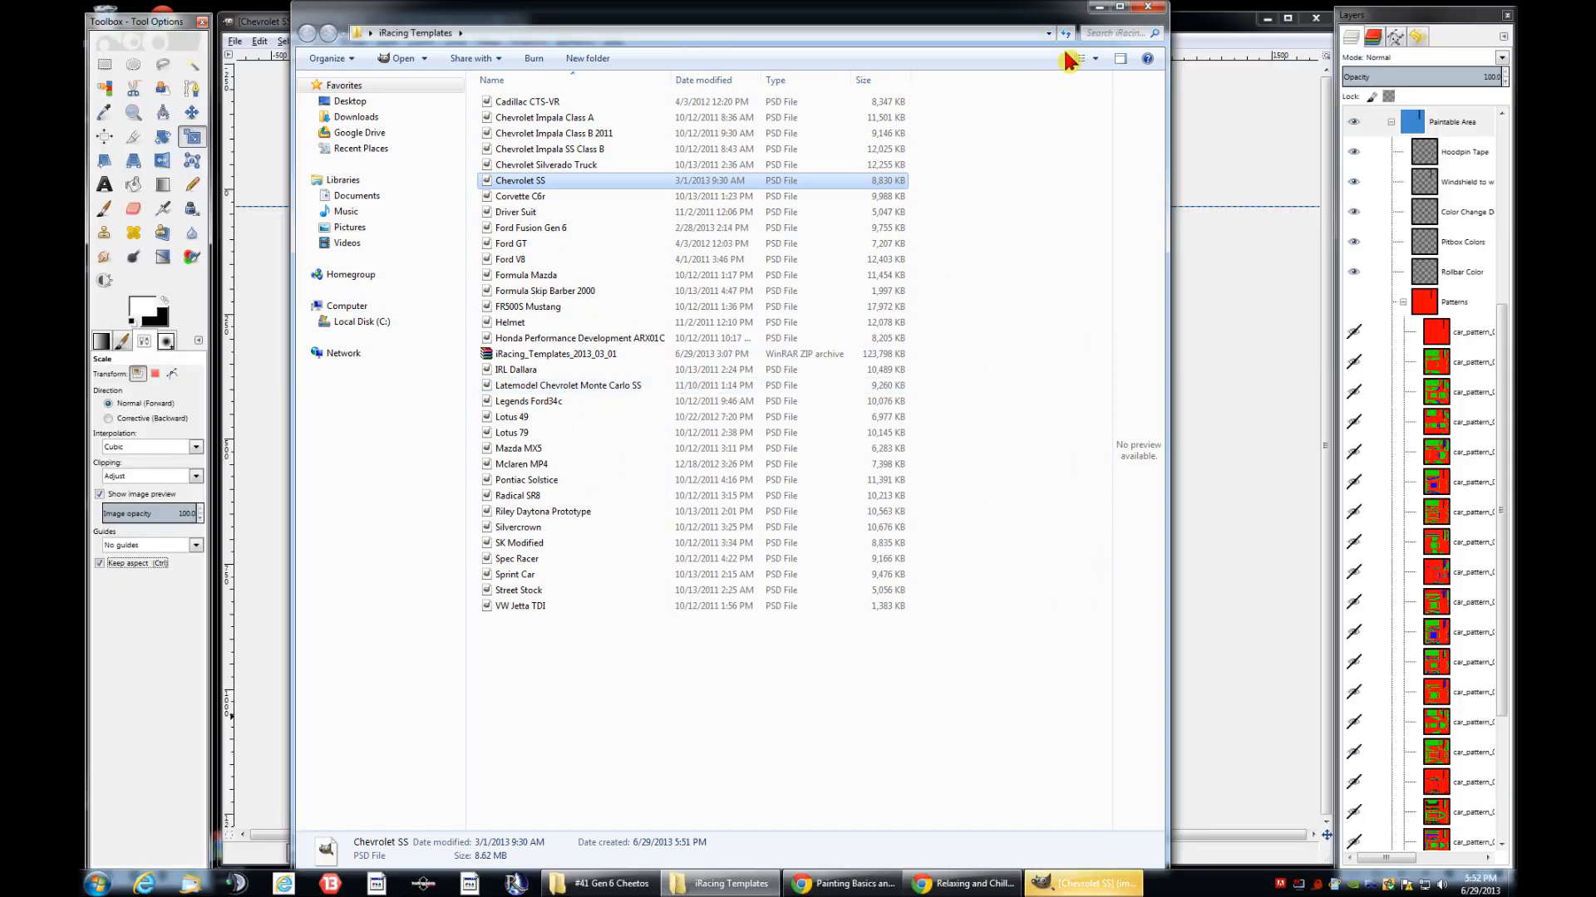
click(1099, 8)
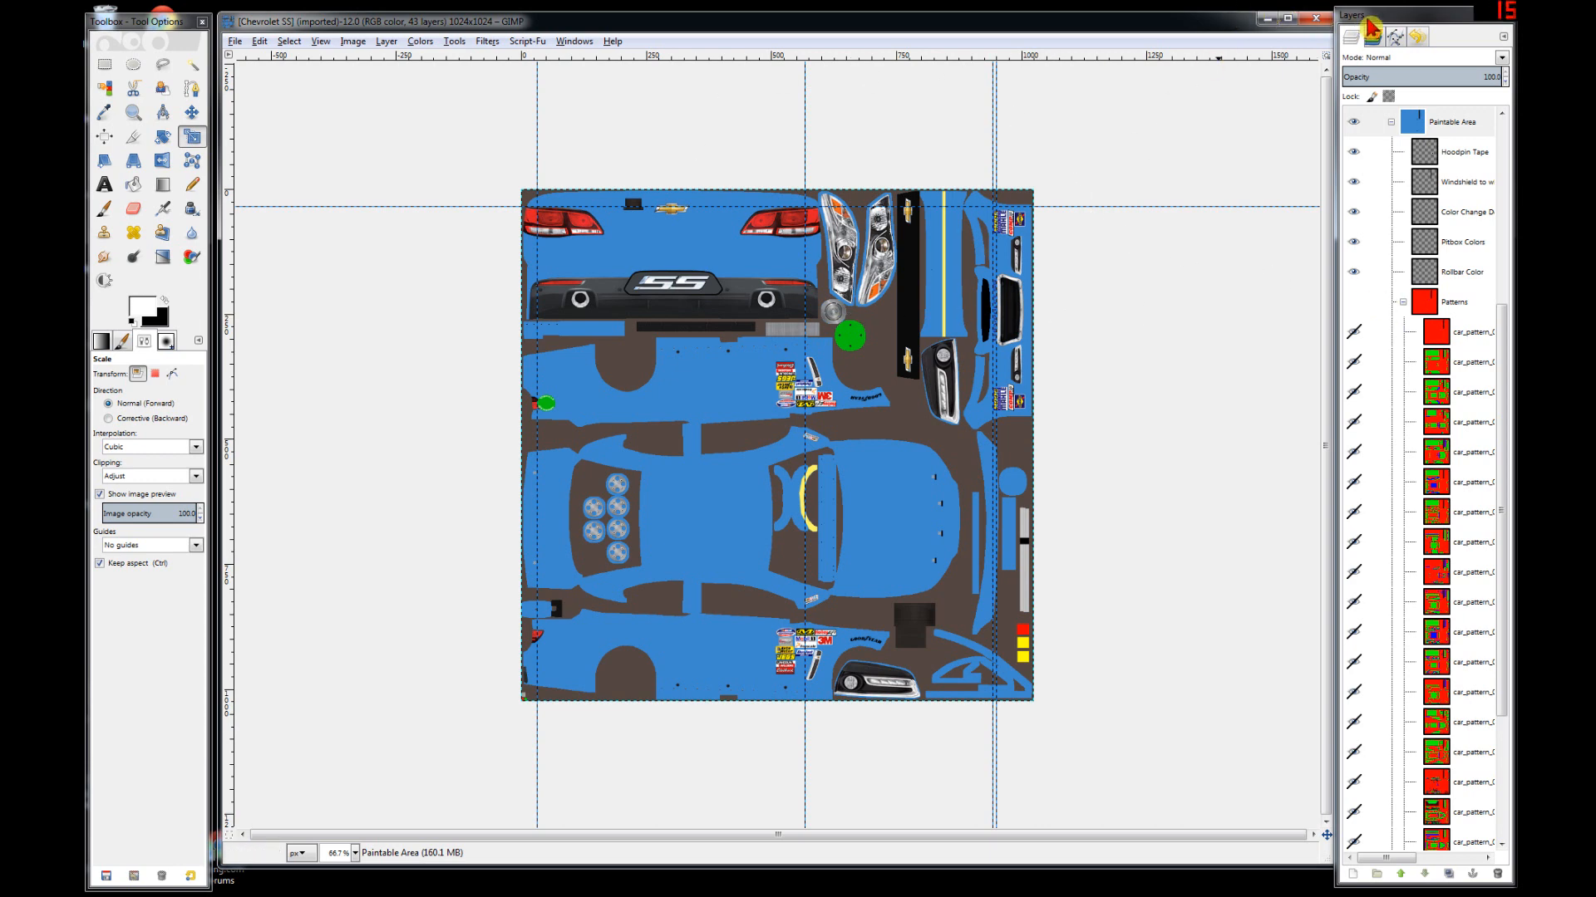
- Narrow the Layers dock slightly, go to the start of its layer list, and call up the dockable Layers dialog
drag(1334, 37, 1341, 34)
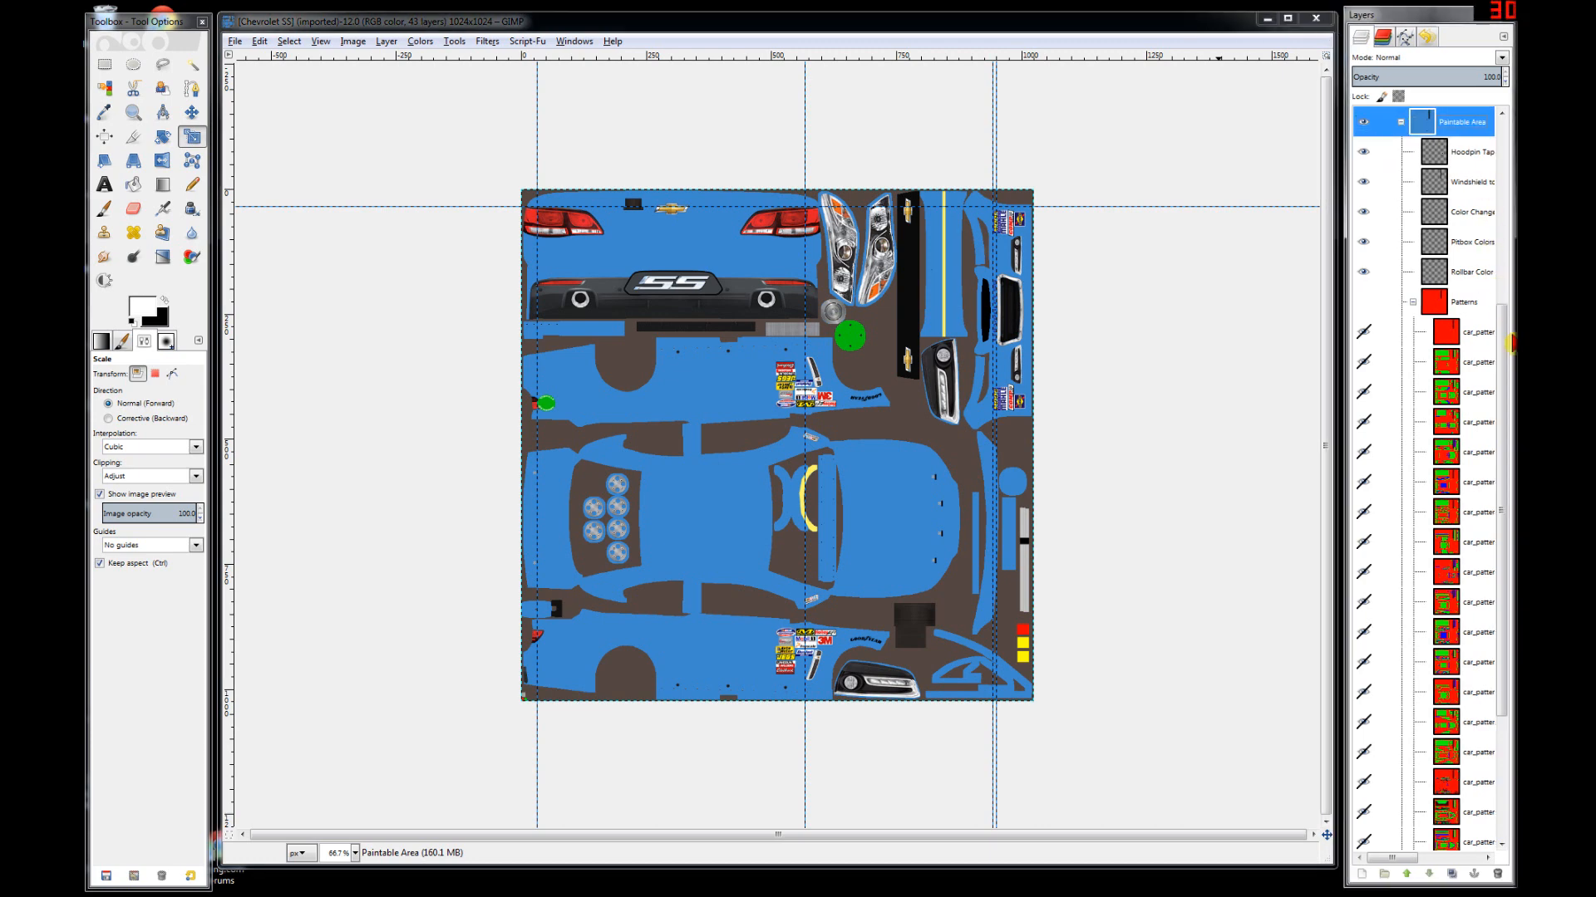
drag(1503, 347, 1509, 148)
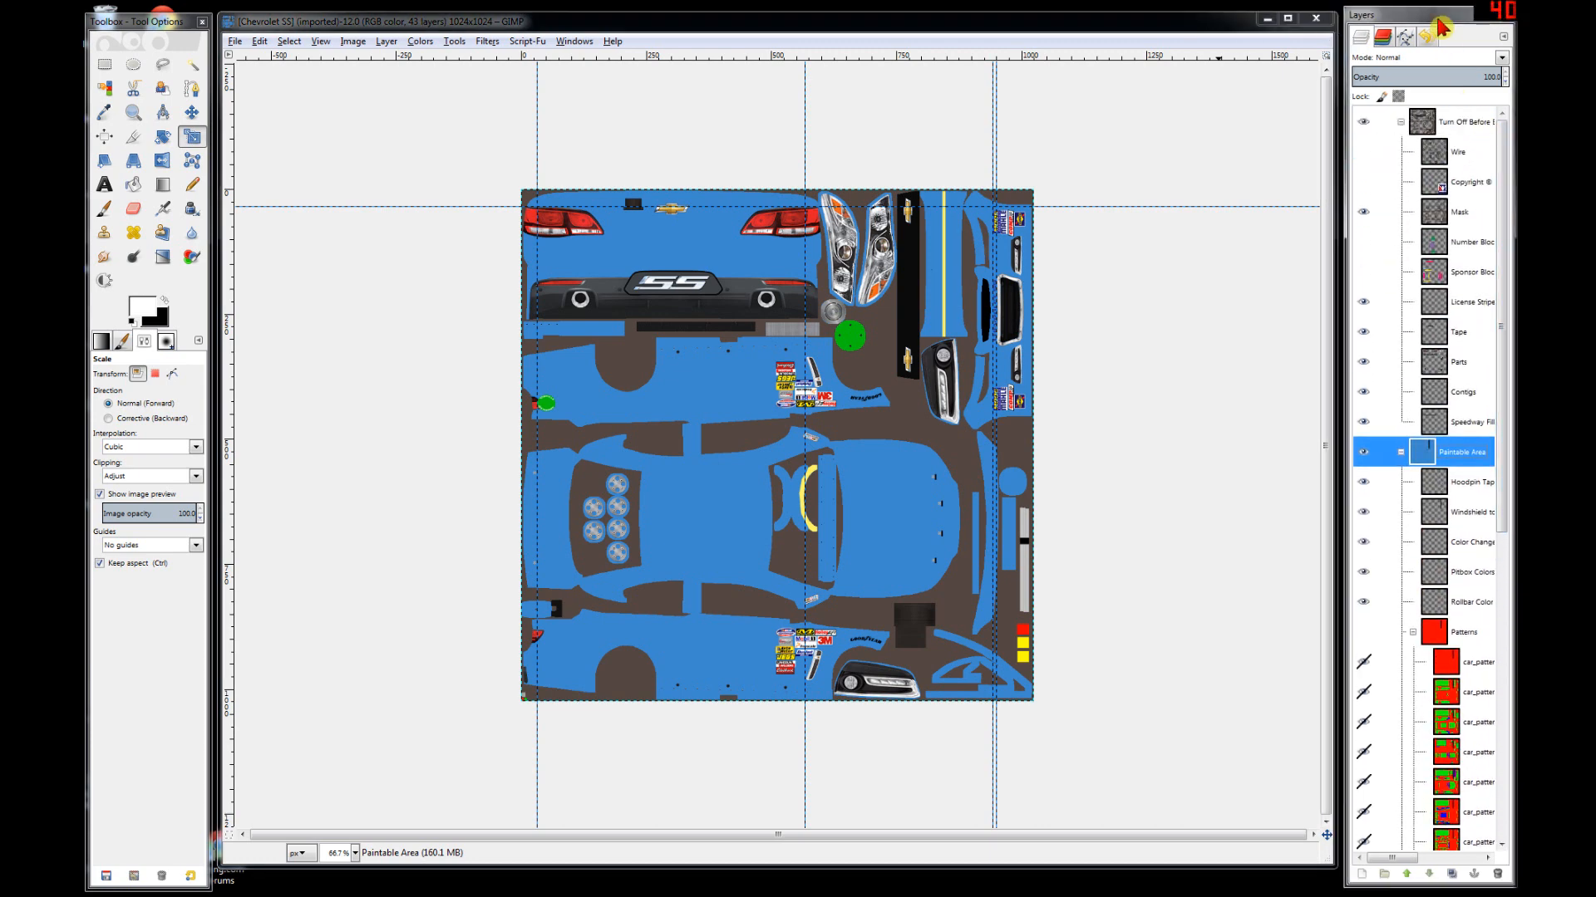
click(171, 24)
click(575, 41)
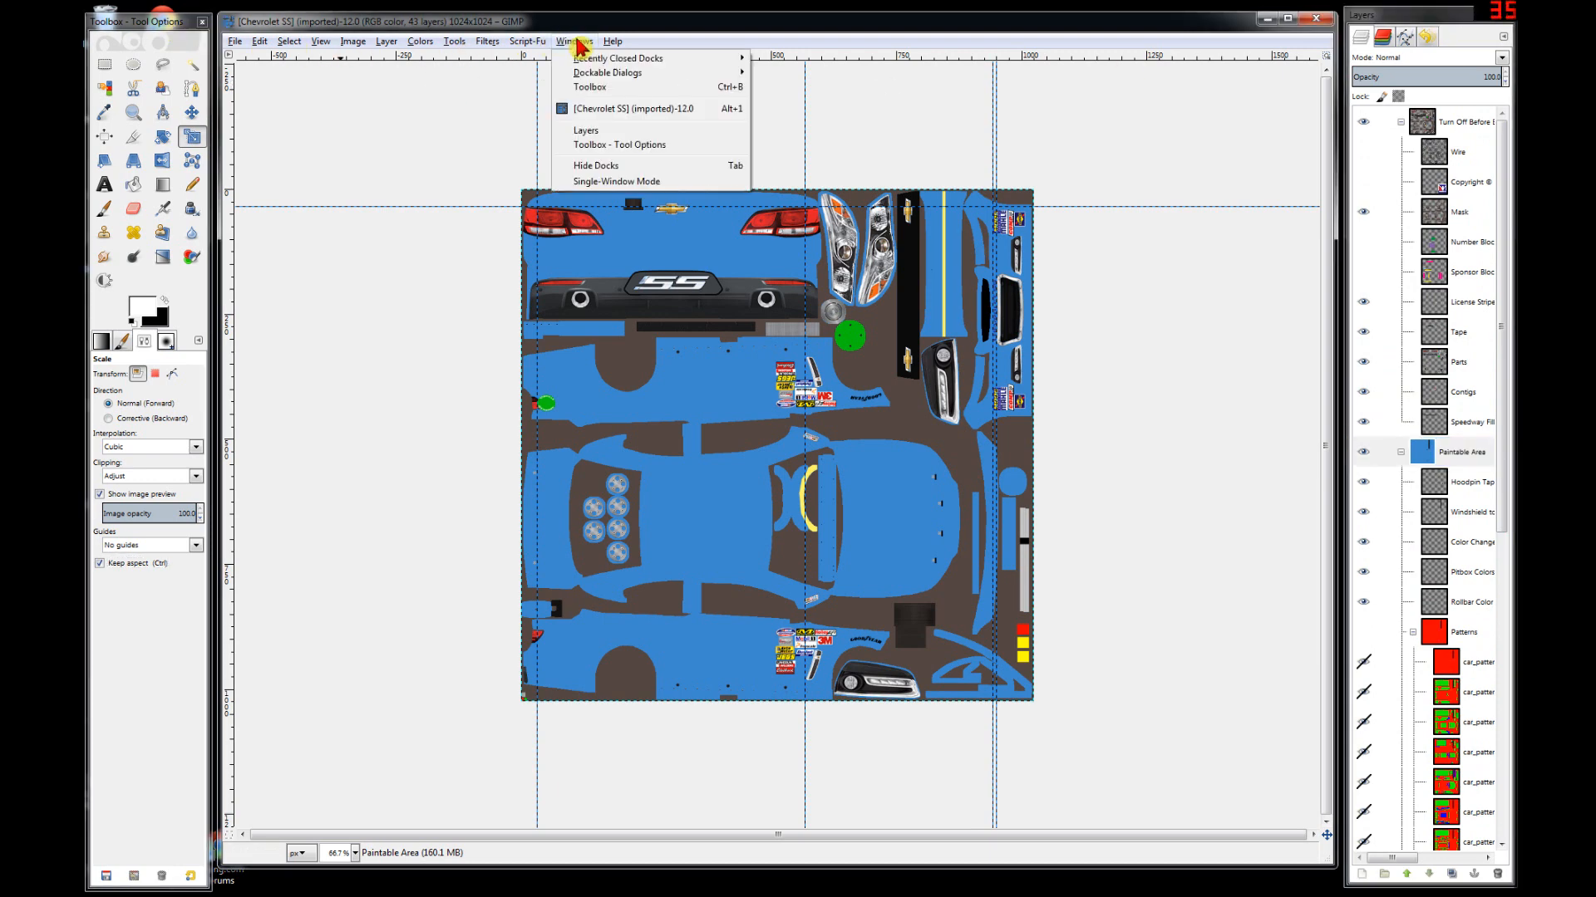
mouse_move(604, 75)
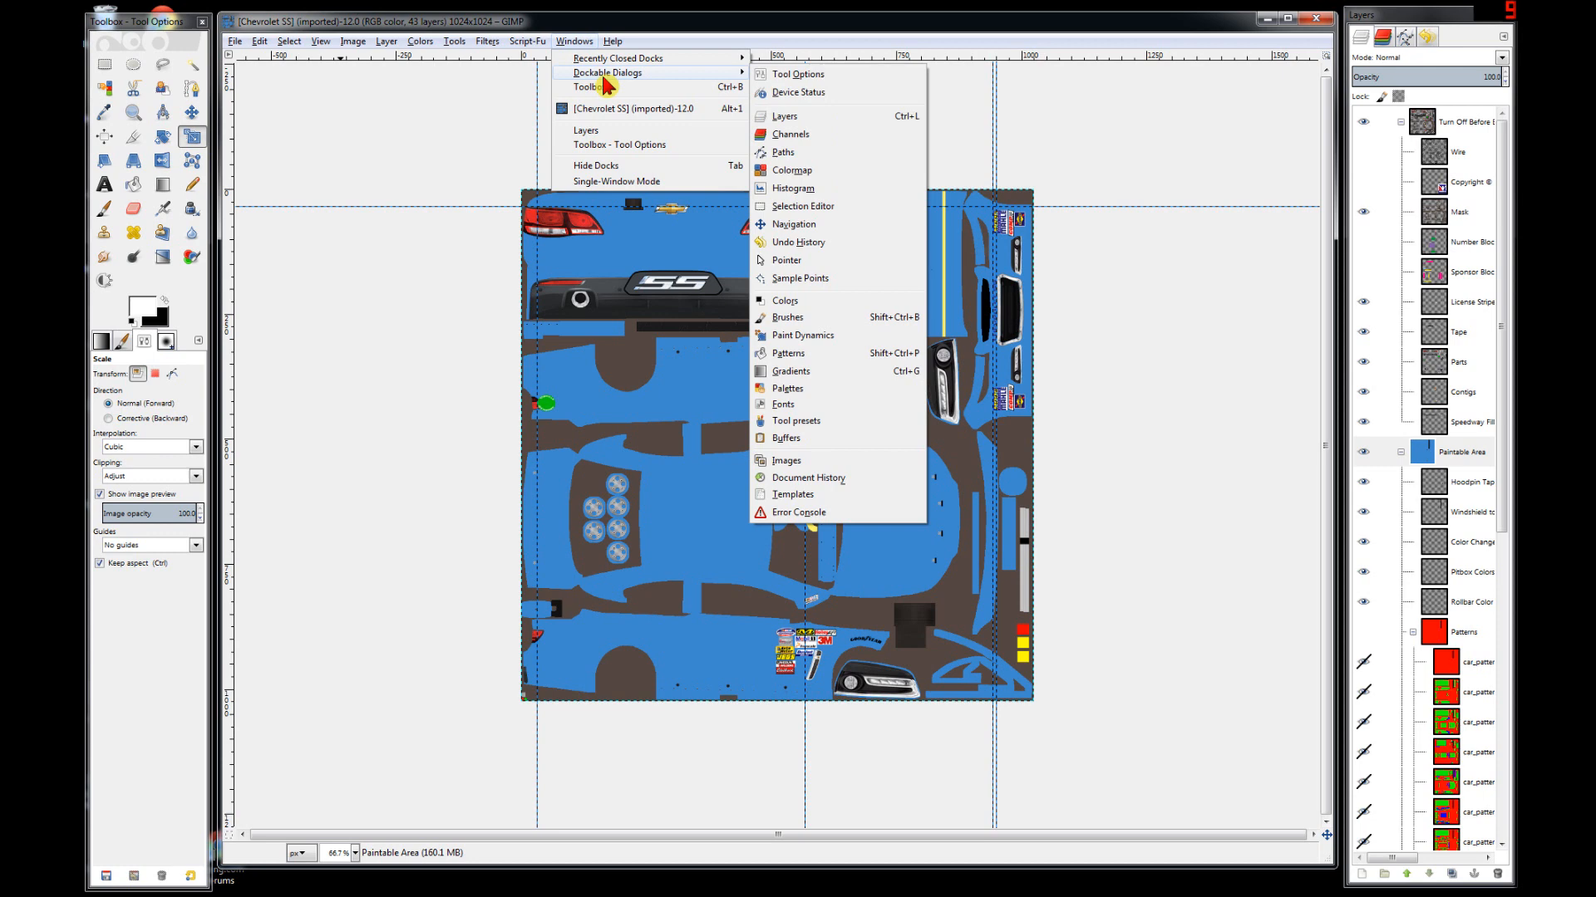
click(797, 121)
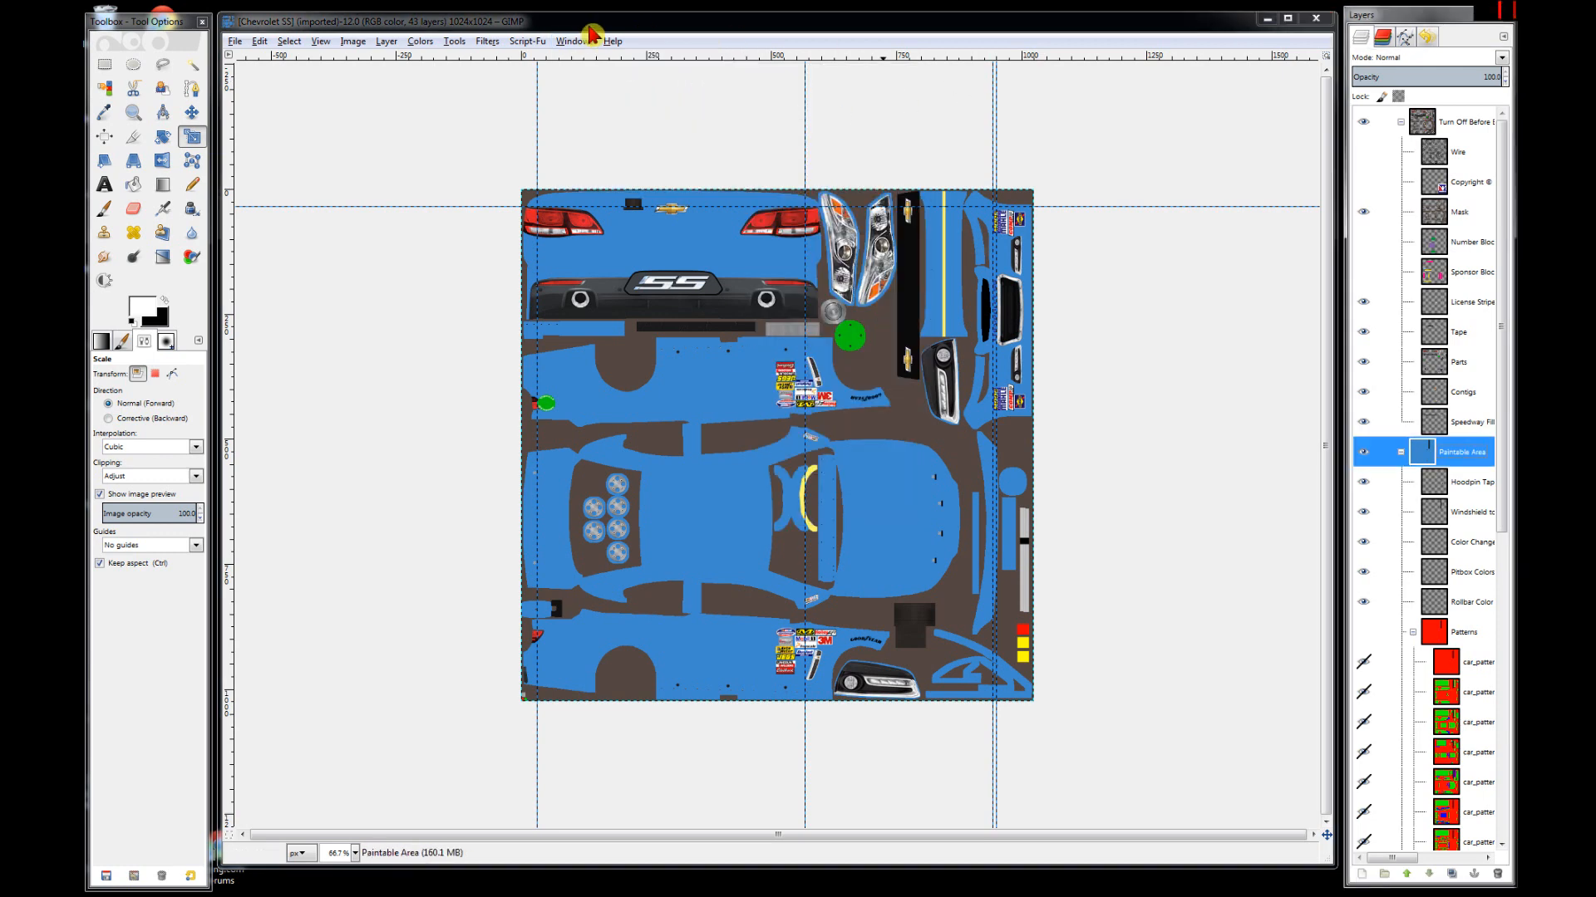
- Close the Layers dock and reopen the Layers dialog as a floating window placed beside the image window
drag(1475, 18, 1402, 32)
click(1425, 28)
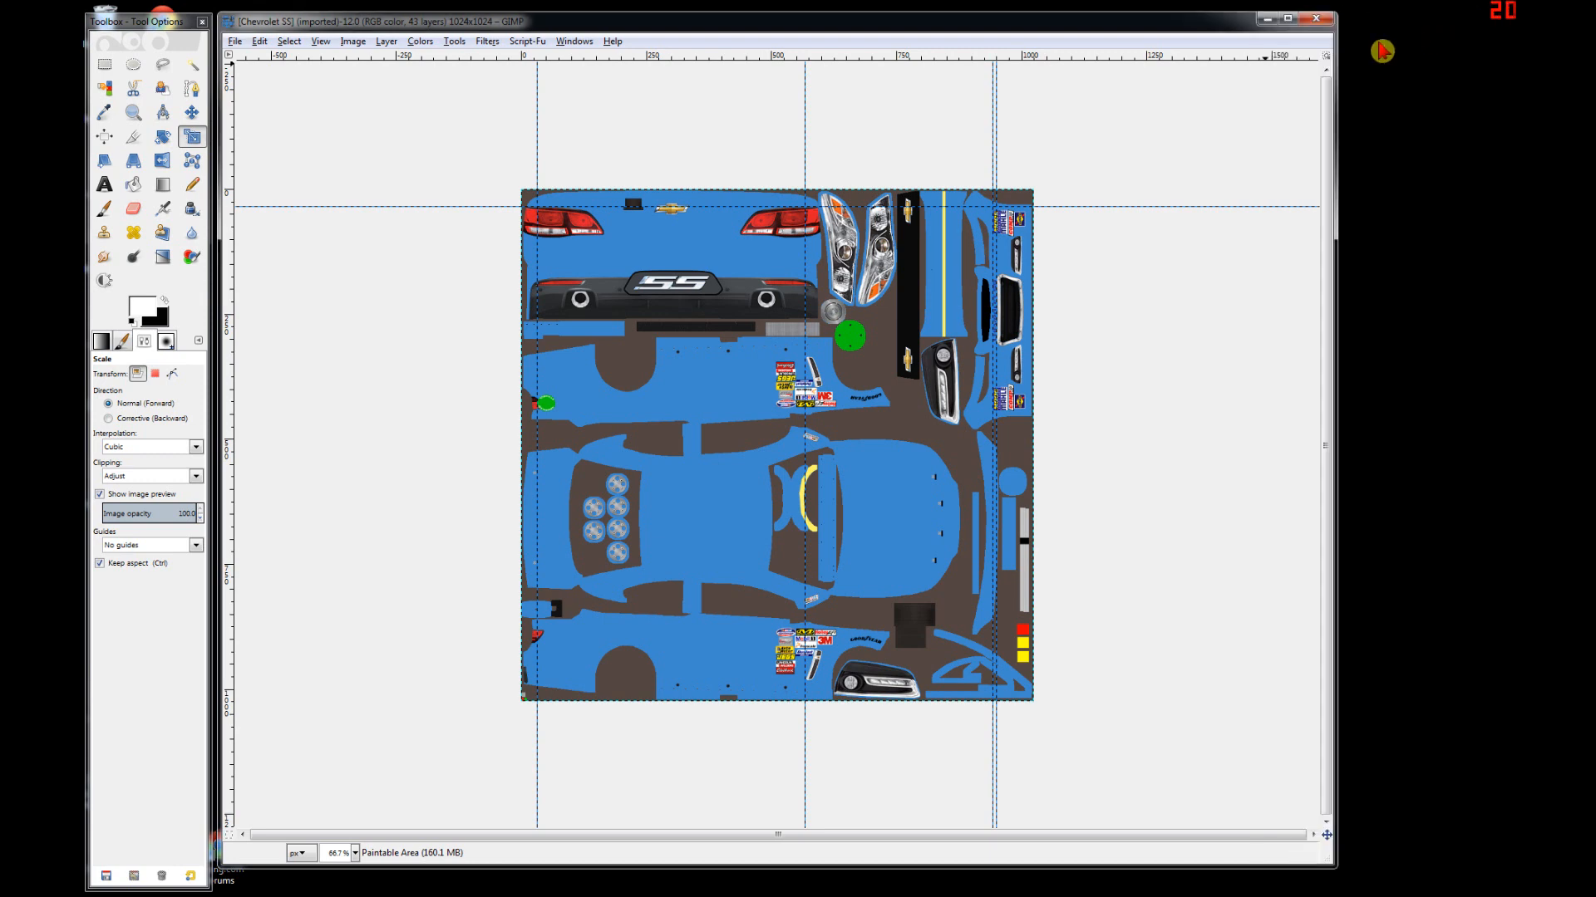
click(573, 42)
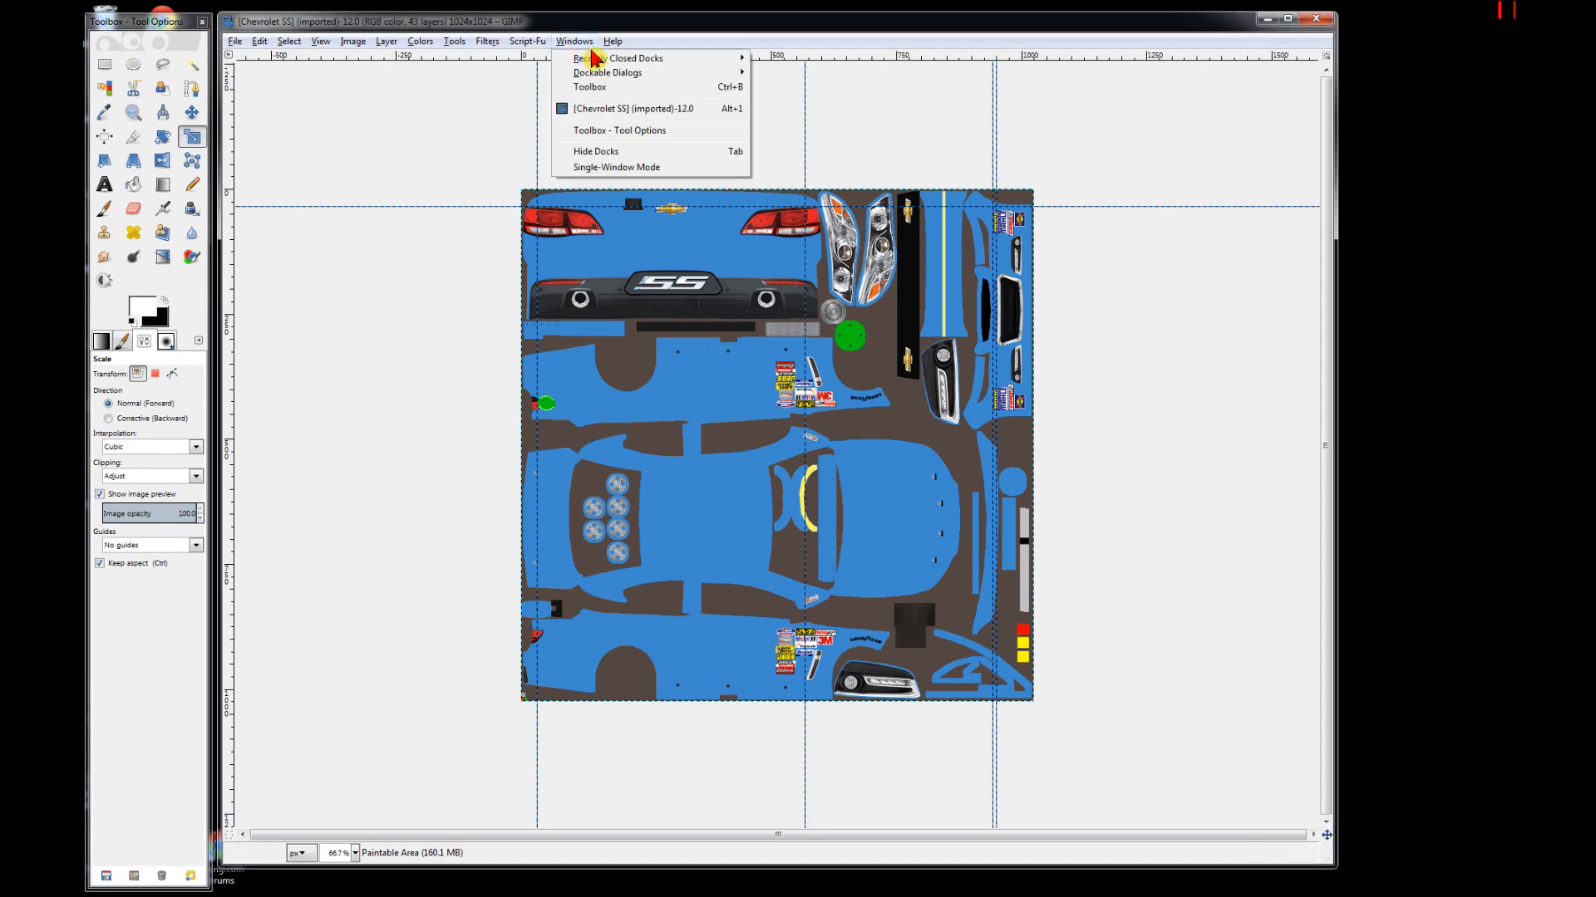
mouse_move(654, 77)
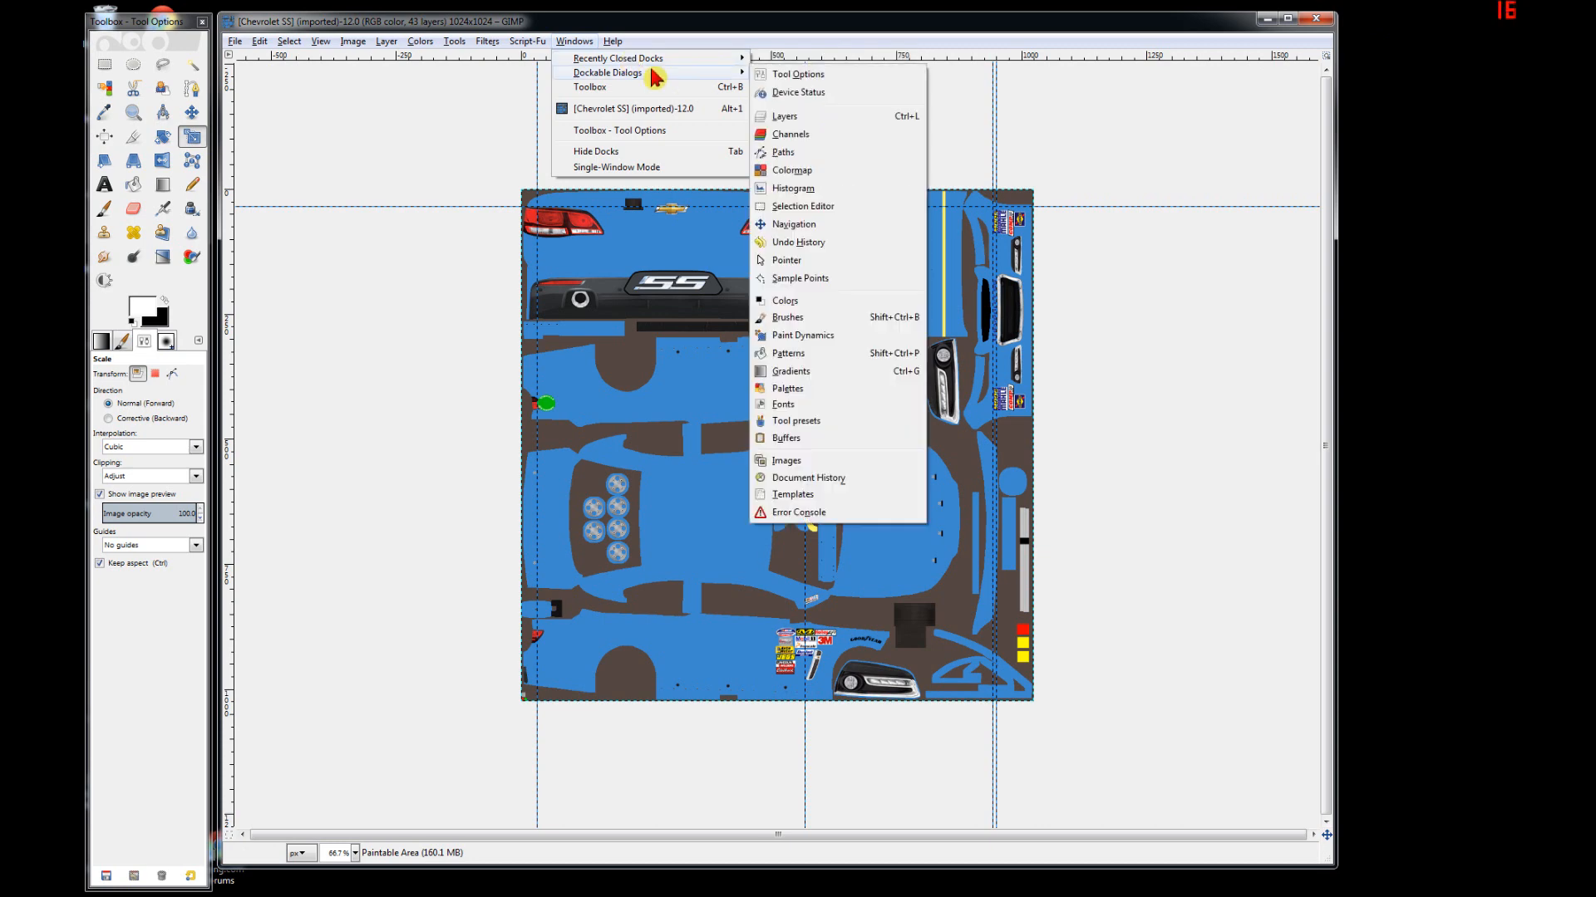
click(824, 119)
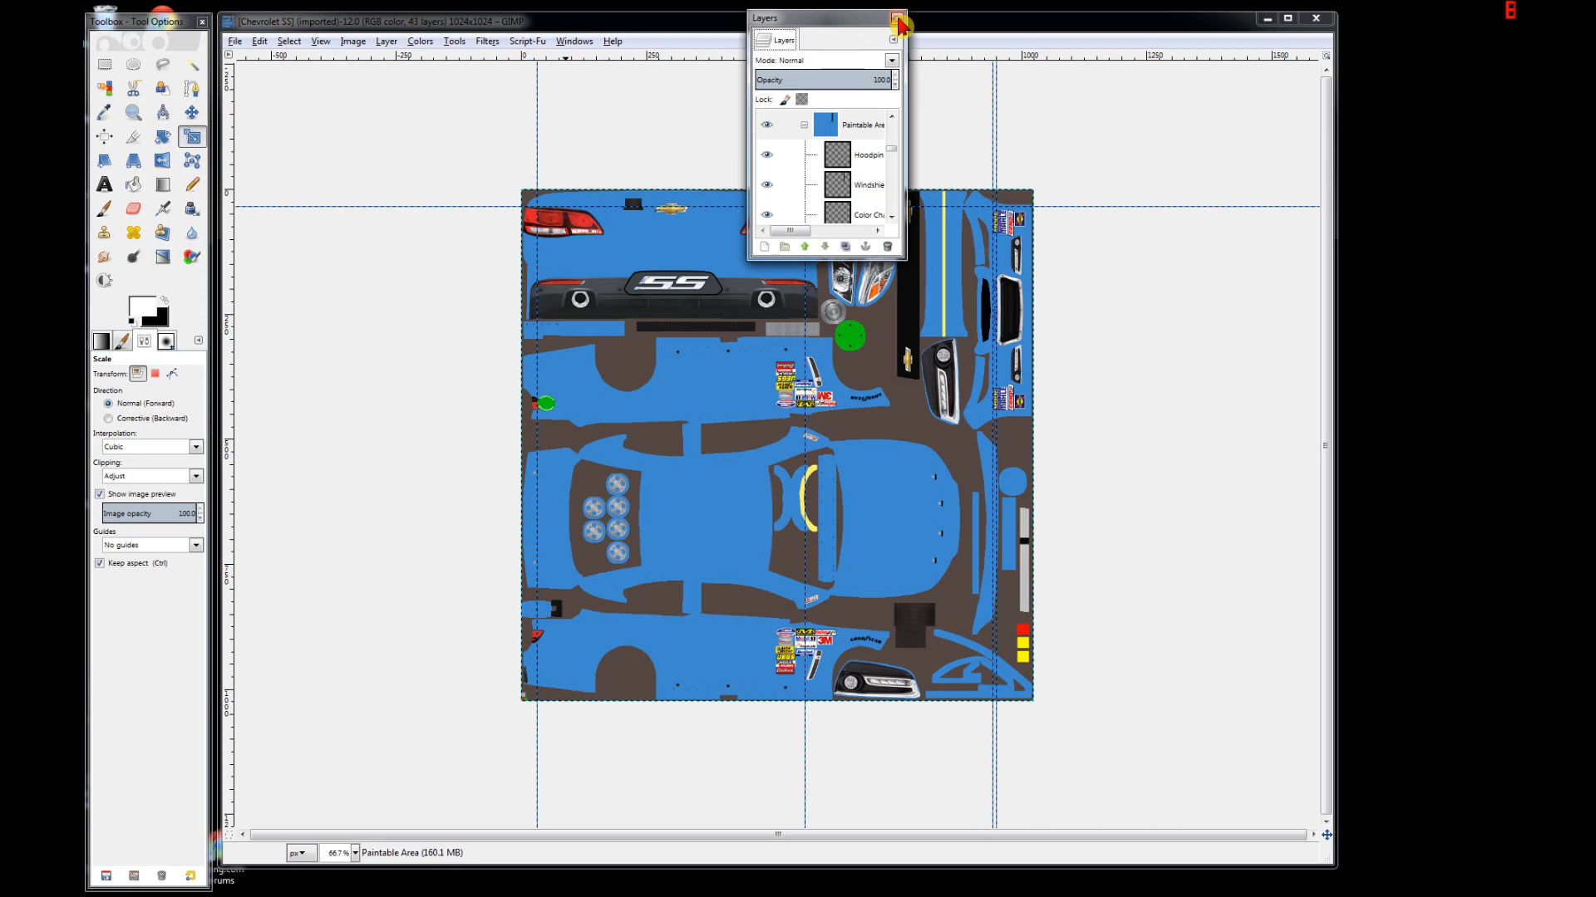
drag(880, 25, 1477, 28)
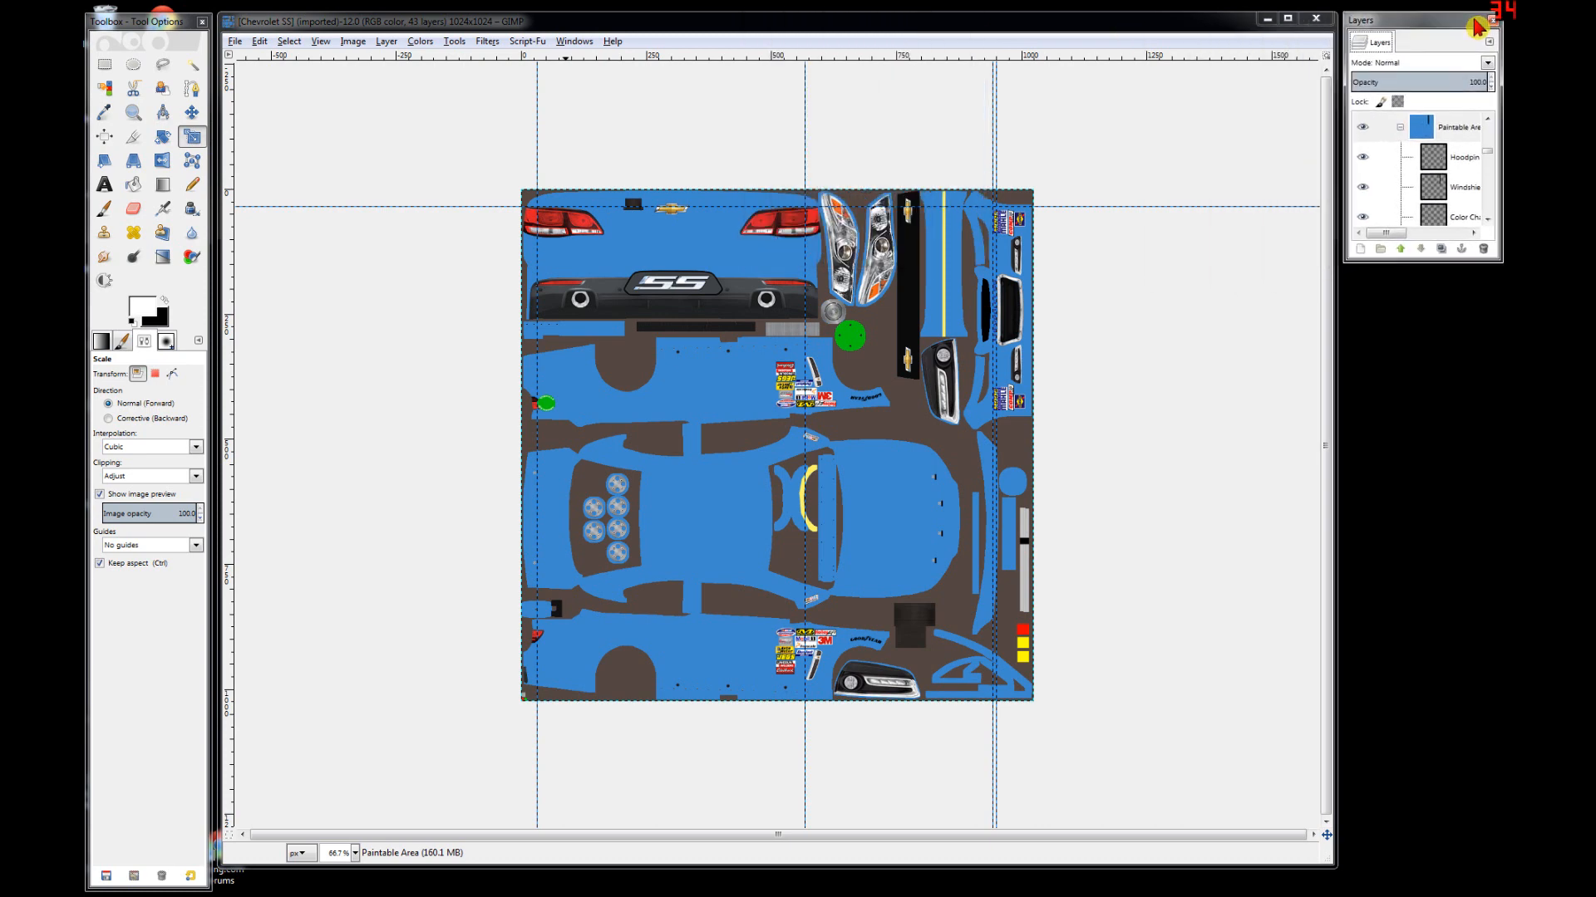
- Extend the floating Layers window to full height and collapse the Patterns, Paintable Area and Turn Off Before Exporting TGA groups
drag(1427, 262, 1364, 872)
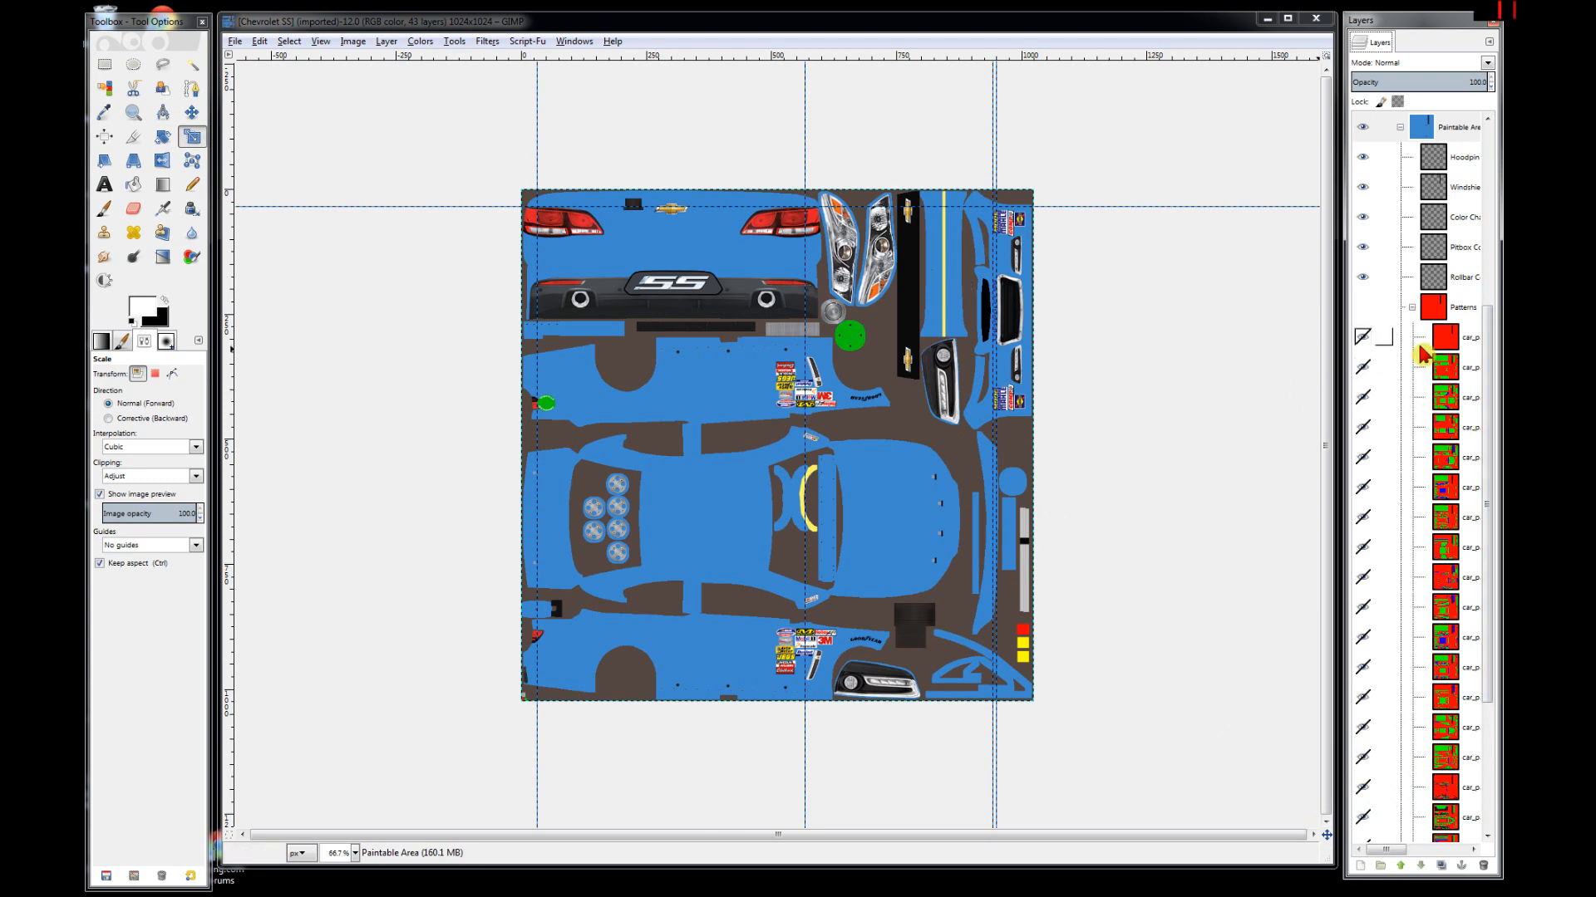
click(1412, 309)
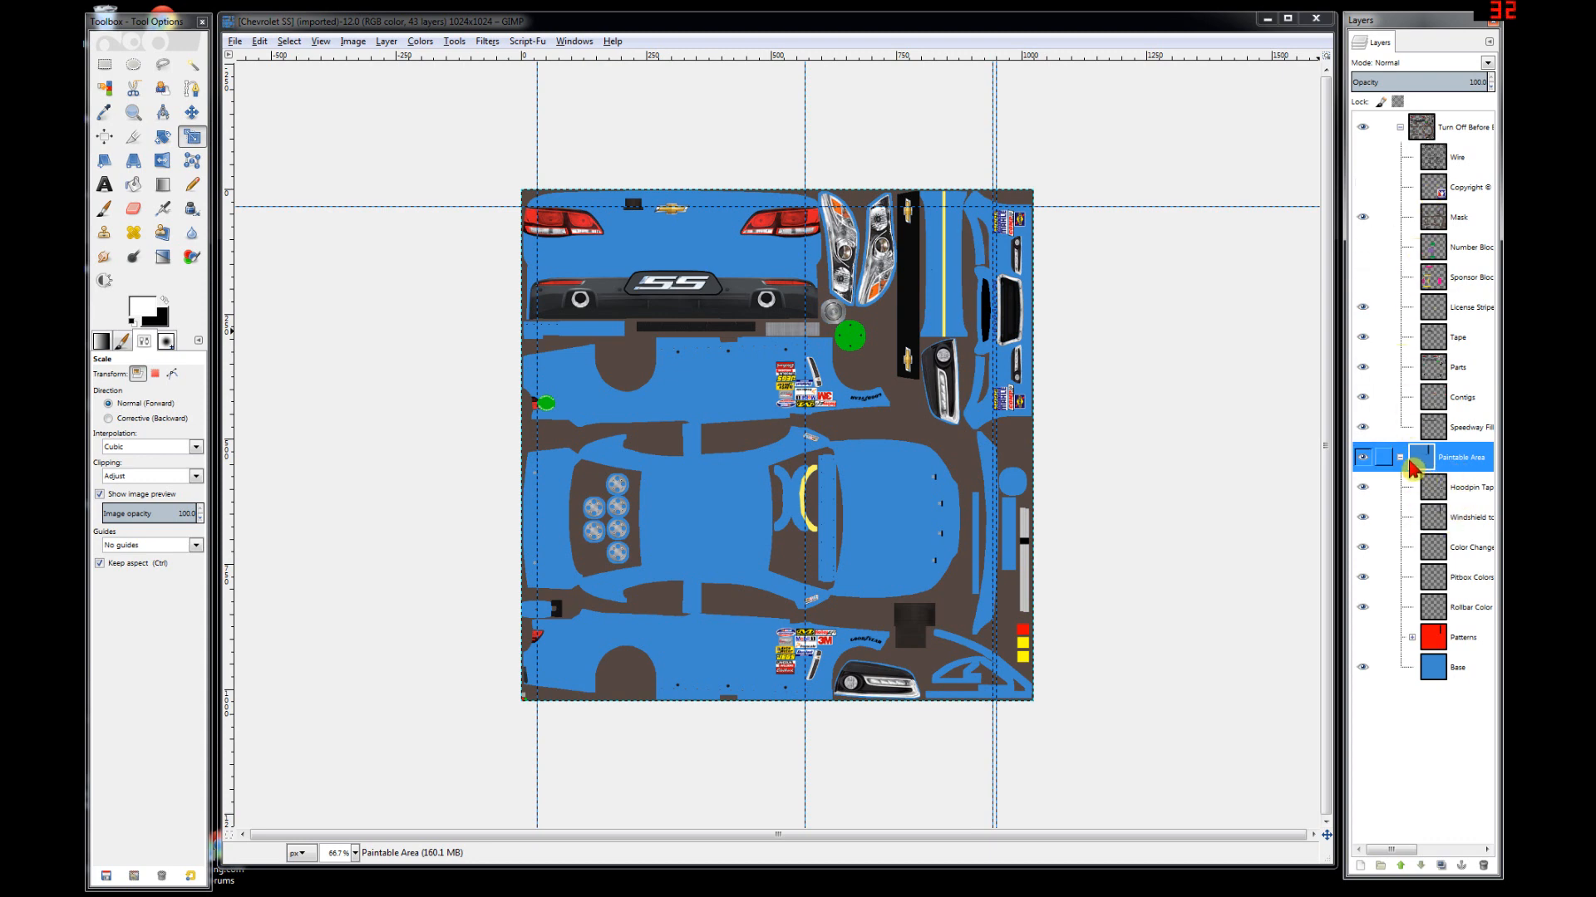
click(1399, 457)
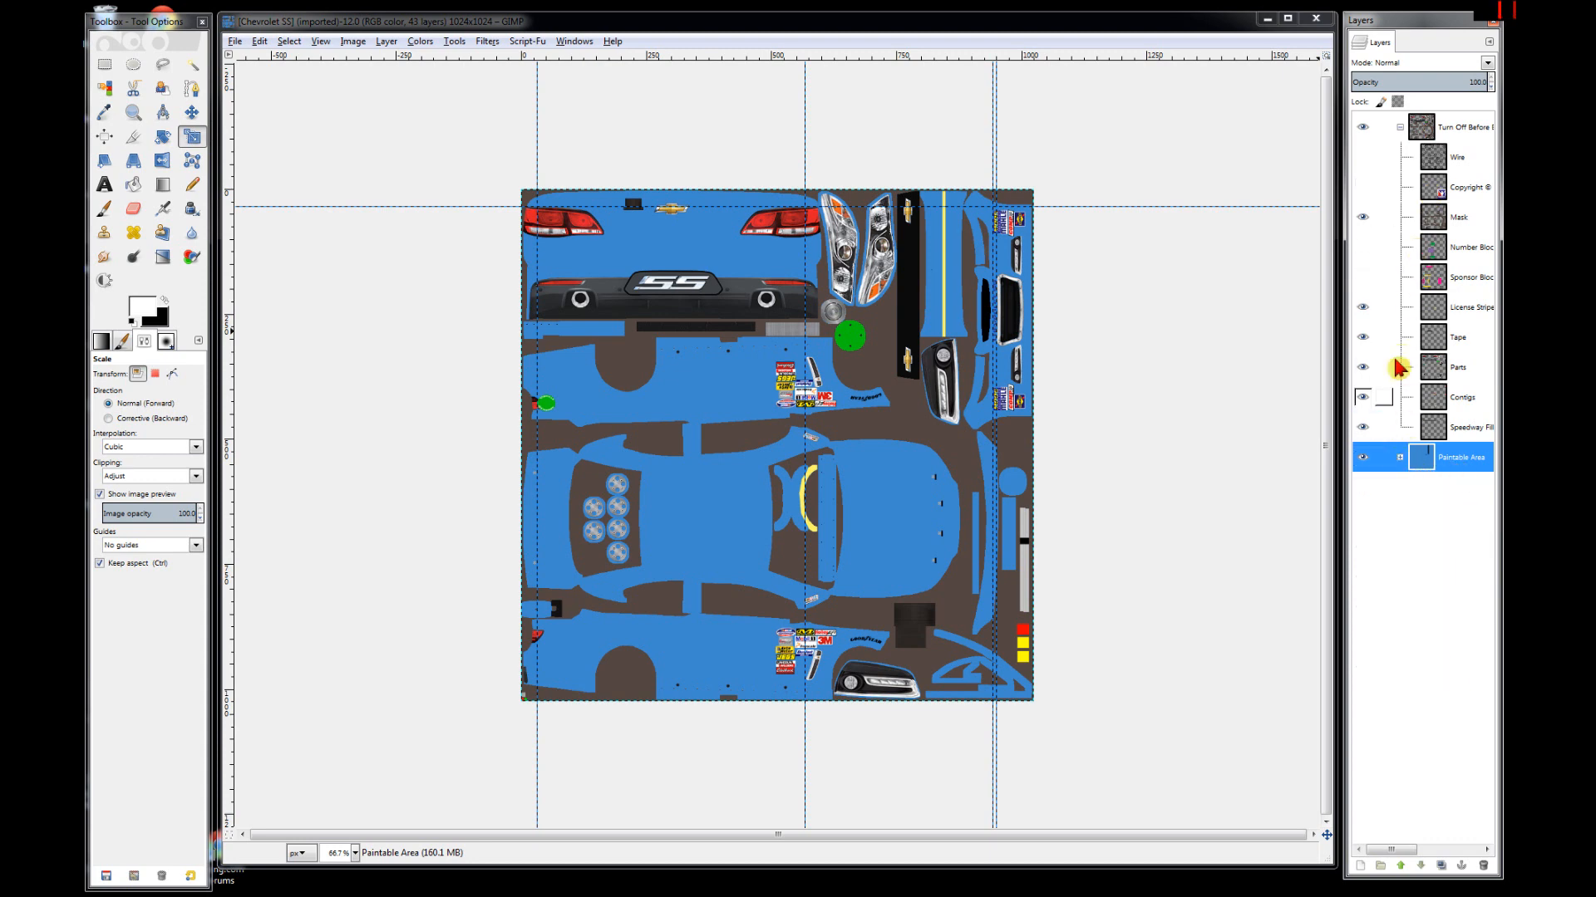
click(1399, 127)
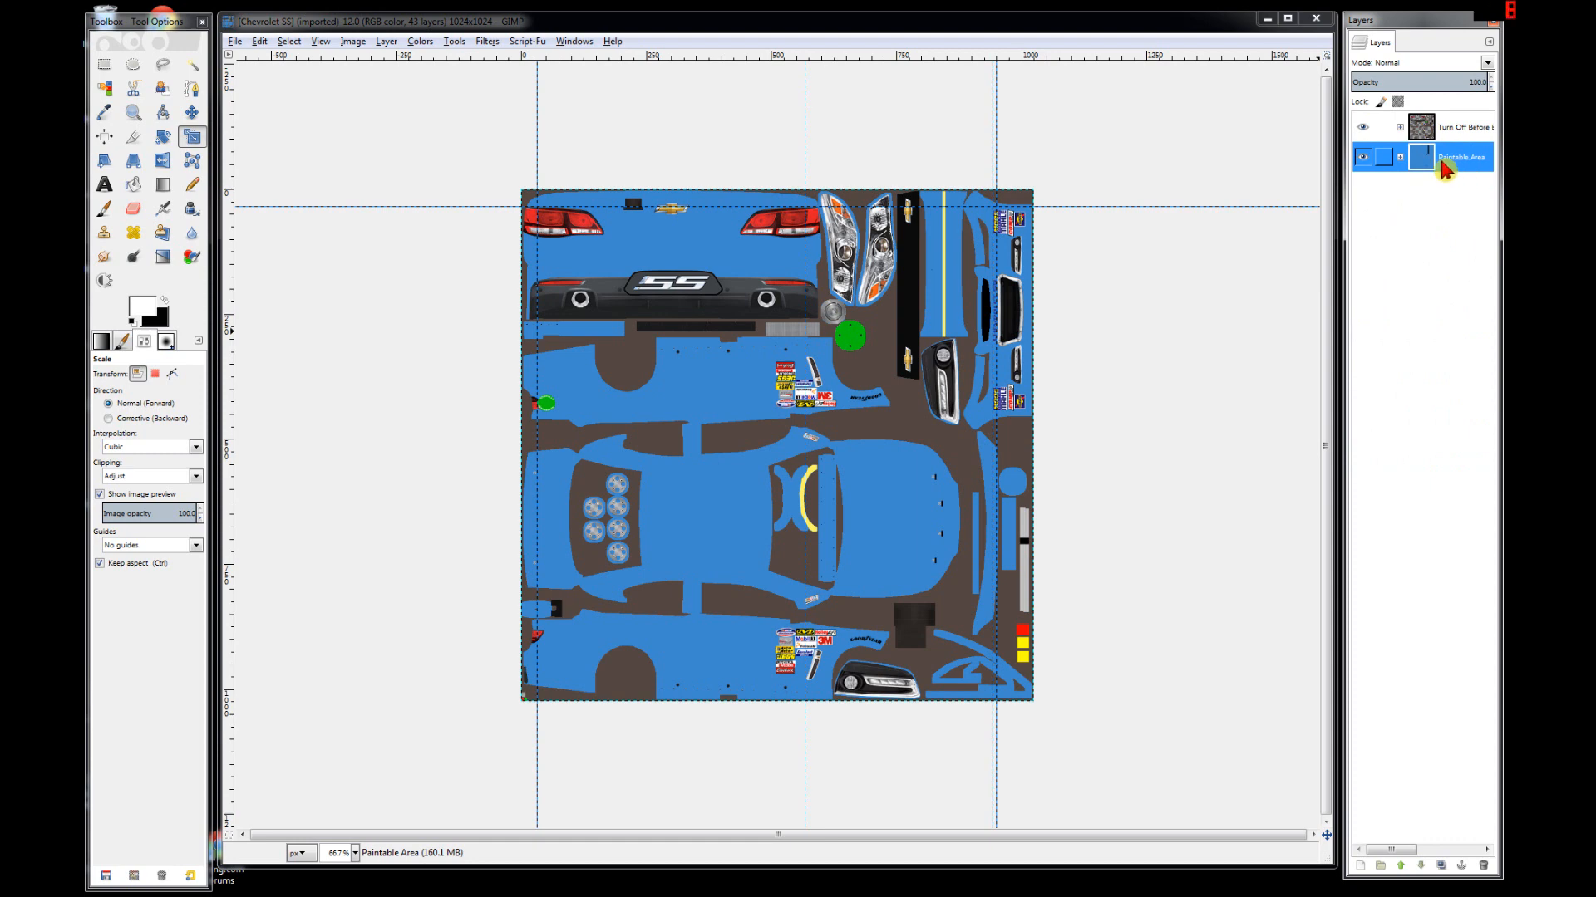
- Add two new layer groups and place both outside the other groups, above Turn Off Before Exporting TGA
click(1447, 134)
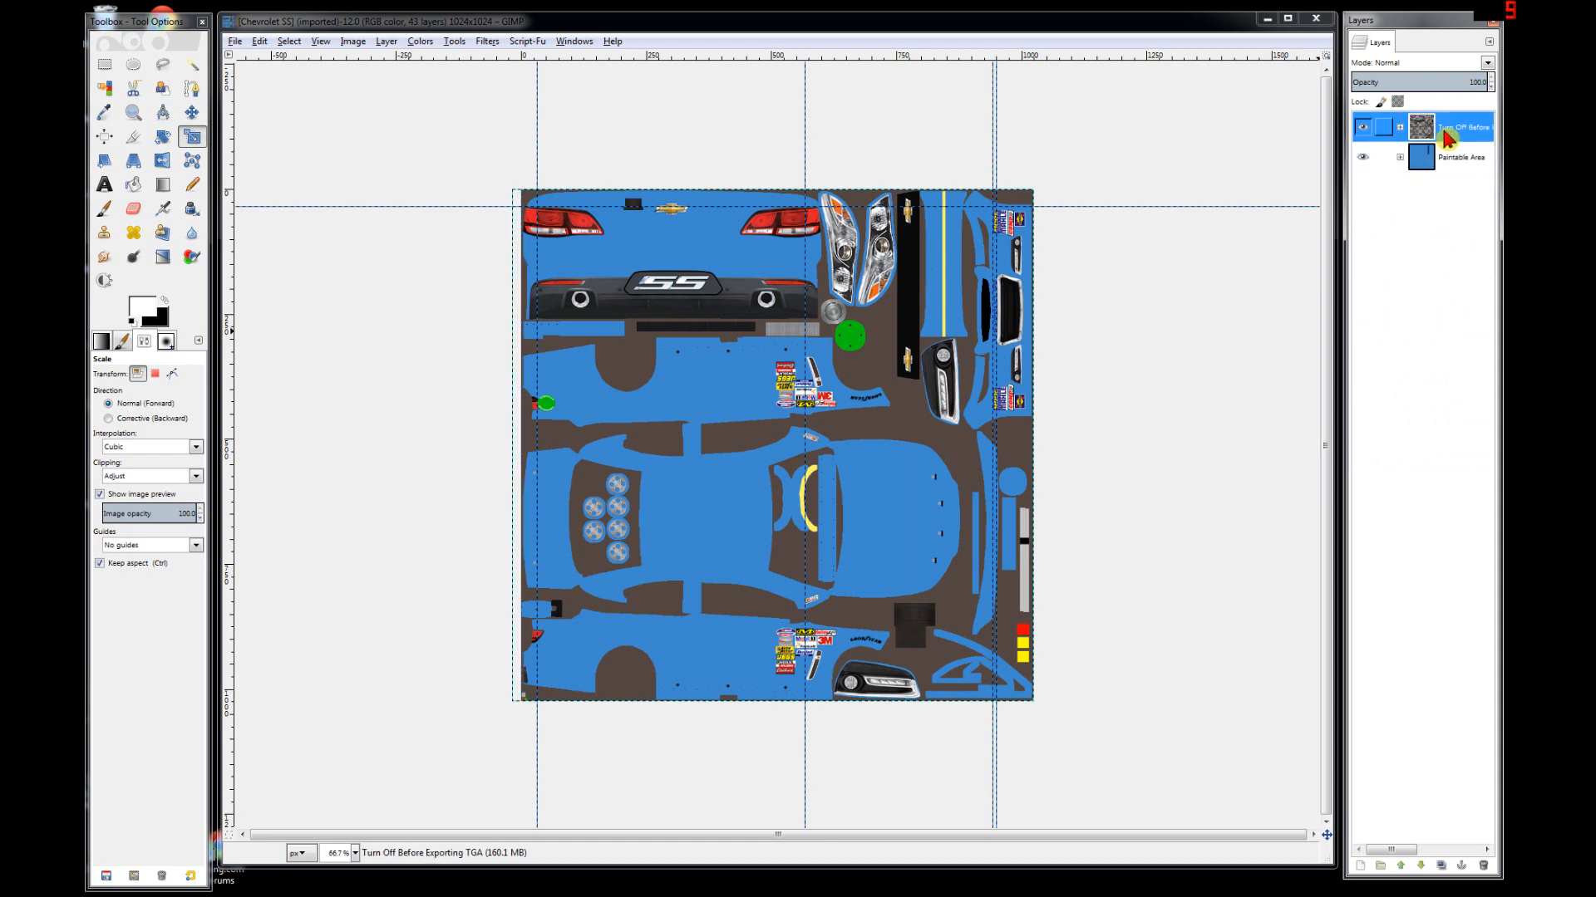
click(1382, 869)
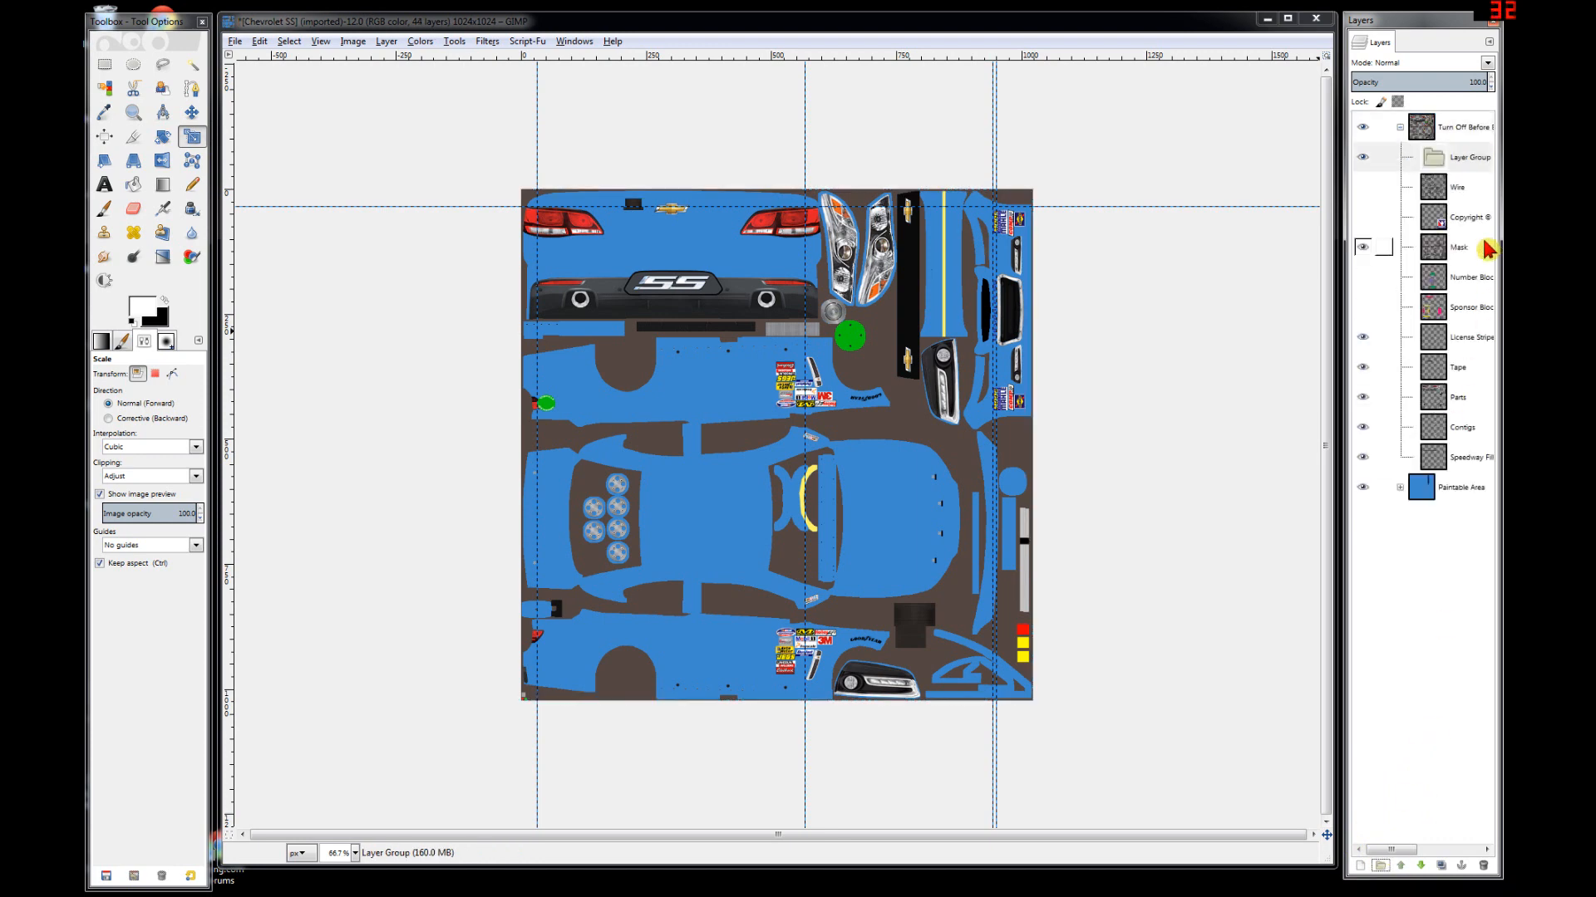
drag(1467, 167, 1429, 124)
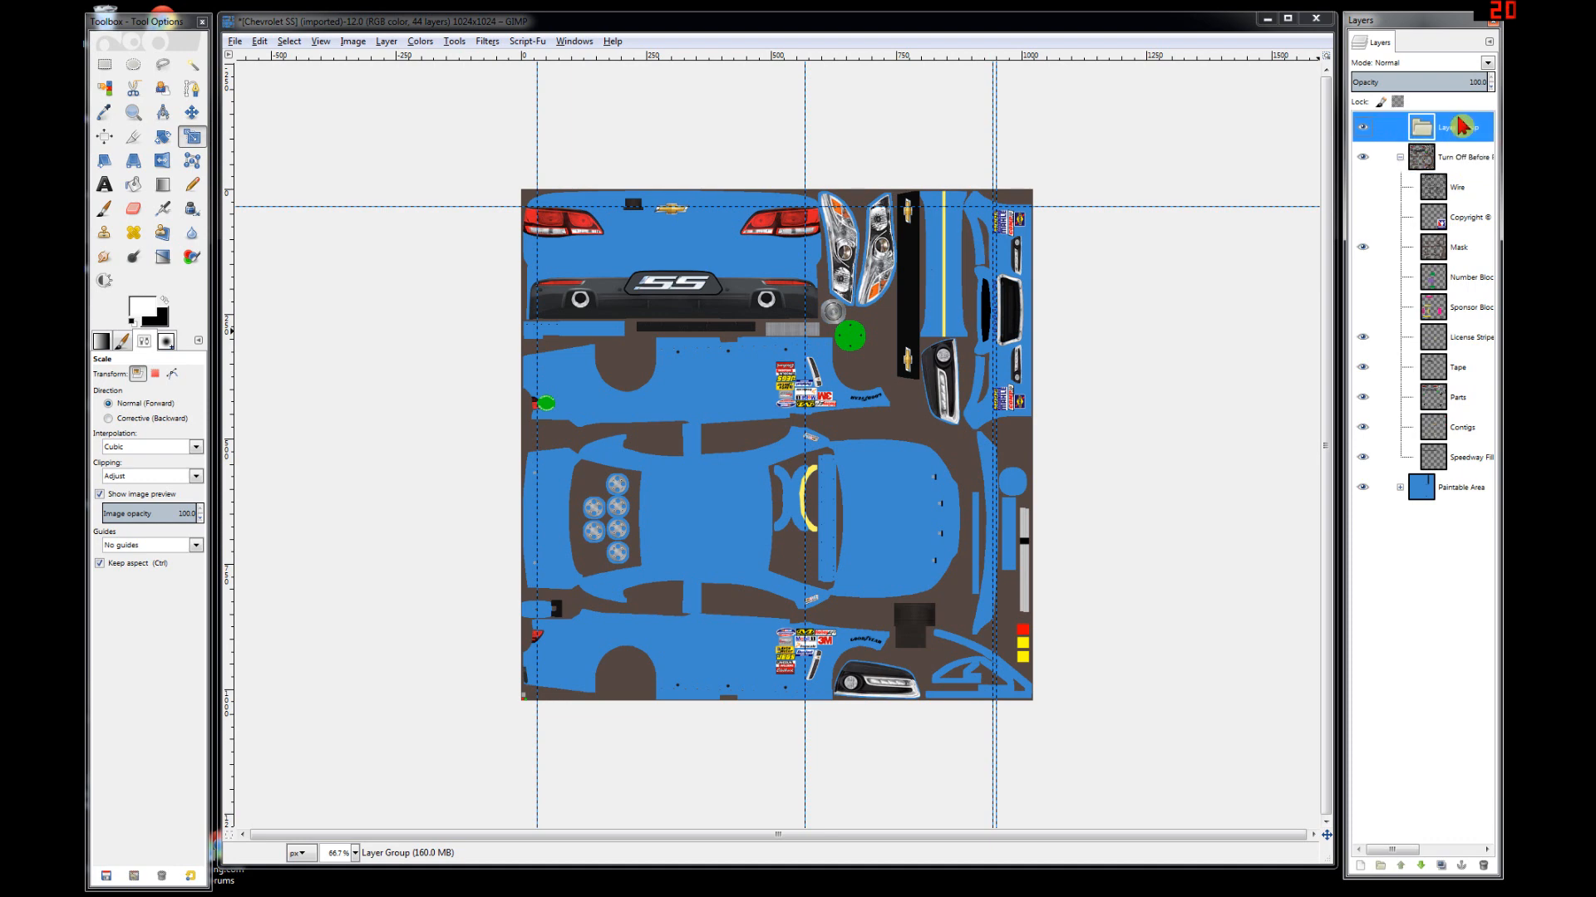
click(1401, 157)
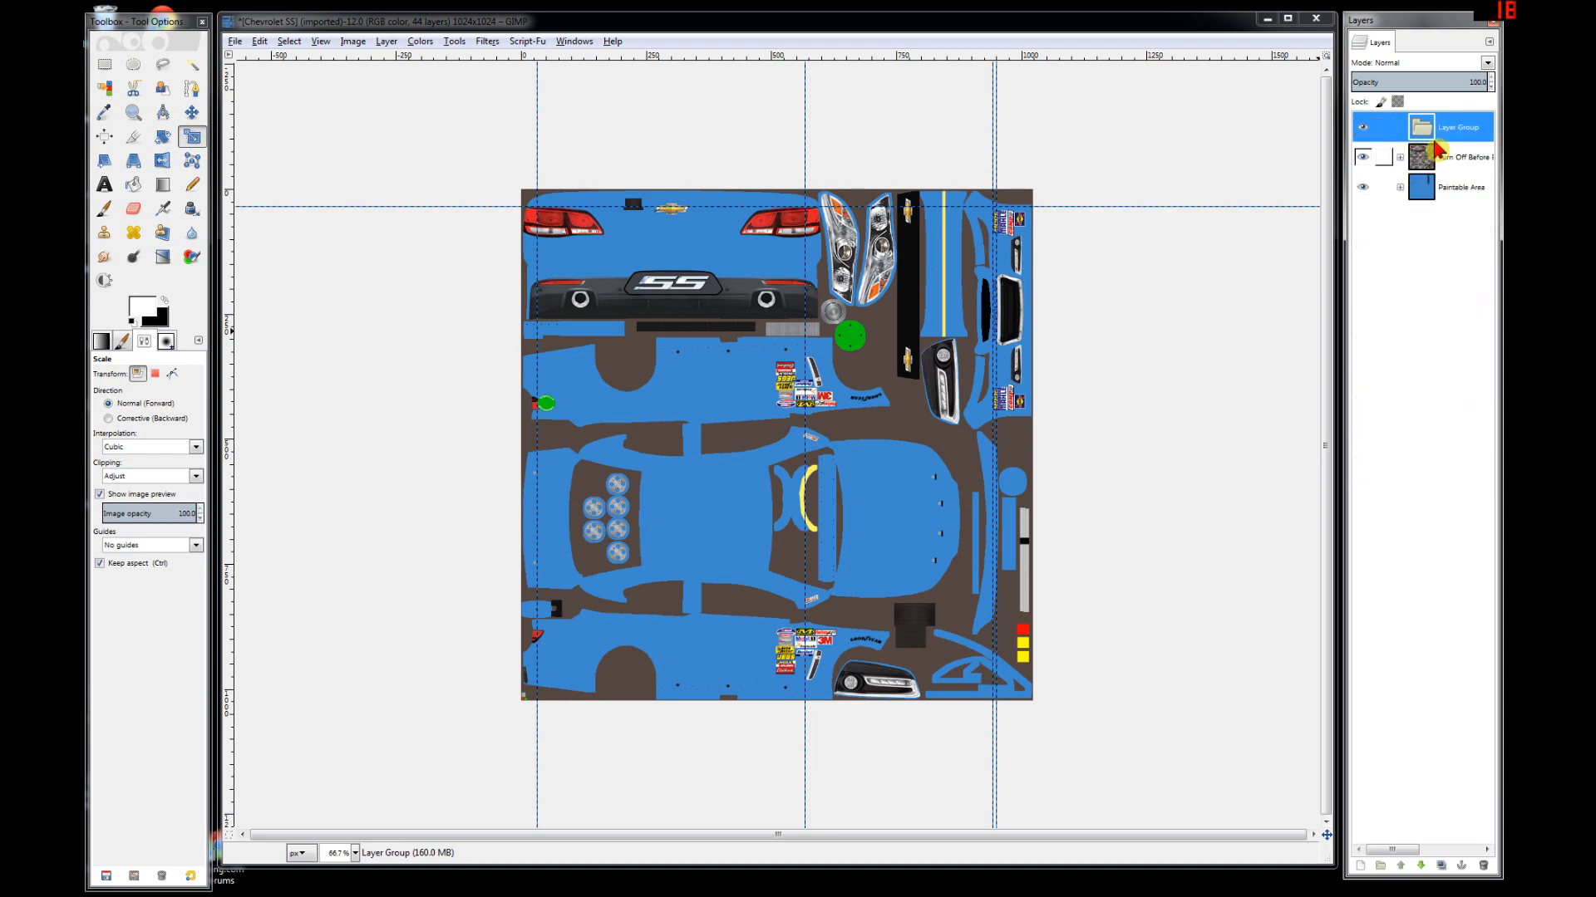
click(1381, 866)
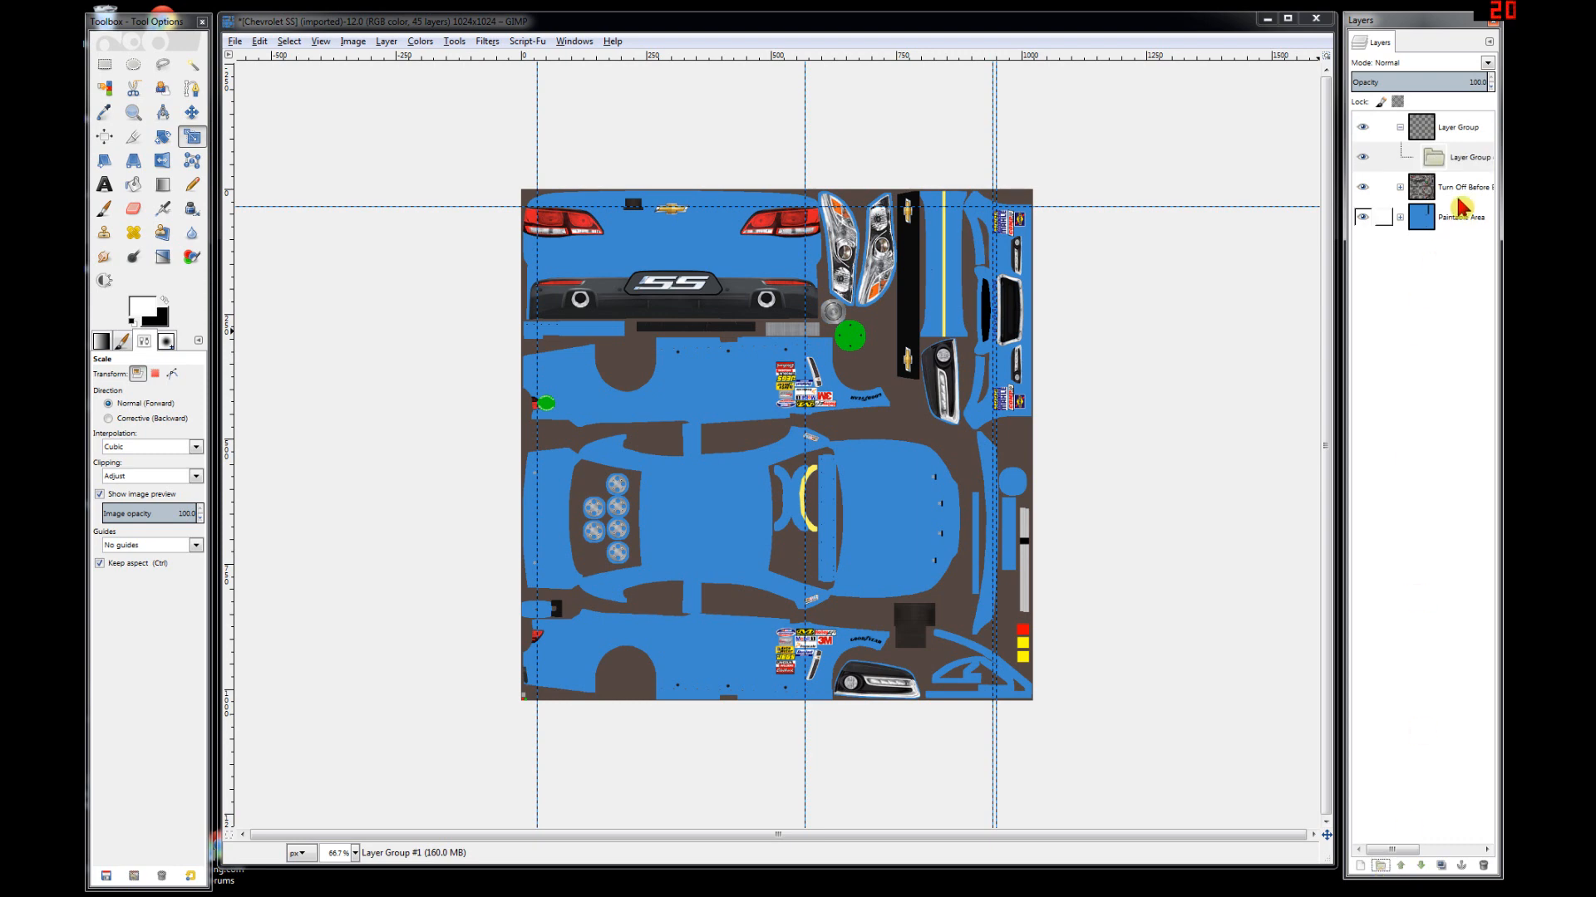
click(1469, 163)
drag(1468, 163, 1468, 121)
- Rename the lower new layer group "grapics" and the upper one "logos"
double_click(1465, 159)
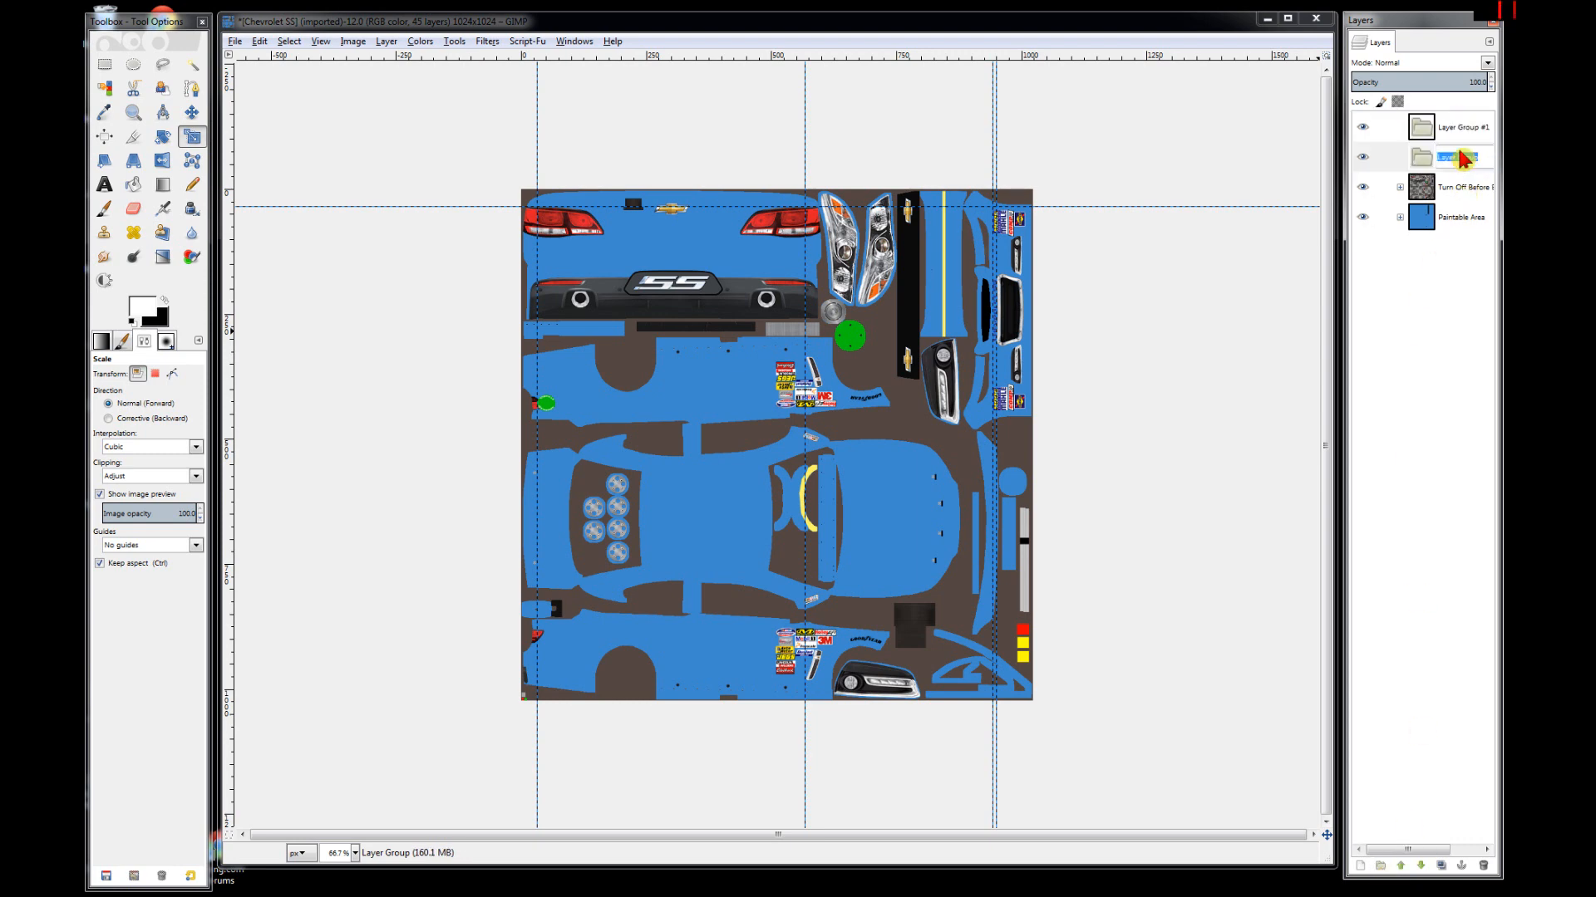
text(glapics)
key(Return)
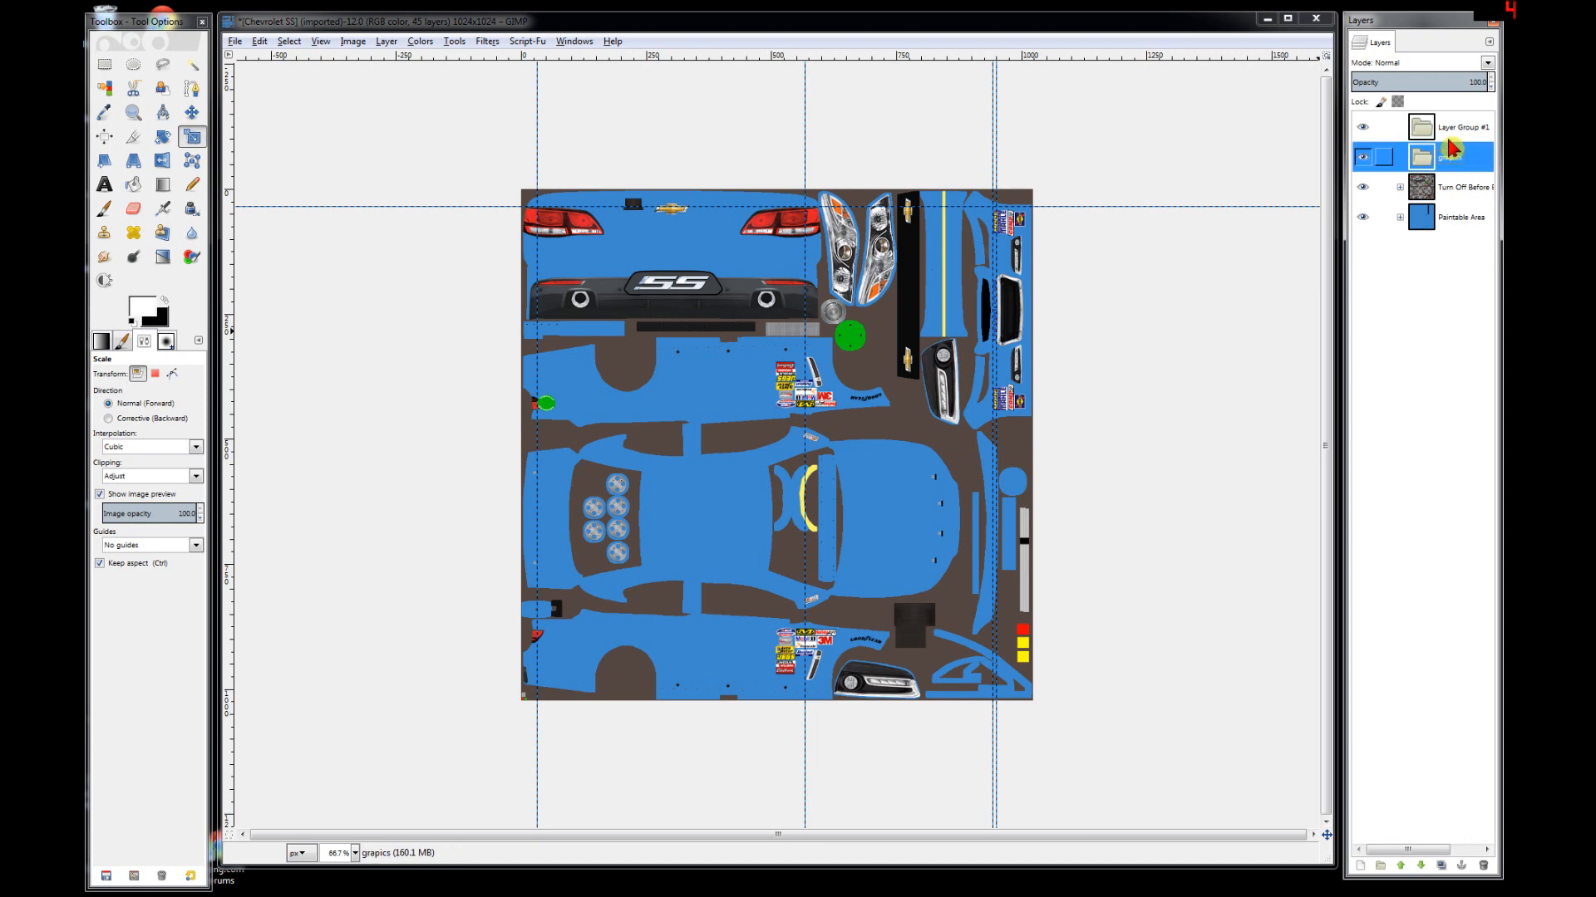
double_click(1440, 141)
key(BackSpace)
text(logos)
click(1460, 130)
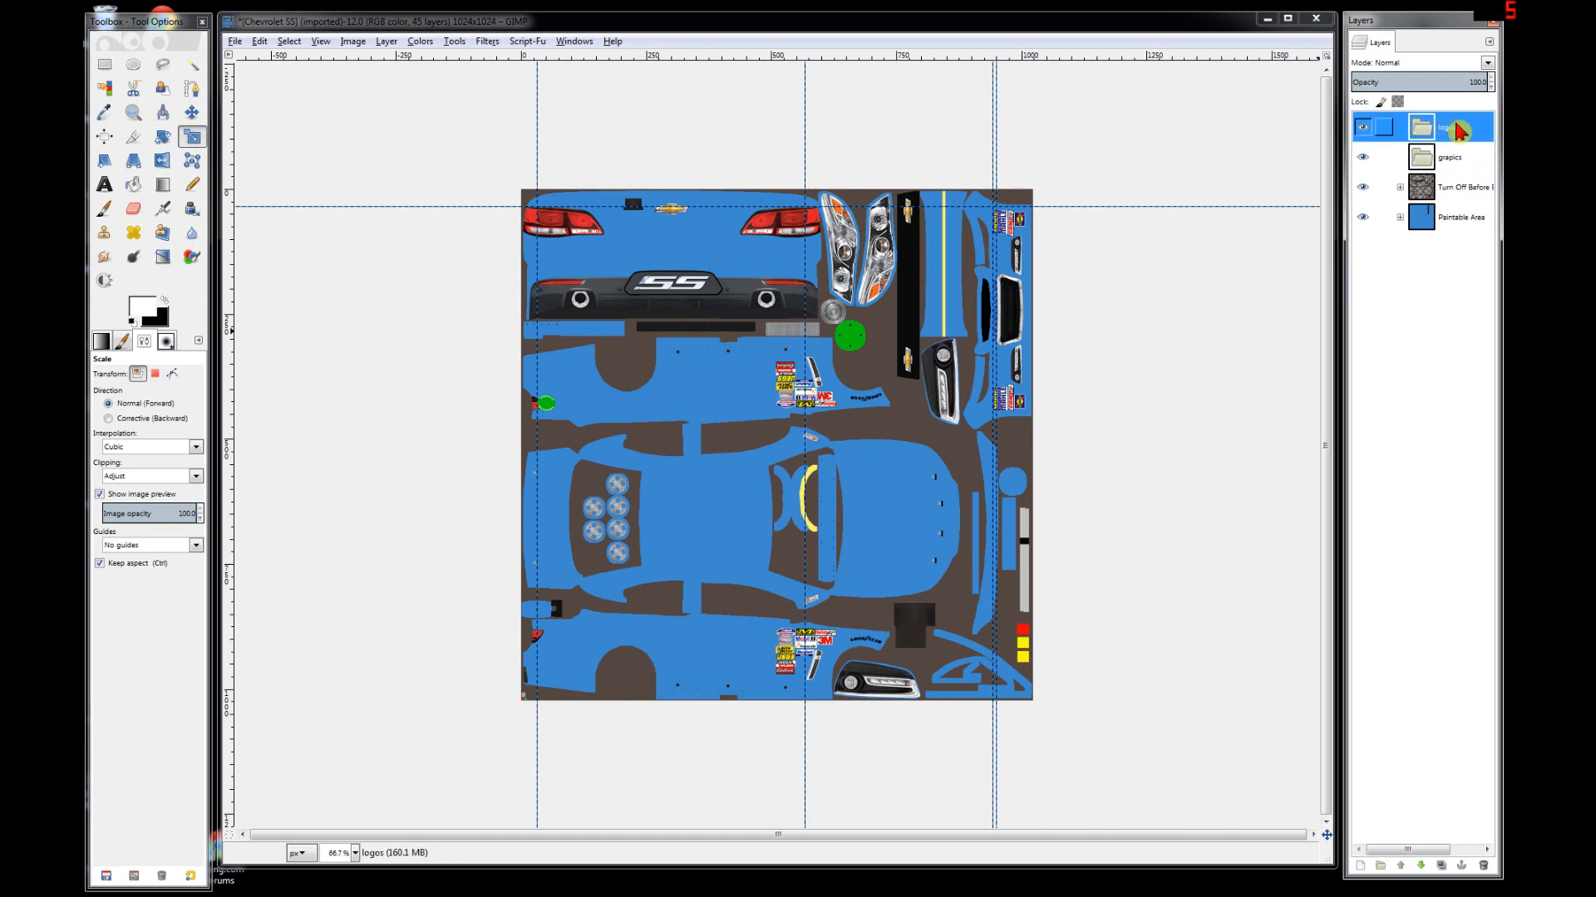
- Move the grapics and logos groups below Paintable Area, keeping logos above grapics
click(1450, 164)
drag(1450, 163, 1459, 253)
drag(1456, 130, 1448, 214)
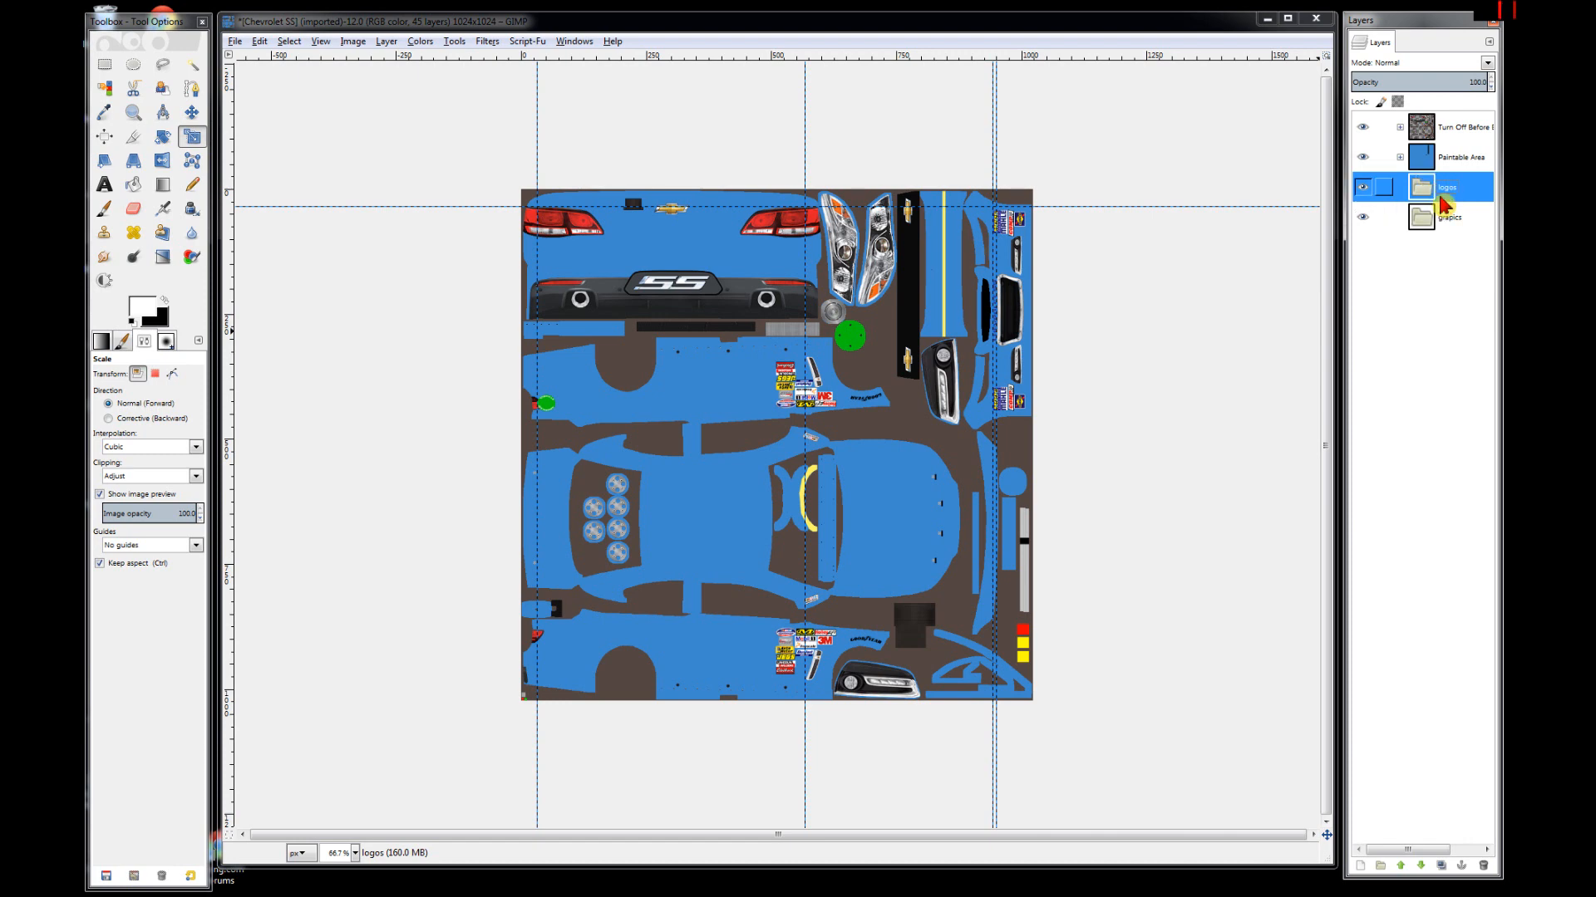
- Move Patterns and Base out of Paintable Area into the grapics group, with Base above Patterns
click(1399, 157)
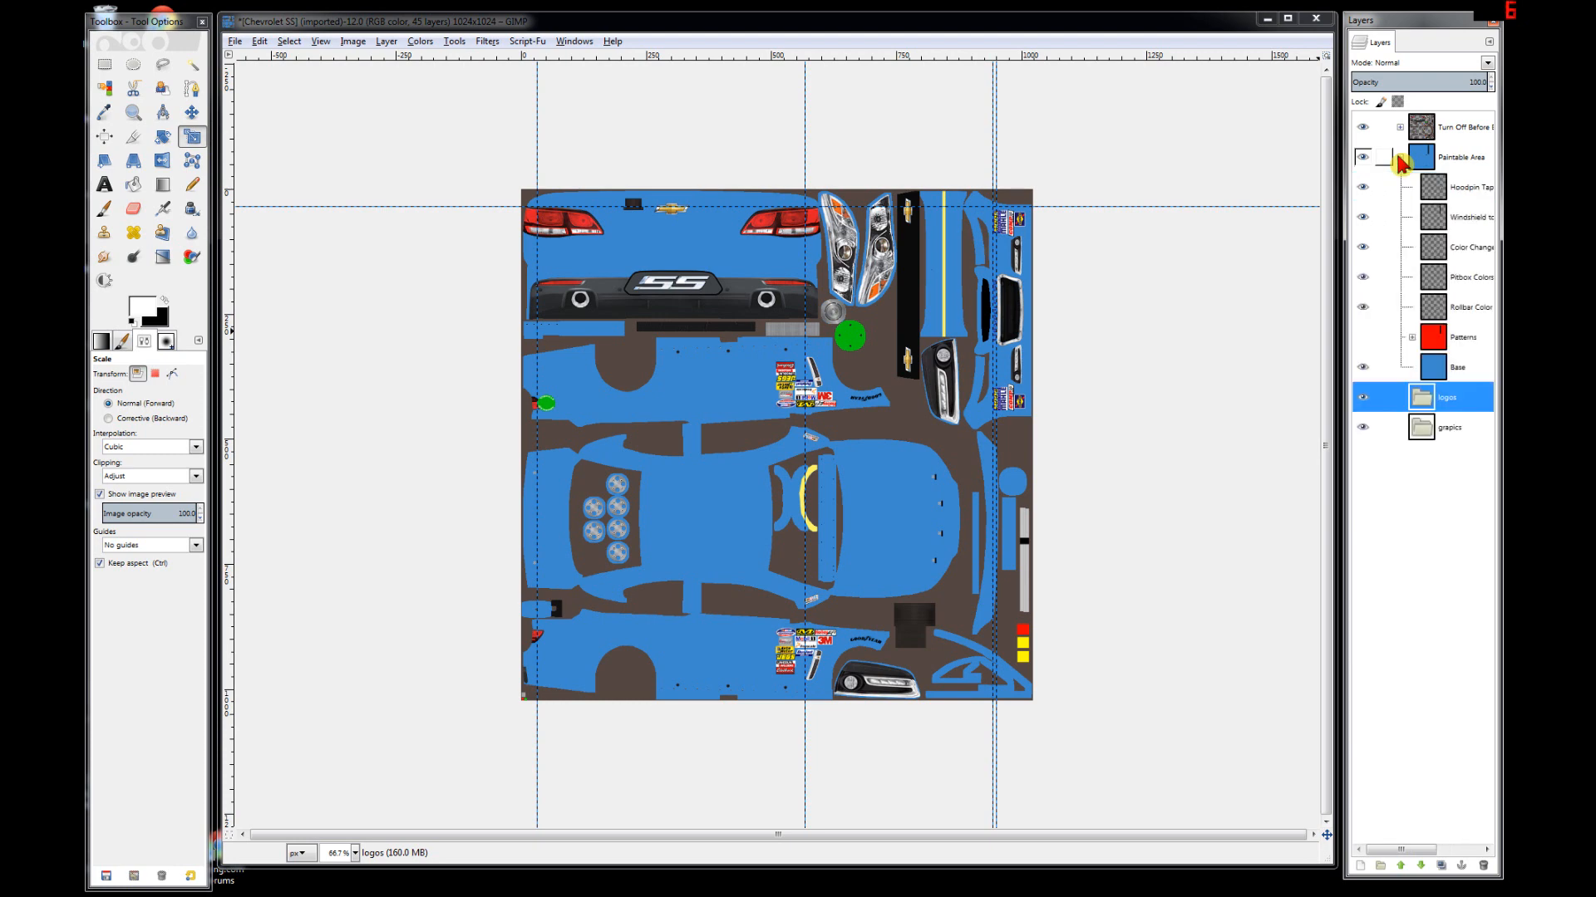
click(1460, 375)
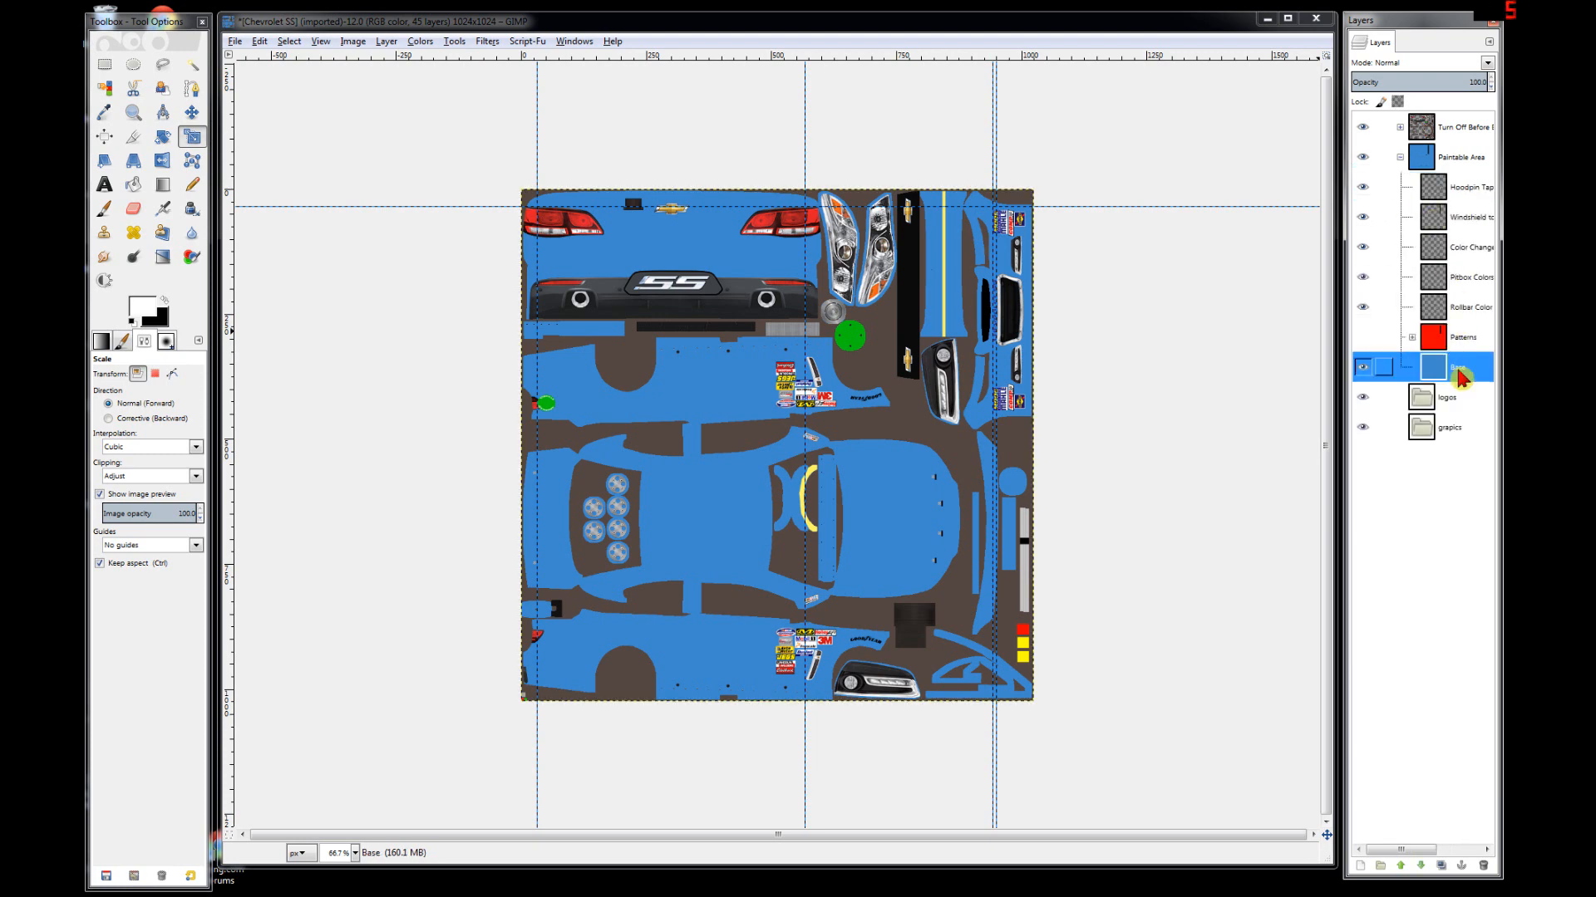
drag(1461, 338, 1469, 429)
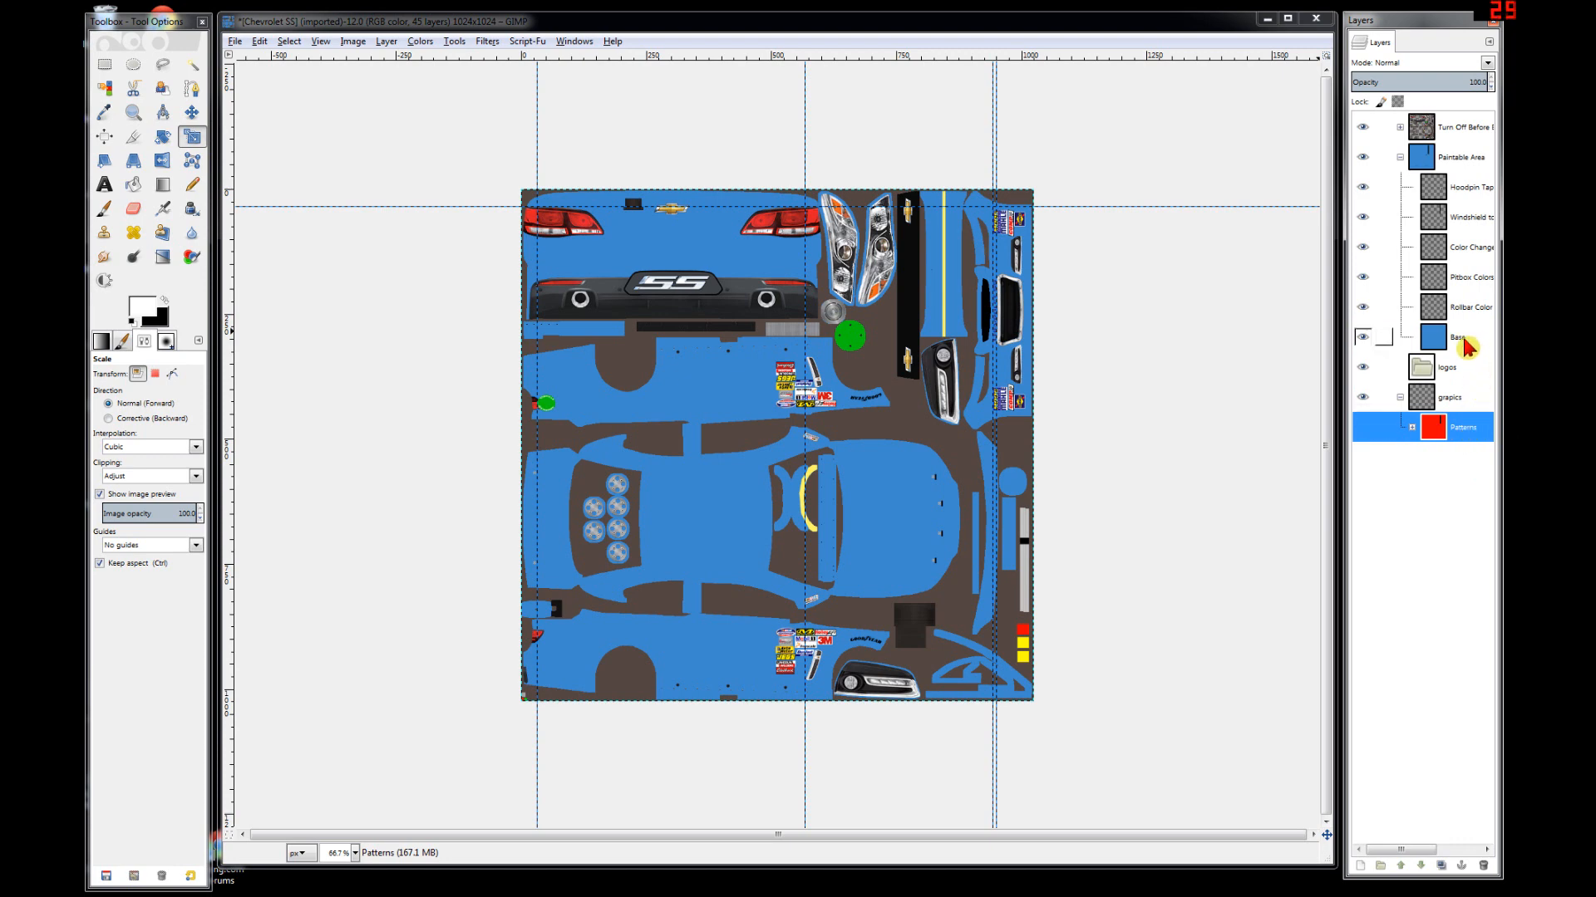
drag(1466, 340, 1467, 425)
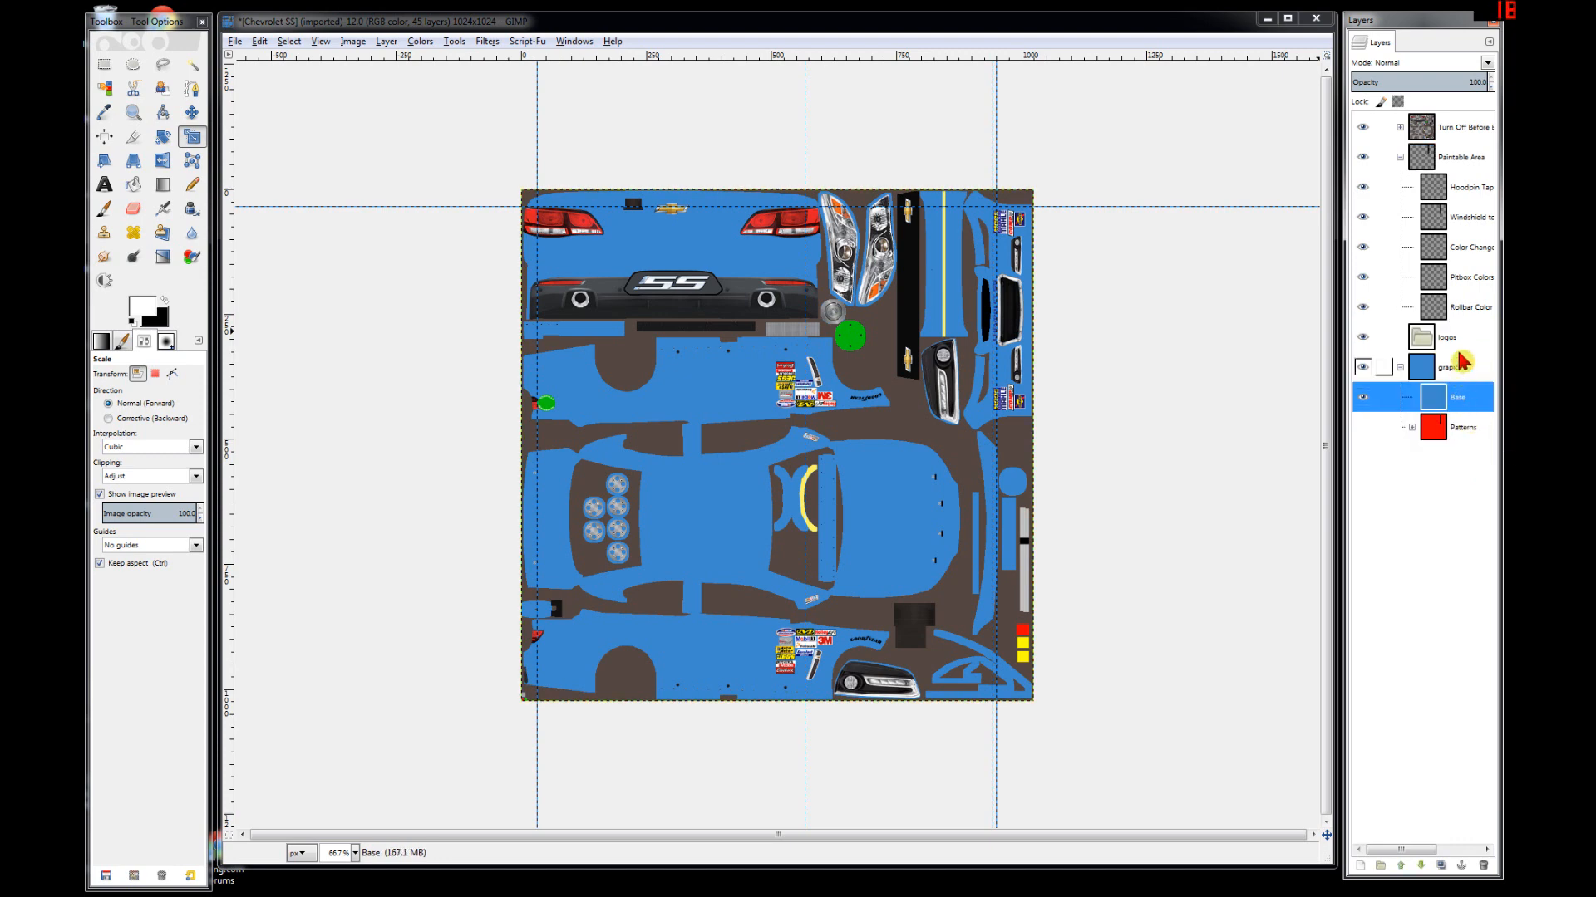
- Expand the Turn Off Before Exporting TGA group and check what Parts and Contigs contain by hiding and reshowing each
click(1401, 128)
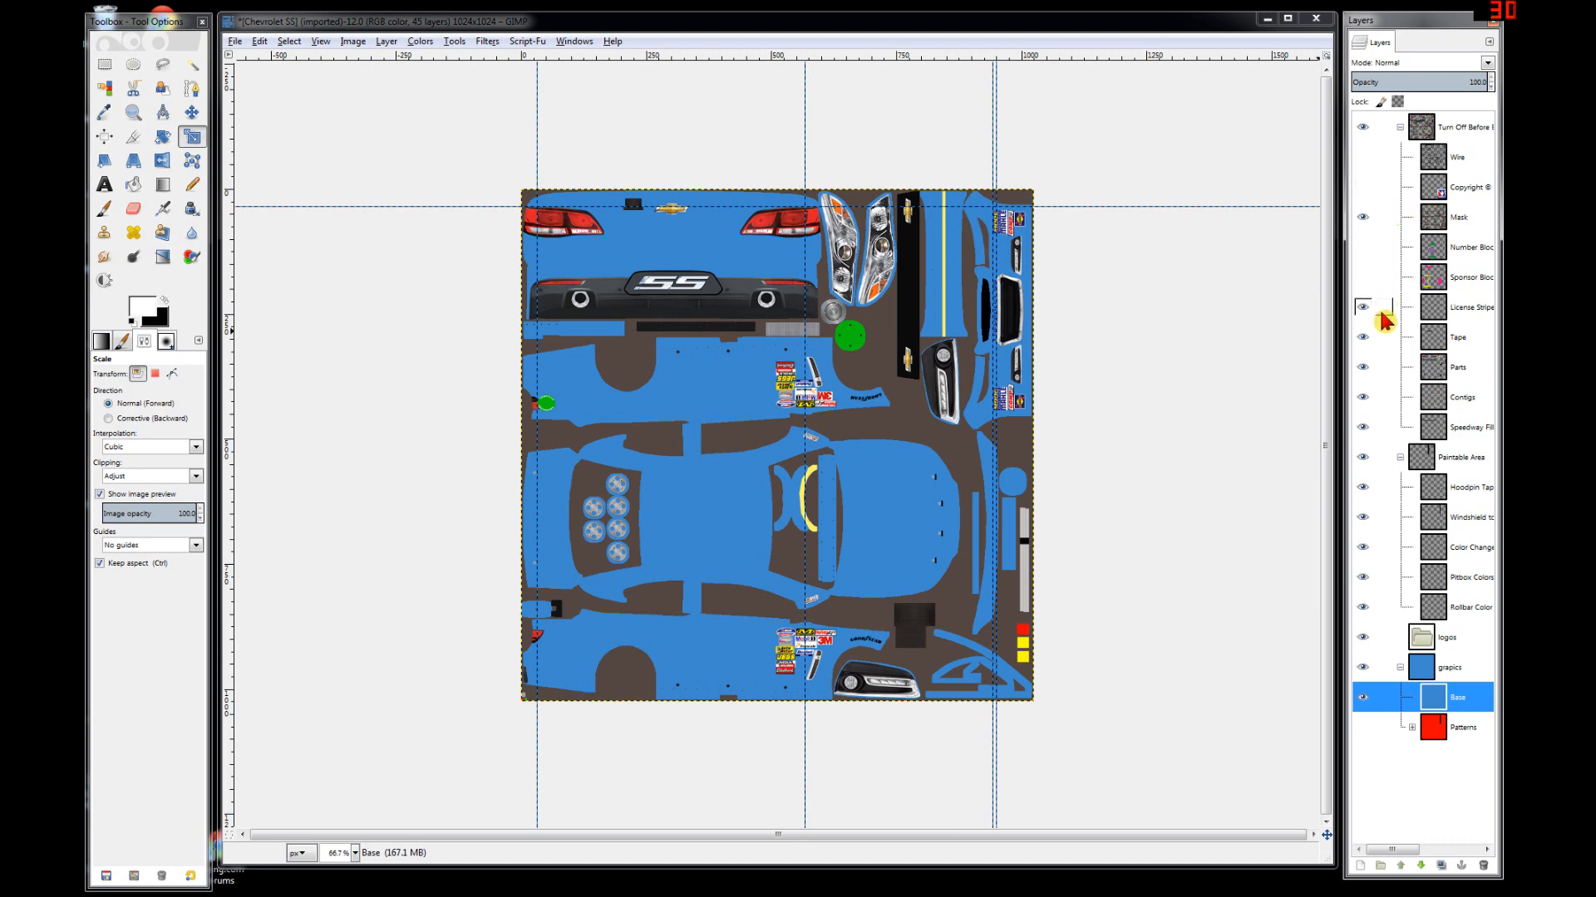
click(1363, 367)
click(1363, 368)
click(1363, 397)
click(1363, 397)
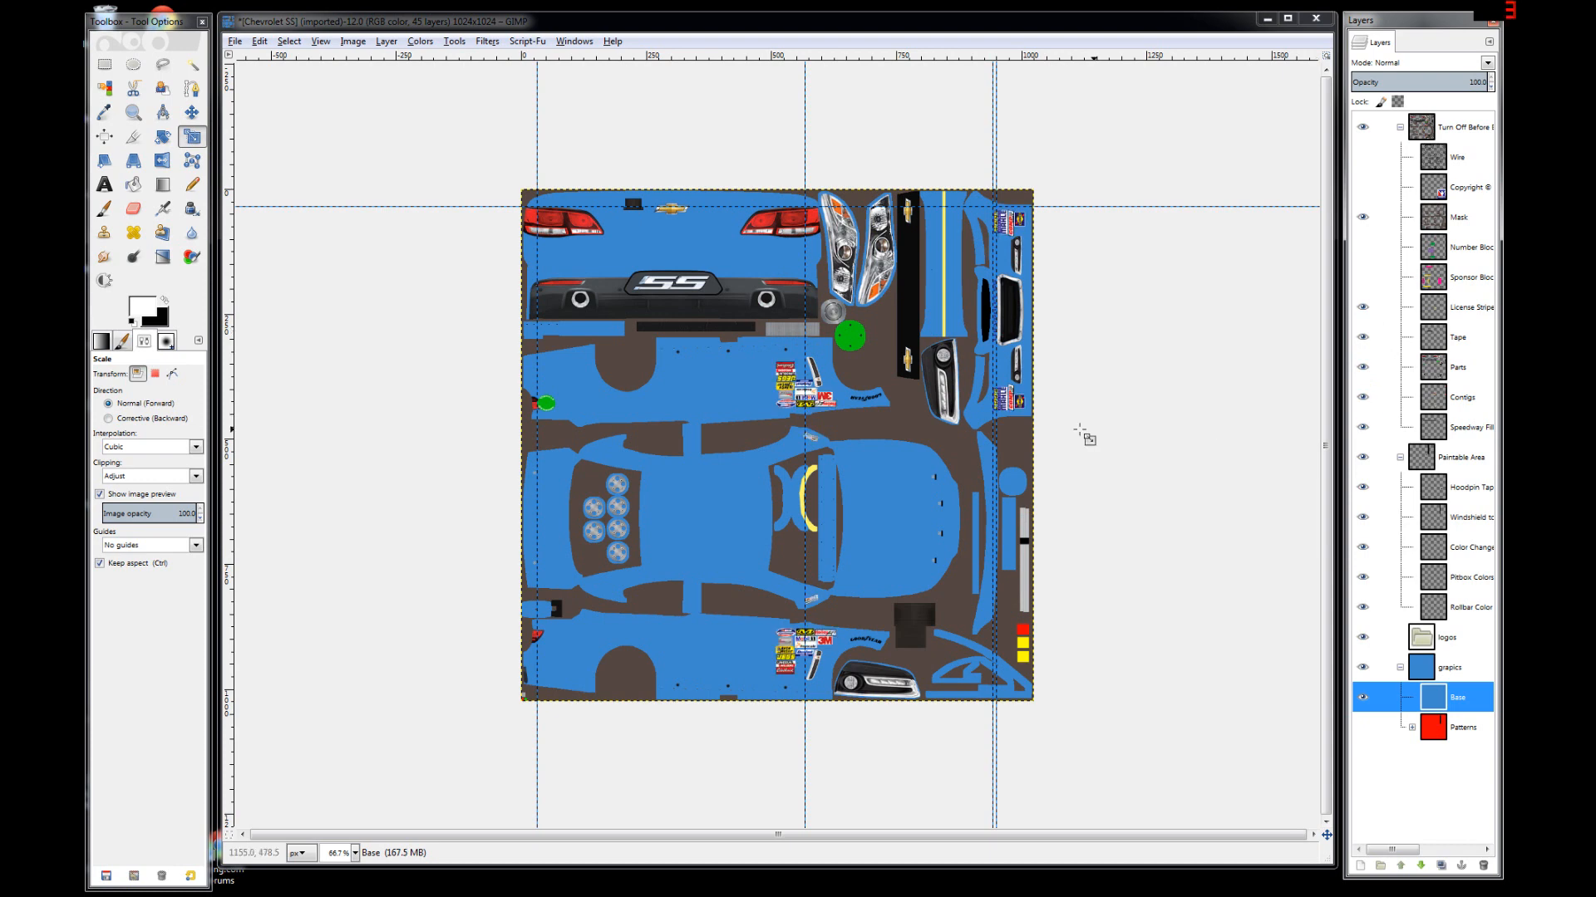
- Fill the entire Base layer with the white foreground color using Bucket Fill set to fill the whole selection
key(1)
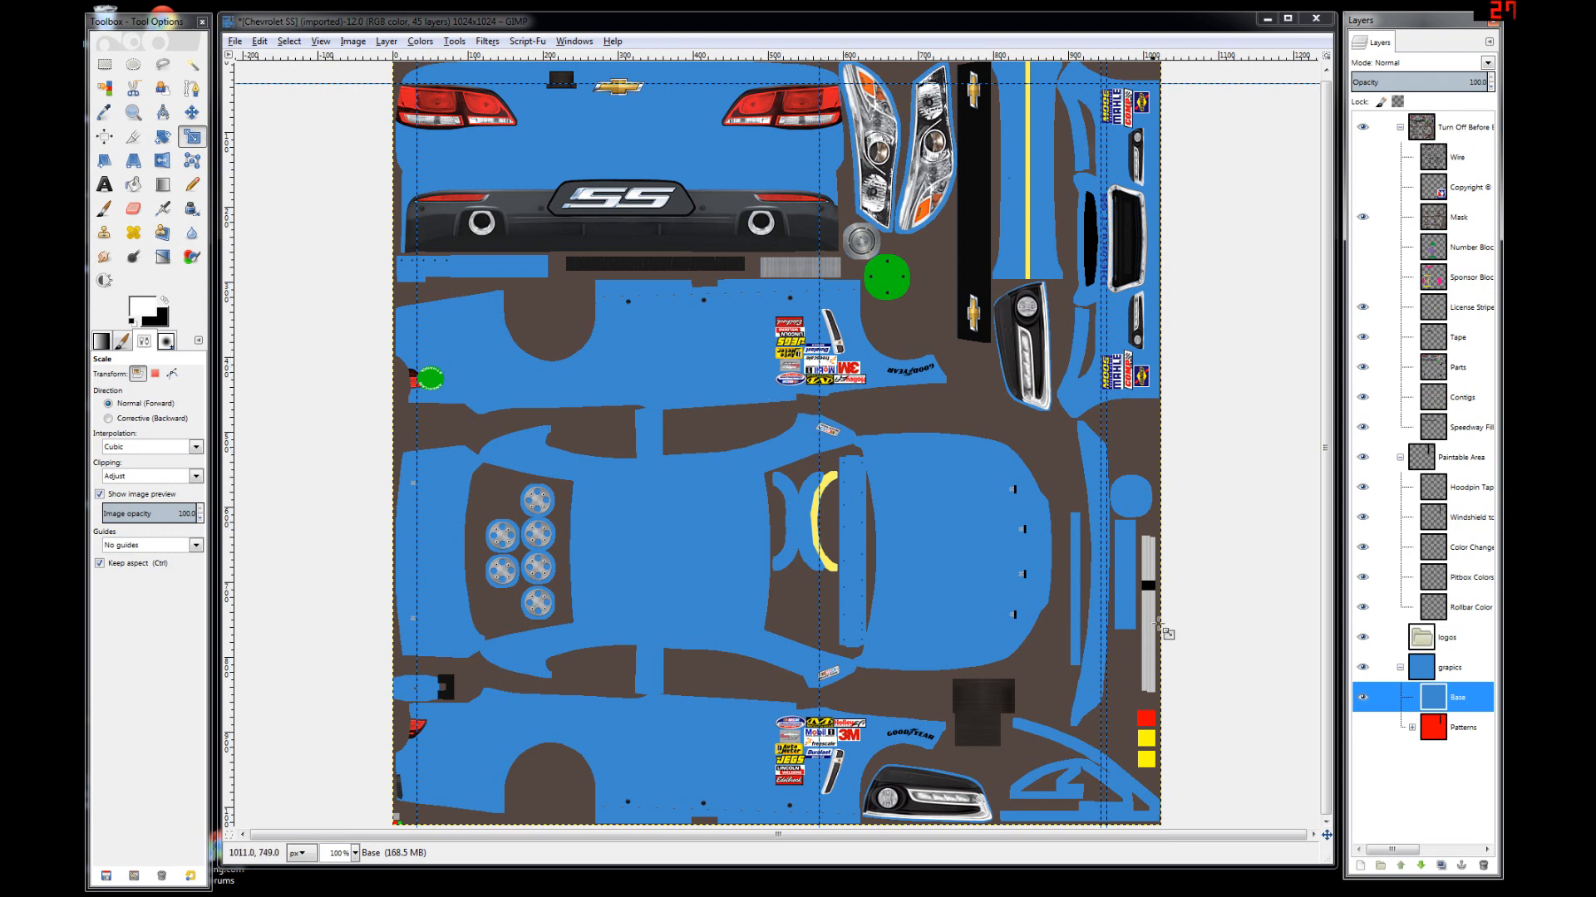
click(1467, 704)
click(141, 311)
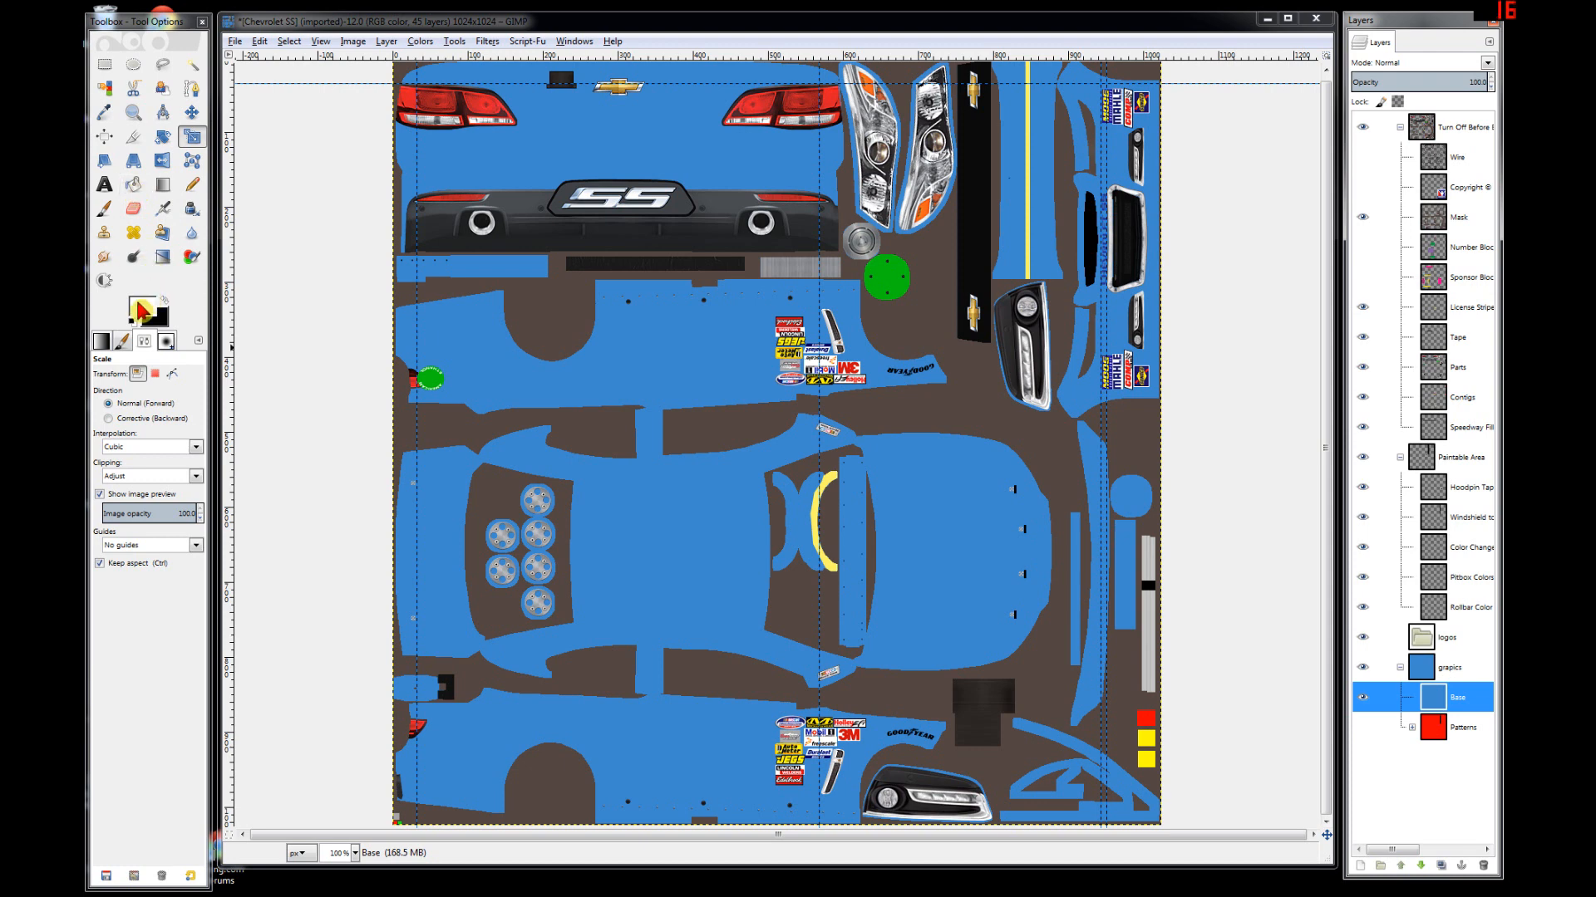
click(134, 193)
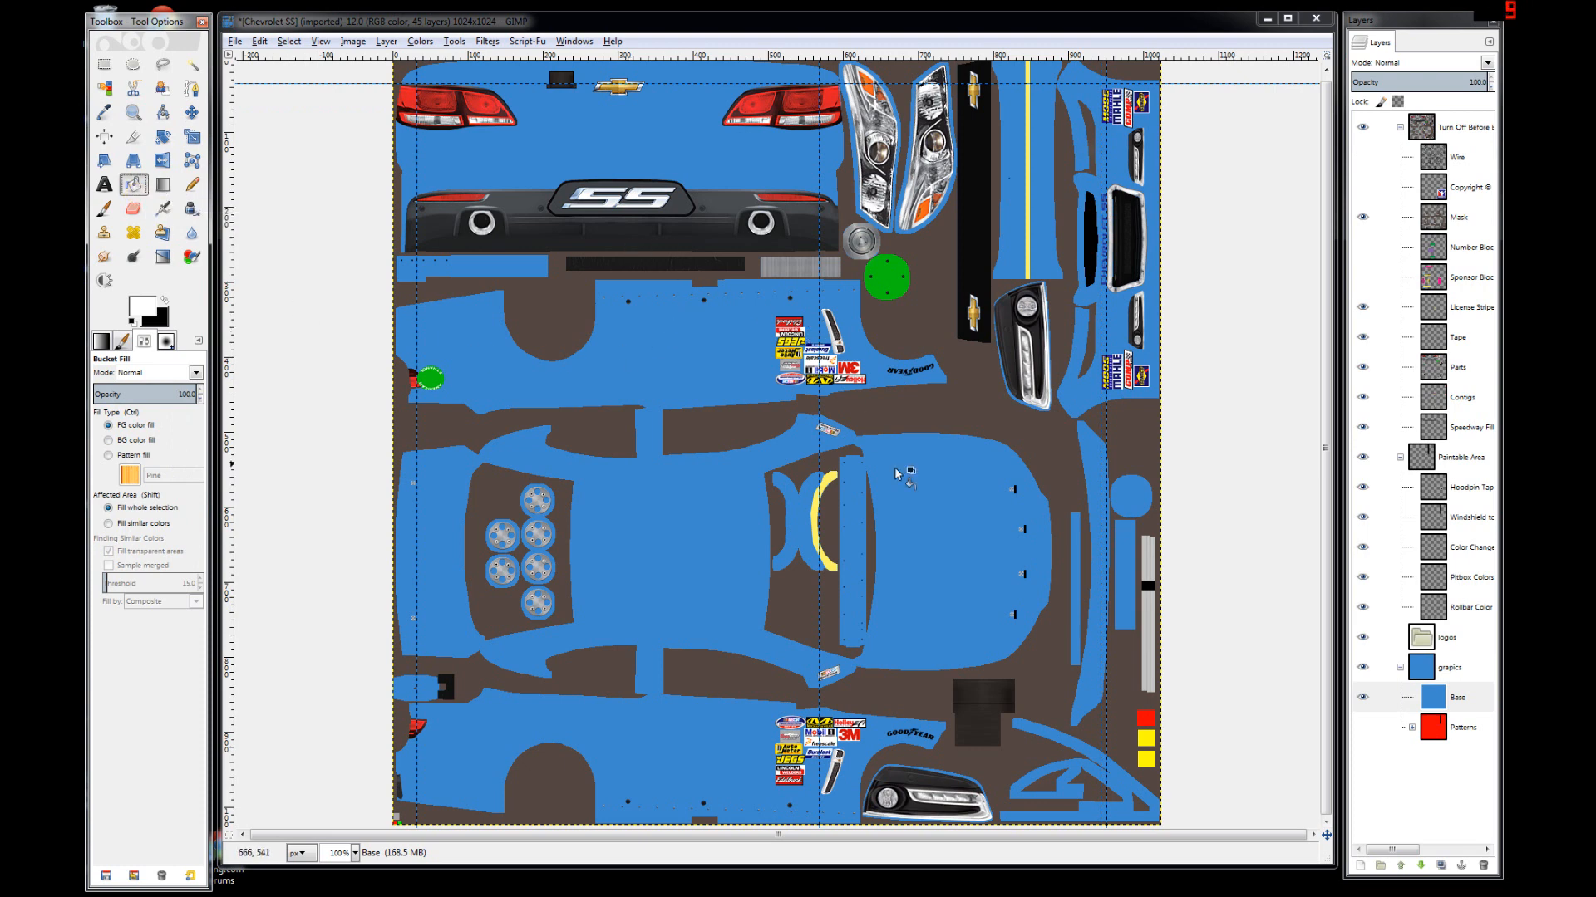
click(1462, 706)
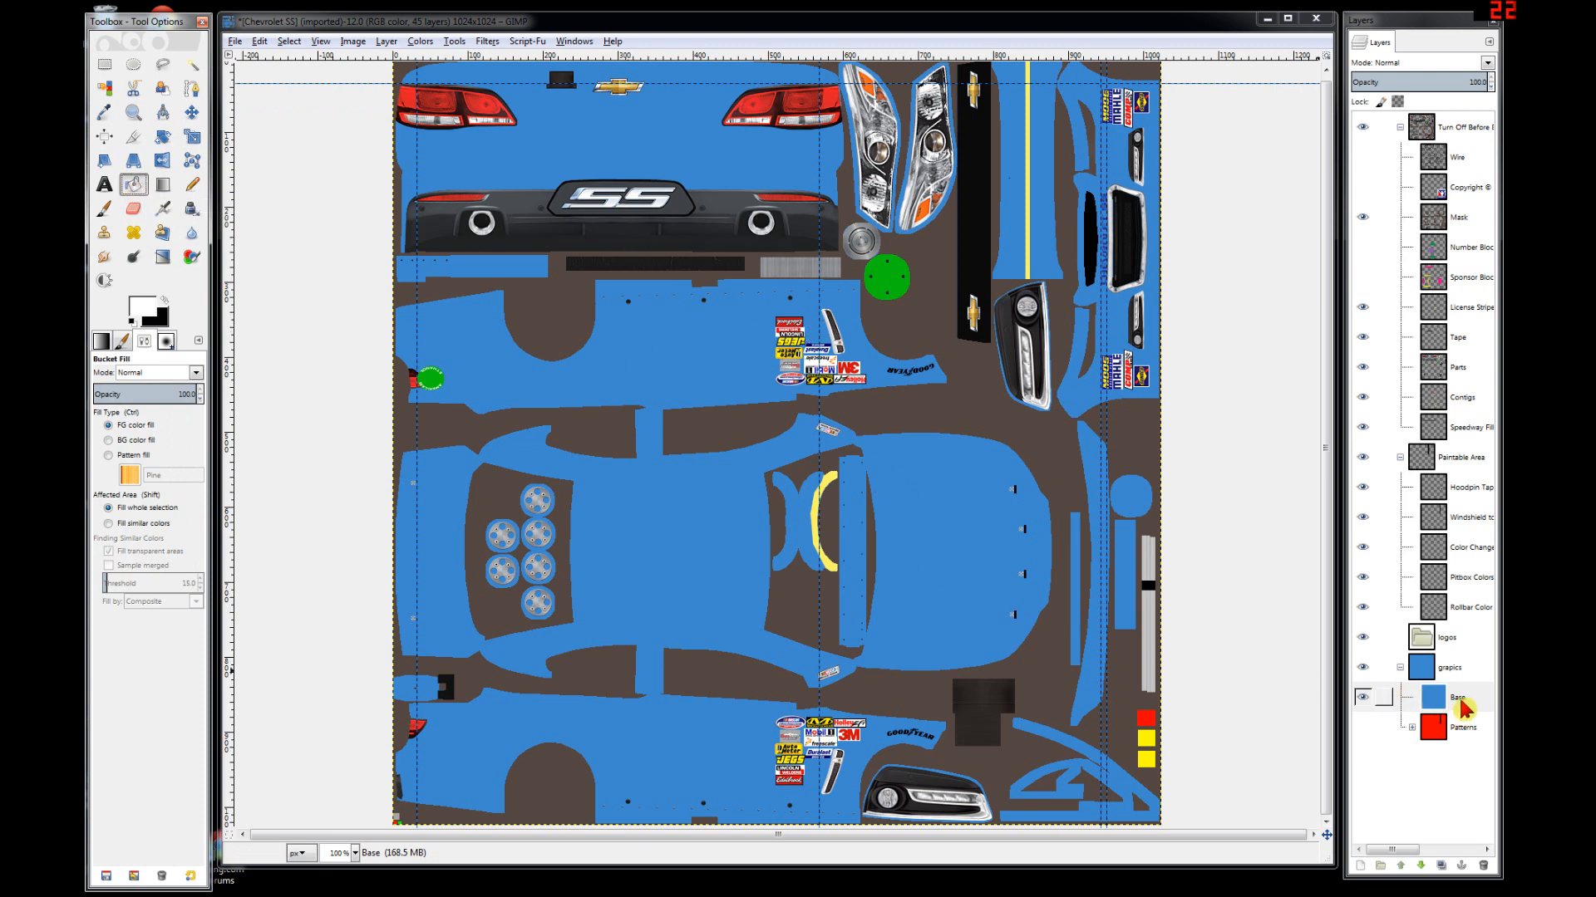
click(127, 524)
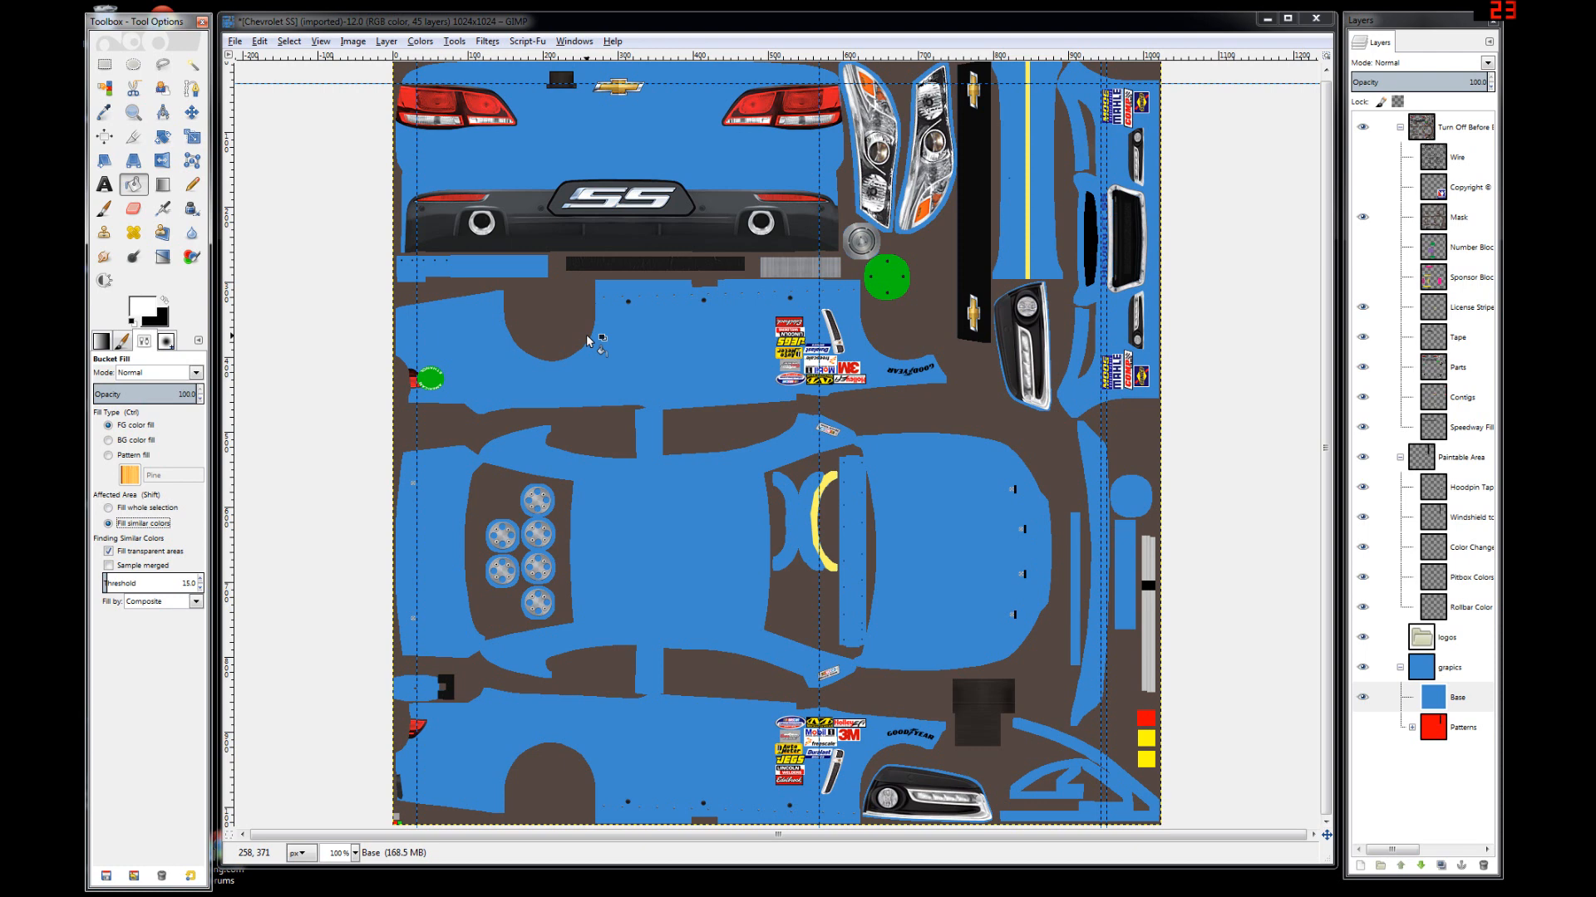
click(148, 508)
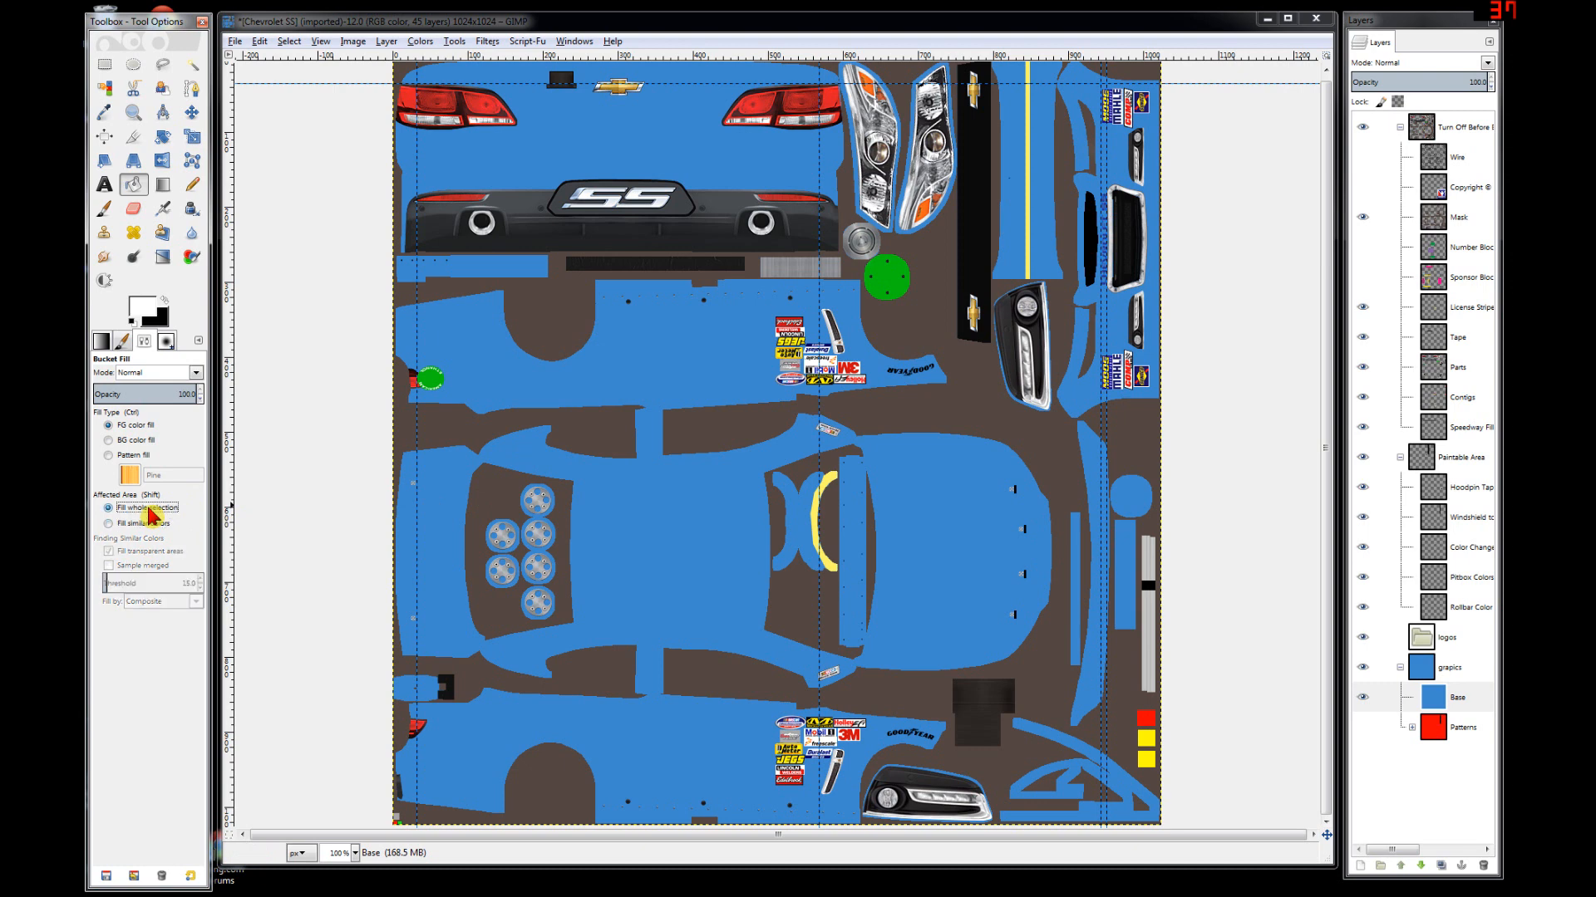
click(1463, 705)
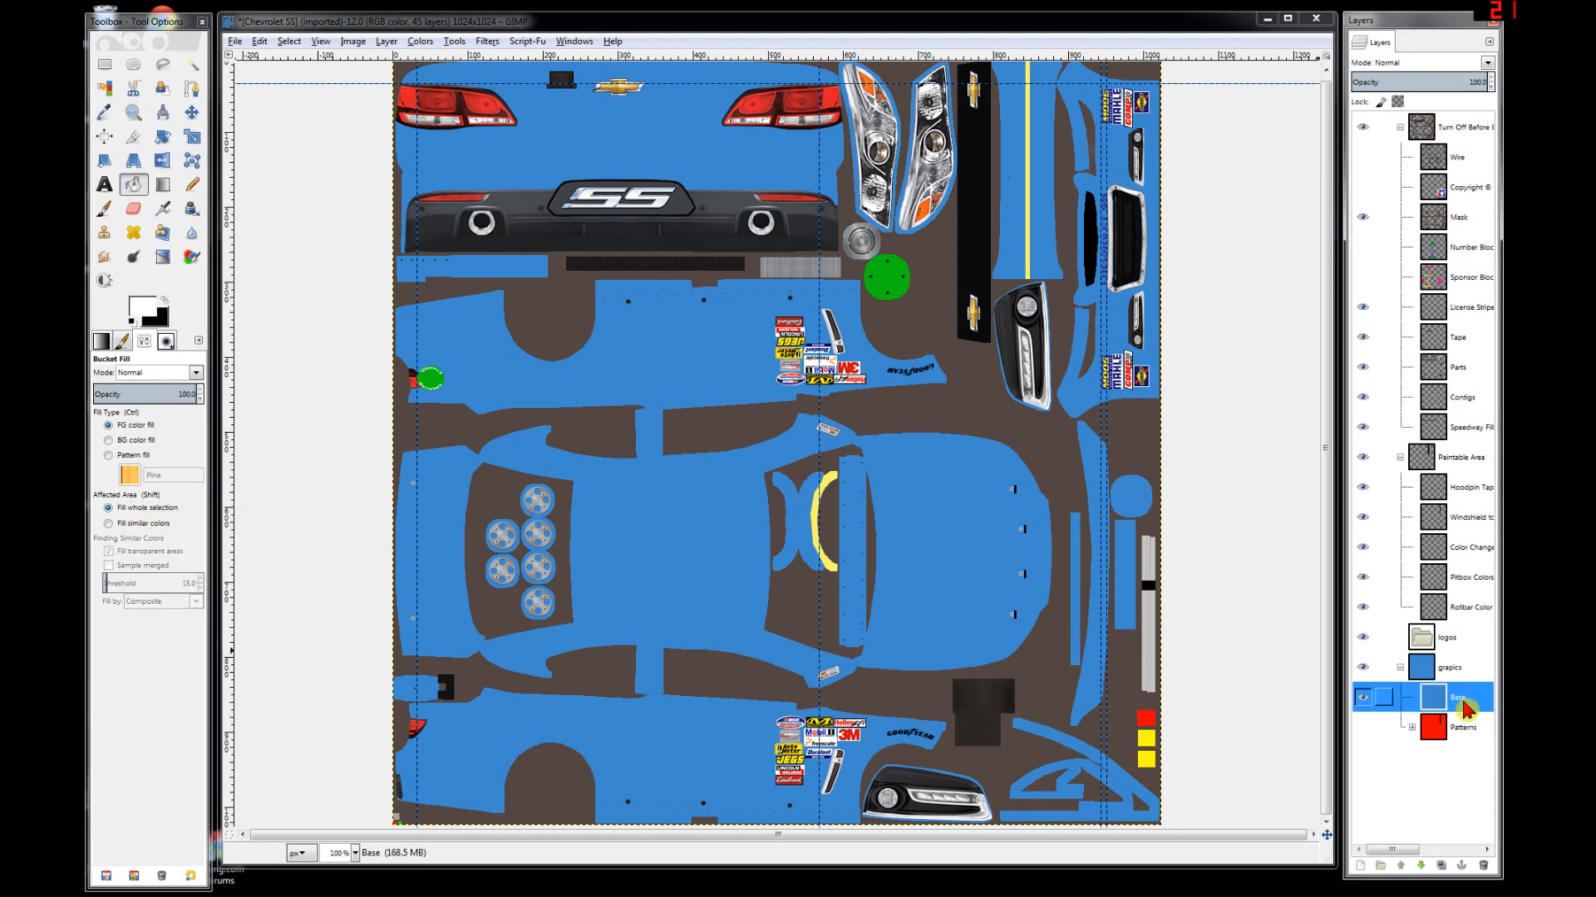
click(720, 547)
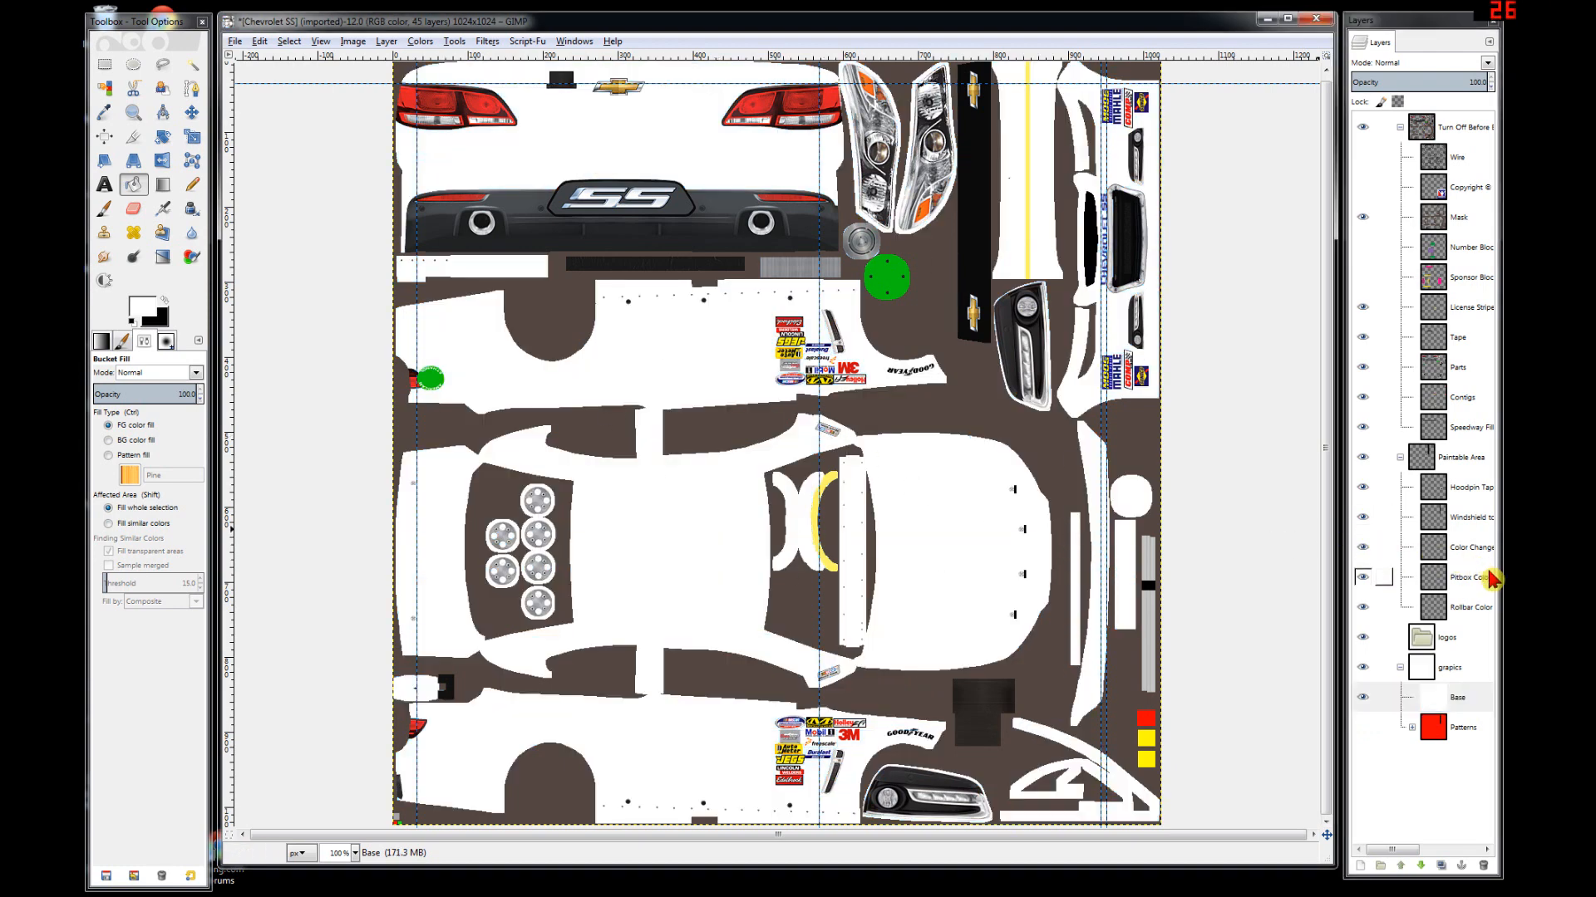
- Show the Wire layer and colorize it green with hue about 101, saturation 100 and lightness 50
click(1363, 159)
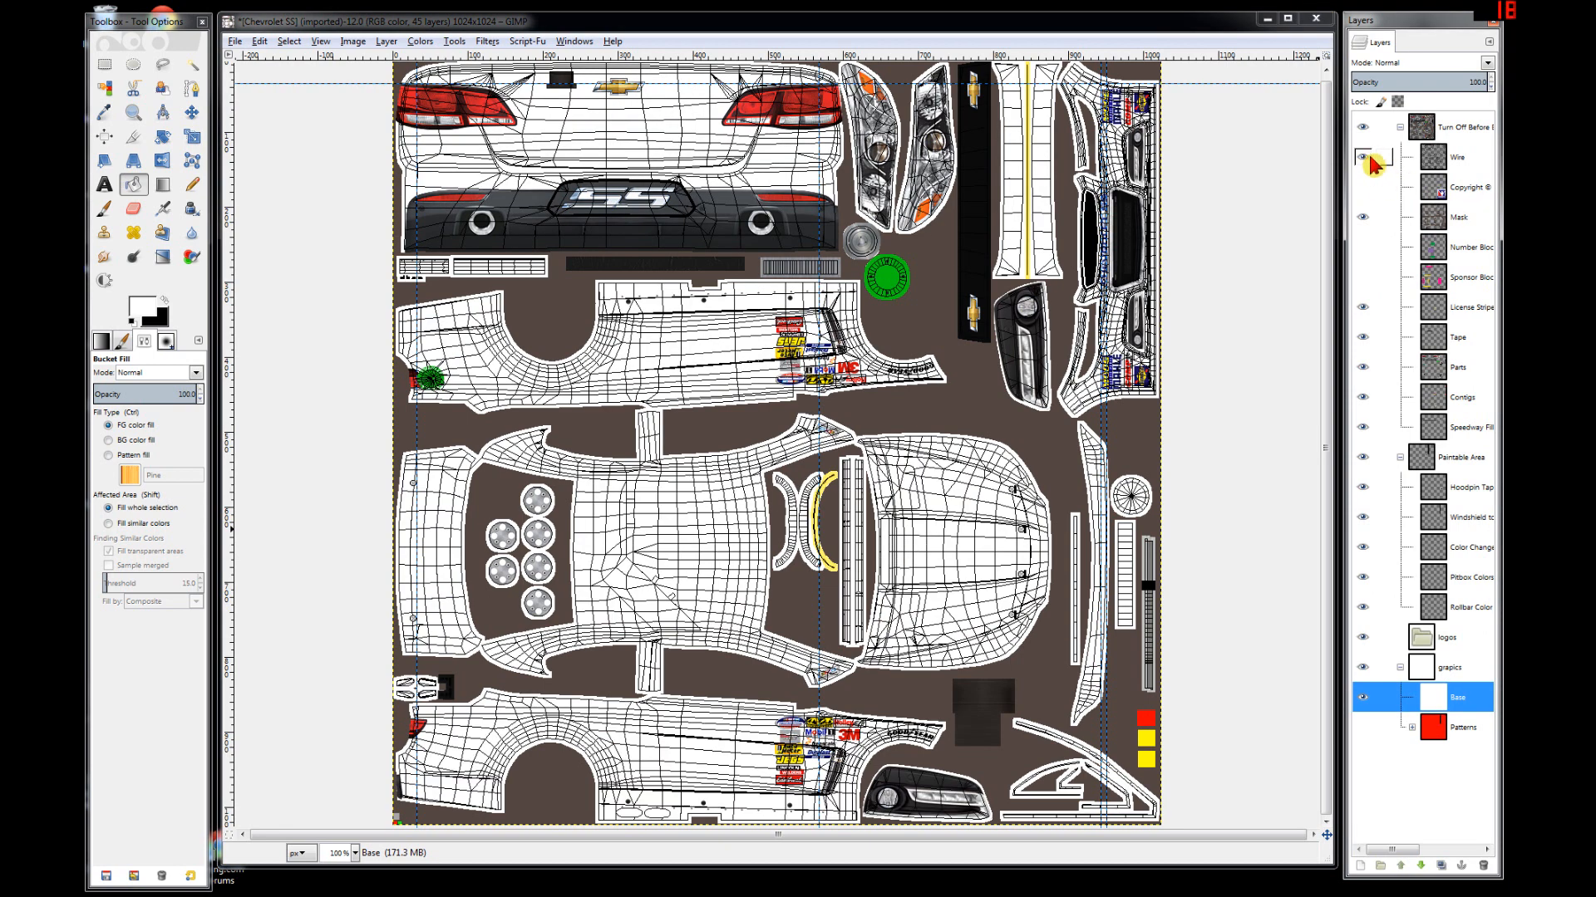
click(1479, 159)
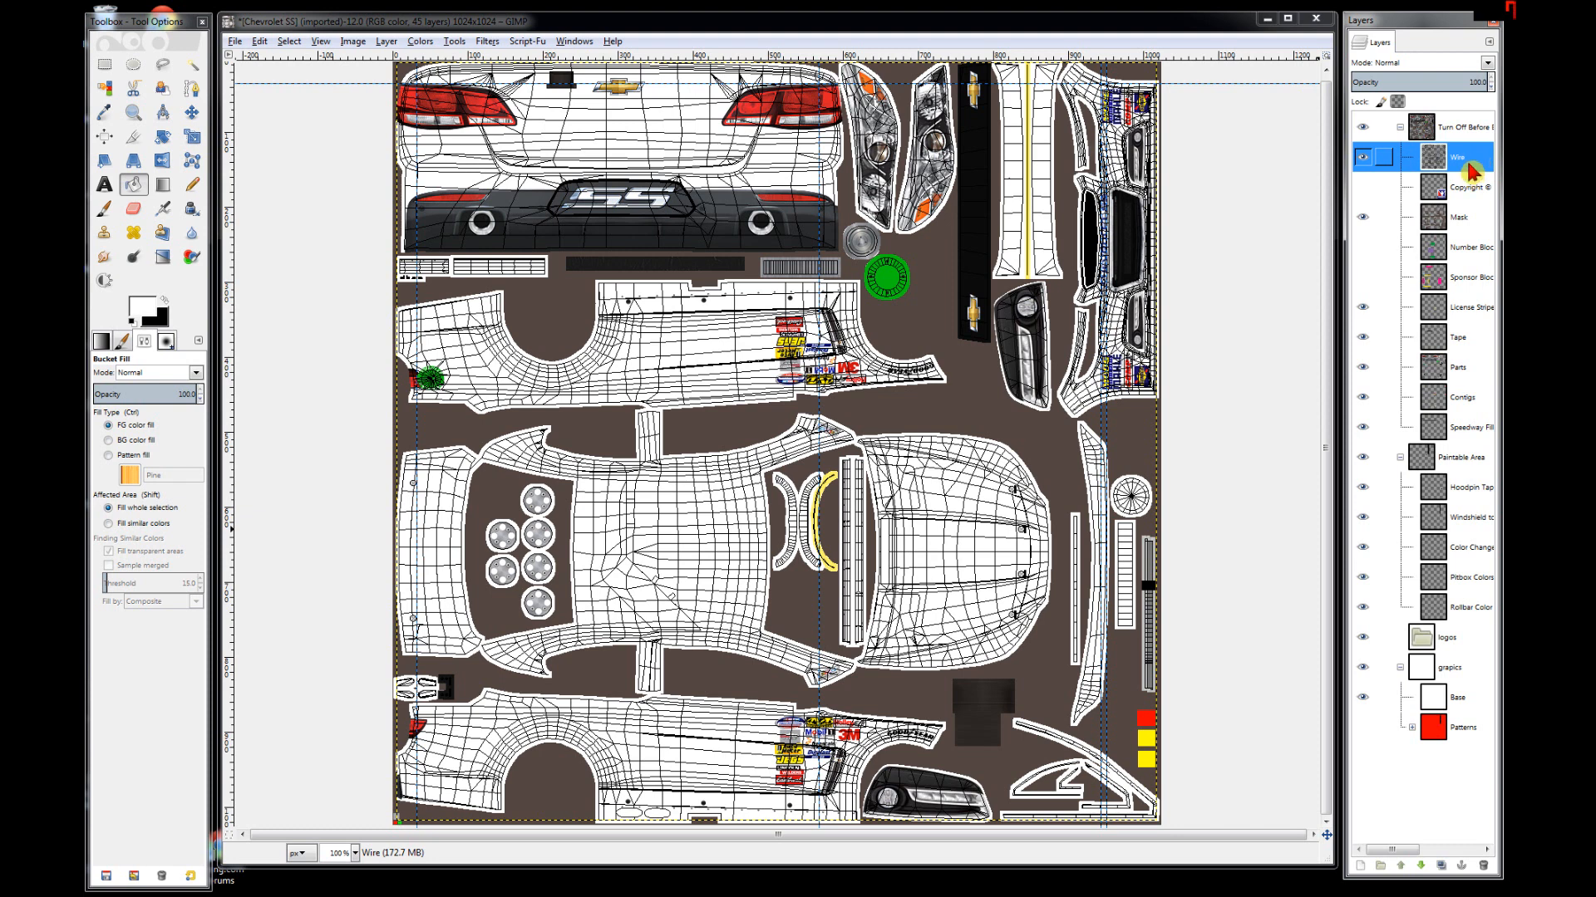
click(421, 41)
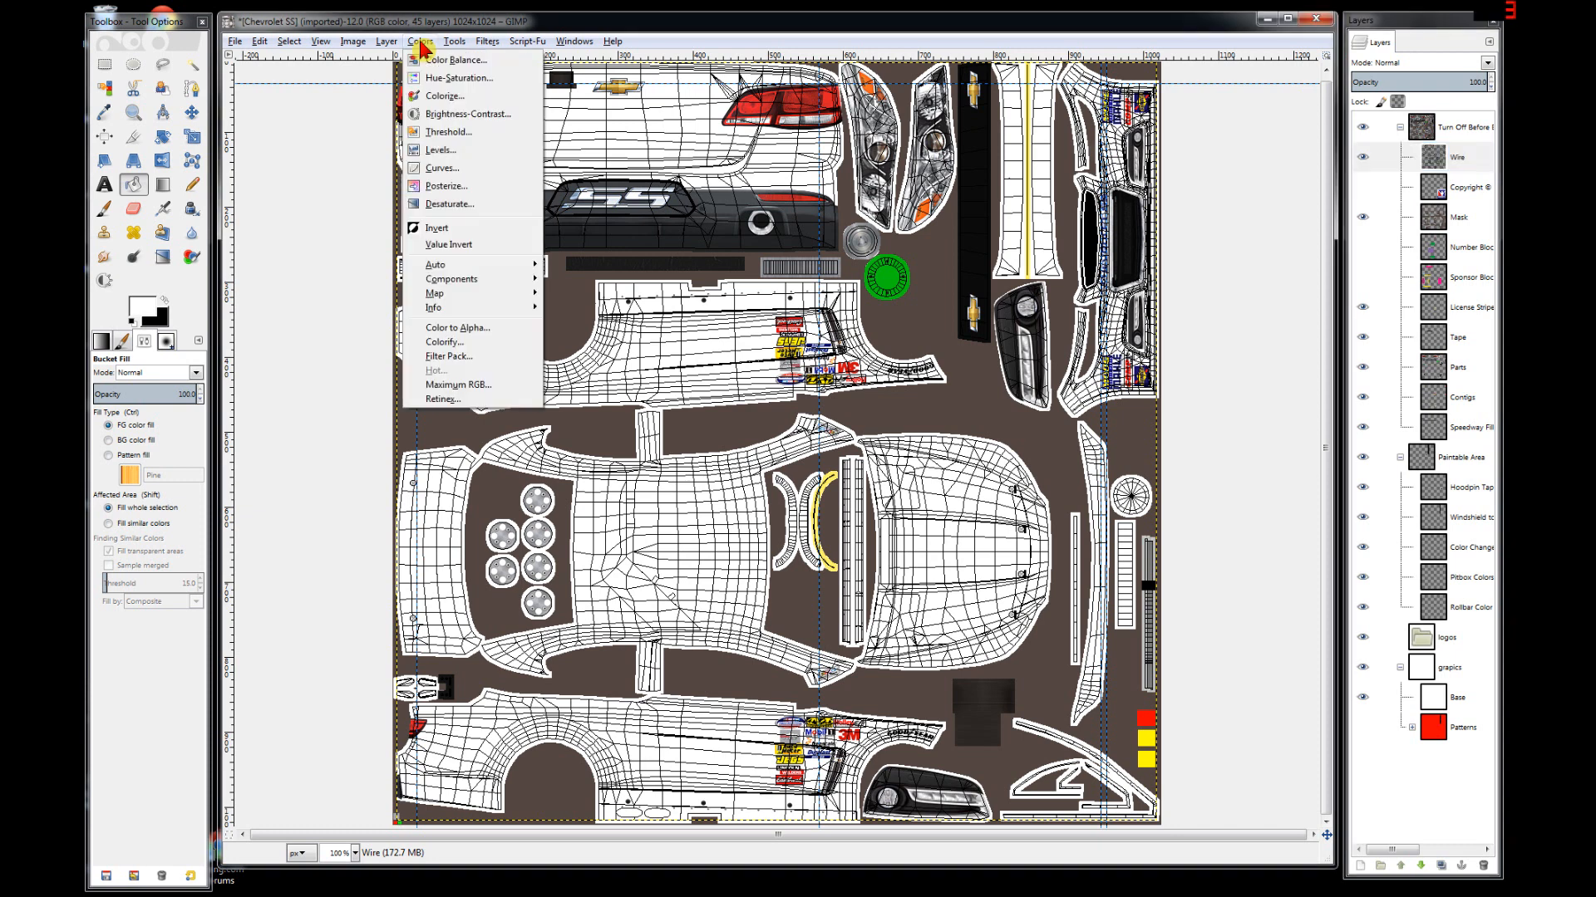
click(424, 99)
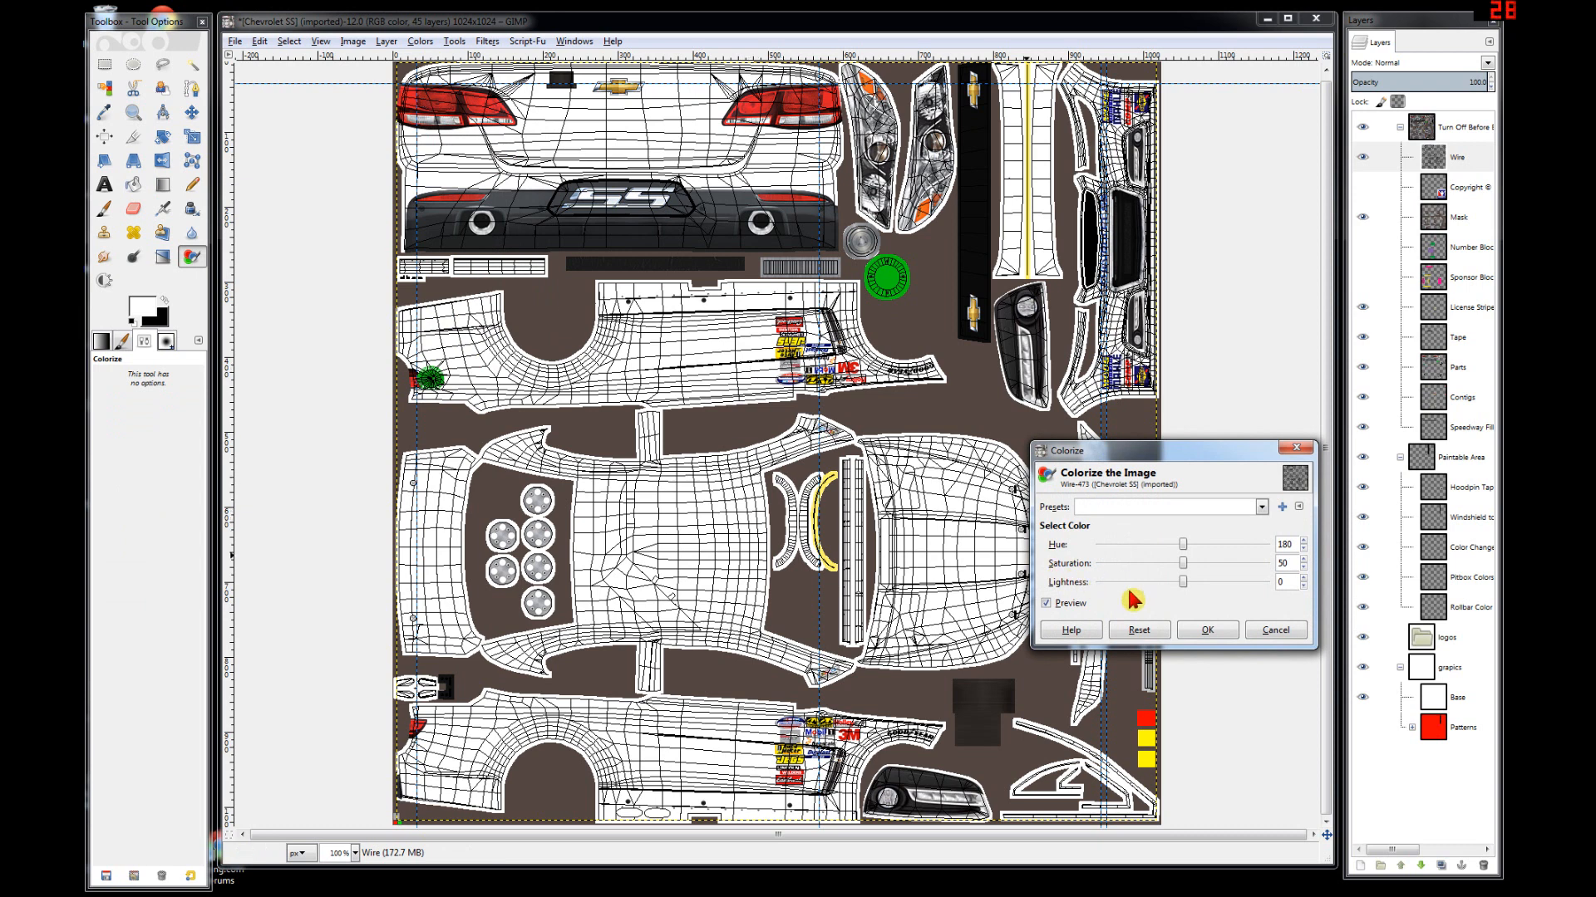
click(1184, 582)
drag(1185, 583, 1228, 583)
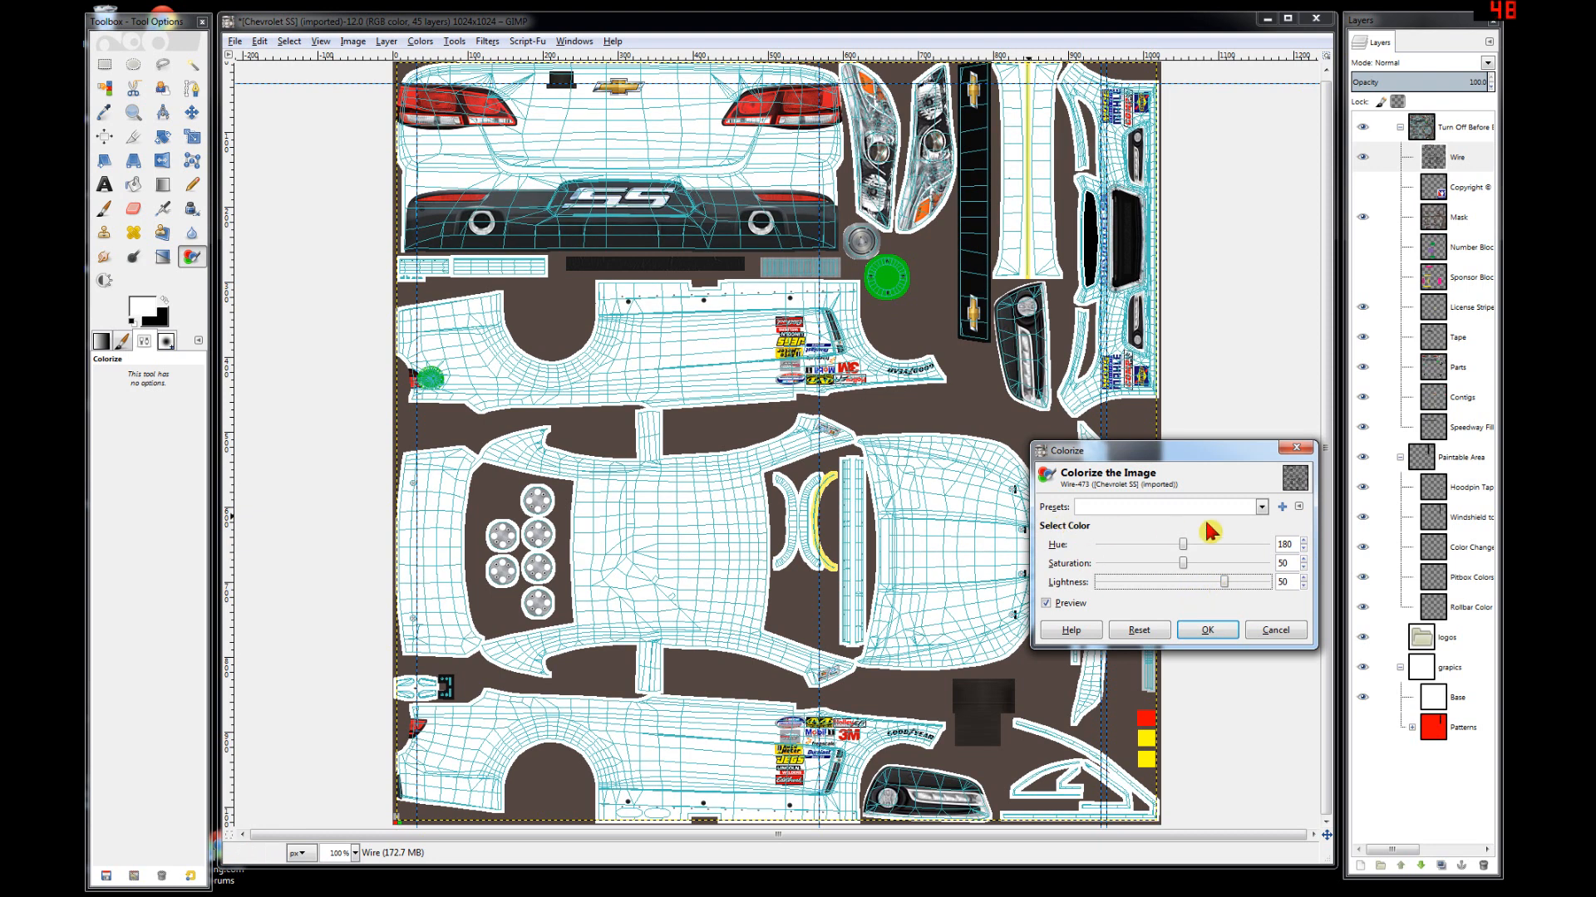
drag(1194, 563, 1346, 578)
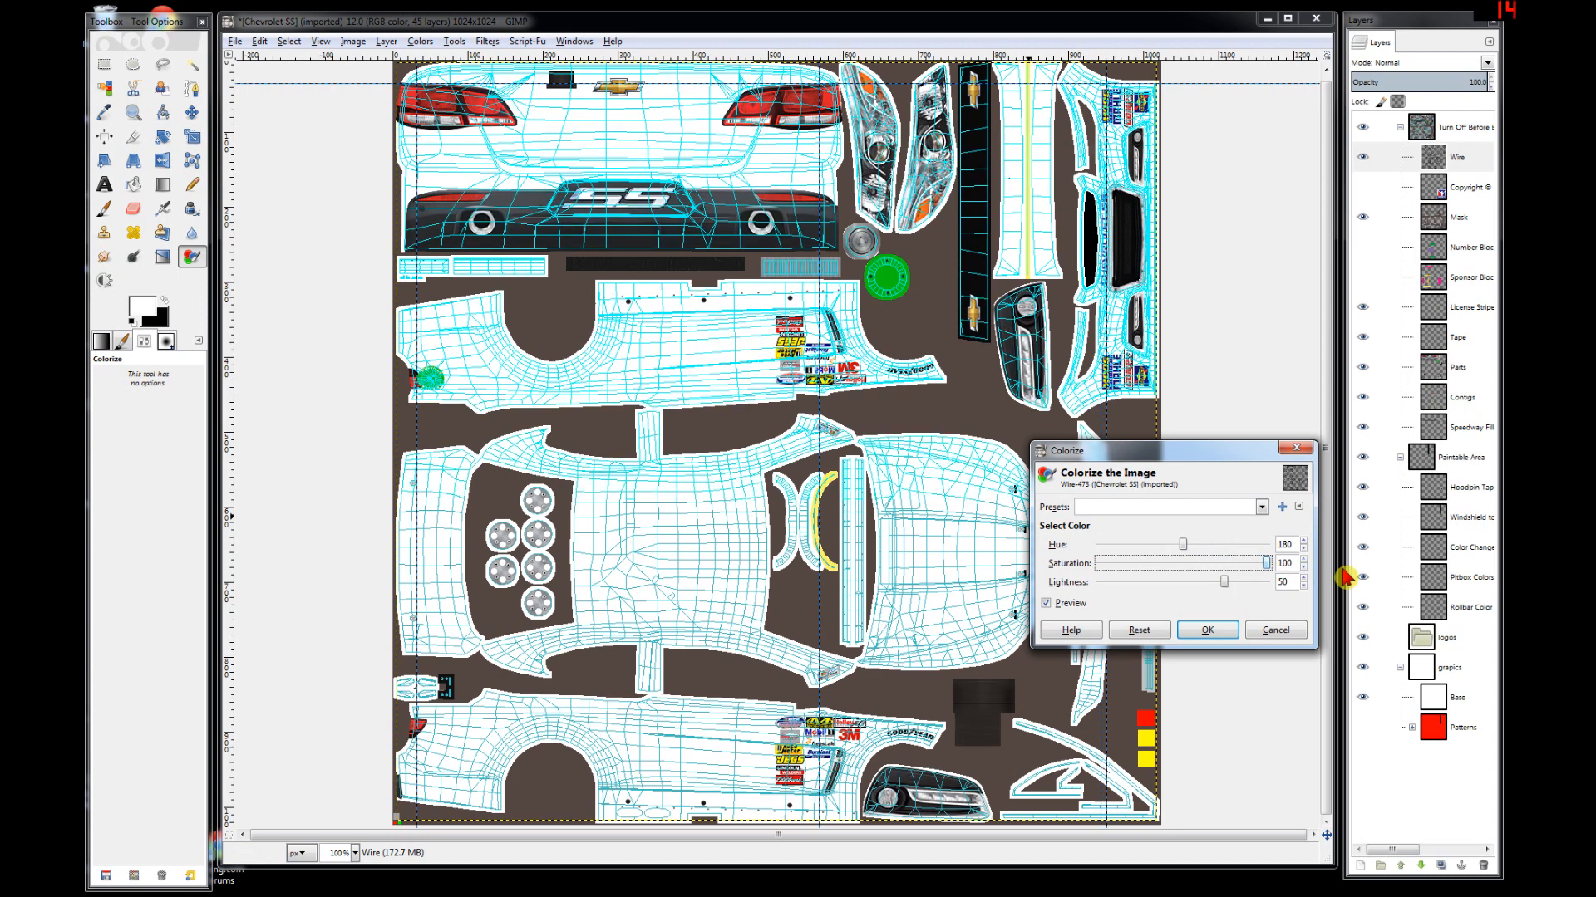
drag(1183, 547, 1138, 548)
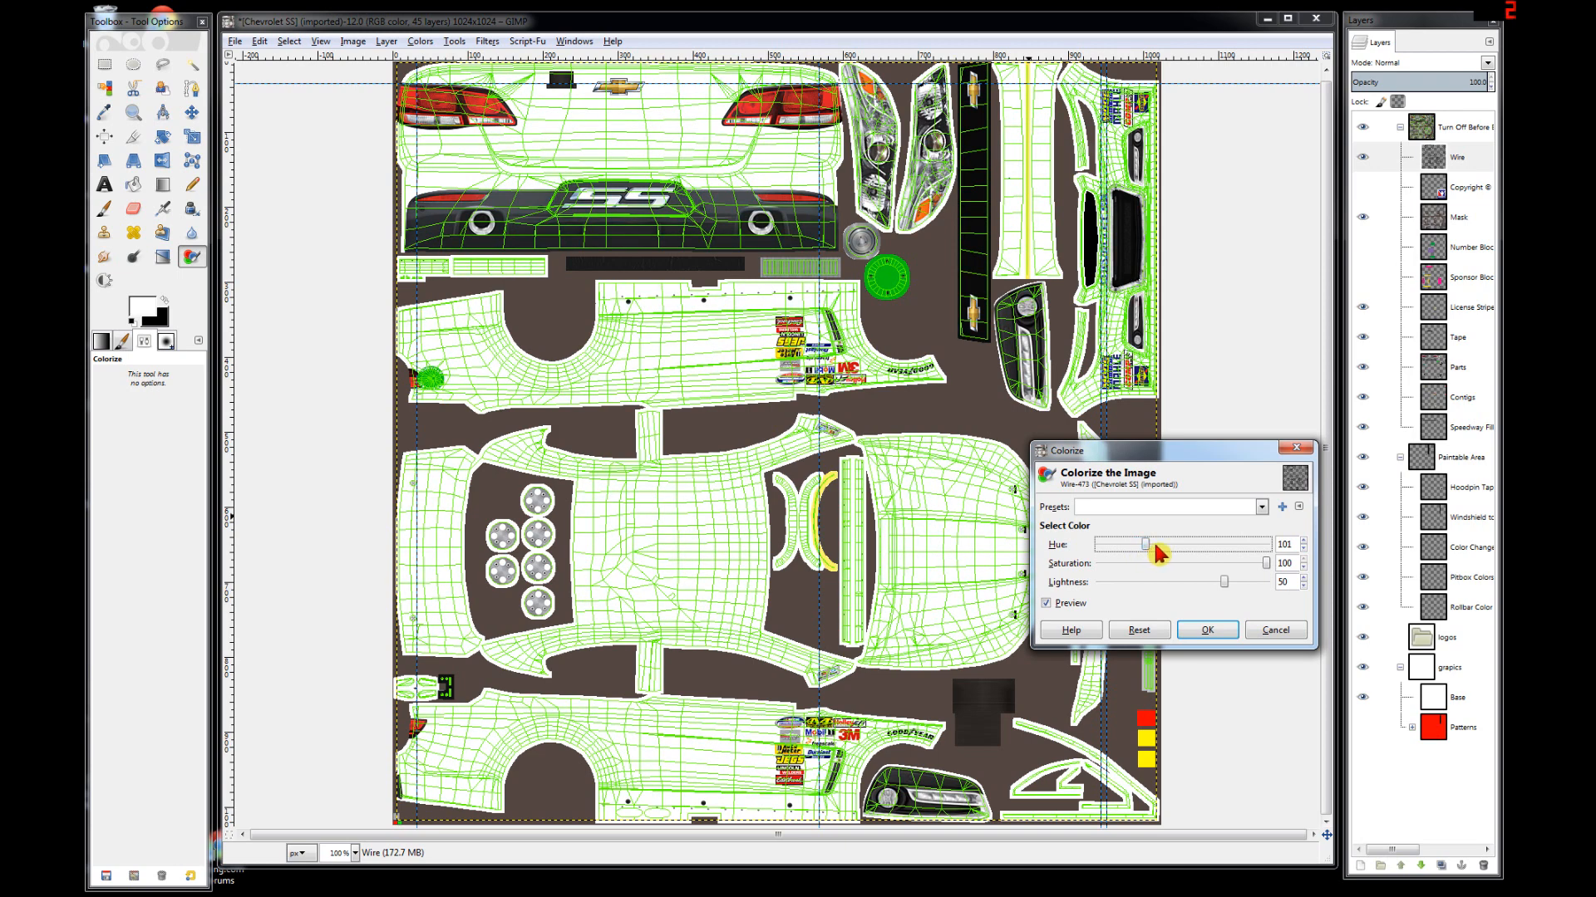
click(1209, 635)
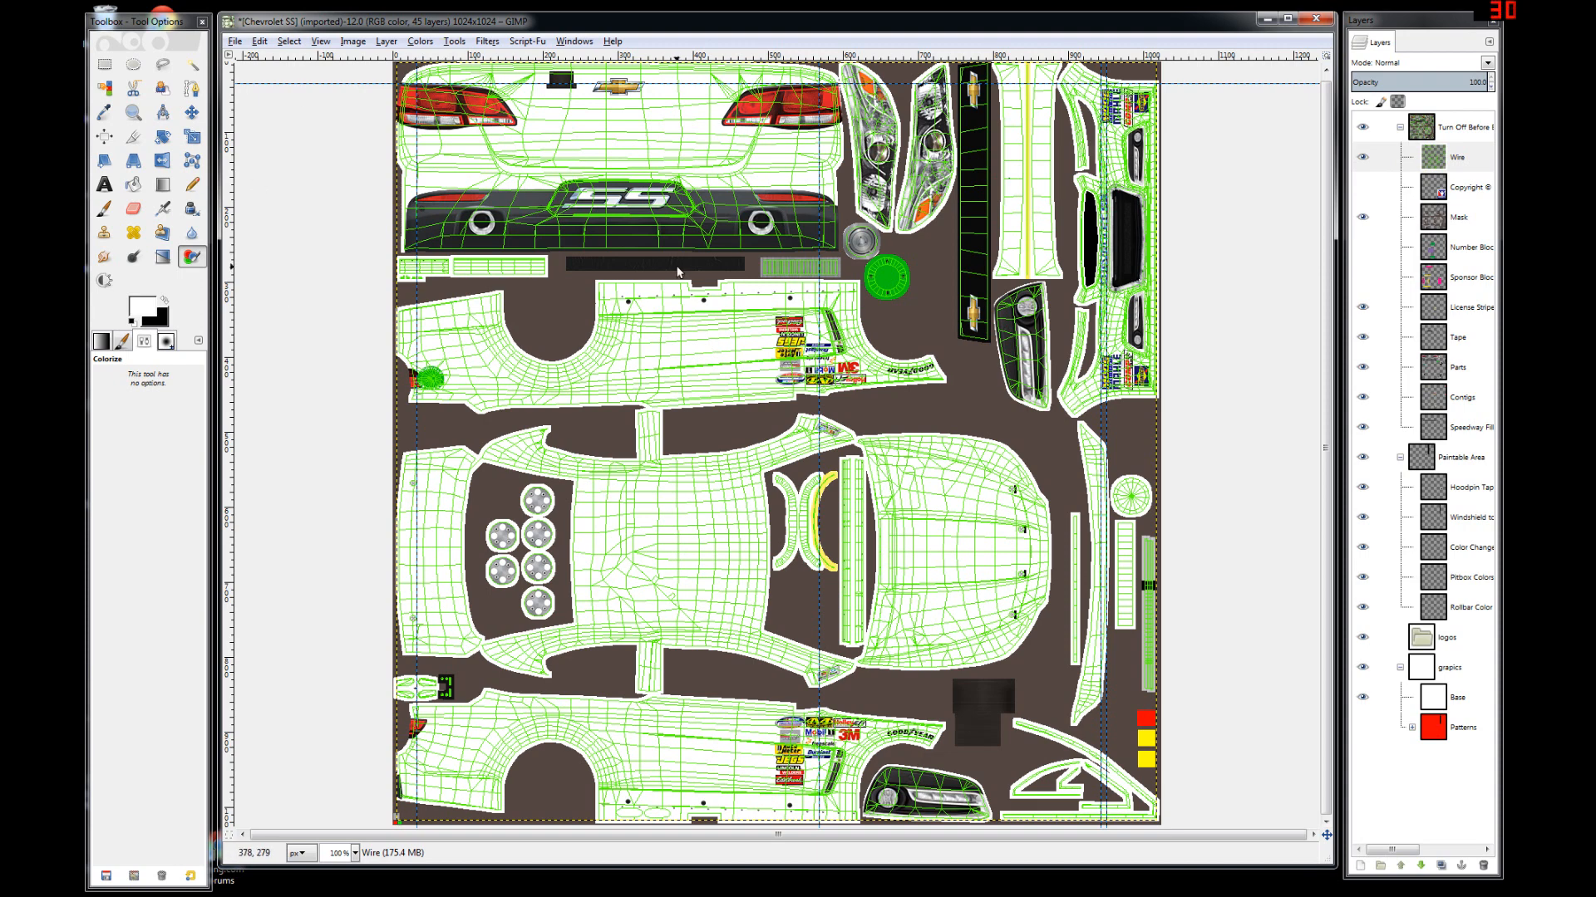
- Try selecting the Wire layer's lines with Alpha to Selection, and clear that selection
click(1478, 158)
right_click(1476, 158)
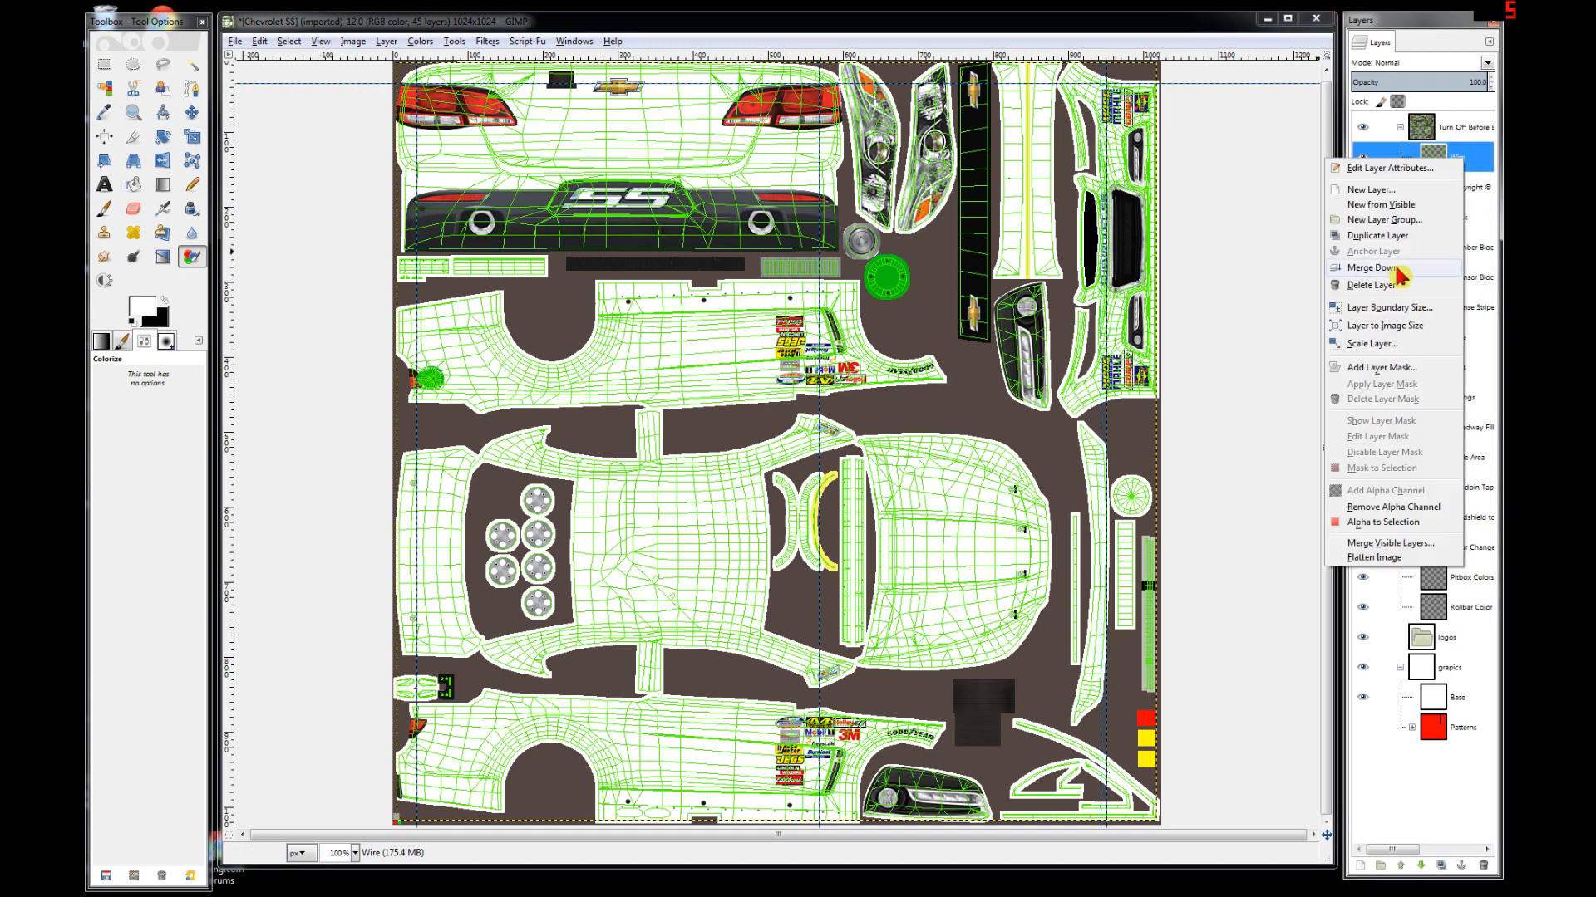
click(1372, 523)
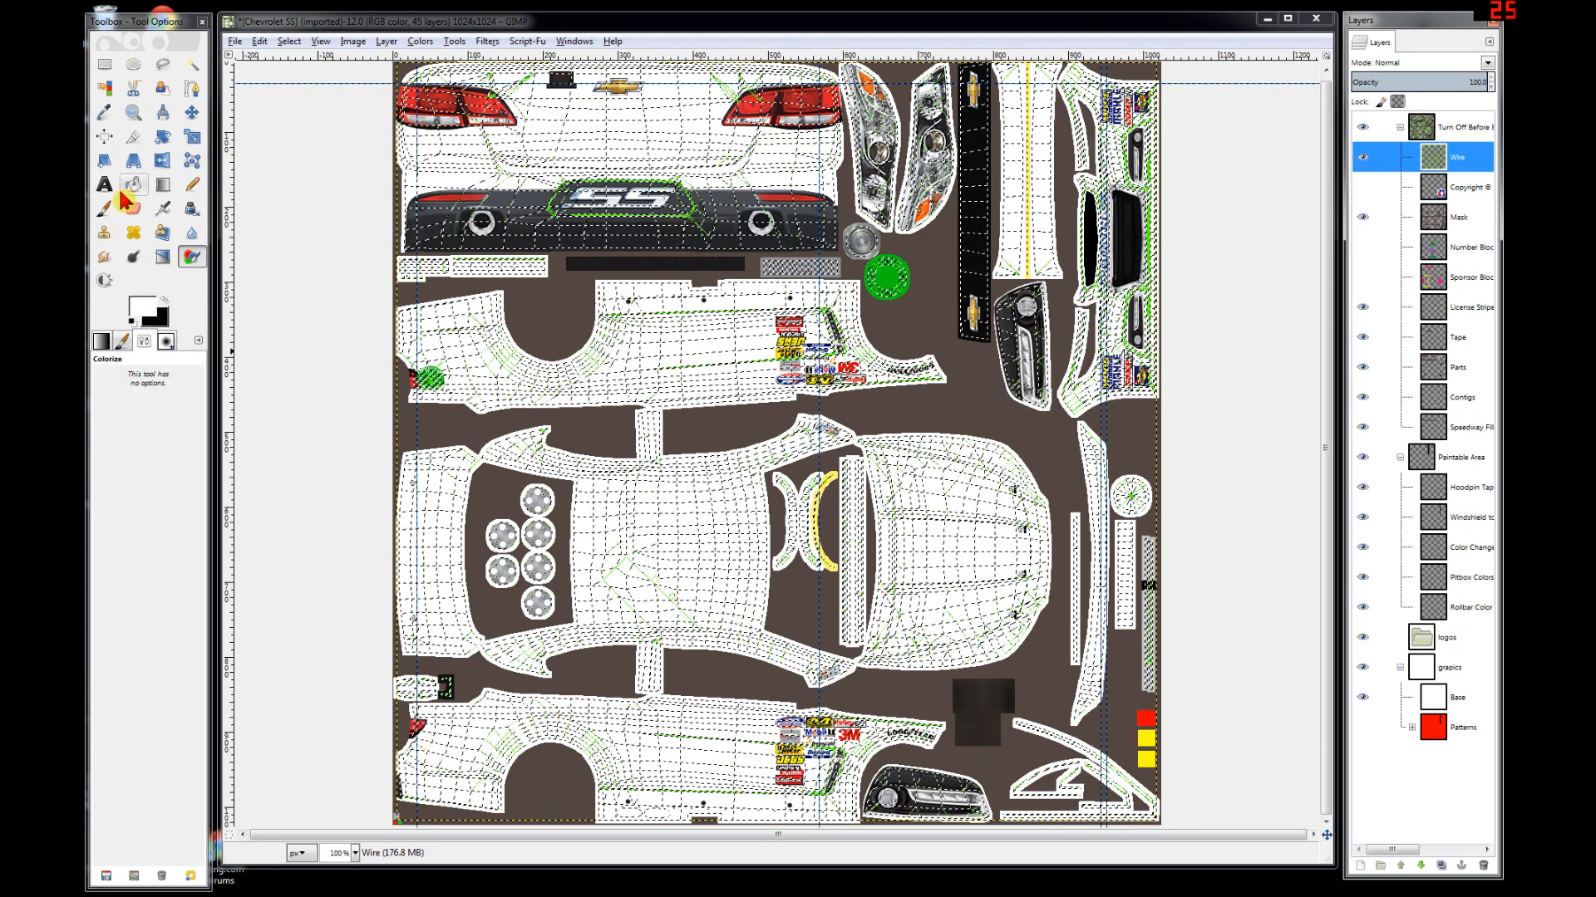
click(862, 27)
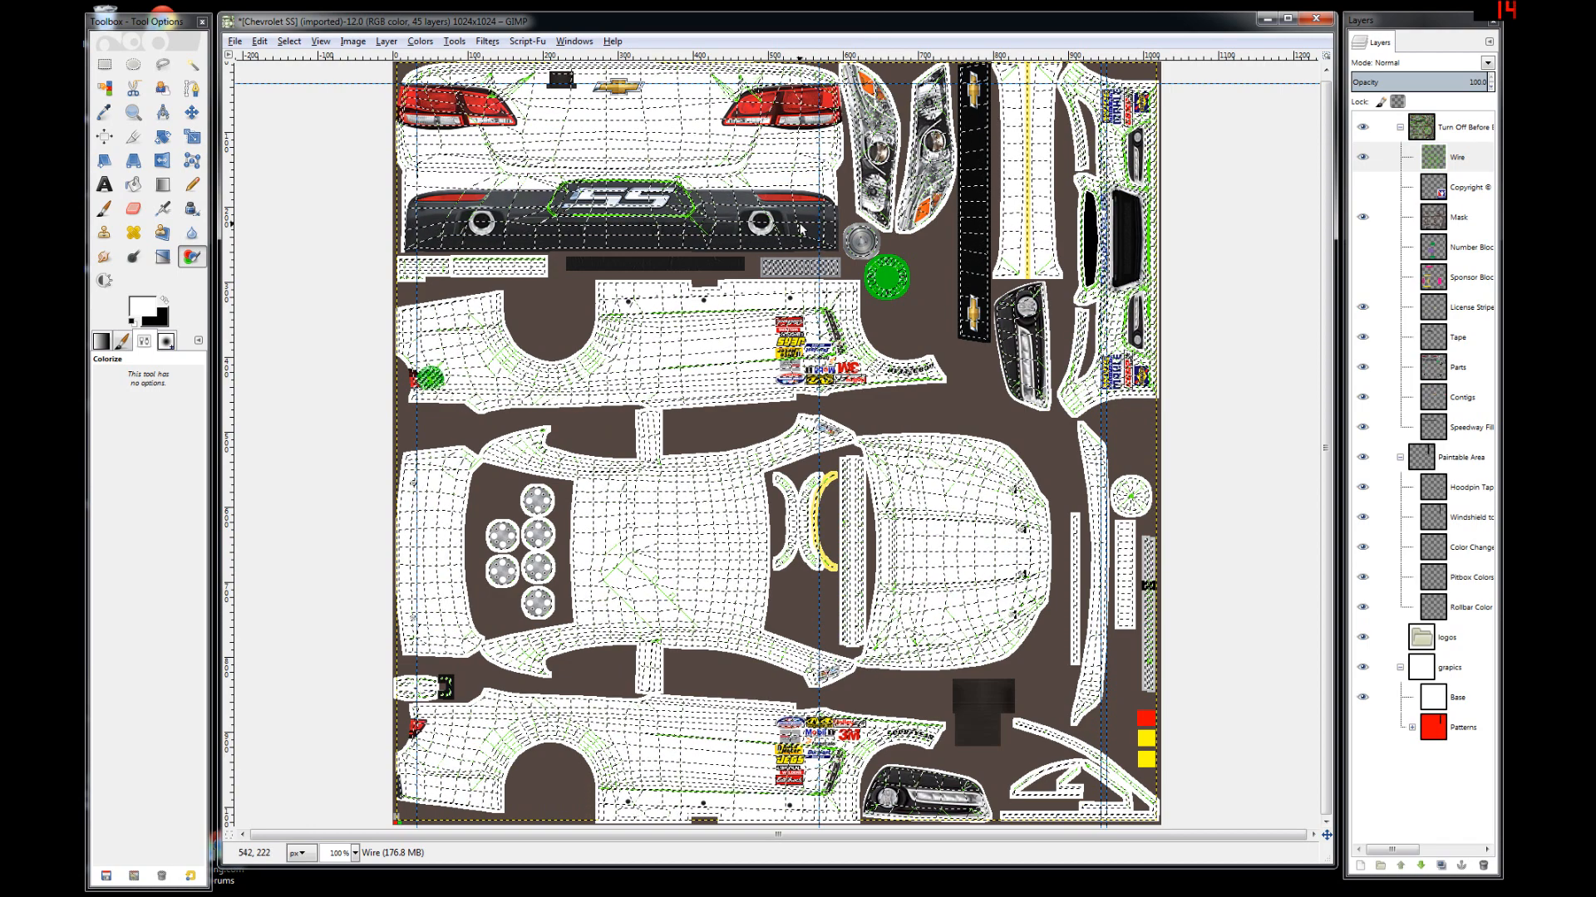
key(shift+ctrl+a)
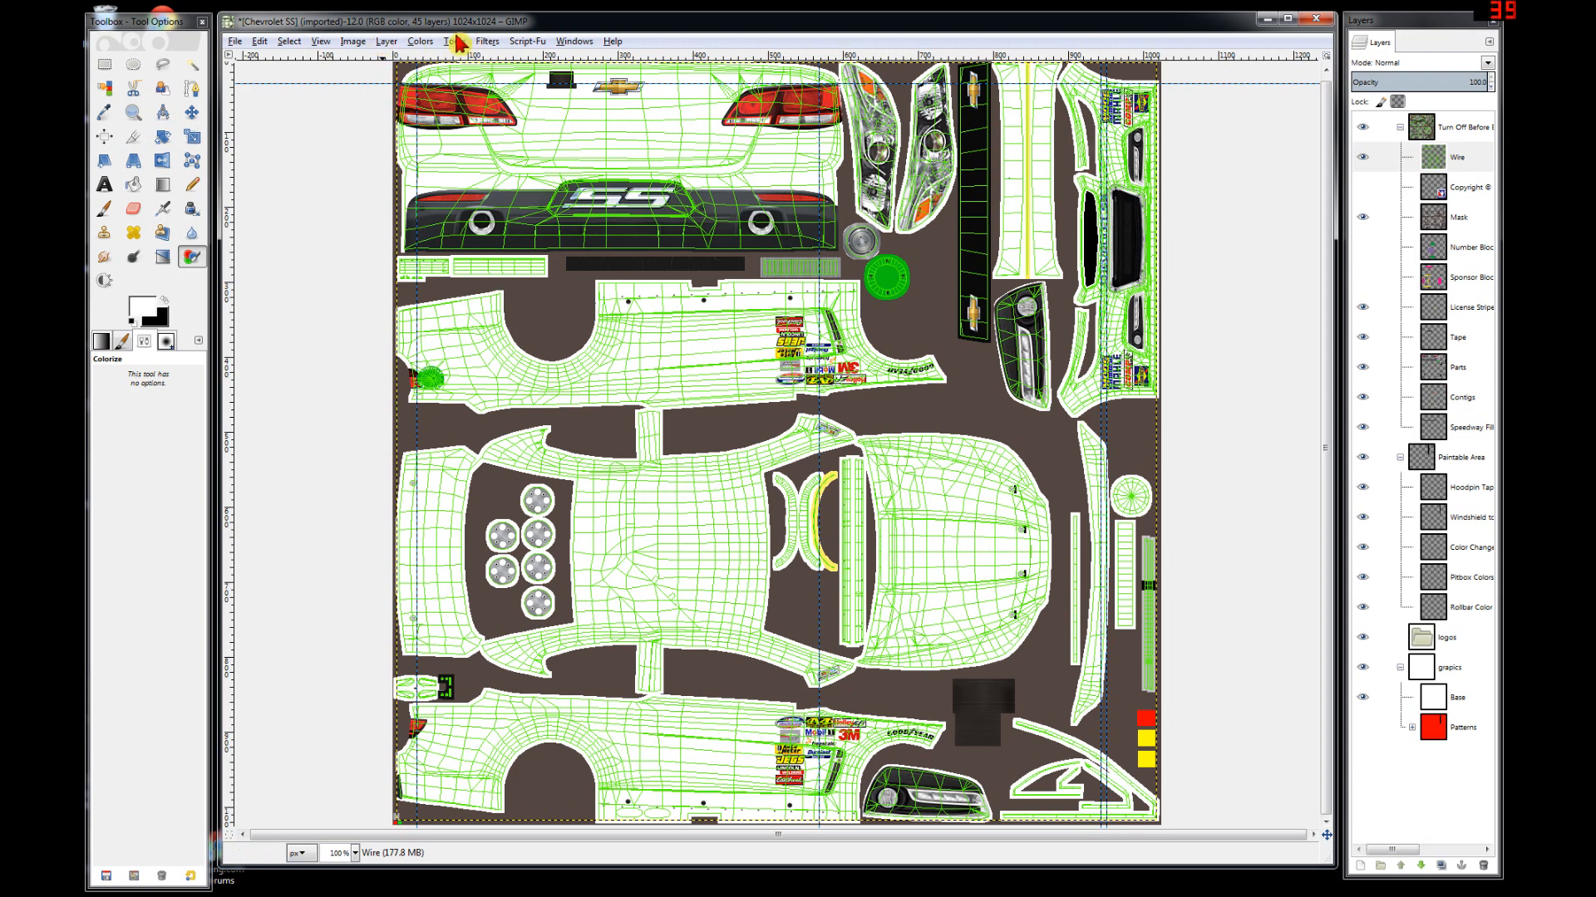
click(300, 44)
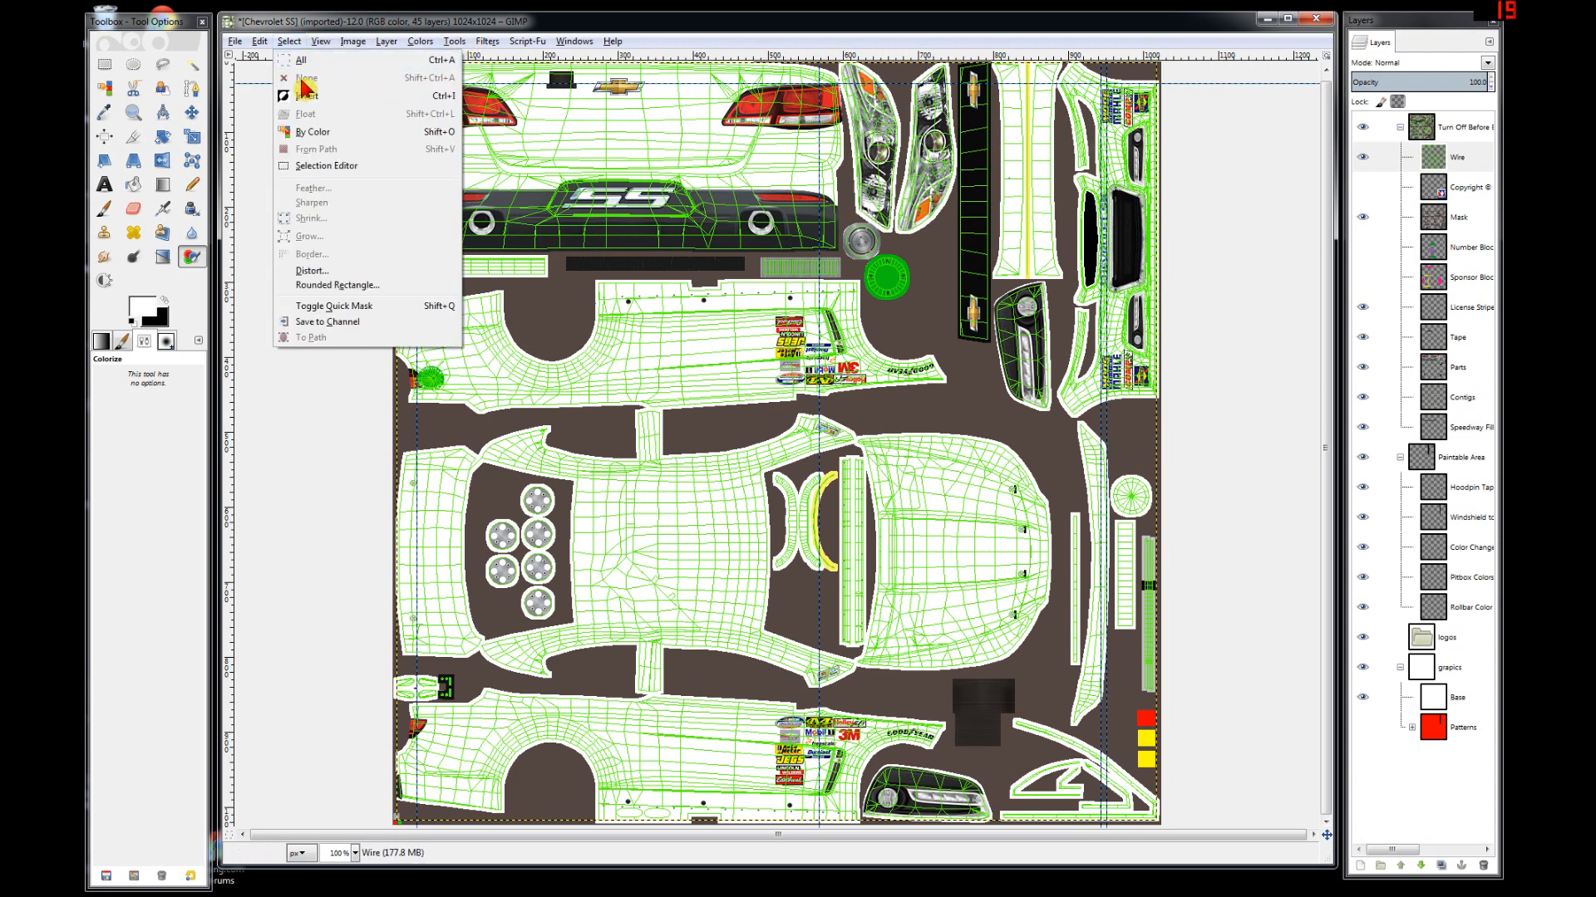
mouse_move(655, 37)
click(901, 95)
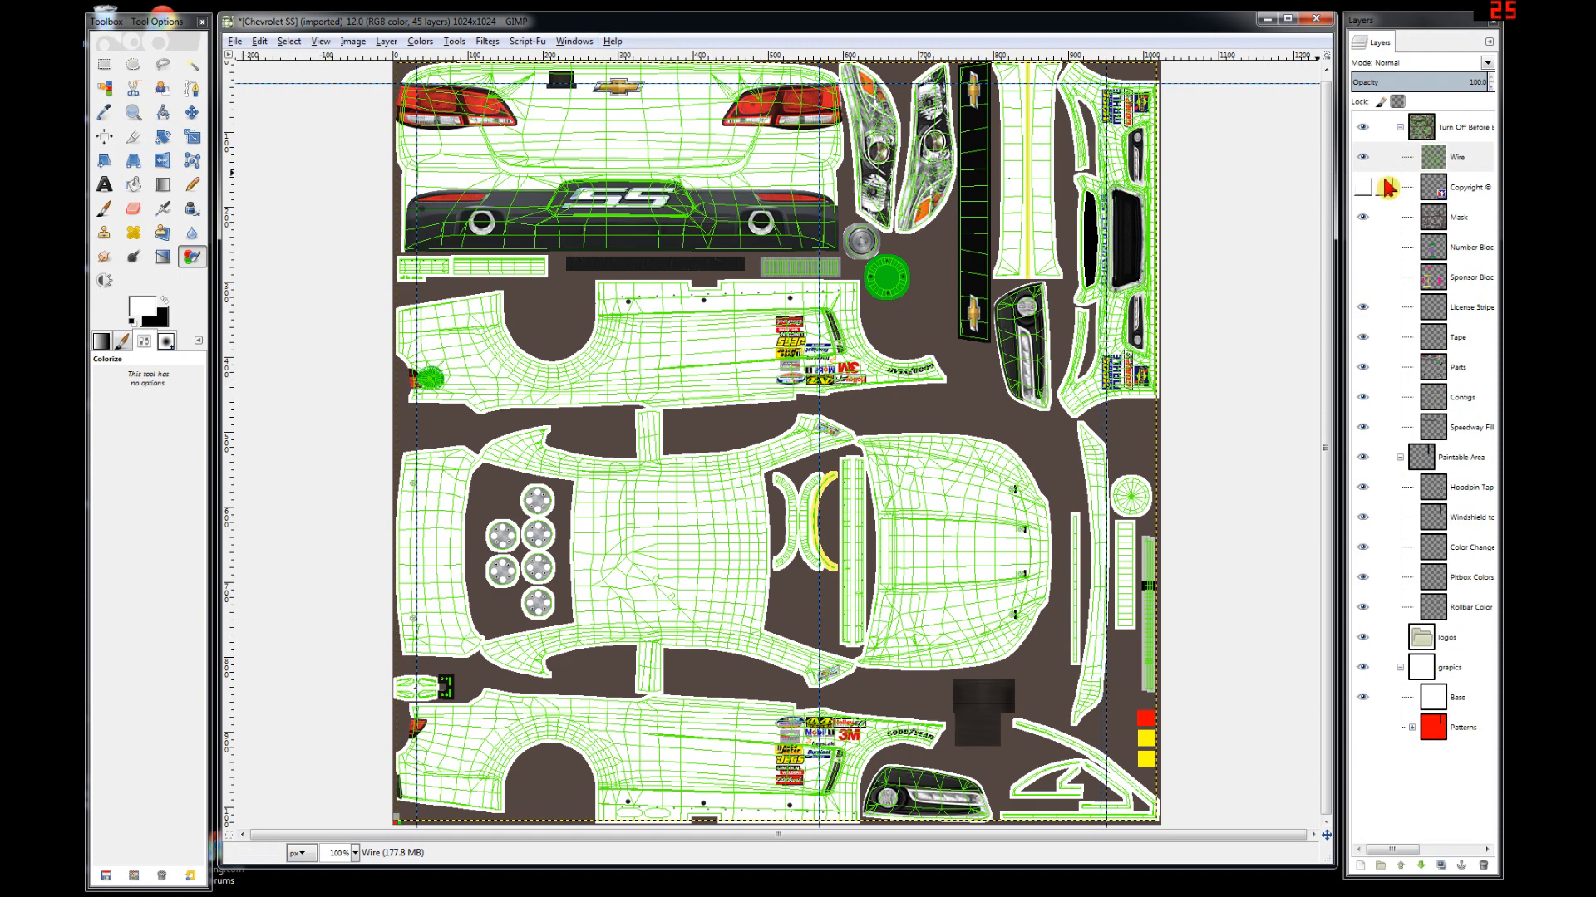
- Lower the Wire layer's opacity to about 24 percent
click(1458, 166)
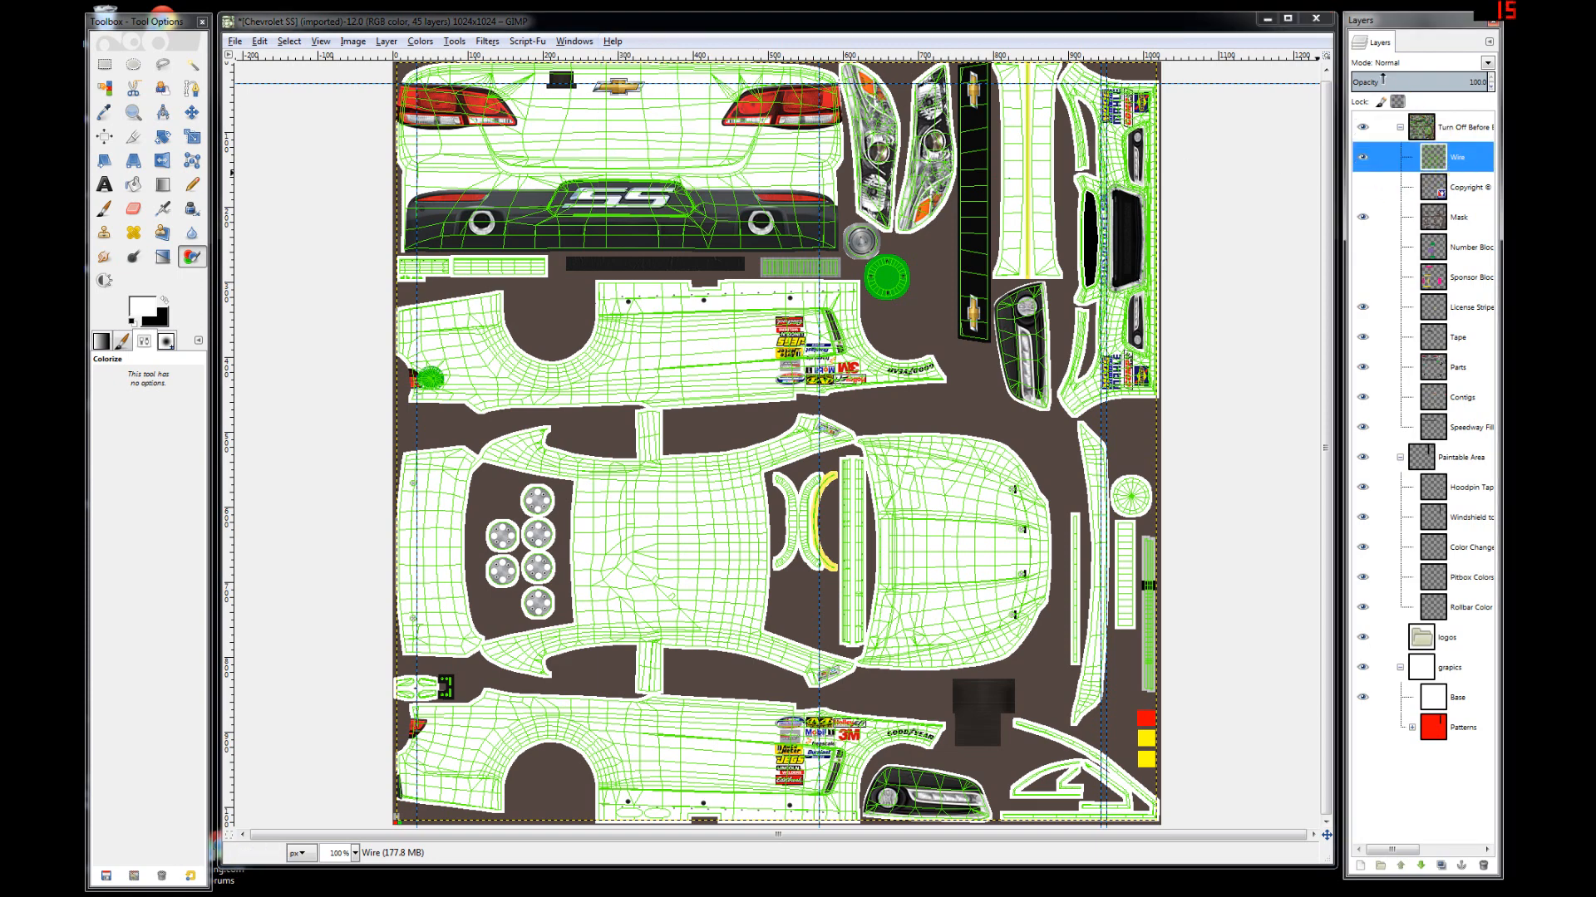
drag(1360, 78, 1390, 77)
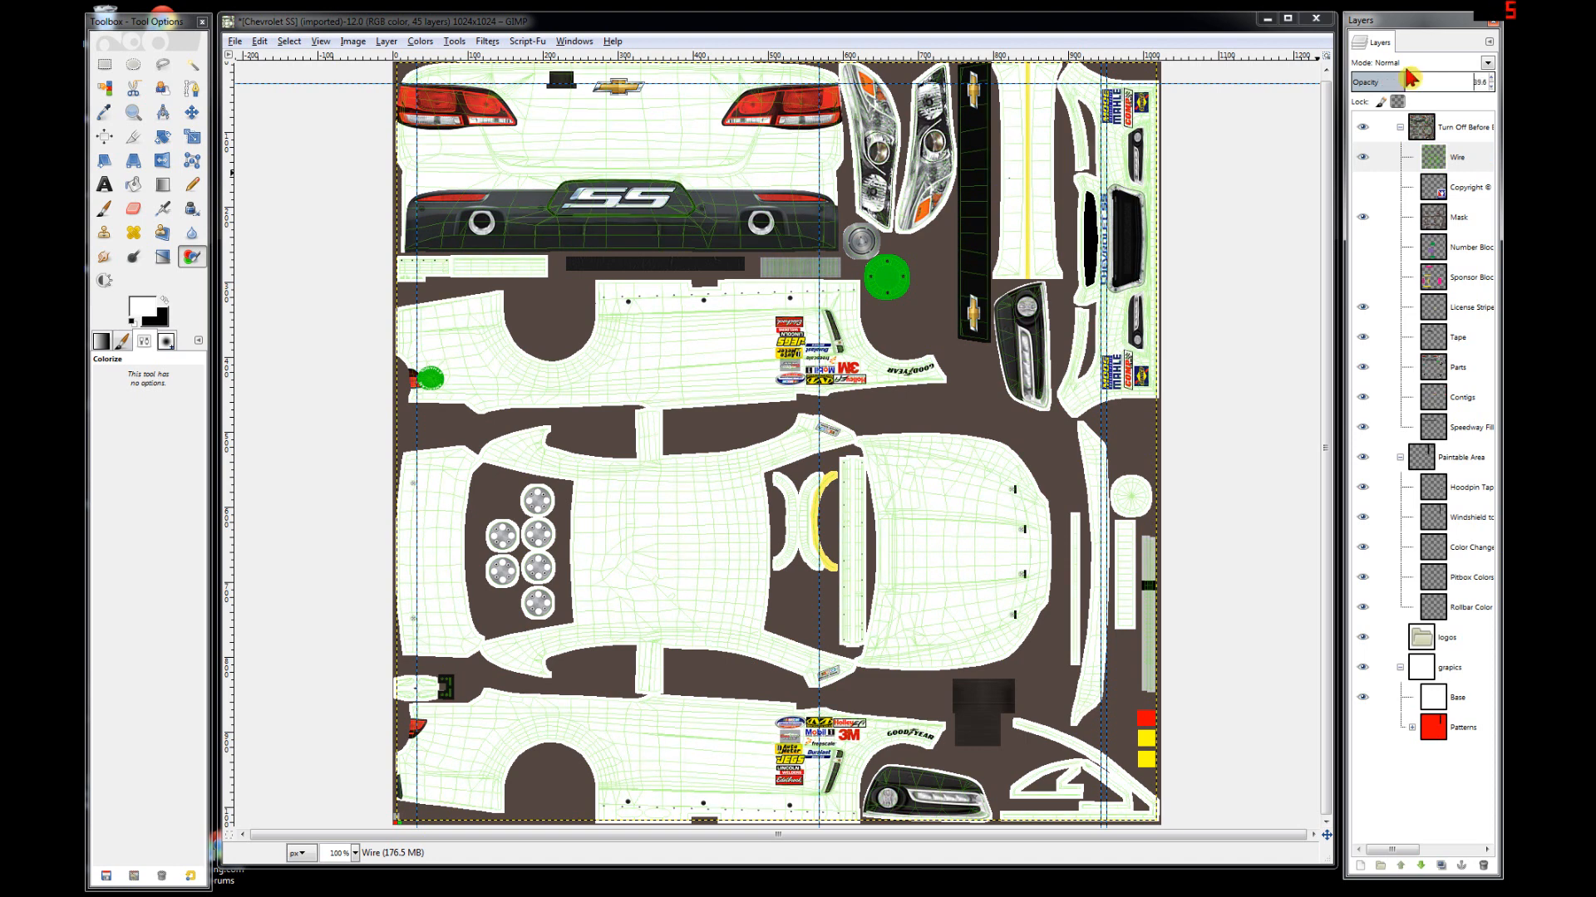
- On the Base layer, outline the part of the upper side panel above a long diagonal with a five-anchor path that crosses the wheel cutout
click(1465, 698)
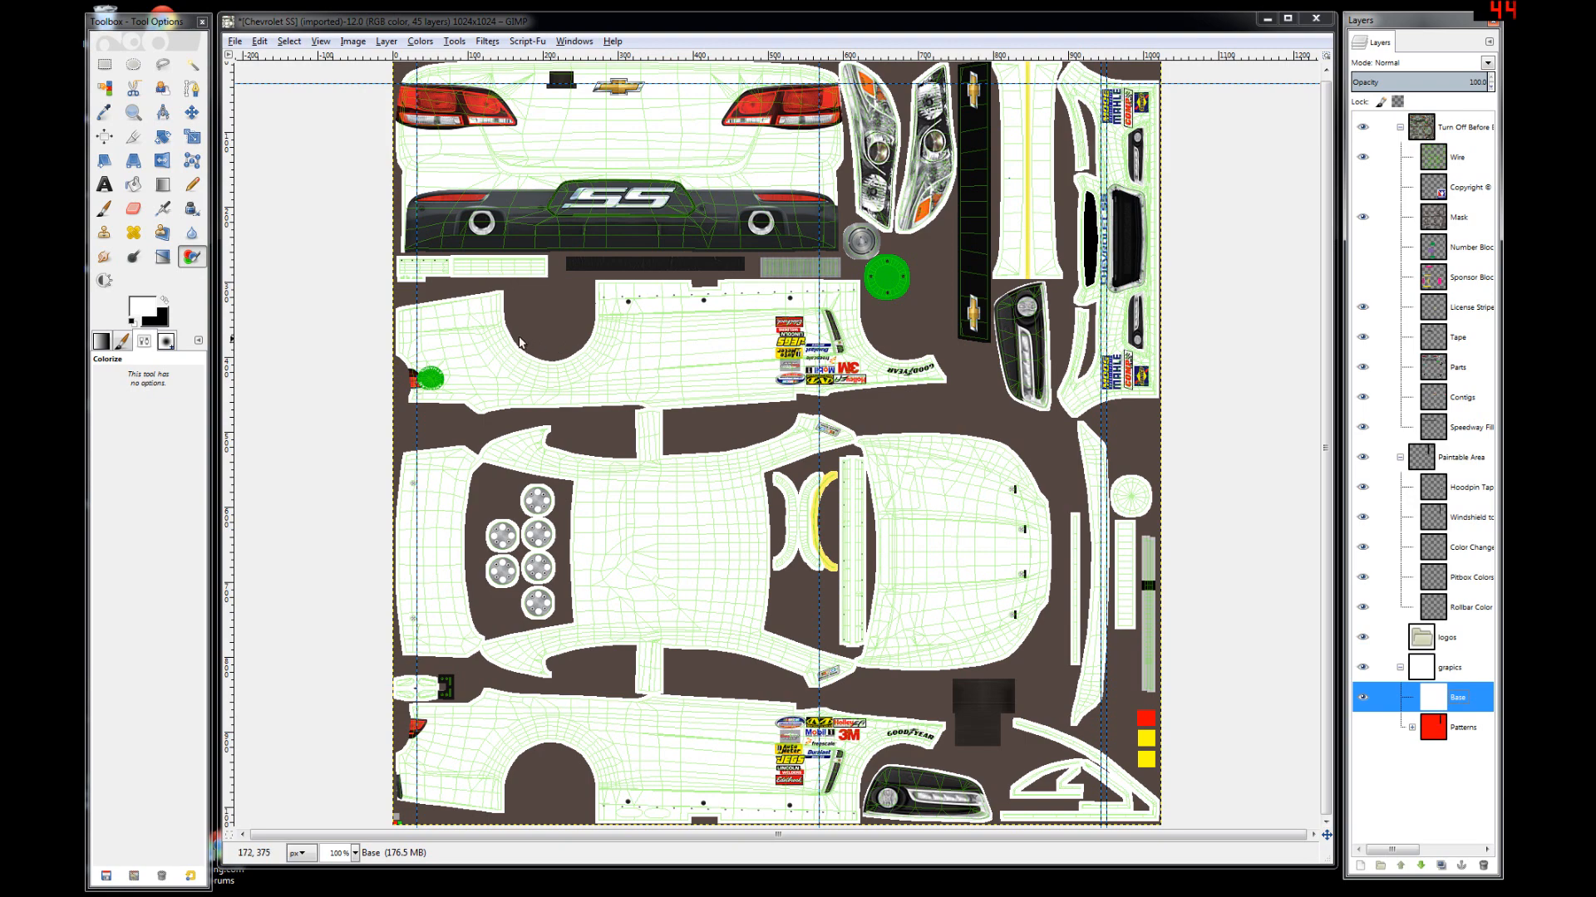
click(193, 90)
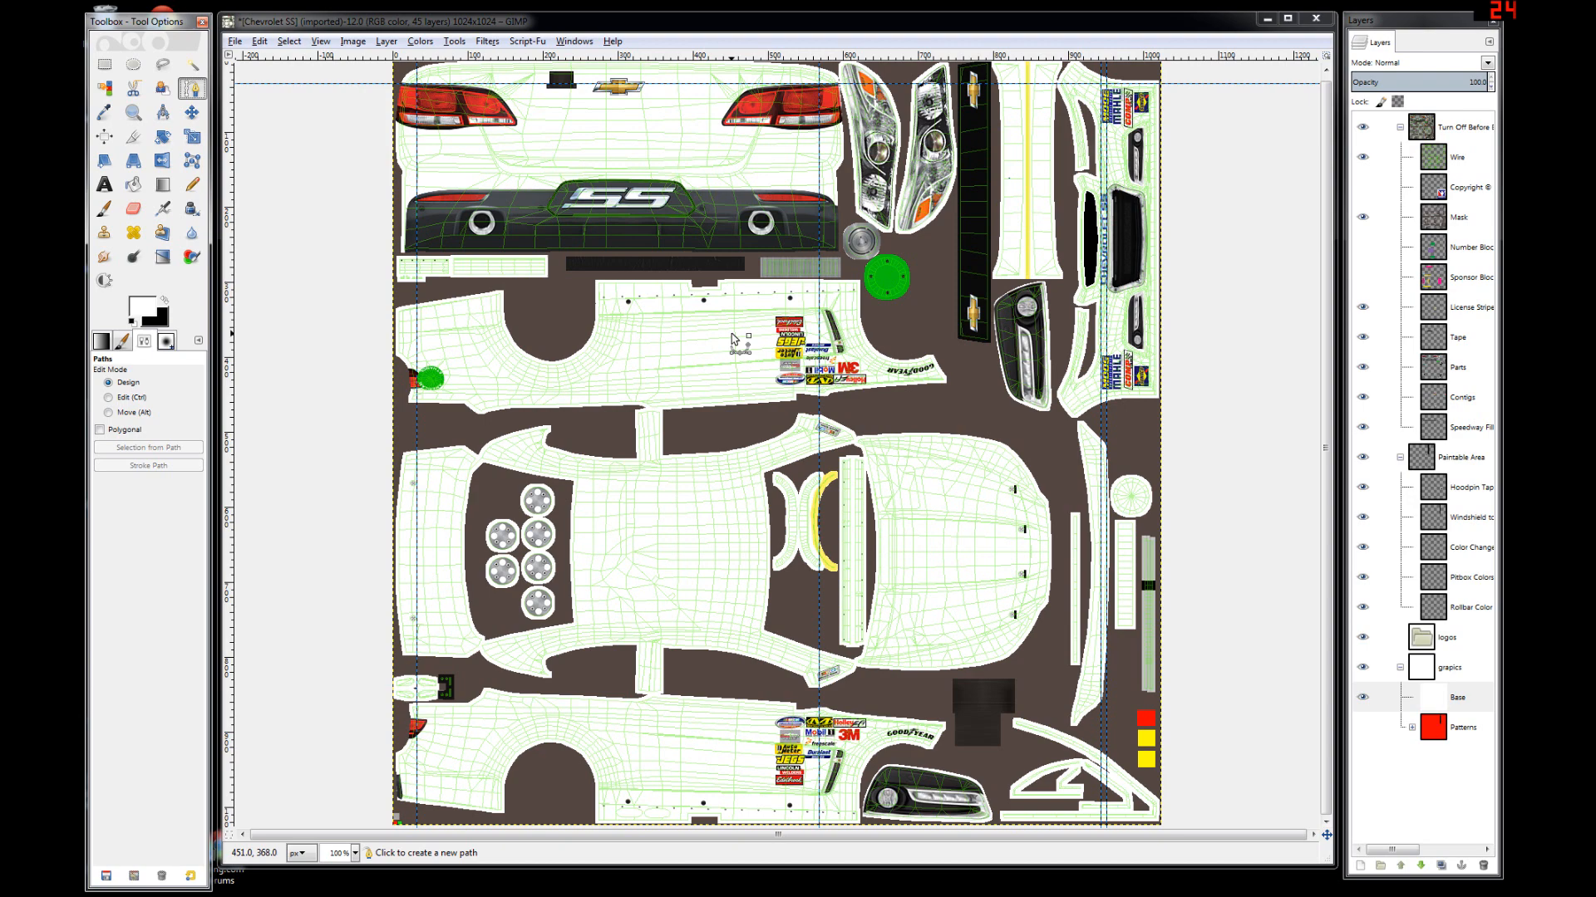
scroll(798, 318, up, 3)
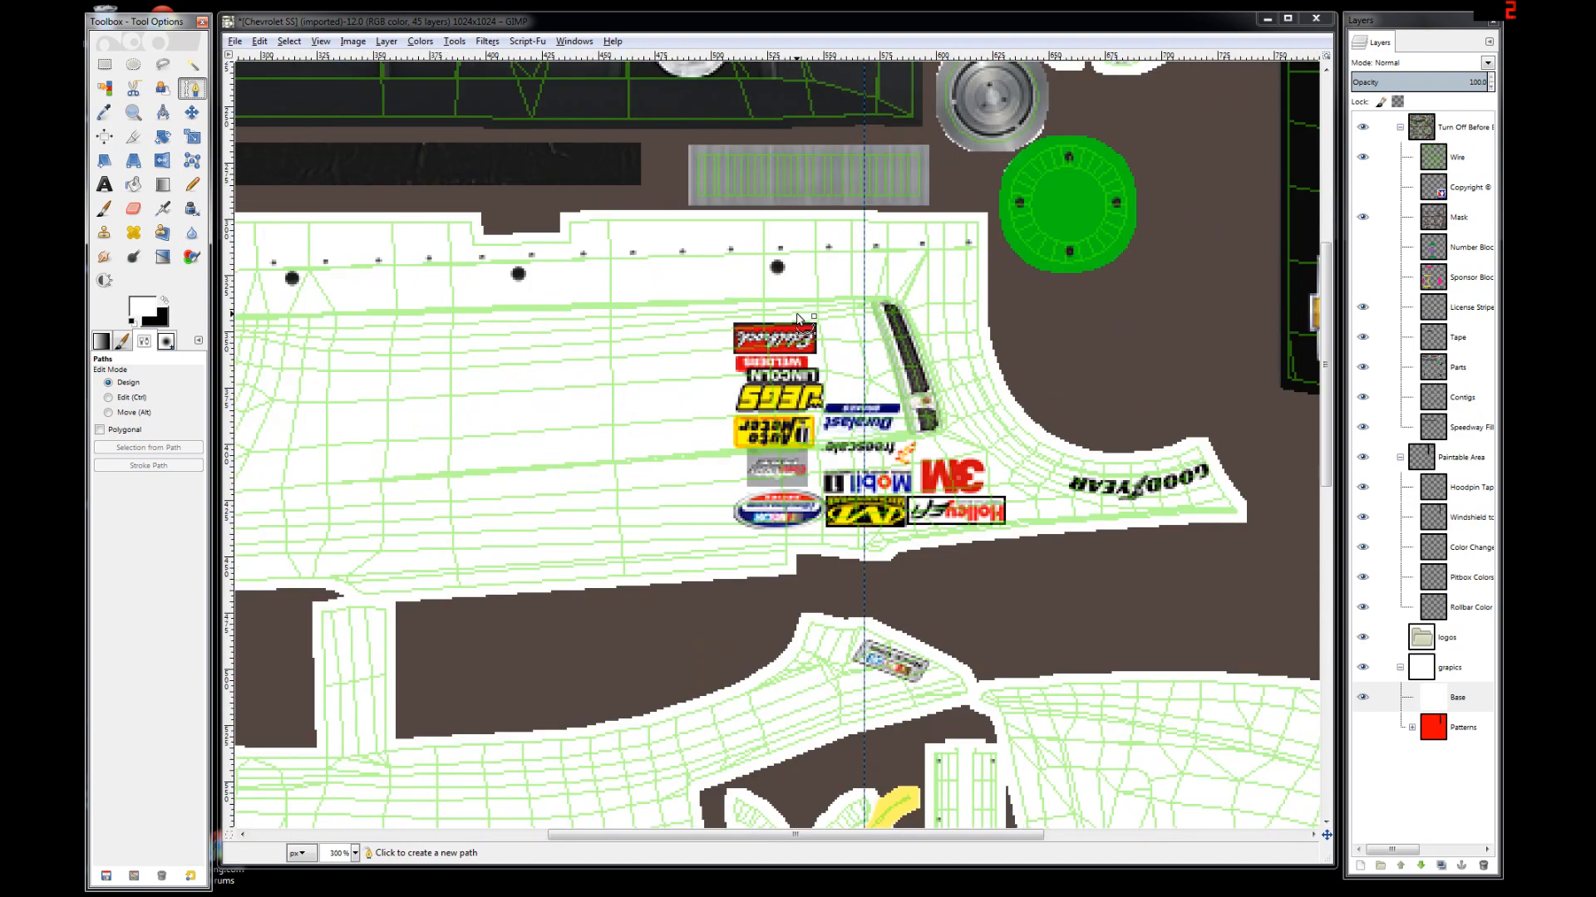
scroll(798, 318, down, 1)
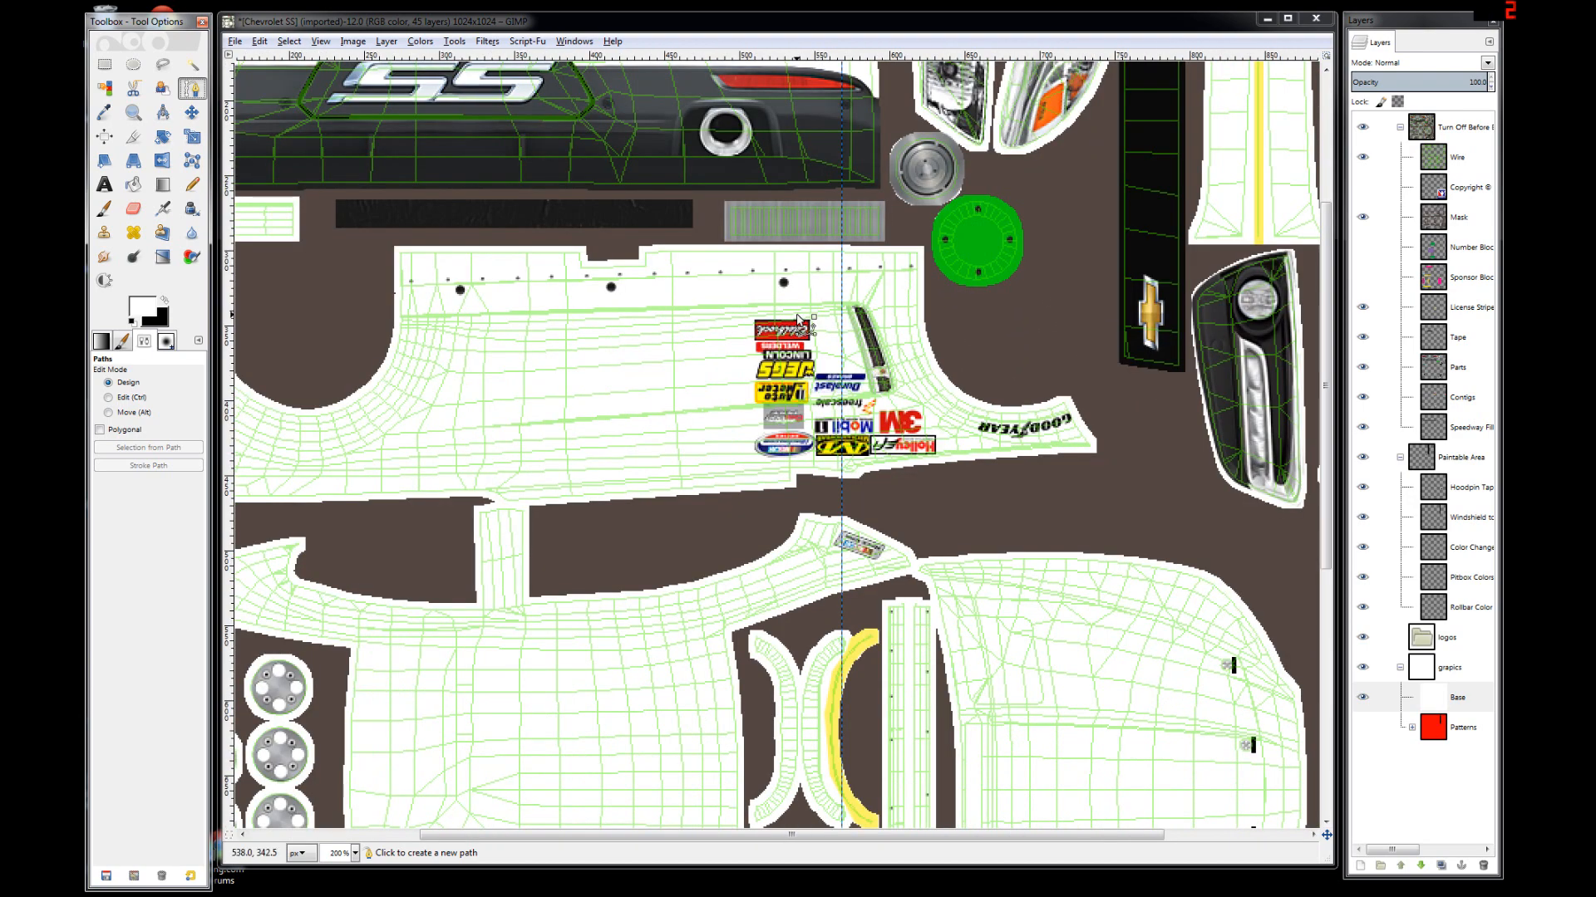
click(925, 256)
click(467, 477)
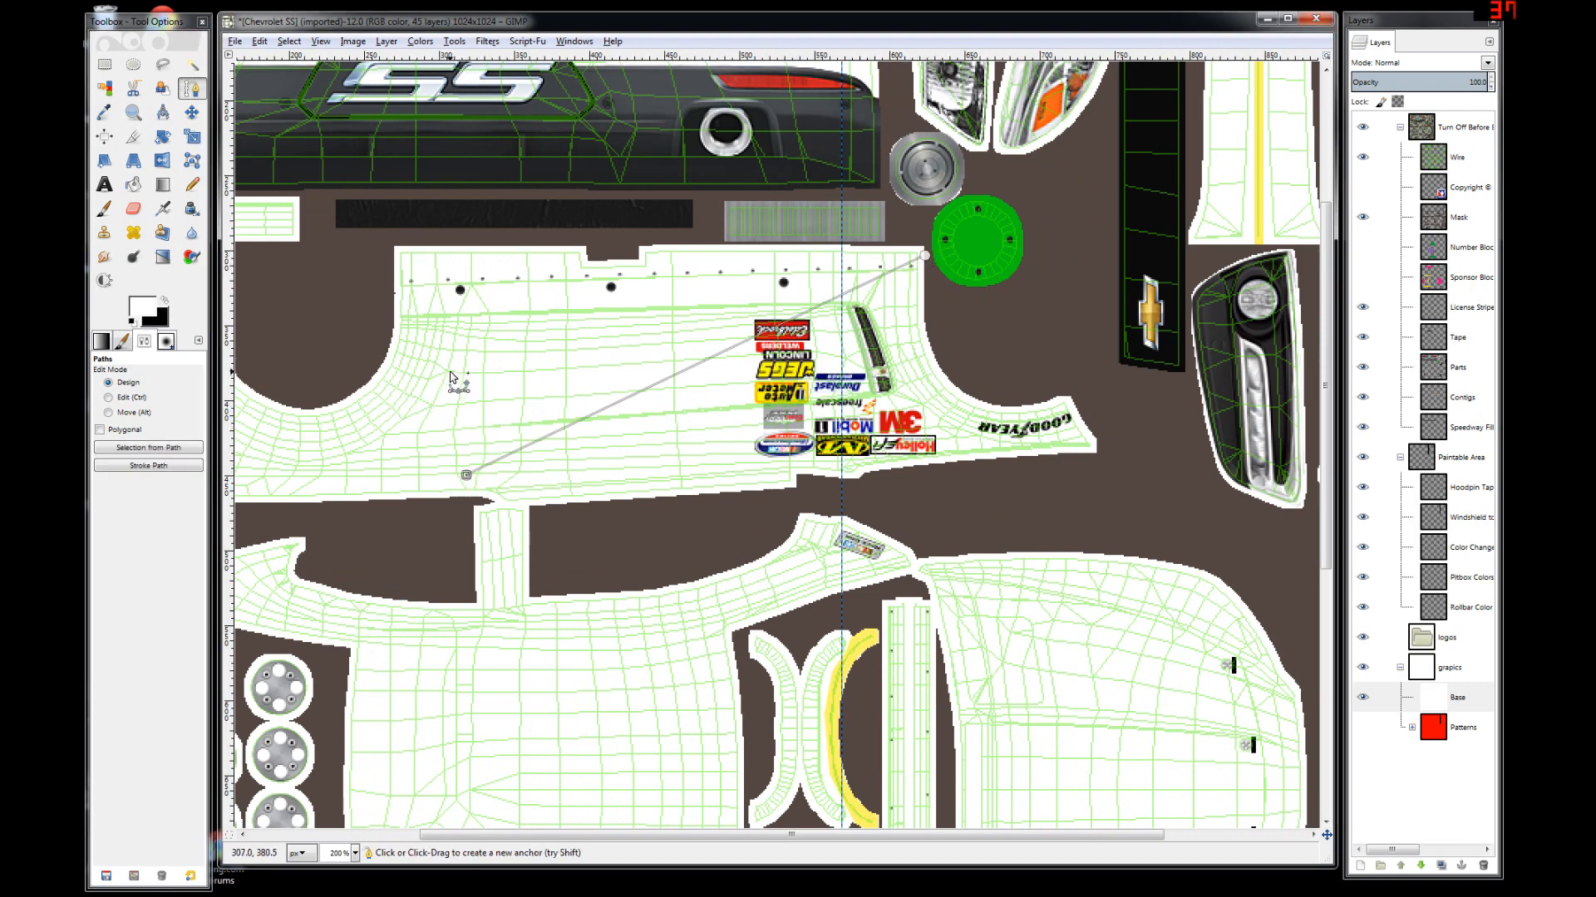
click(354, 336)
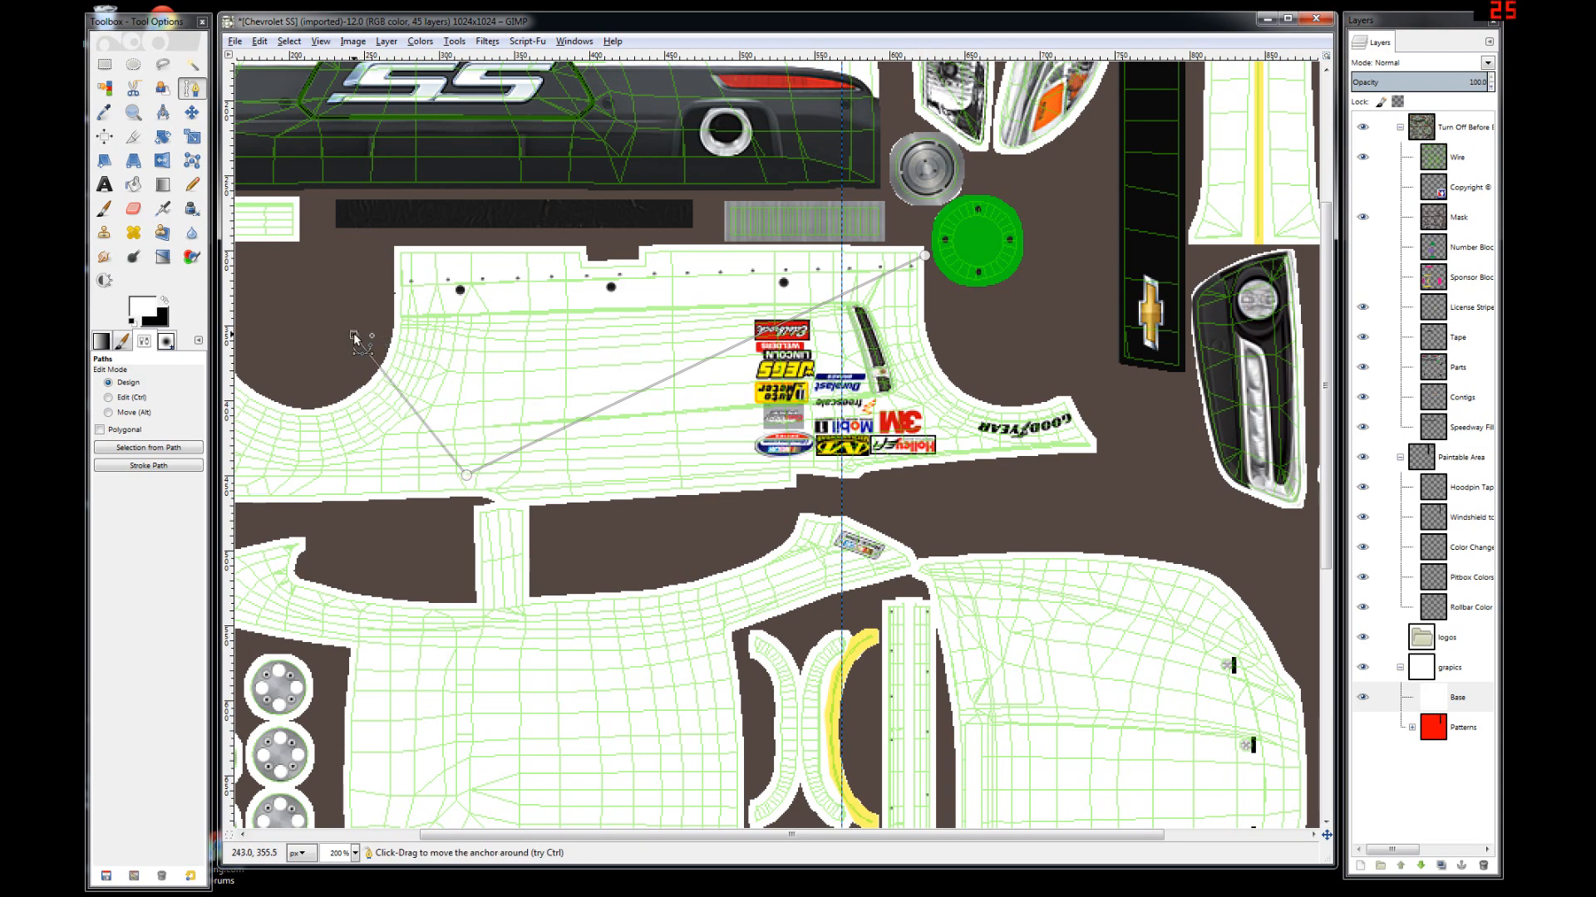
click(354, 235)
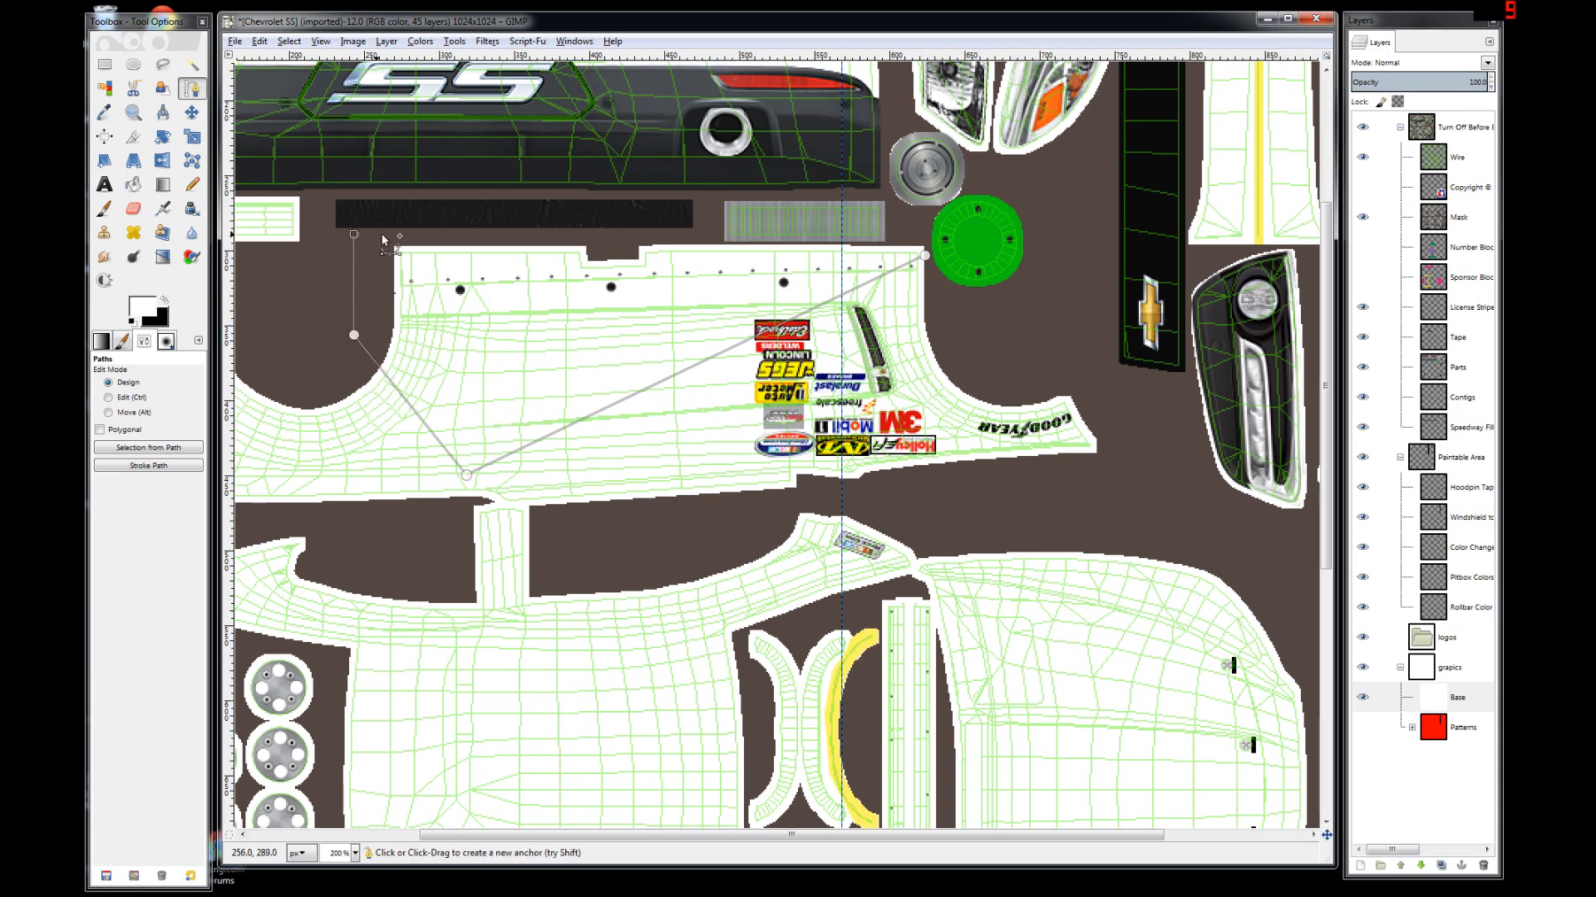
click(916, 235)
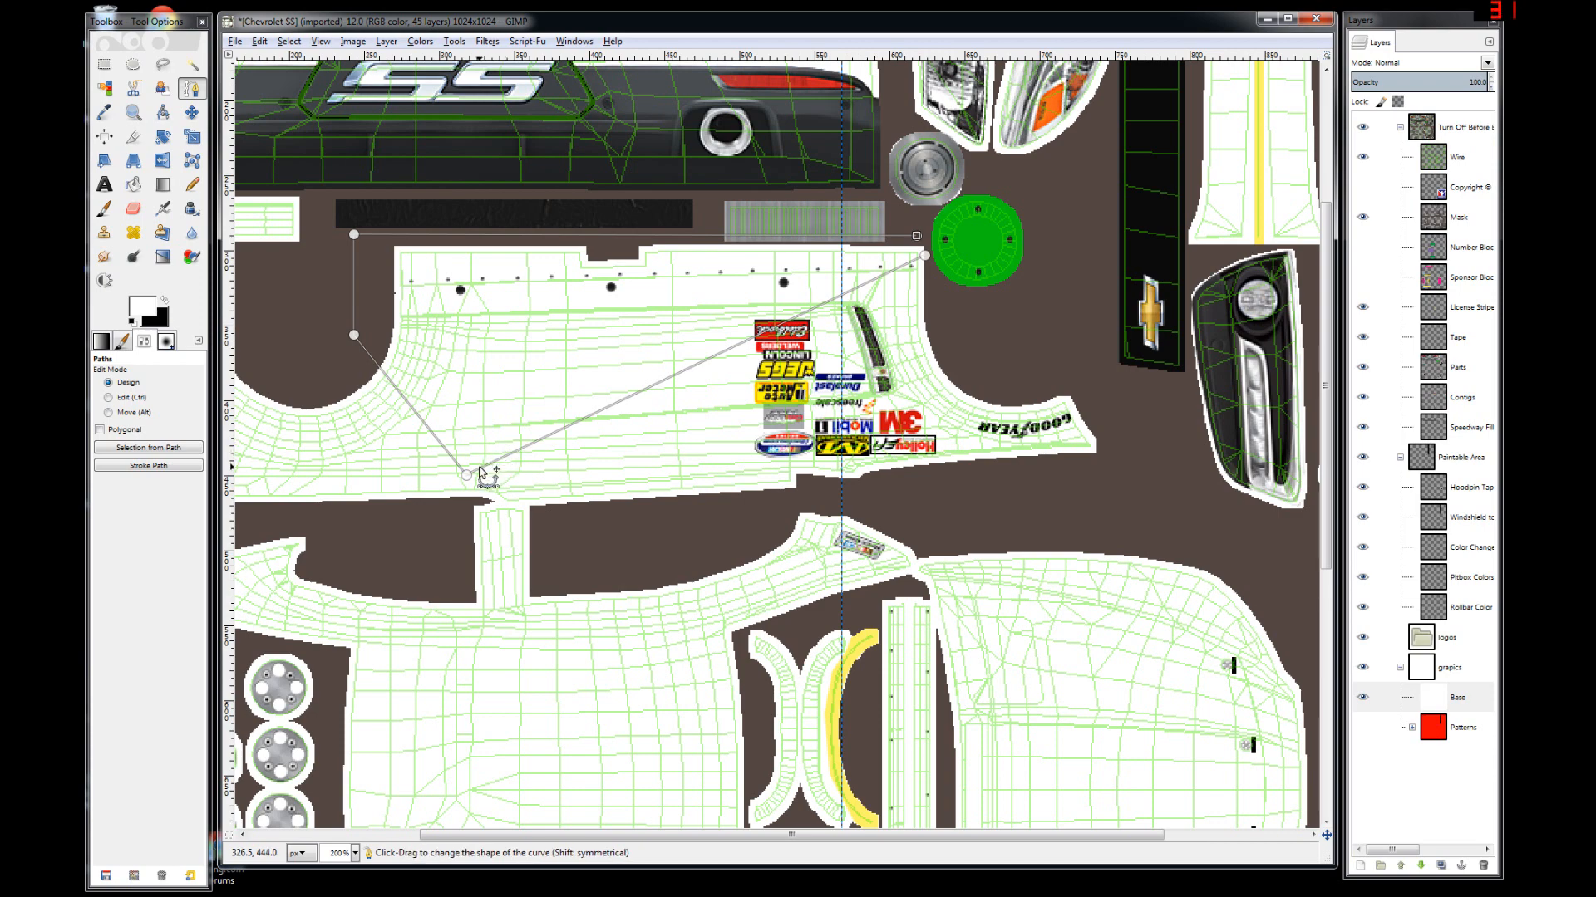
- Try bending the path's long diagonal segment beside the sponsor decals, and undo the bend
drag(691, 373, 736, 328)
key(ctrl)
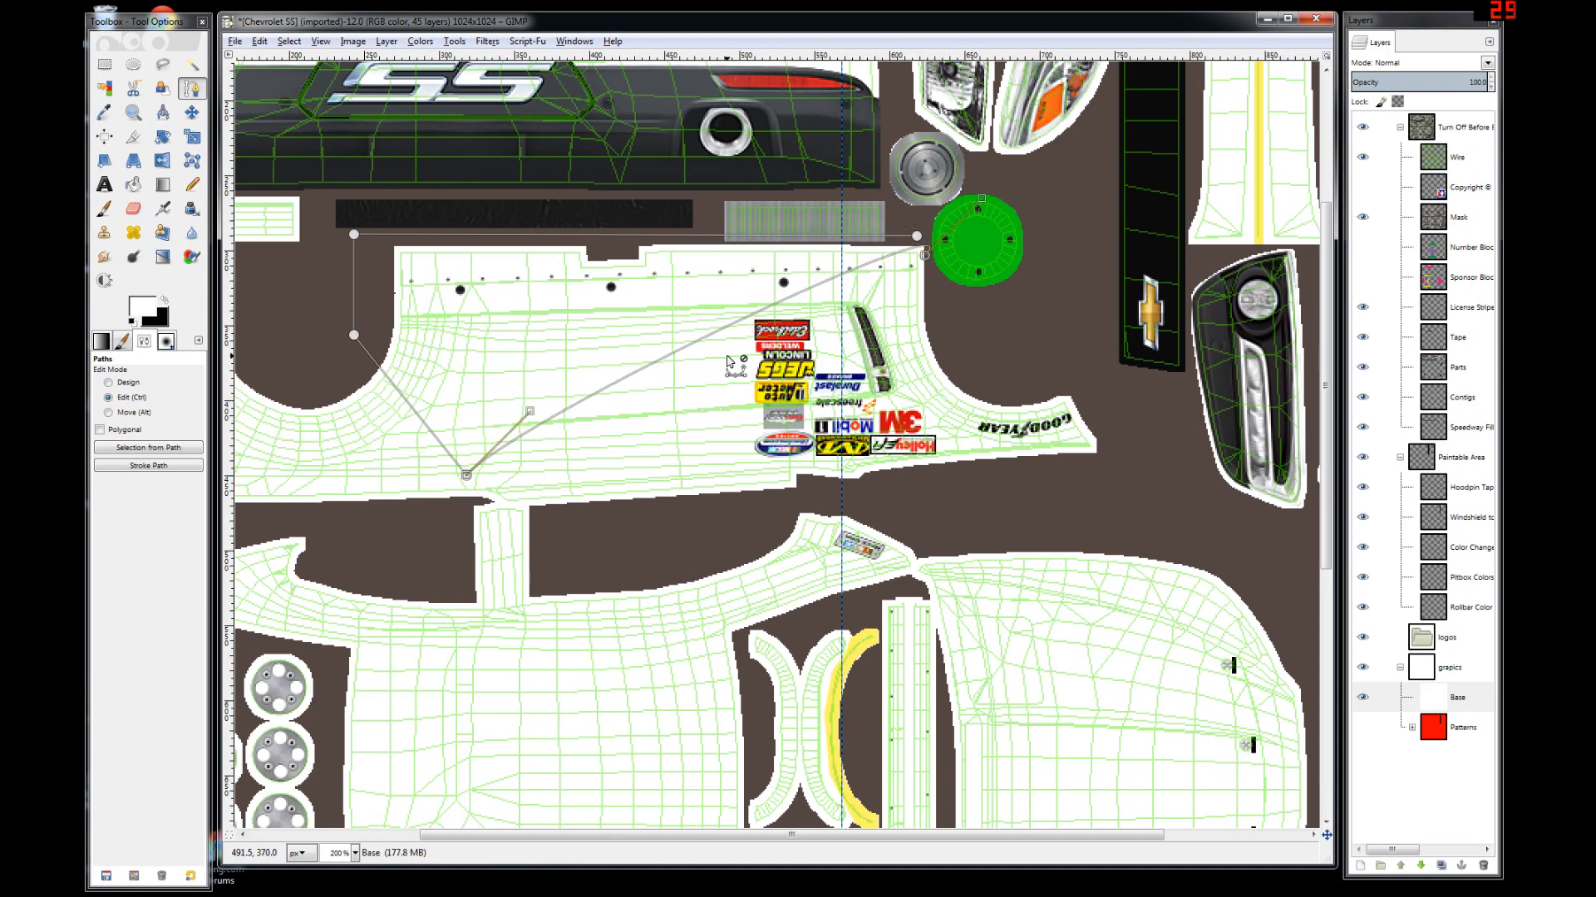
key(ctrl+z)
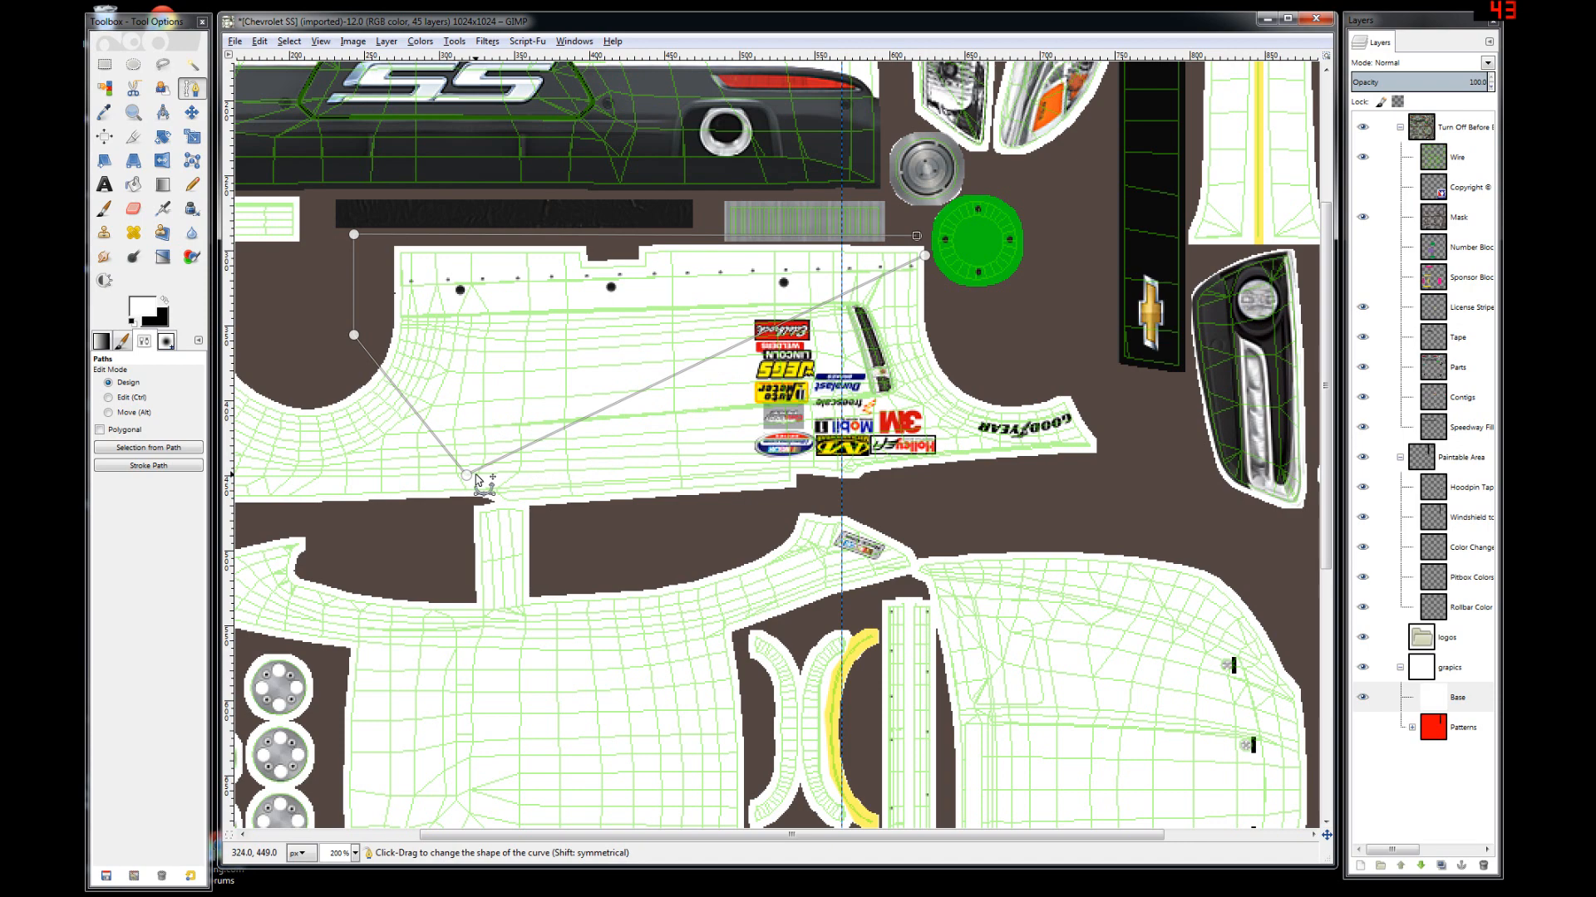
- Bend the path's long diagonal into a sweeping curve, move the wheel-cutout anchor outward and curve the segment leading to it
drag(477, 478, 447, 427)
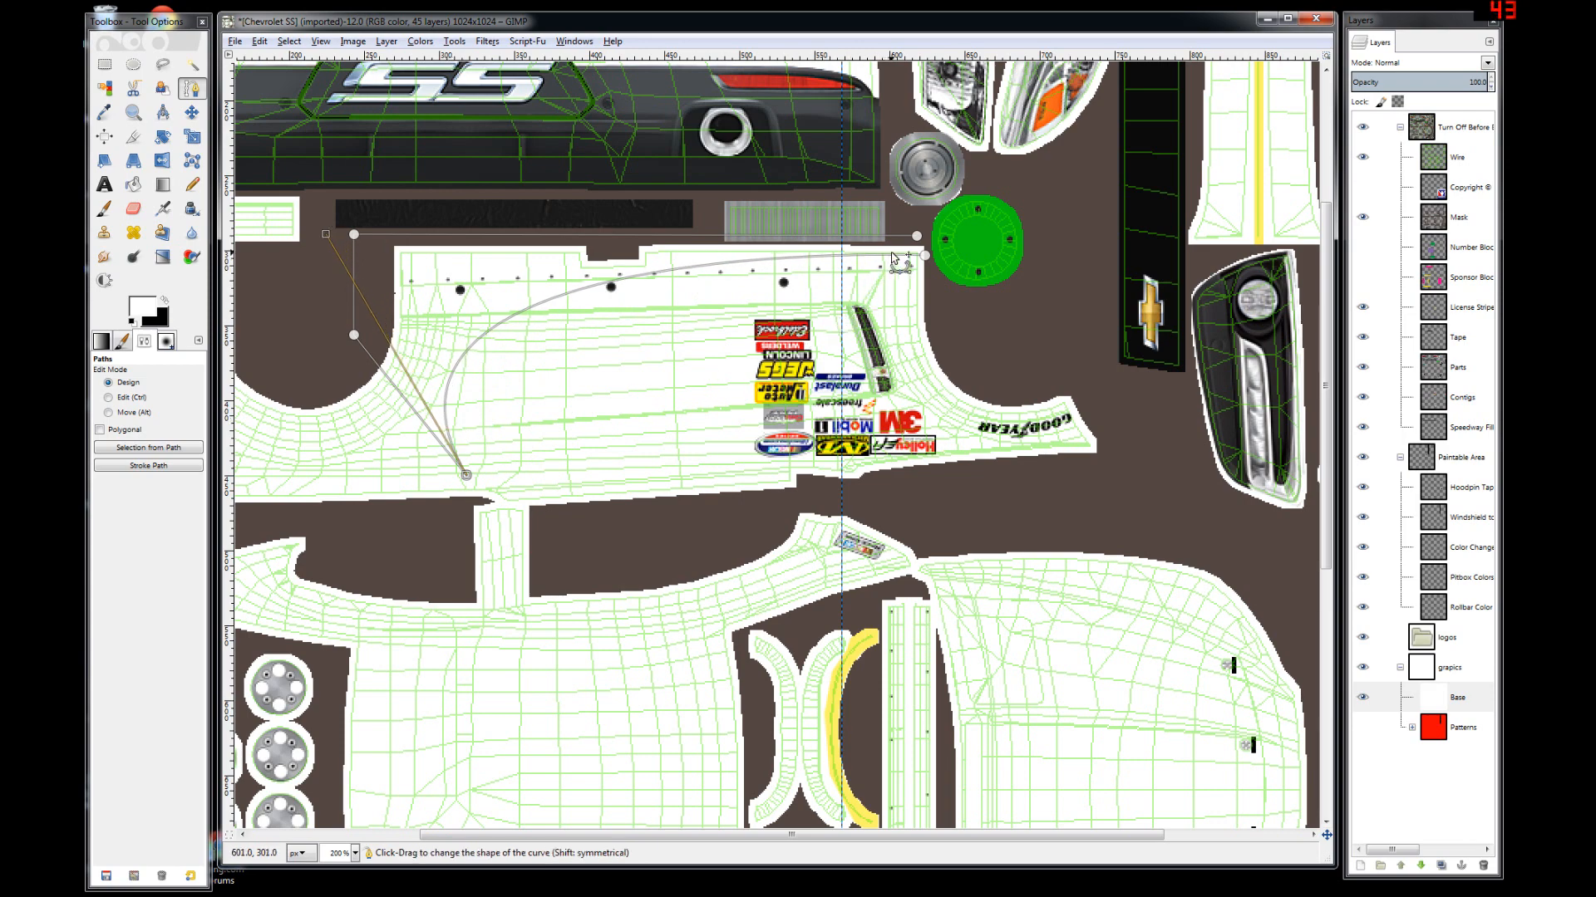
drag(892, 260, 821, 291)
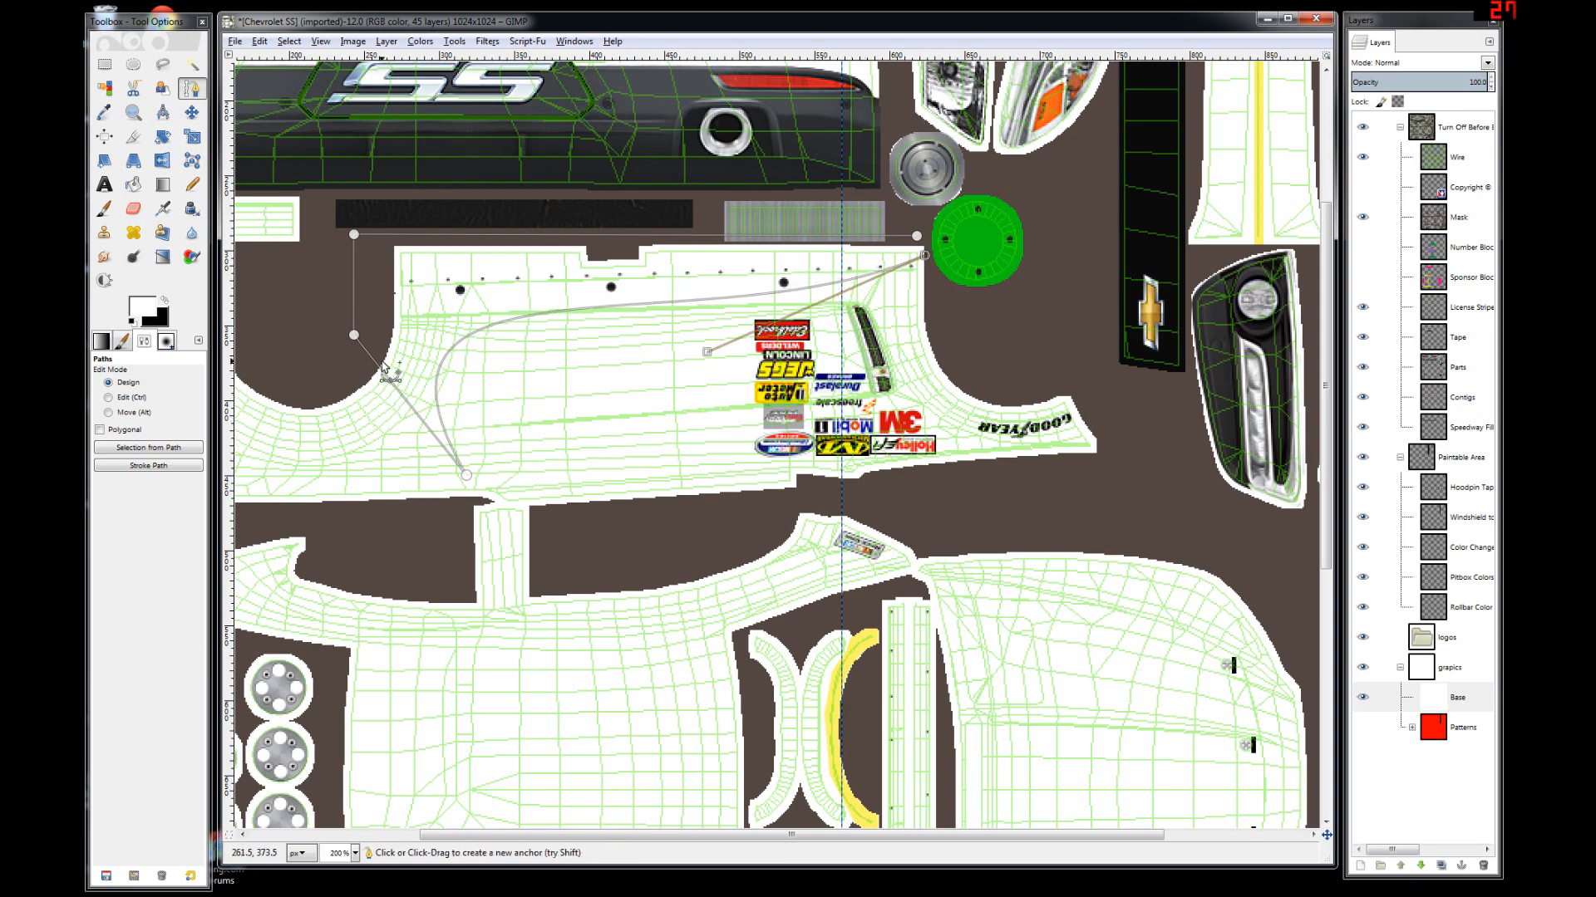
mouse_move(353, 337)
mouse_down()
mouse_move(261, 345)
mouse_move(333, 354)
mouse_up()
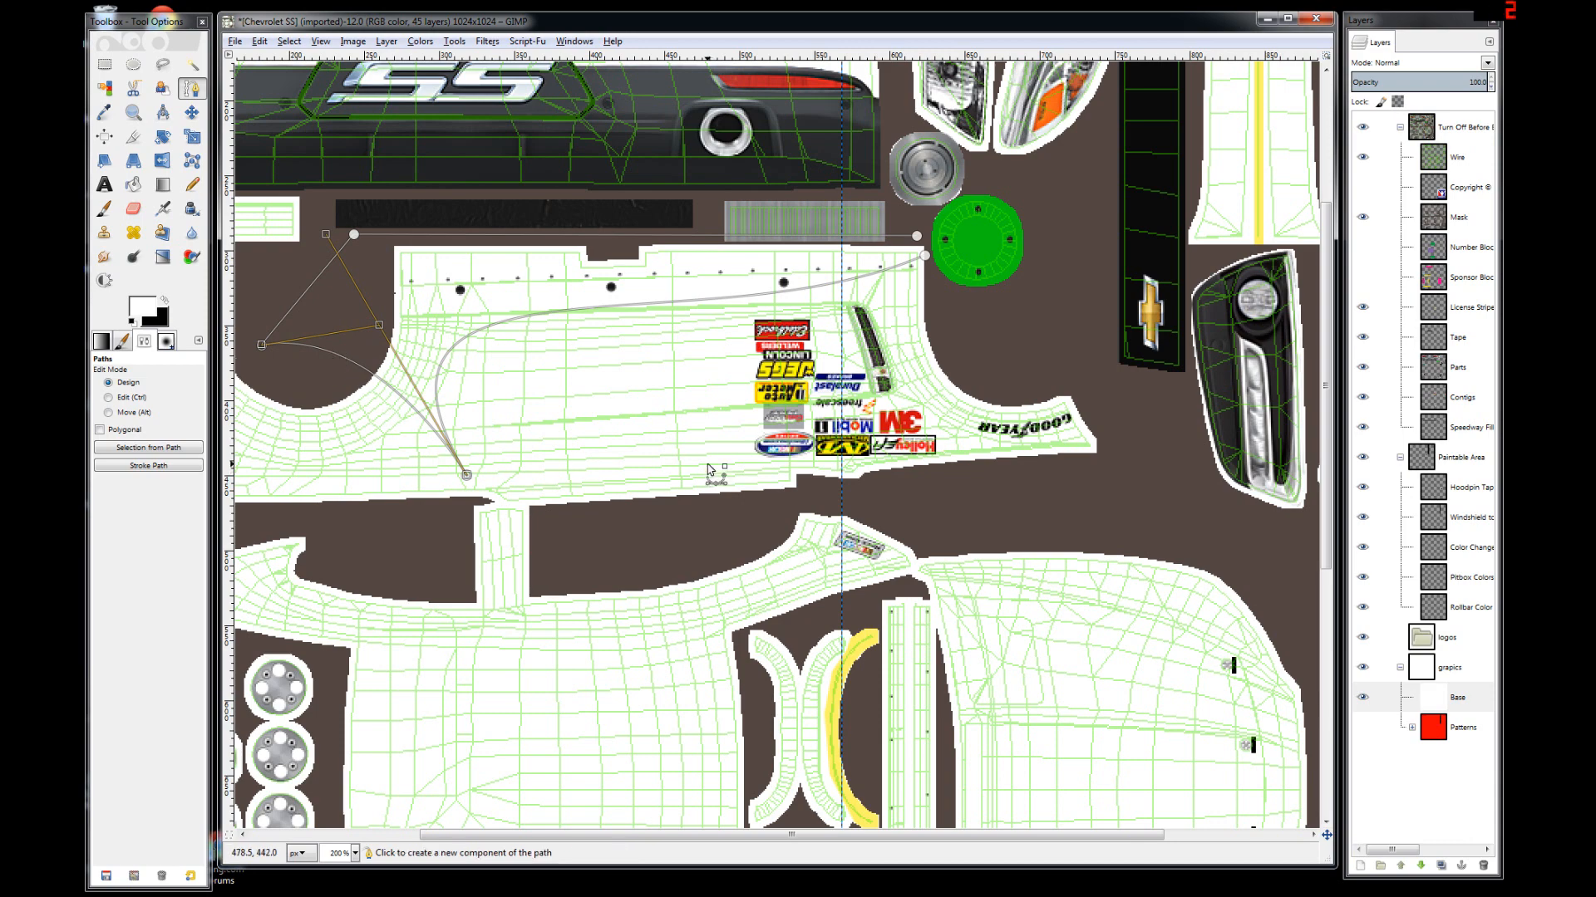
- Convert the path to a selection, fill it with black on the Base layer using Bucket Fill, and clear the selection
key(shift+v)
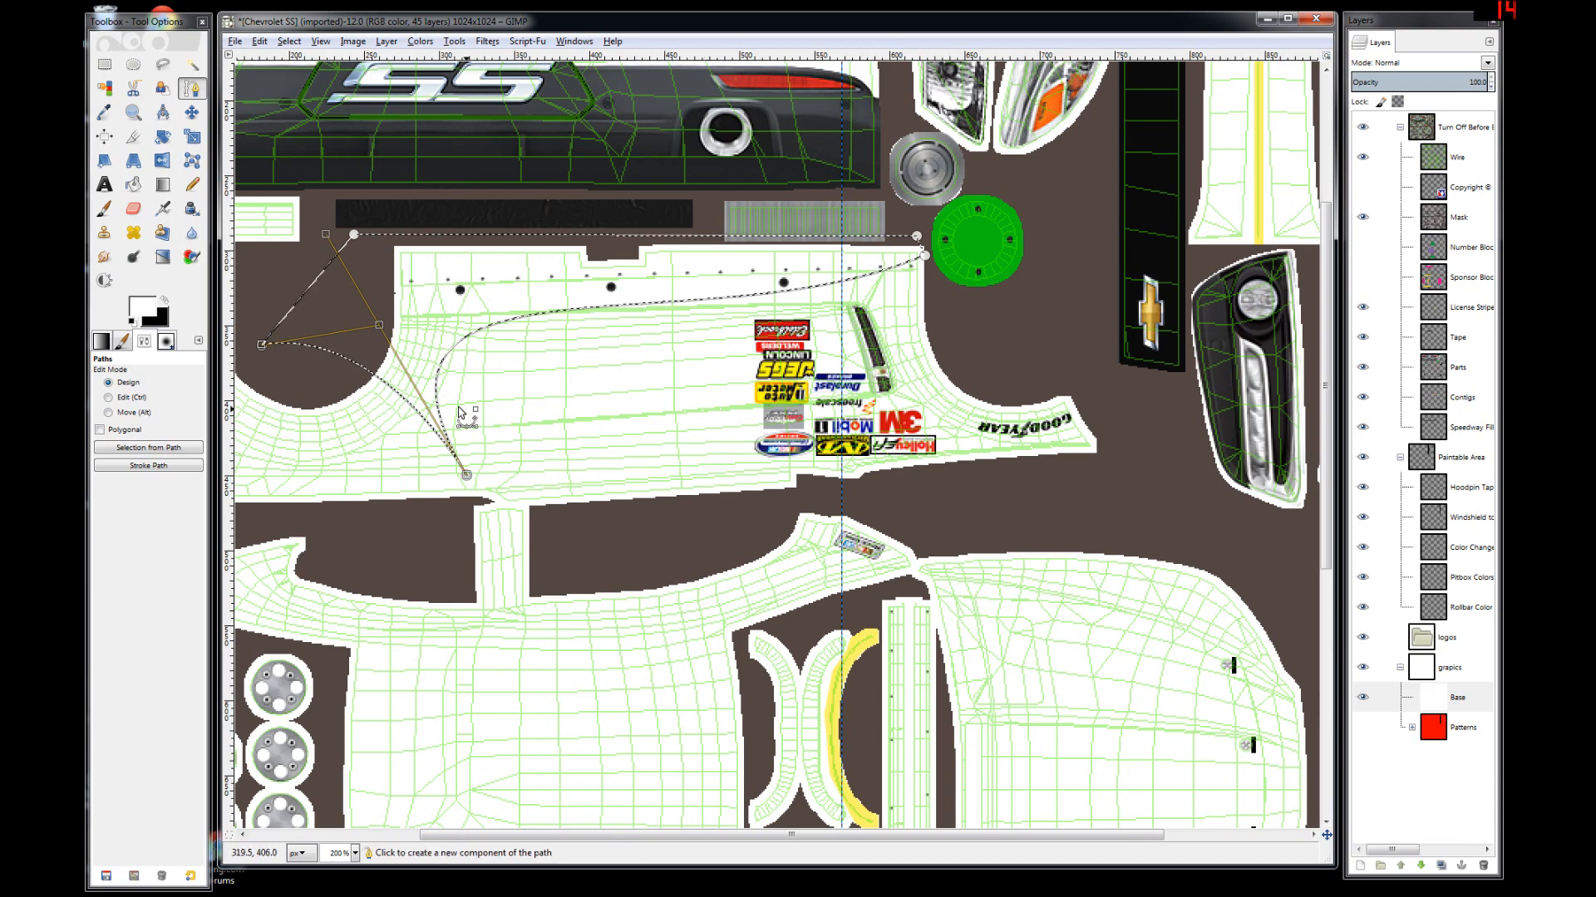
click(165, 300)
click(133, 184)
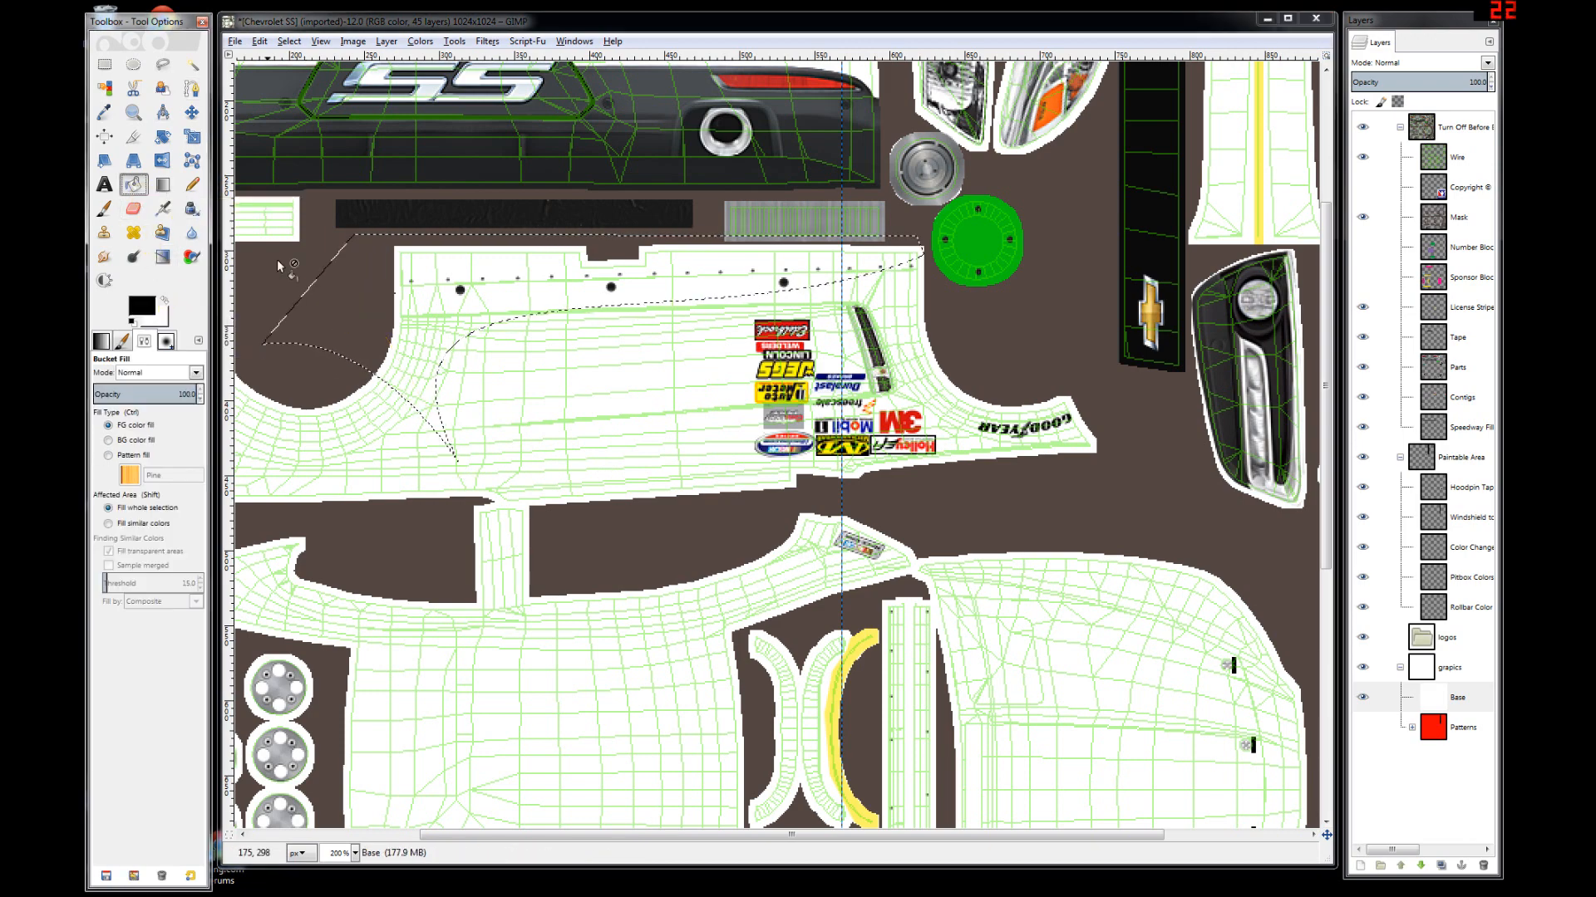
click(394, 304)
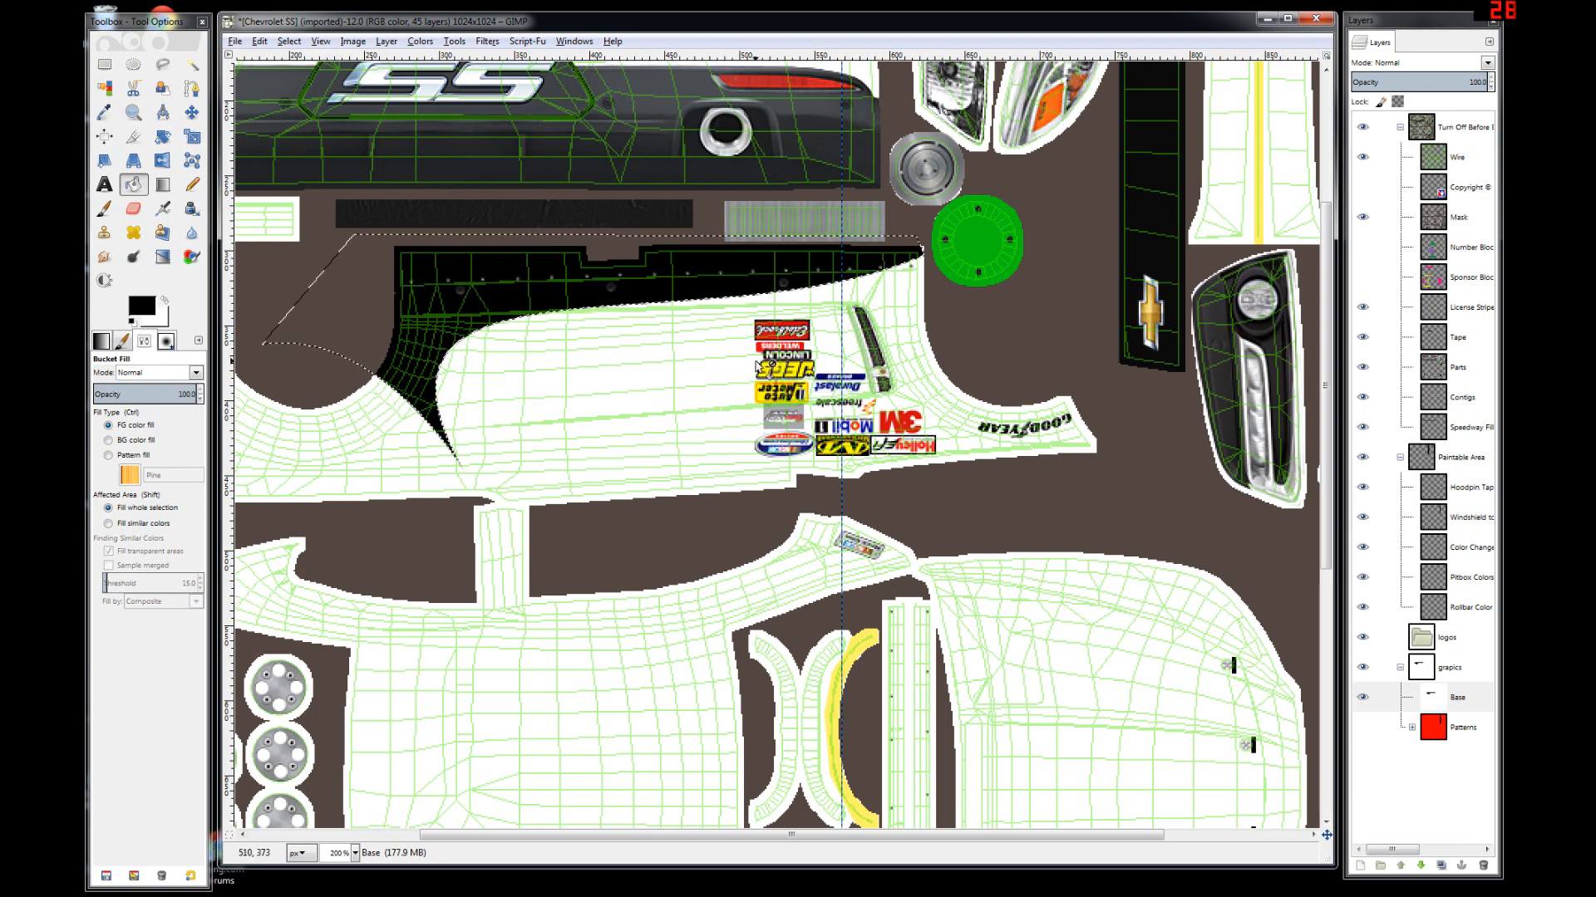
key(ctrl+shift)
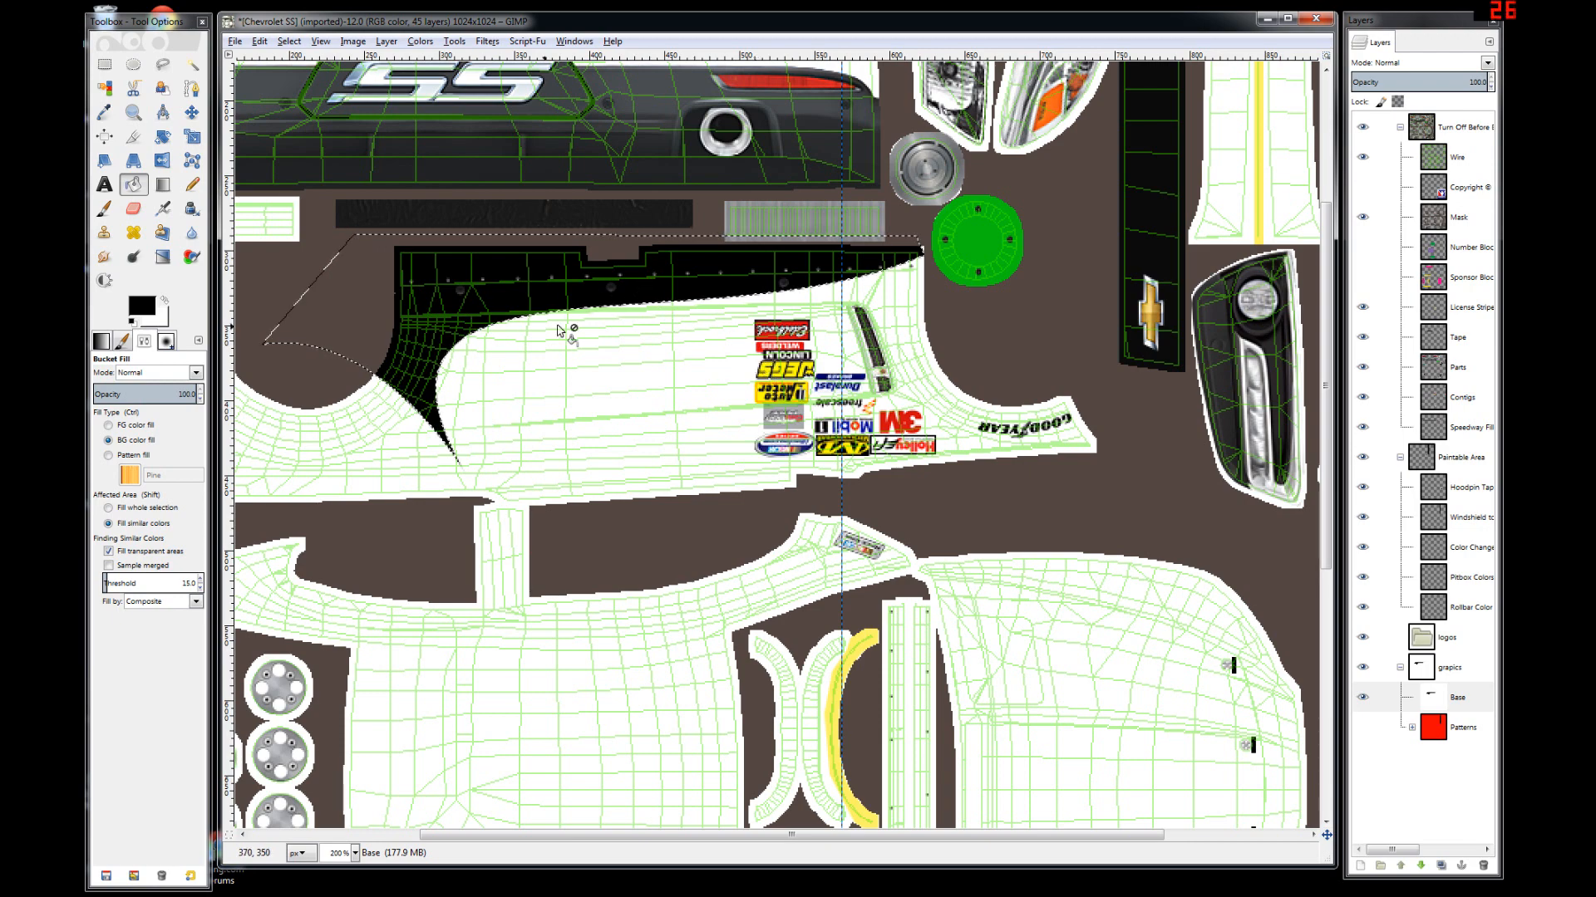
- Make the logos group active, and search Google Images for "gimp logo" in a new Chrome tab
click(1461, 640)
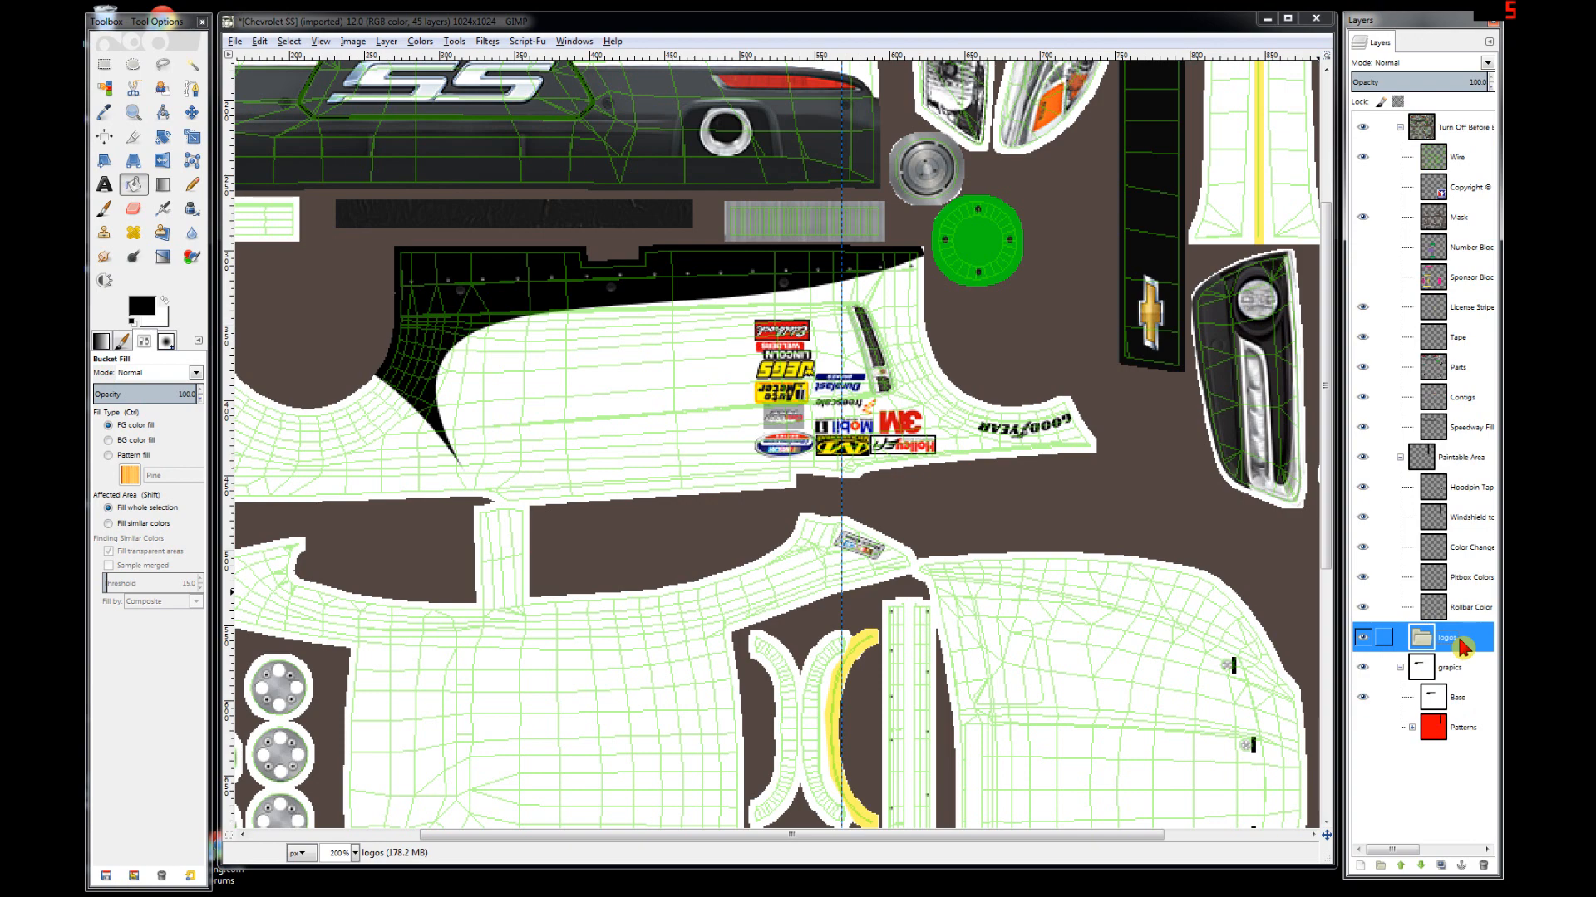
click(1267, 19)
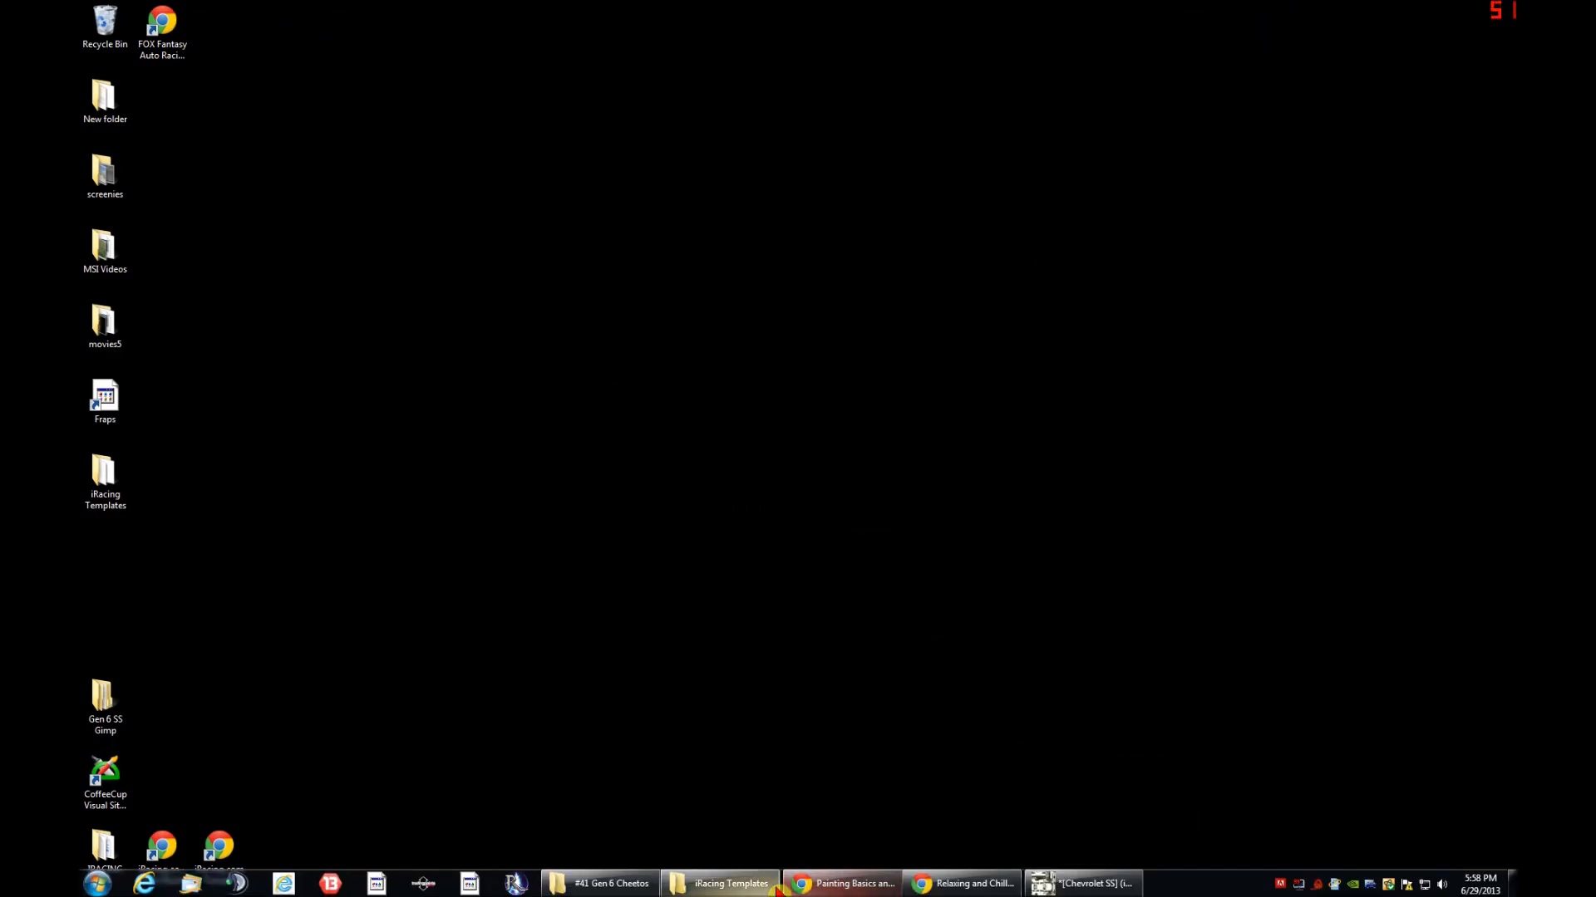
mouse_move(829, 893)
click(820, 810)
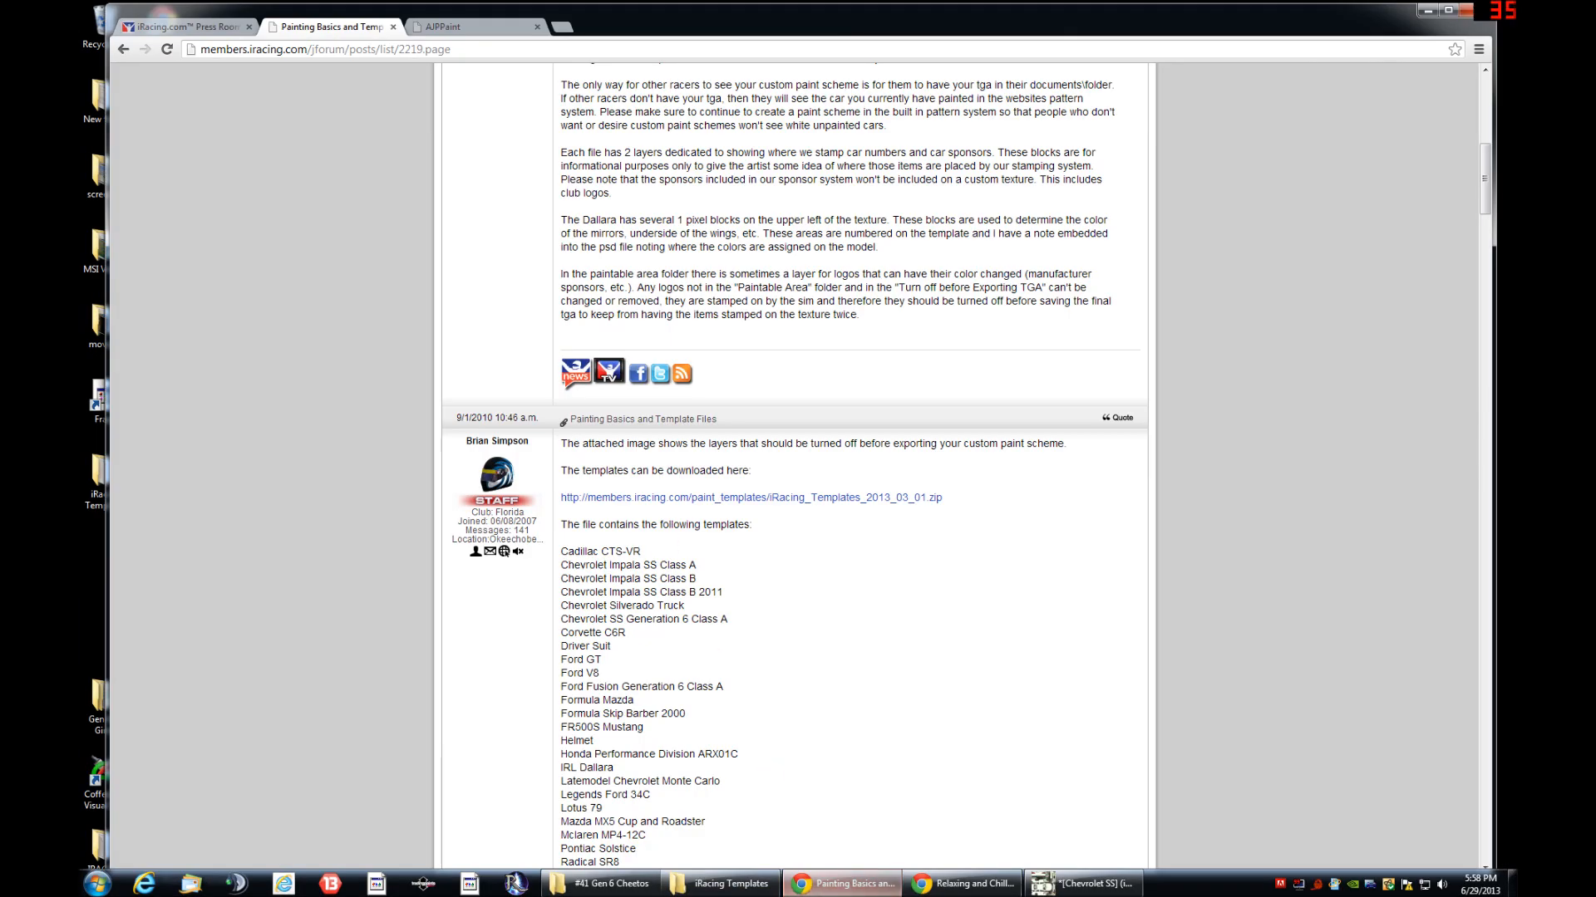
click(563, 32)
click(579, 374)
click(228, 76)
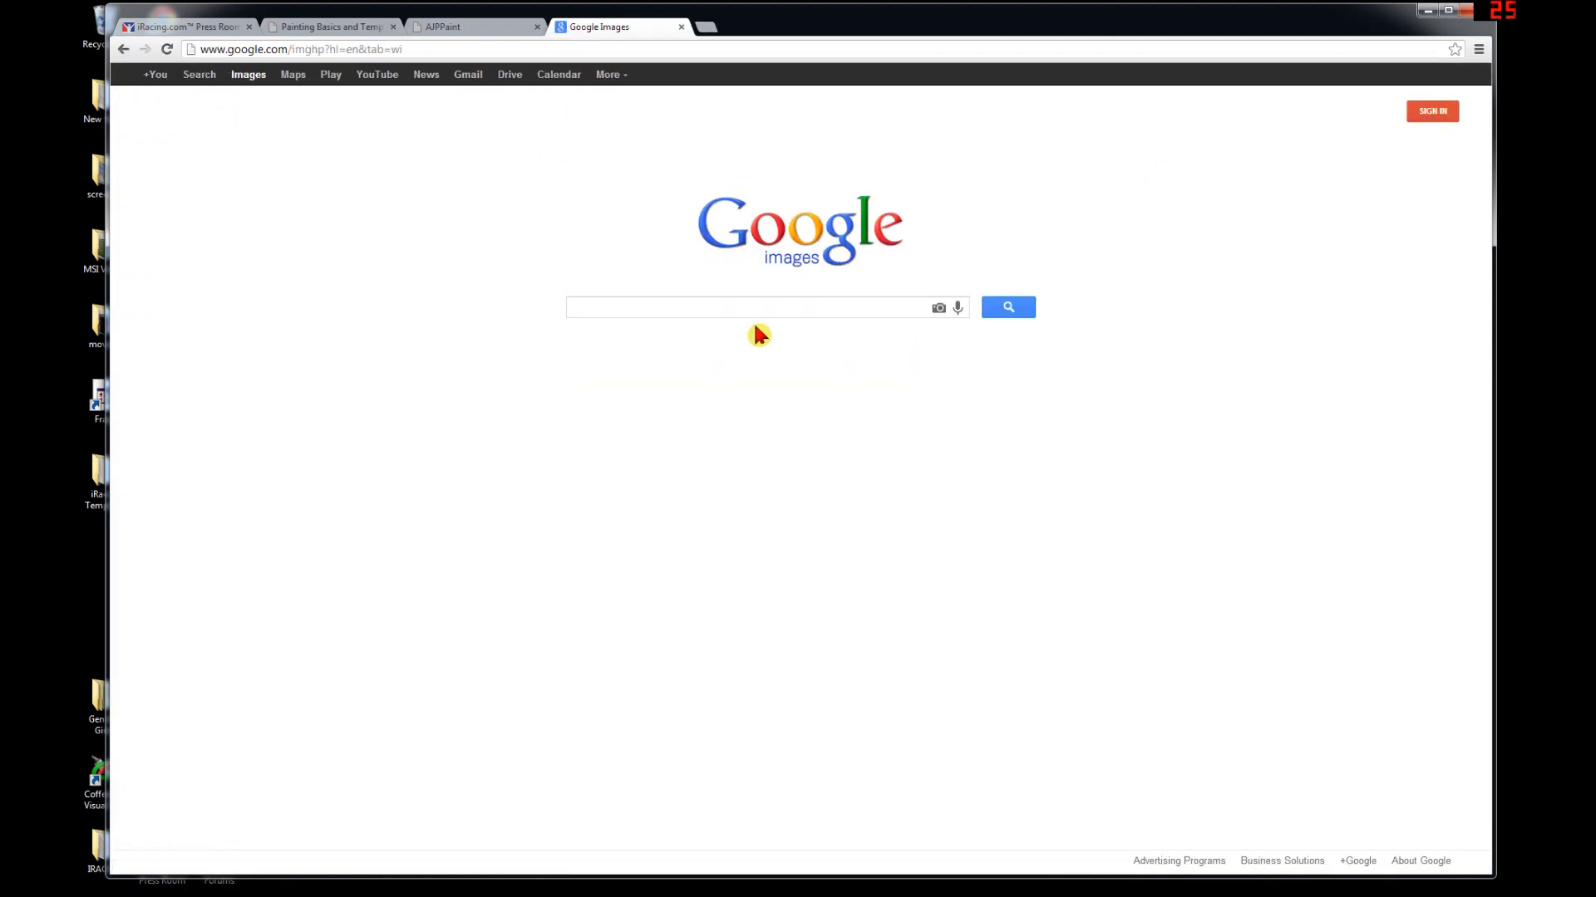
text(gimp logo)
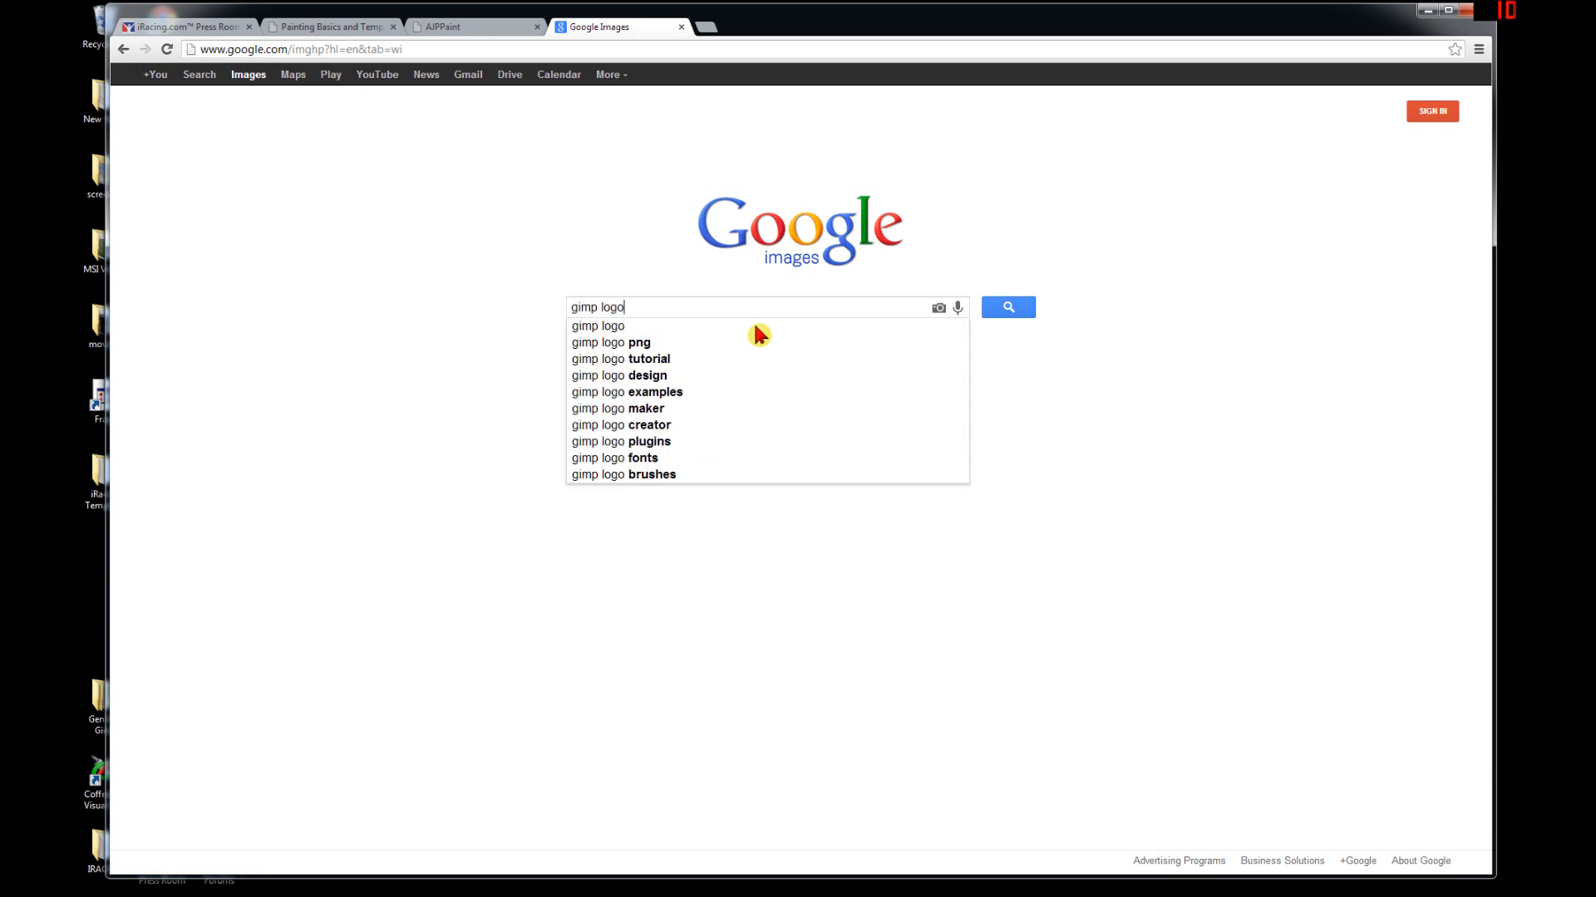
key(Return)
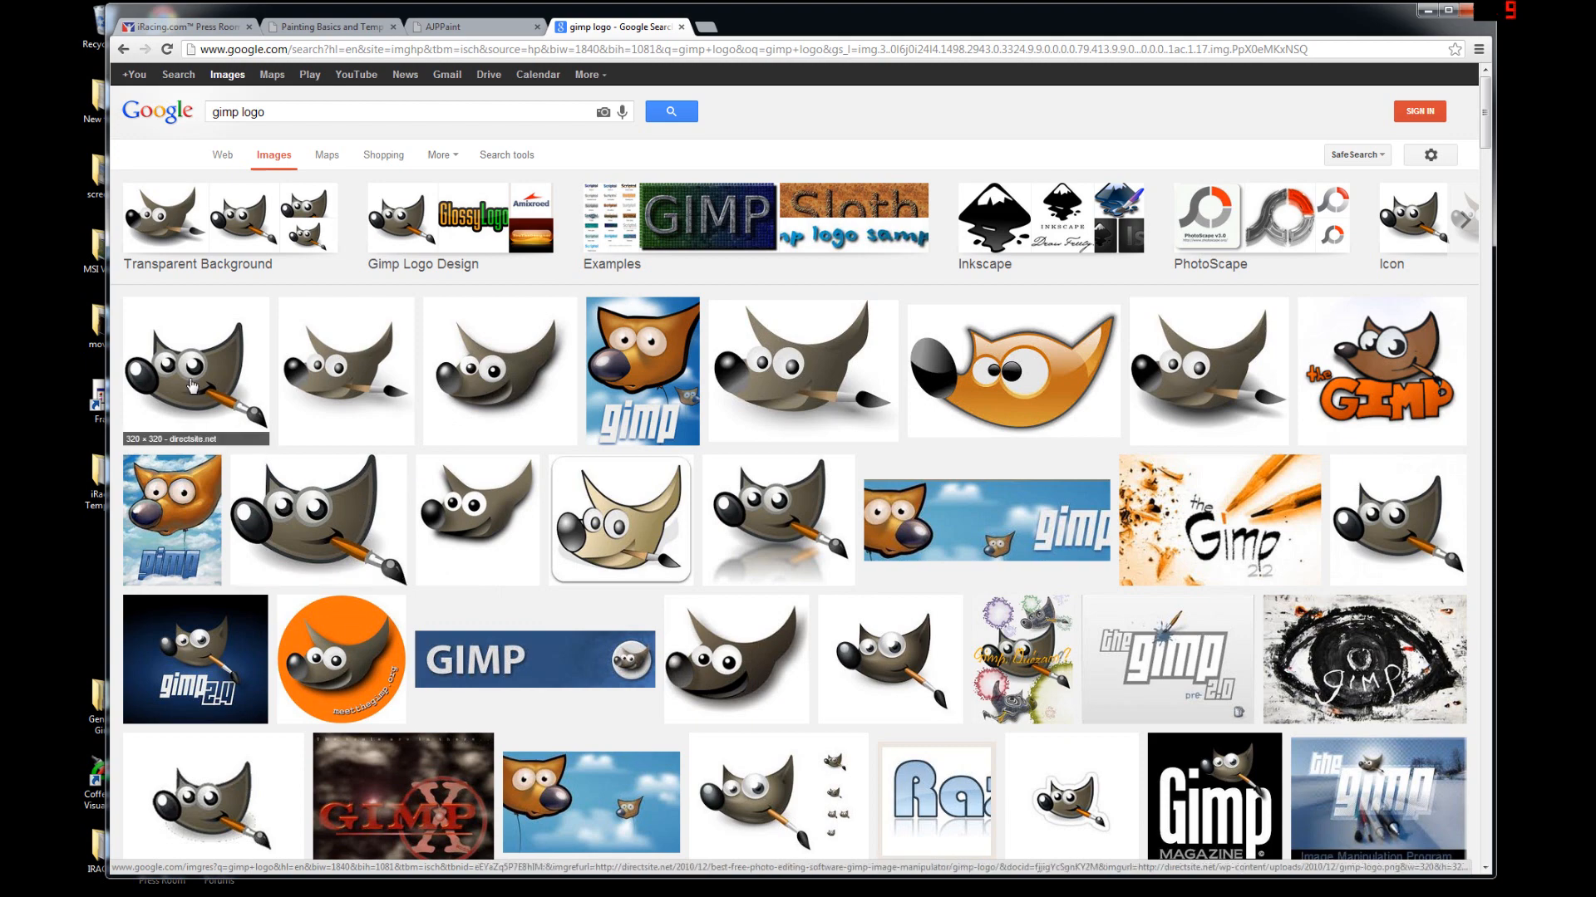
- Open the 800 × 595 GIMP logo at its original size and save it as gimp-logo PNG in the logos folder of Gen 6 SS Gimp
click(324, 533)
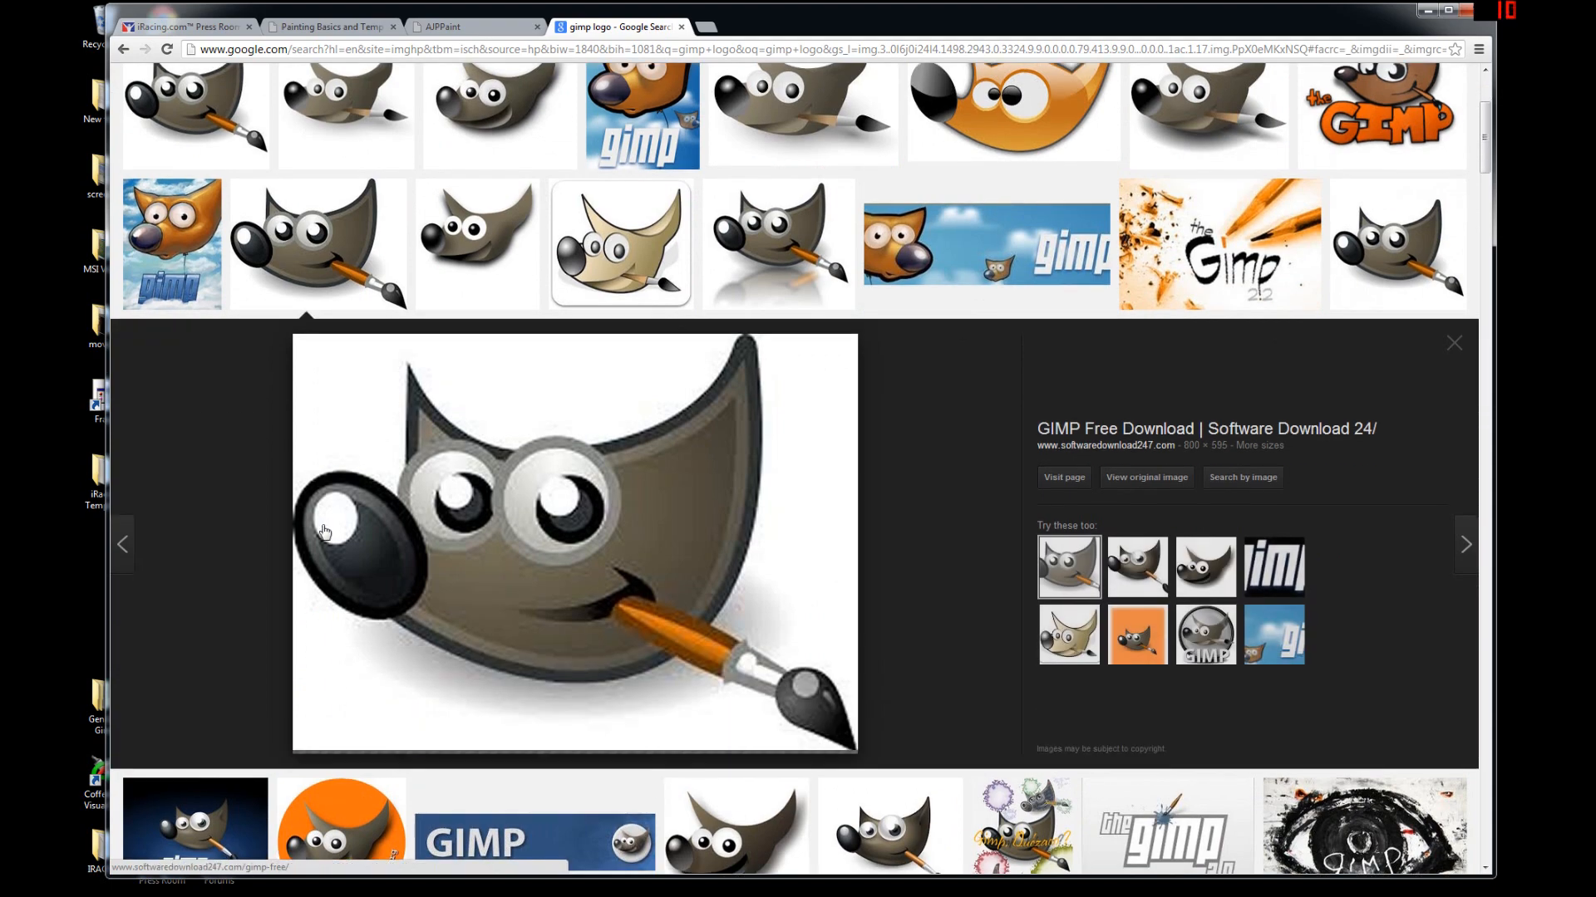
click(1138, 482)
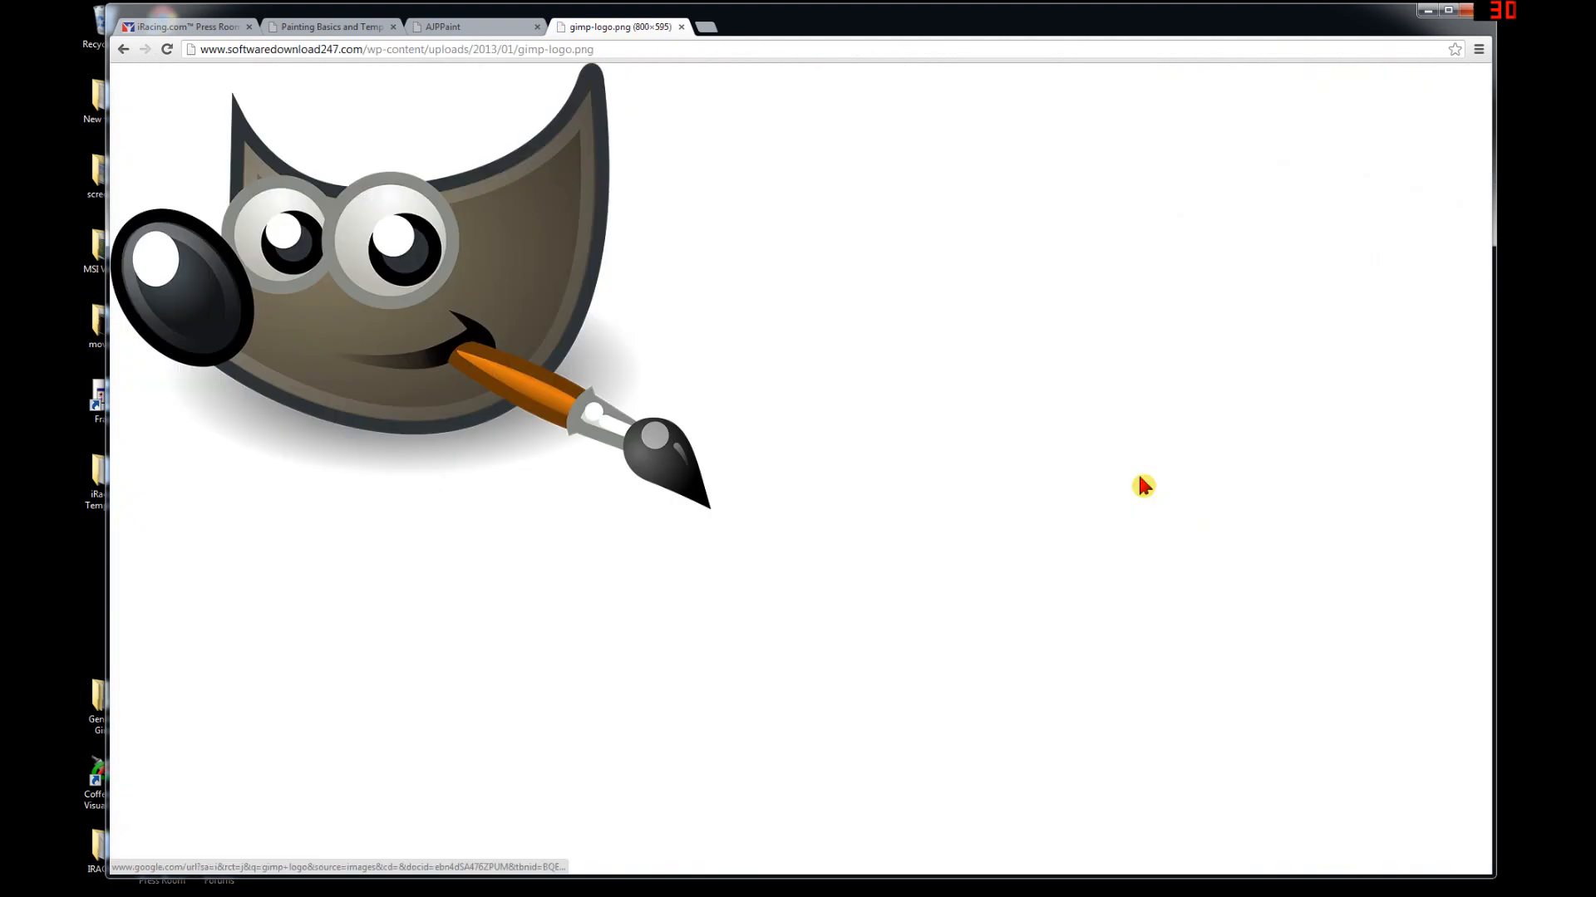
right_click(496, 266)
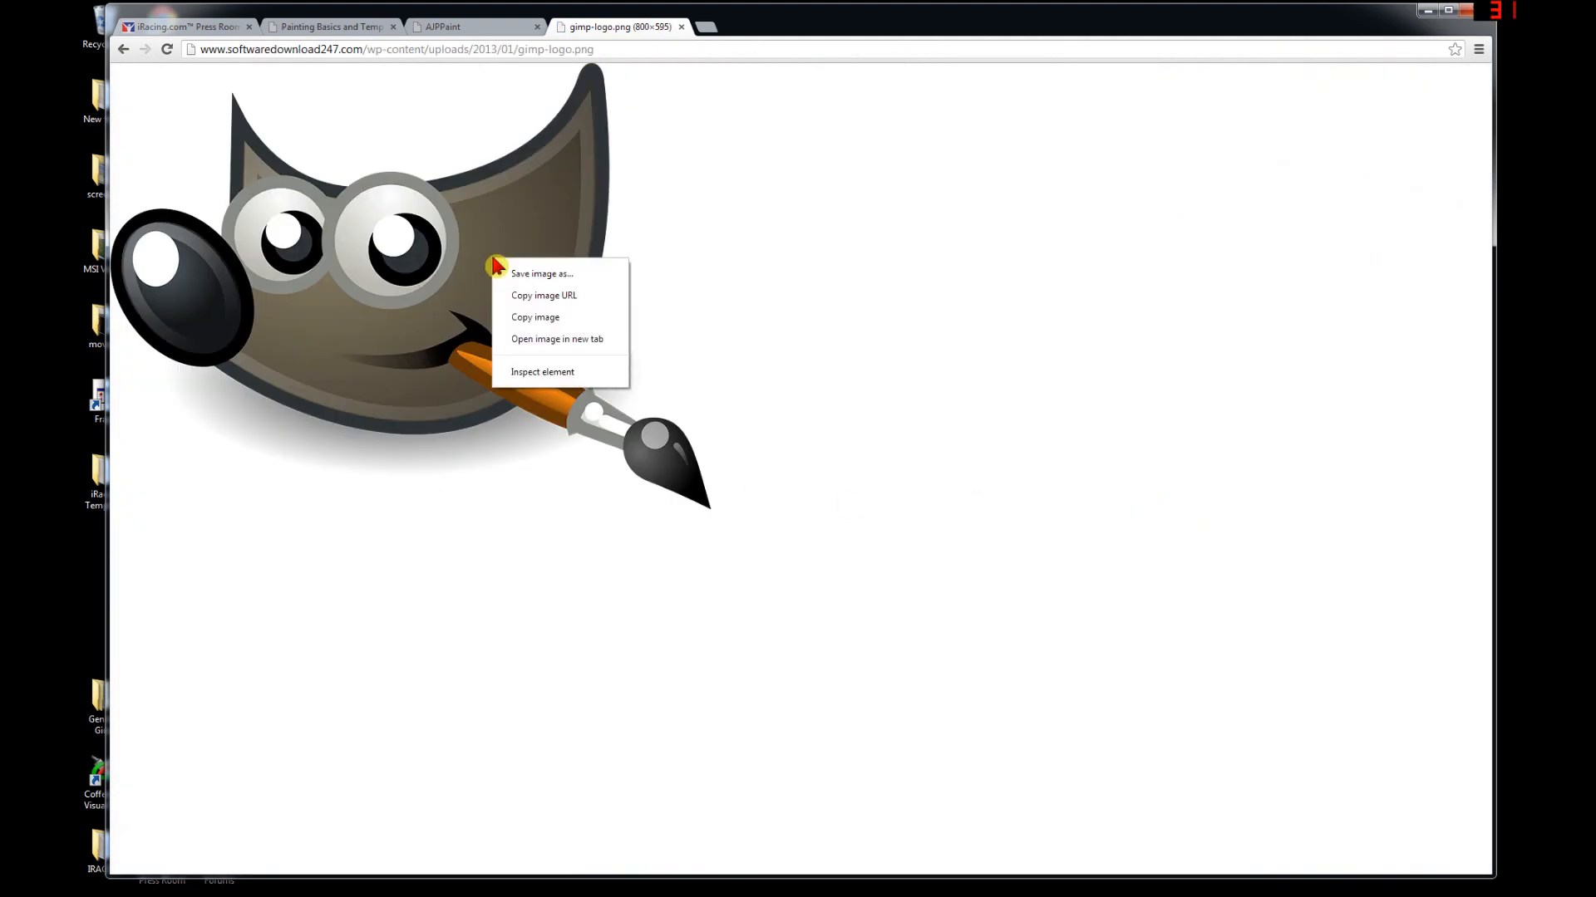
click(555, 275)
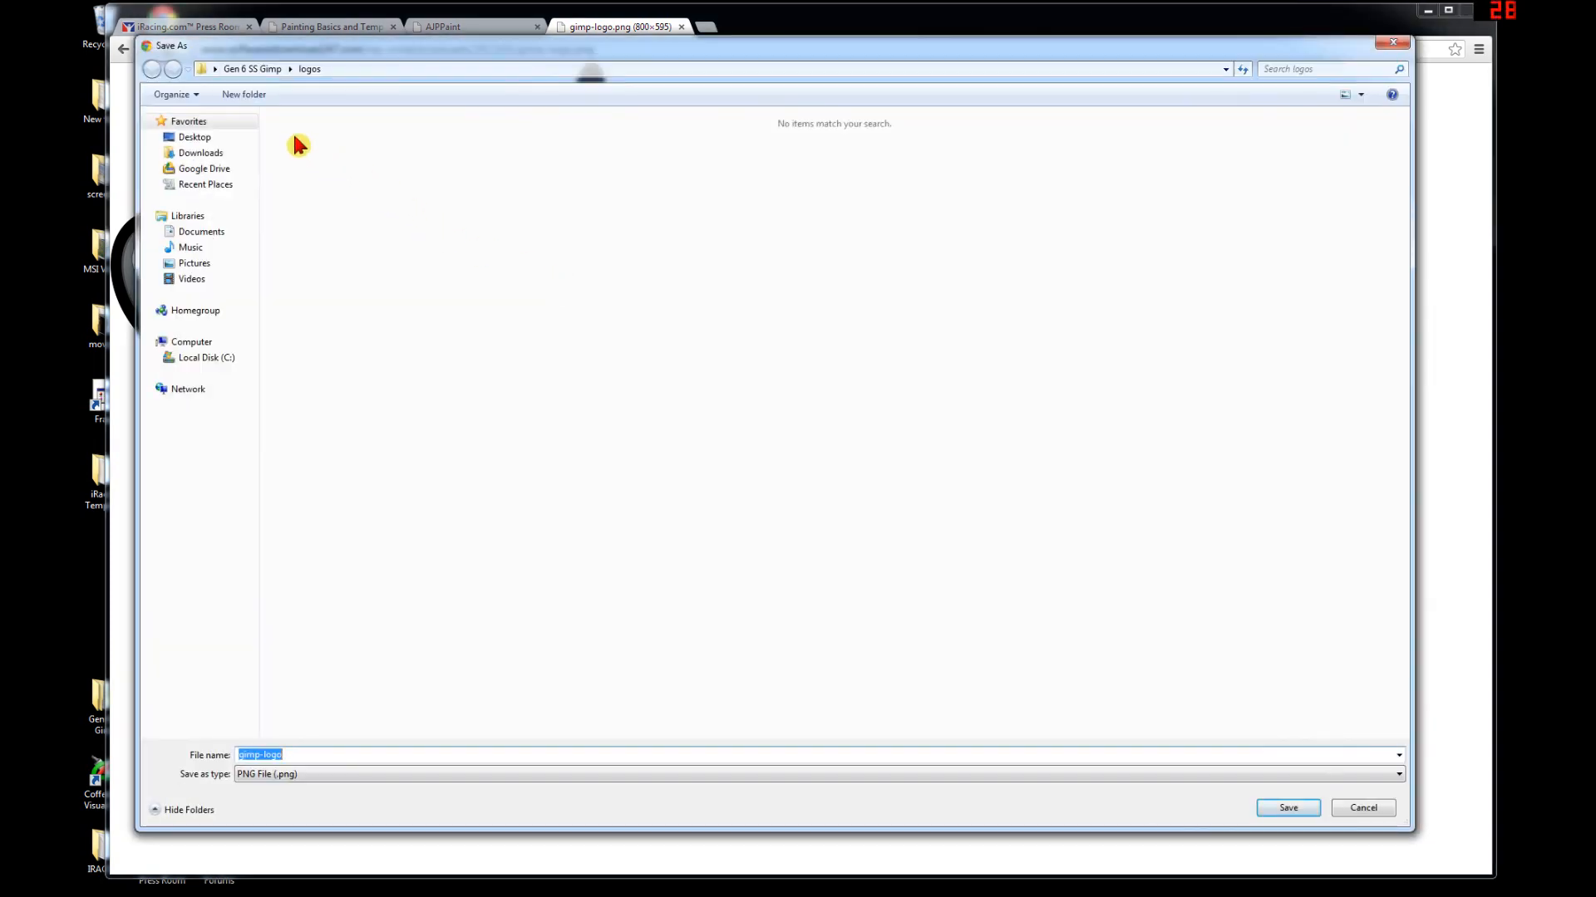
click(193, 136)
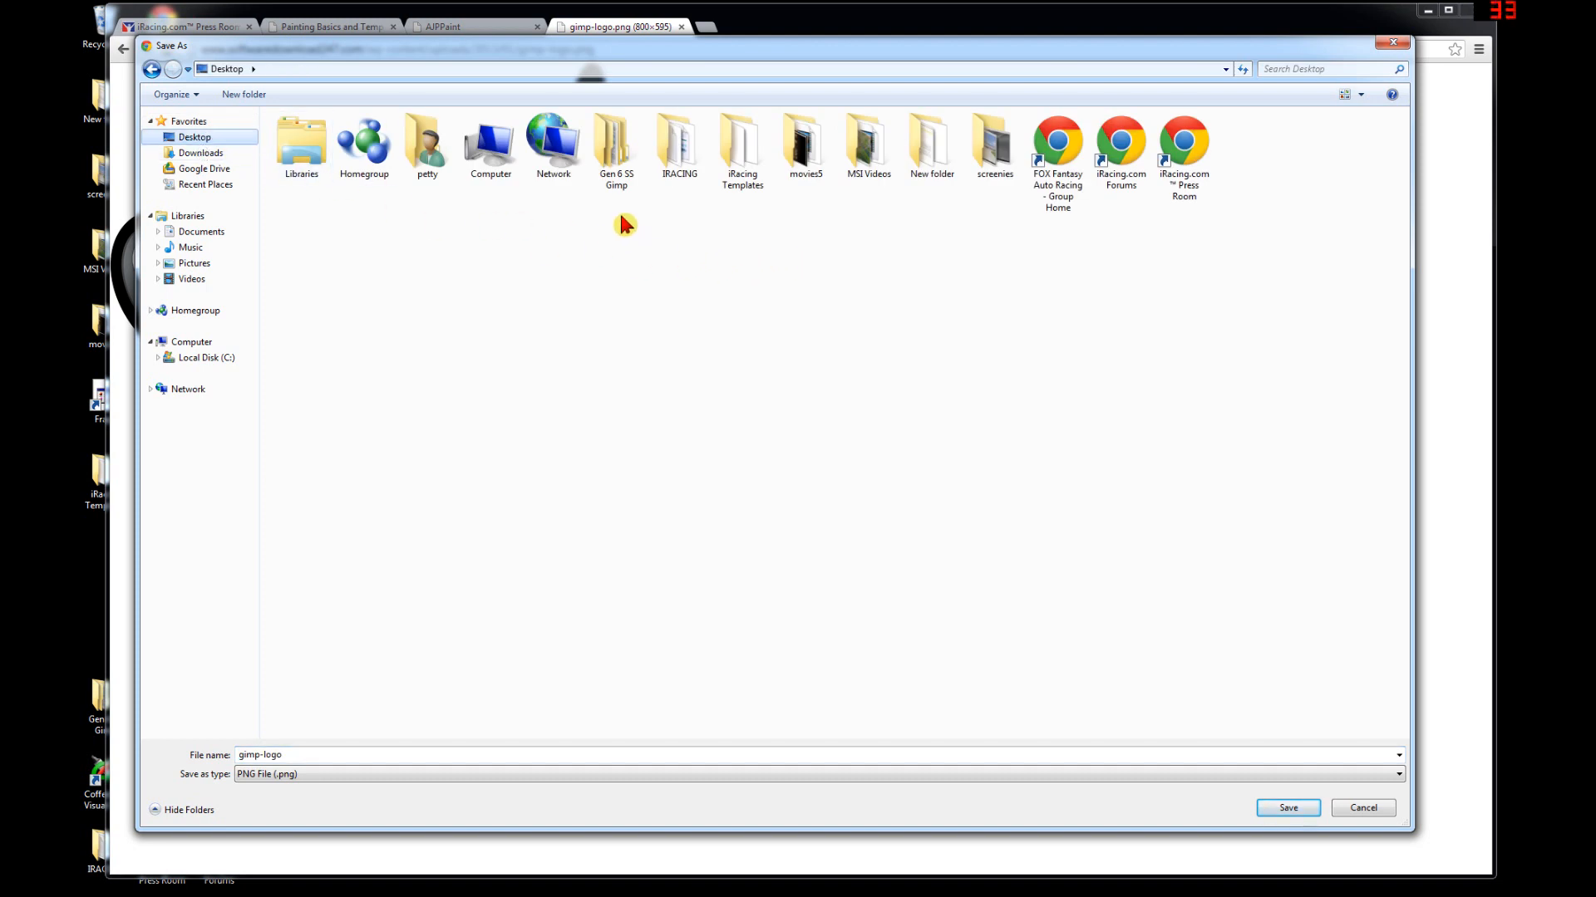
double_click(615, 158)
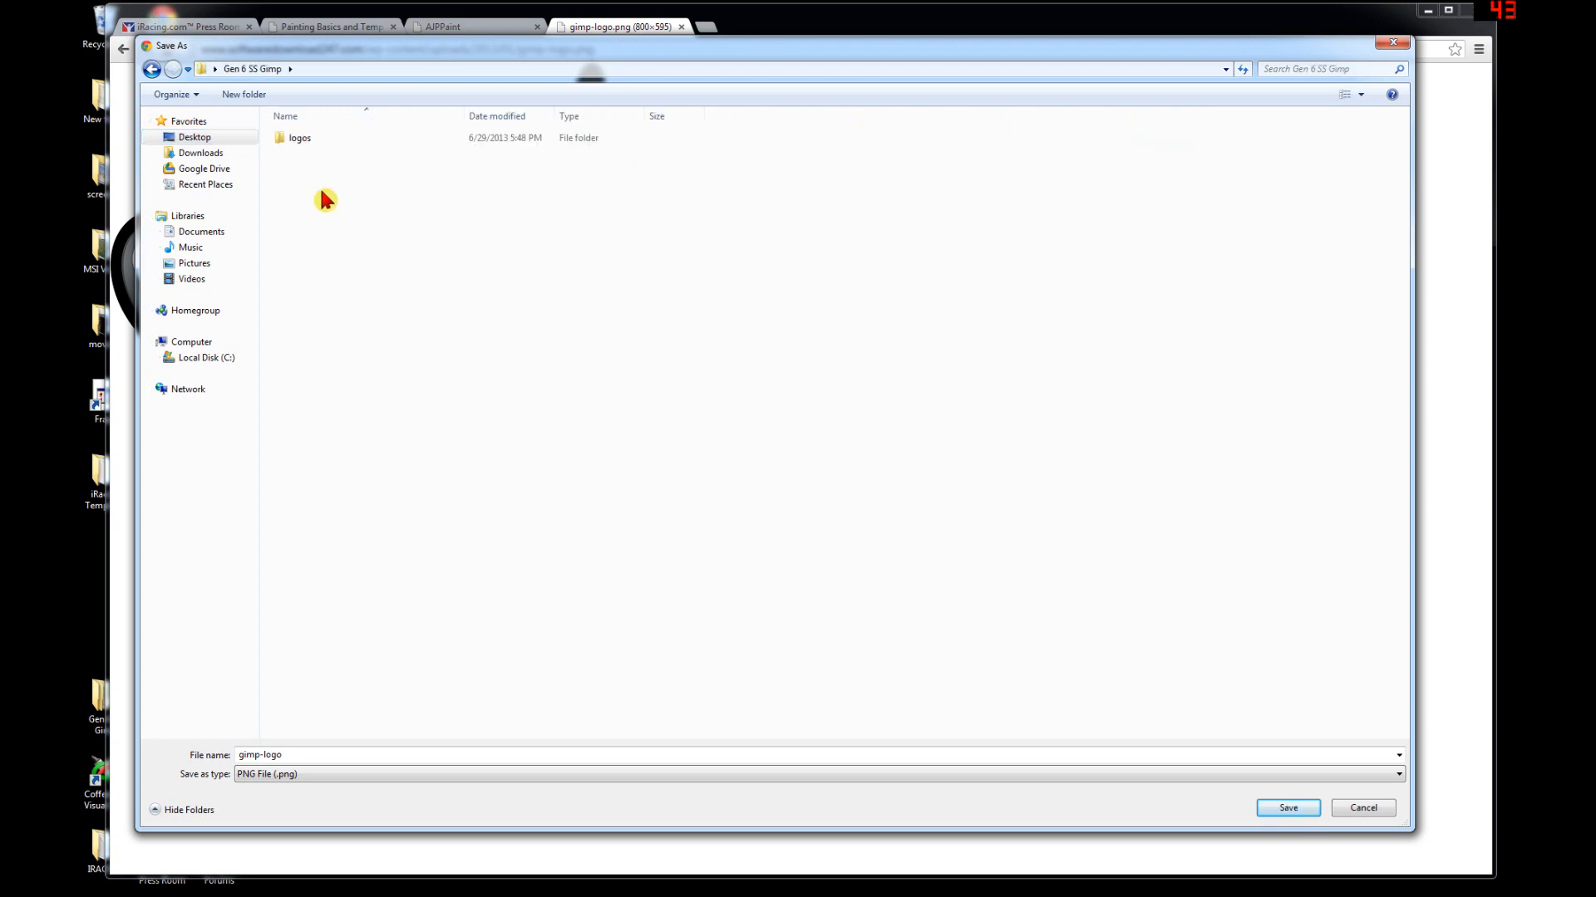
double_click(302, 141)
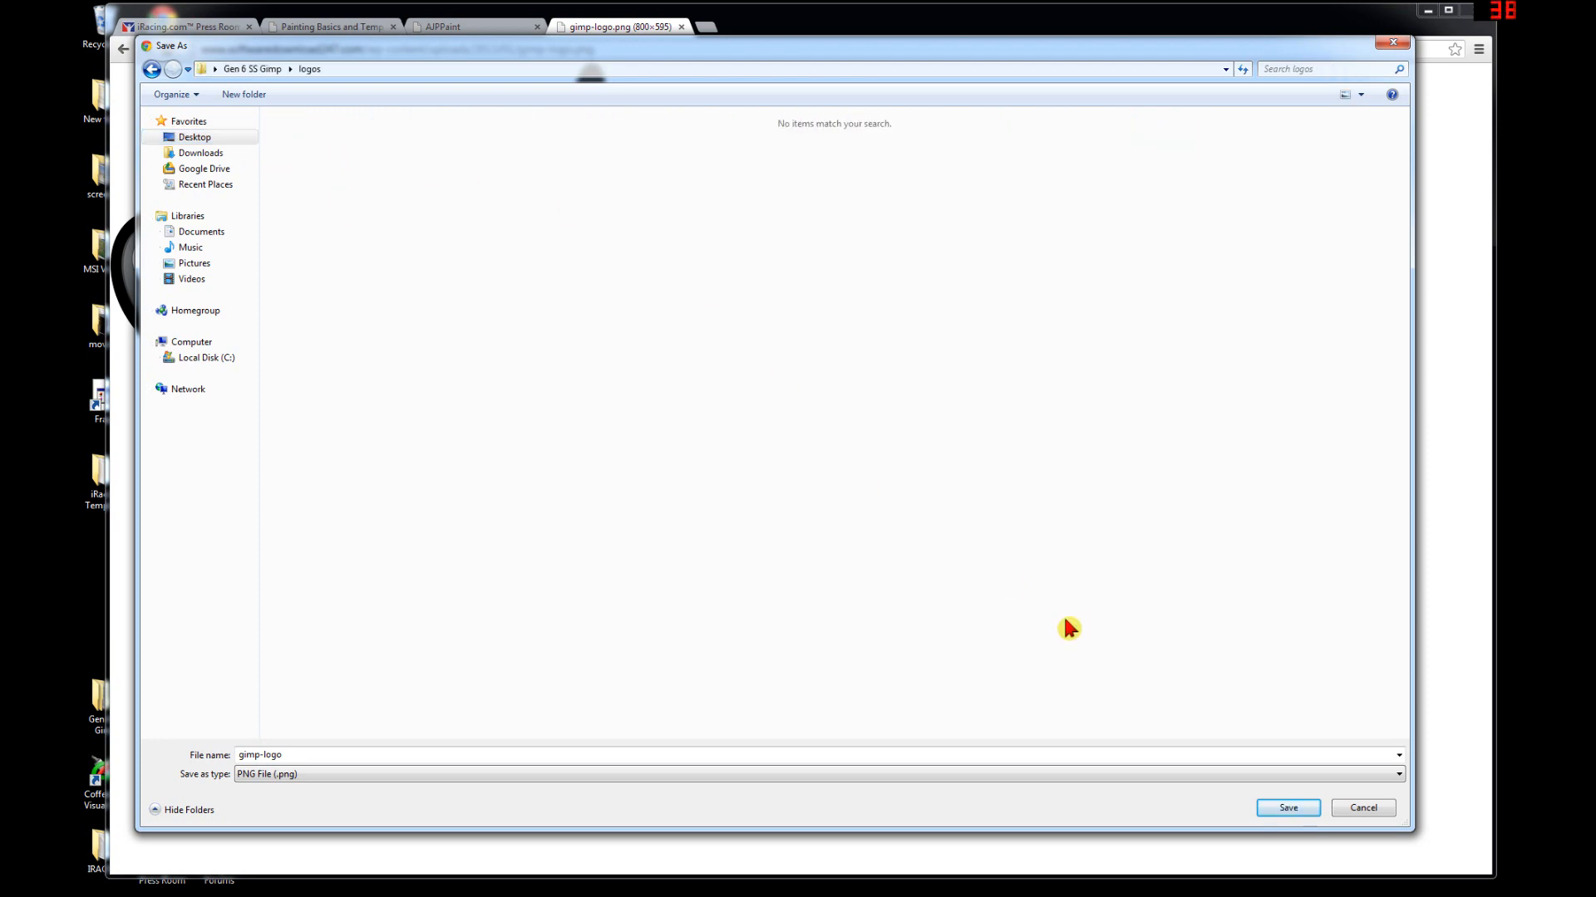
click(1309, 810)
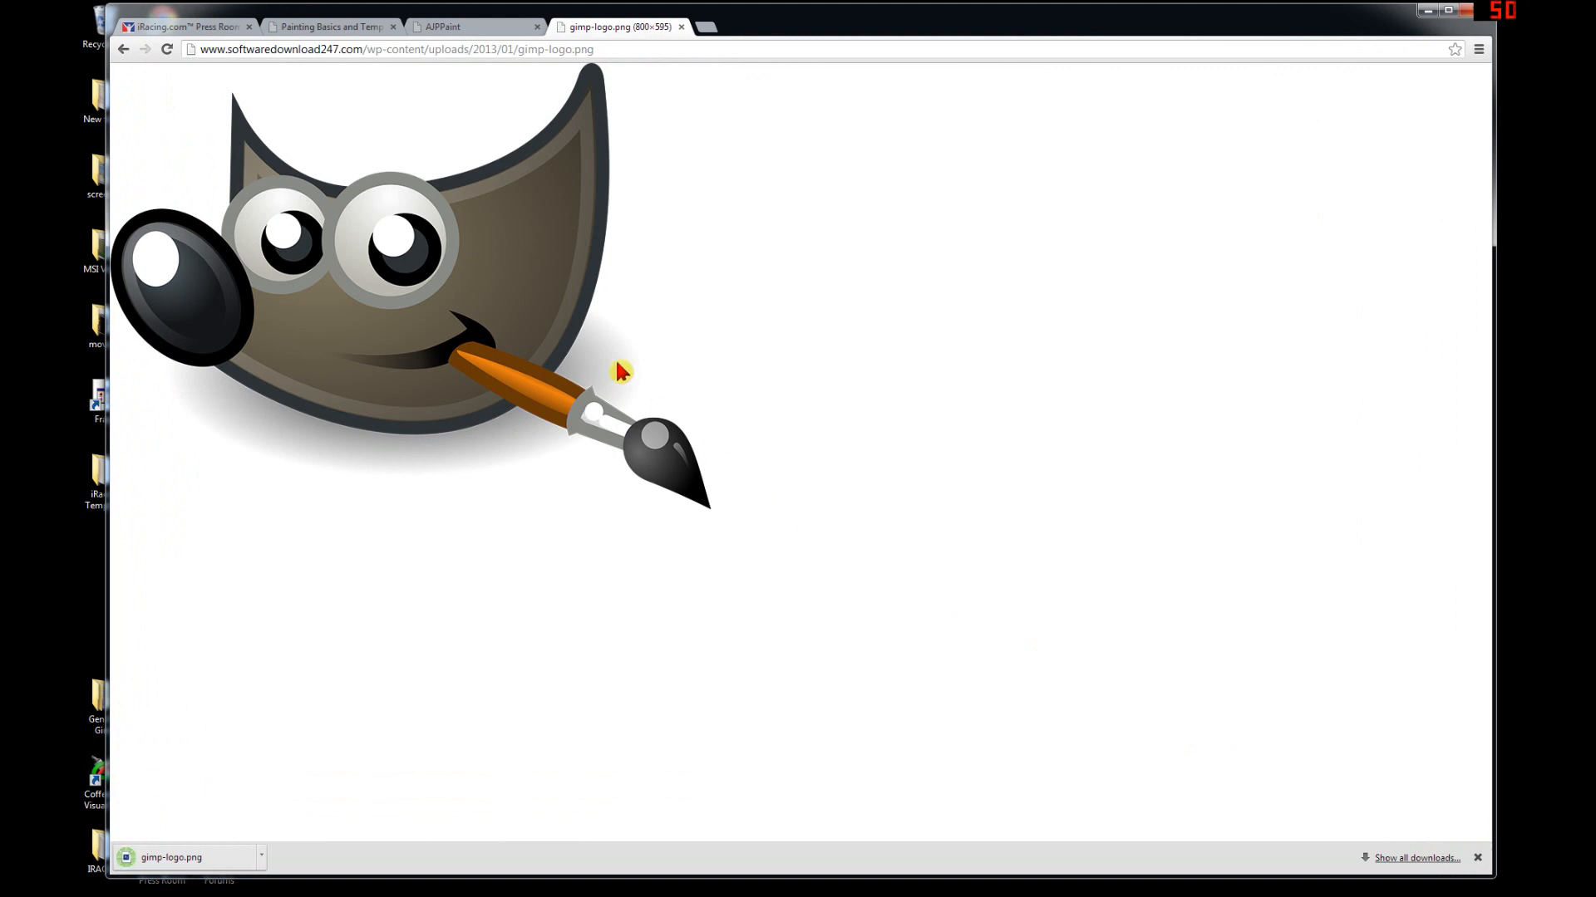
- Copy the GIMP logo image to the clipboard, minimize the browser, and open the desktop's Gen 6 SS Gimp logos folder
right_click(519, 264)
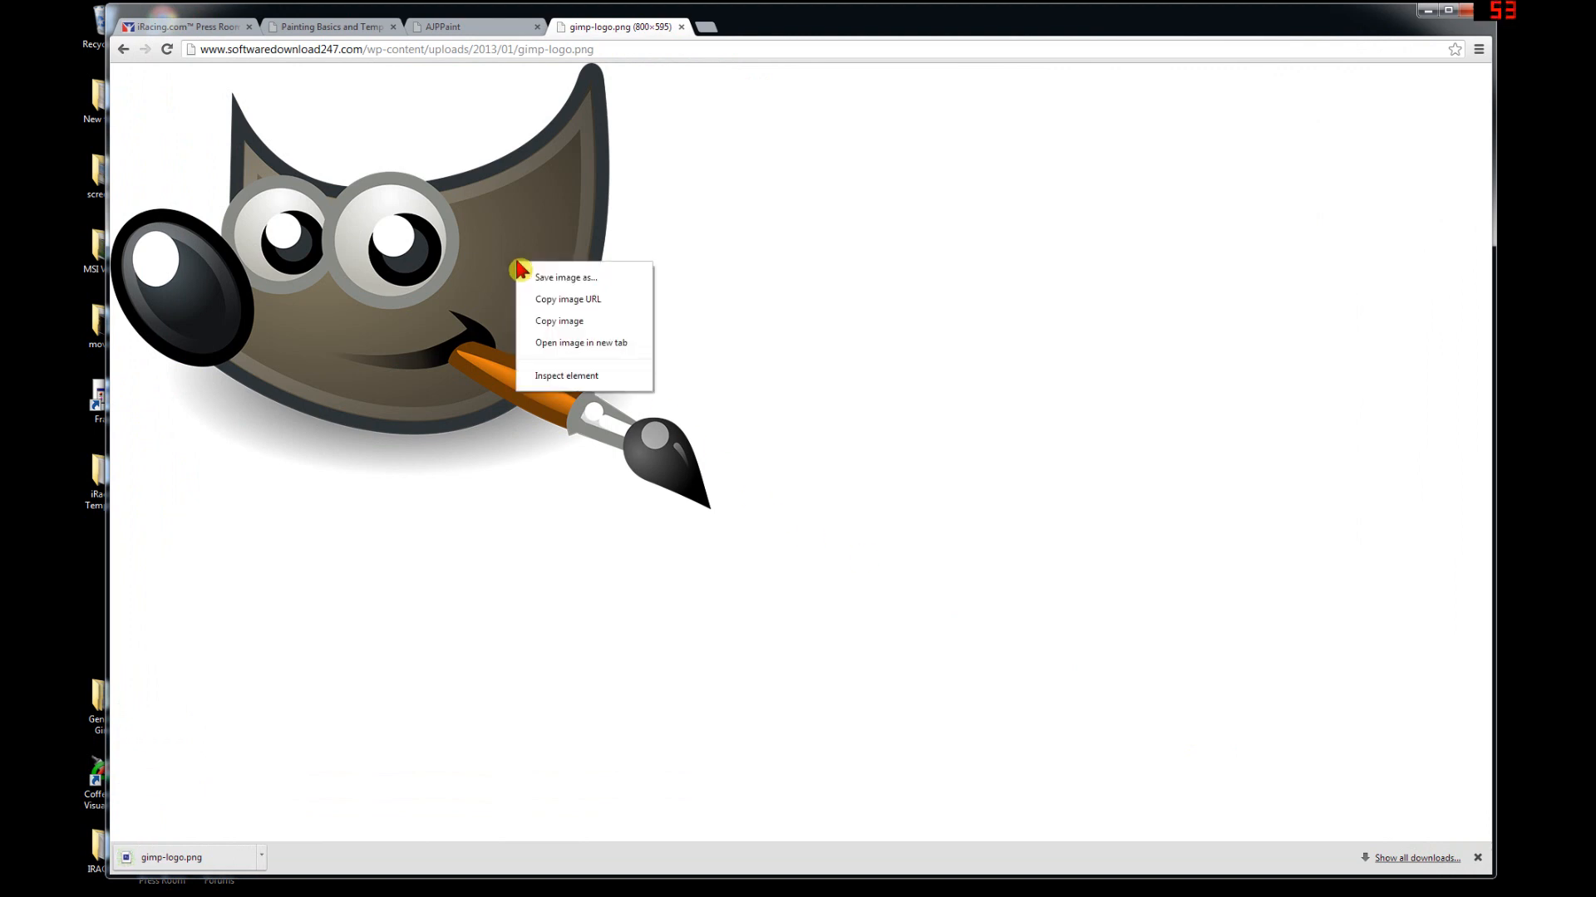
click(560, 323)
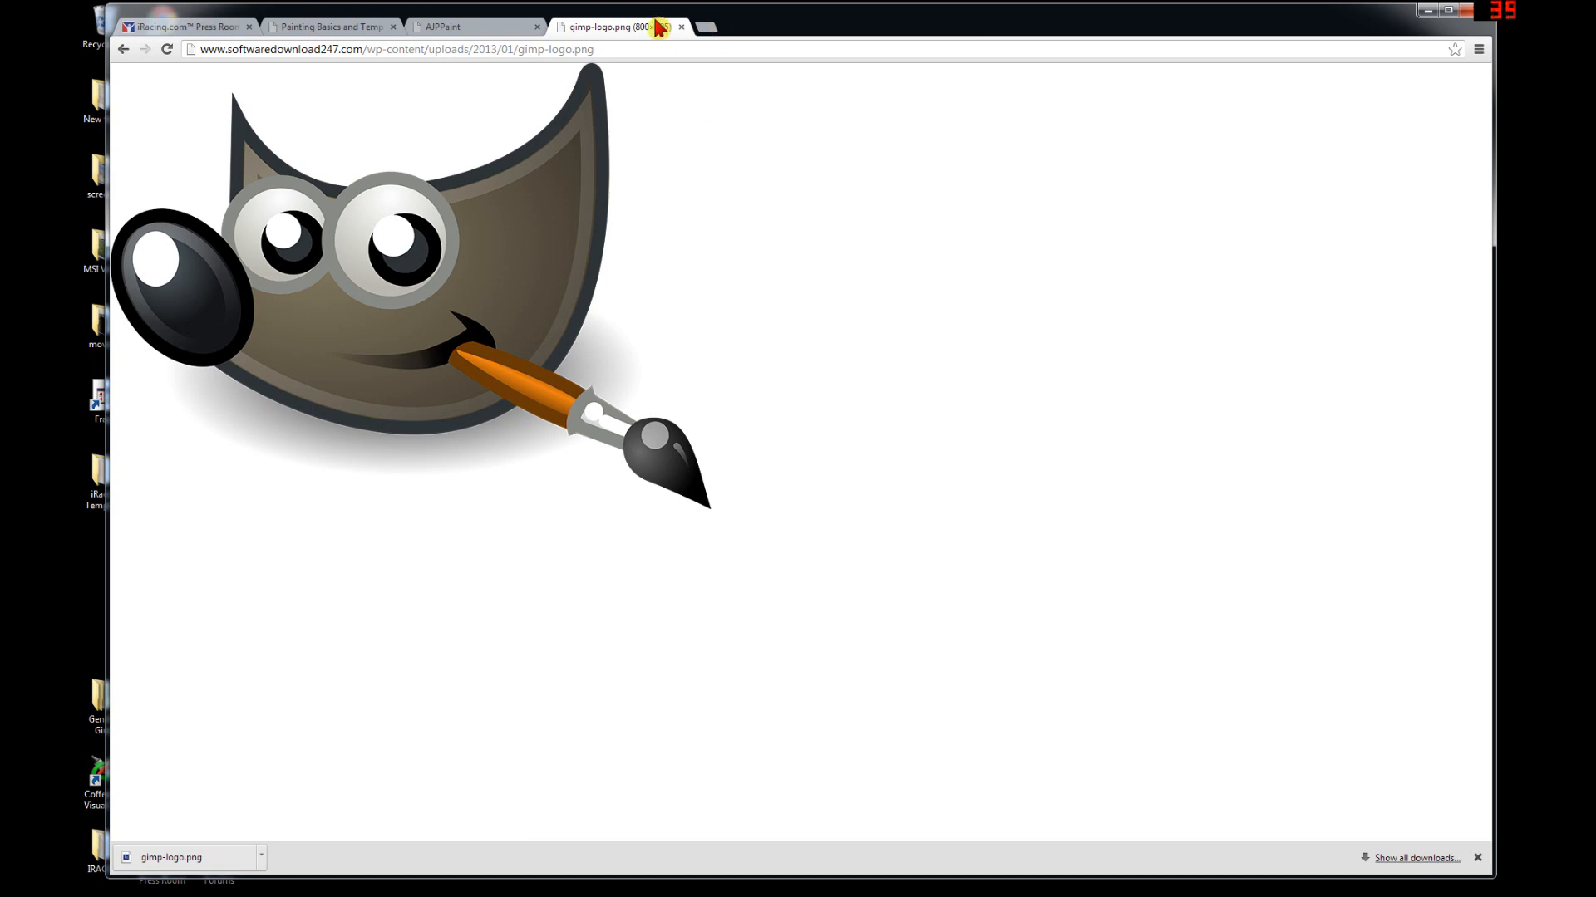
click(1428, 11)
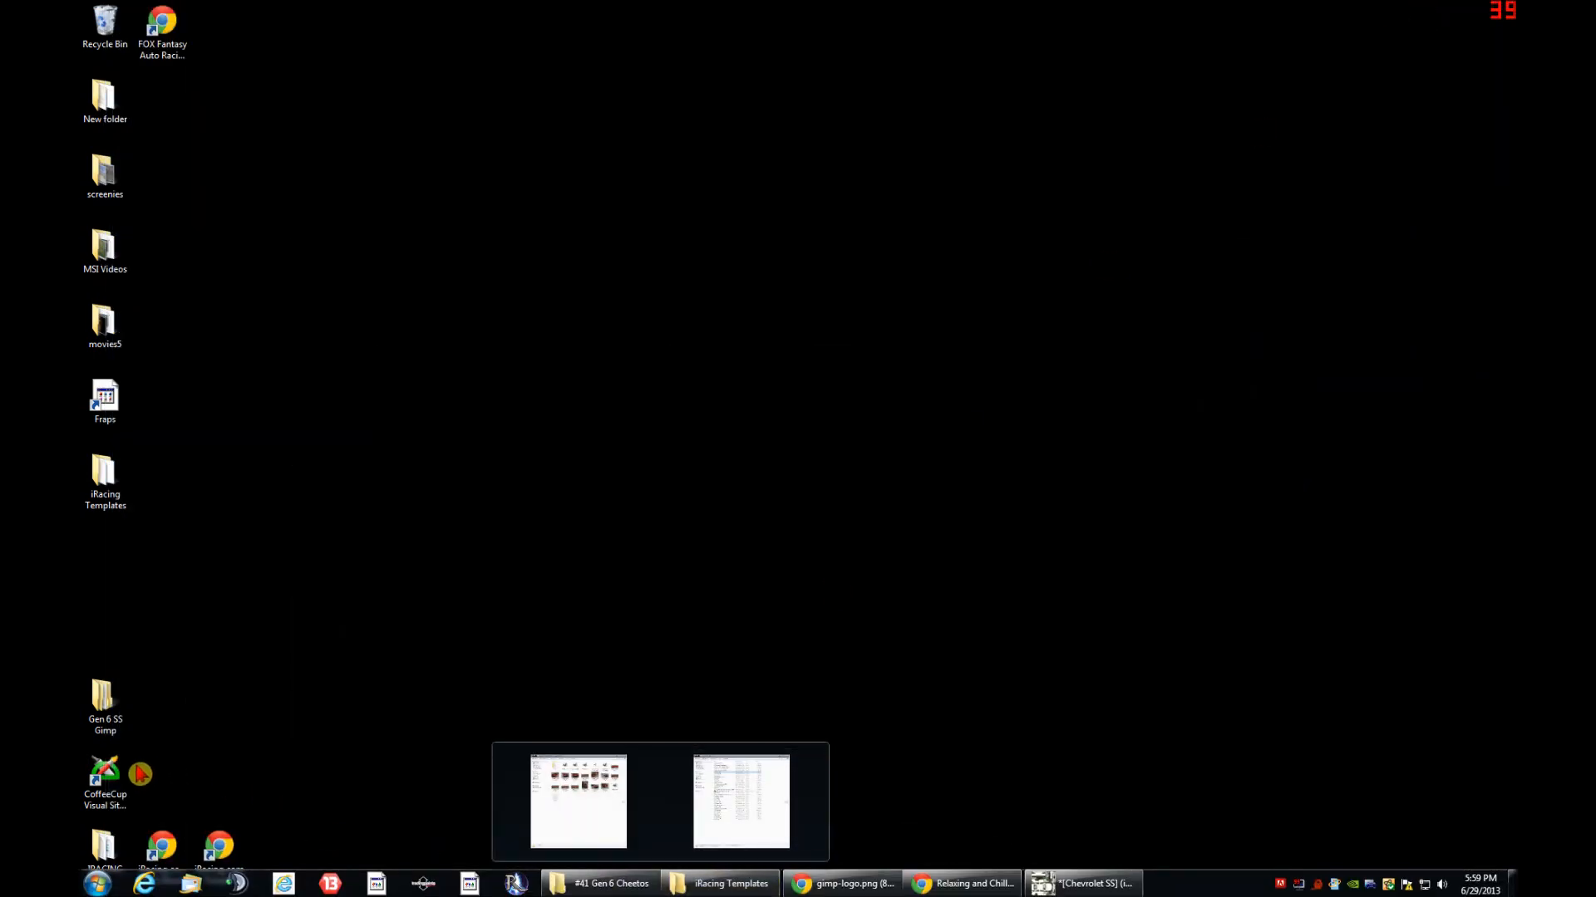
double_click(117, 717)
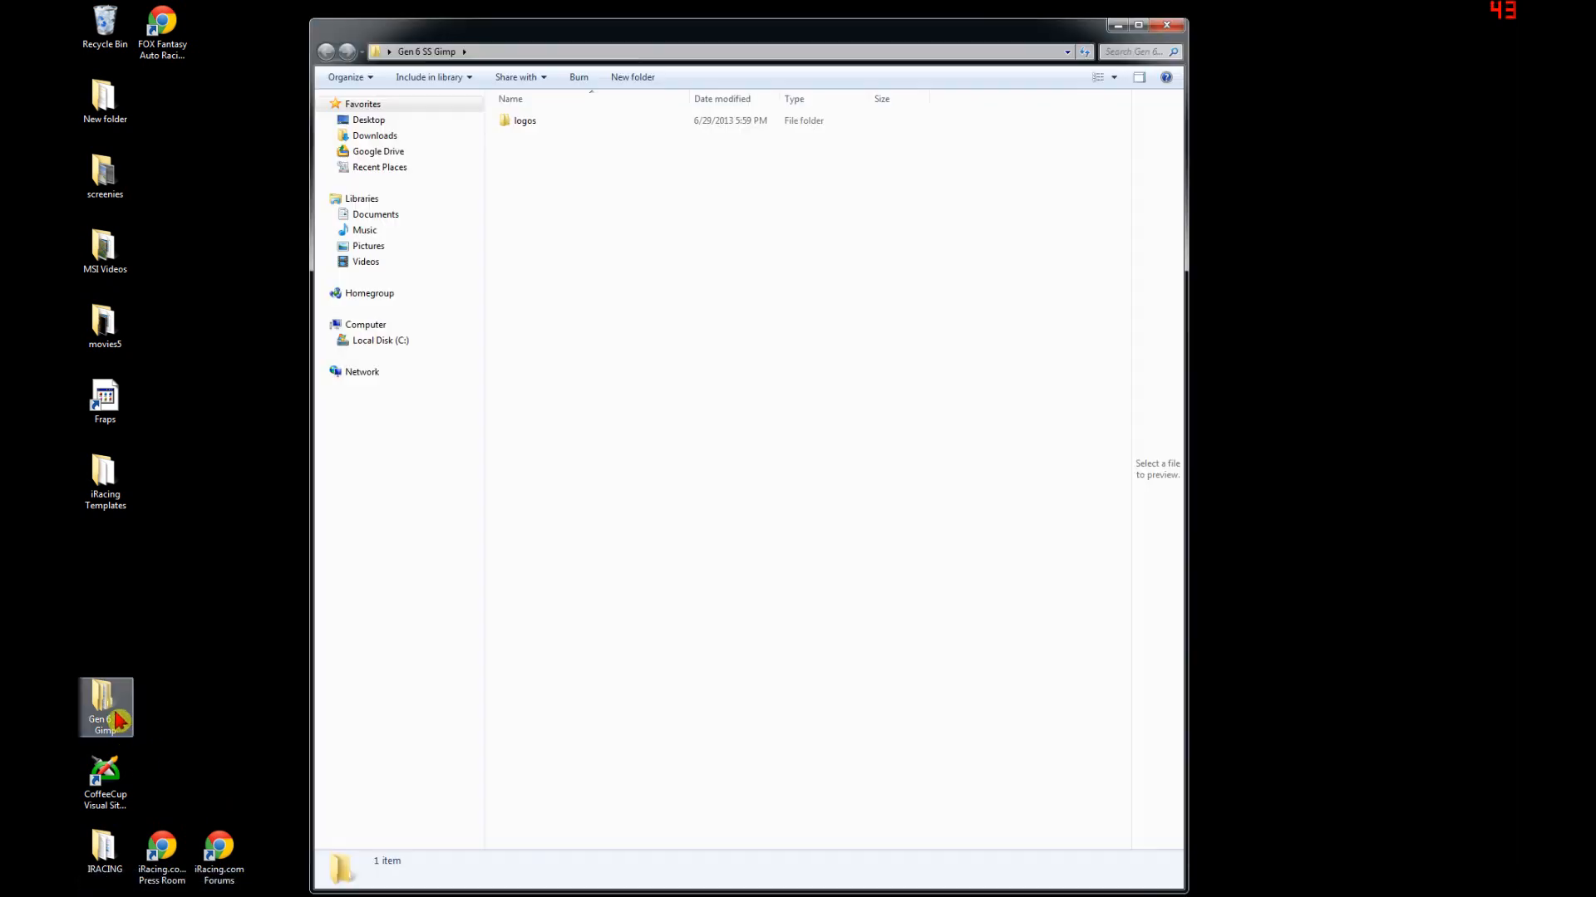
double_click(532, 120)
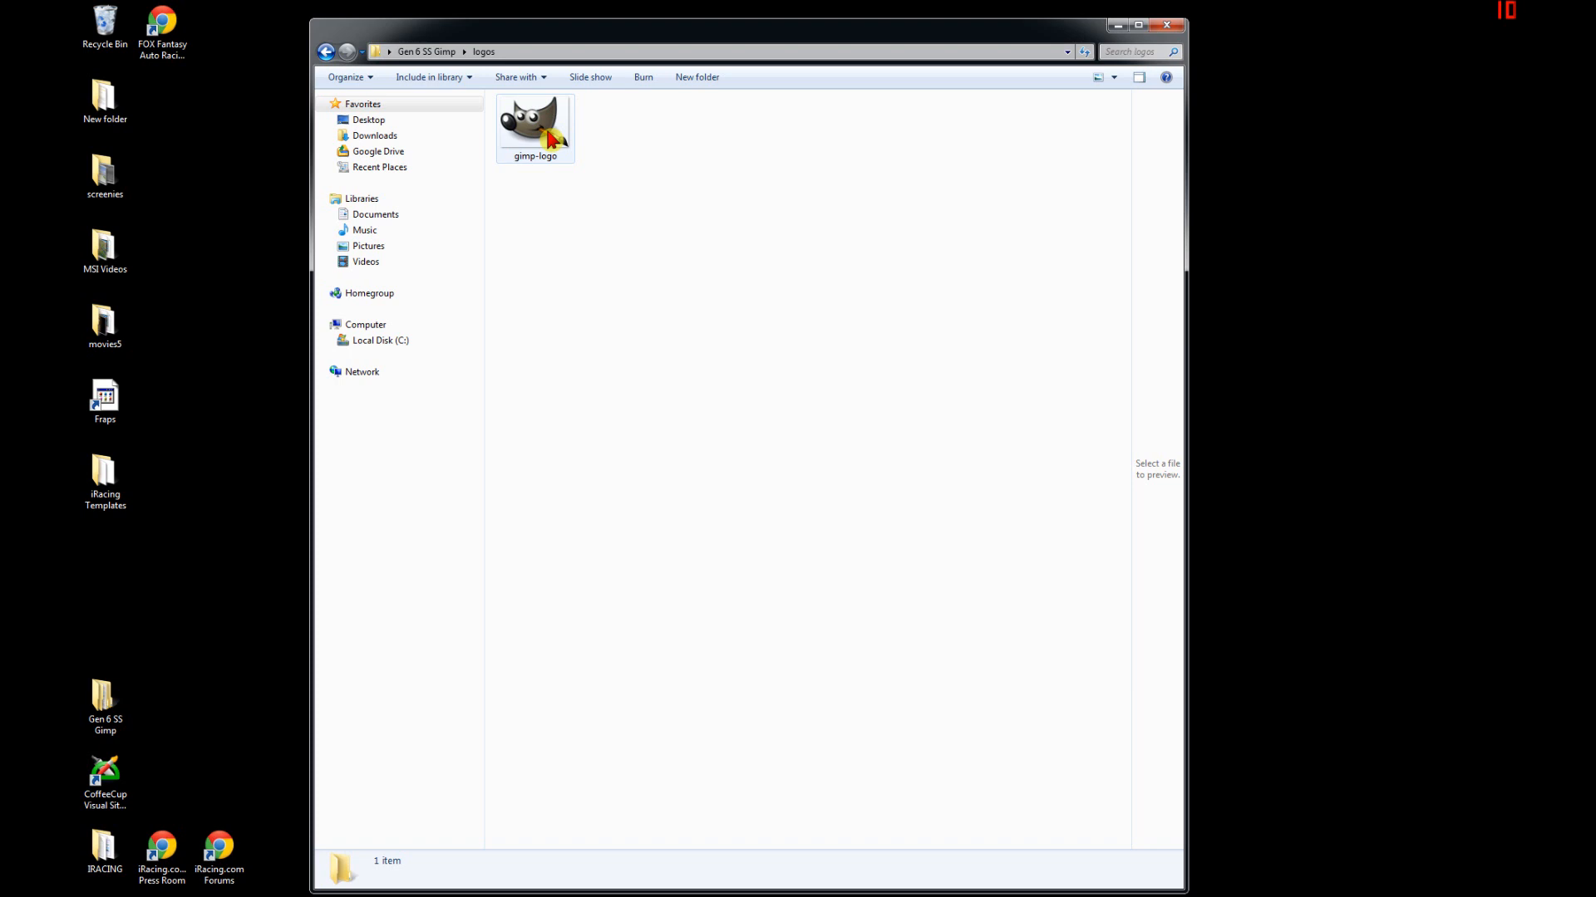
- Open the gimp-logo file with GNU Image Manipulation Program, without making it the default program for this file type
right_click(551, 140)
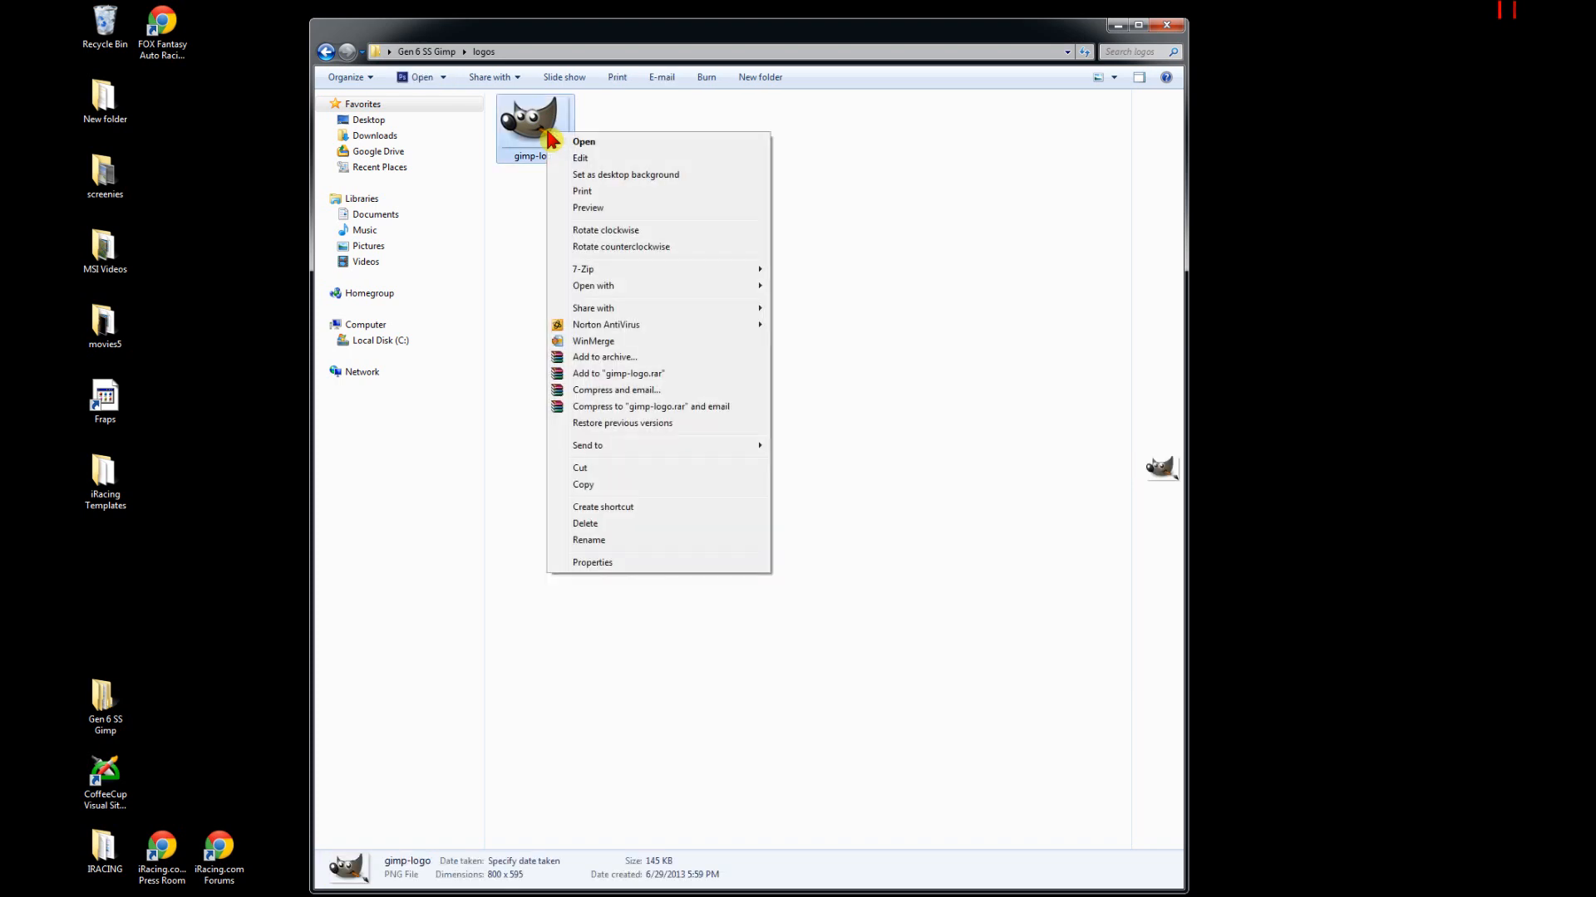
mouse_move(634, 288)
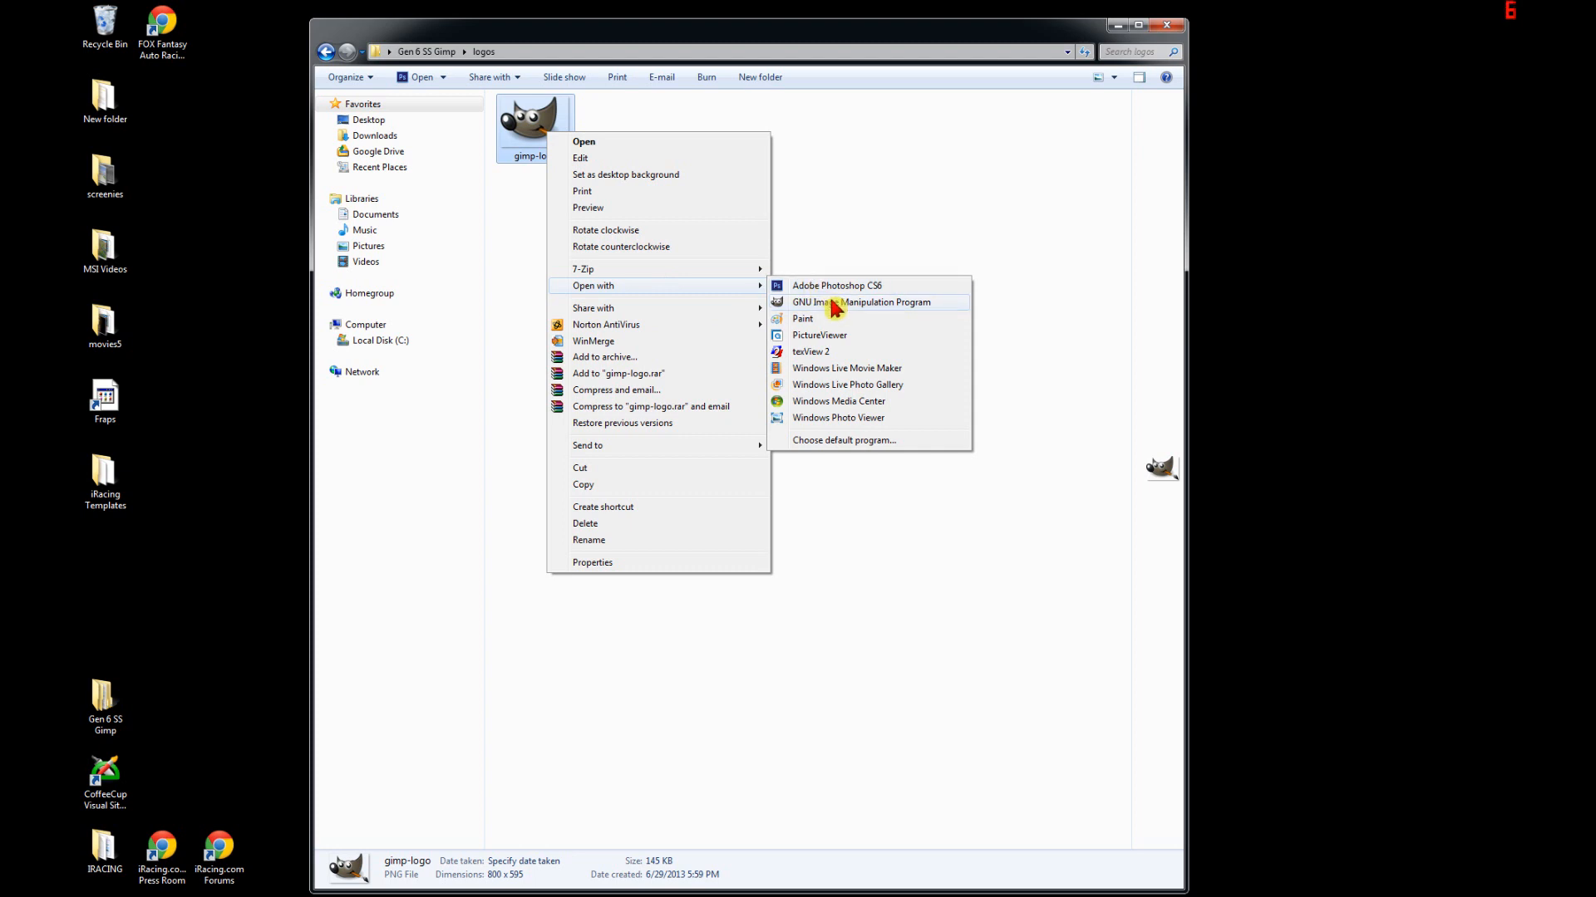
click(865, 447)
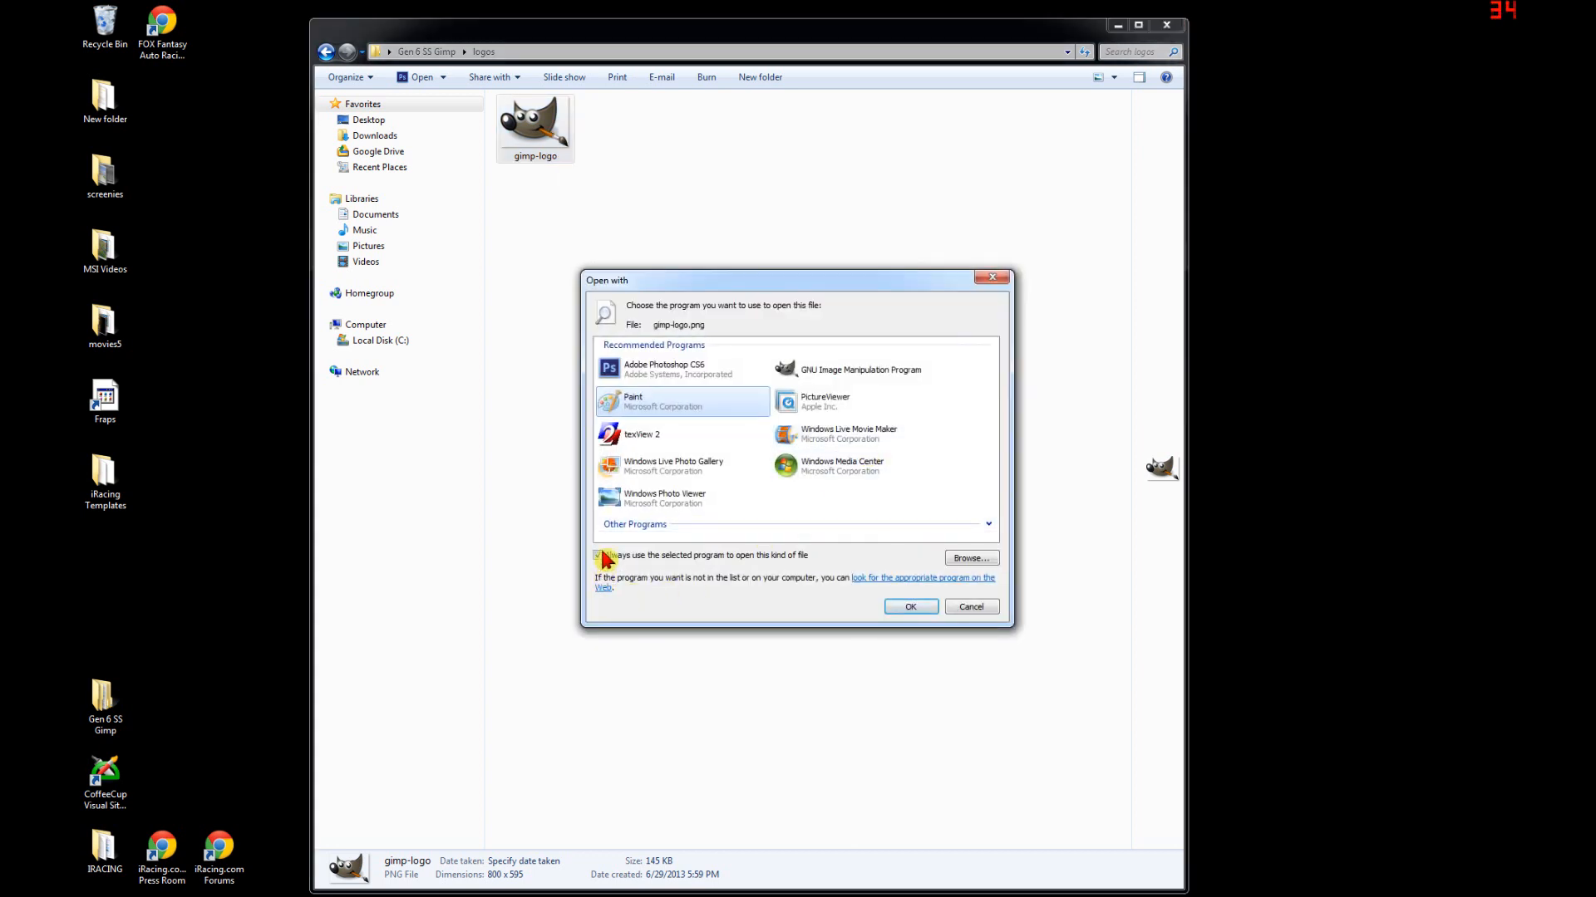
click(599, 556)
click(871, 377)
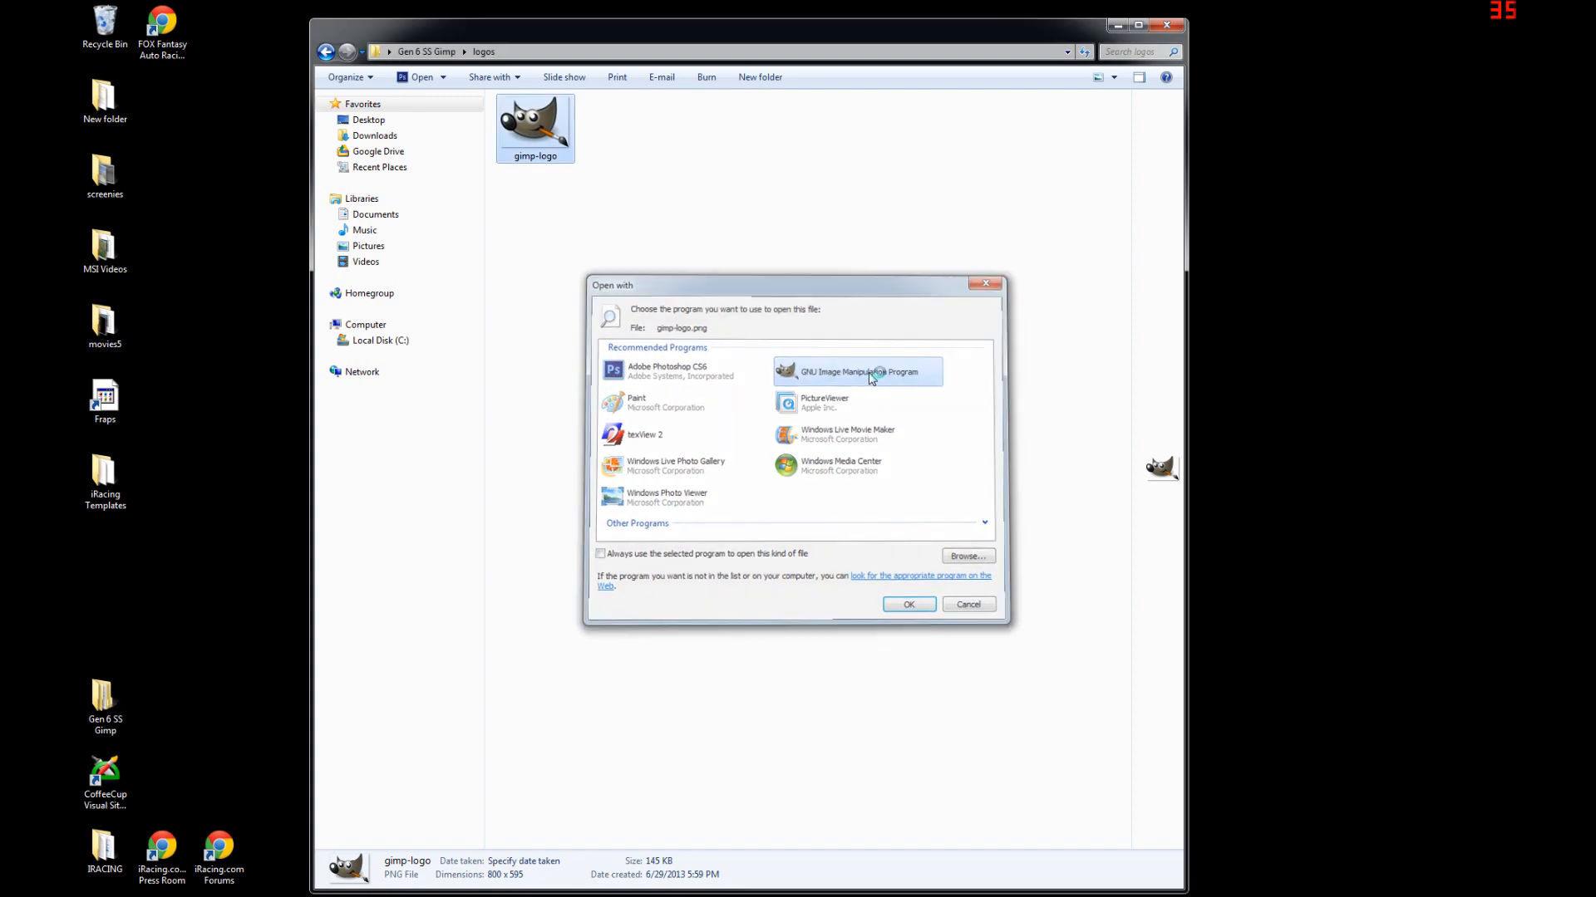
double_click(871, 376)
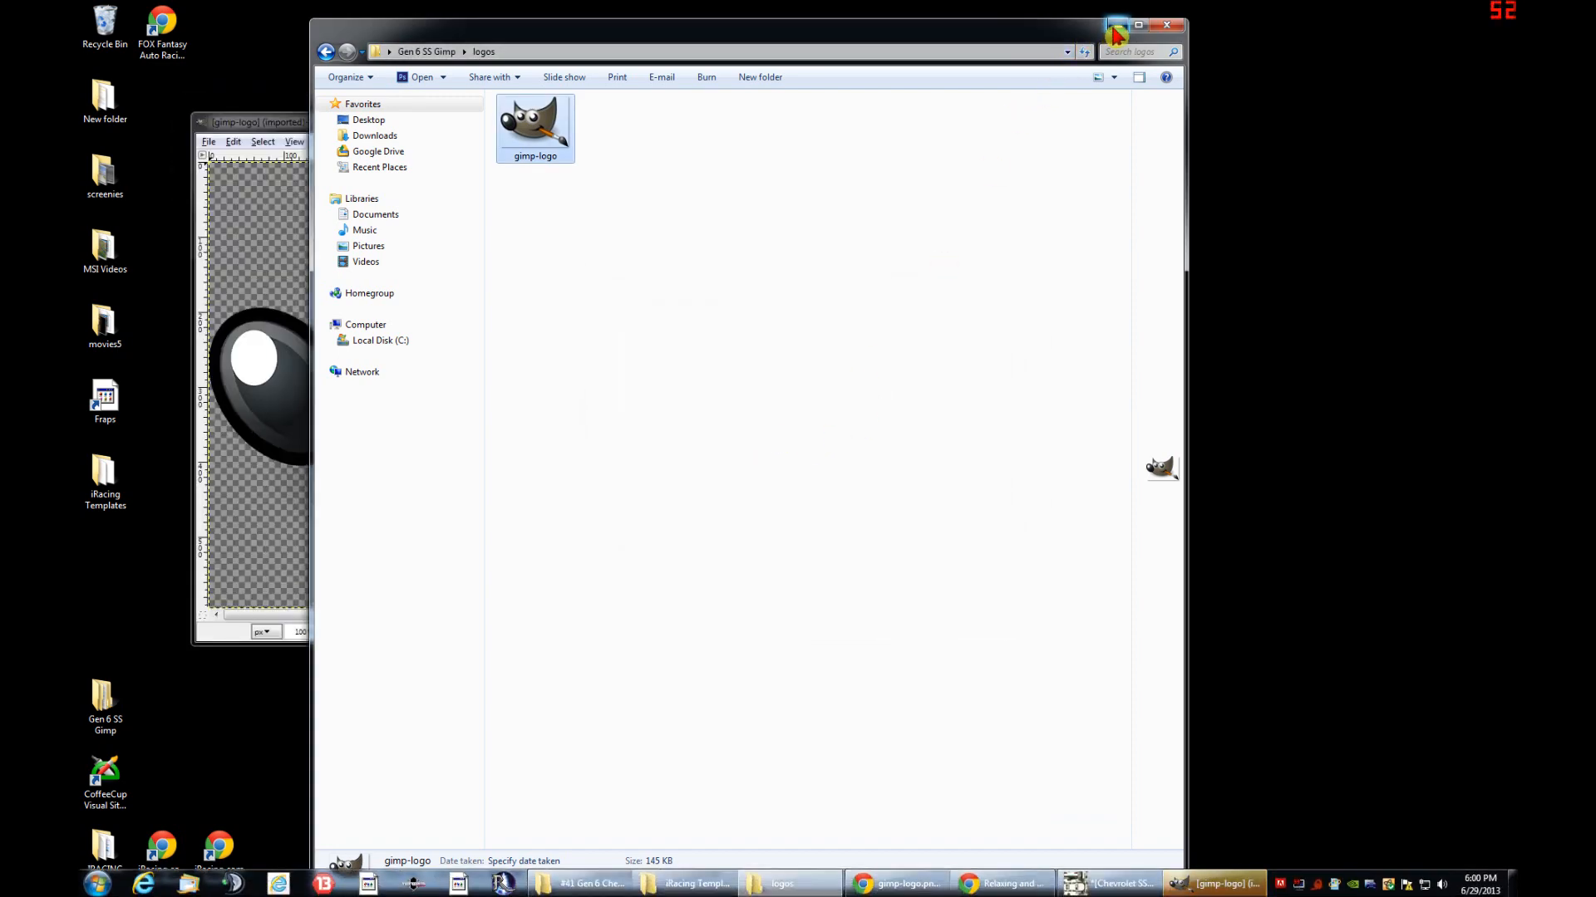
- Minimize the folder window and arrange the gimp-logo window, the Chevrolet SS window and the Layers dialog so all are accessible
click(1116, 26)
drag(623, 128, 642, 30)
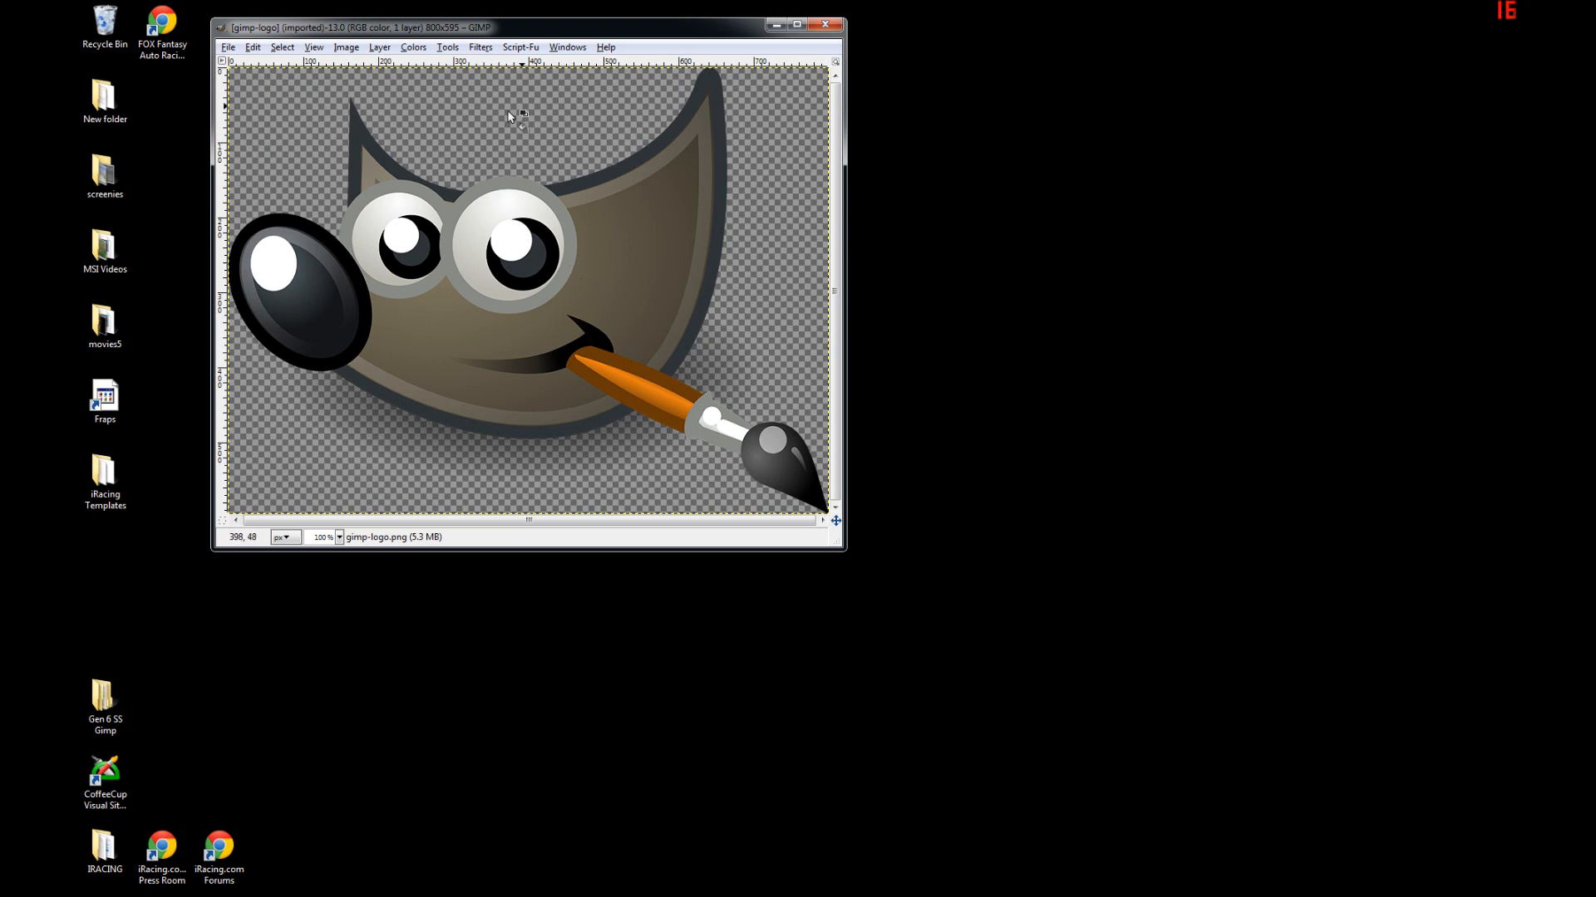
mouse_move(736, 891)
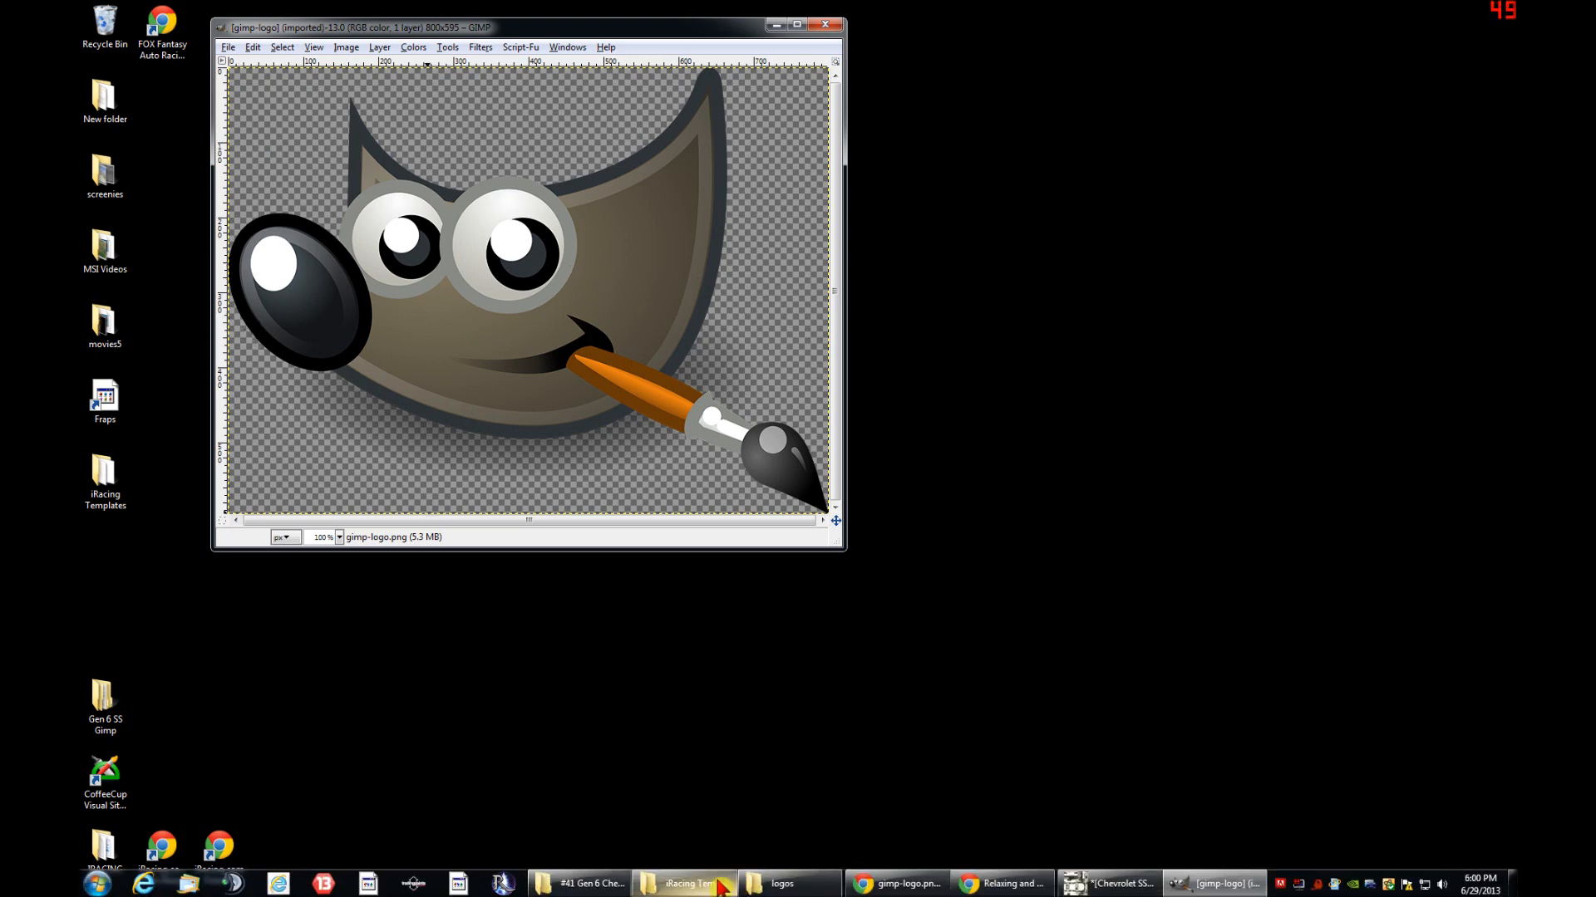
mouse_move(682, 891)
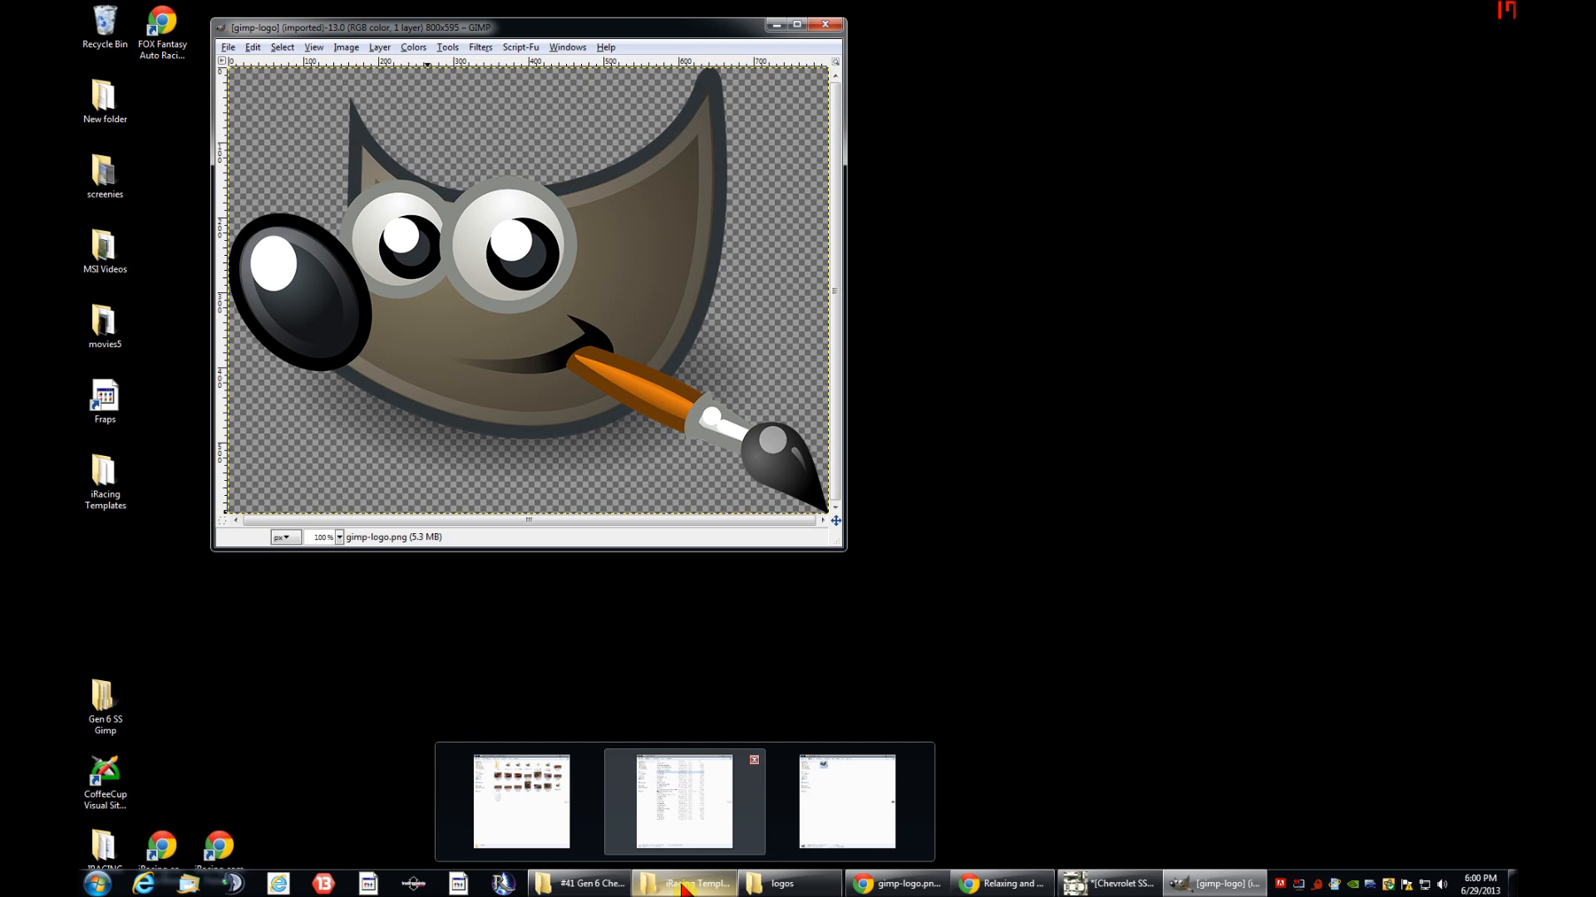
mouse_move(936, 894)
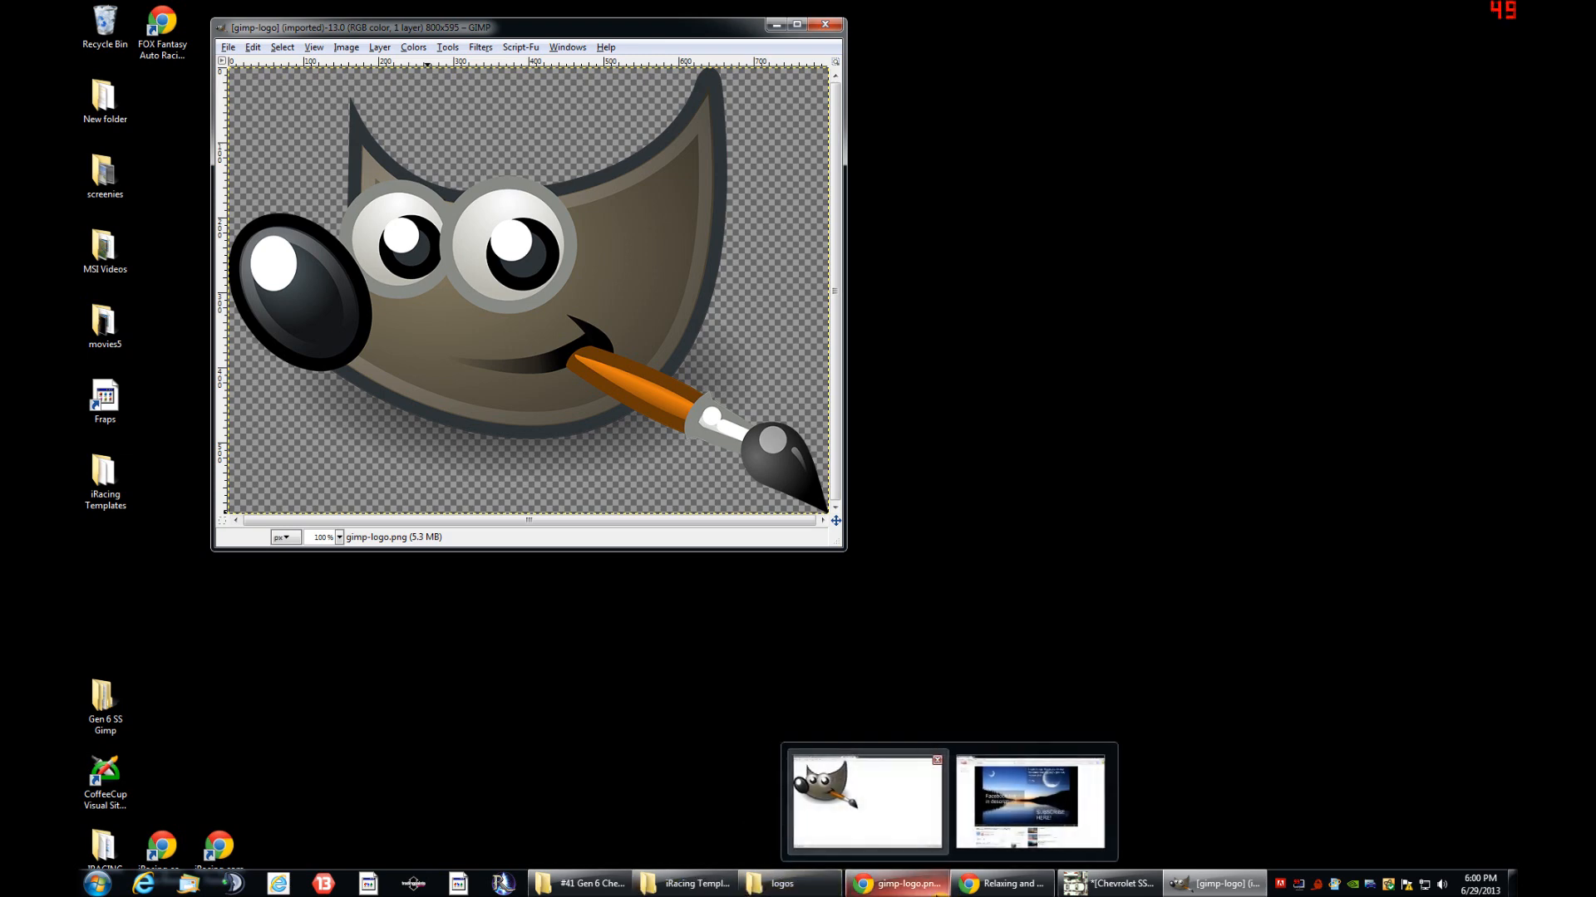
click(1118, 888)
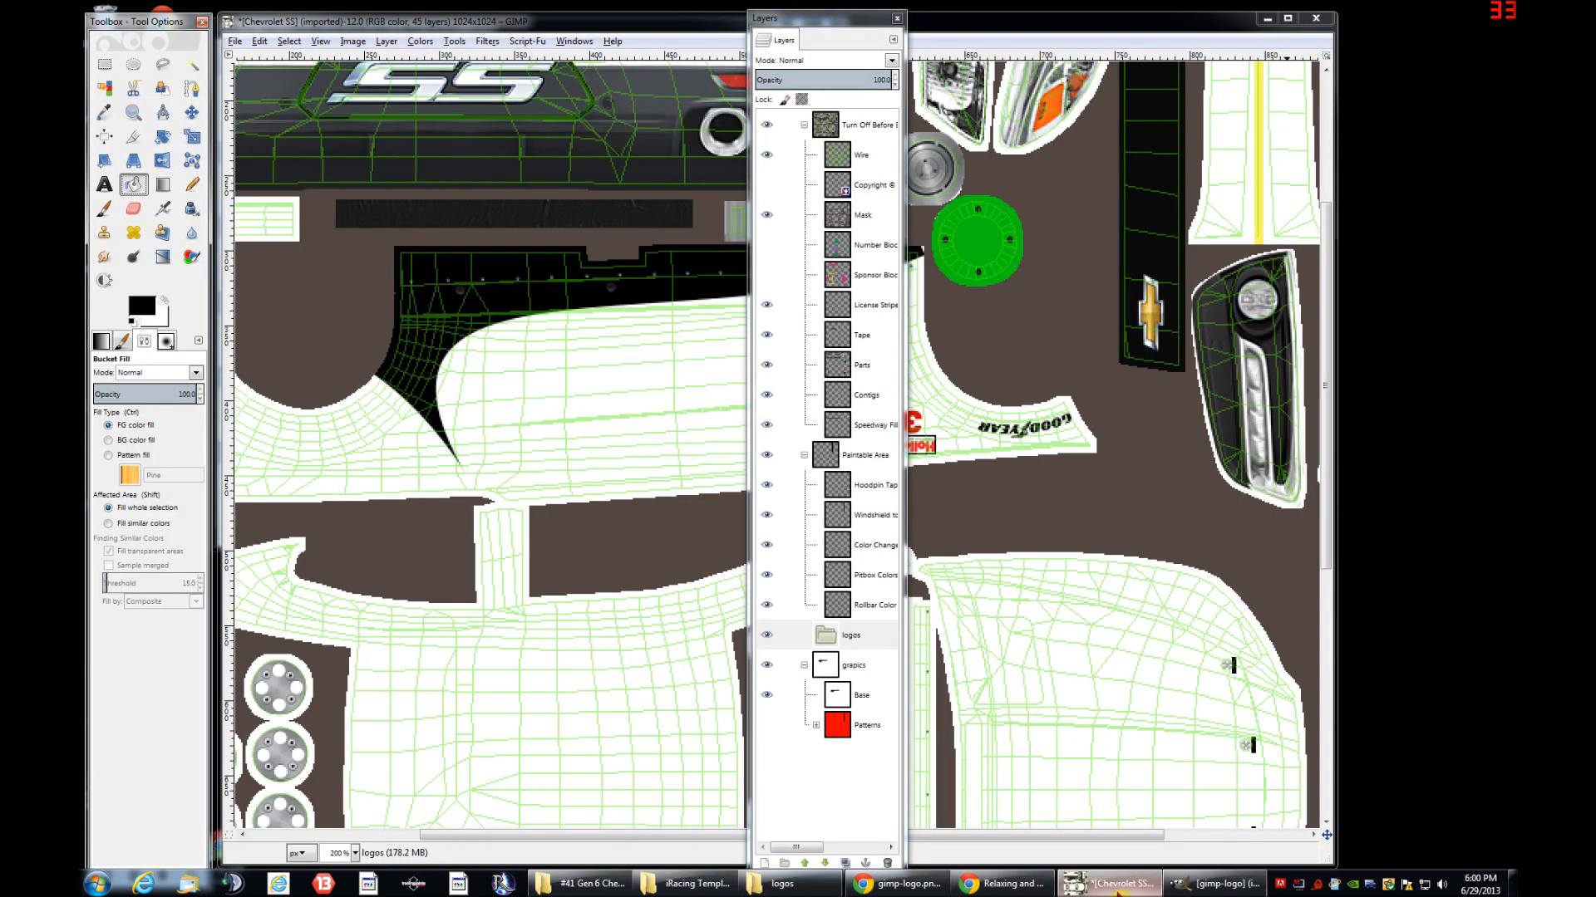
drag(843, 28, 1445, 32)
drag(1192, 34, 1199, 87)
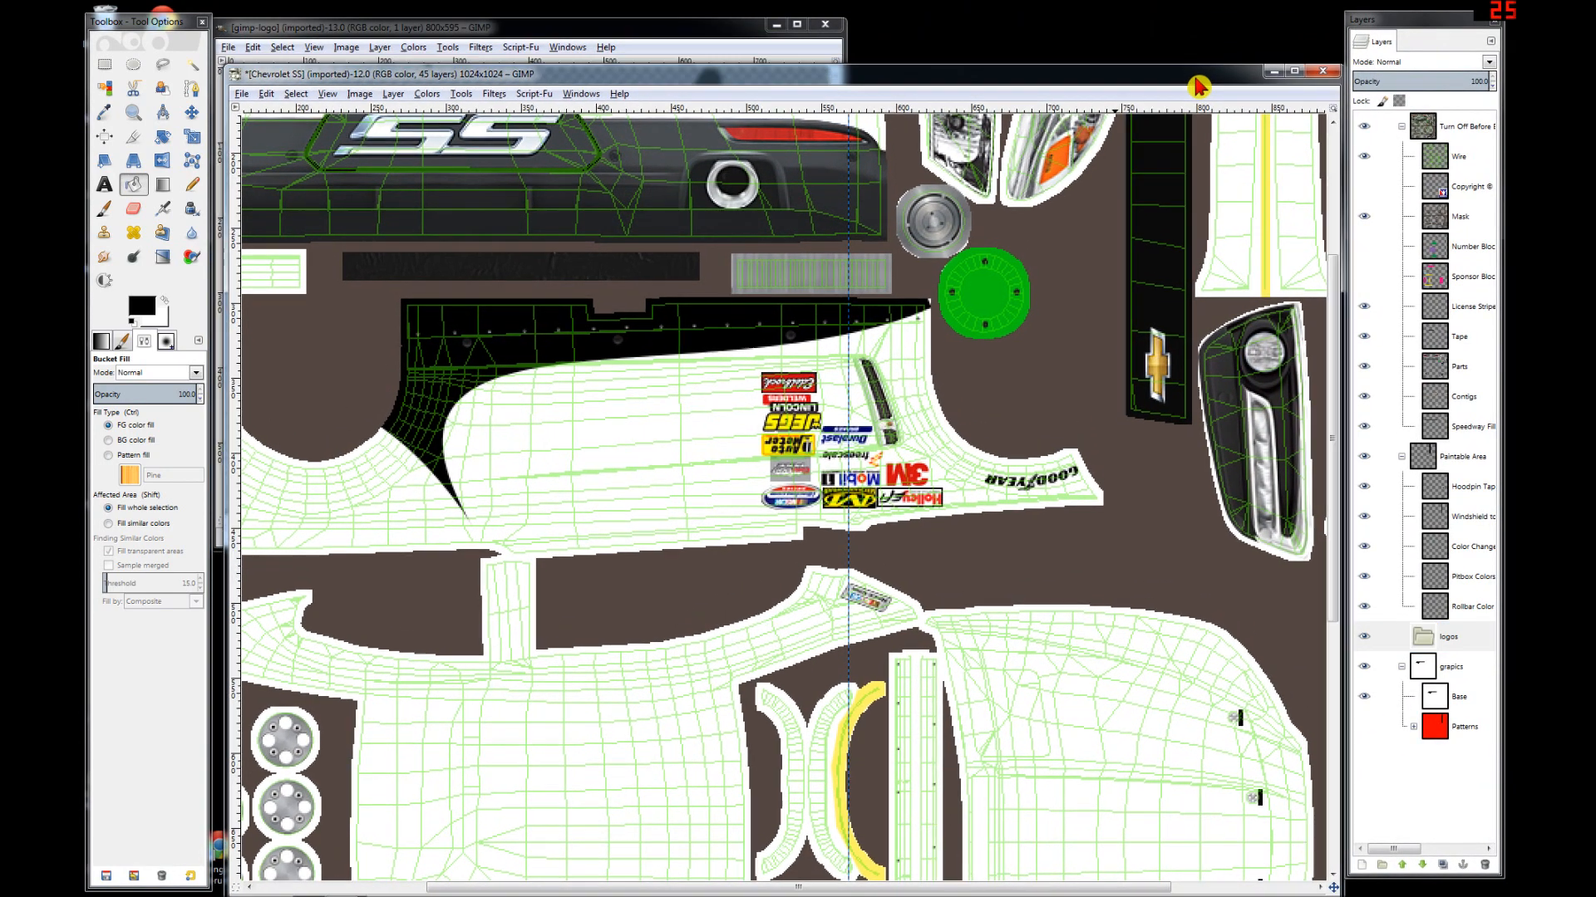
- Make the Base layer active and copy the gimp-logo.png layer from its own image into the Chevrolet SS image
click(1452, 641)
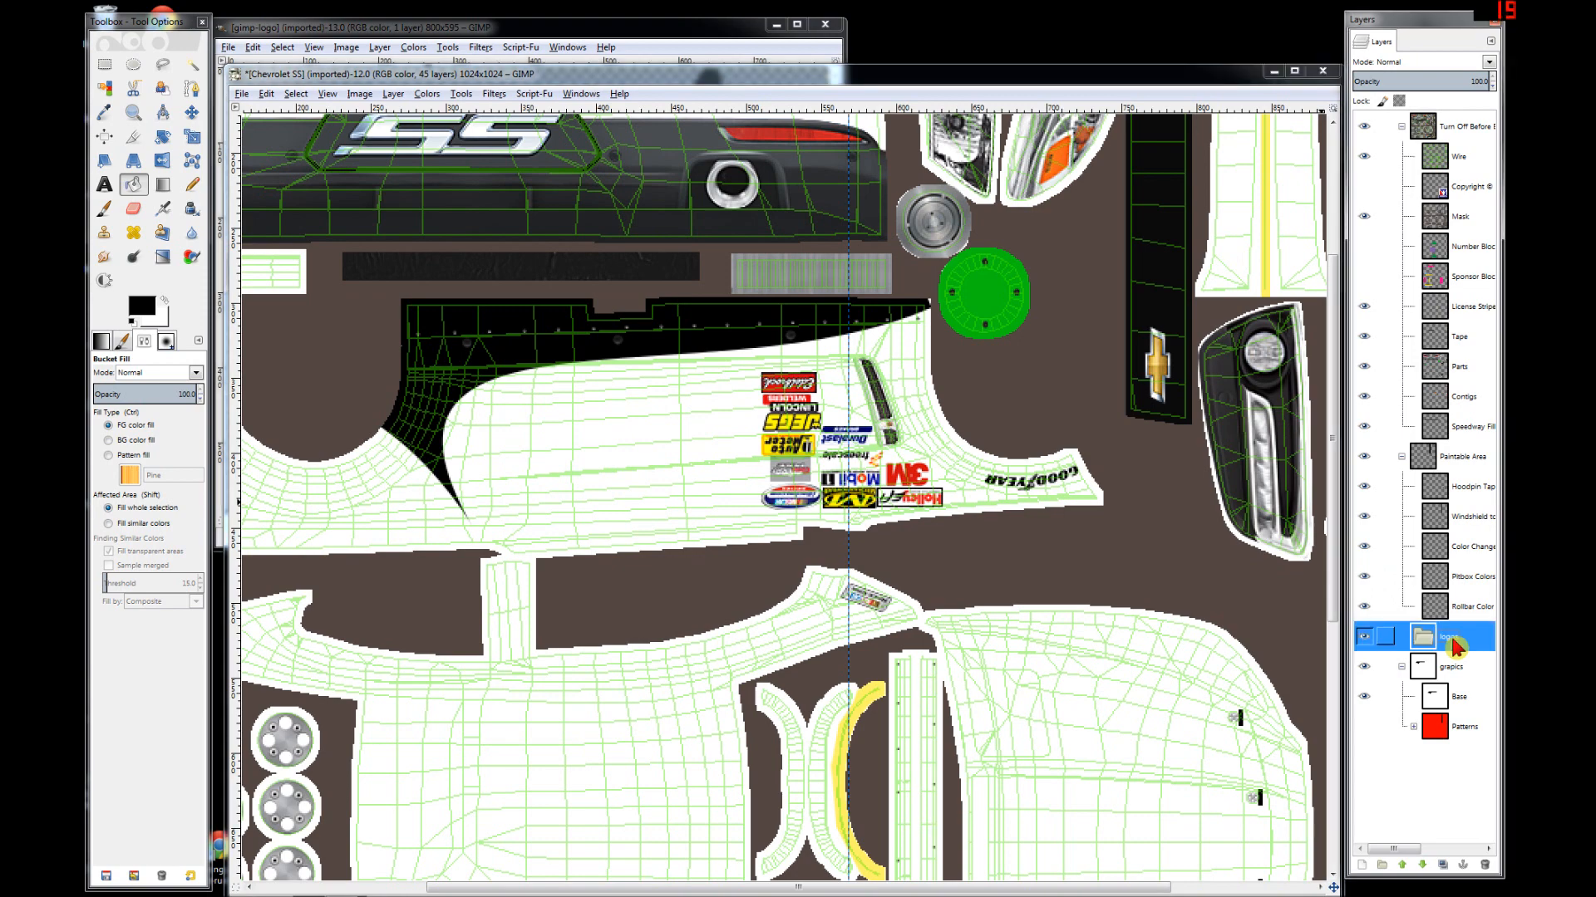
mouse_move(1459, 698)
mouse_down()
mouse_move(1450, 528)
mouse_move(1484, 716)
mouse_up()
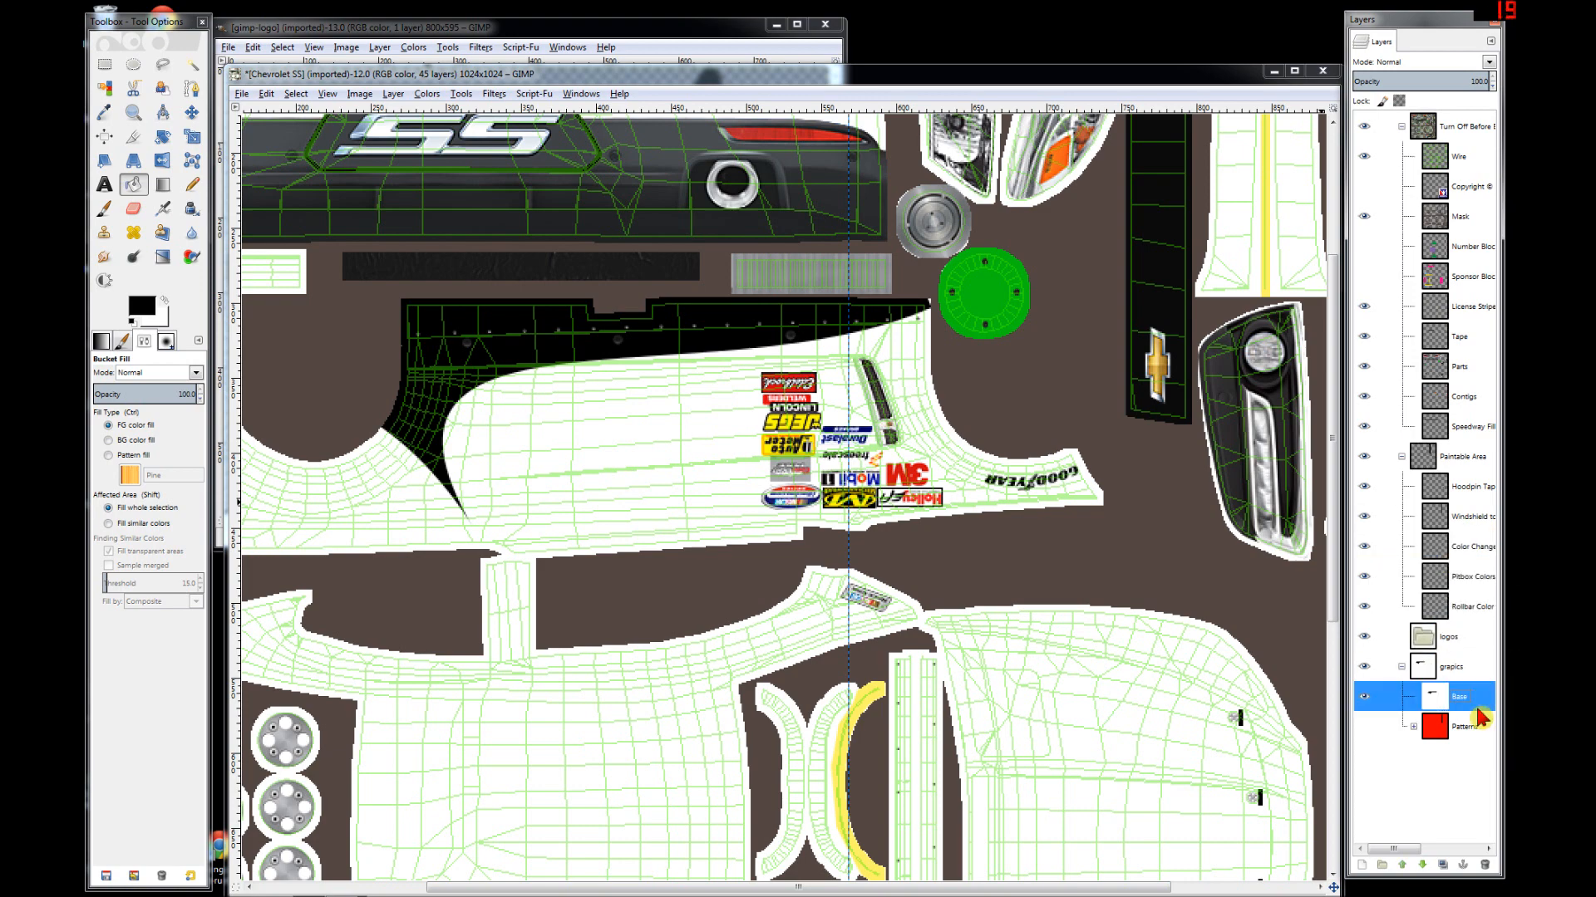
click(709, 43)
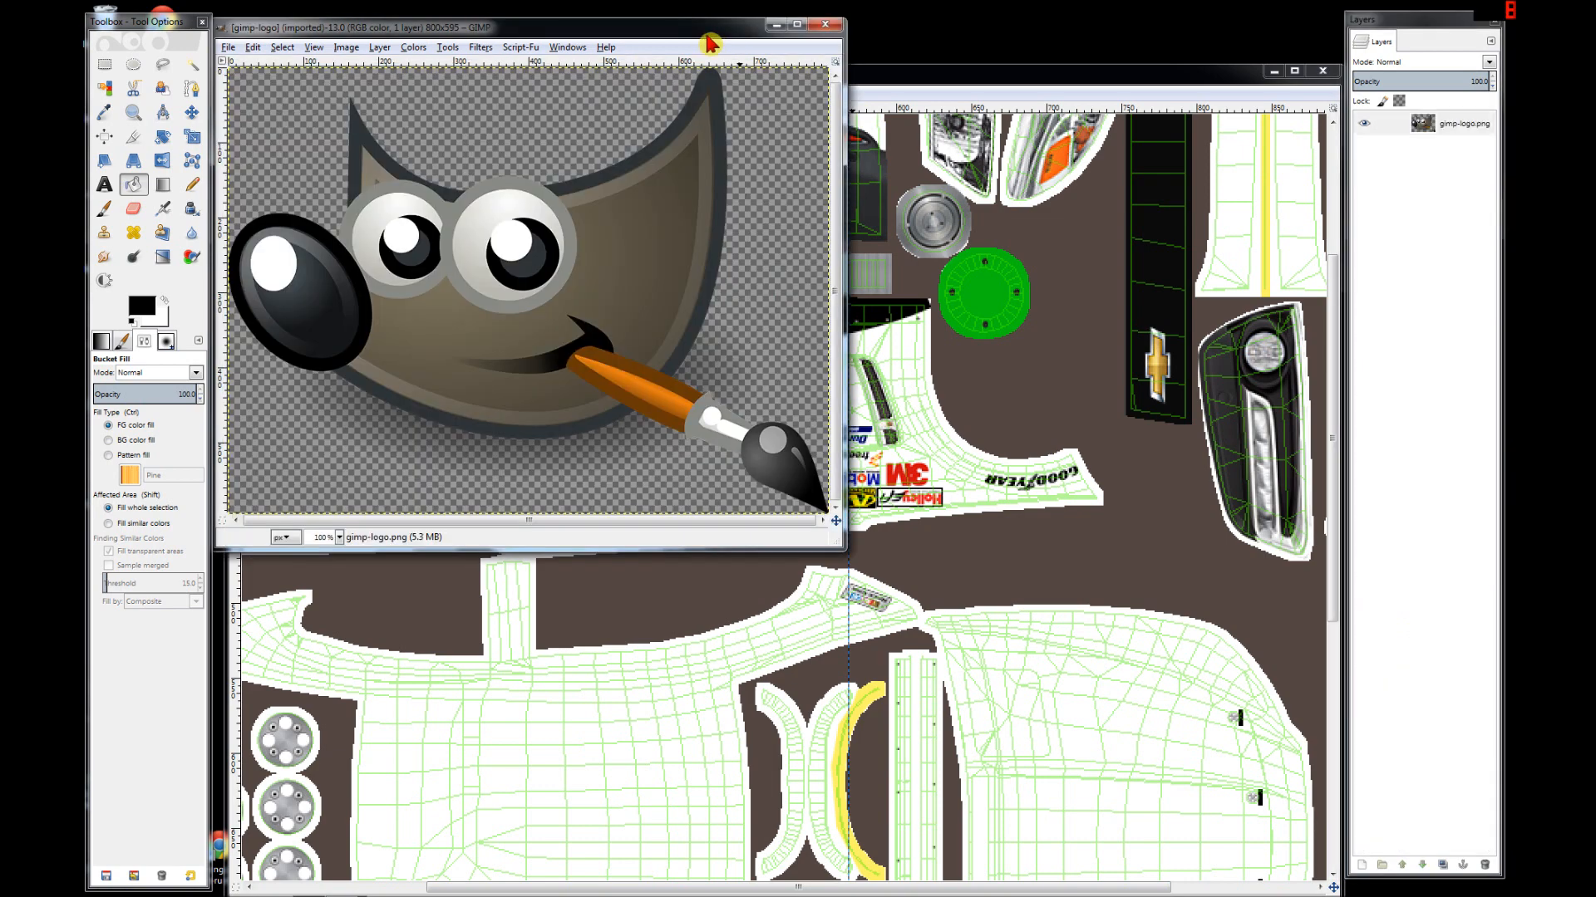
click(1460, 129)
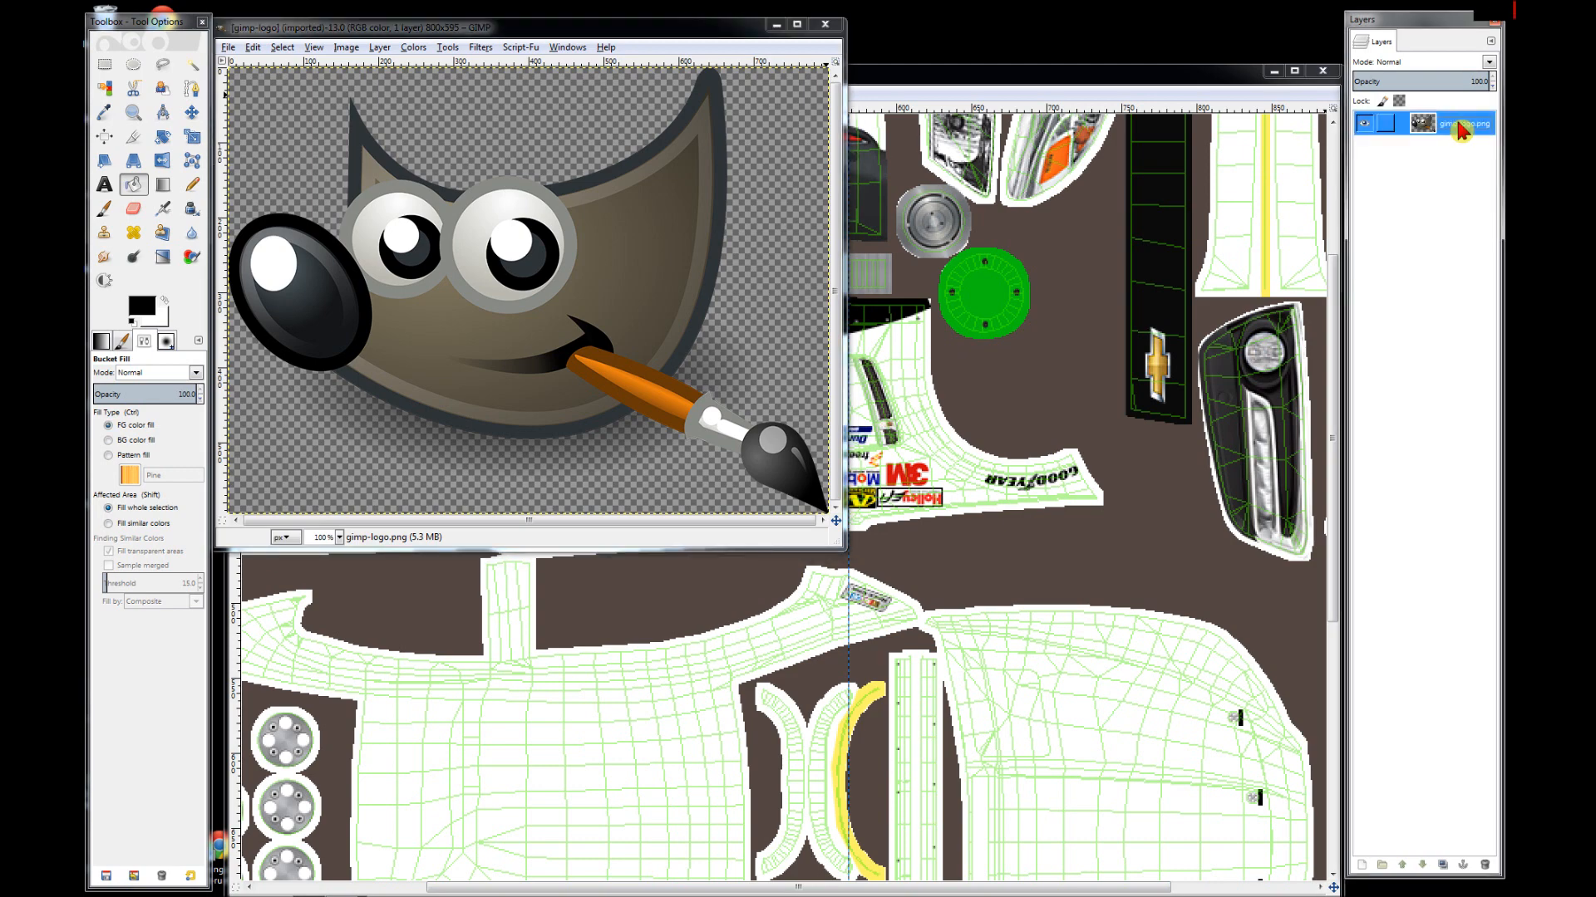
drag(1460, 129, 1045, 423)
drag(972, 76, 963, 26)
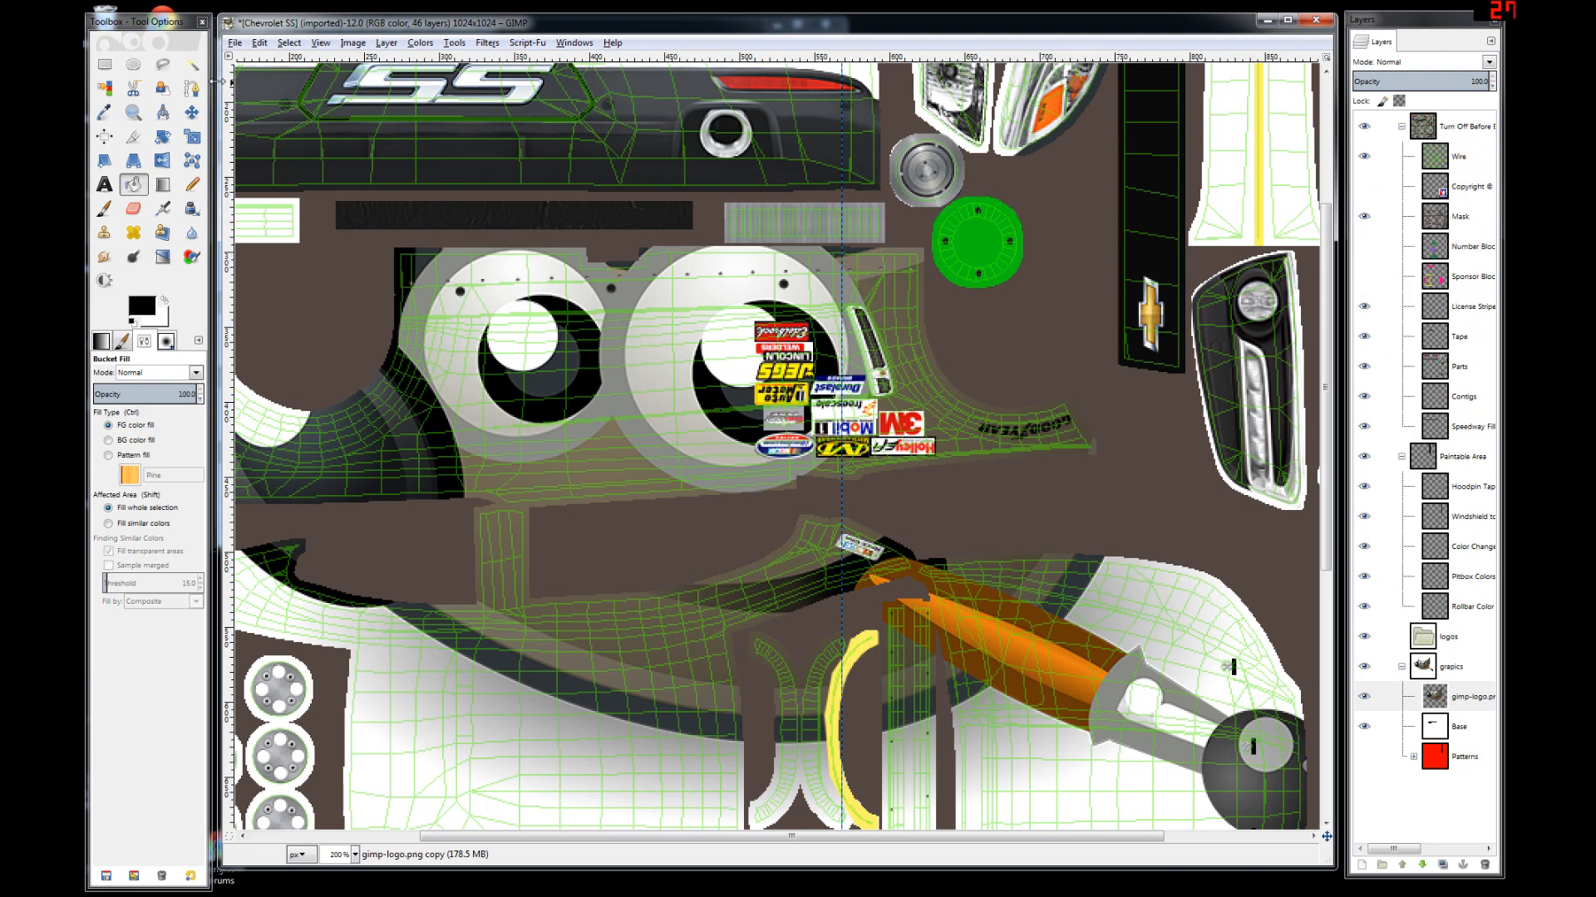
click(235, 43)
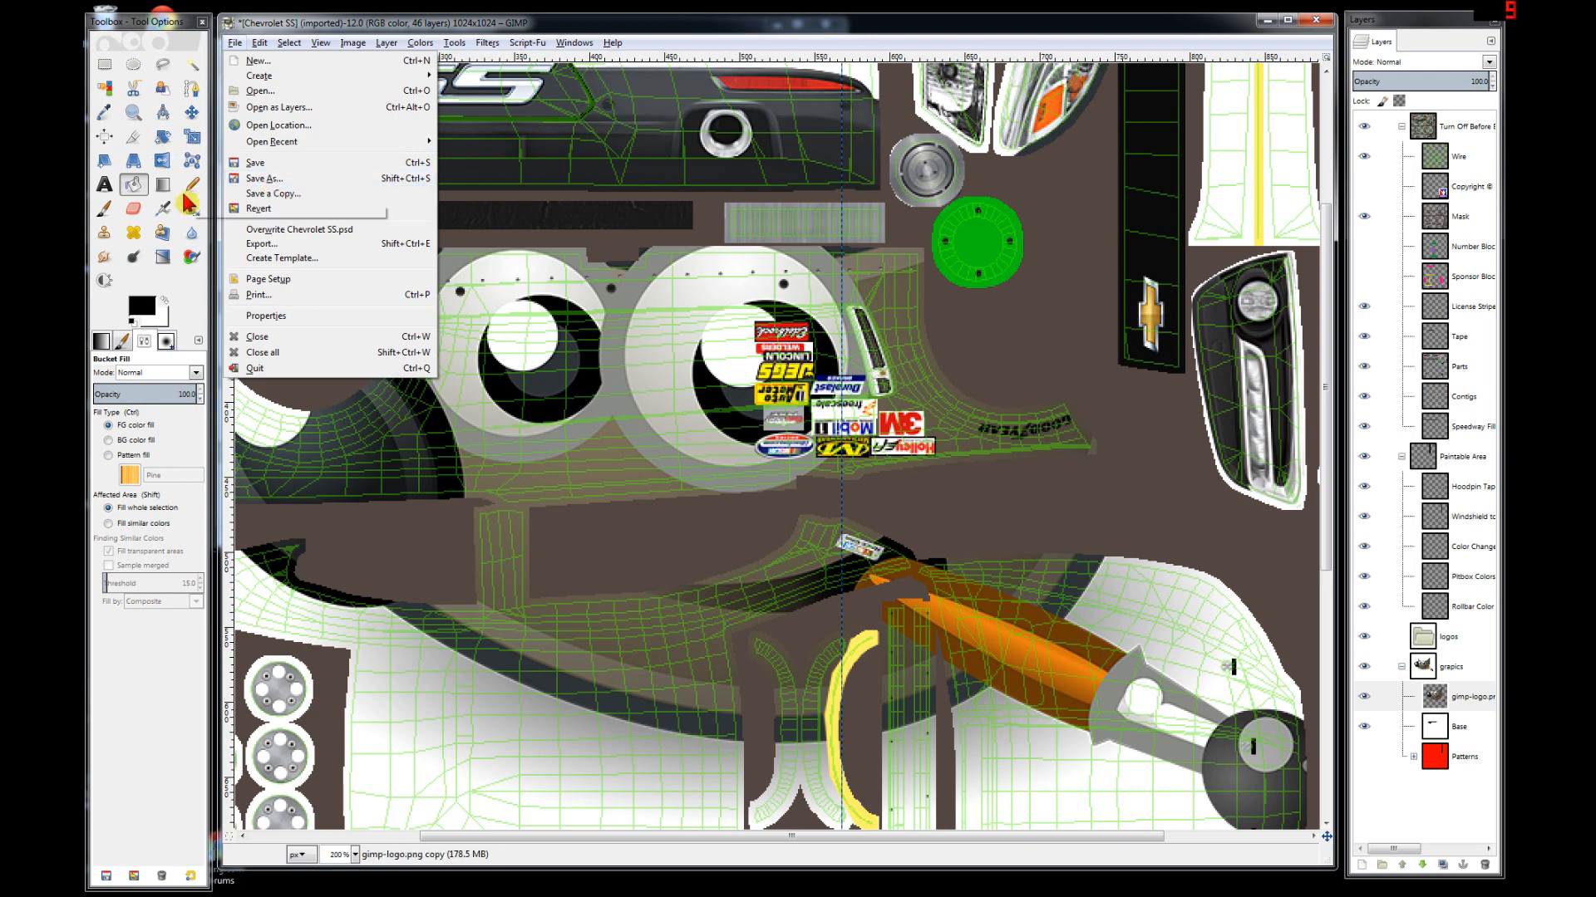
mouse_move(574, 43)
click(636, 25)
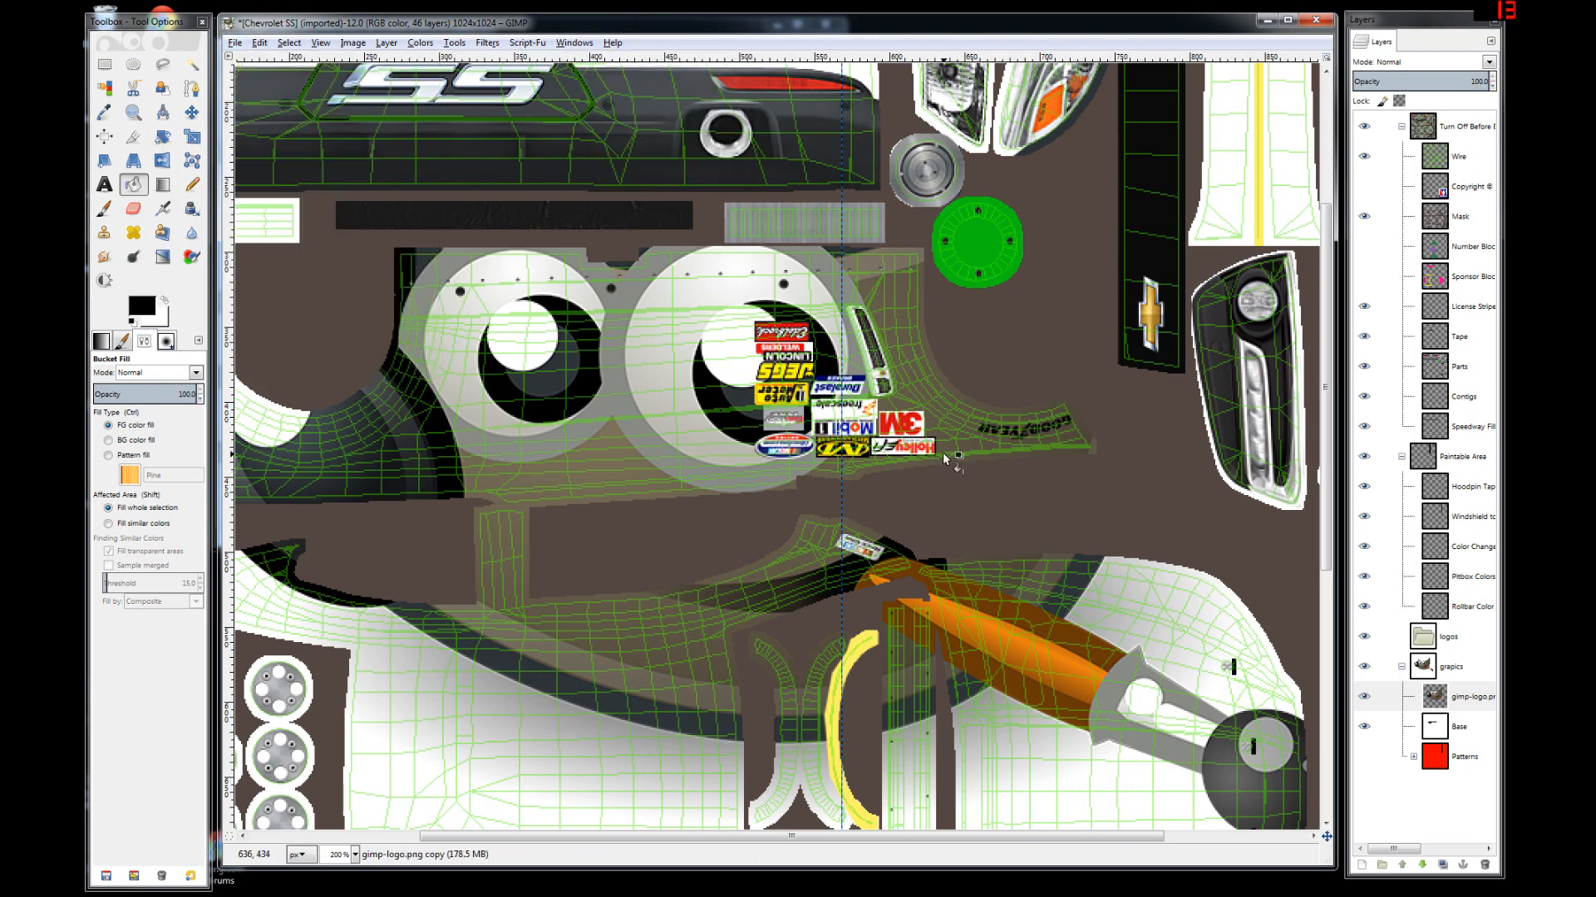
- Move the copied gimp-logo layer out of the graphics group into the logos group
key(ctrl)
scroll(888, 447, down, 2)
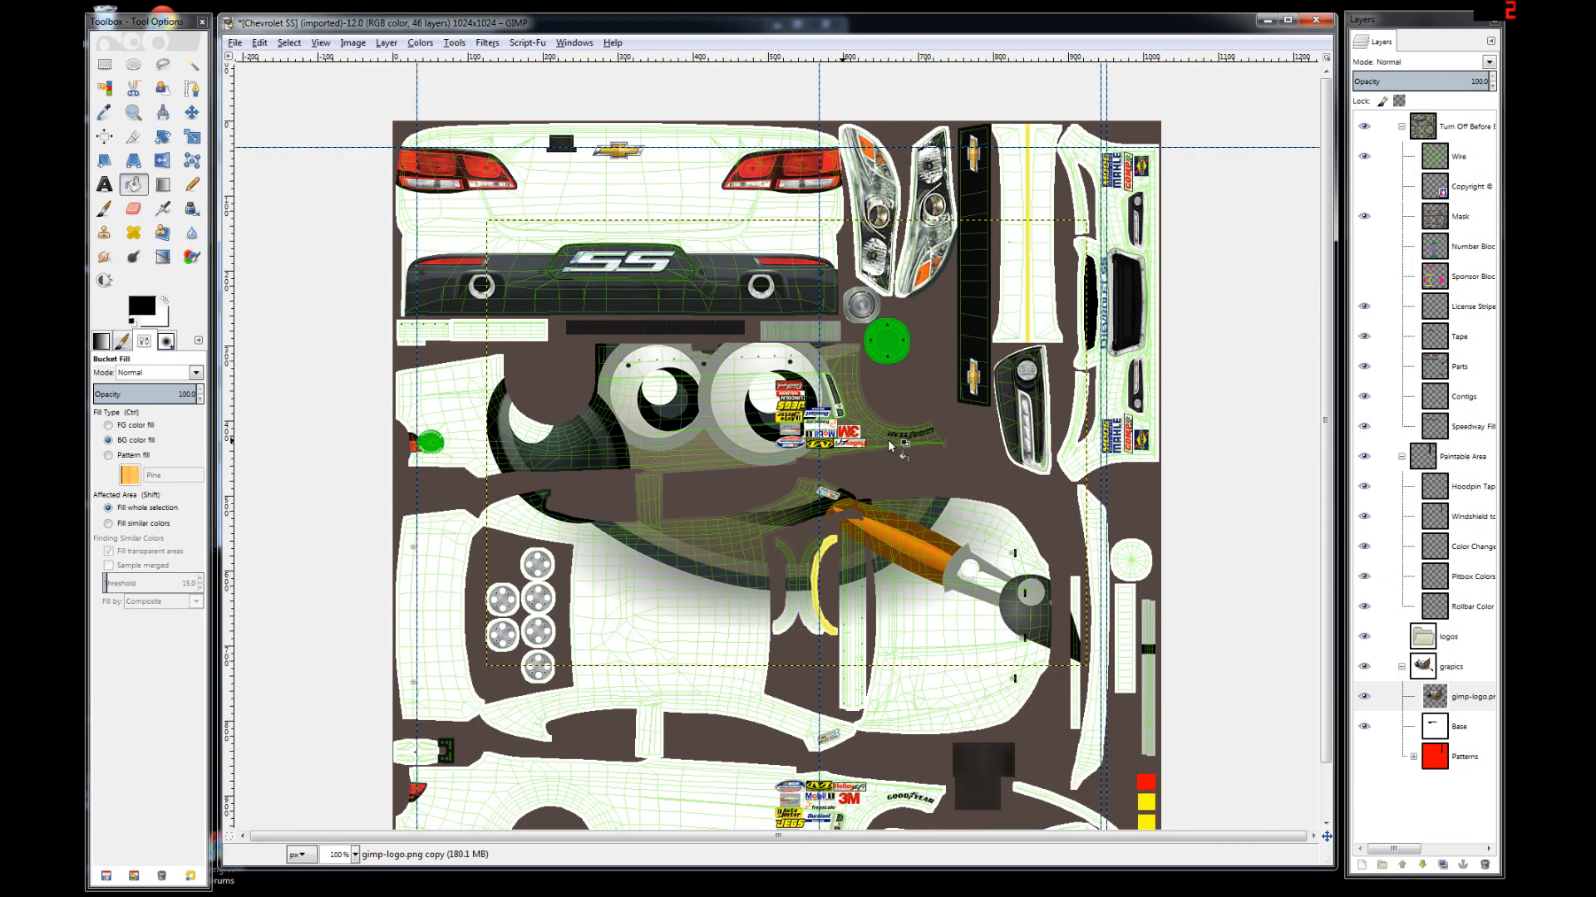
click(1453, 702)
drag(1453, 704, 1444, 640)
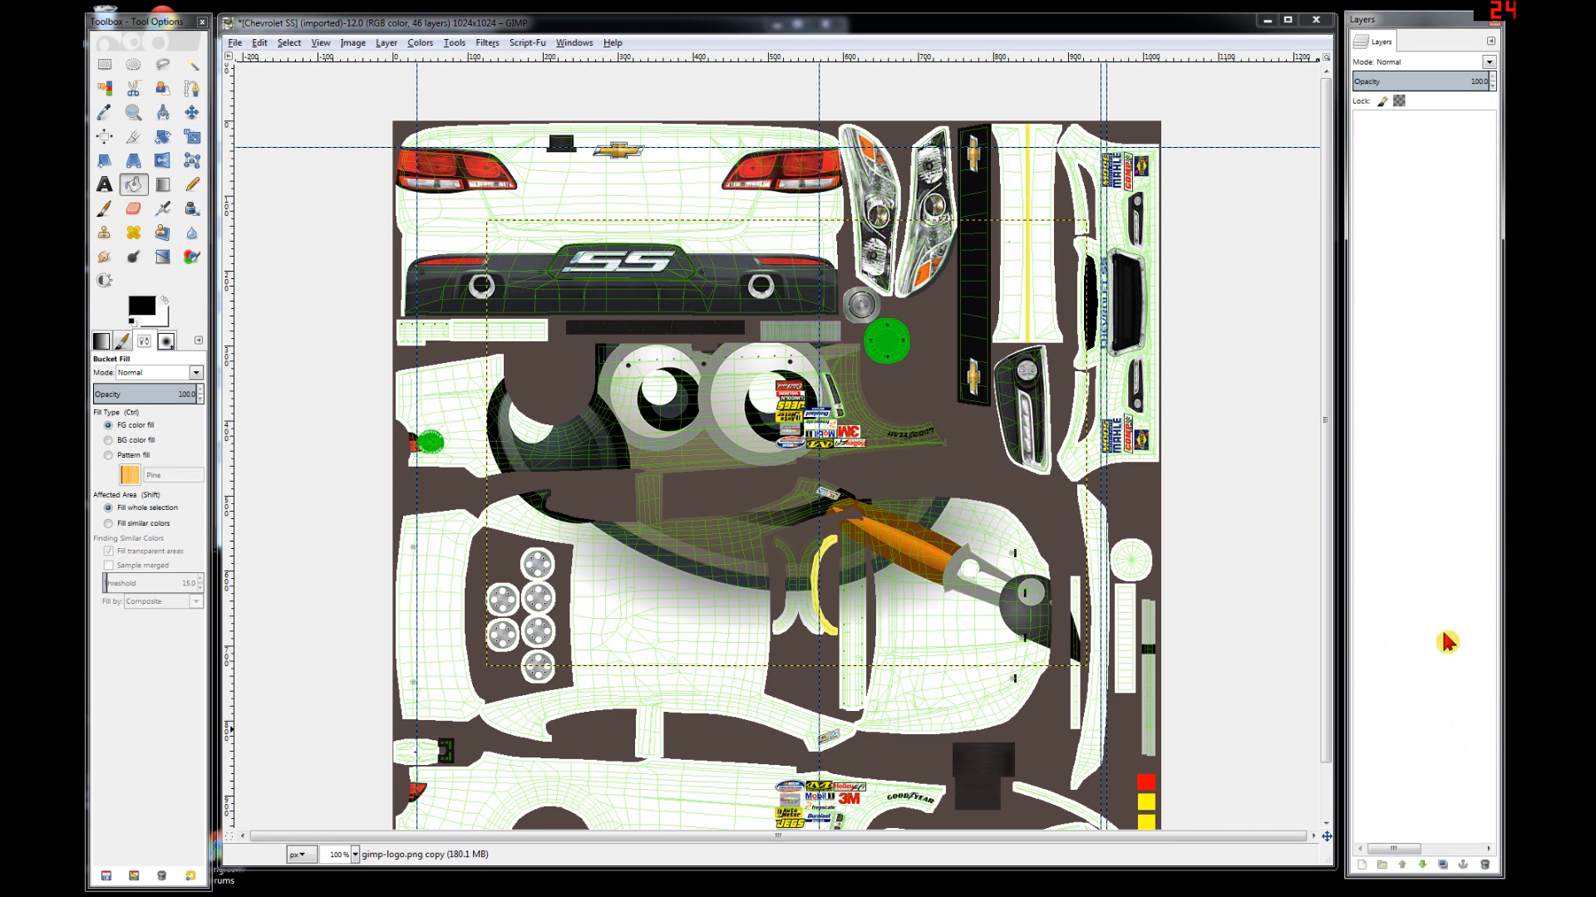
- Duplicate the gimp-logo layer inside the logos group and hide the original below the copy
click(1461, 667)
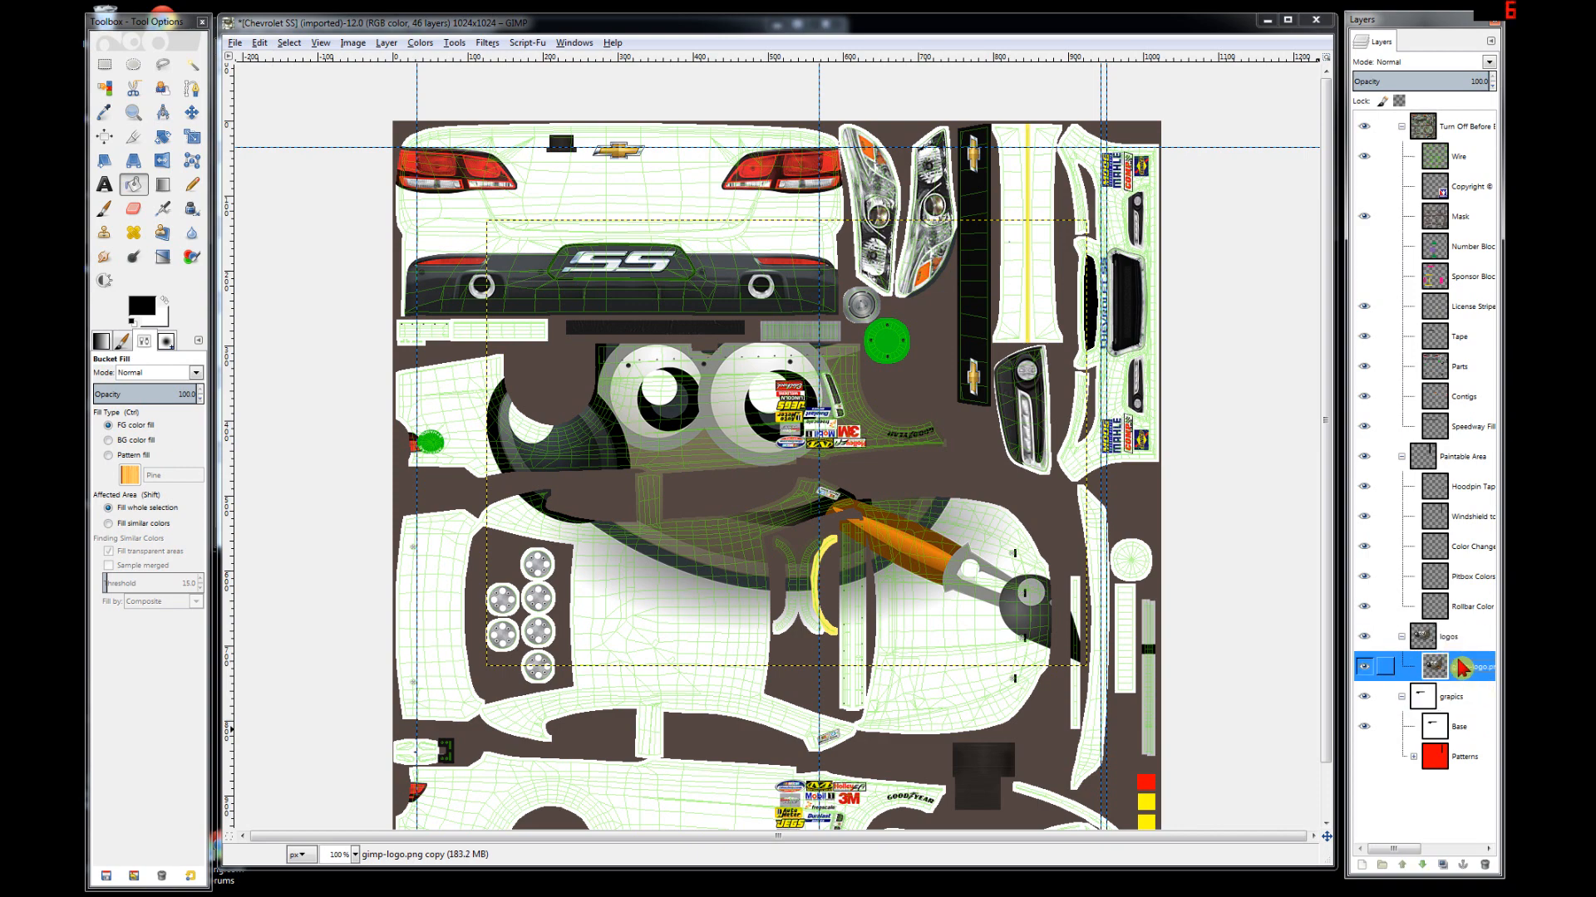
right_click(1461, 668)
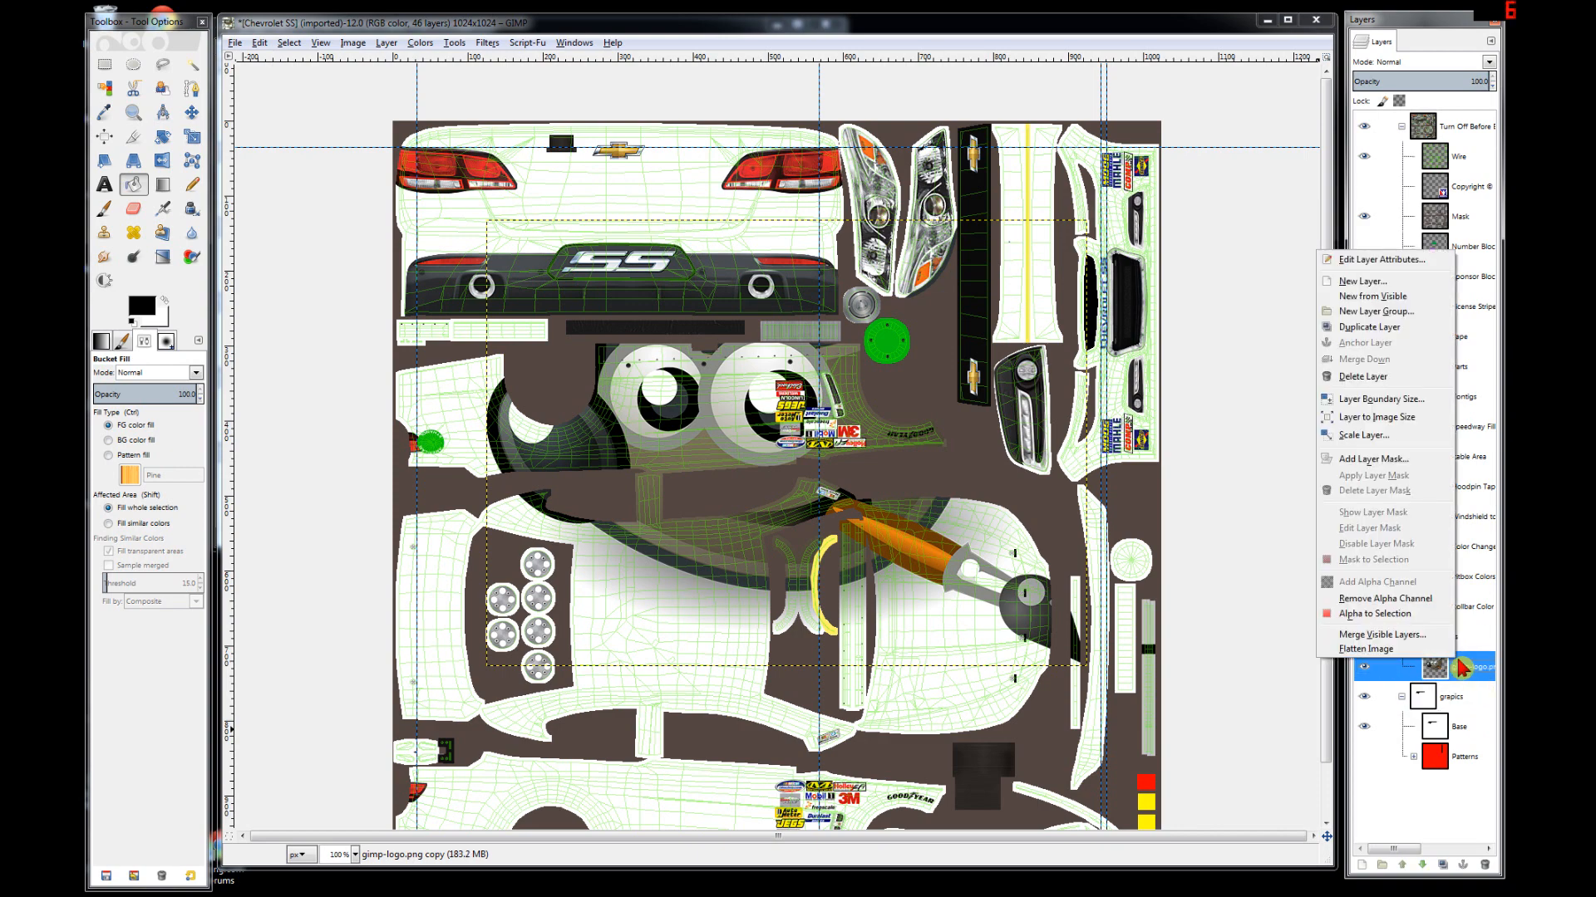
click(1391, 332)
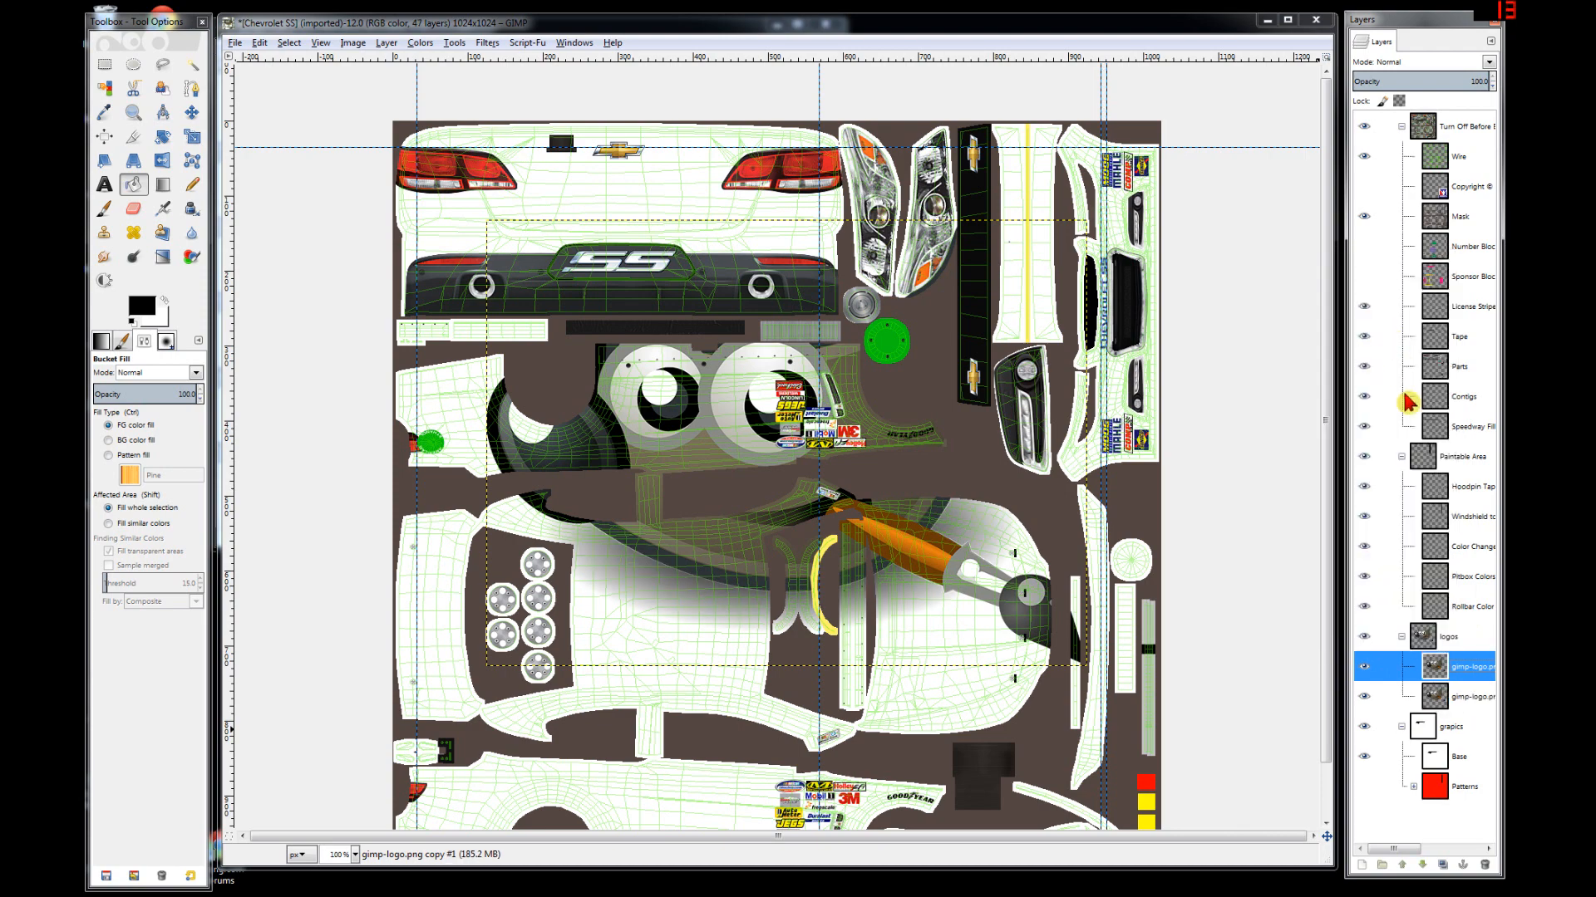
click(1367, 699)
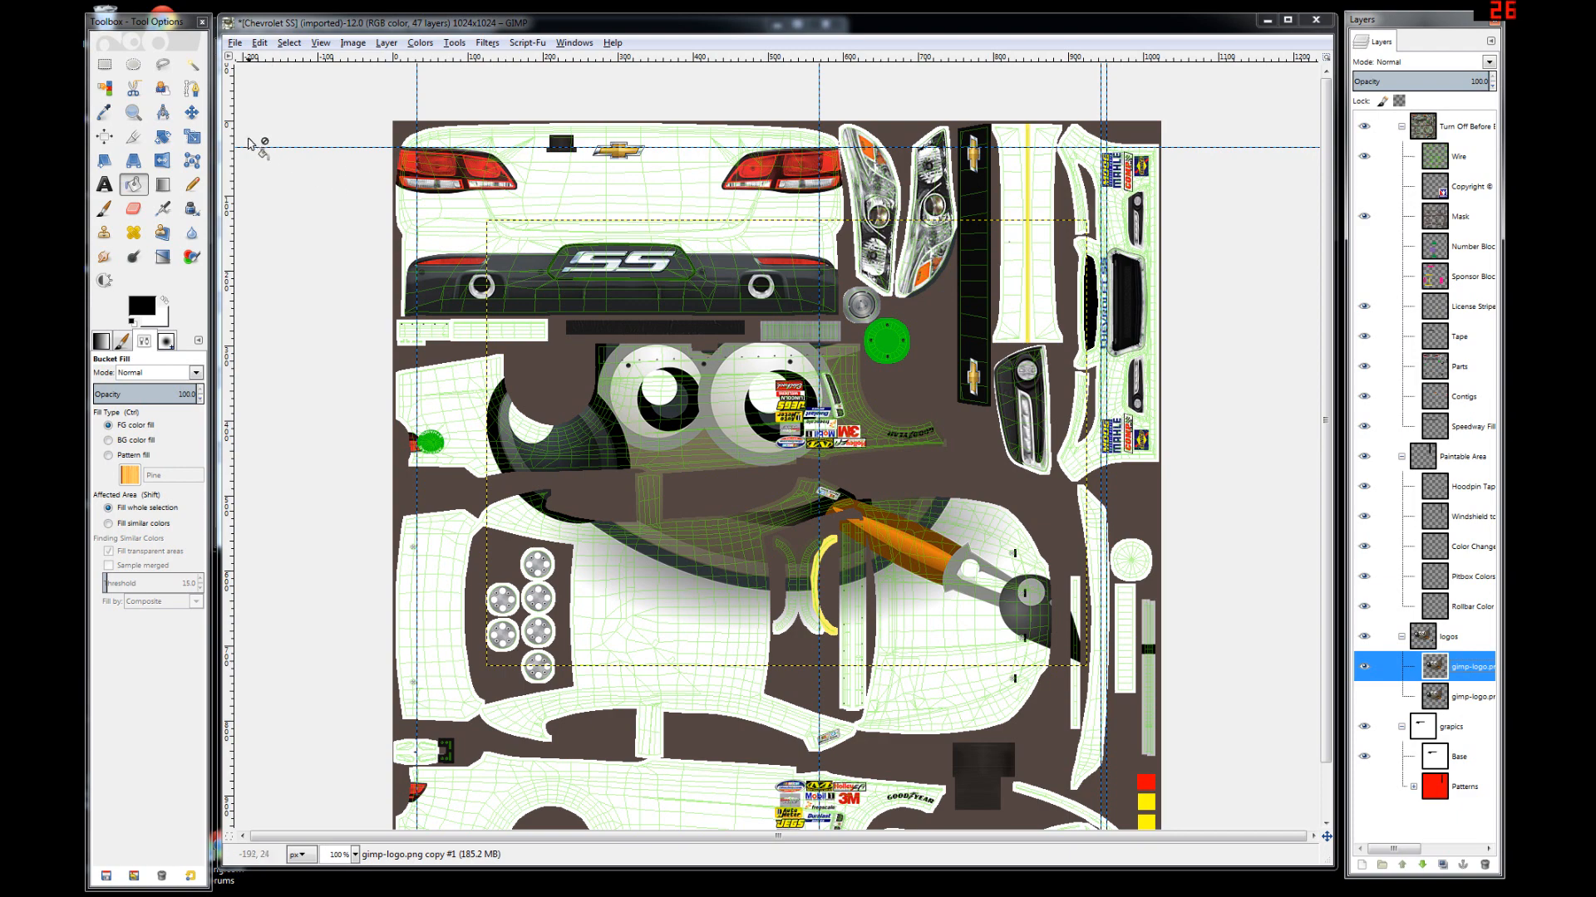
- Rotate the duplicated gimp-logo layer 90° counter-clockwise
click(196, 116)
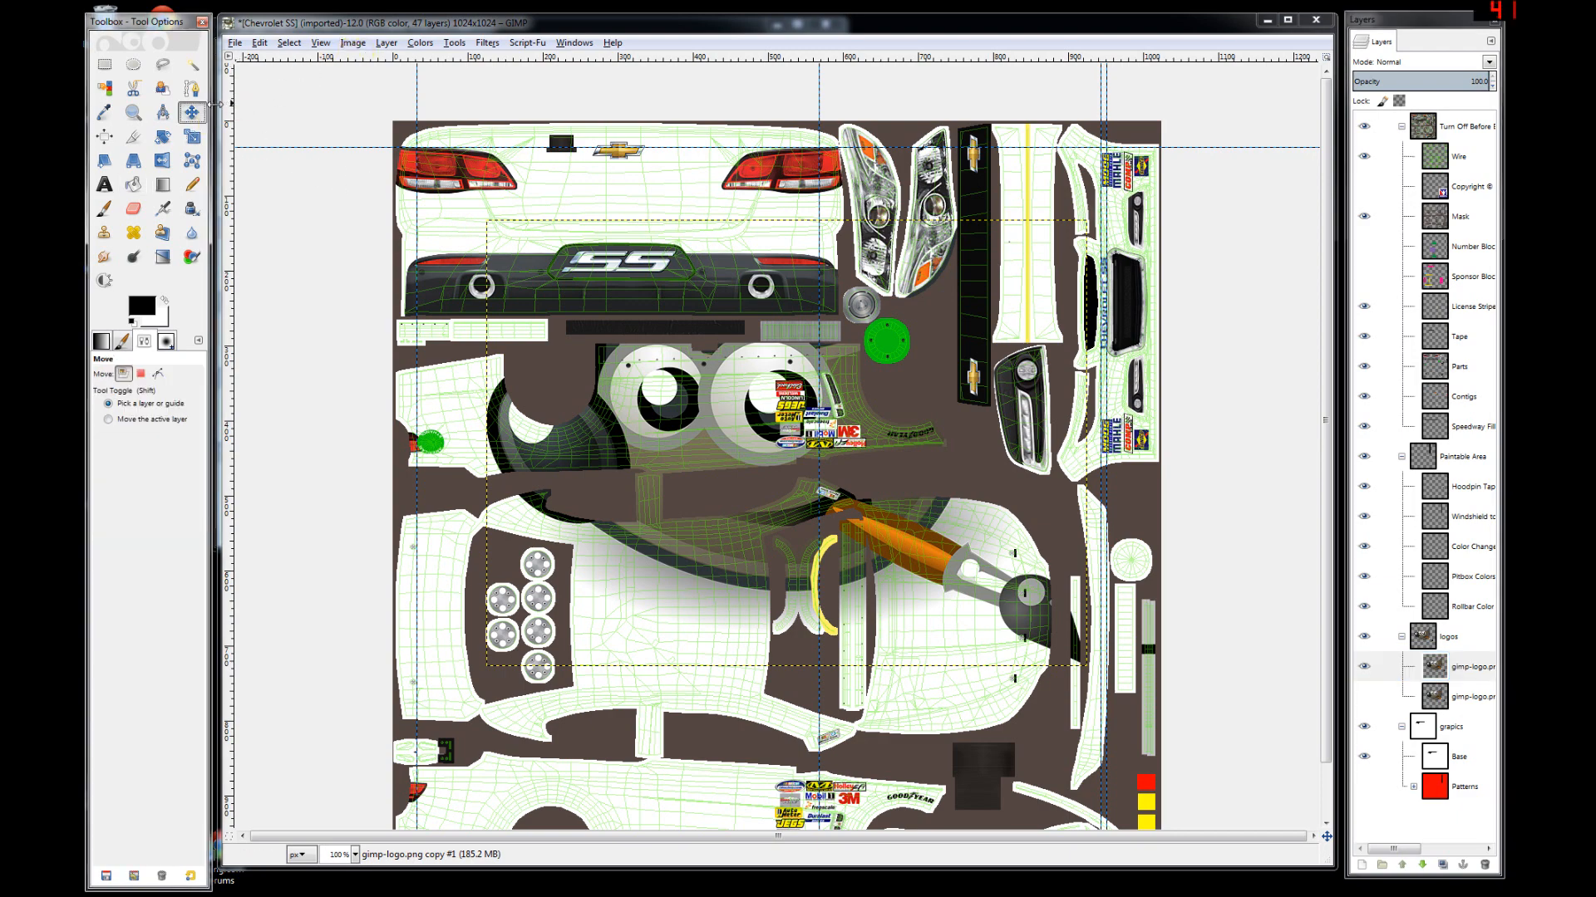
click(384, 43)
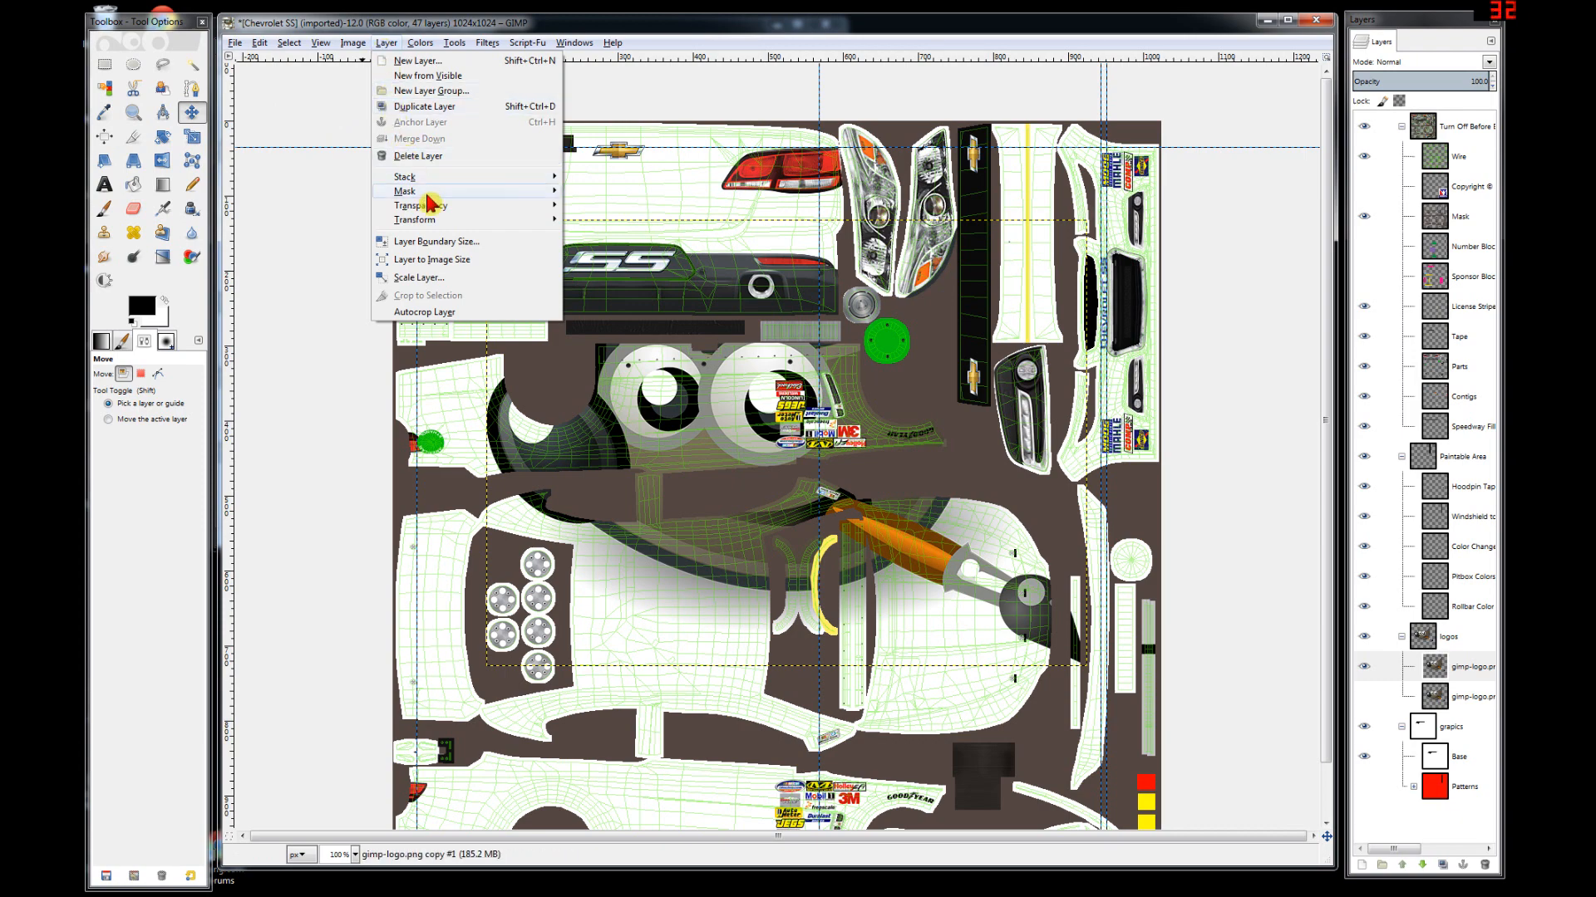
mouse_move(446, 226)
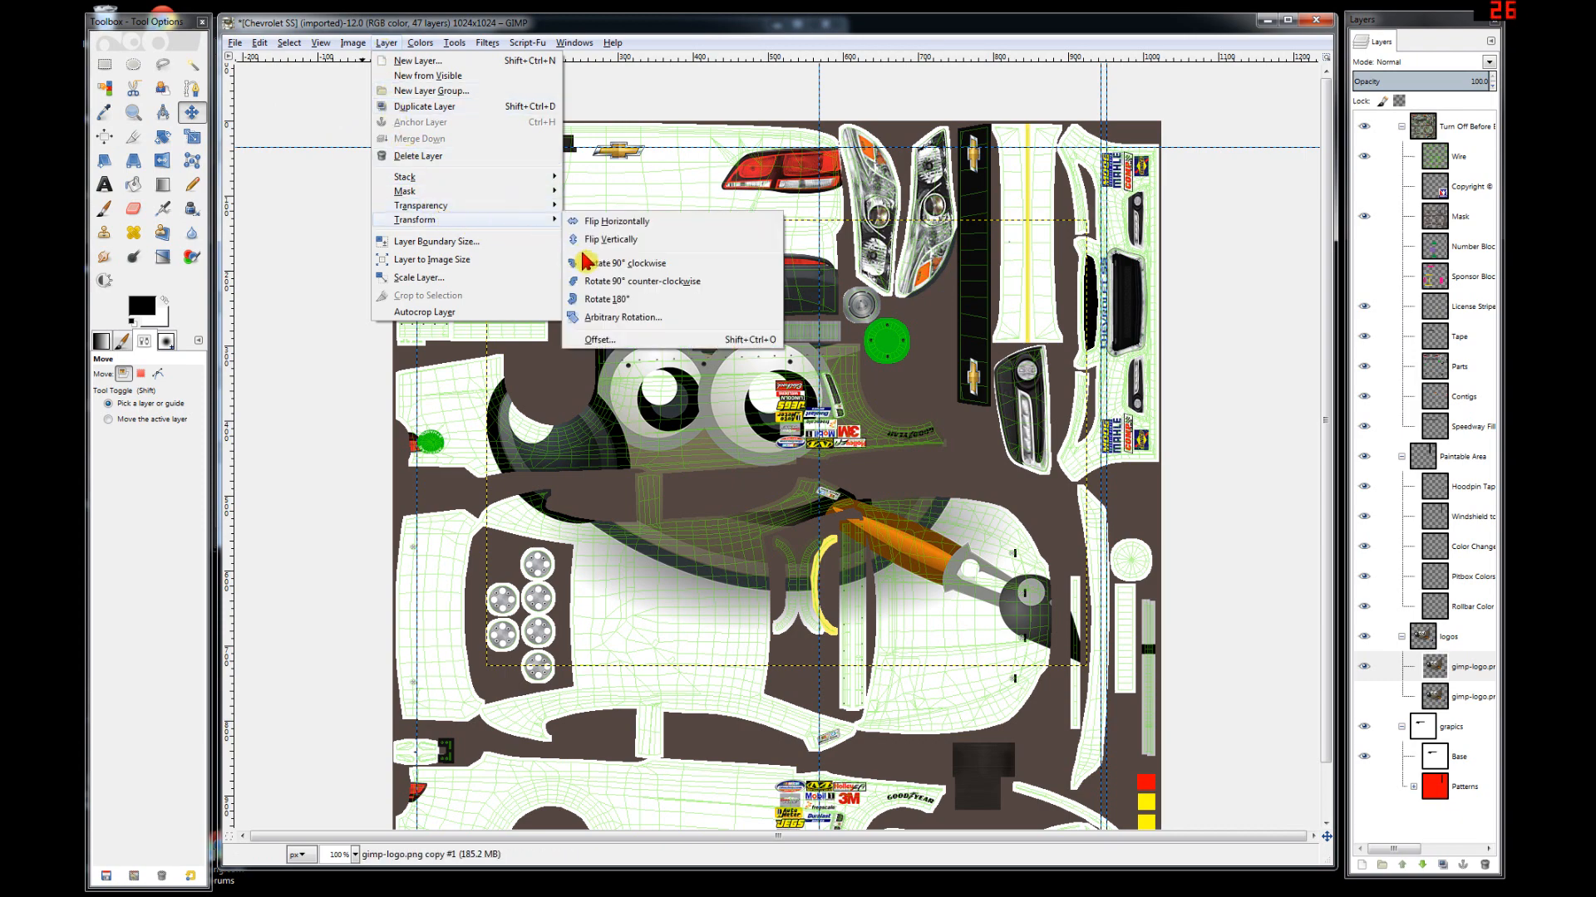
click(649, 283)
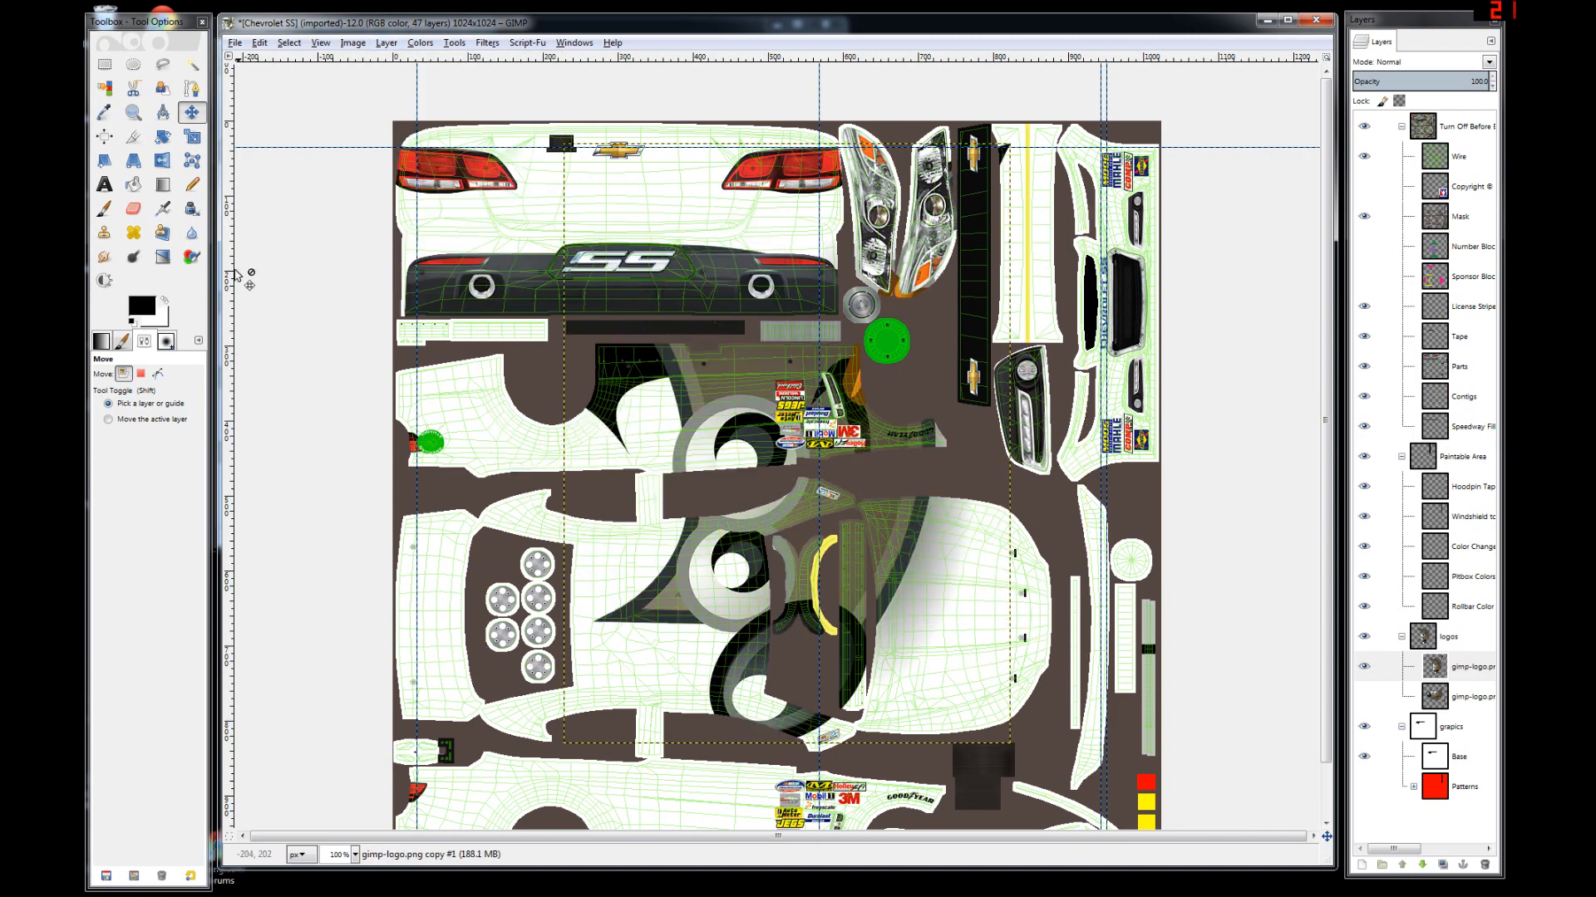
click(163, 140)
drag(562, 145, 519, 168)
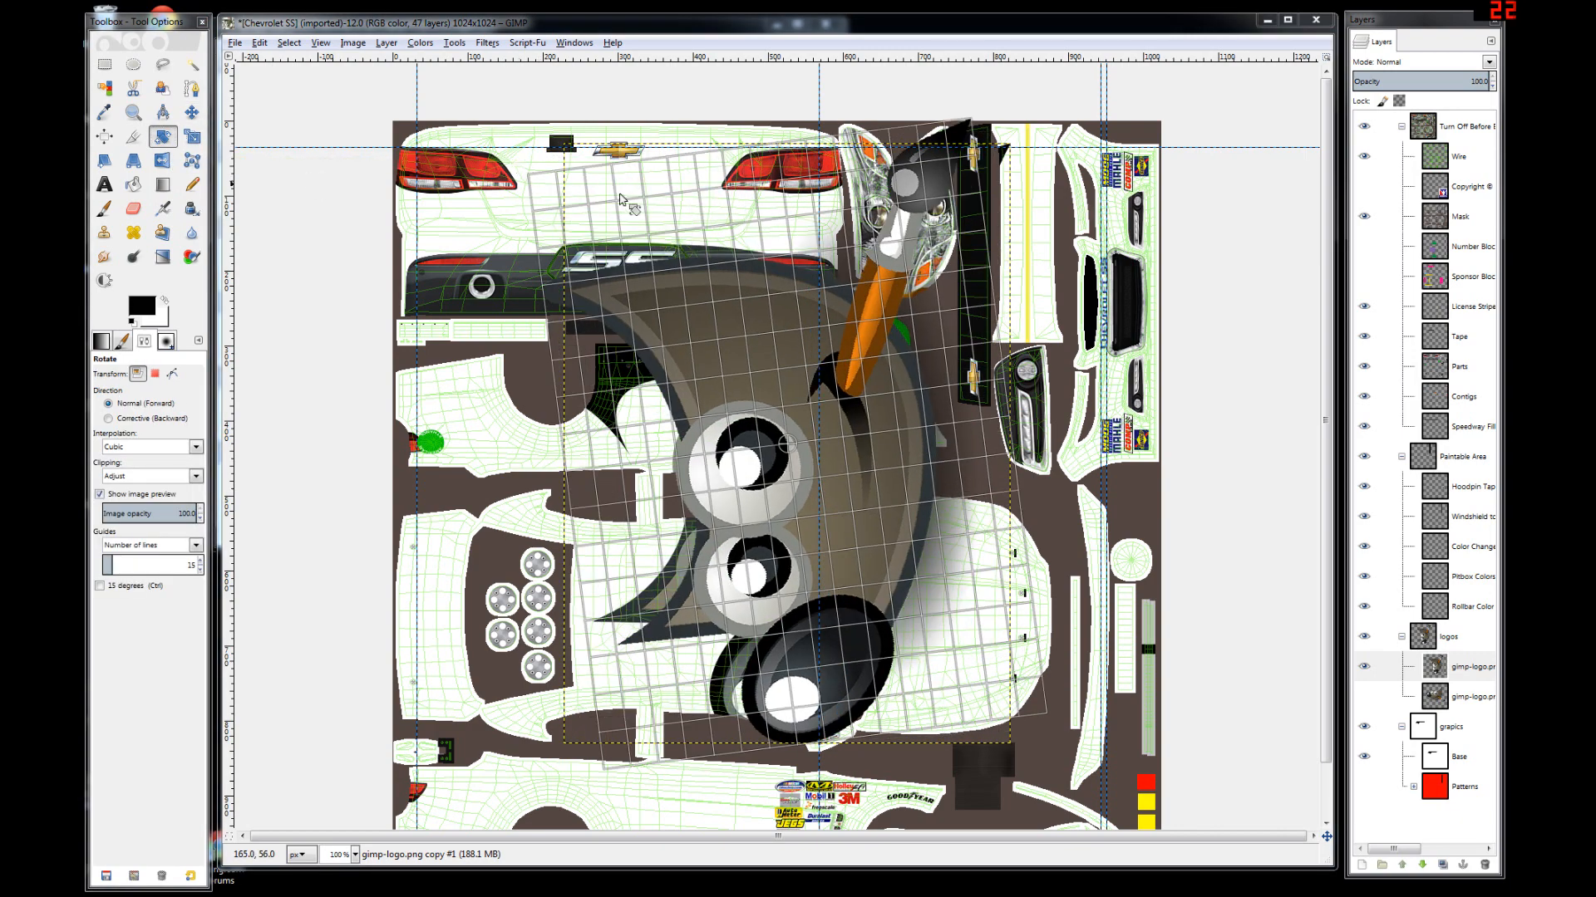
drag(945, 543, 1090, 625)
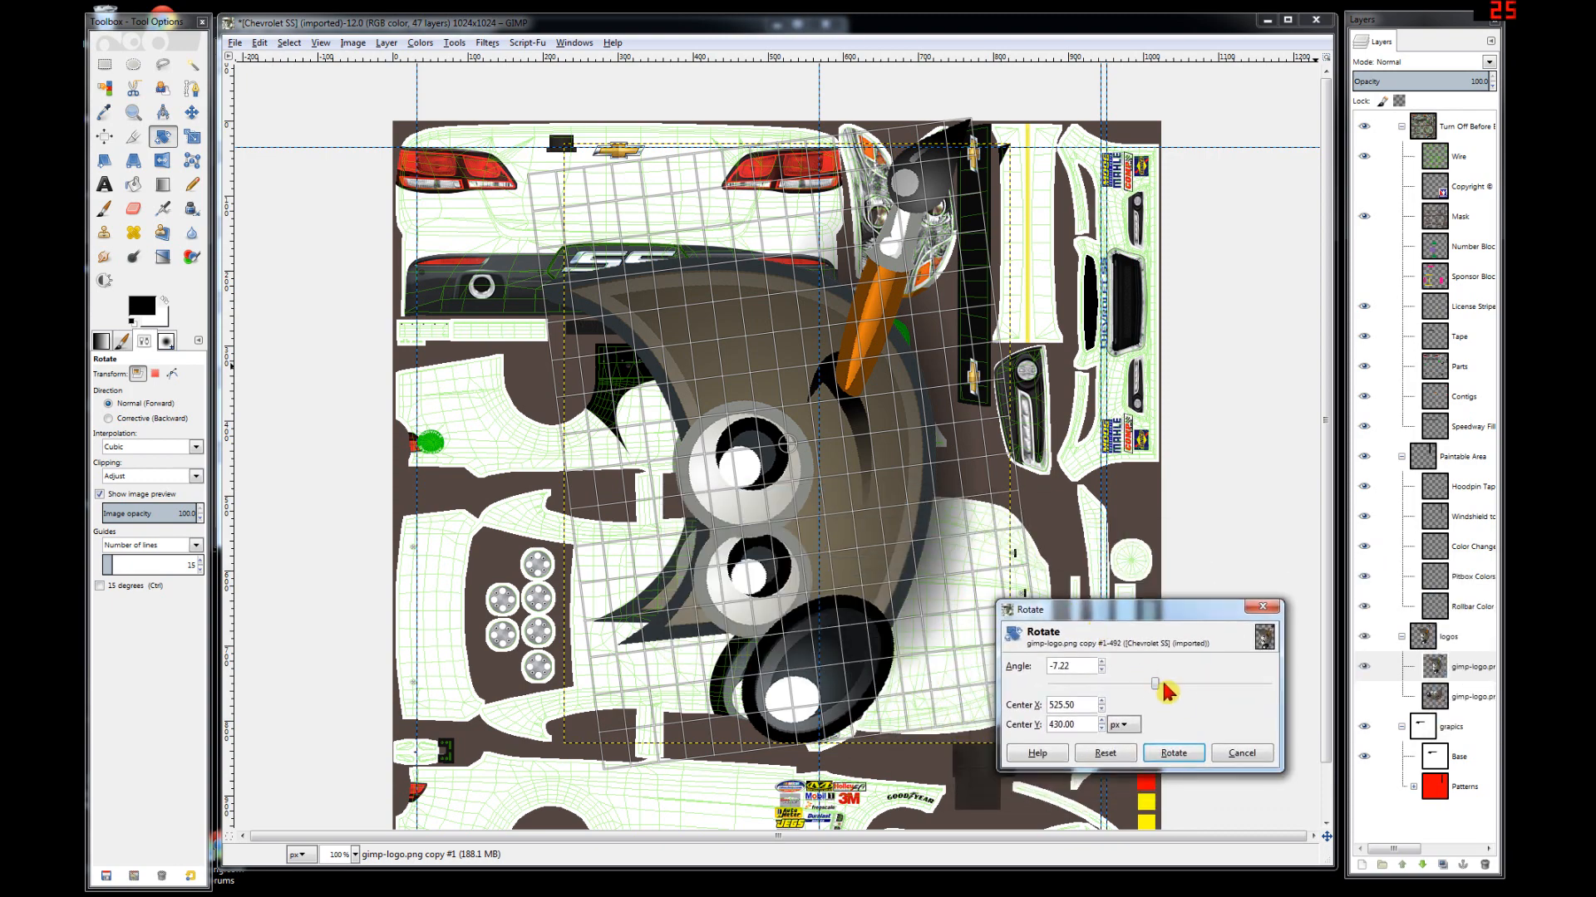
mouse_move(1155, 685)
mouse_down()
mouse_move(1140, 690)
mouse_move(1160, 691)
mouse_up()
click(1236, 754)
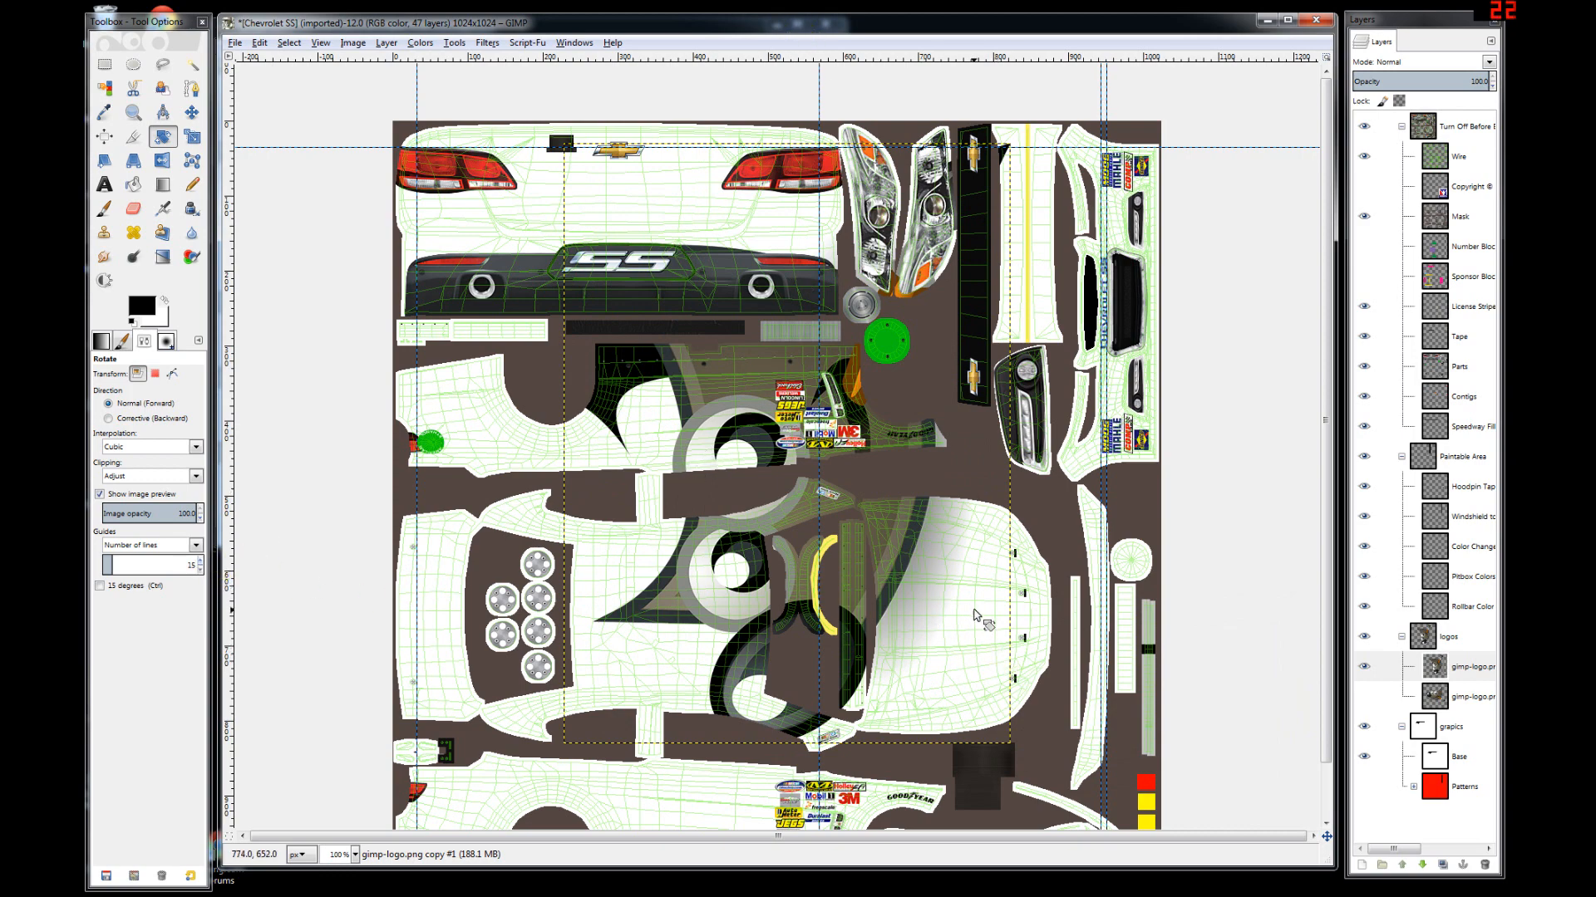
- Start scaling the logo copy, try the center-line and line-spacing guides, and set the guides back to none
click(191, 144)
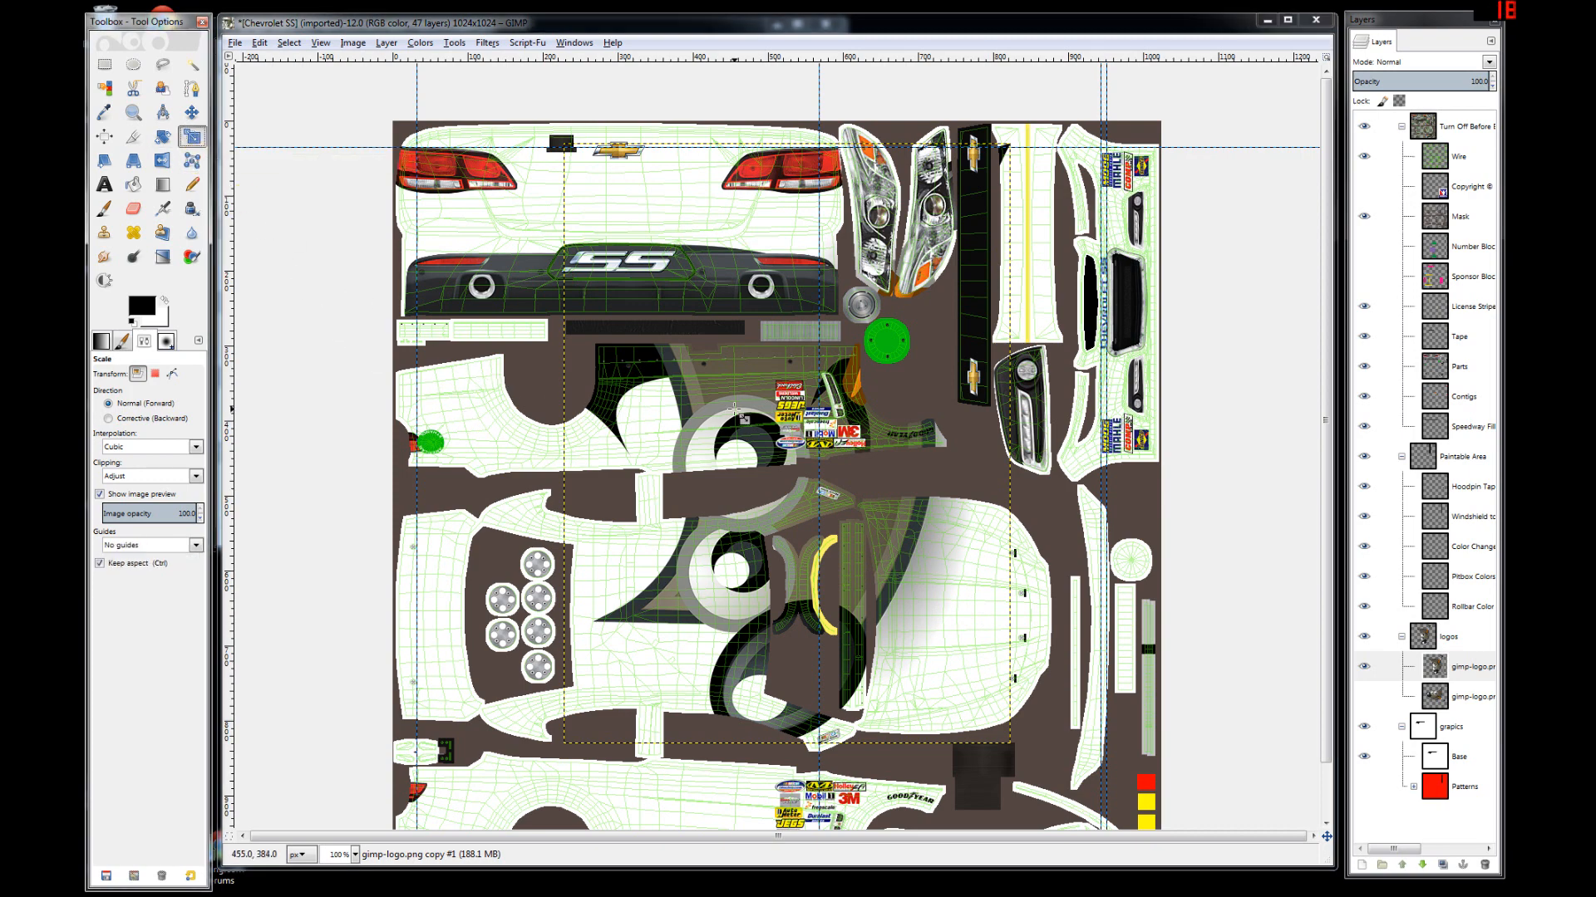
click(735, 409)
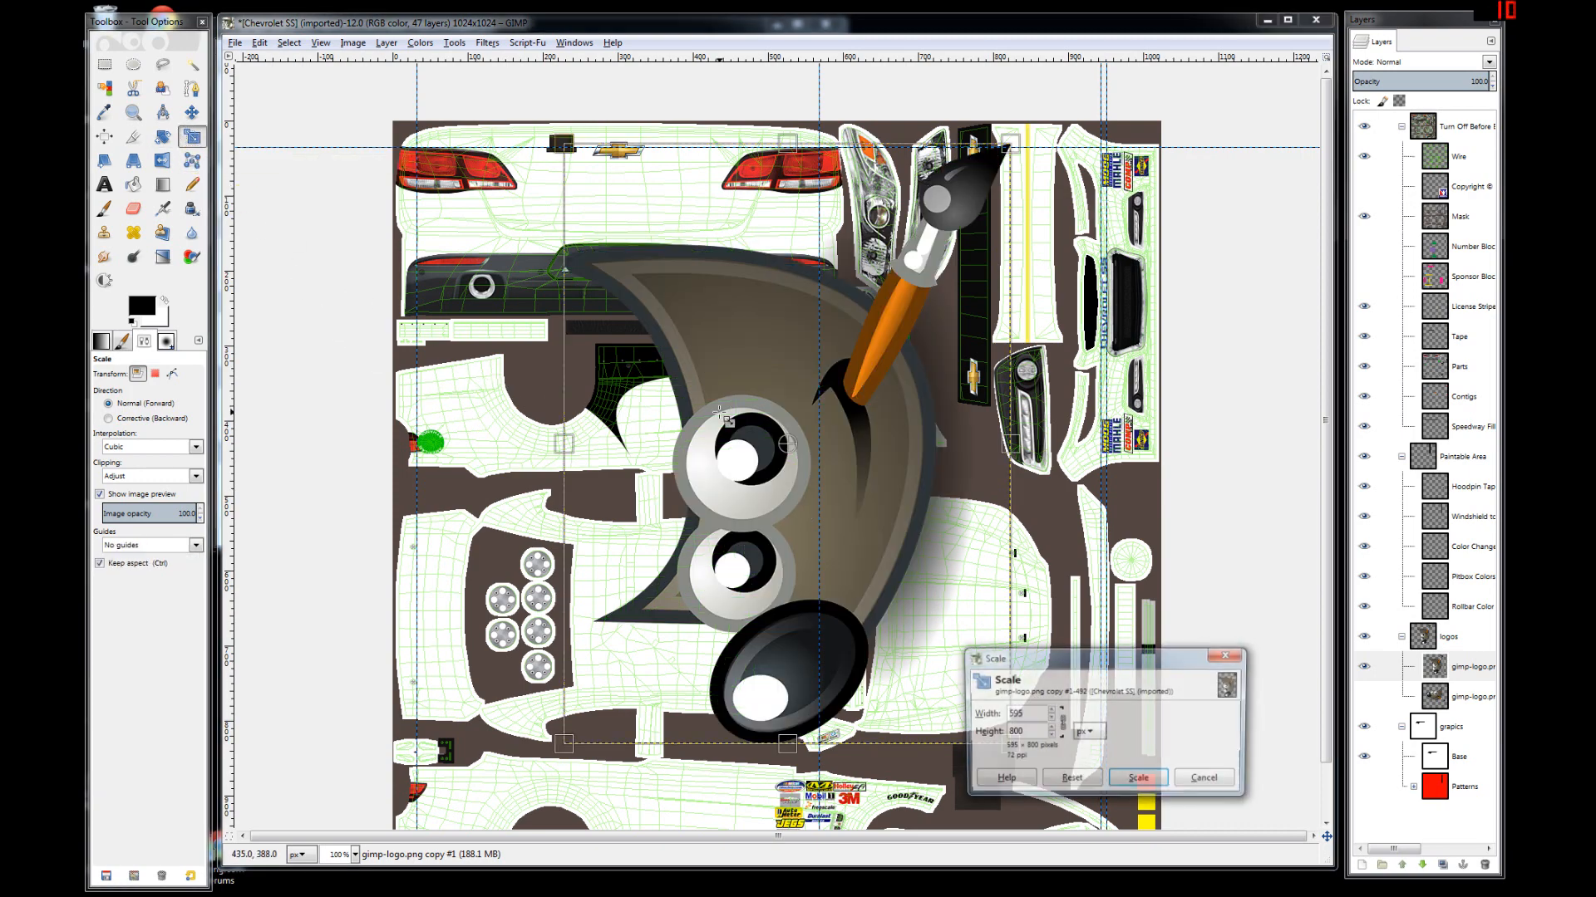
click(137, 547)
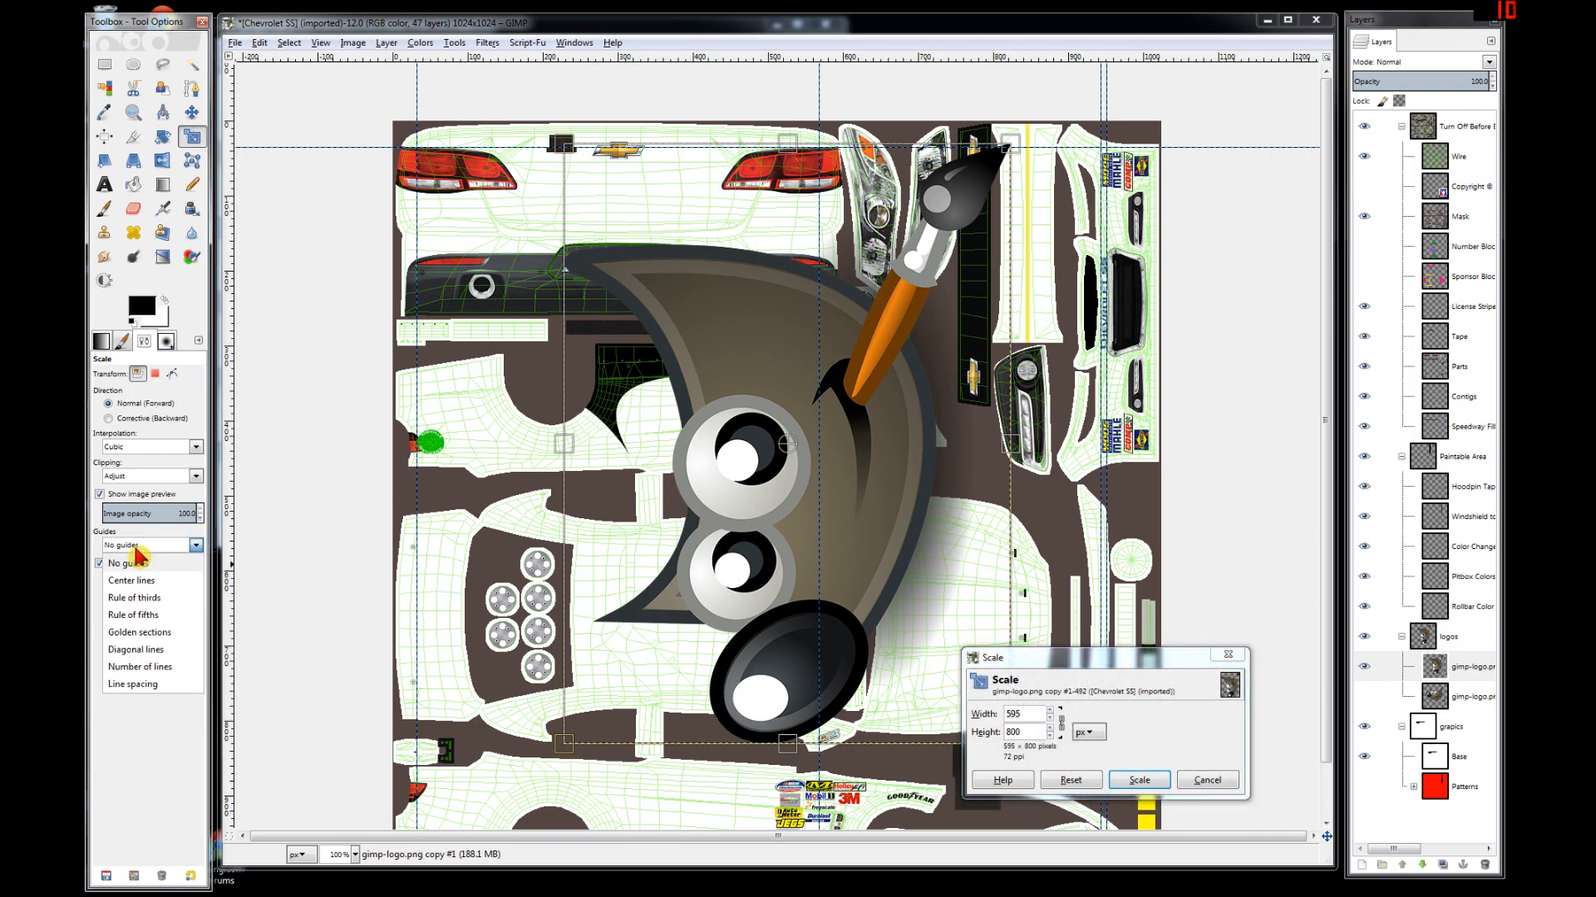
click(137, 559)
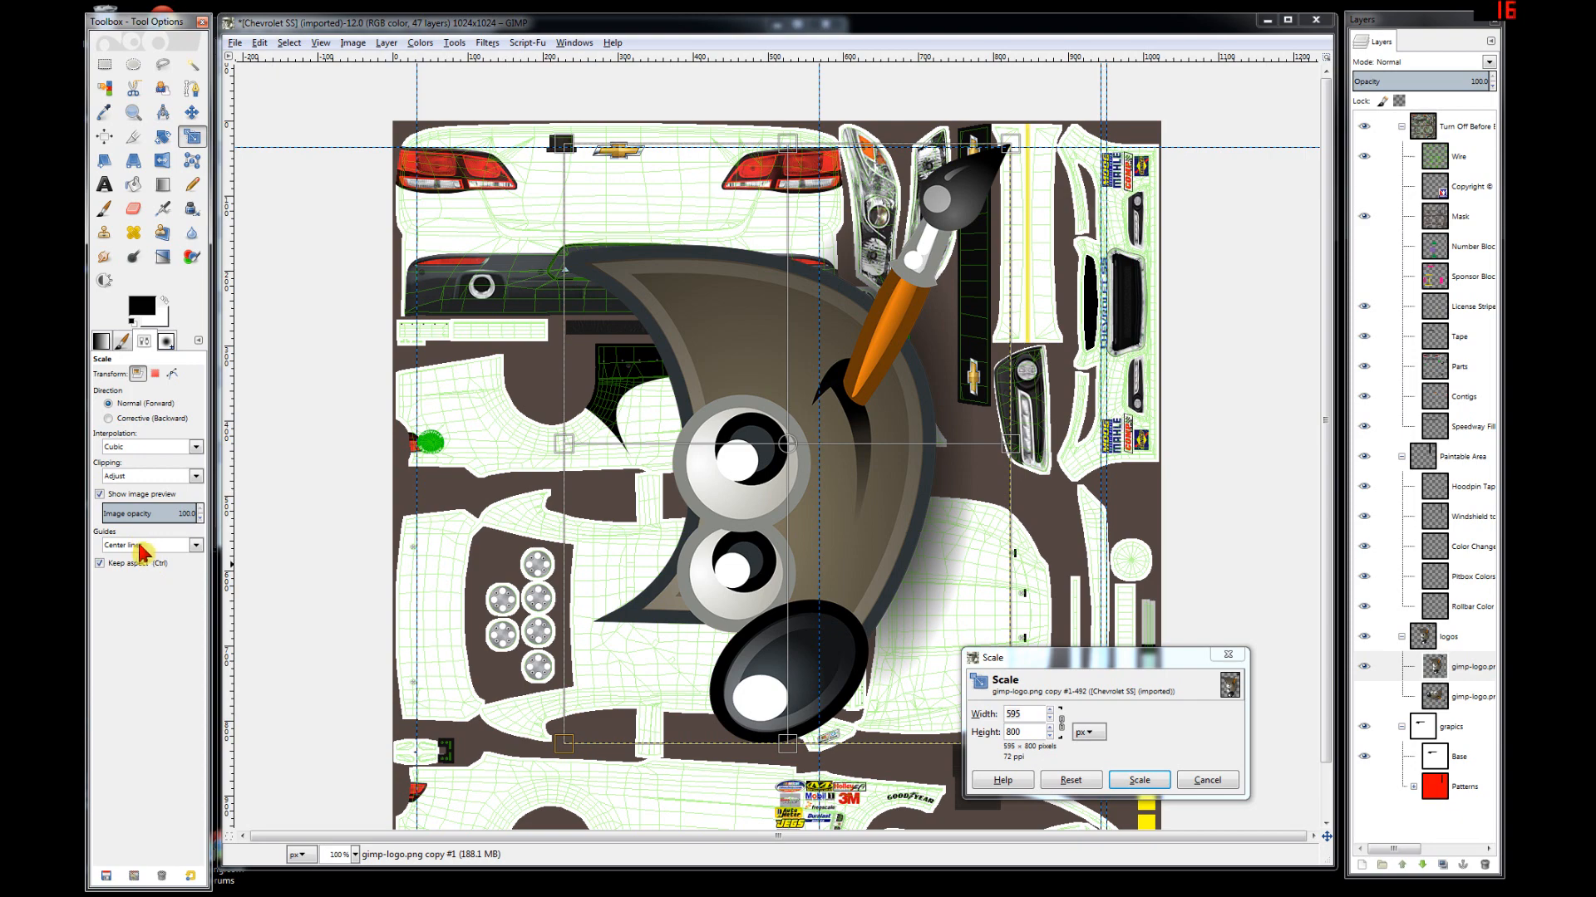
click(143, 546)
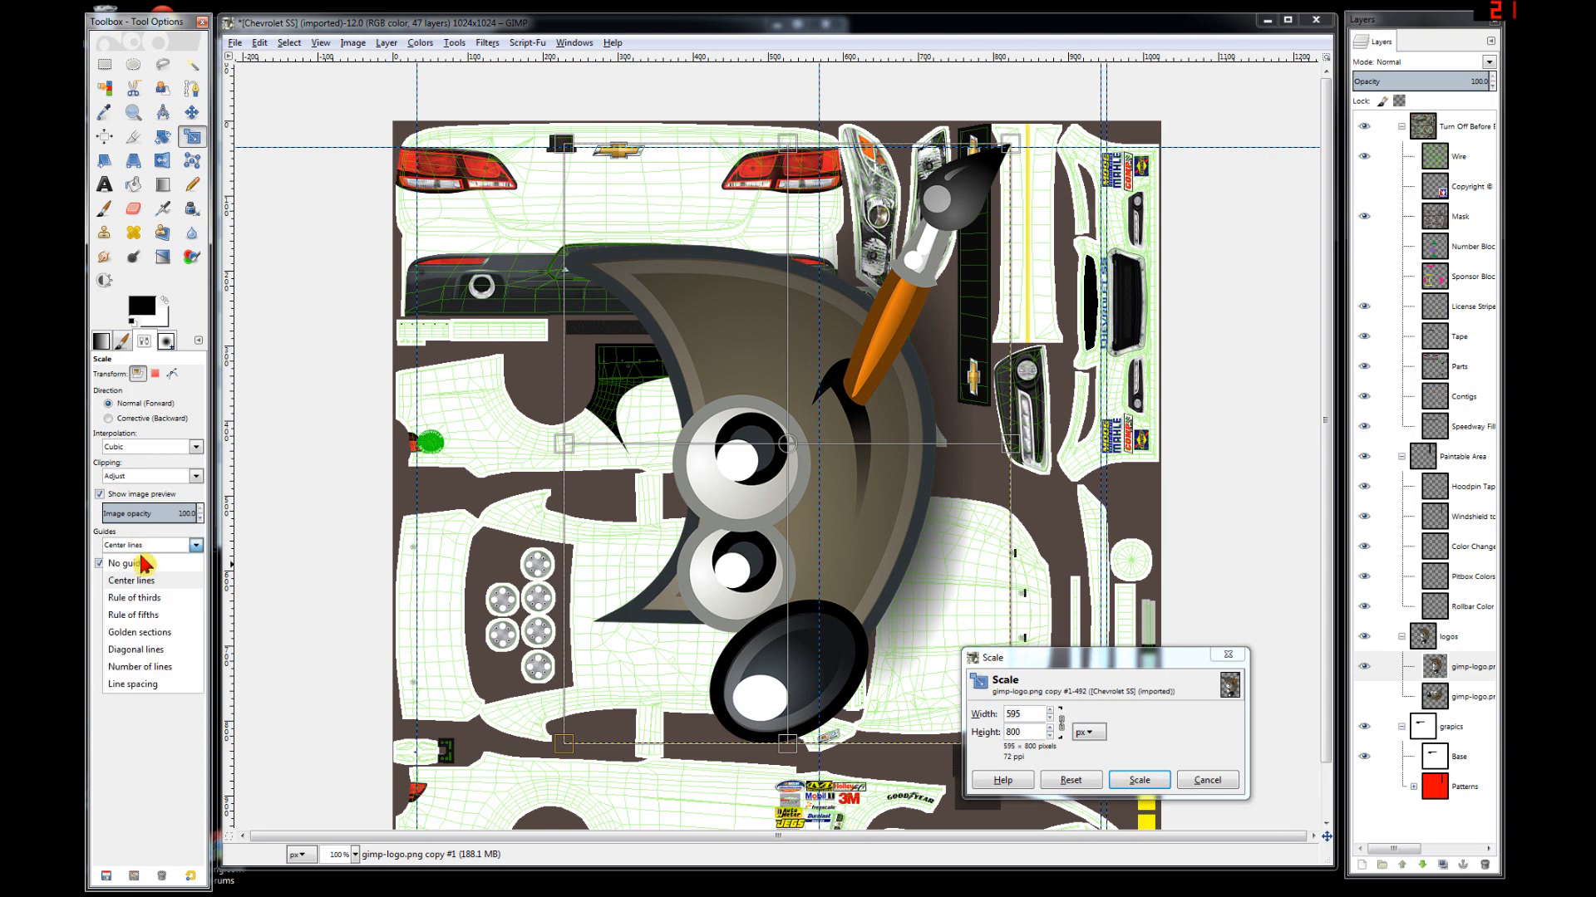
click(156, 684)
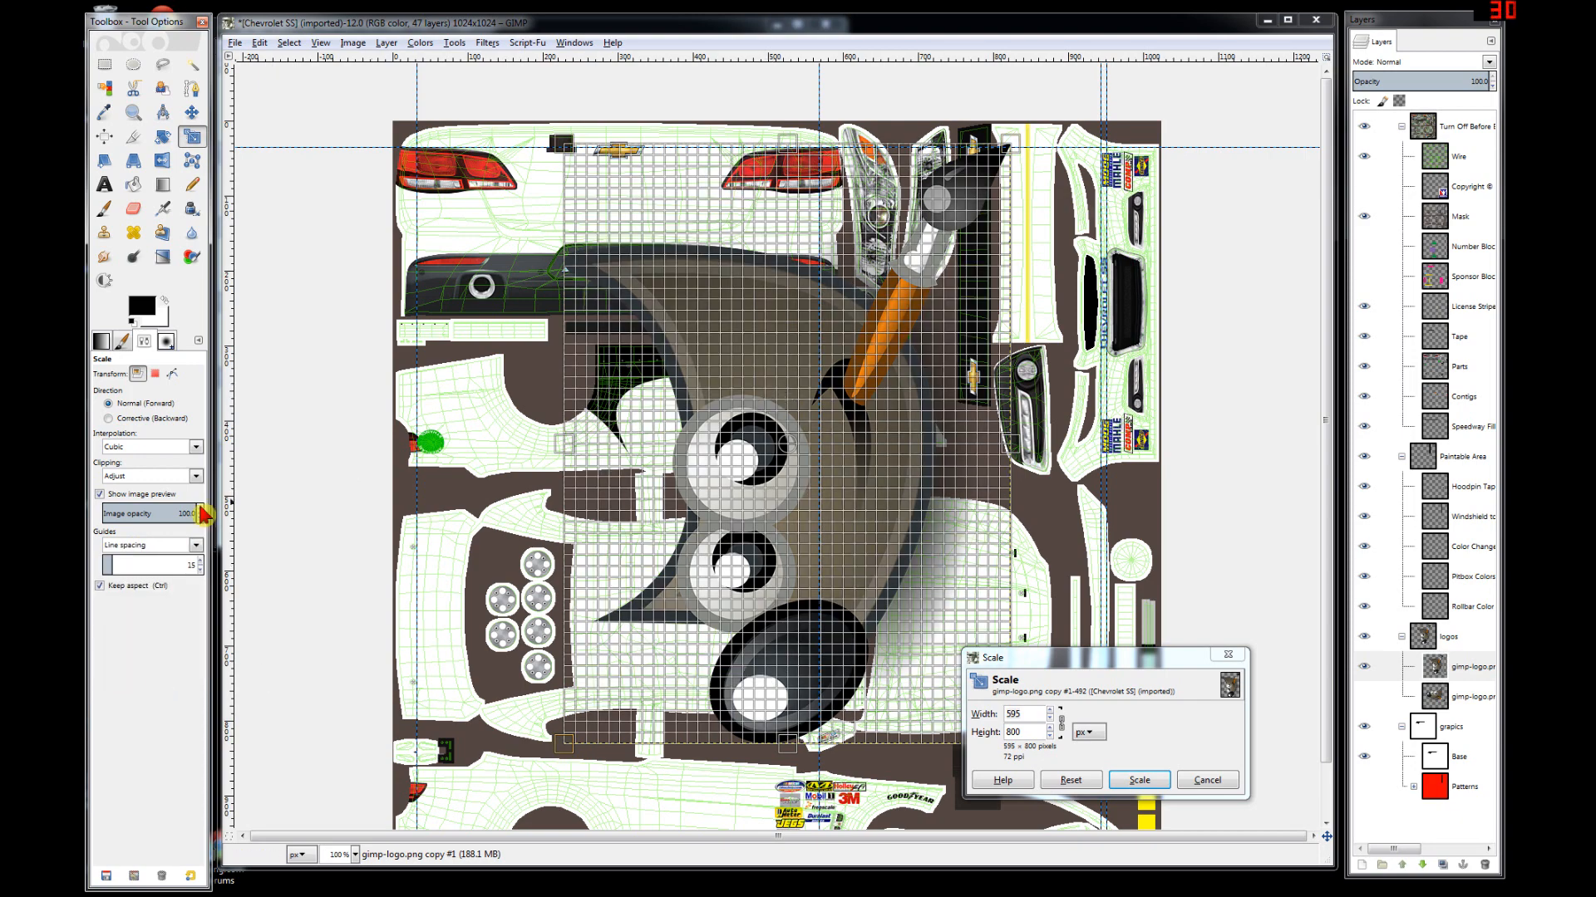
click(151, 547)
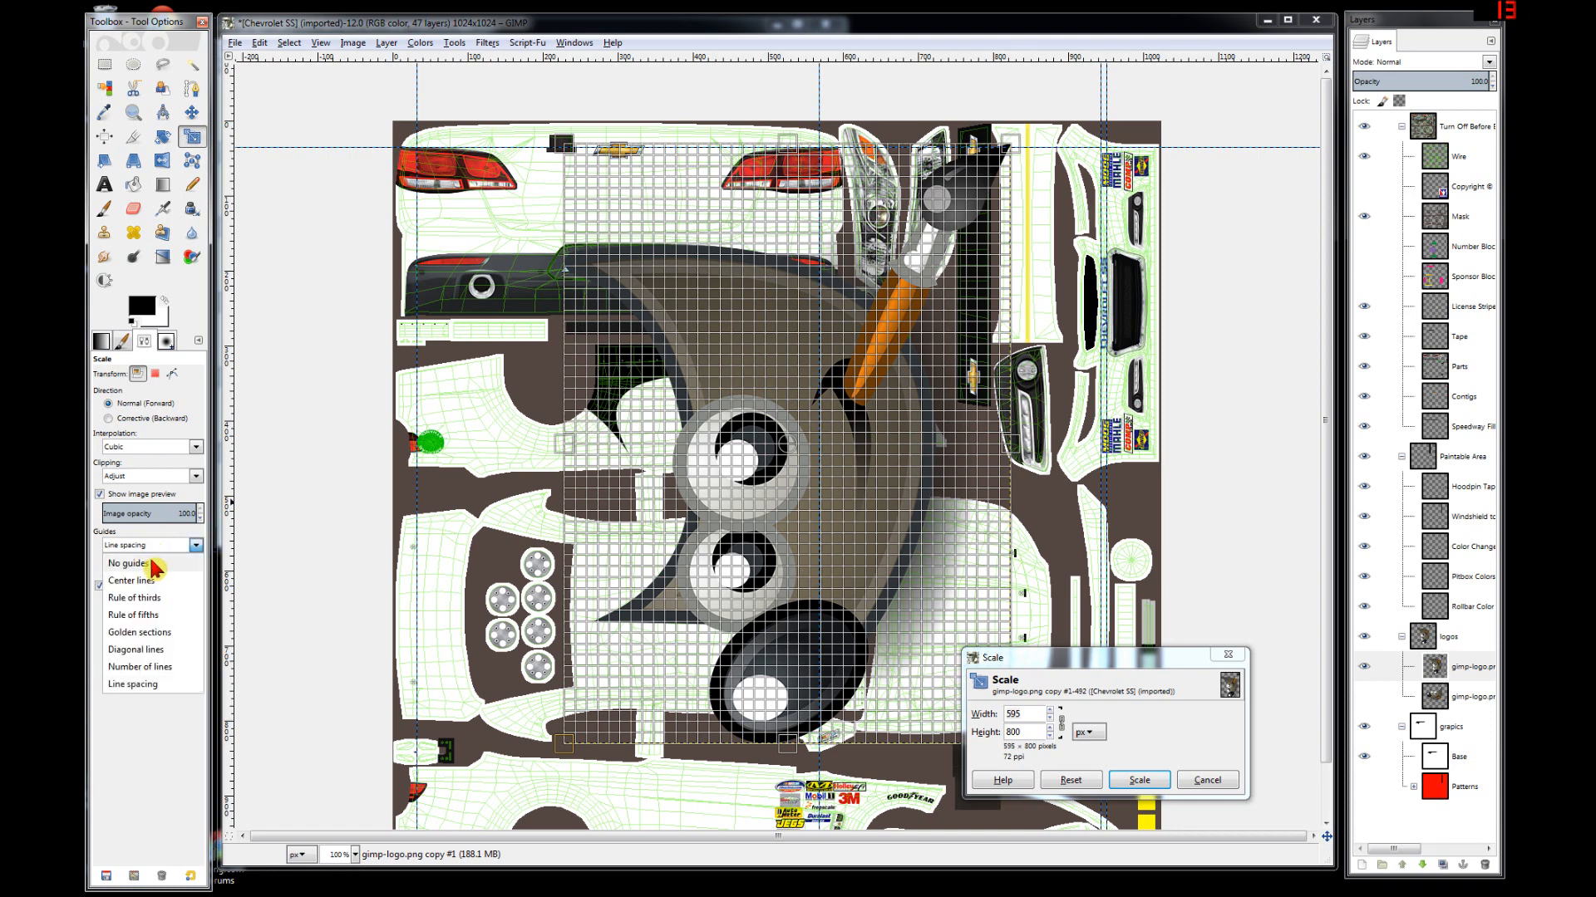
click(155, 565)
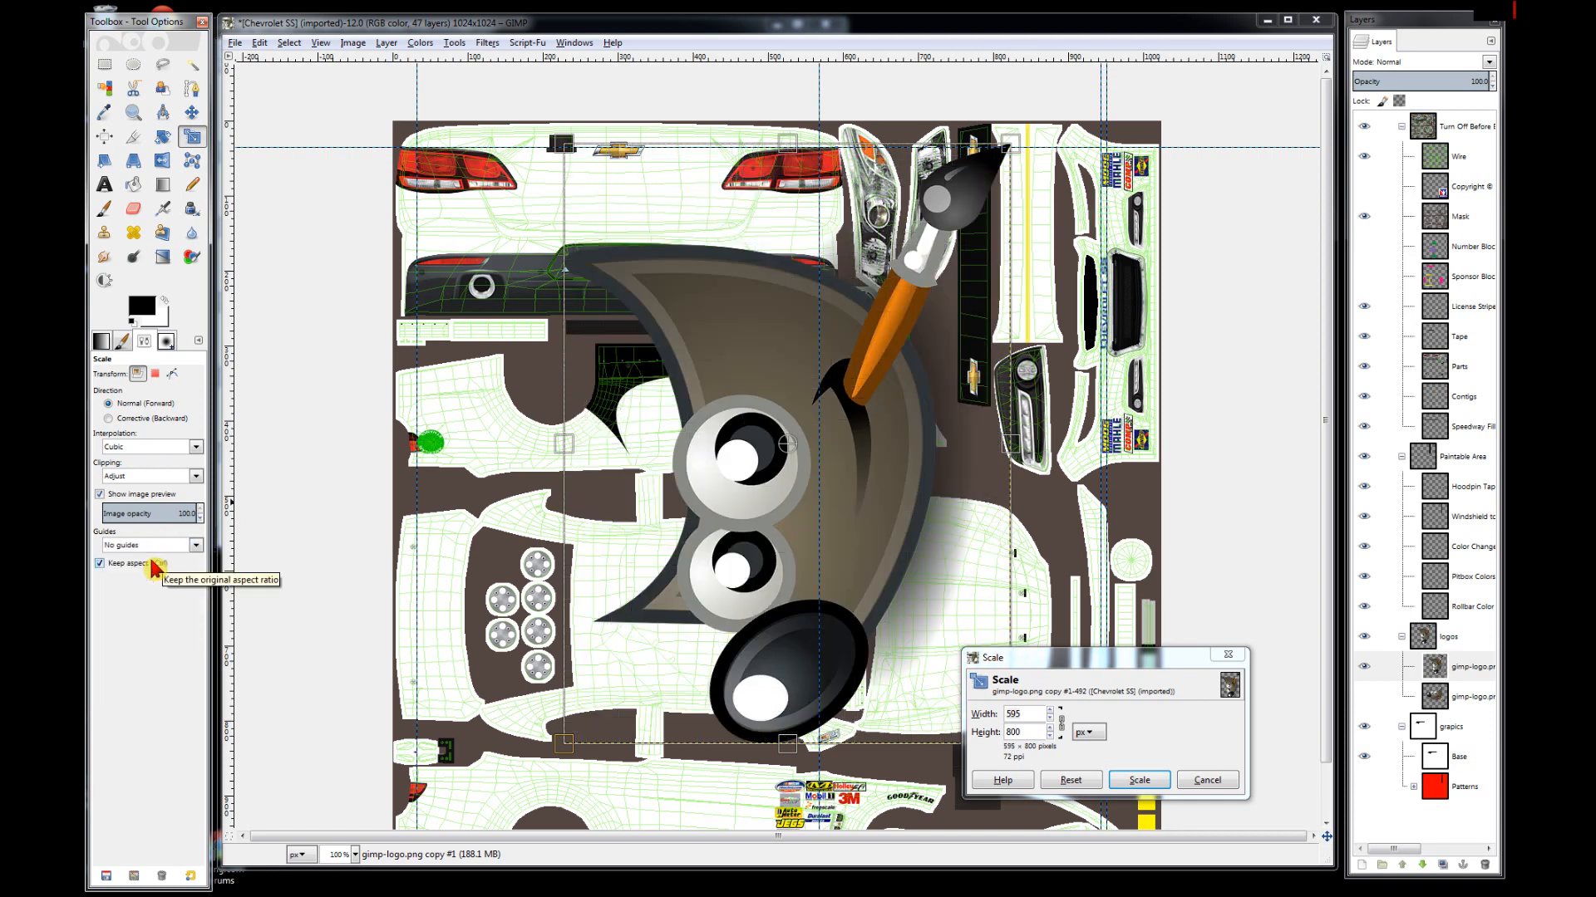
click(116, 575)
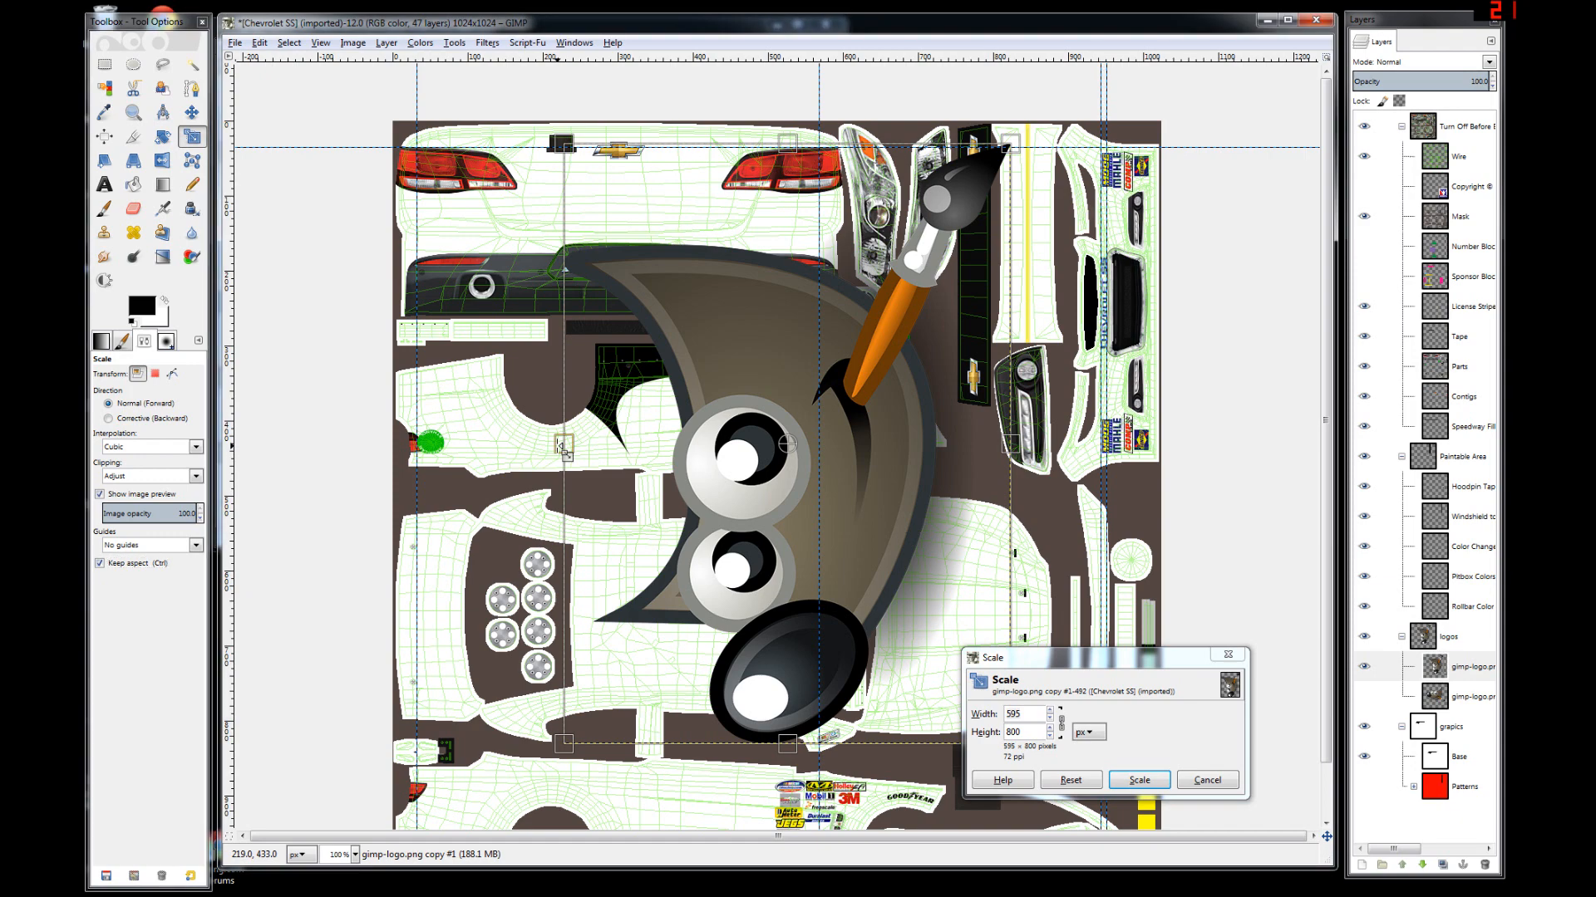
- Try shrinking the logo copy from its side and corner handles, and reset it to its original size
drag(563, 443, 679, 455)
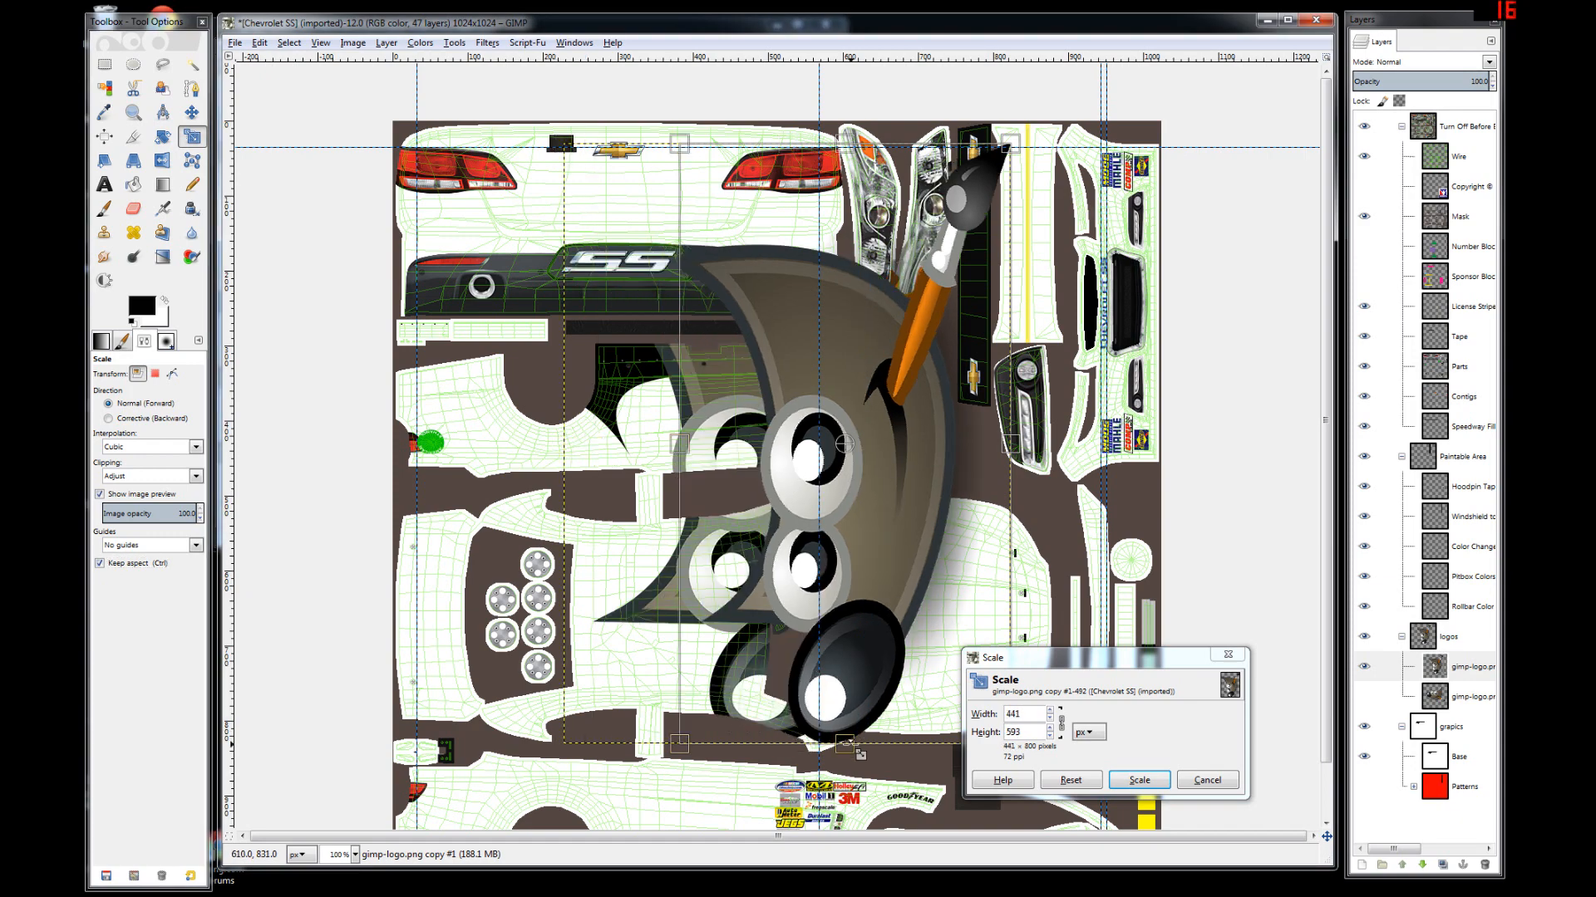
click(1092, 790)
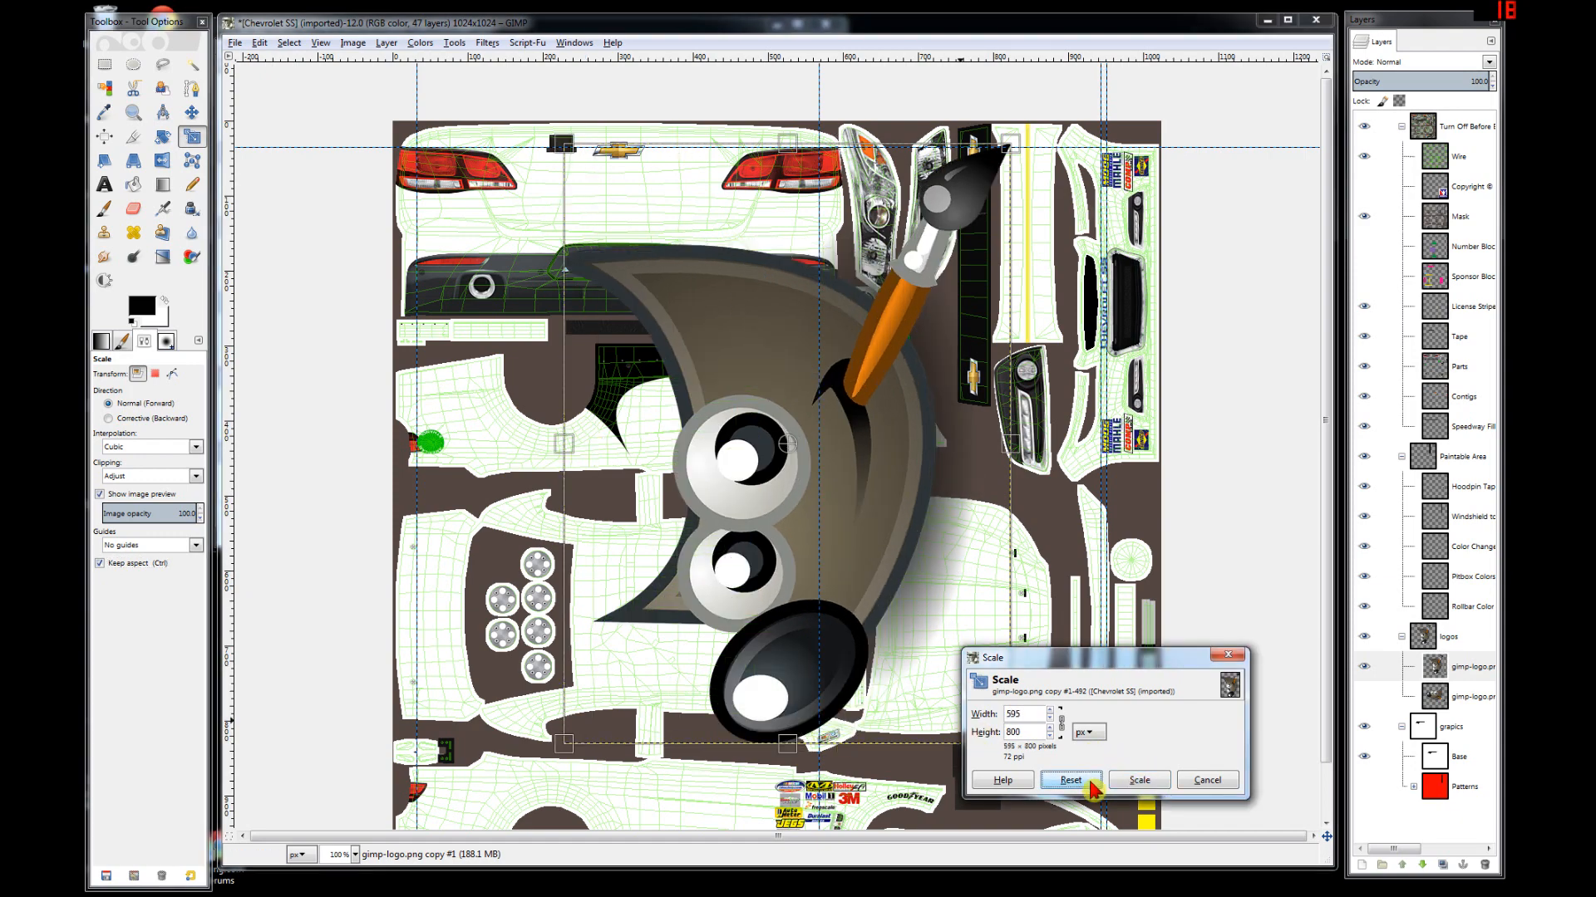
click(574, 738)
drag(574, 738, 607, 661)
click(1031, 780)
- Try scaling the logo copy to 514 × 614 pixels without keeping its aspect ratio, and restore the size and aspect lock
click(110, 564)
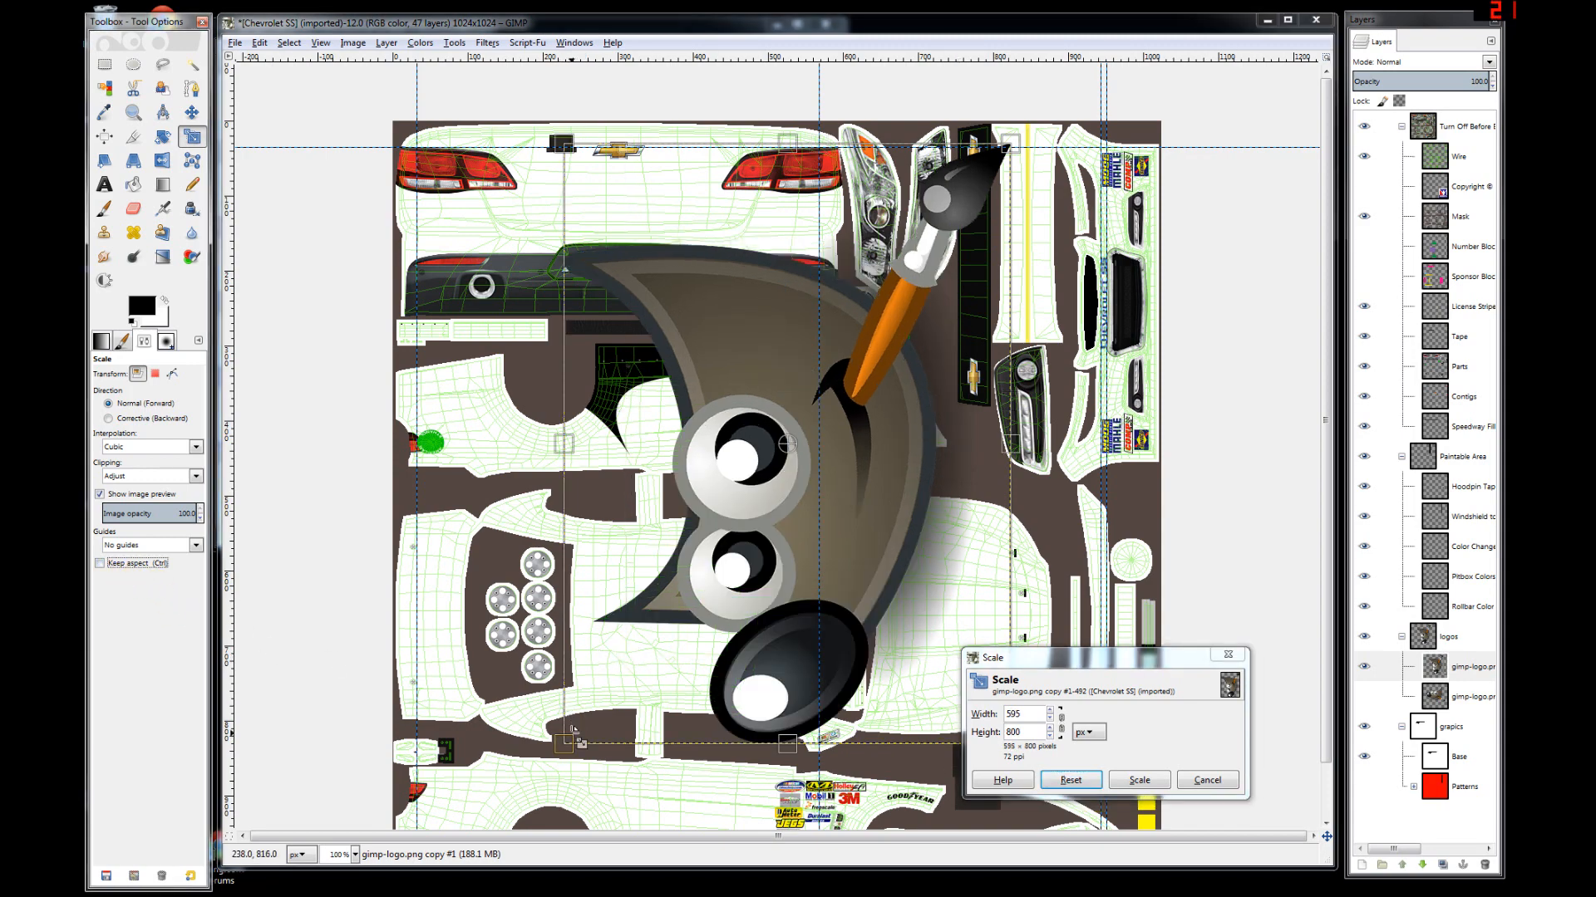
drag(568, 734, 633, 612)
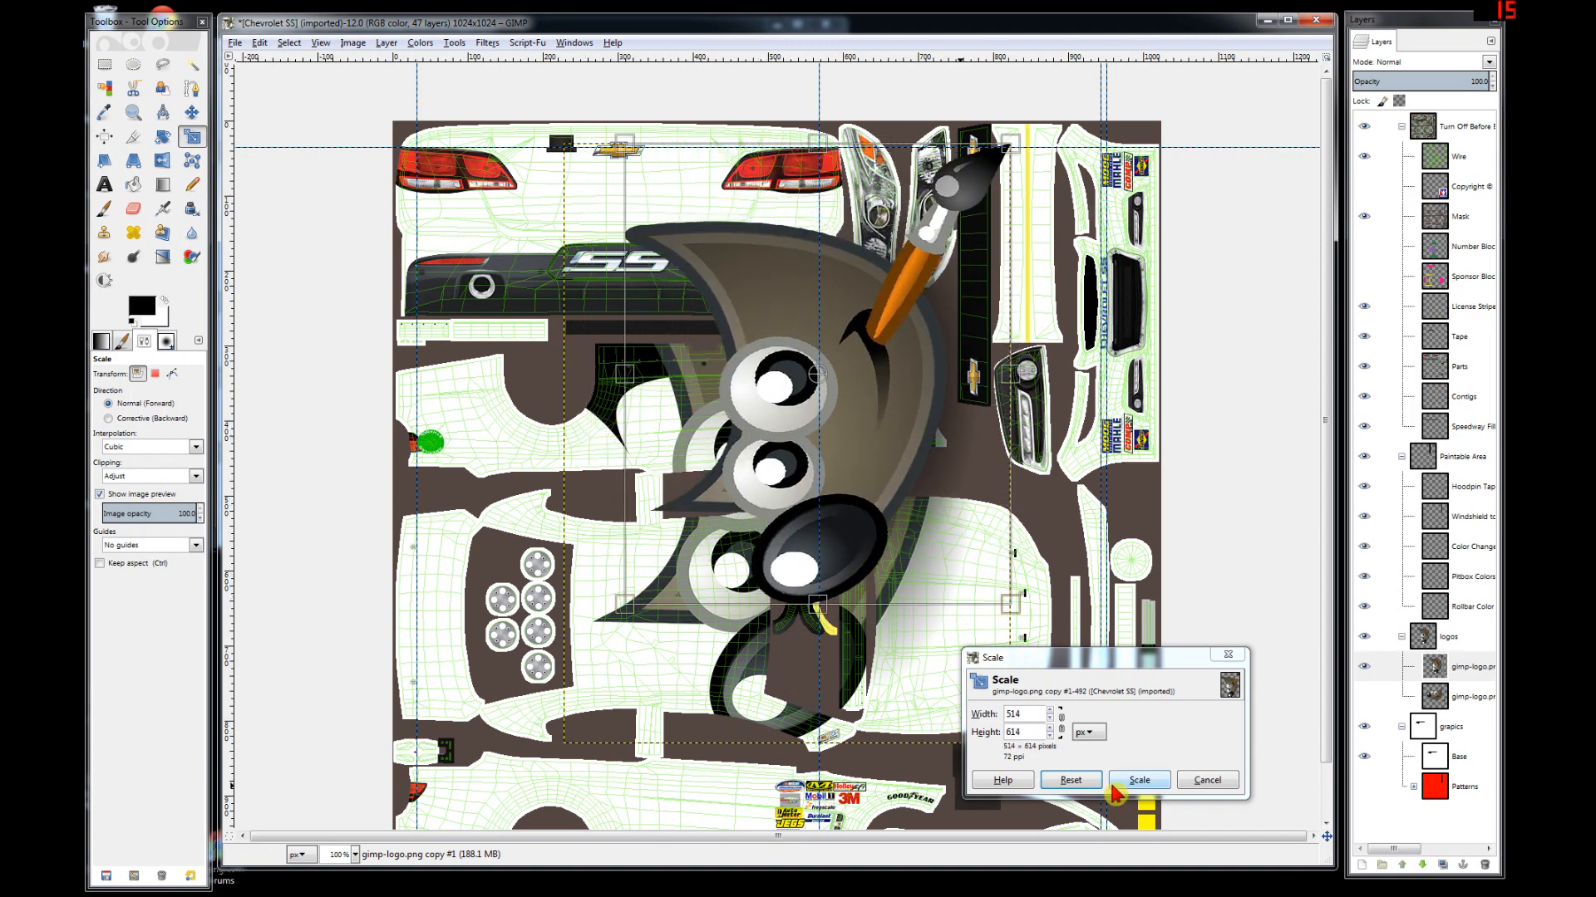
click(1070, 781)
click(101, 563)
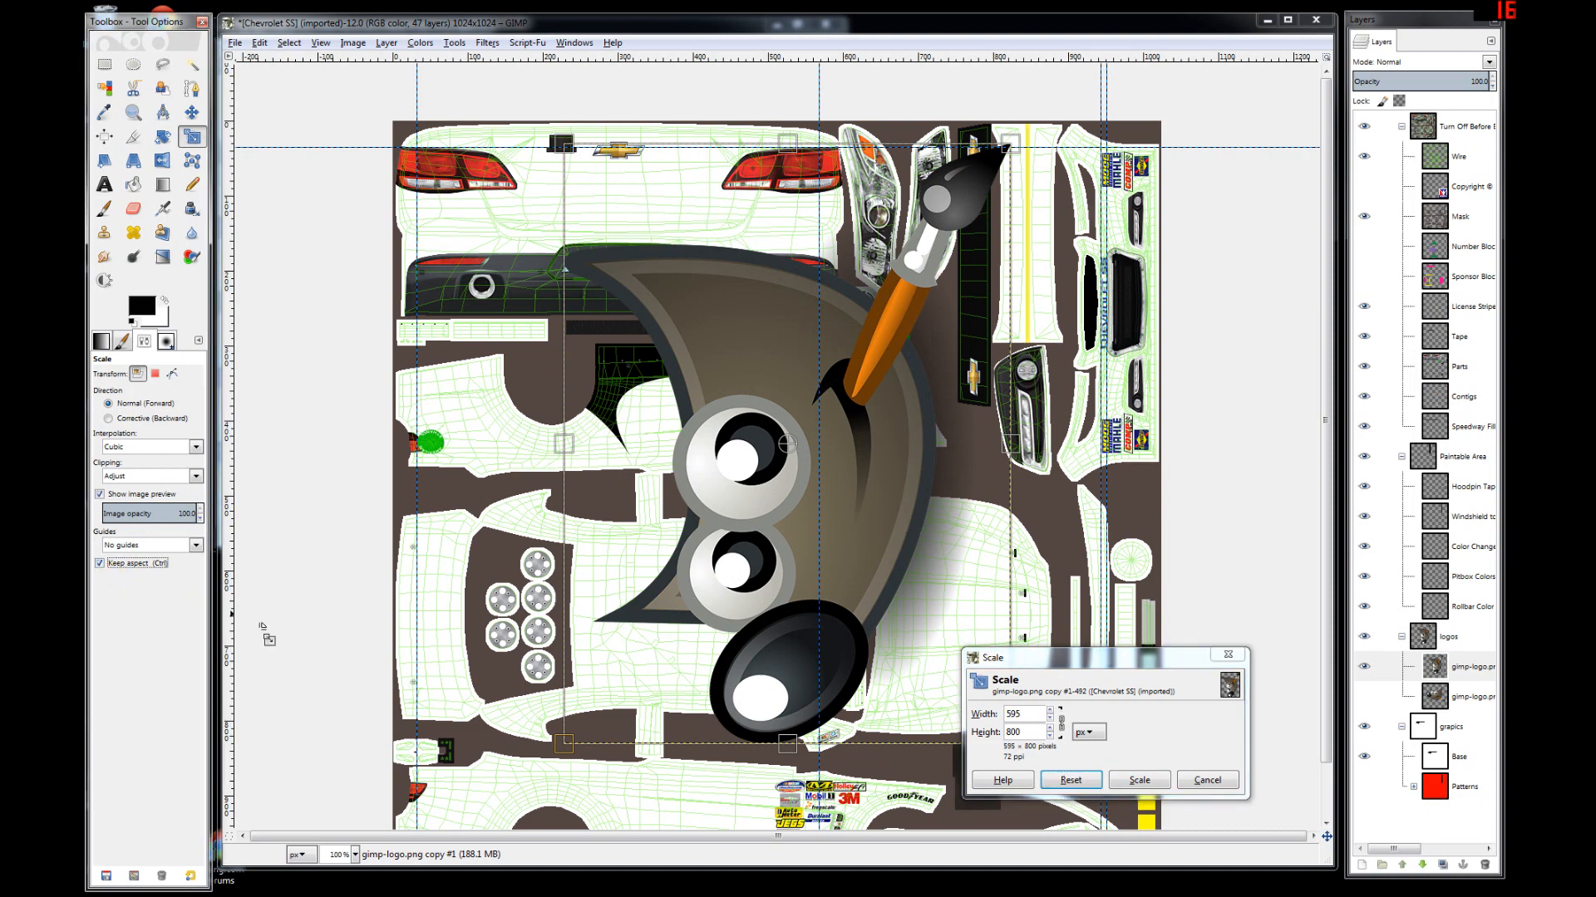
- Shrink the logo copy proportionally to about 196 × 264 pixels and place it over the car's hood
drag(609, 731, 752, 500)
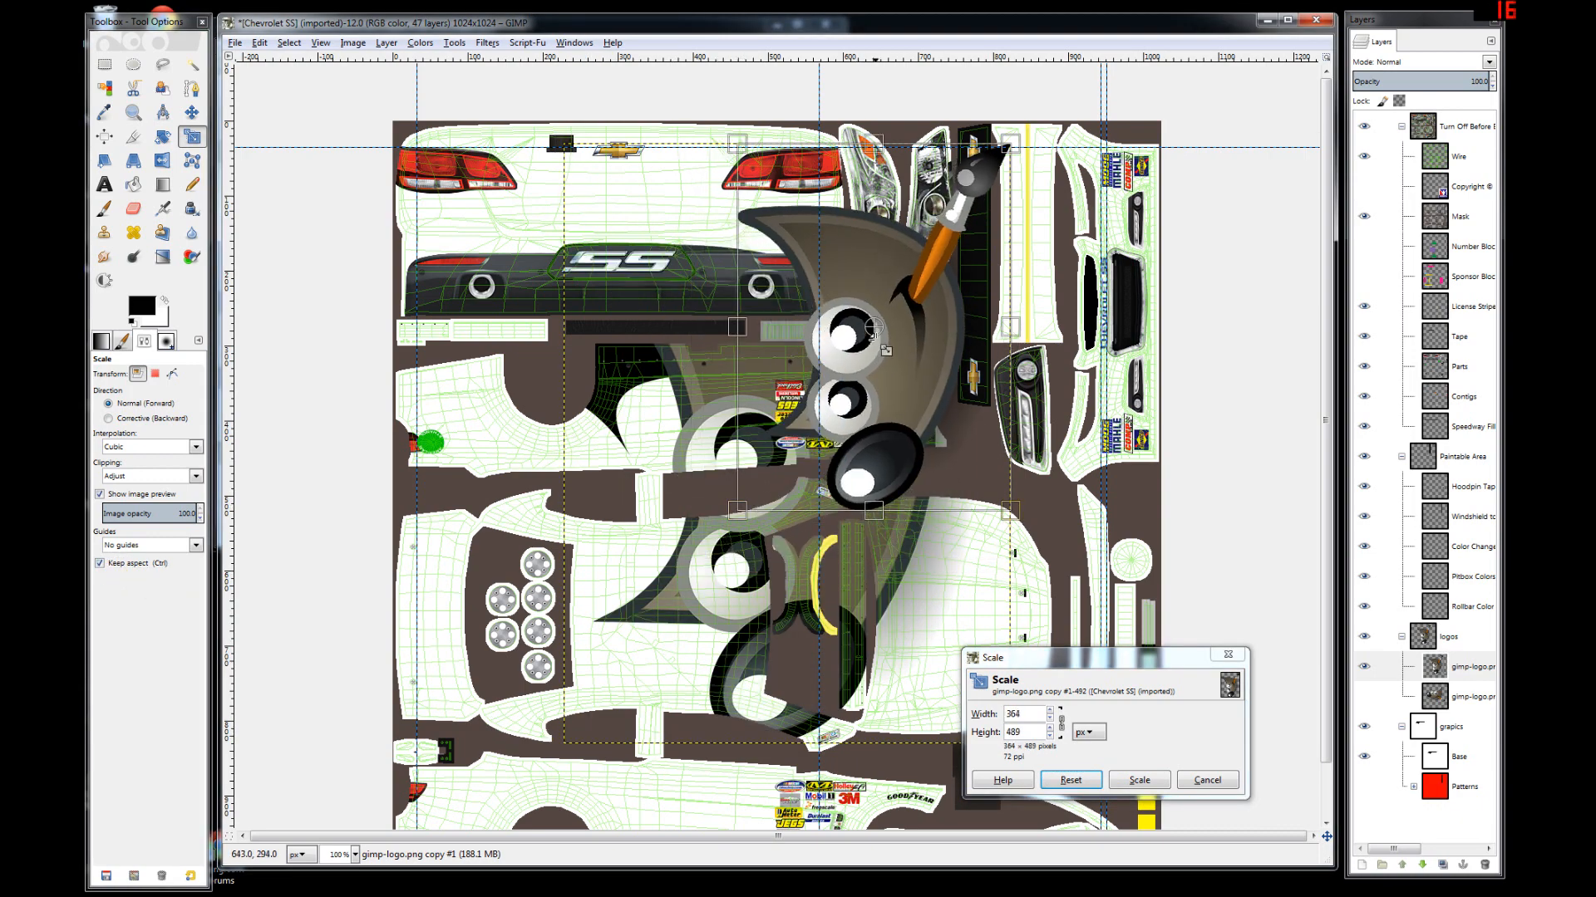
drag(885, 331, 940, 555)
drag(796, 374, 924, 544)
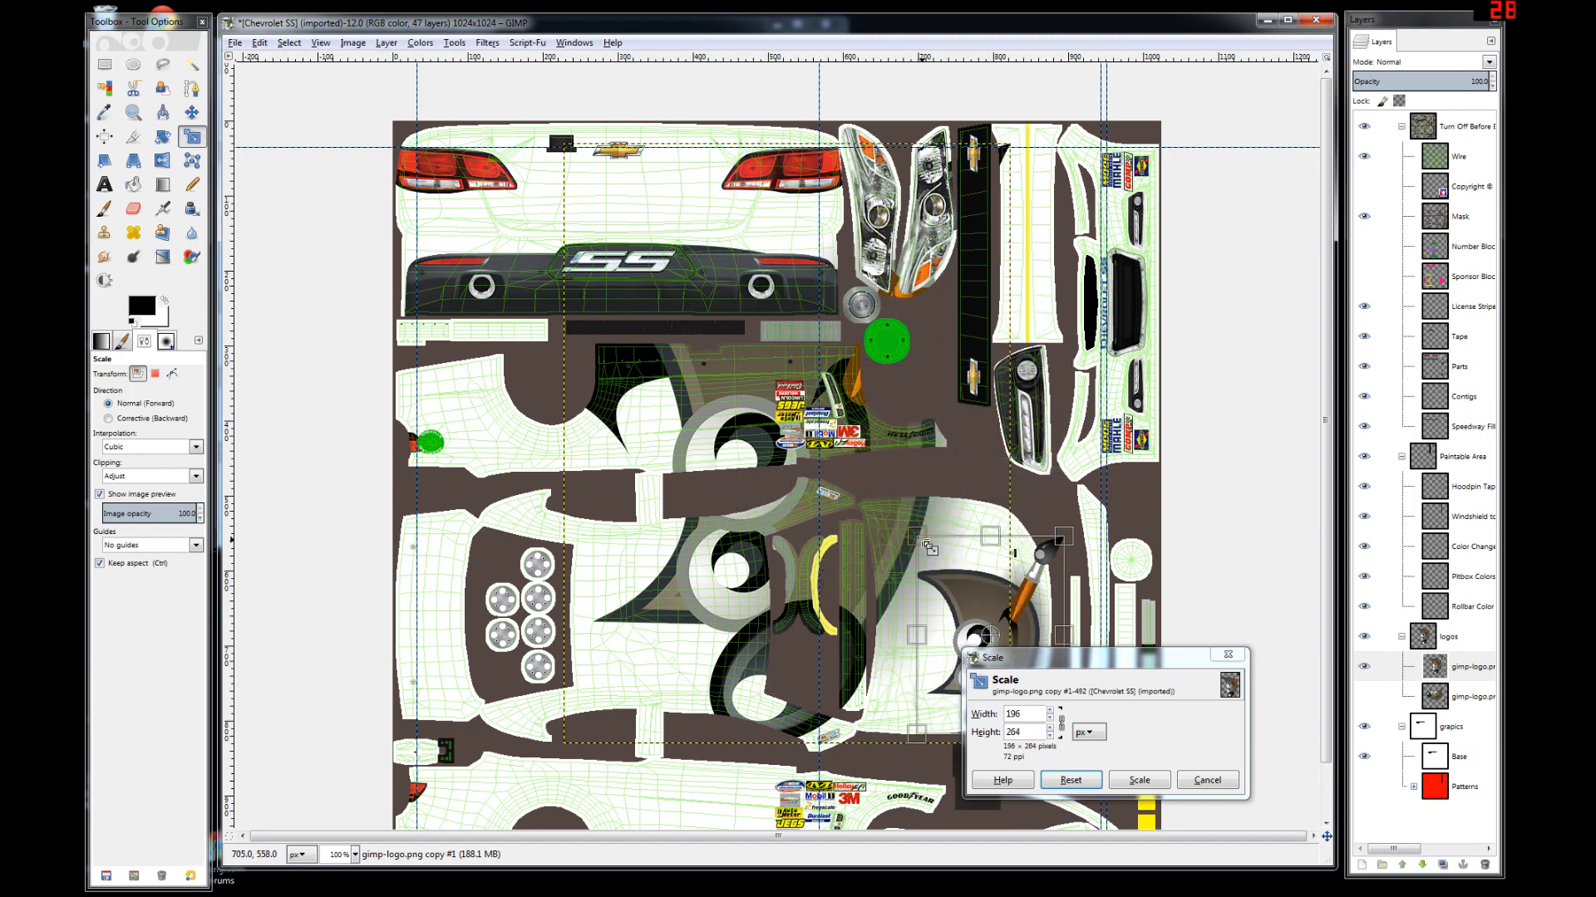
drag(1080, 662, 1181, 746)
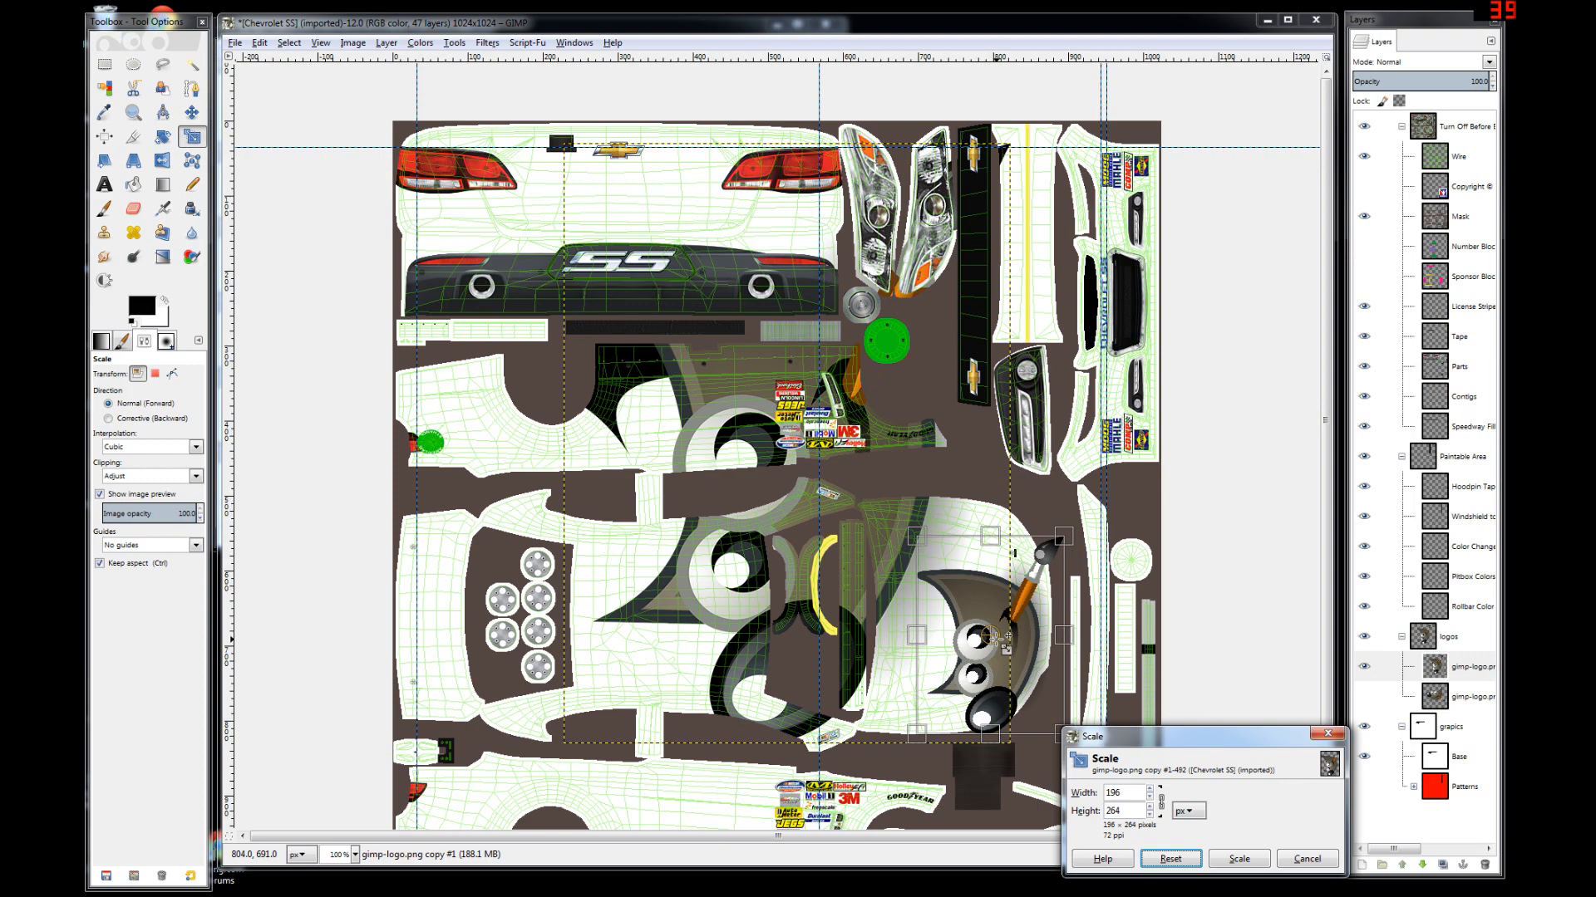
drag(989, 636, 960, 619)
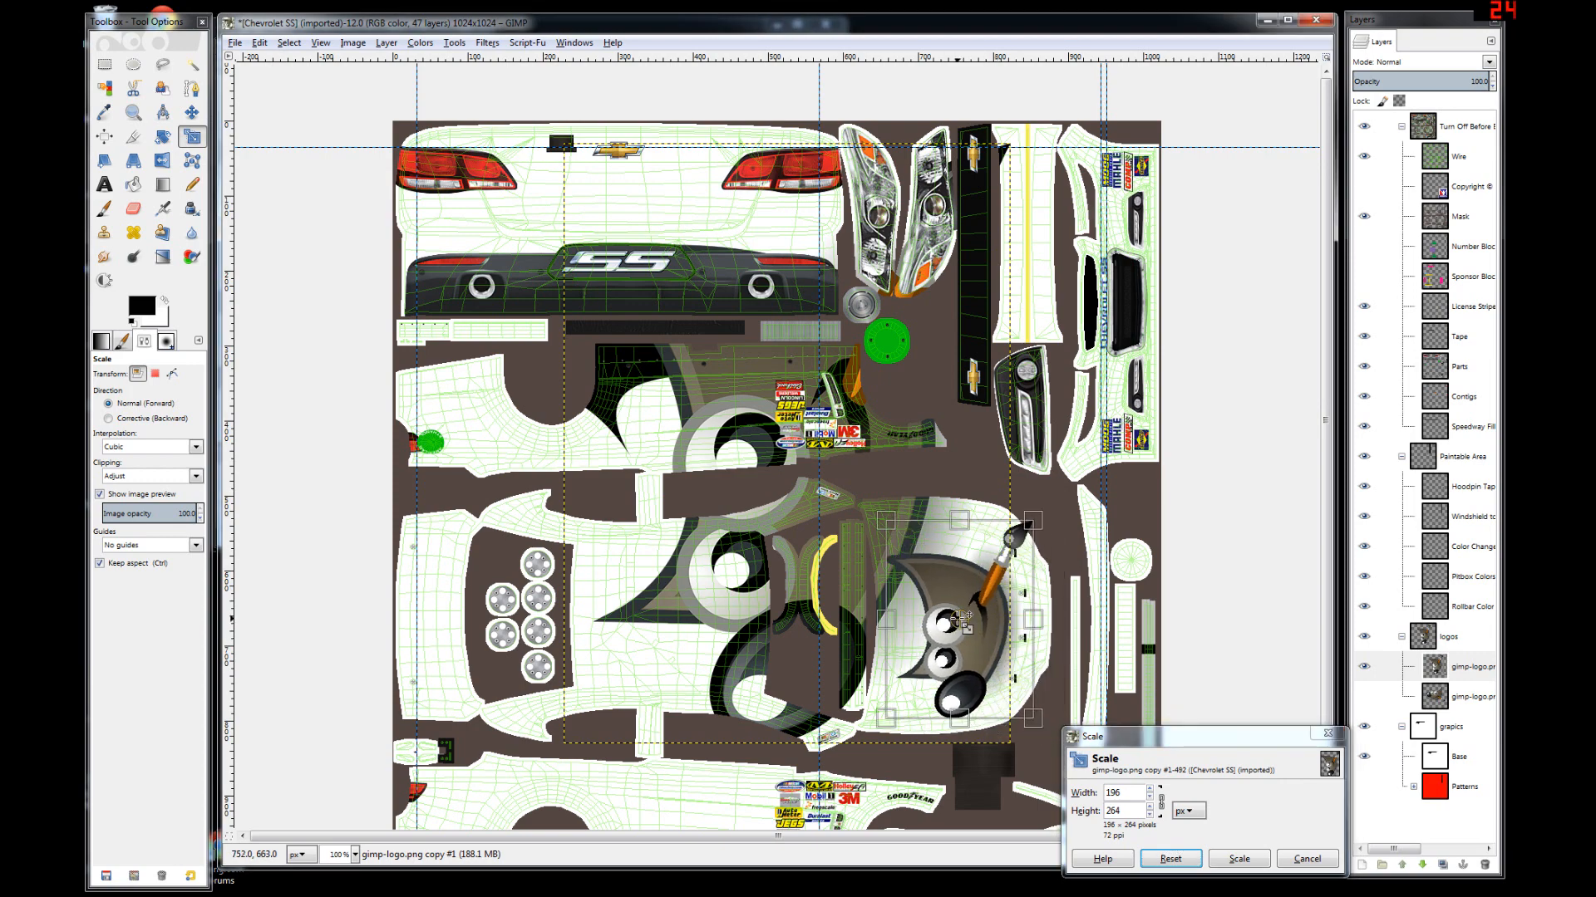
- Refine the logo copy's size to 168 × 226 pixels, adjust its position on the hood and apply the scaling
ctrl+scroll(981, 704, up, 3)
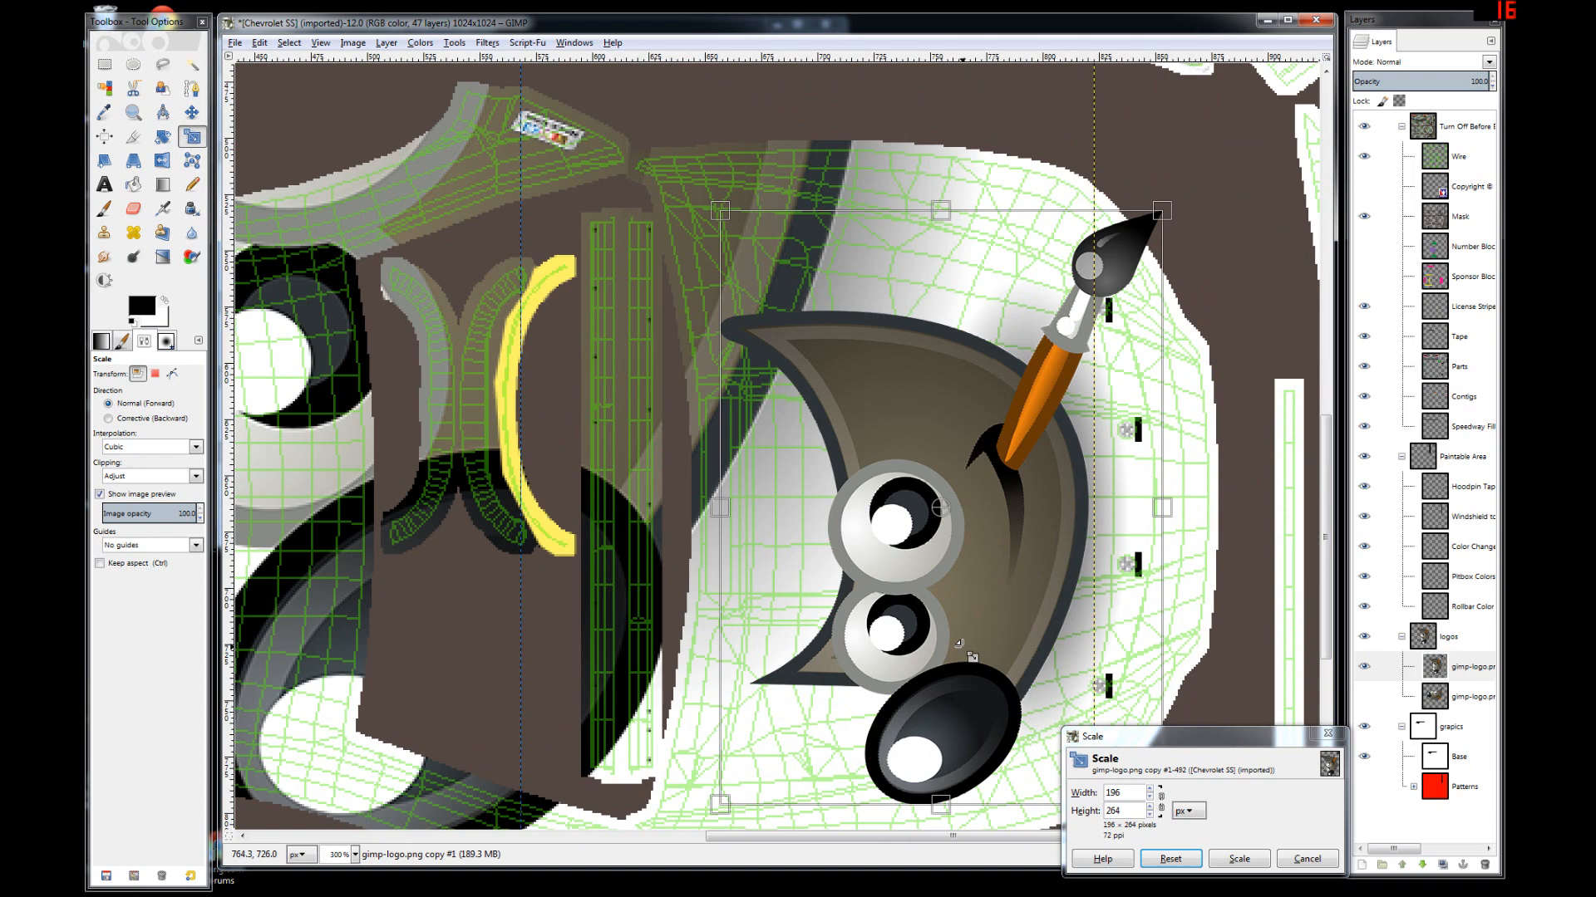
ctrl+scroll(971, 656, down, 1)
drag(1137, 747, 1015, 687)
drag(925, 523, 936, 550)
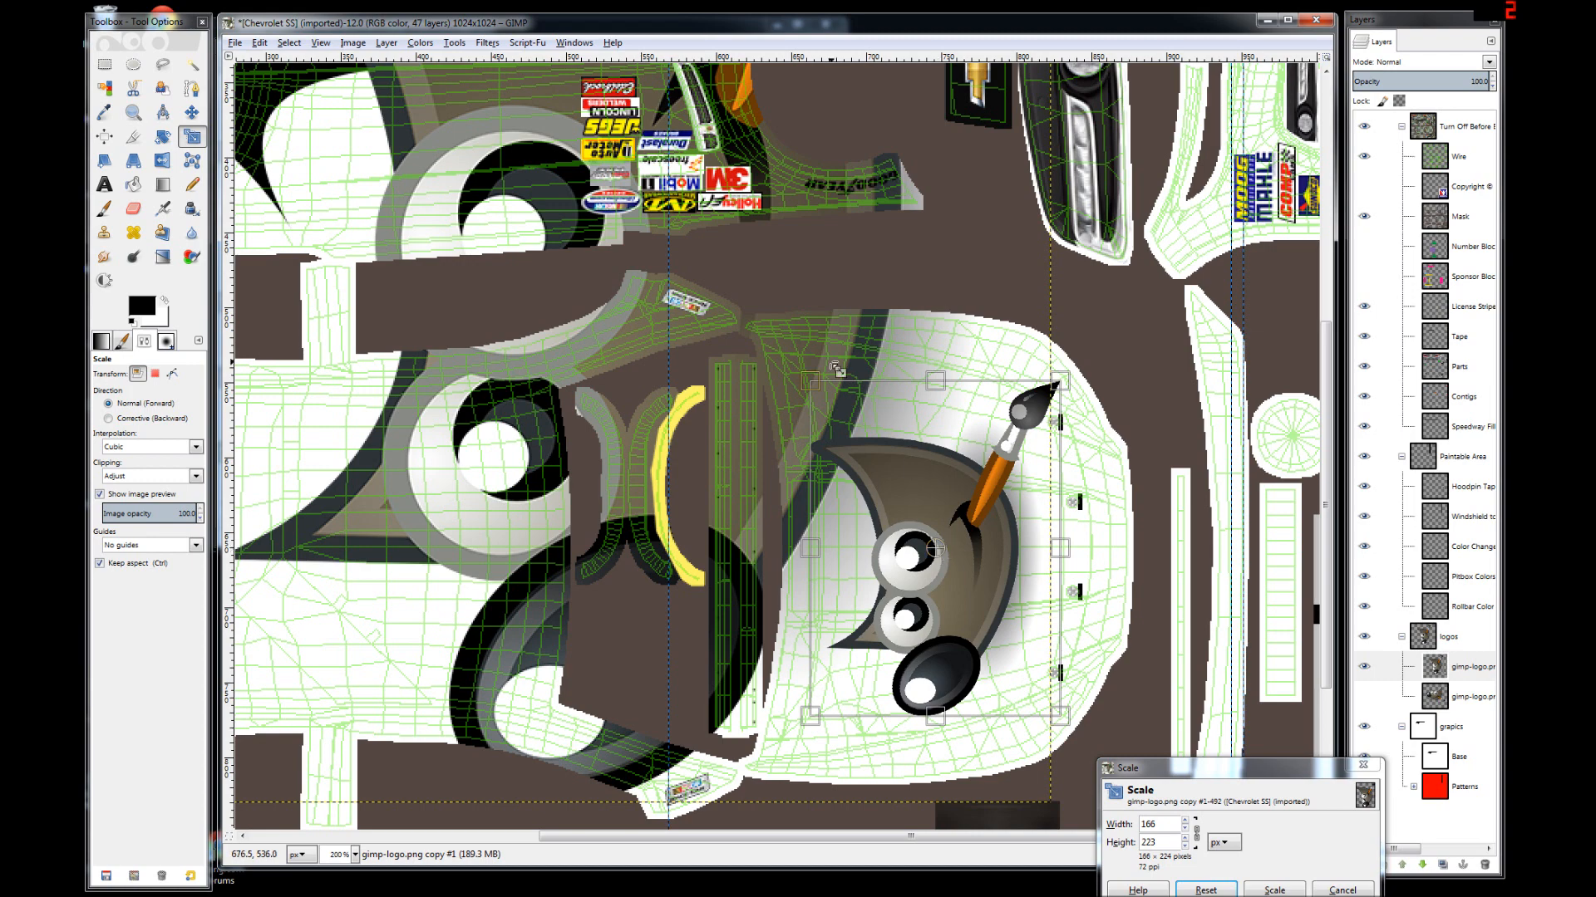
drag(810, 382, 700, 234)
drag(908, 475, 768, 387)
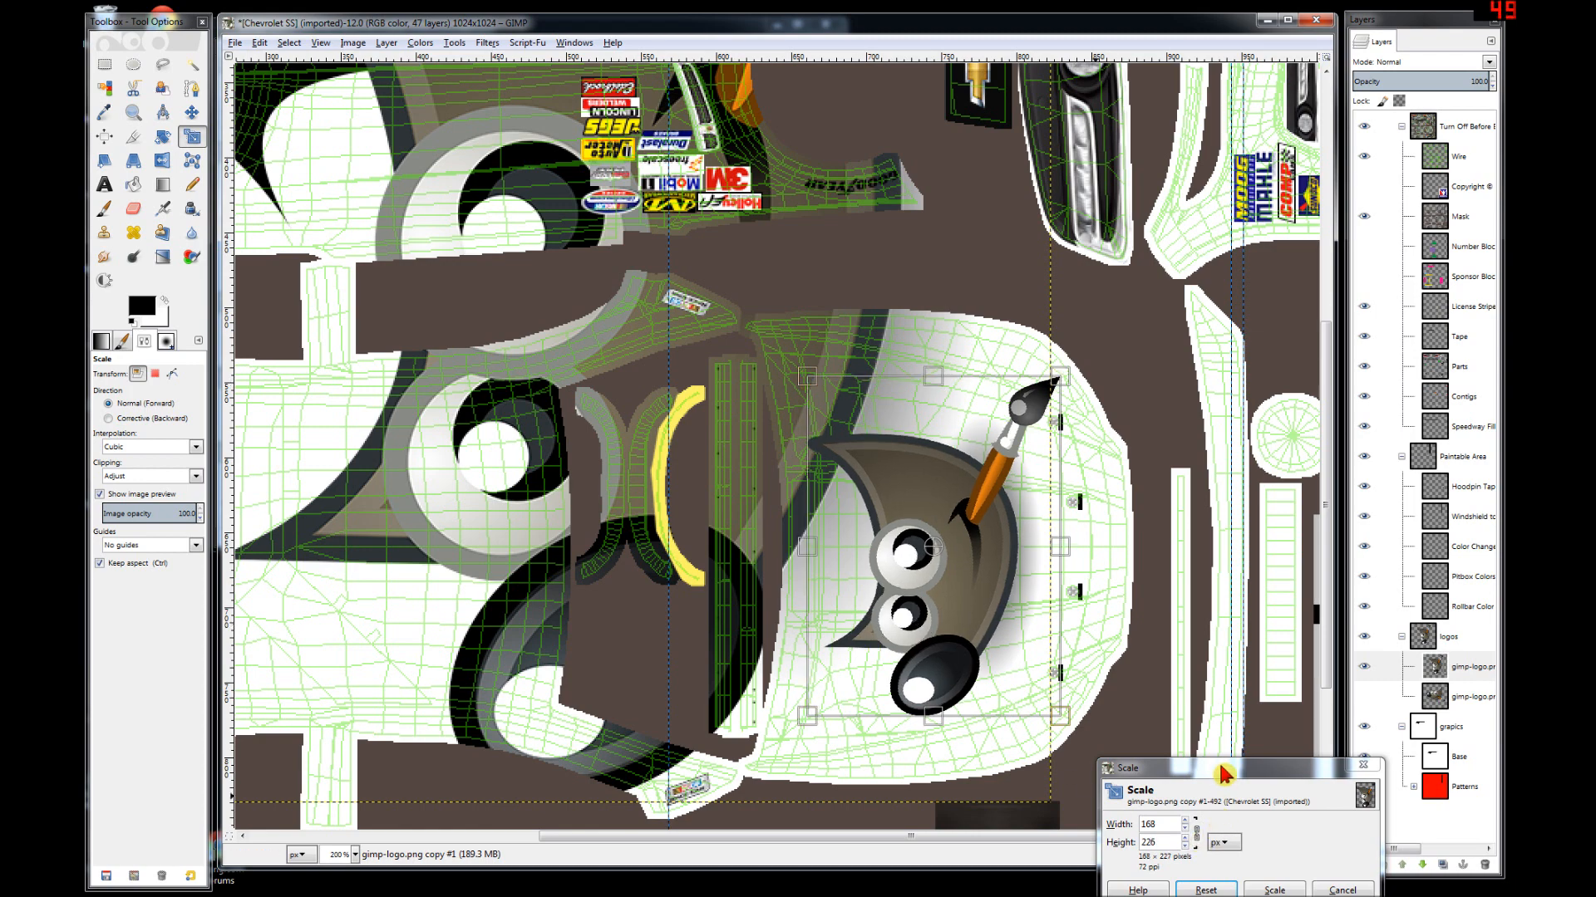
drag(1217, 766, 1187, 557)
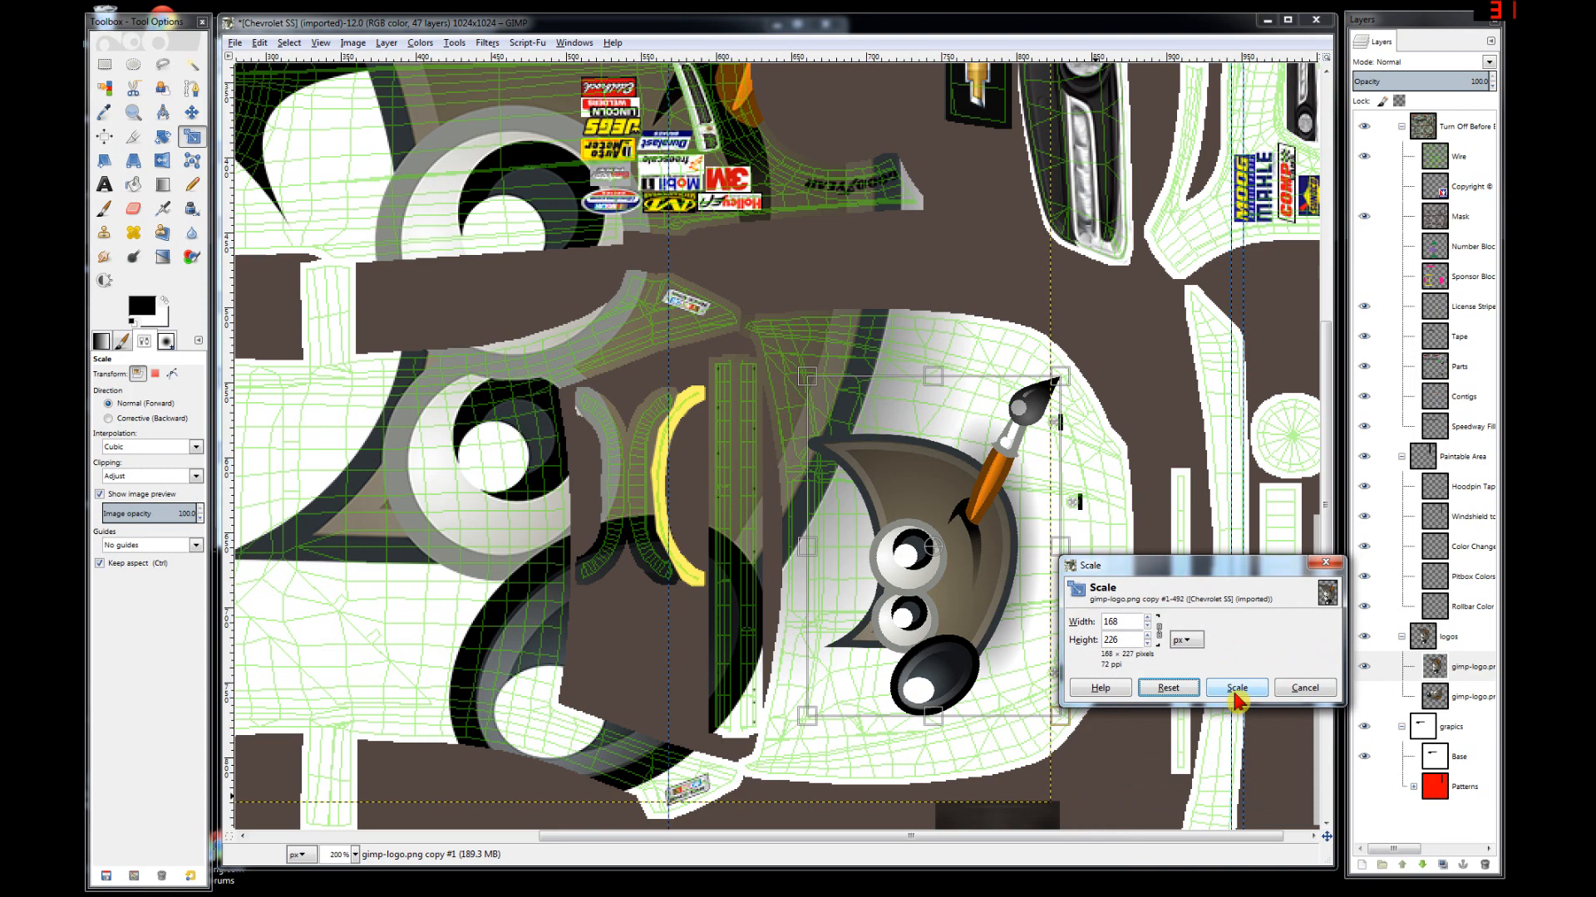
click(1235, 690)
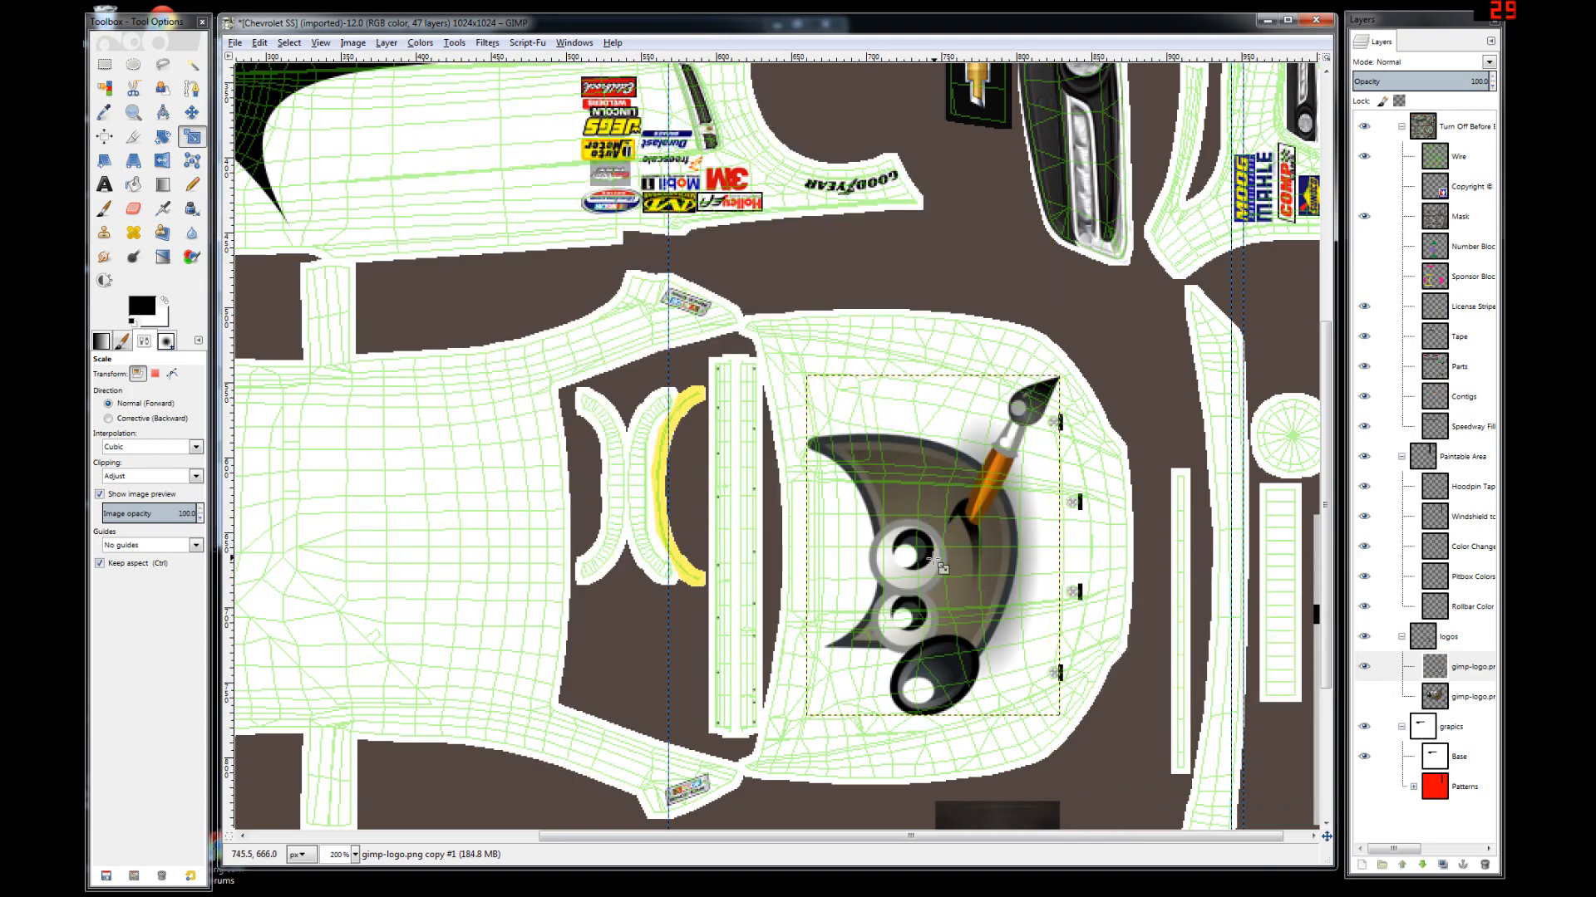
- Try enlarging the logo copy proportionally to about 254 × 341 pixels, and undo that scaling
click(941, 558)
drag(805, 376, 623, 257)
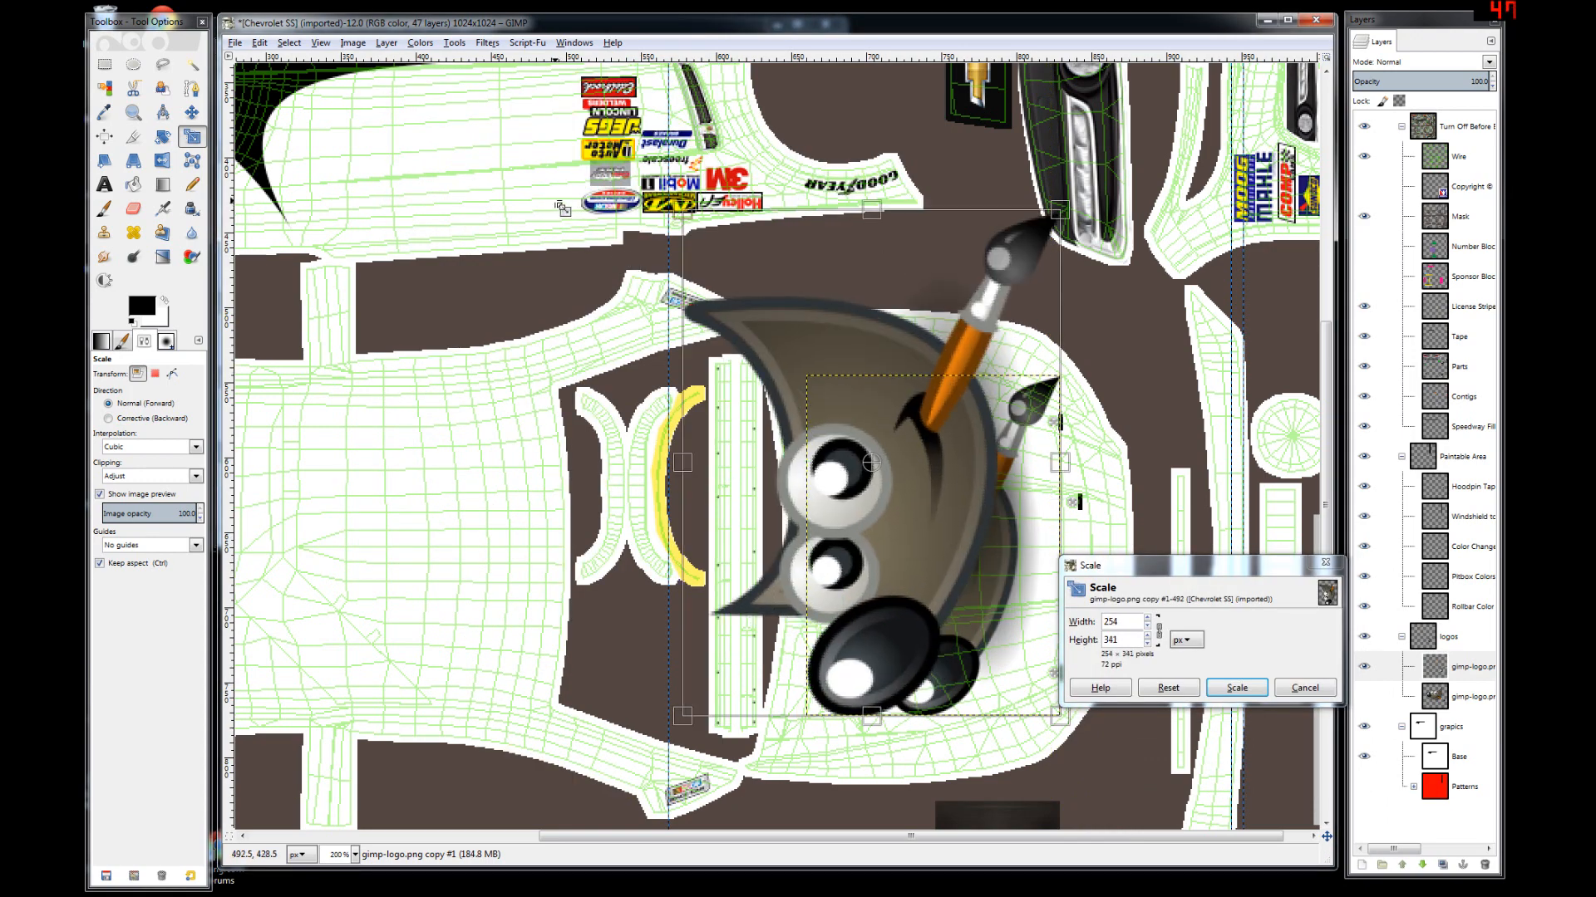
click(1236, 689)
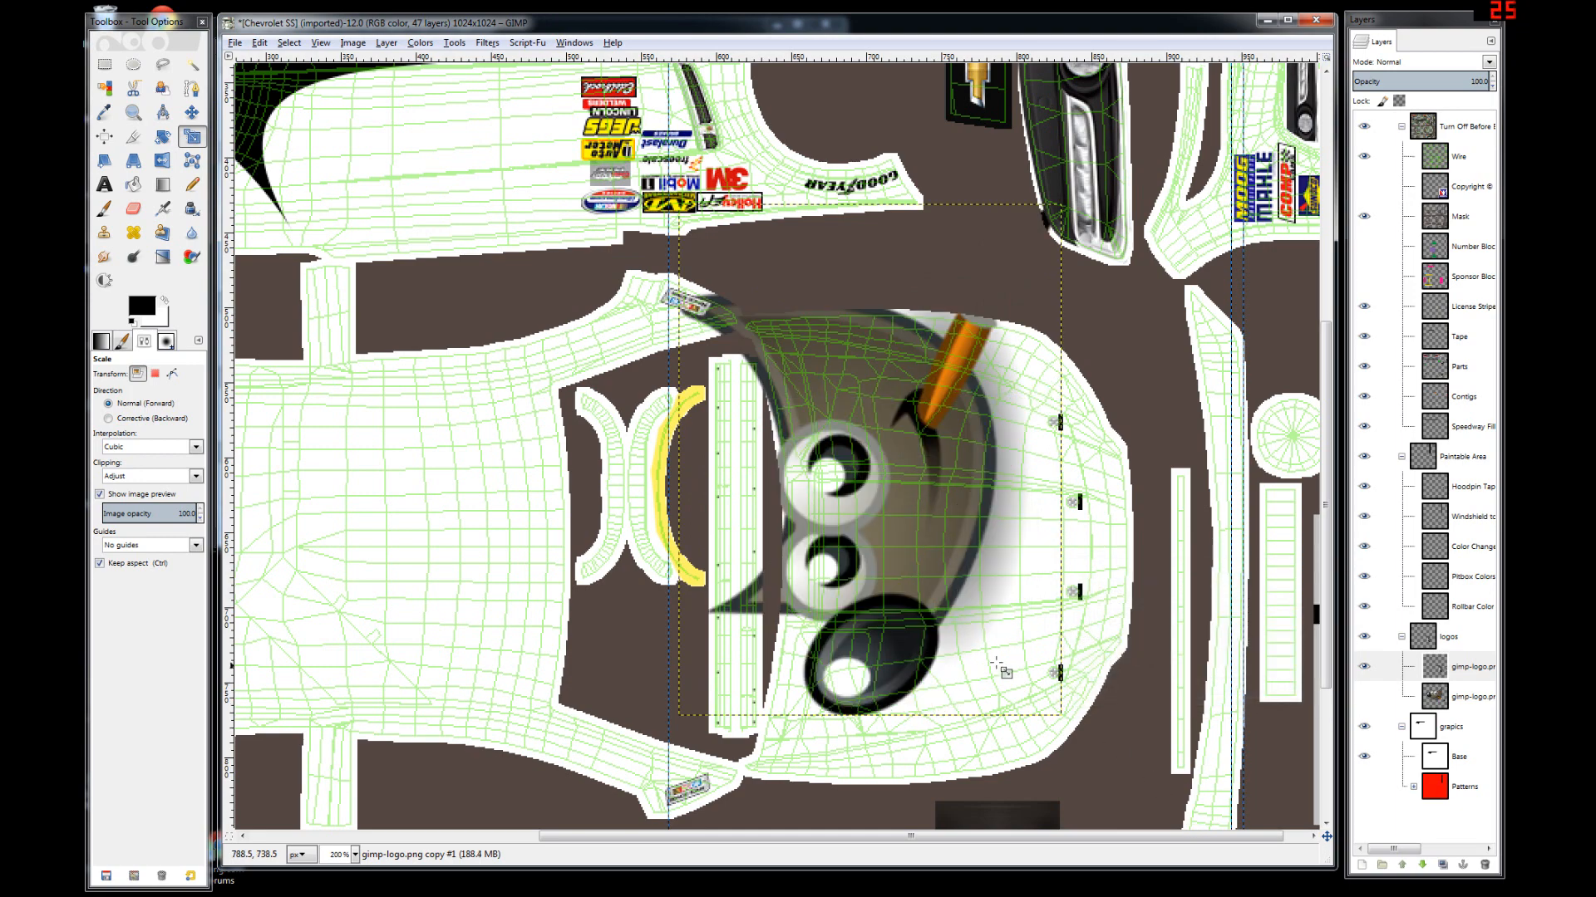
key(ctrl)
key(ctrl+z)
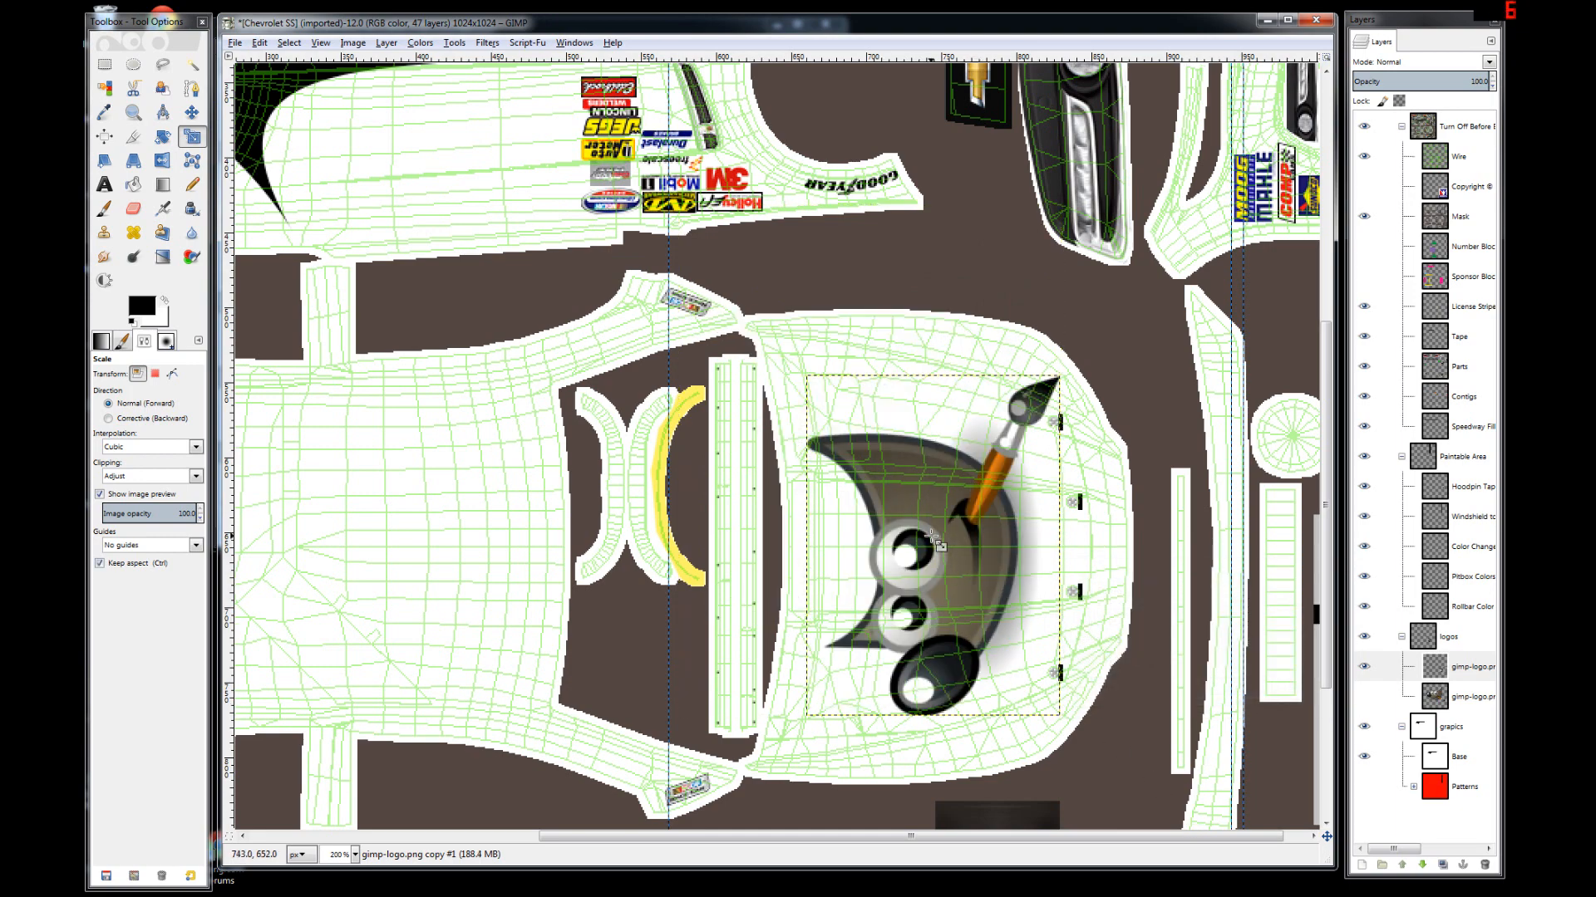
click(904, 514)
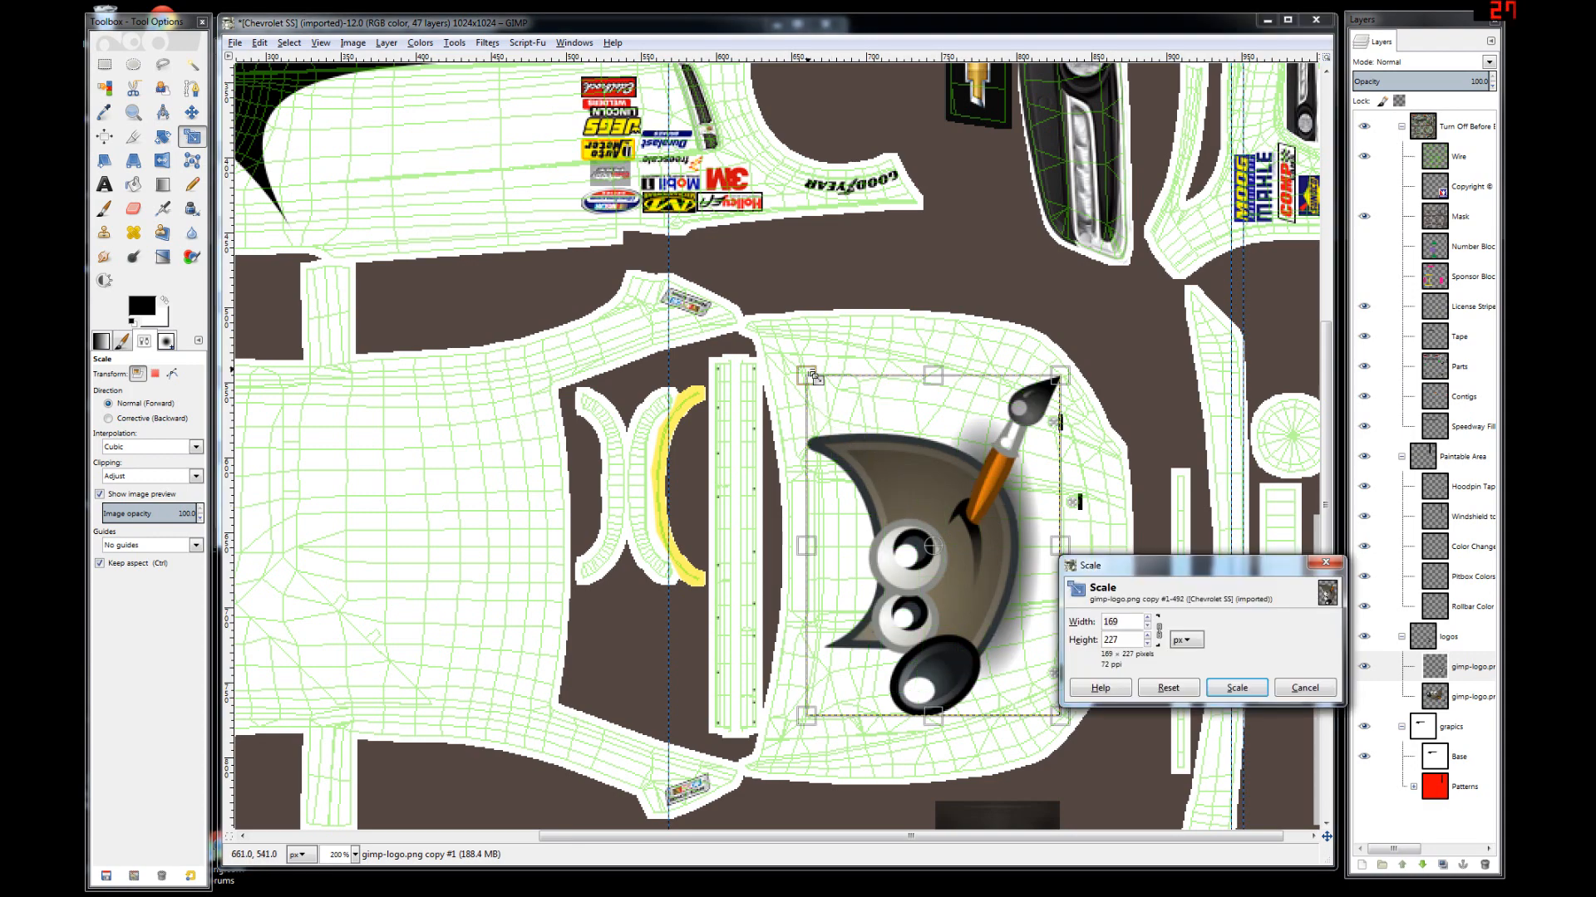
click(1304, 689)
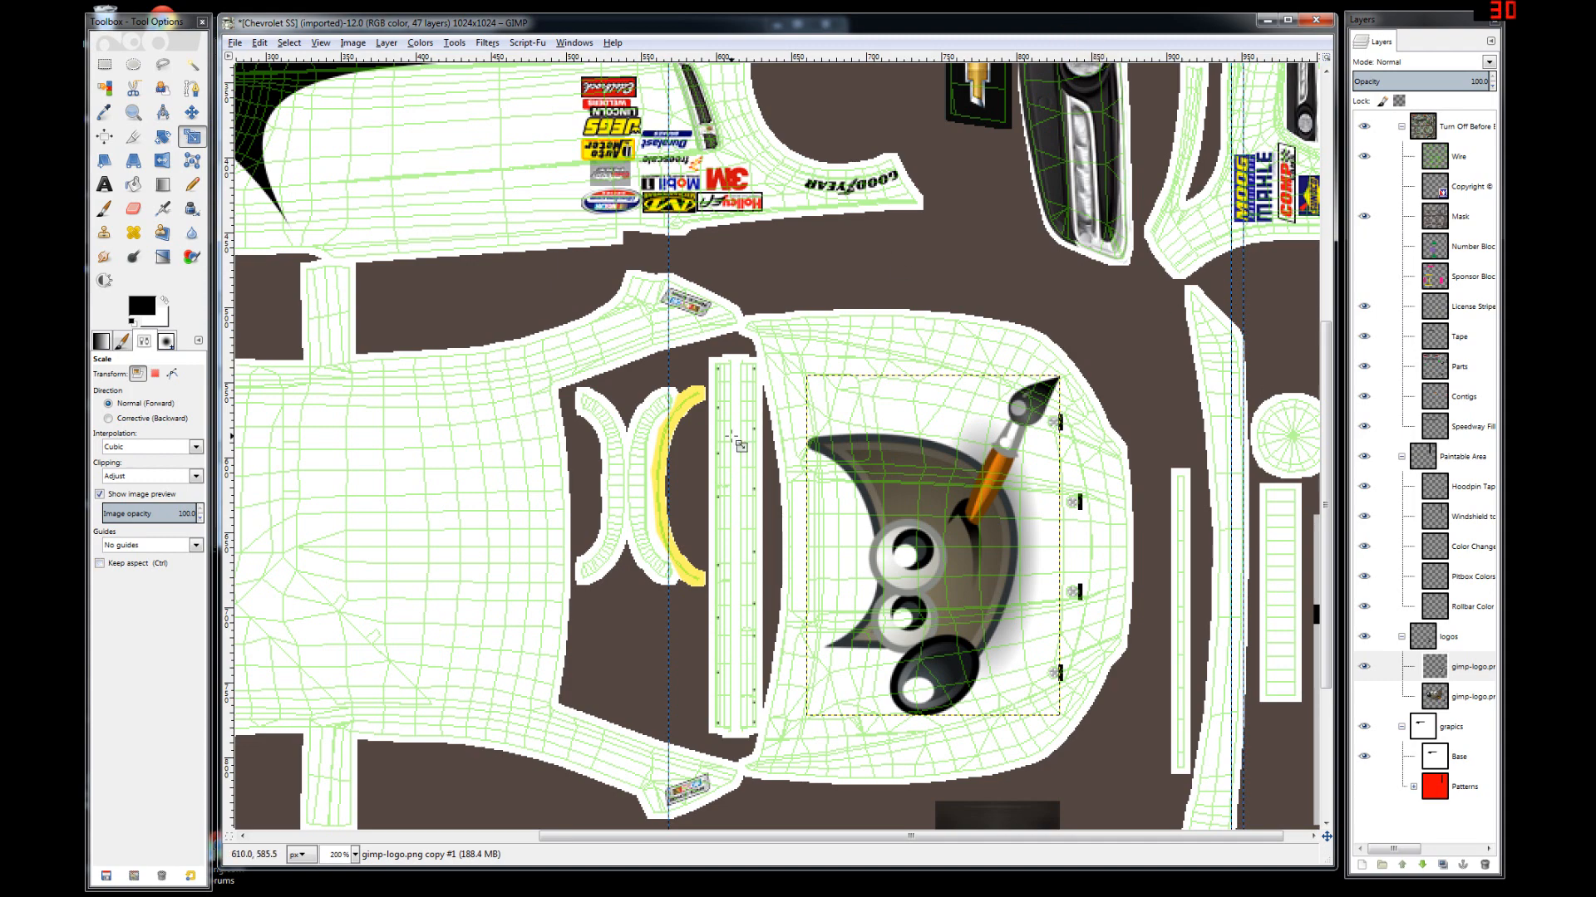
- Hide the Wire layer so the template's wireframe does not show over the paint scheme
scroll(732, 436, down, 1)
scroll(731, 436, down, 1)
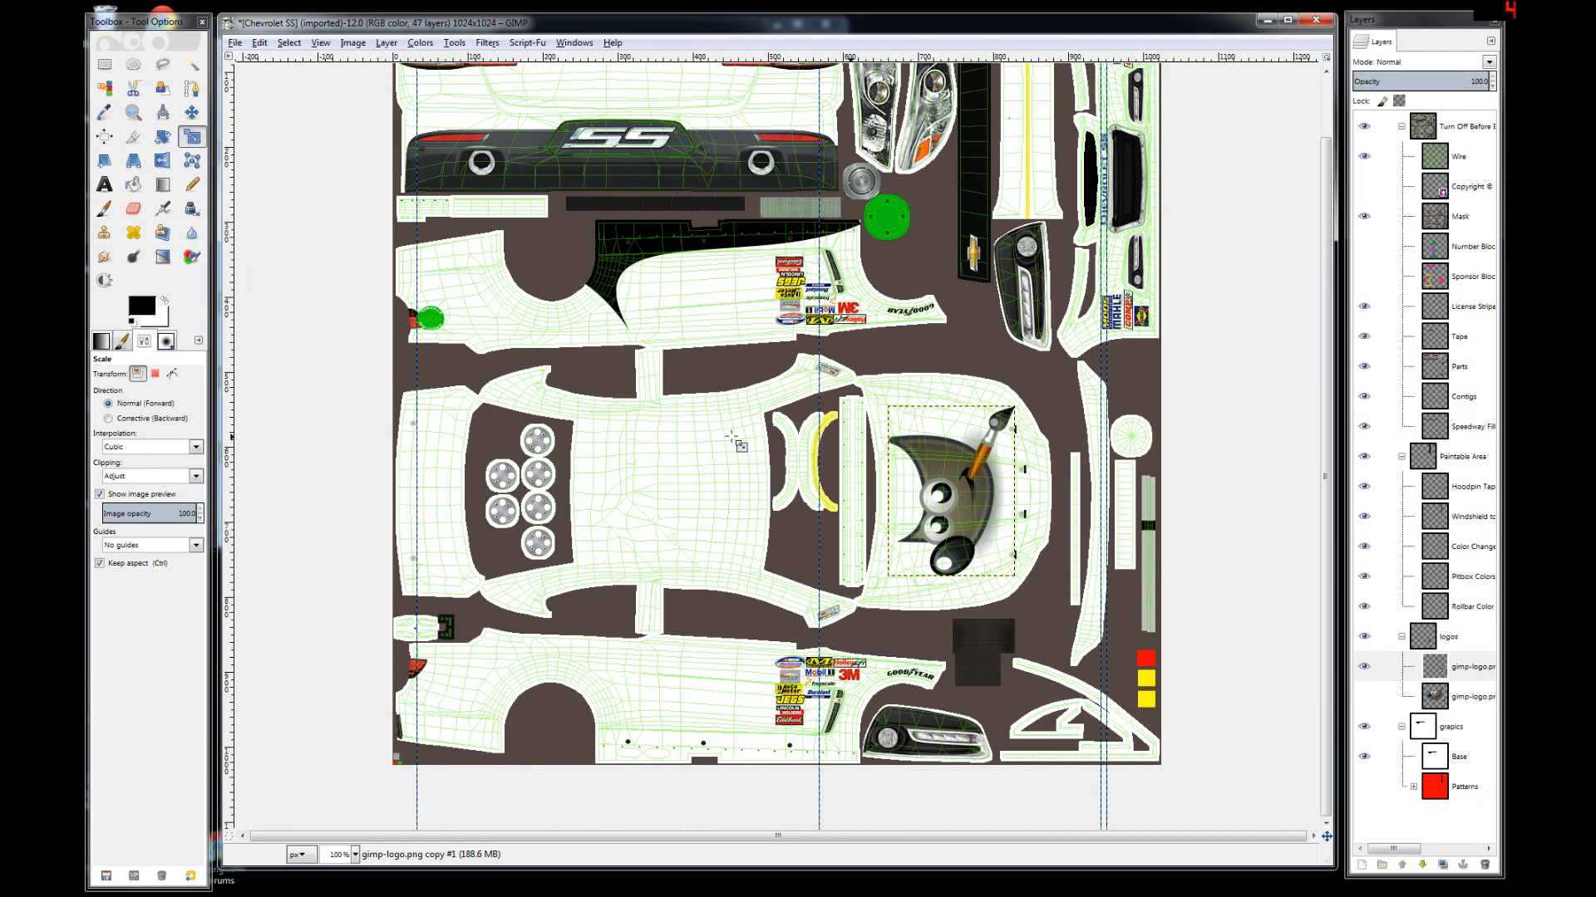
click(1363, 157)
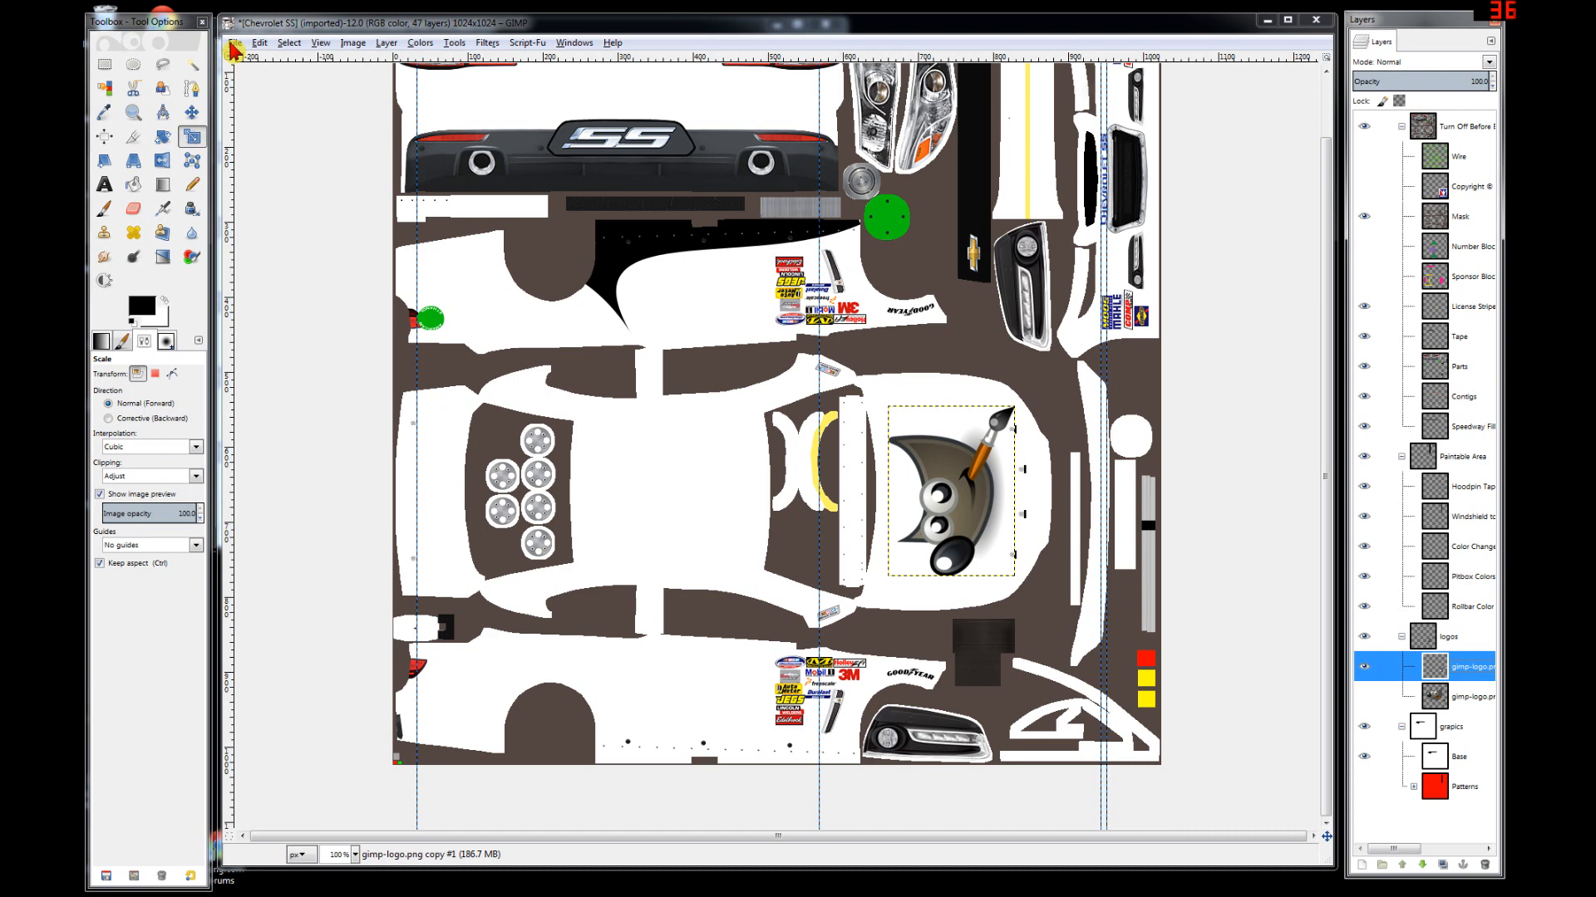
click(234, 43)
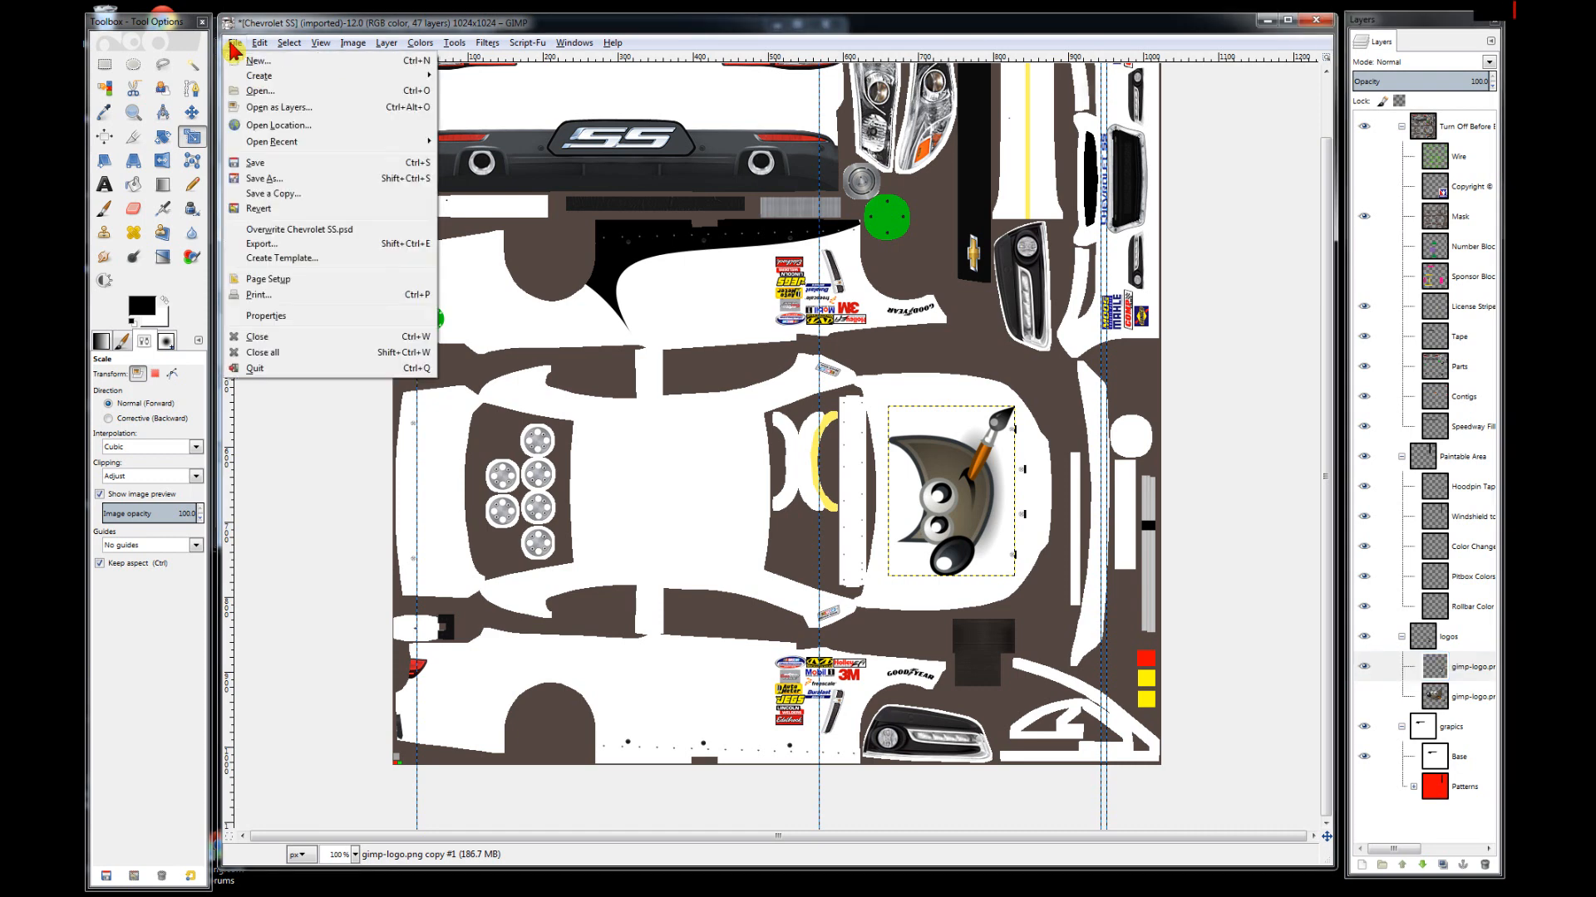
click(301, 185)
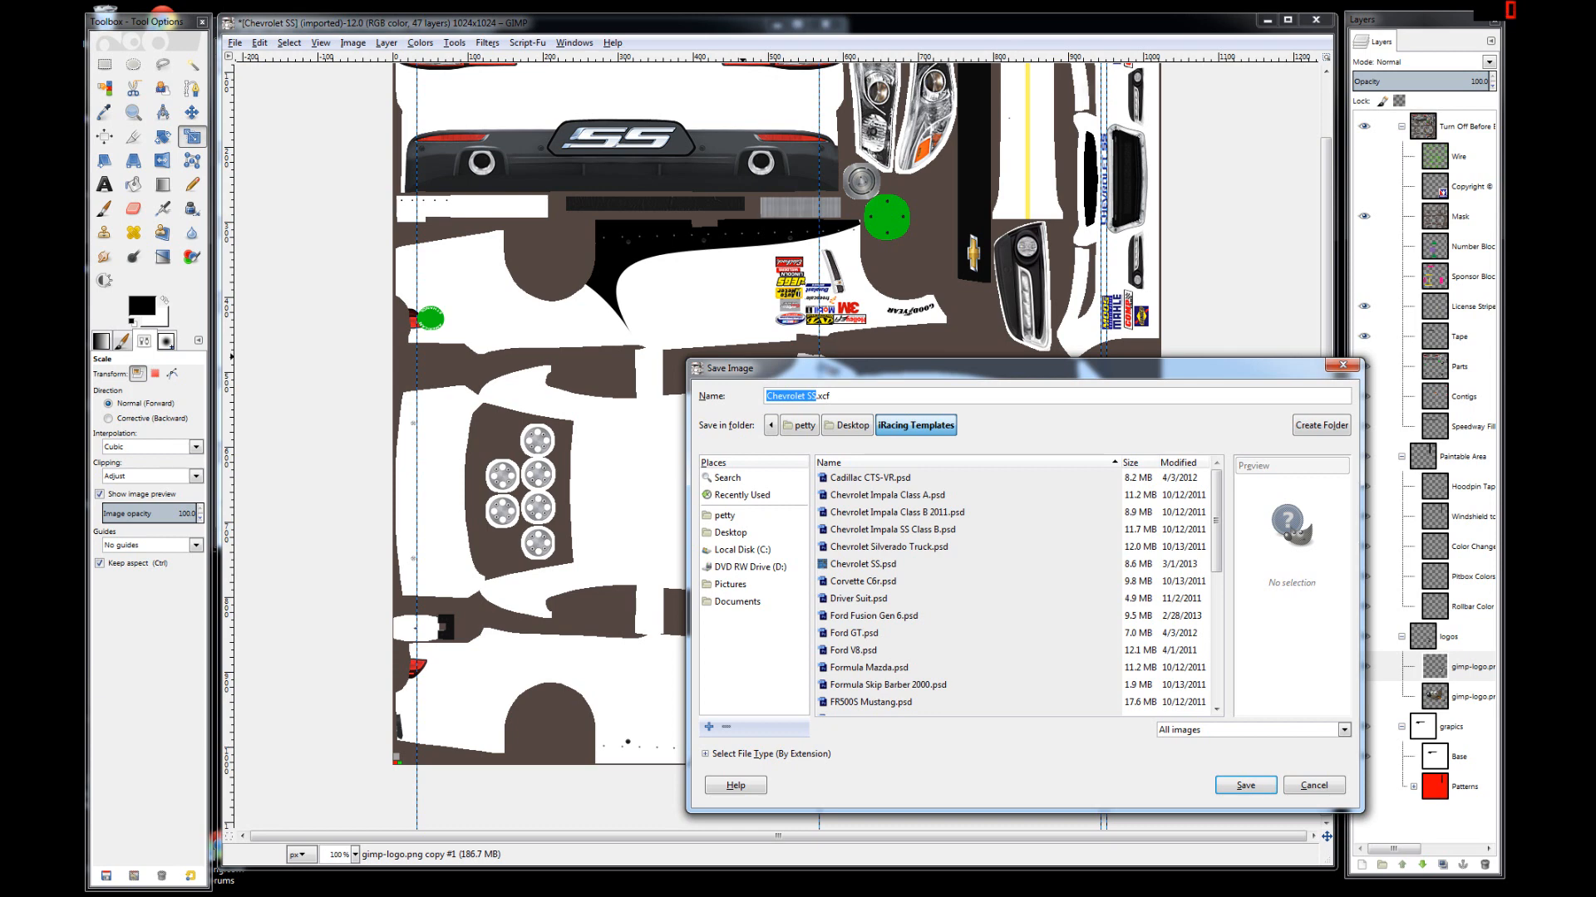
text(H)
text(Gimp)
click(706, 755)
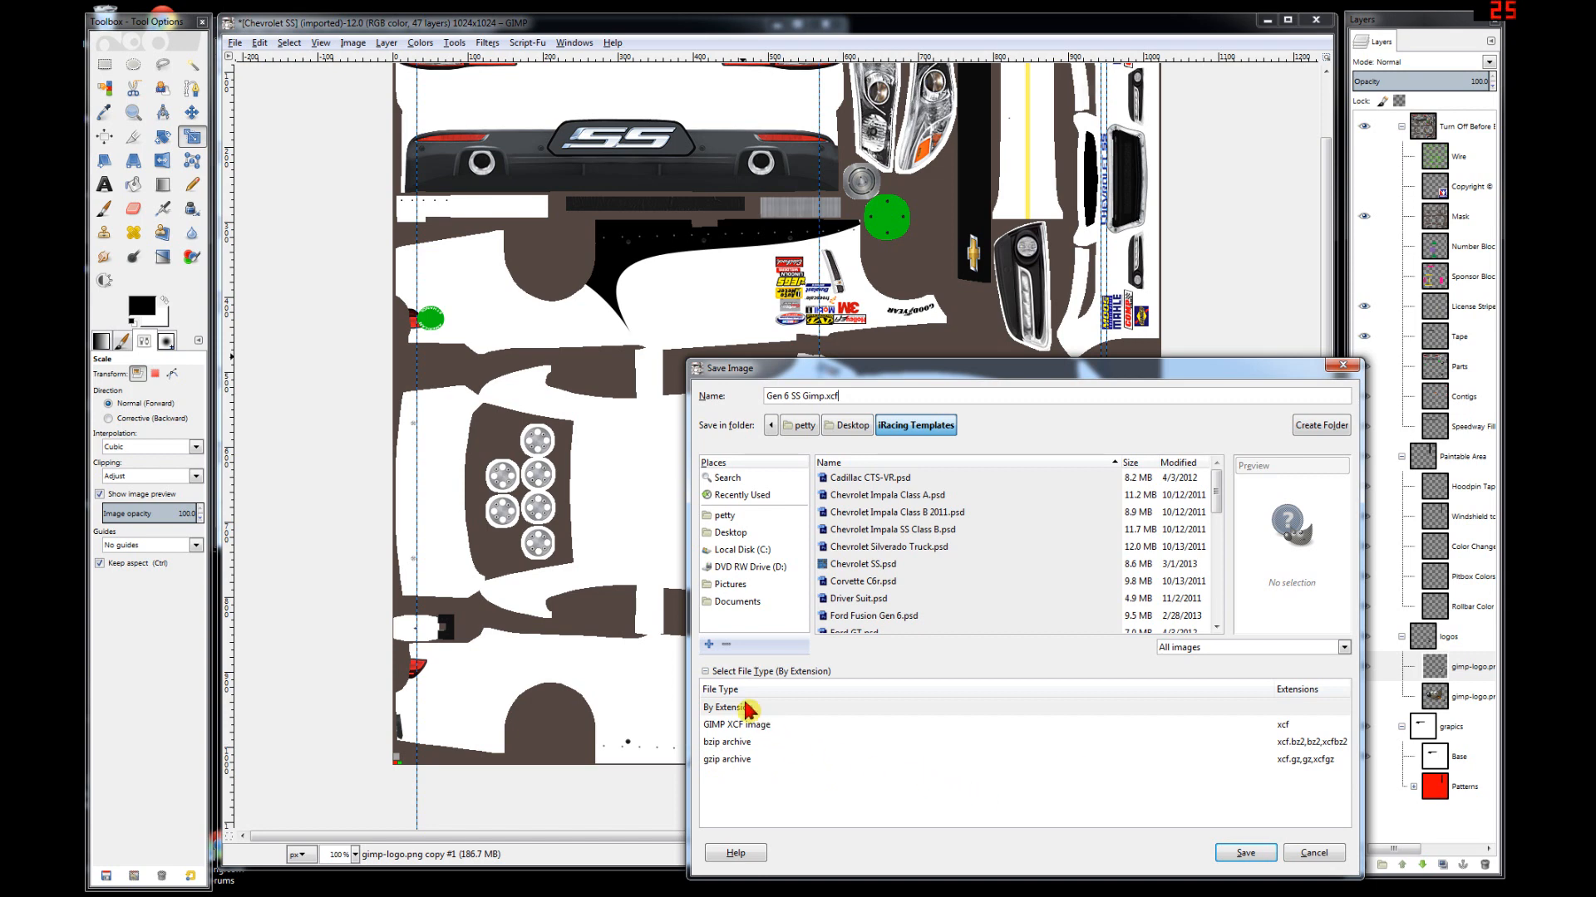
click(1246, 853)
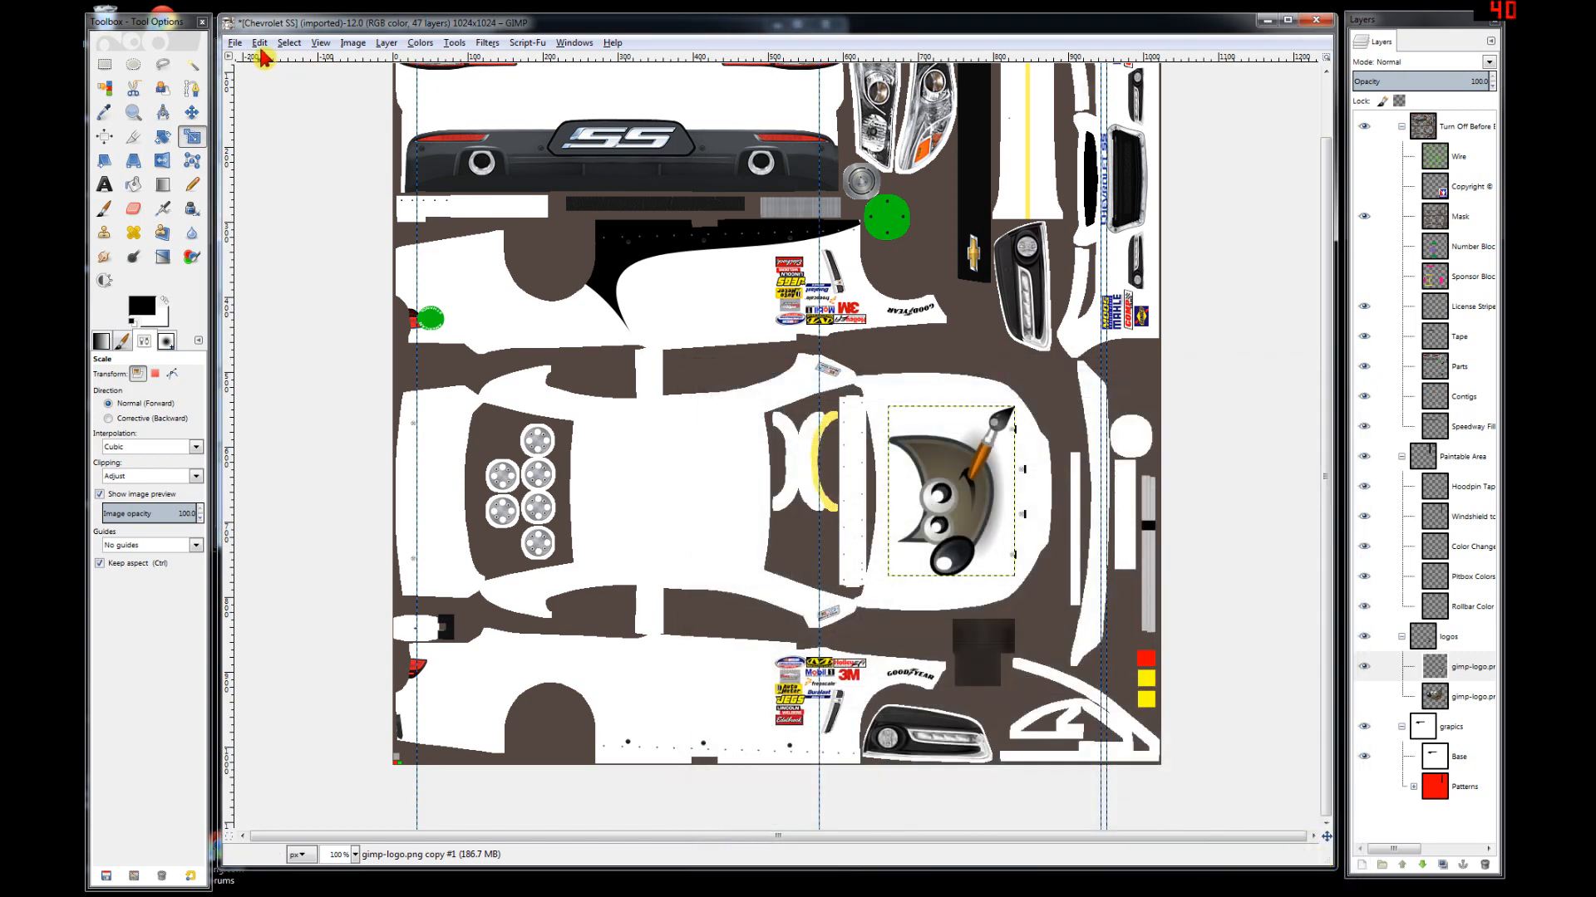
- Save the project as Gen 6 SS Gimp.xcf in the Gen 6 SS Gimp folder on the Desktop
click(235, 42)
click(265, 177)
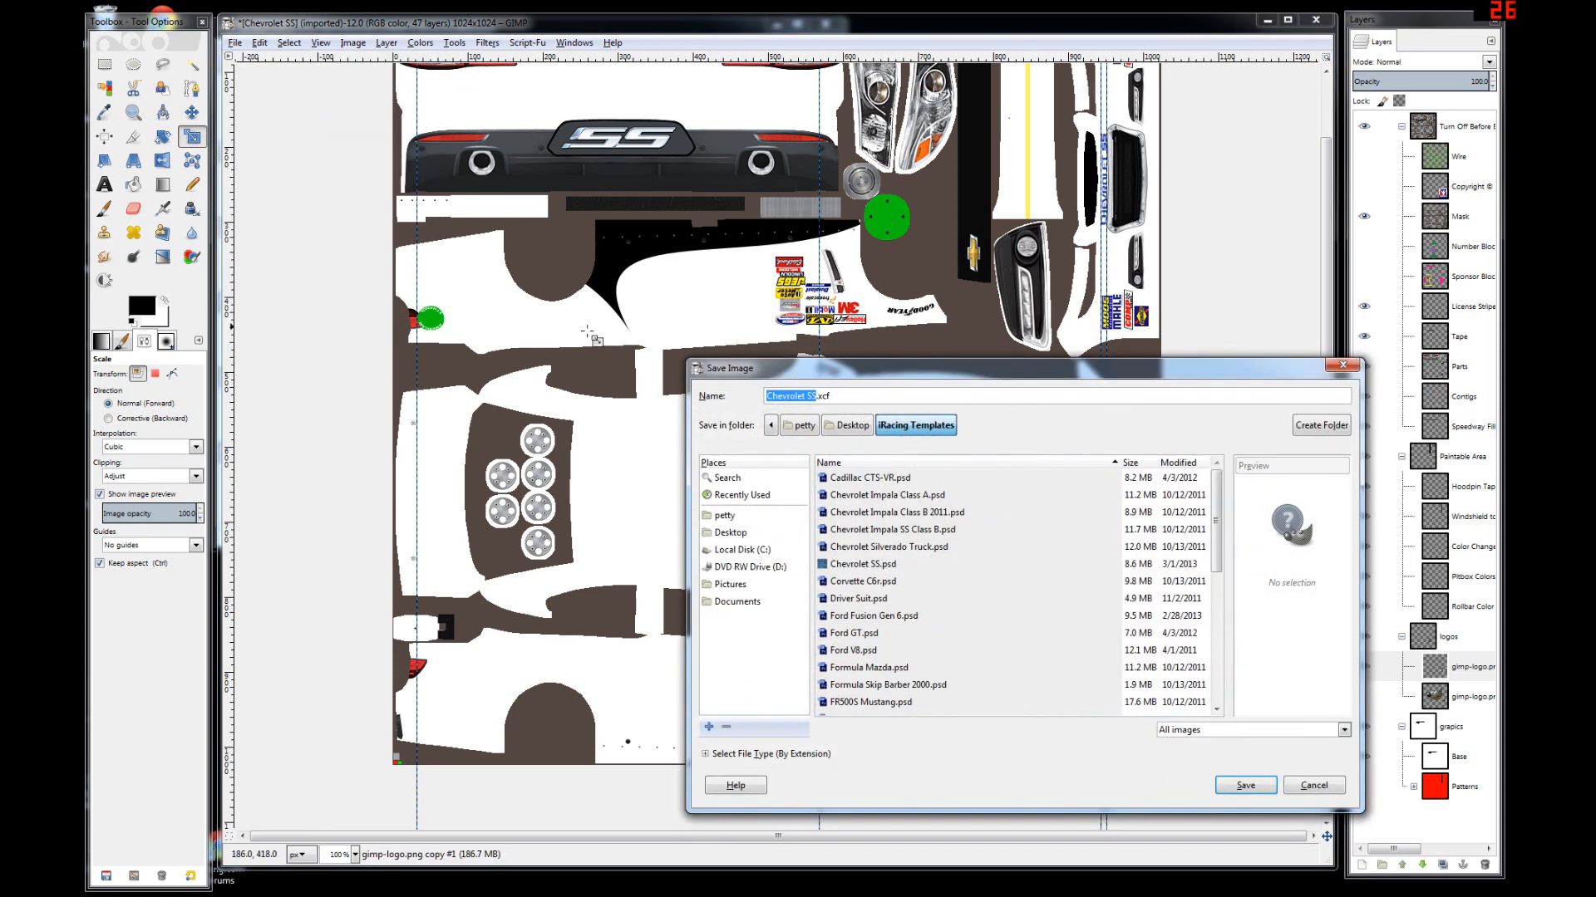
text(Gen 6 SS Gimp)
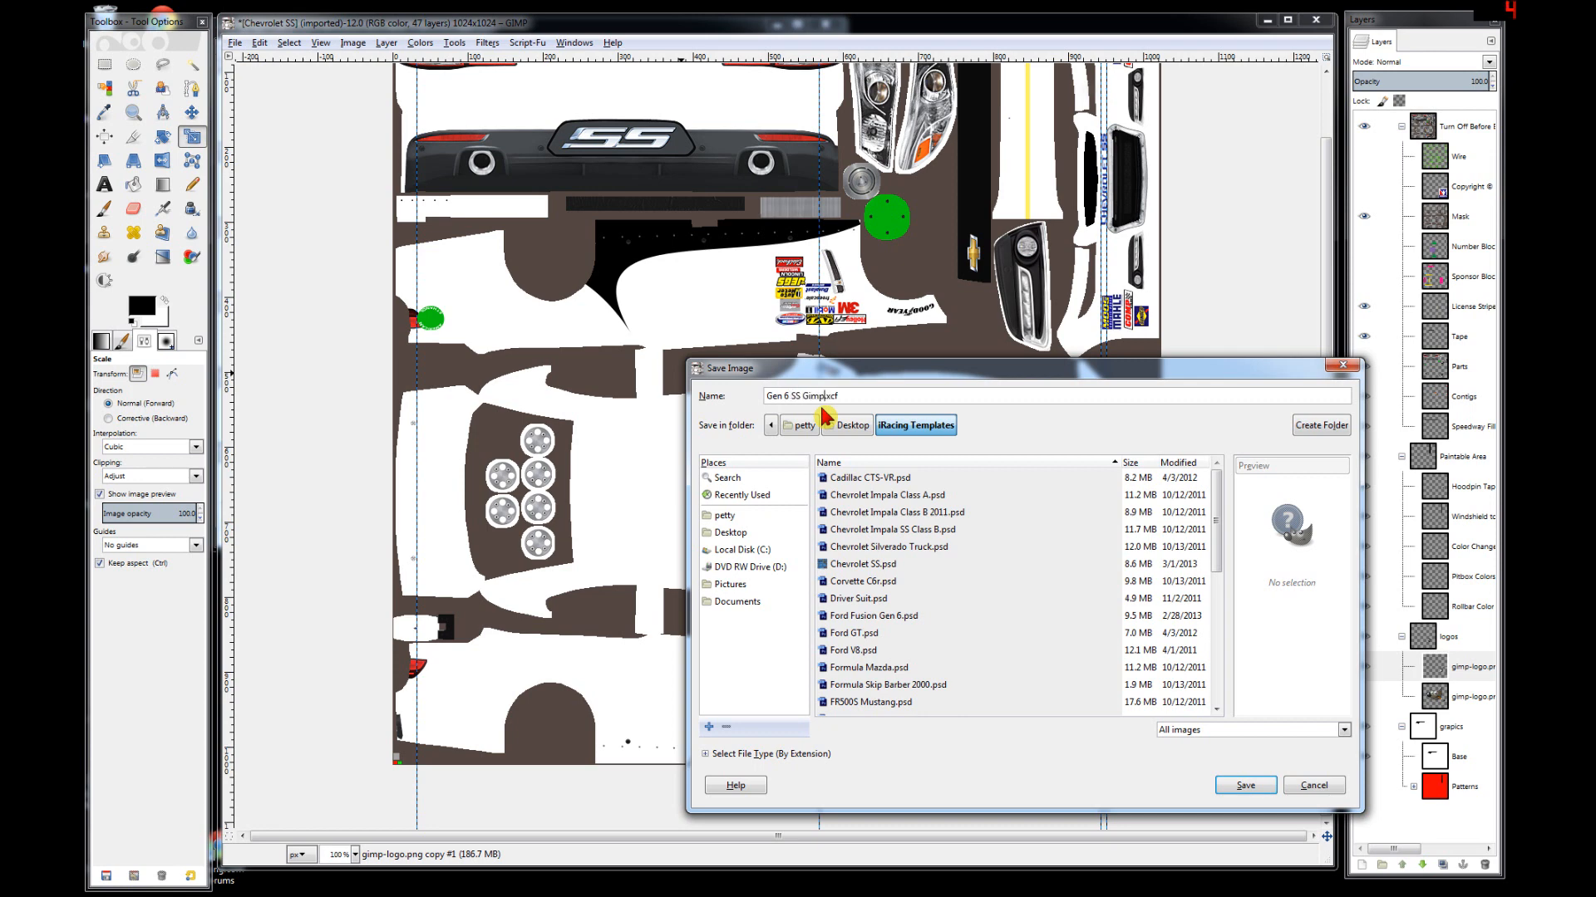
click(720, 536)
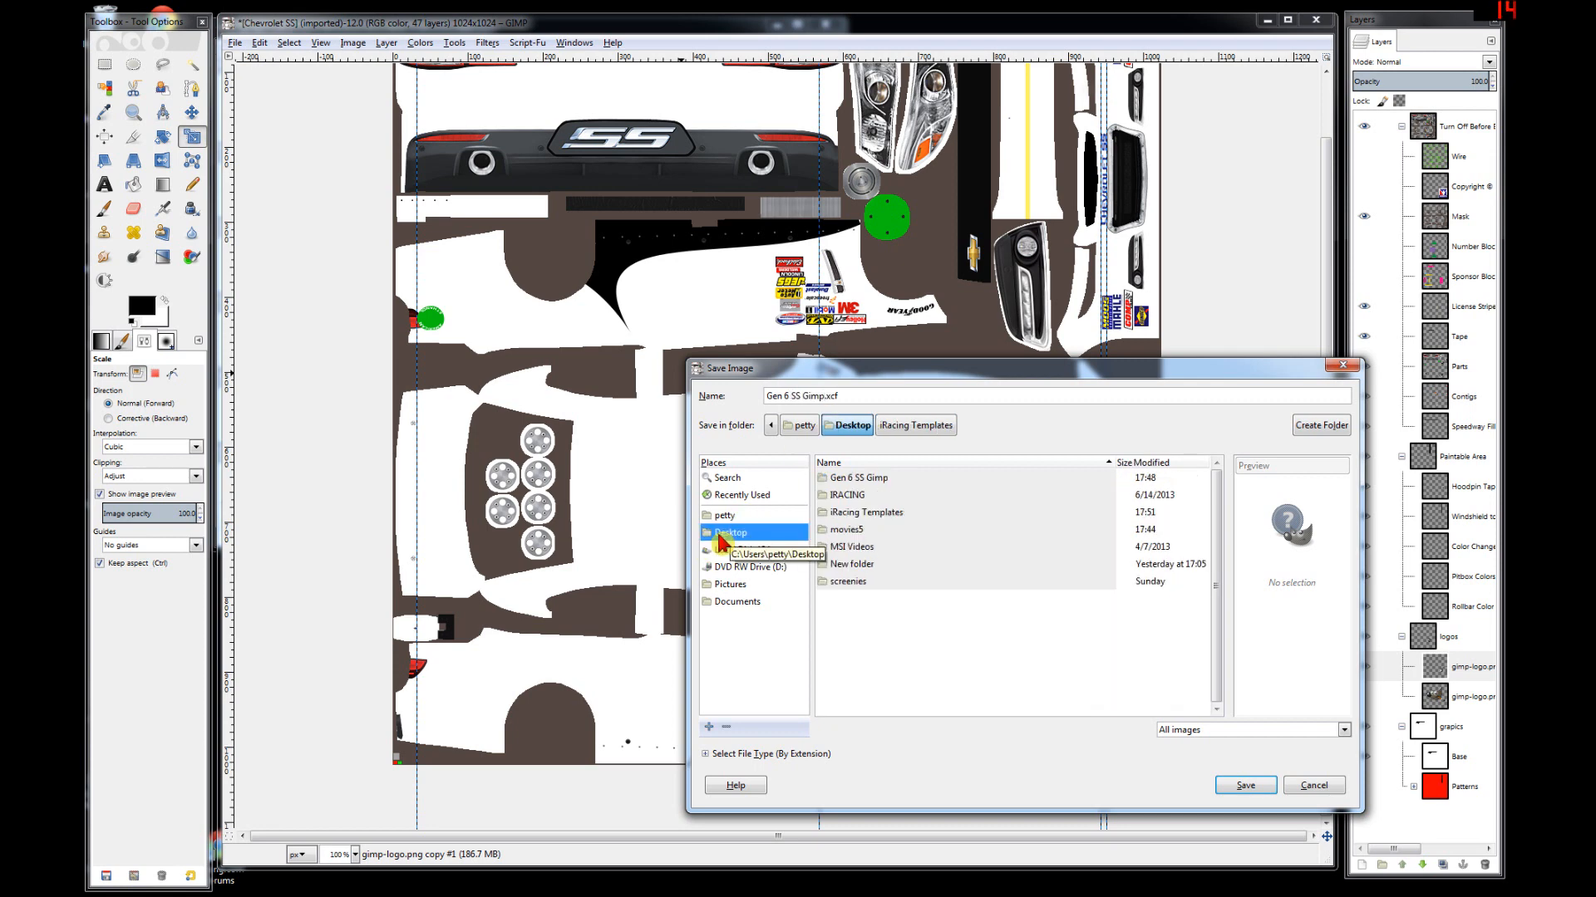
double_click(870, 481)
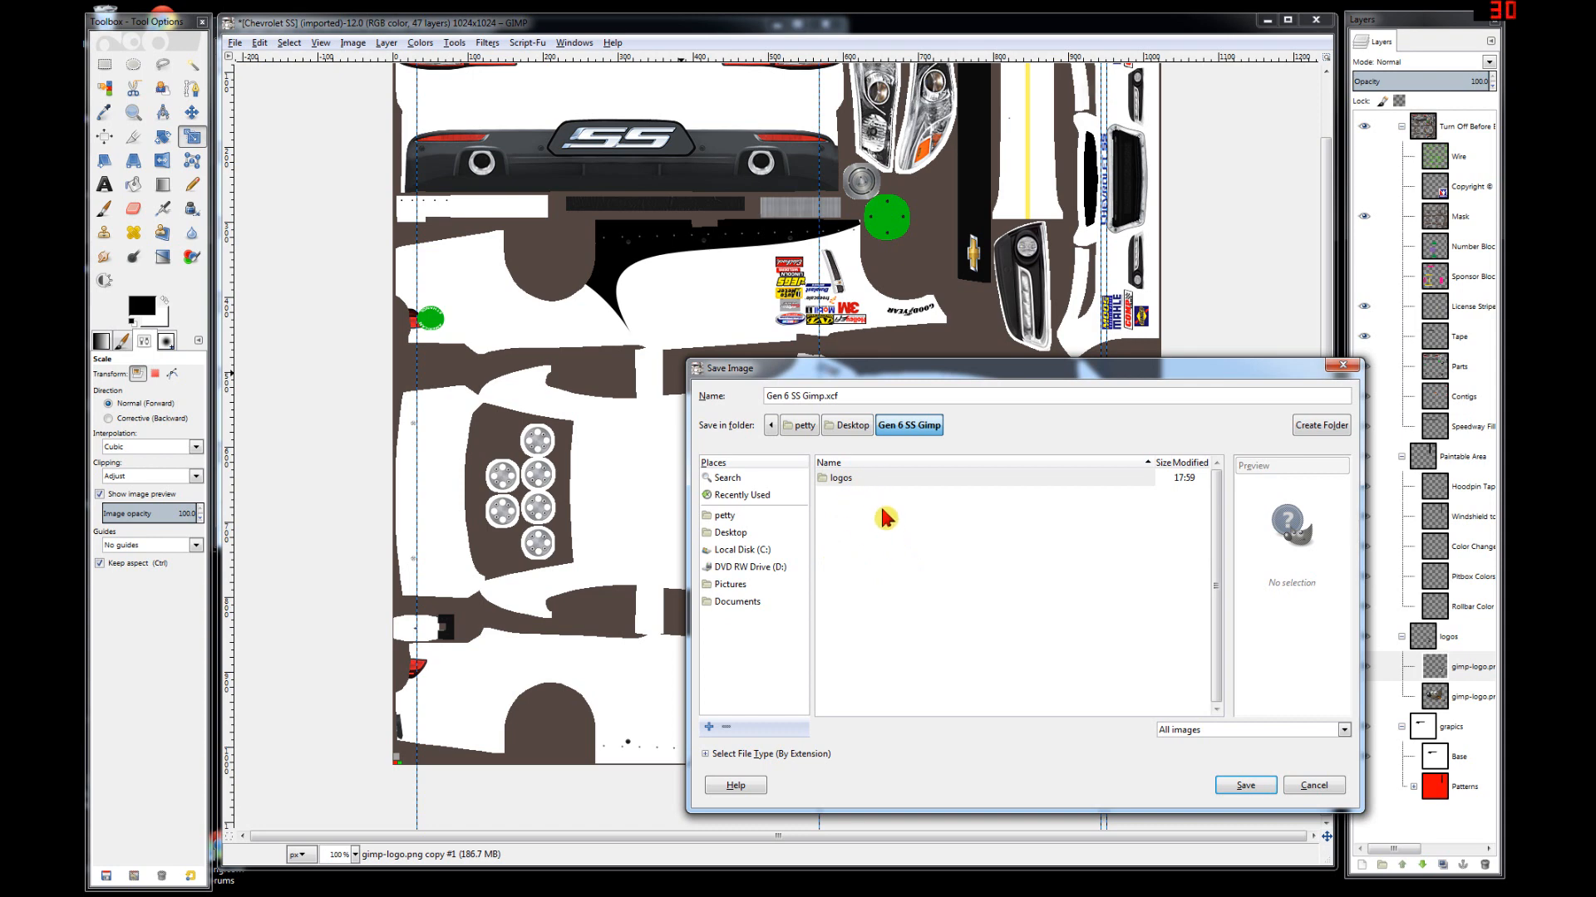
click(1245, 786)
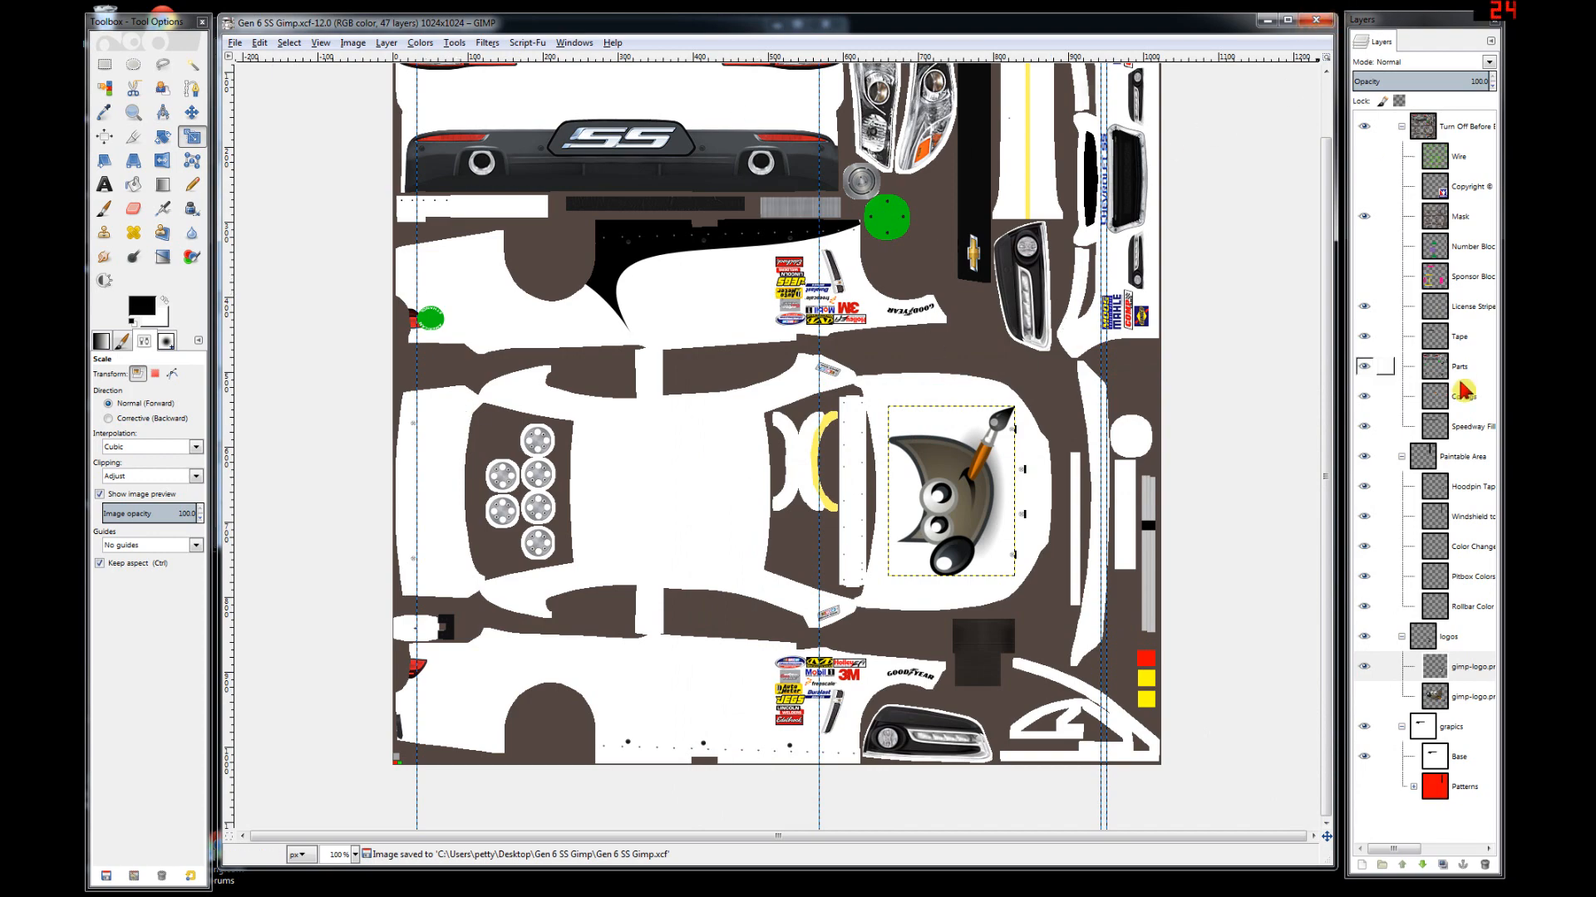
- Close the car image, reopen Gen 6 SS Gimp from the desktop's Gen 6 SS Gimp folder, and bring it back in front
click(1328, 14)
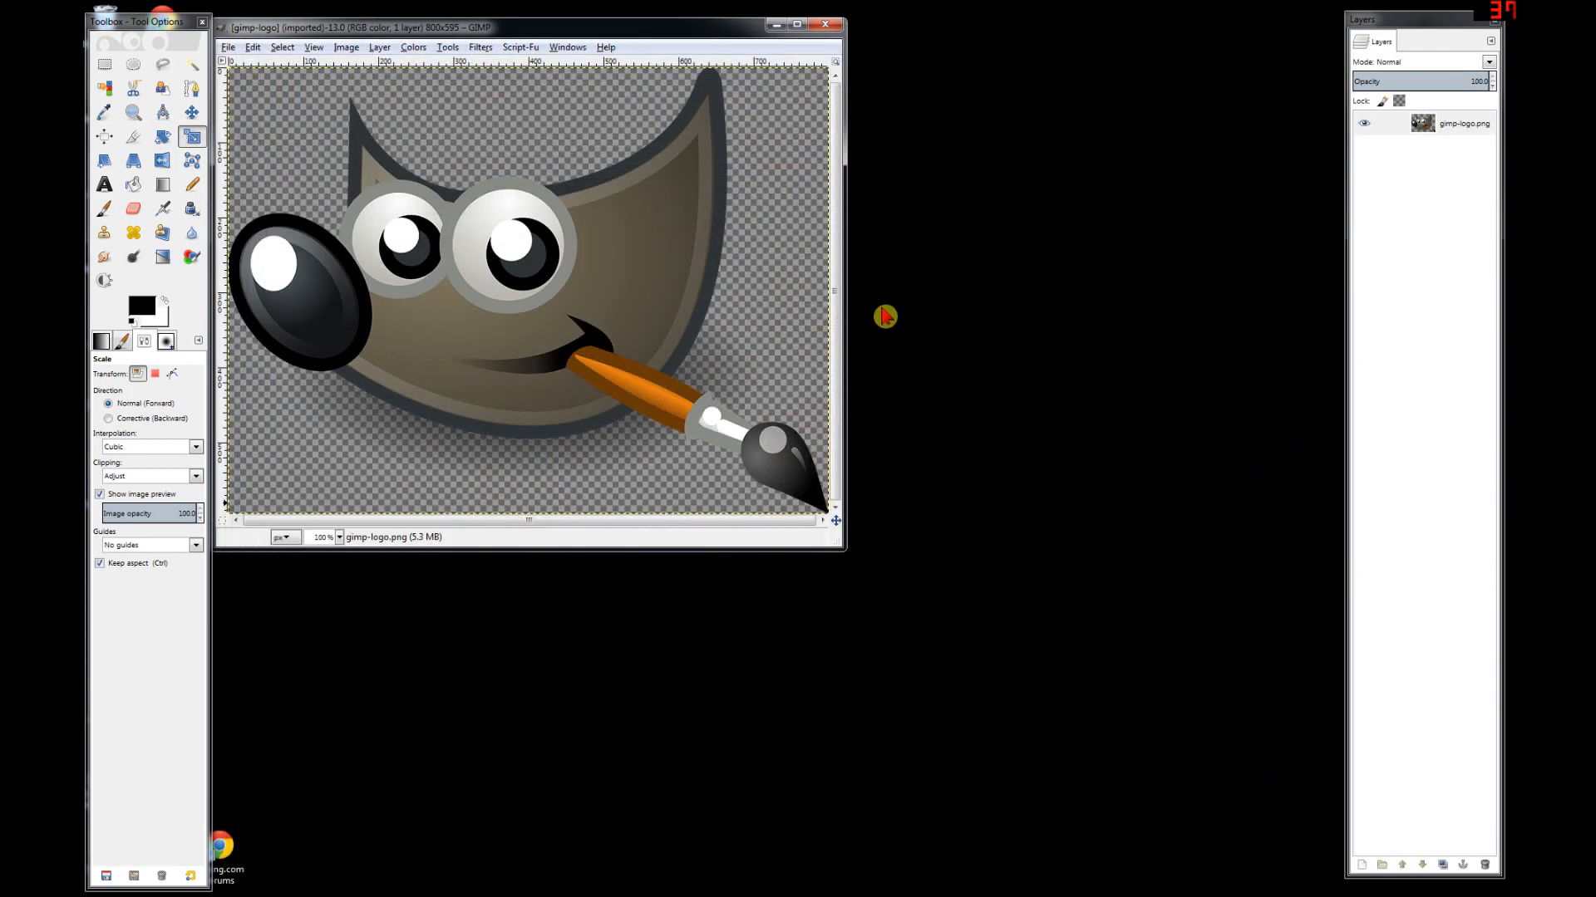
click(775, 27)
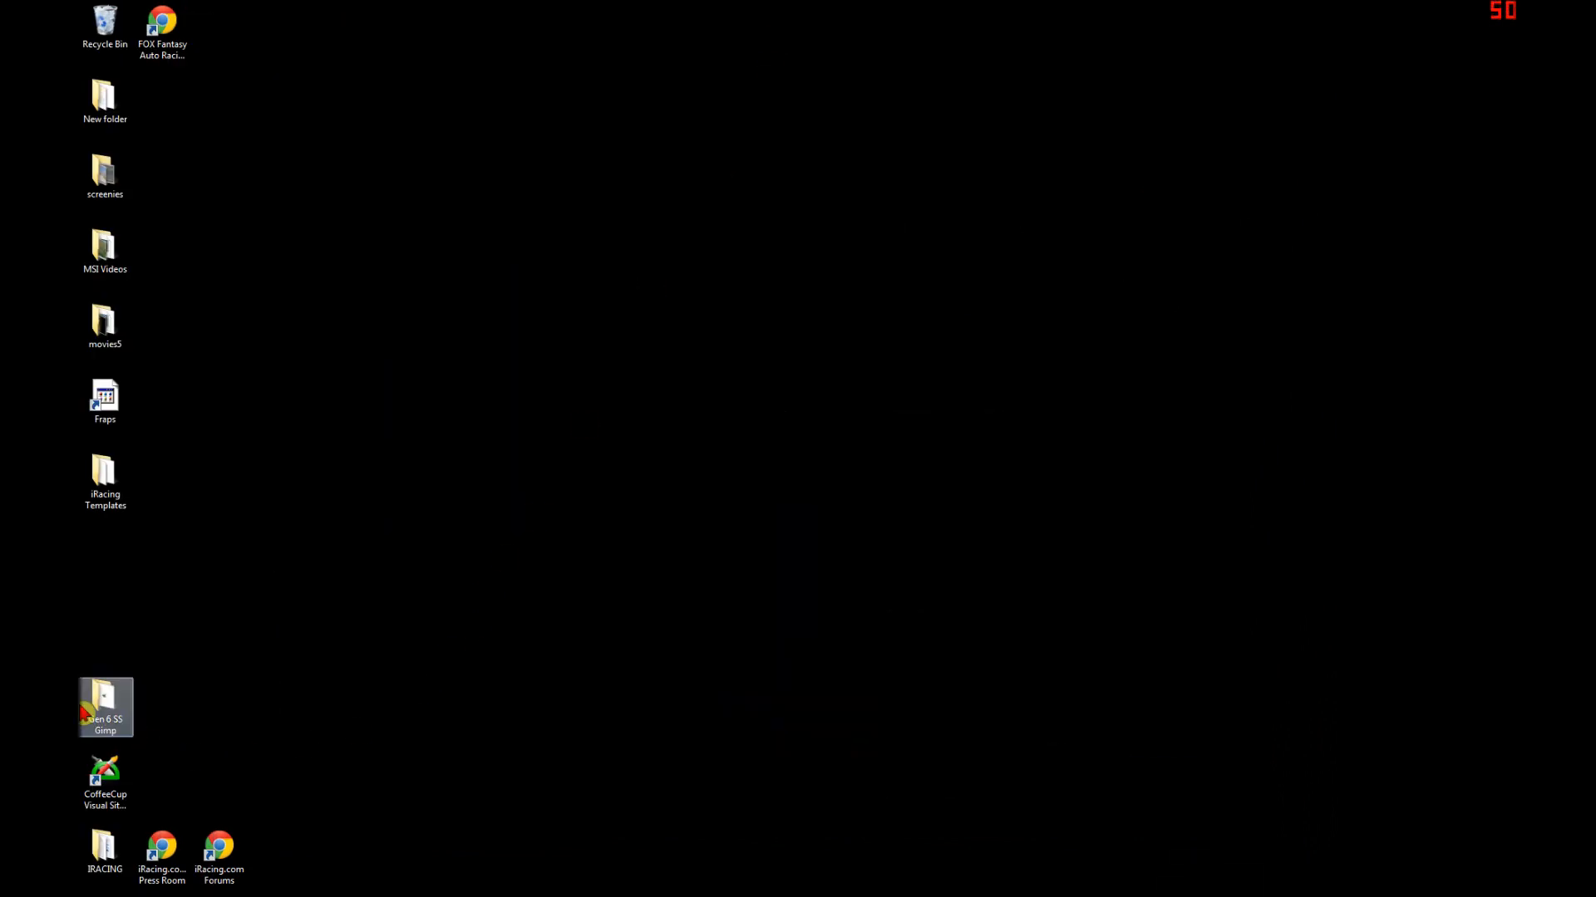
double_click(97, 708)
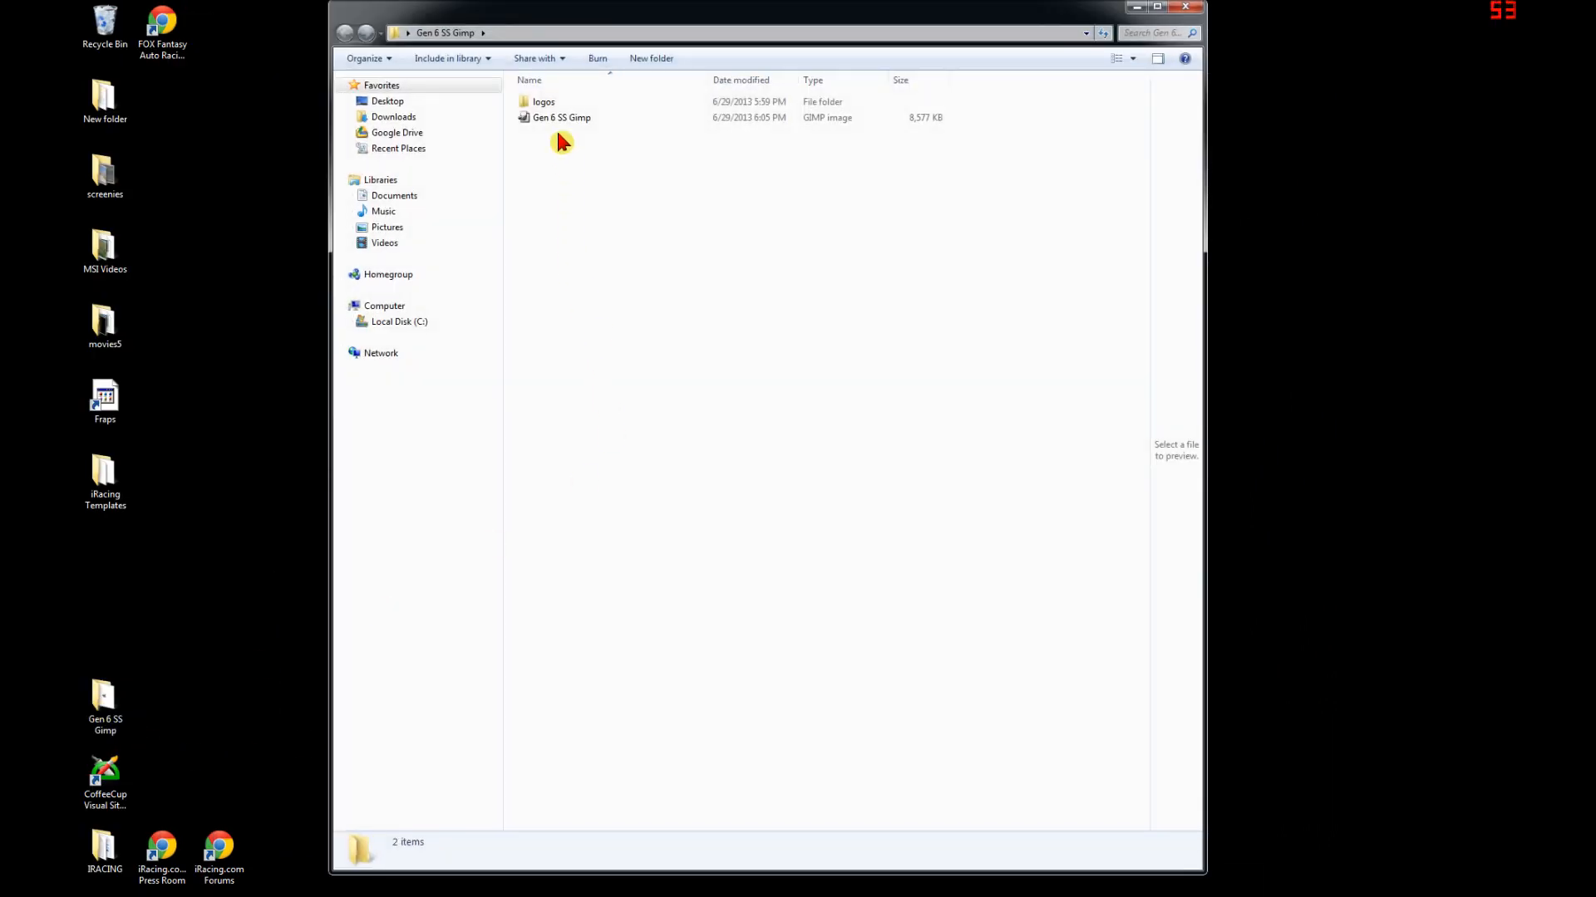
double_click(555, 117)
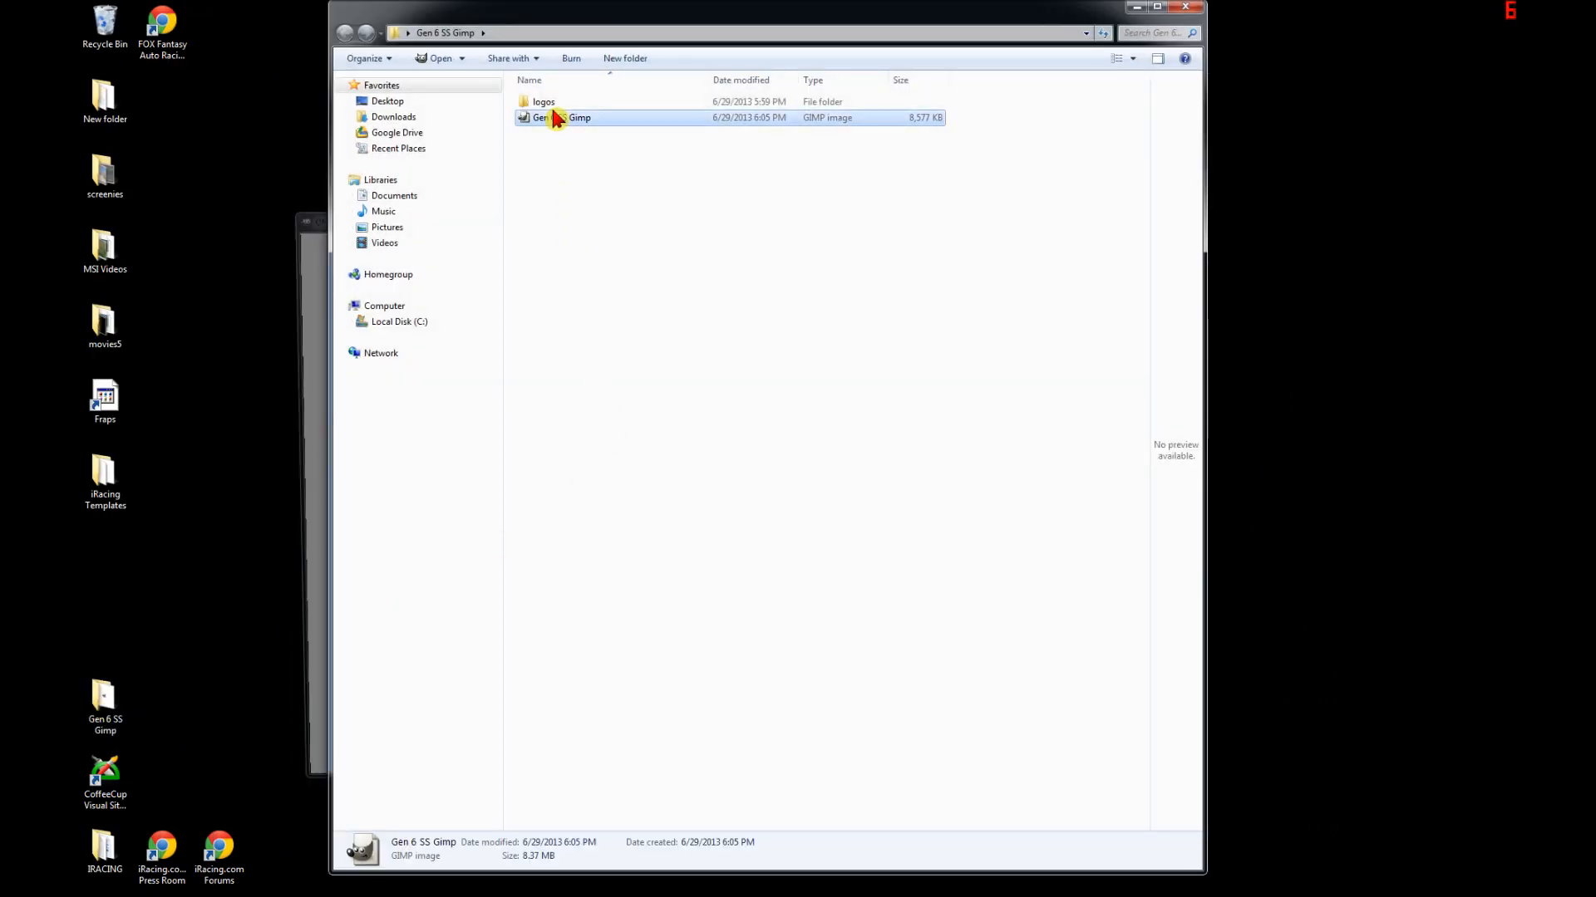
click(1136, 7)
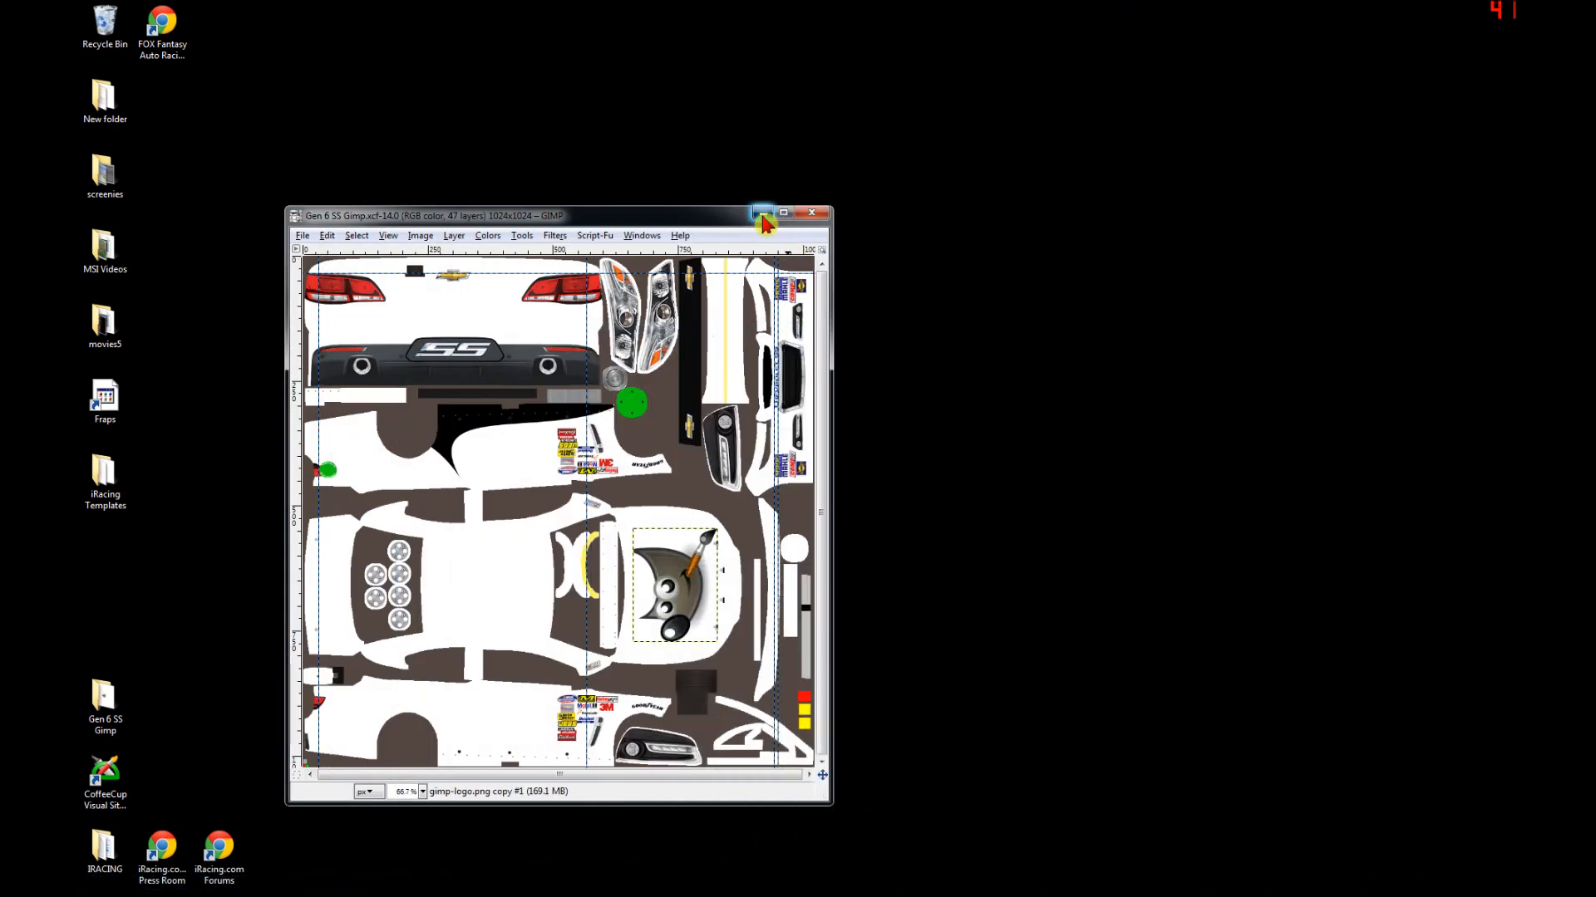
click(762, 213)
click(1161, 888)
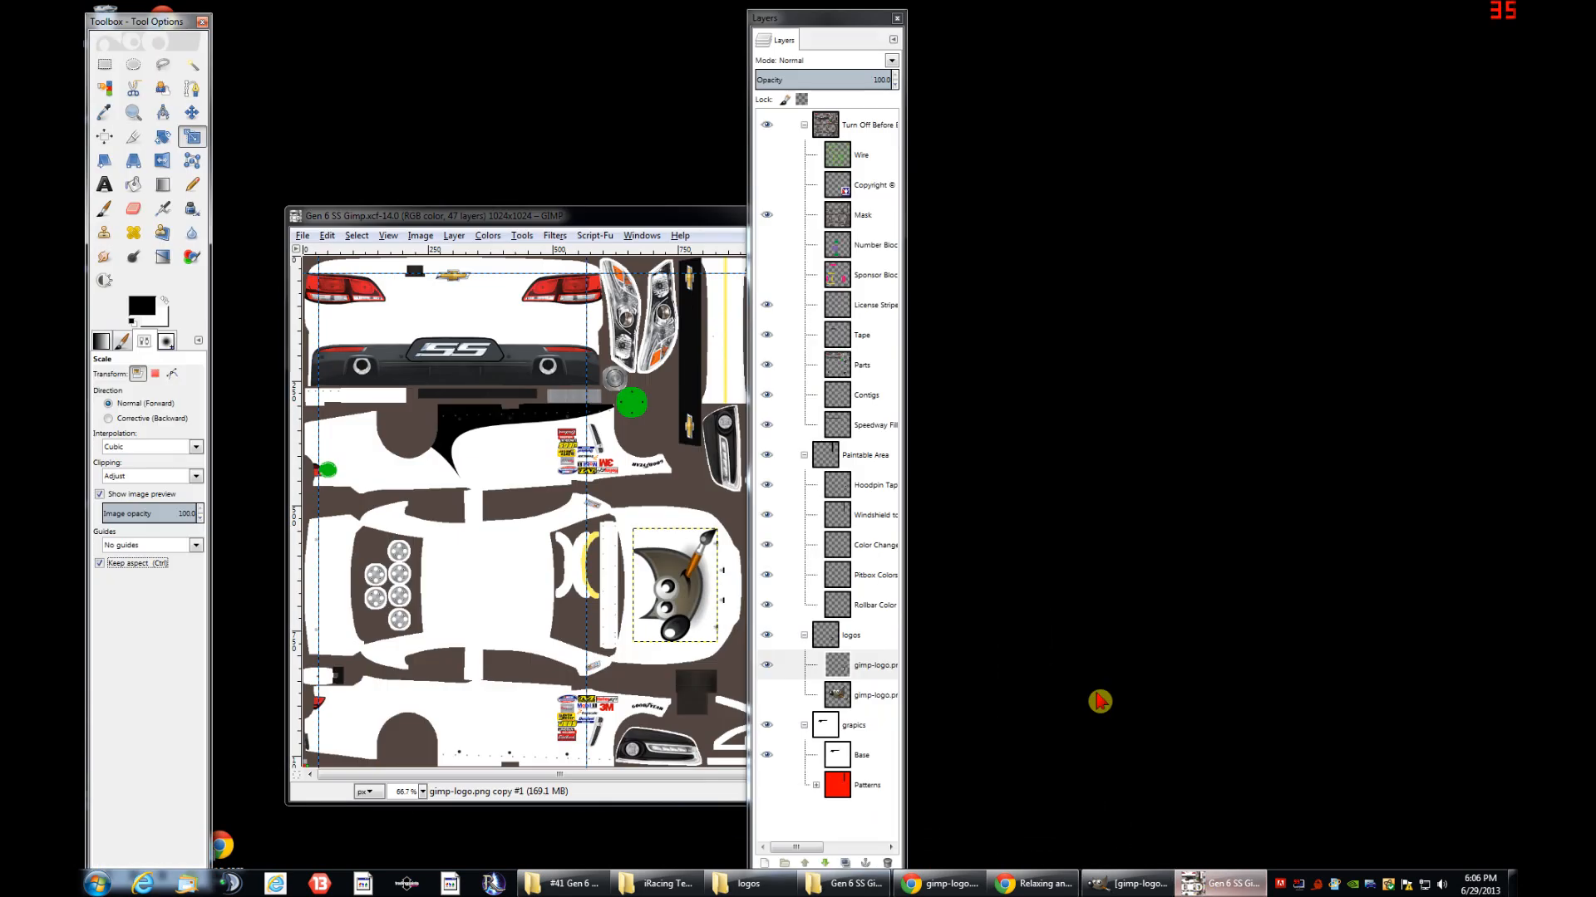
- Place the Layers dock at the far side of the screen and enlarge the image window to fill the space between the docks
click(823, 18)
drag(823, 18, 1425, 13)
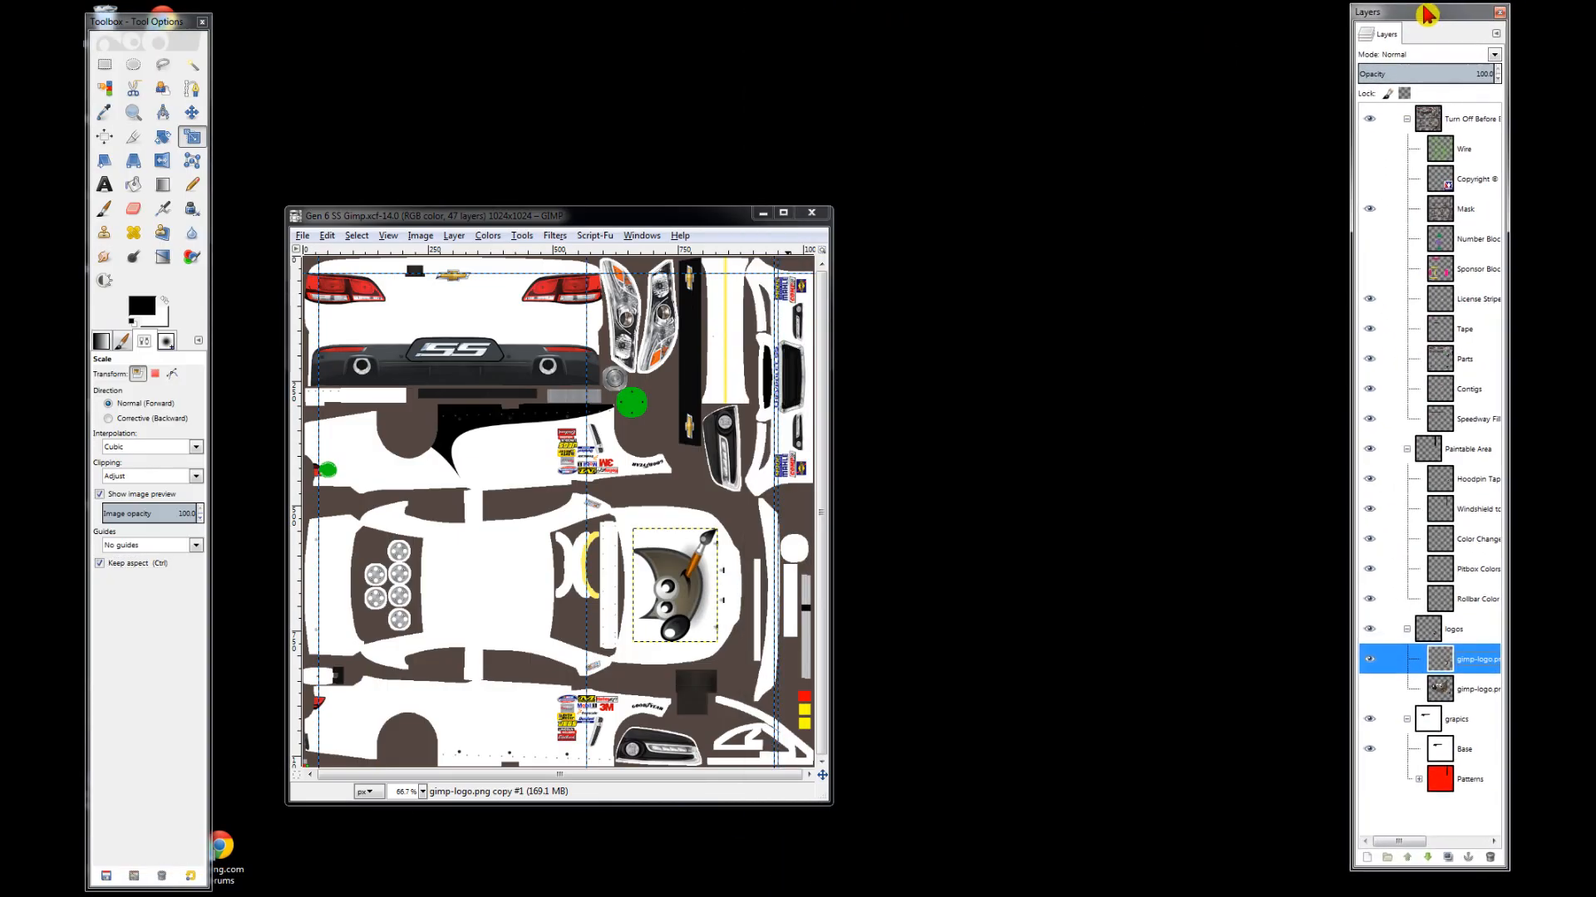
drag(292, 212, 220, 25)
drag(831, 802, 1322, 871)
drag(1398, 22, 1382, 28)
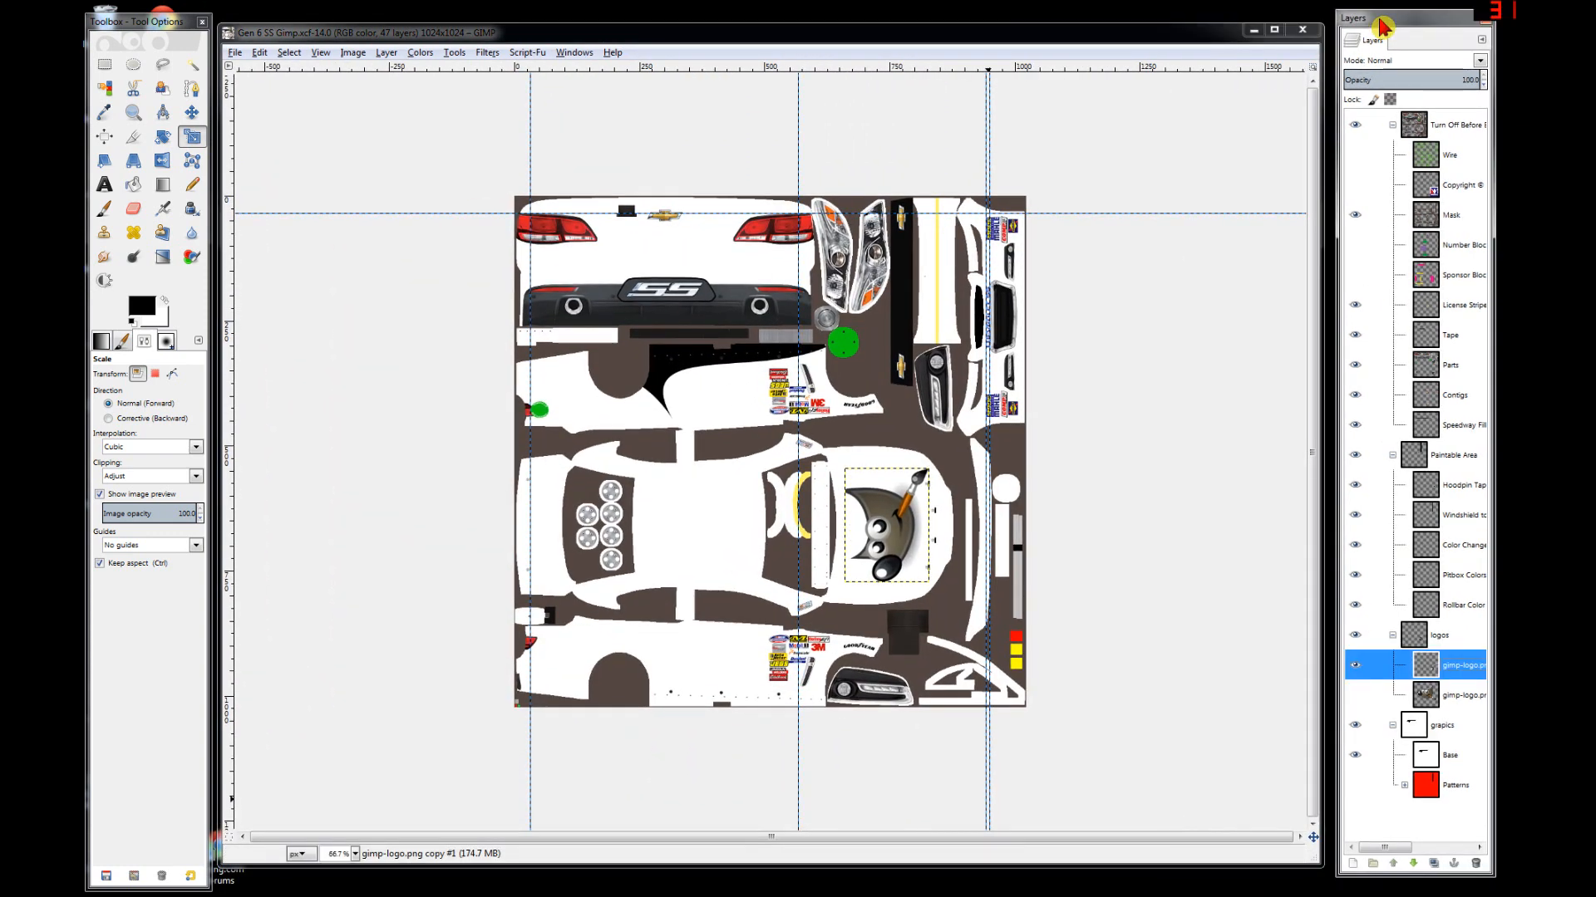
click(562, 52)
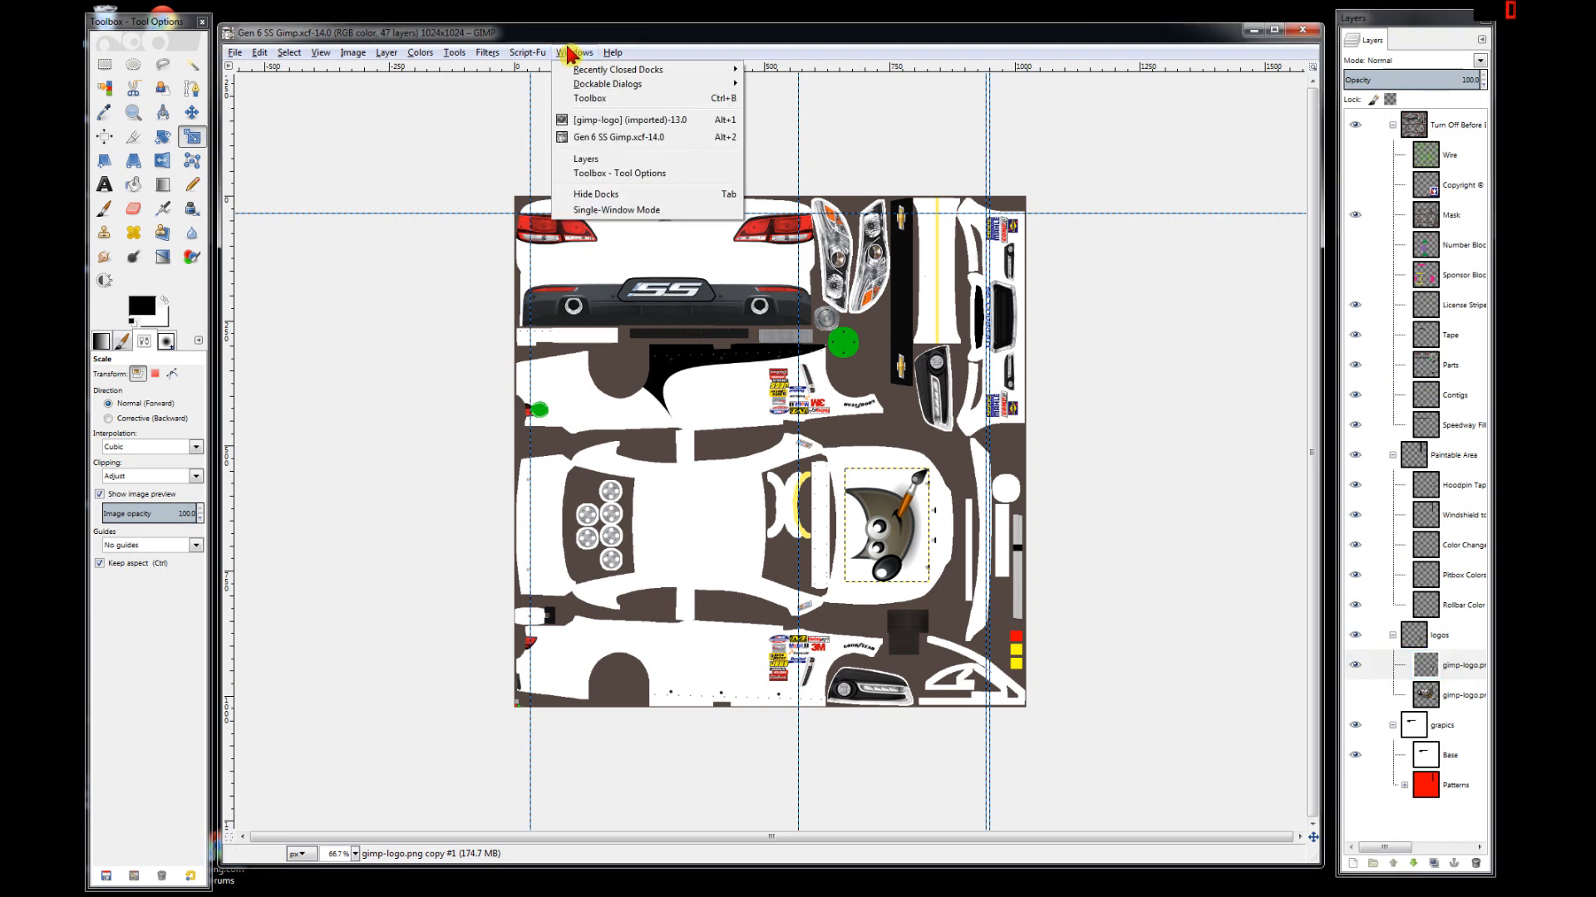
mouse_move(595, 70)
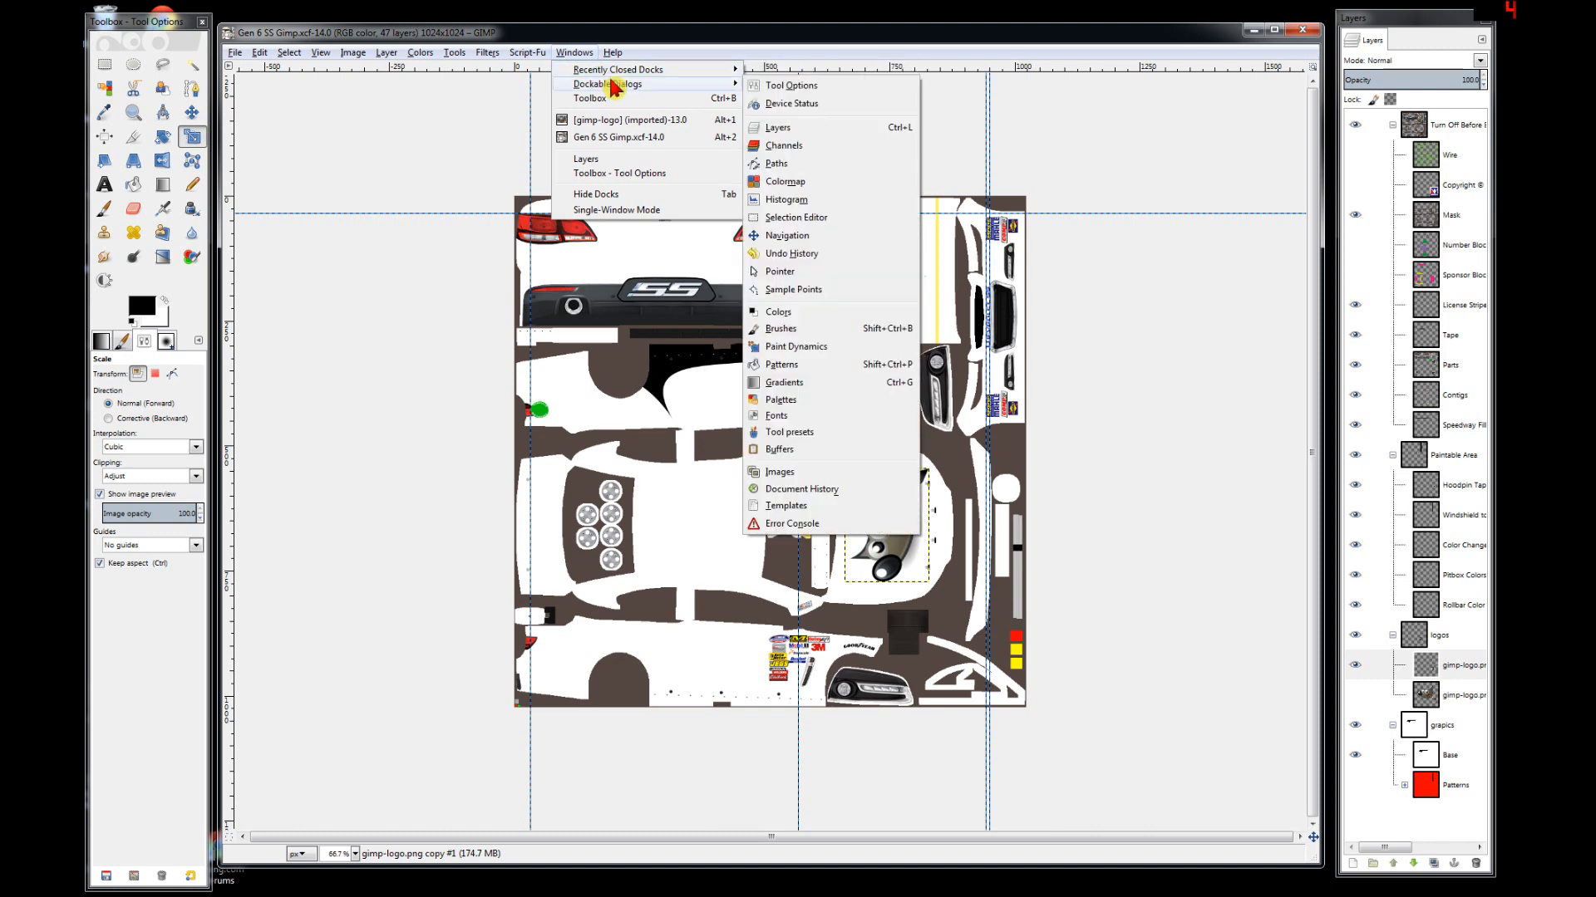
click(1399, 30)
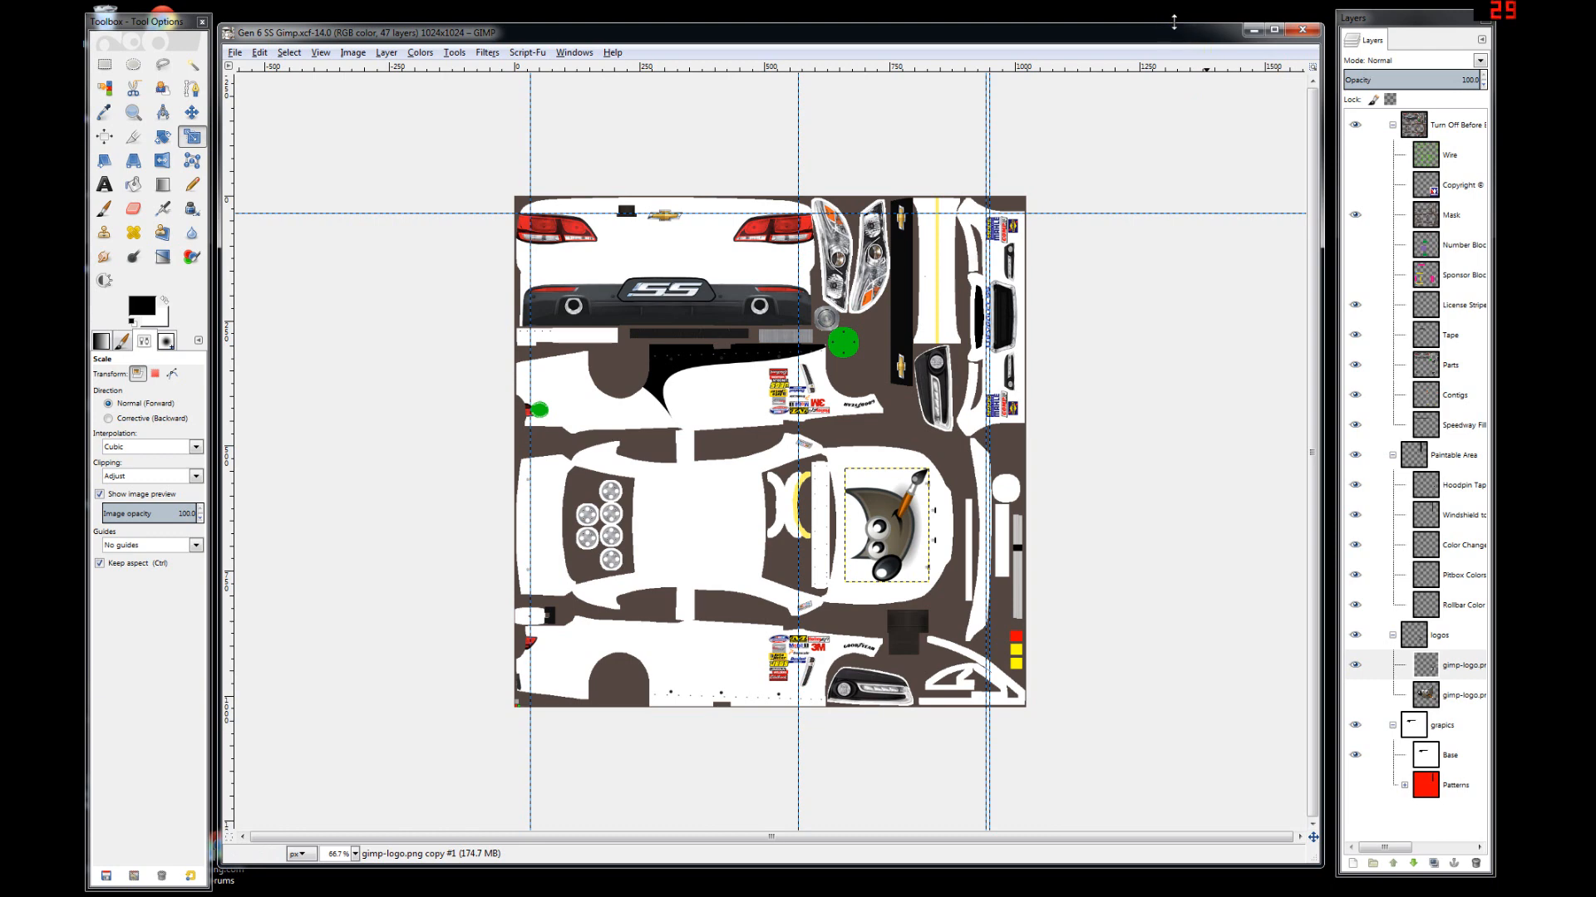
- Extend the image window to the screen's upper edge and show the car template at 100%
drag(1174, 21, 1174, 13)
key(ctrl)
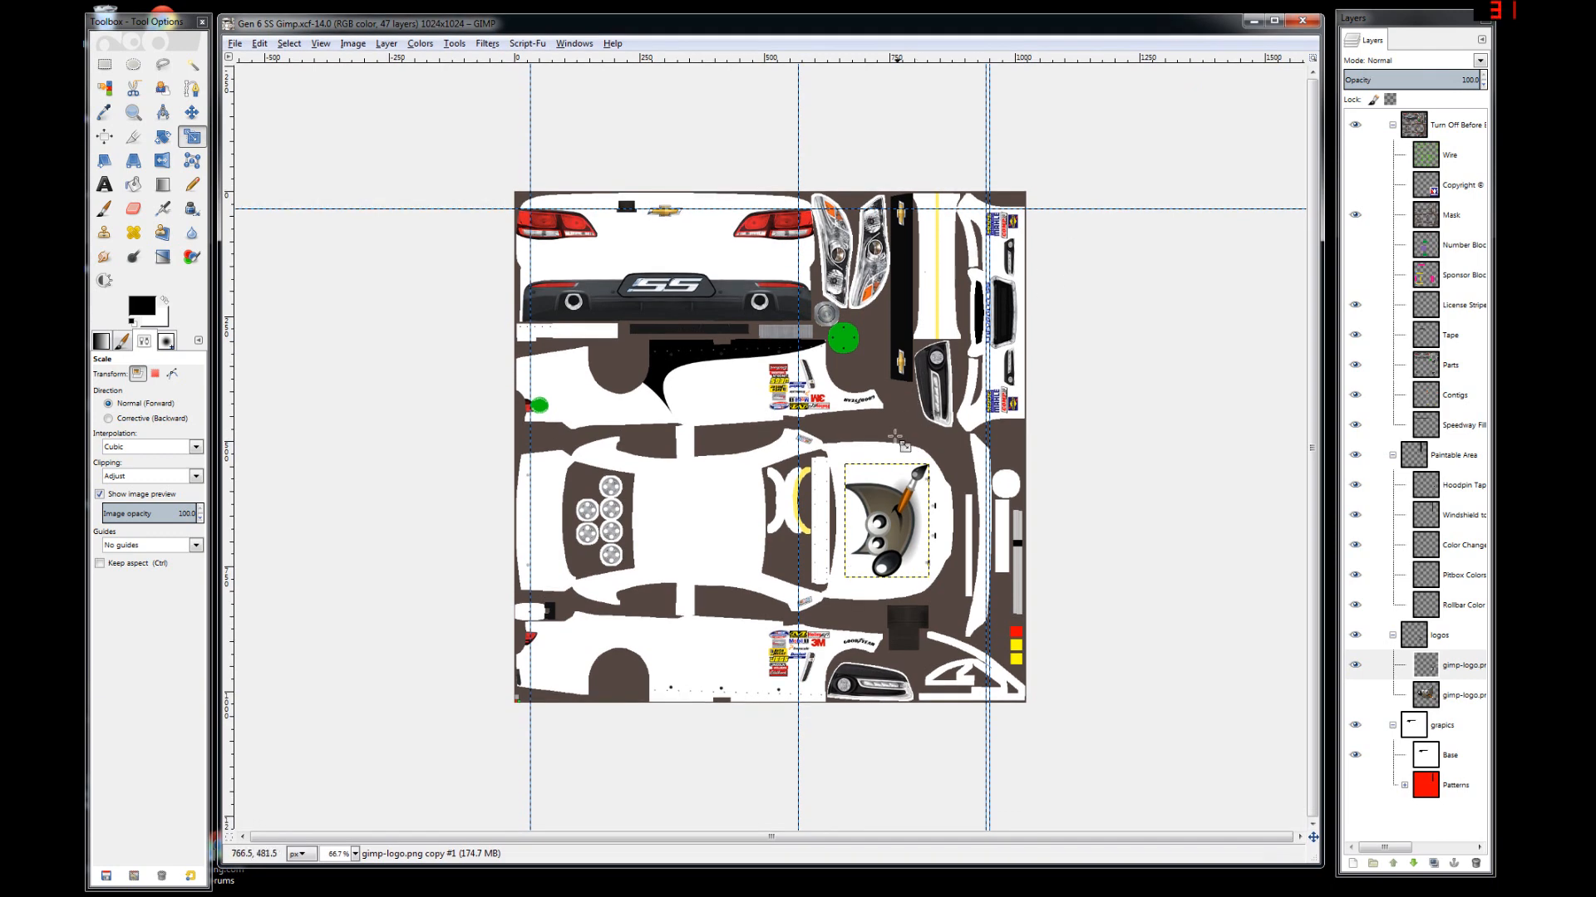
key(1)
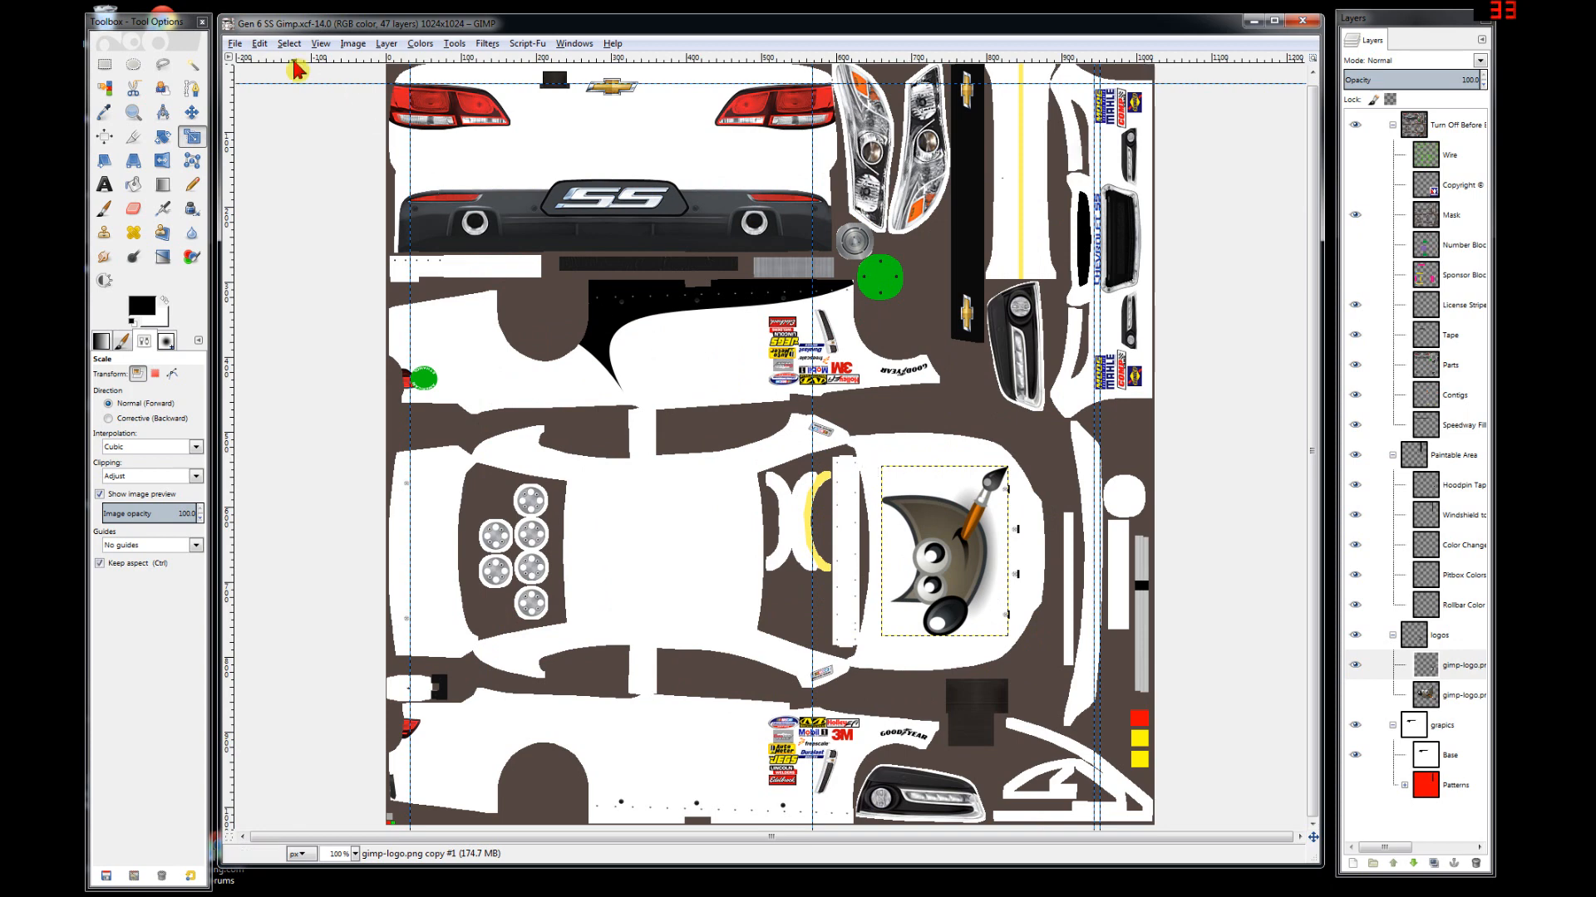
- Start exporting the image as TGA and choose the stockcars chevyss folder inside Documents, iRacing, paint as the destination
click(235, 44)
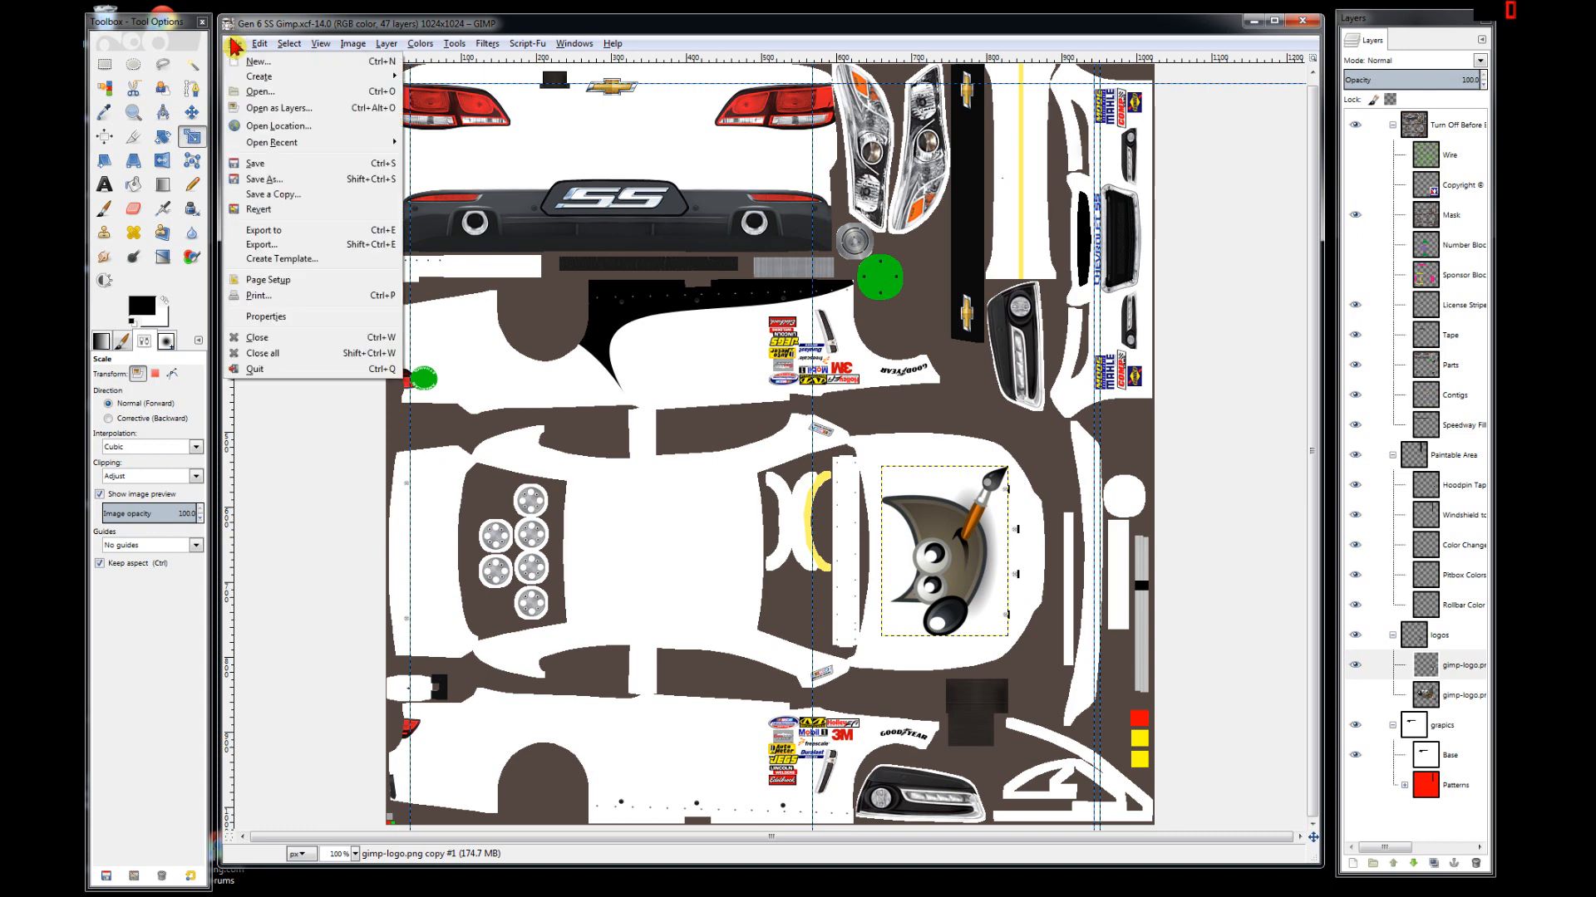
click(273, 245)
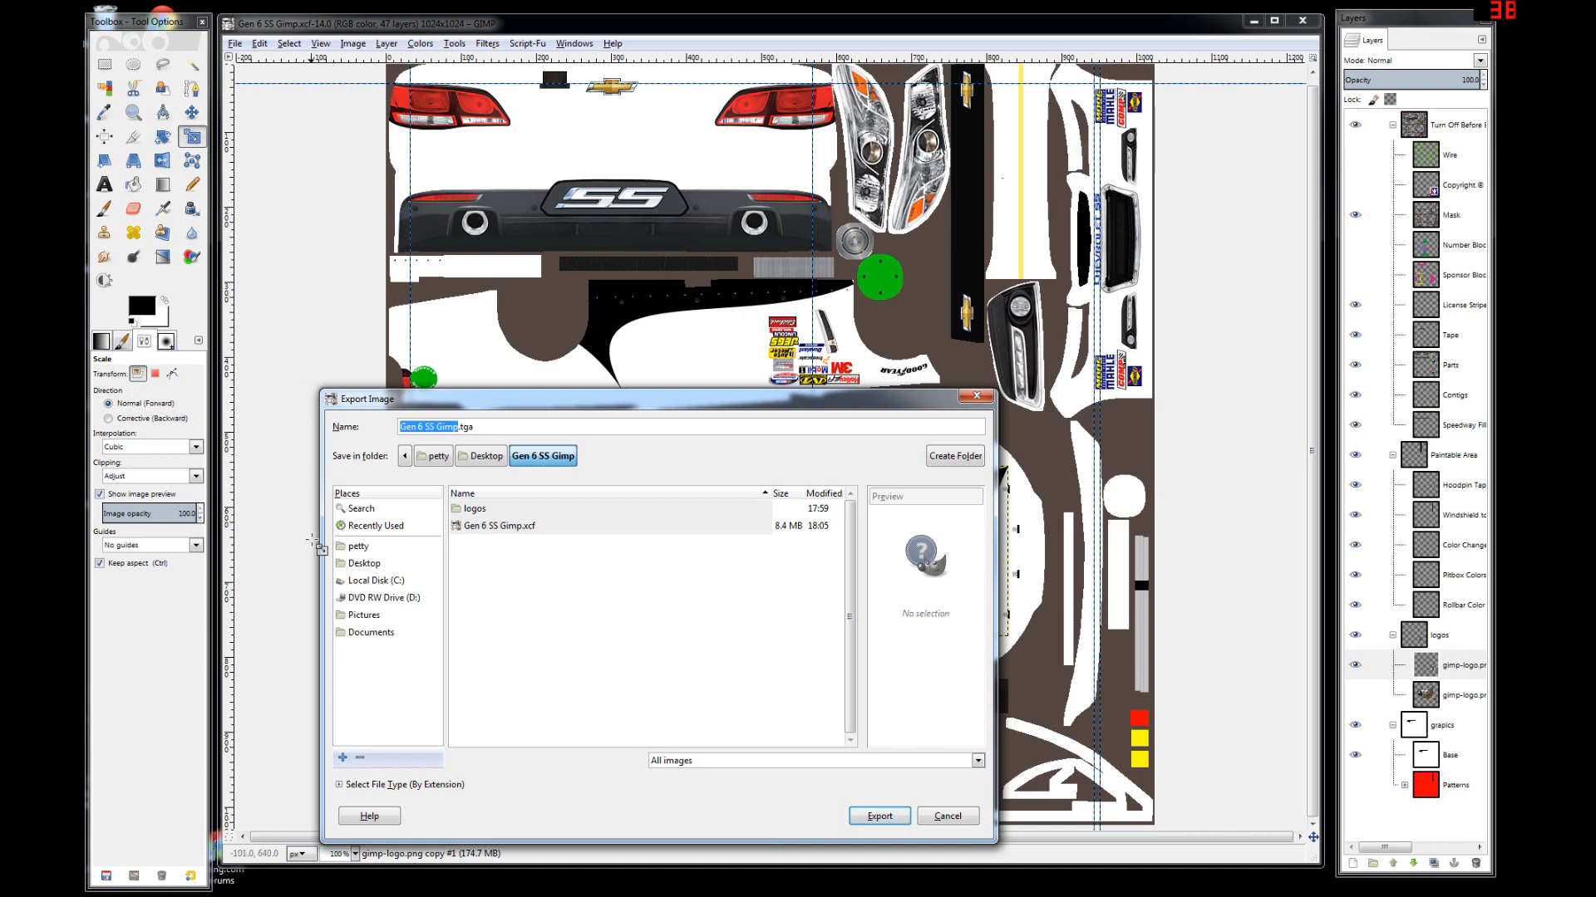
click(359, 635)
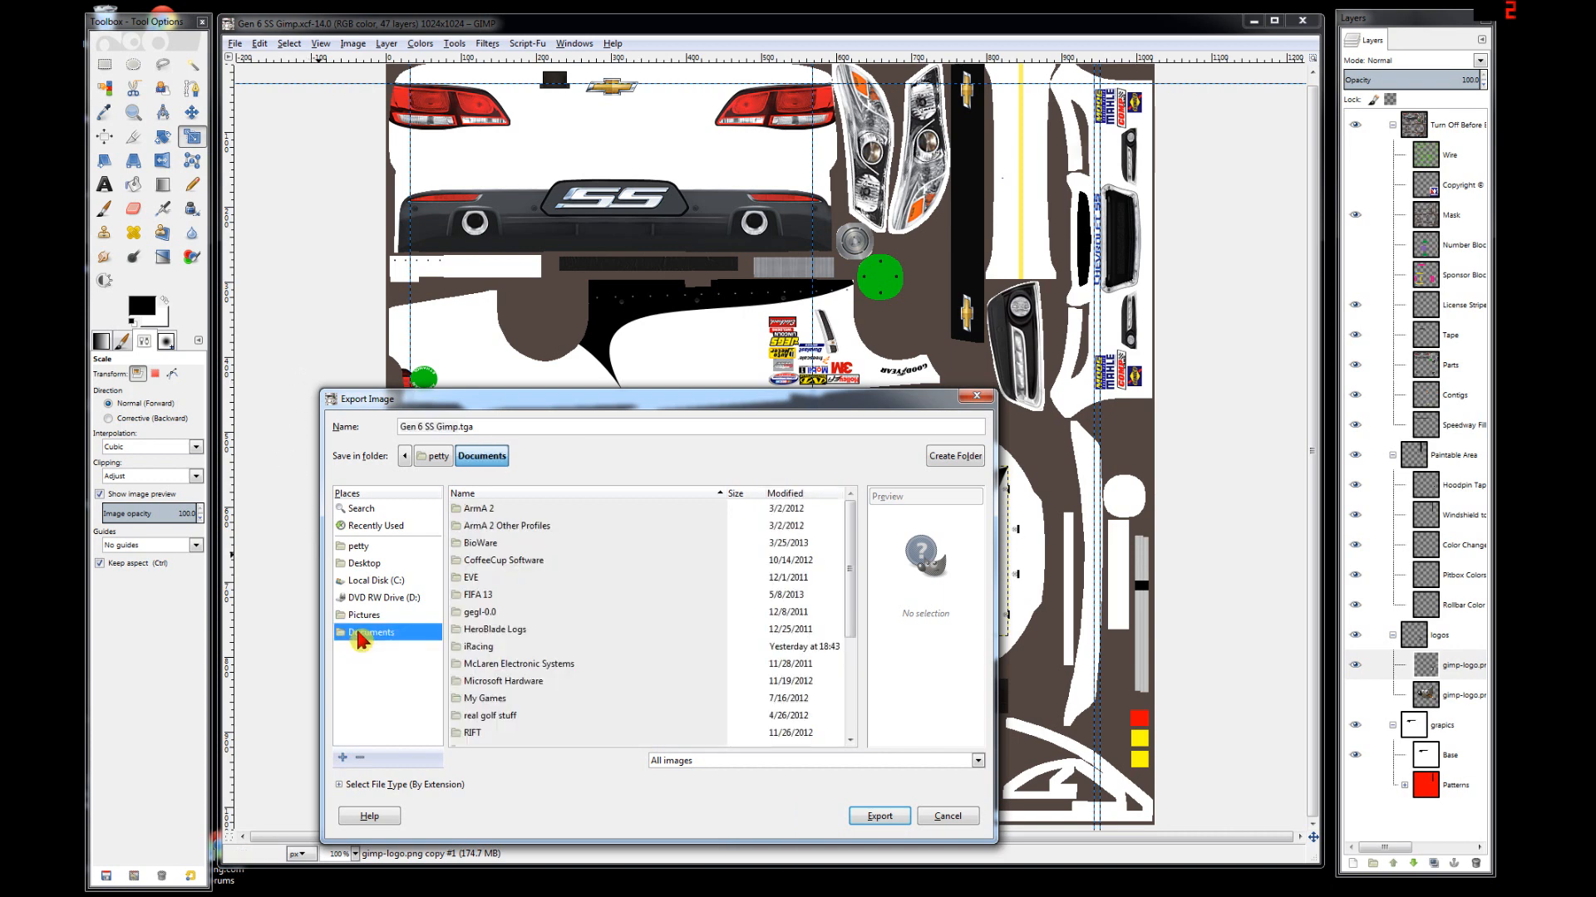
double_click(472, 648)
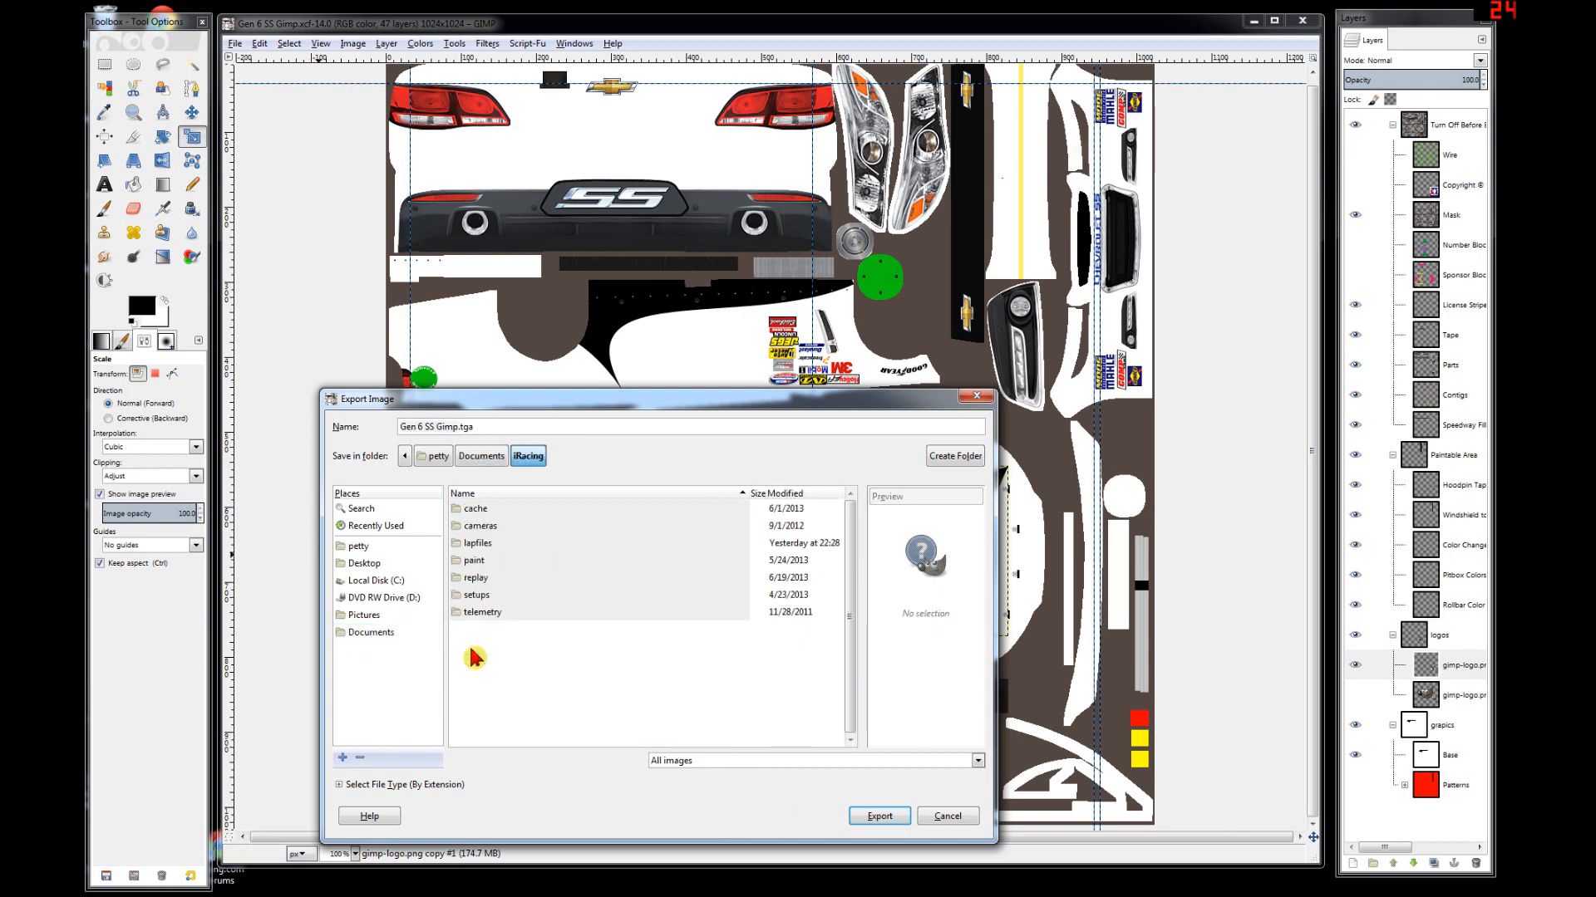
click(482, 569)
double_click(482, 568)
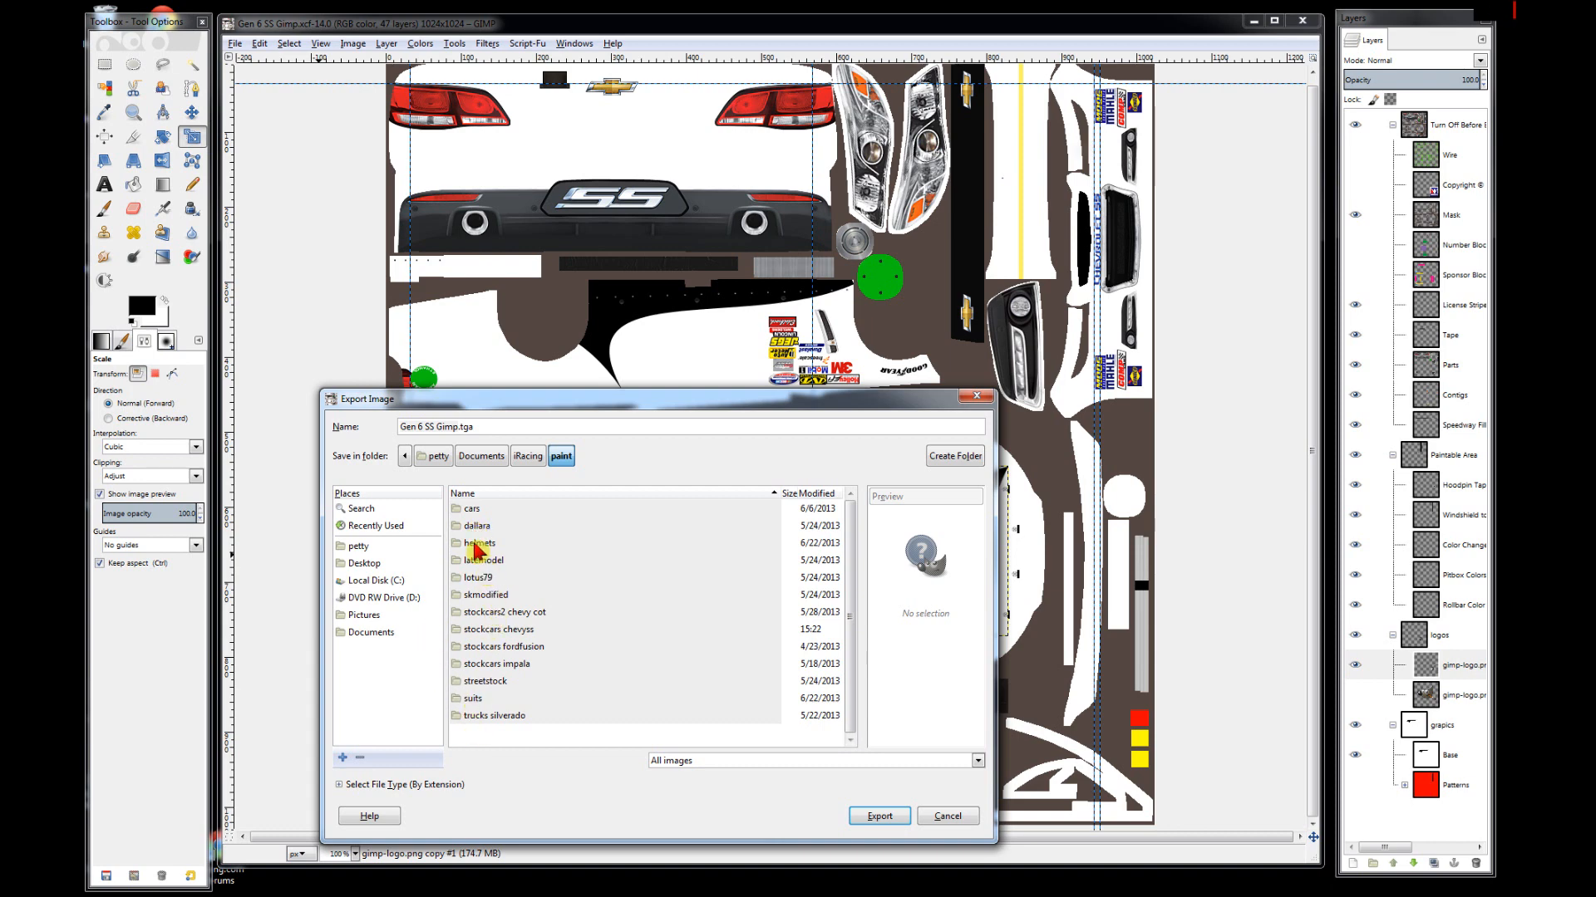
double_click(470, 510)
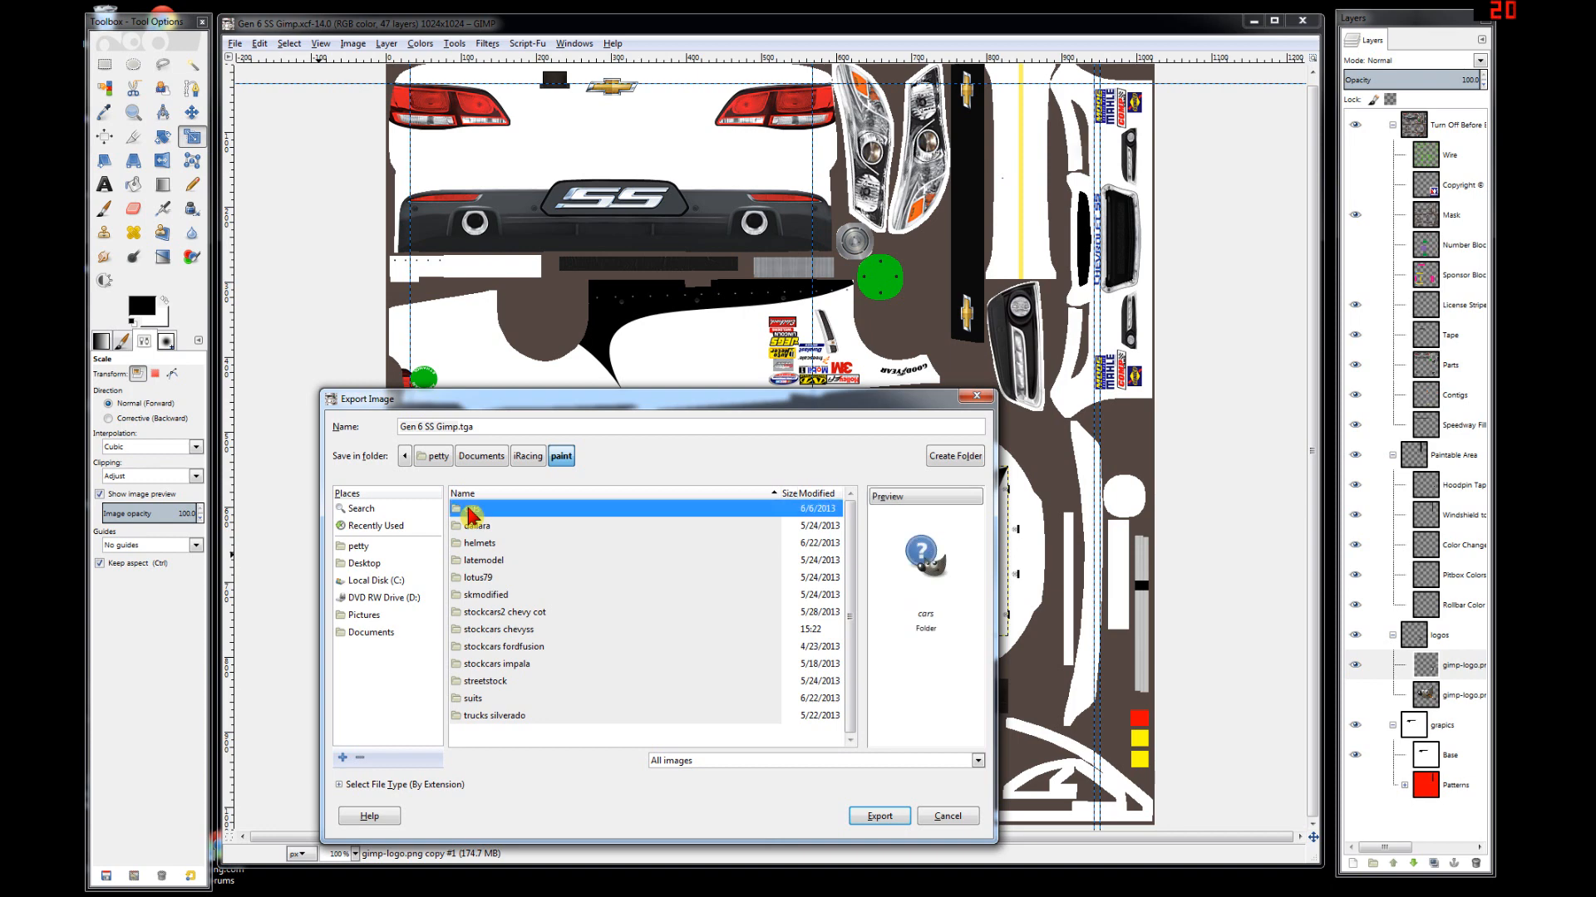
click(559, 459)
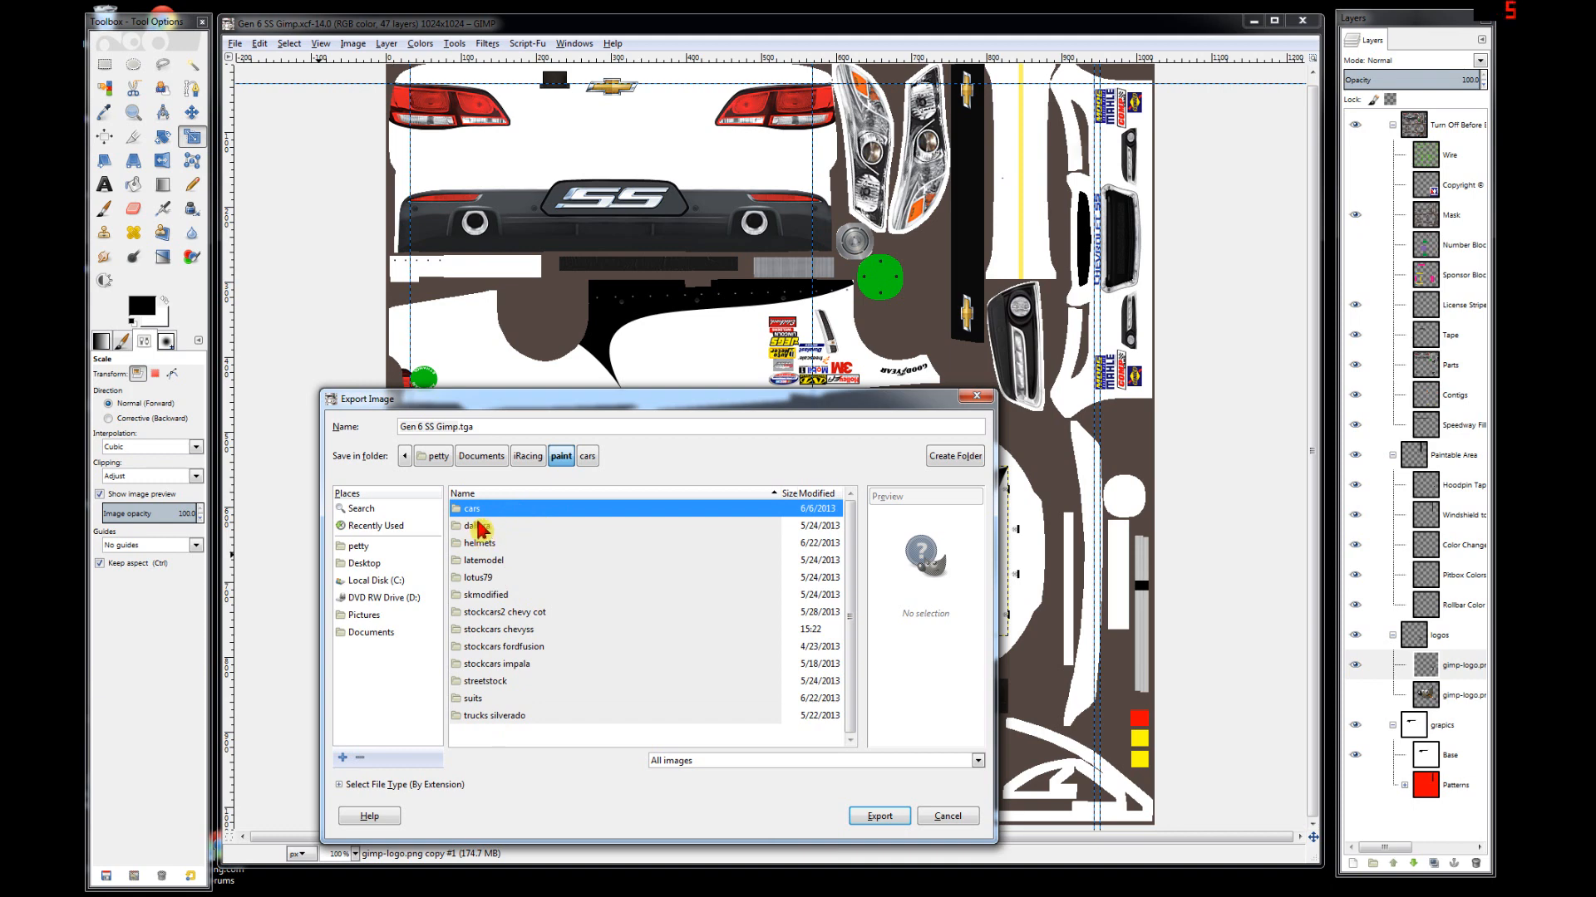
click(528, 458)
double_click(497, 562)
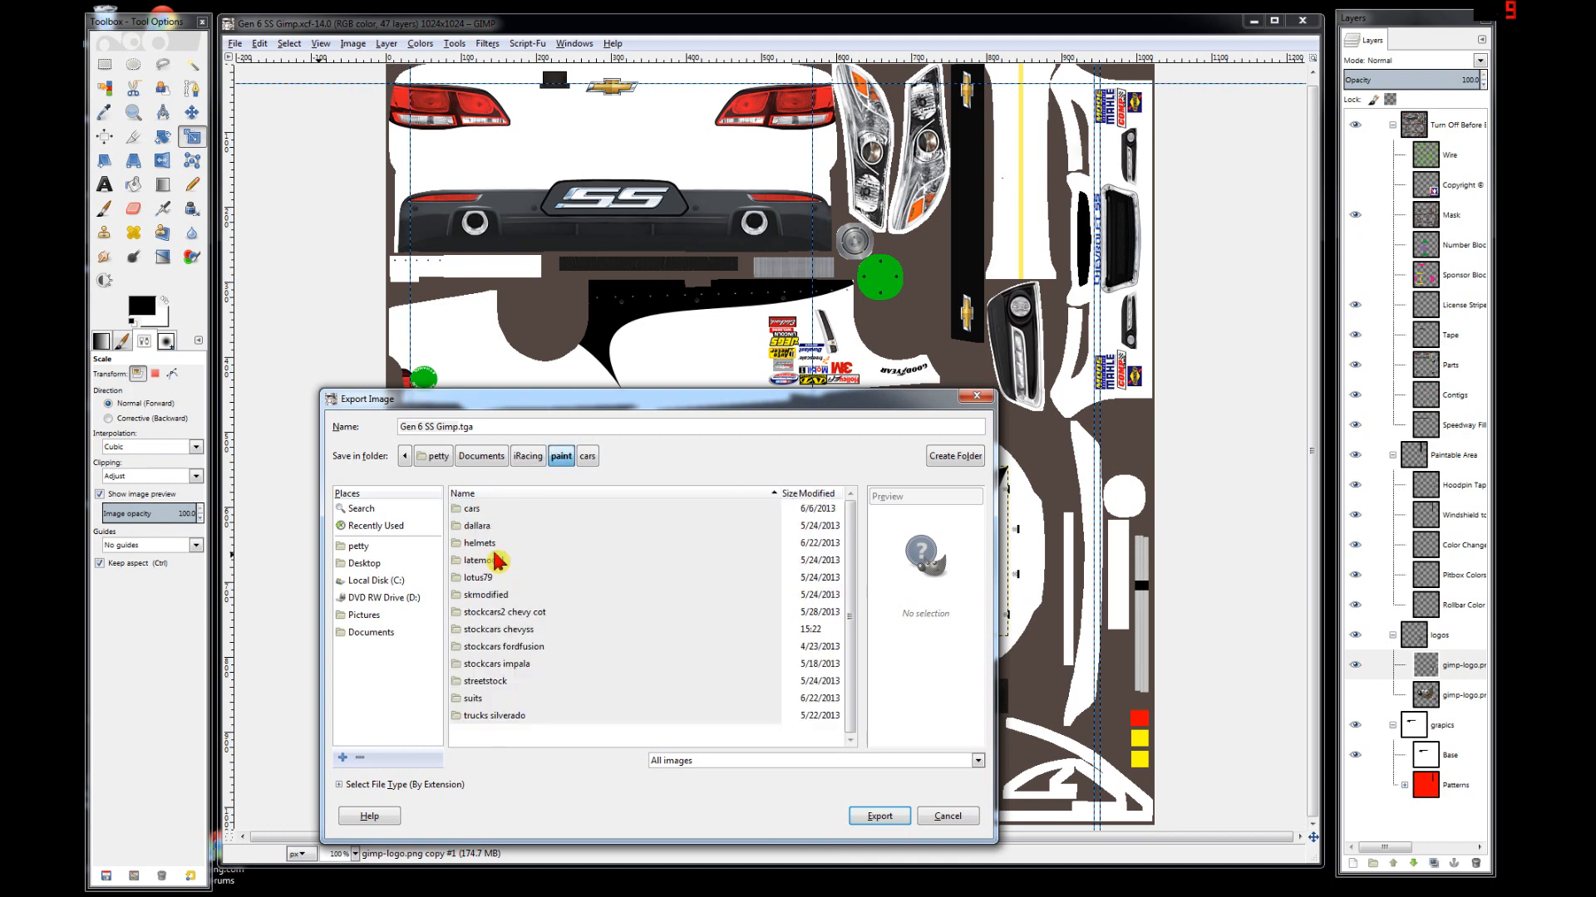
double_click(517, 634)
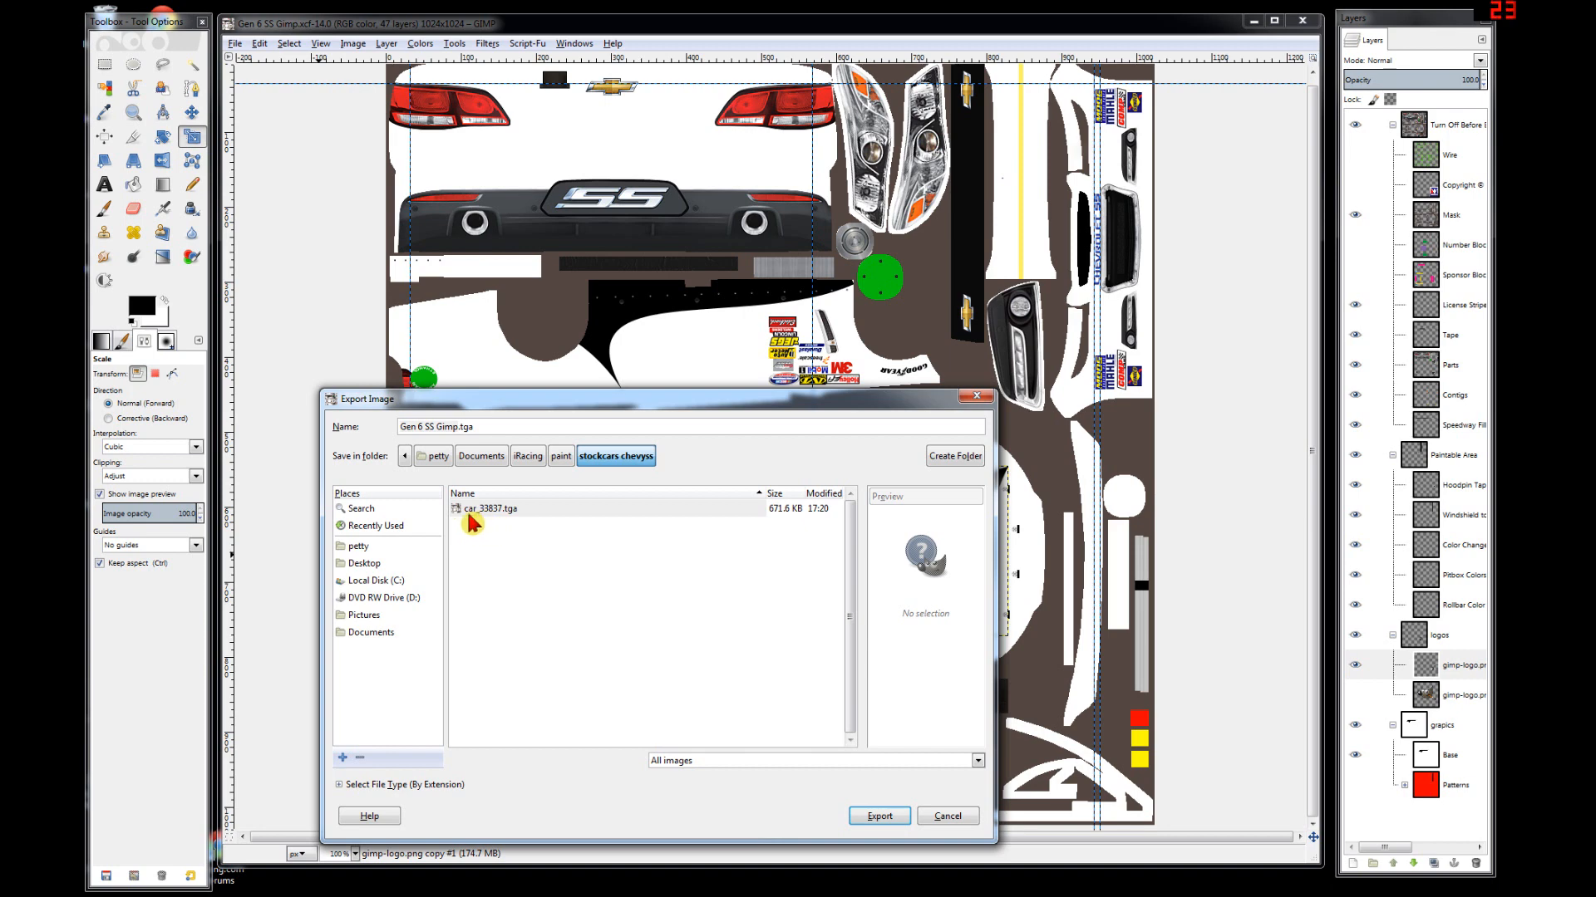
- Export over the existing car TGA file in that folder, with RLE compression and a bottom-left origin
double_click(527, 510)
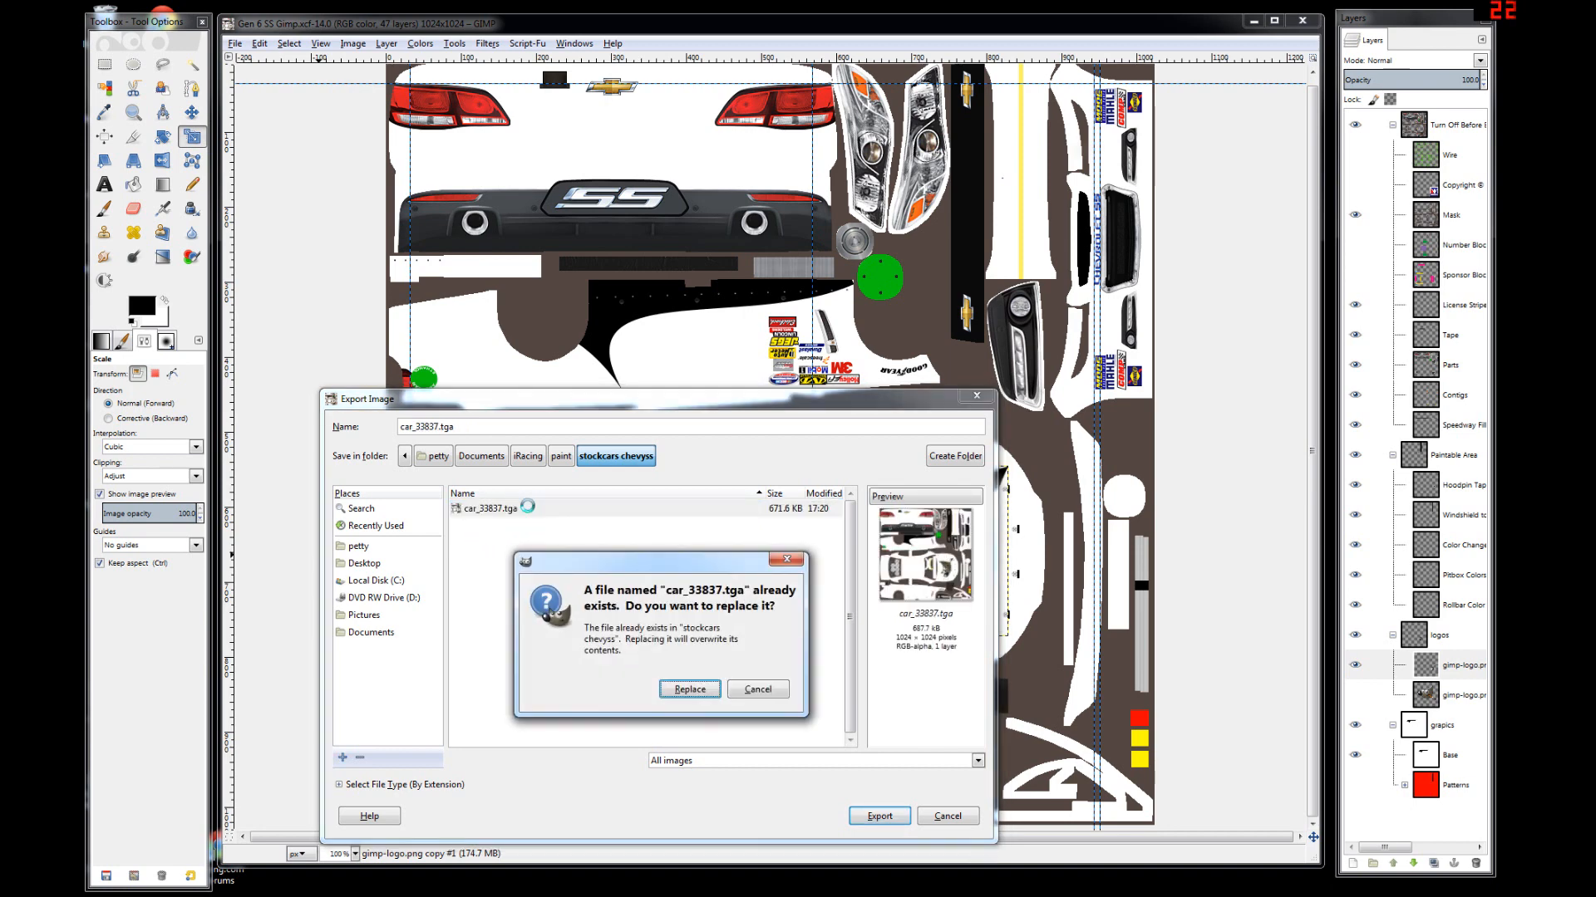
click(702, 688)
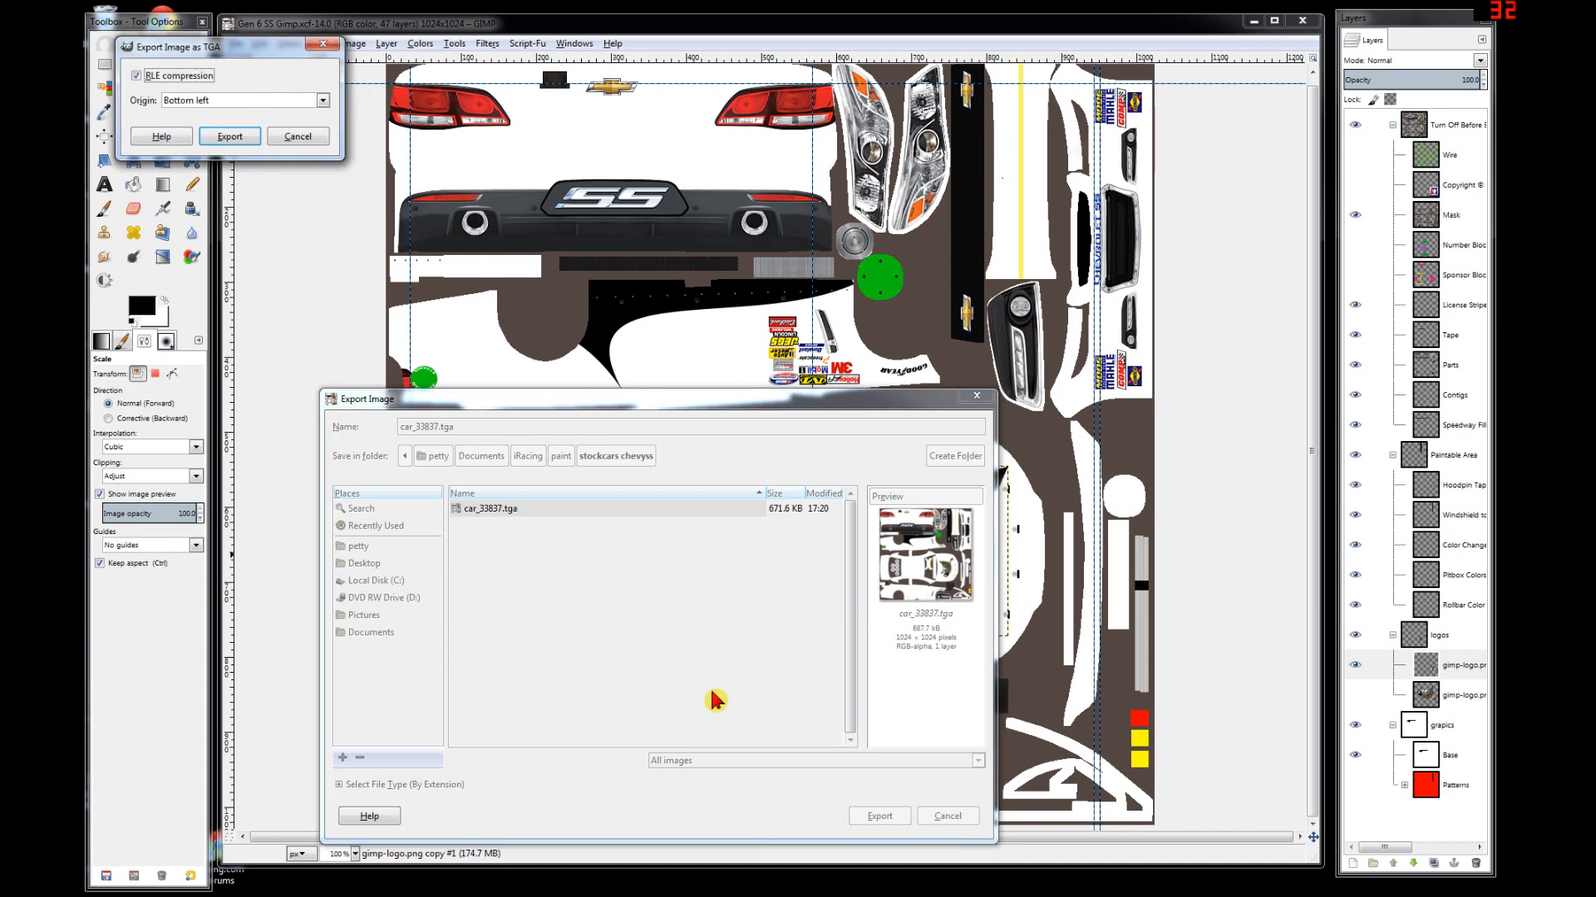
click(230, 136)
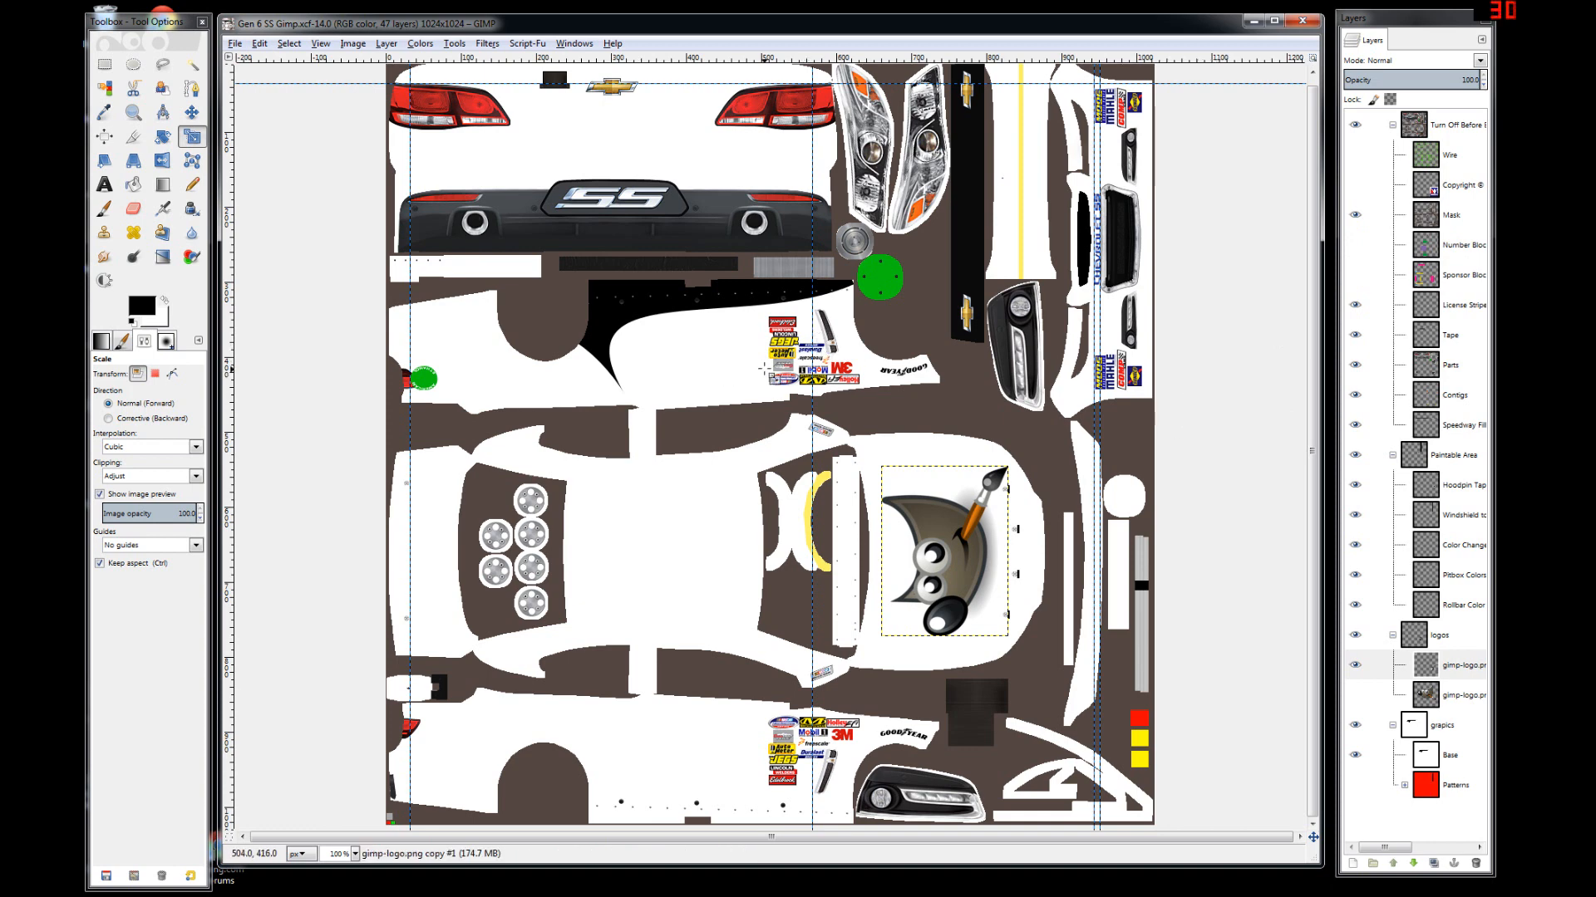
- Hide the Contigs layer so the contingency sponsor decals are left off the car template
click(1355, 396)
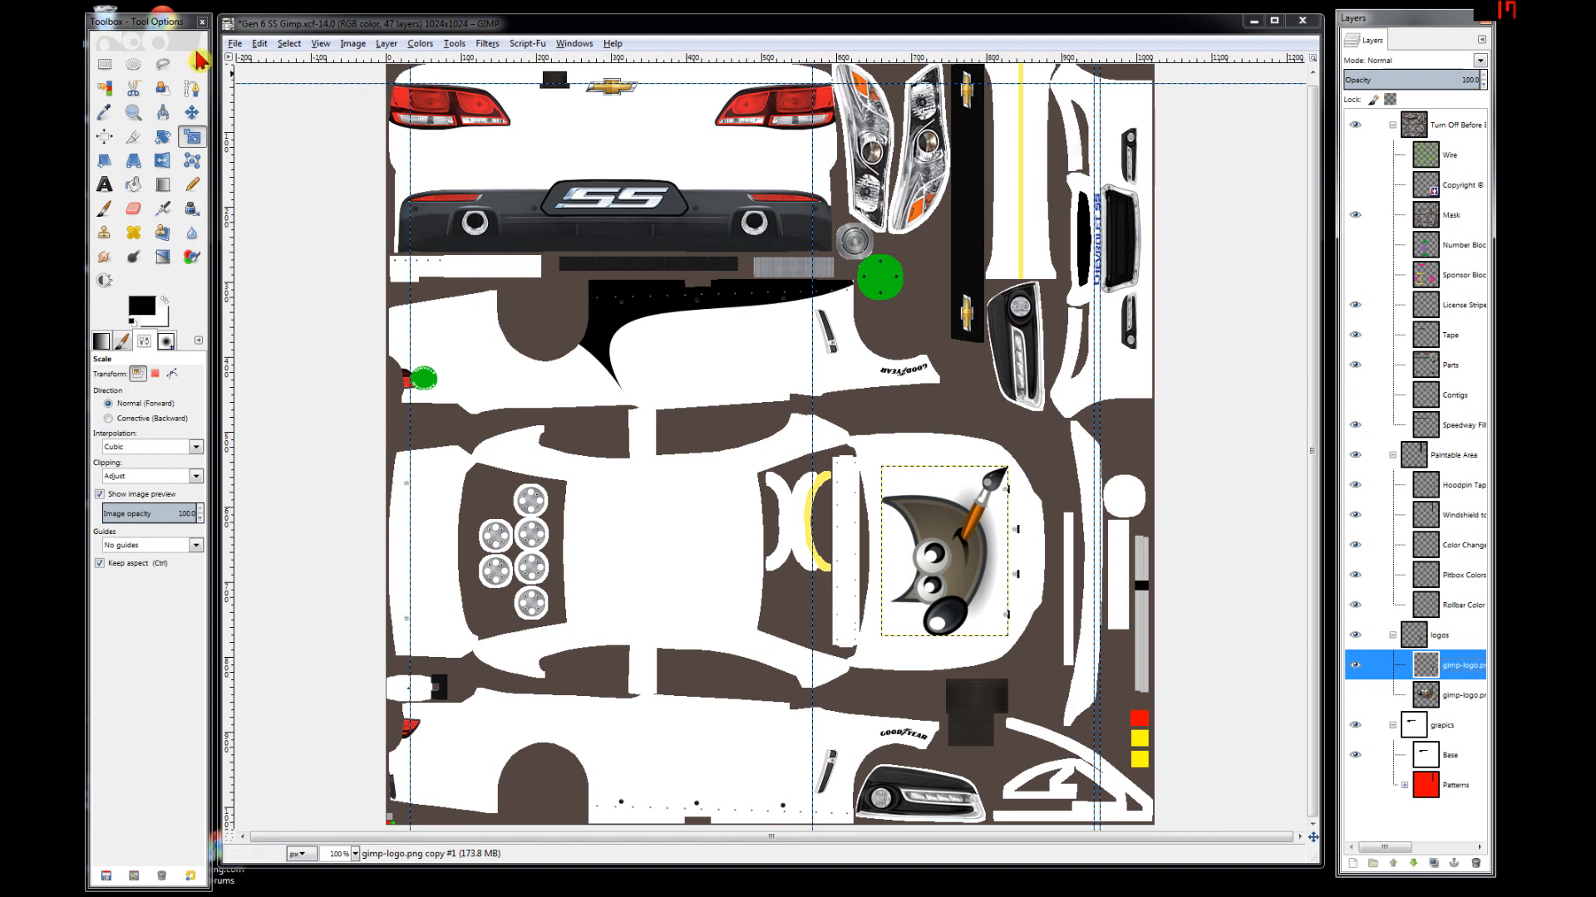
click(235, 45)
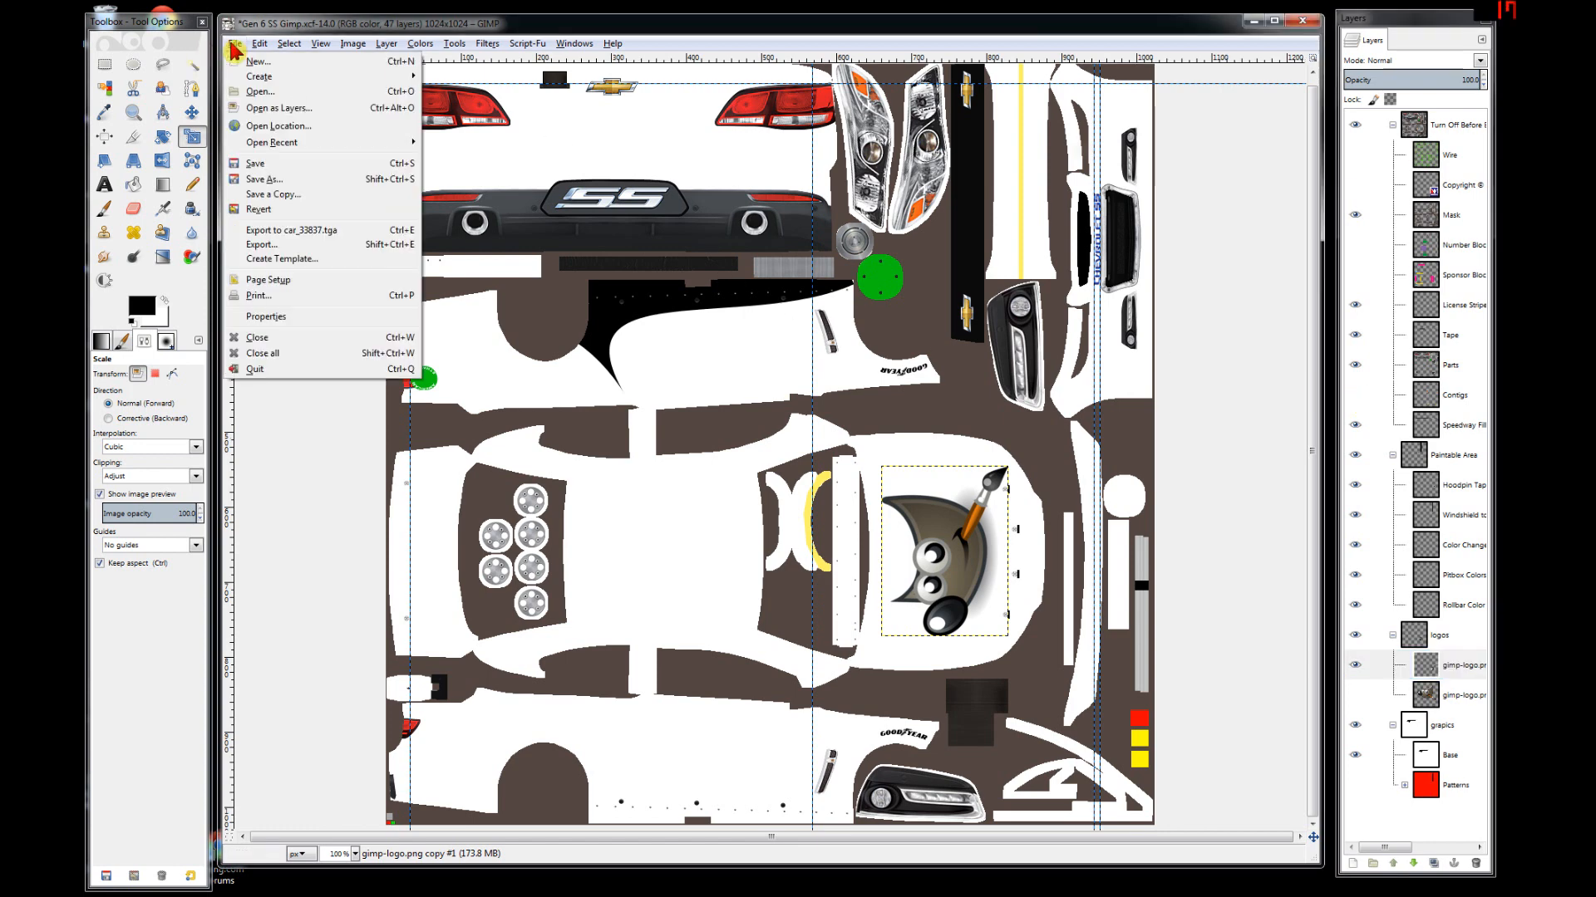
click(278, 246)
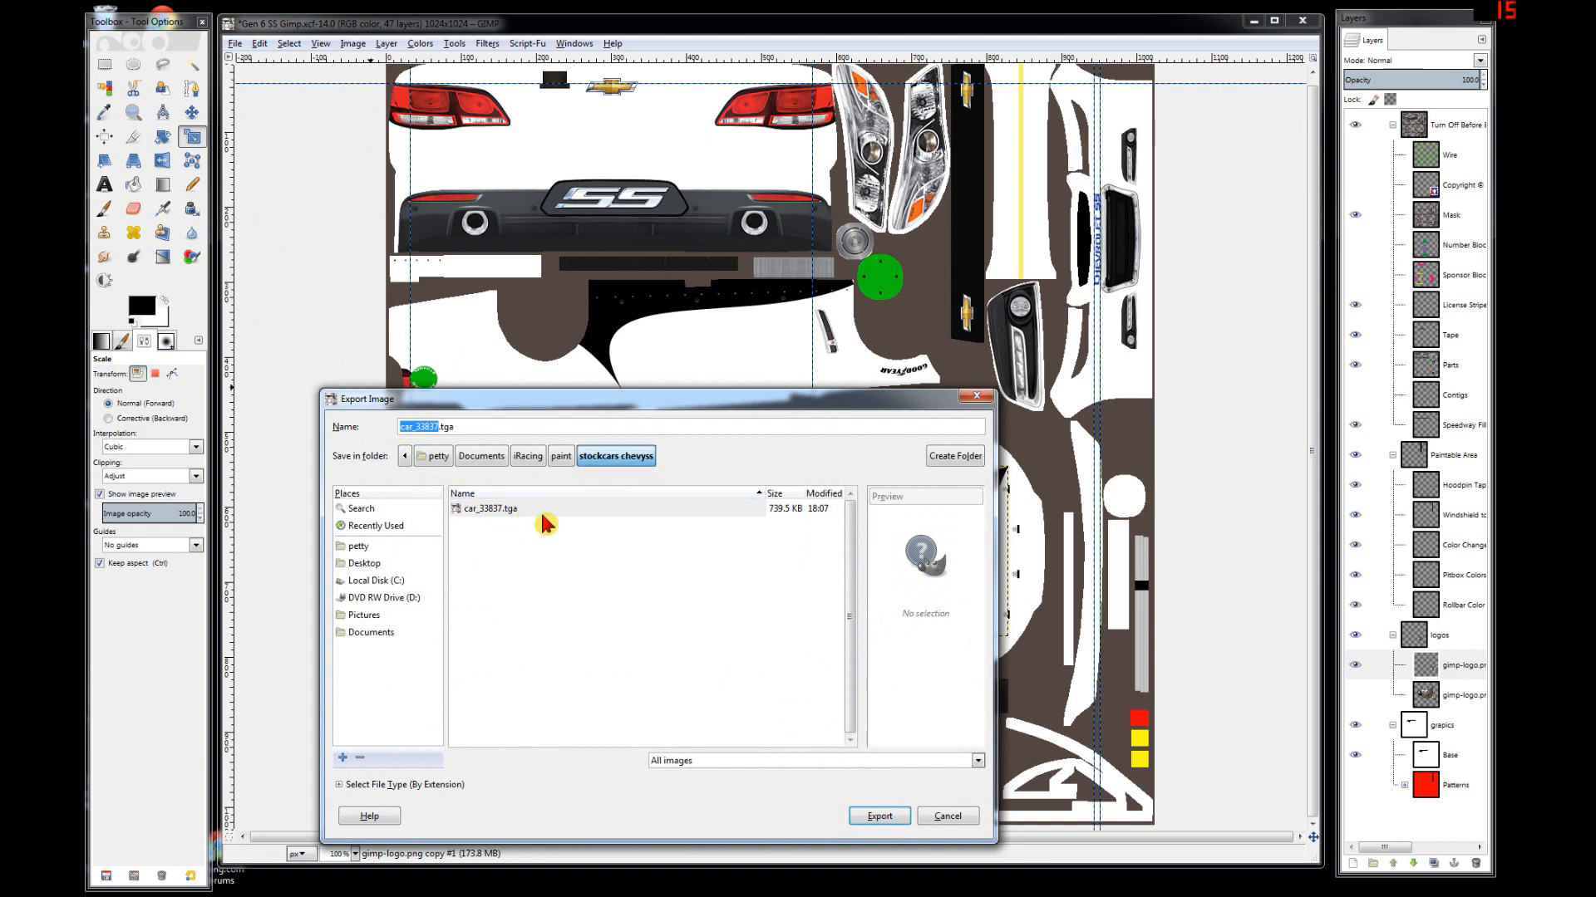
click(414, 427)
text(decal)
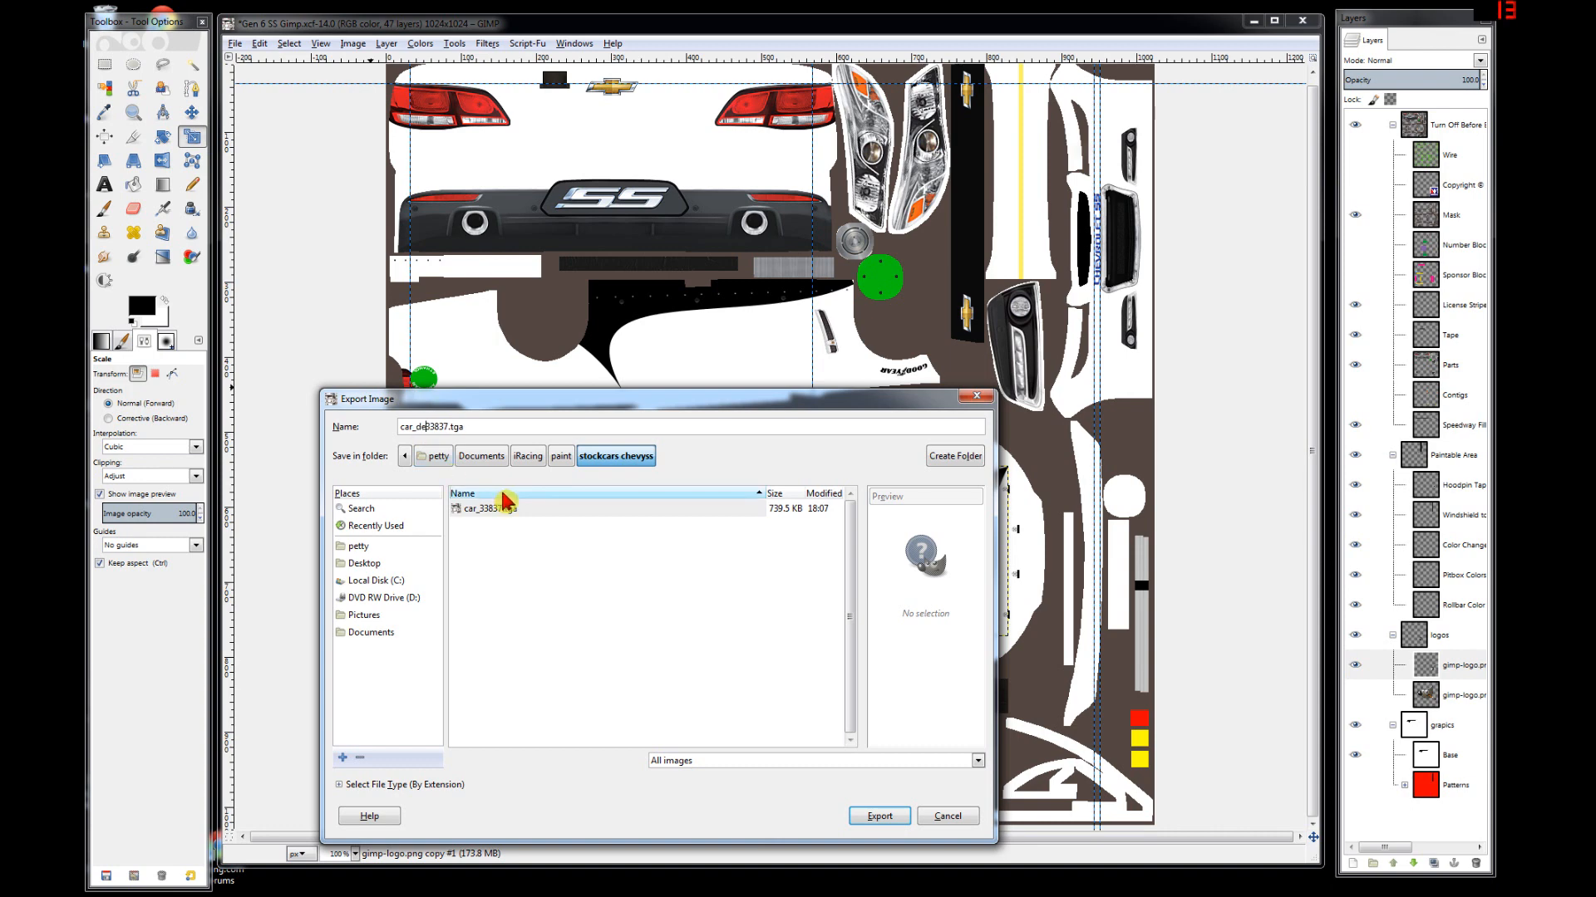
text(_)
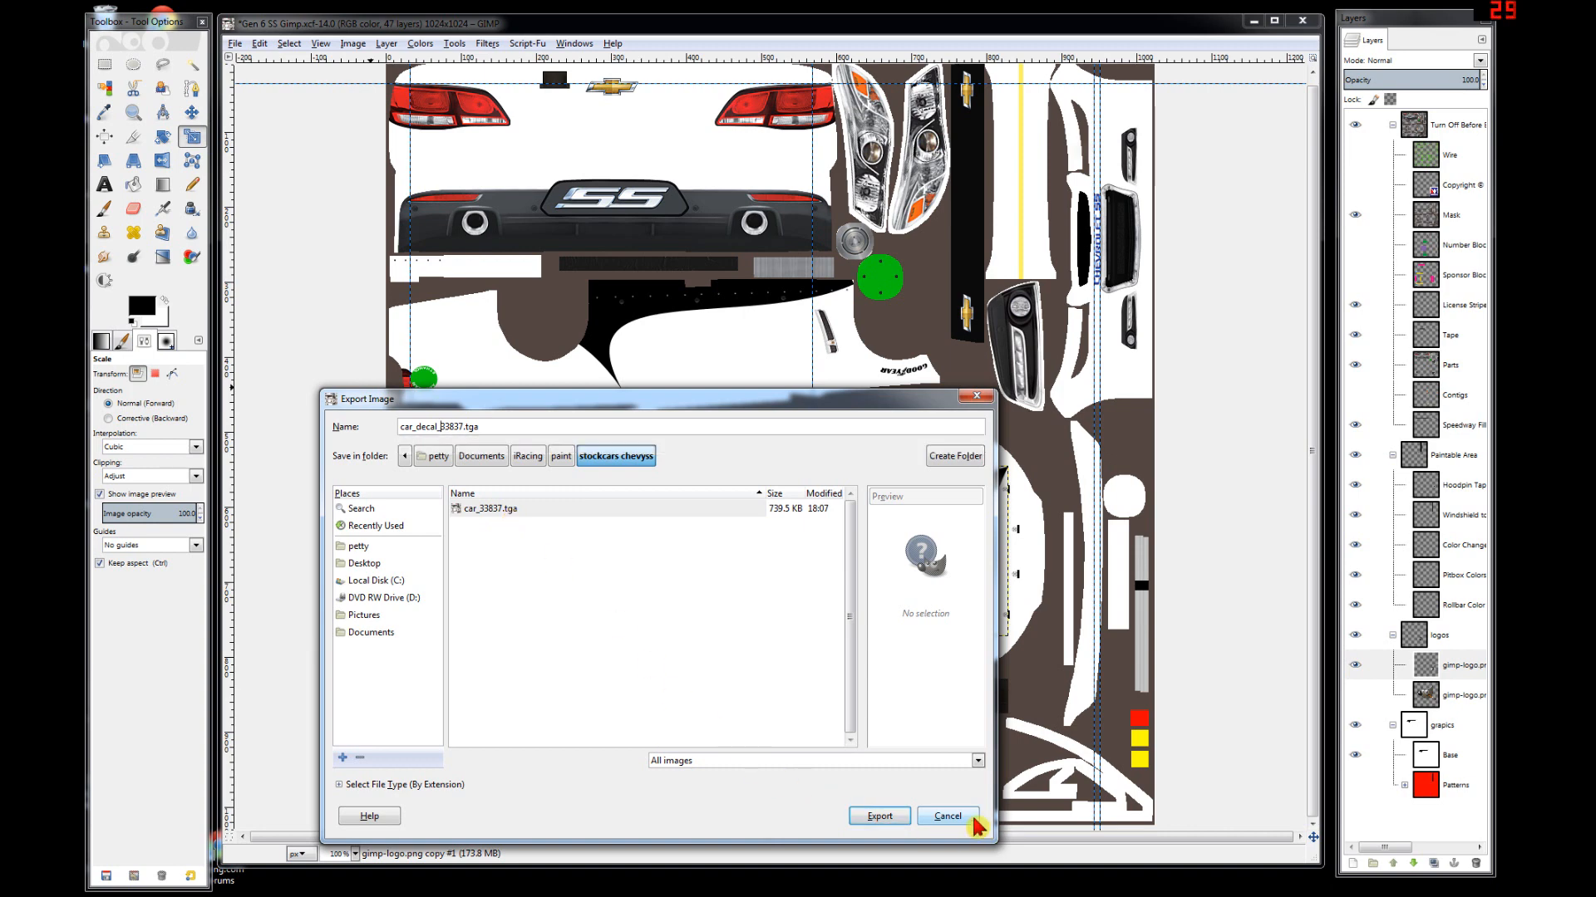
click(948, 817)
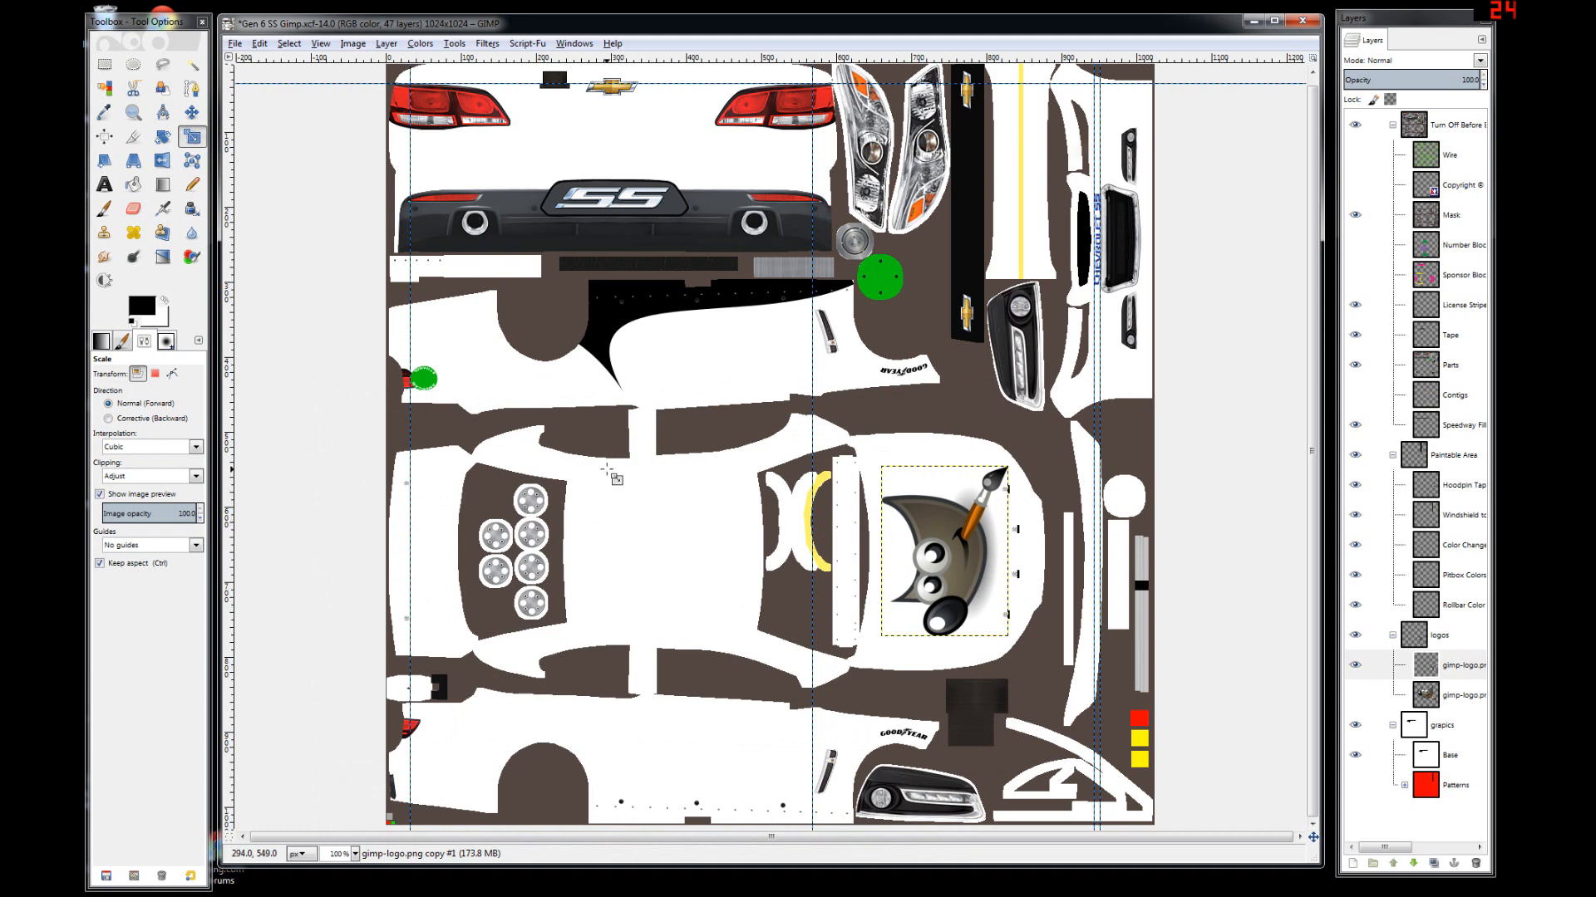
- Minimize the car template and switch to the iRacing member site in Chrome
click(1256, 27)
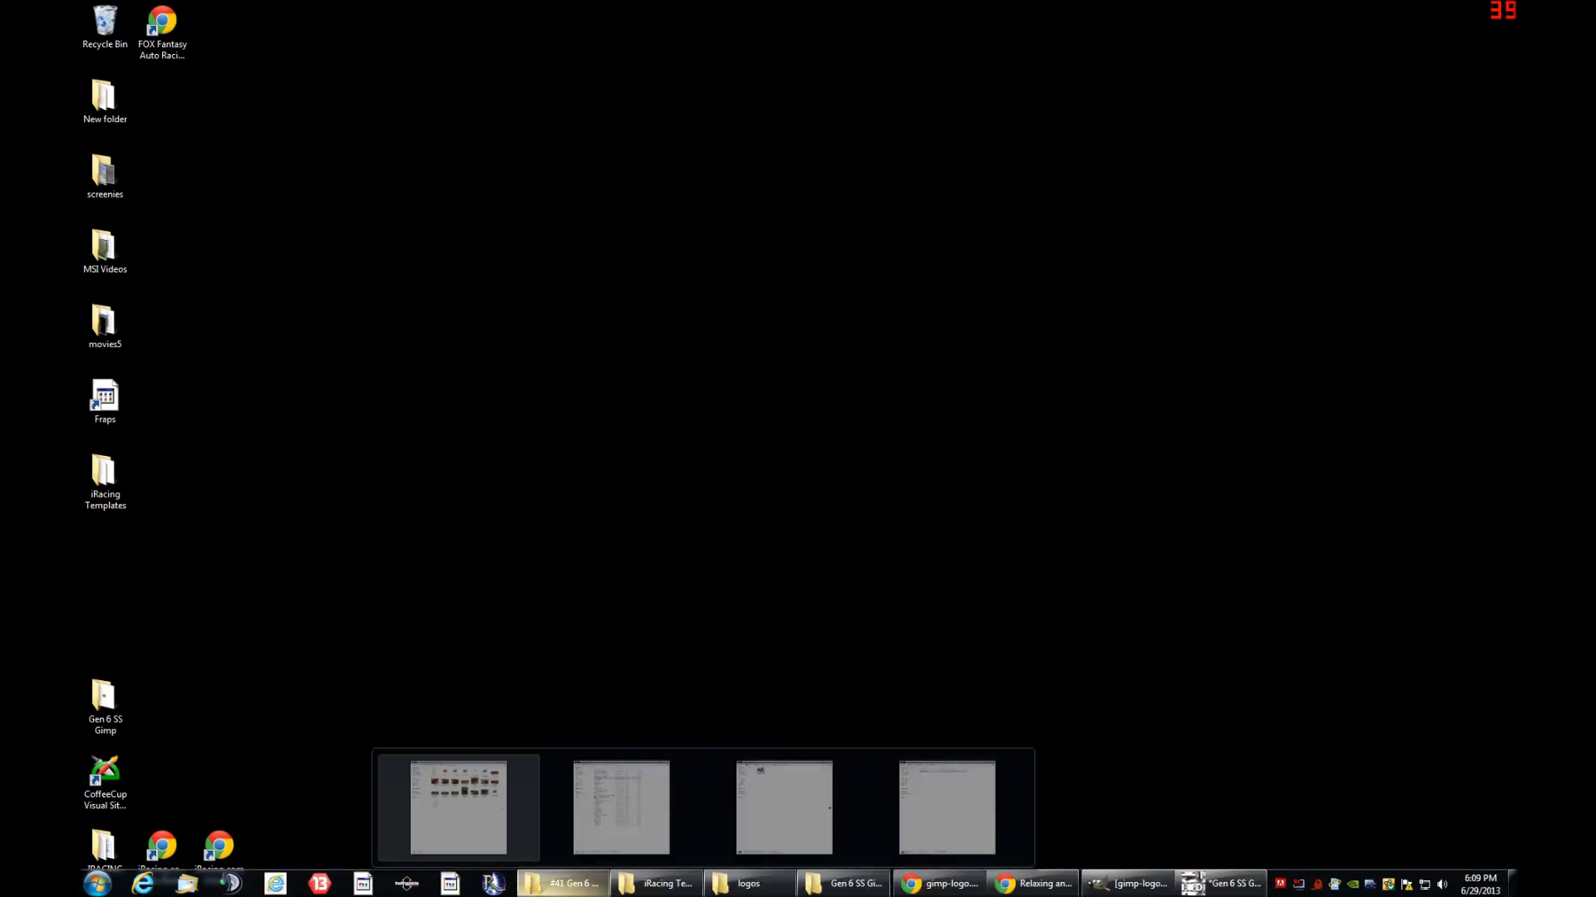
mouse_move(1044, 890)
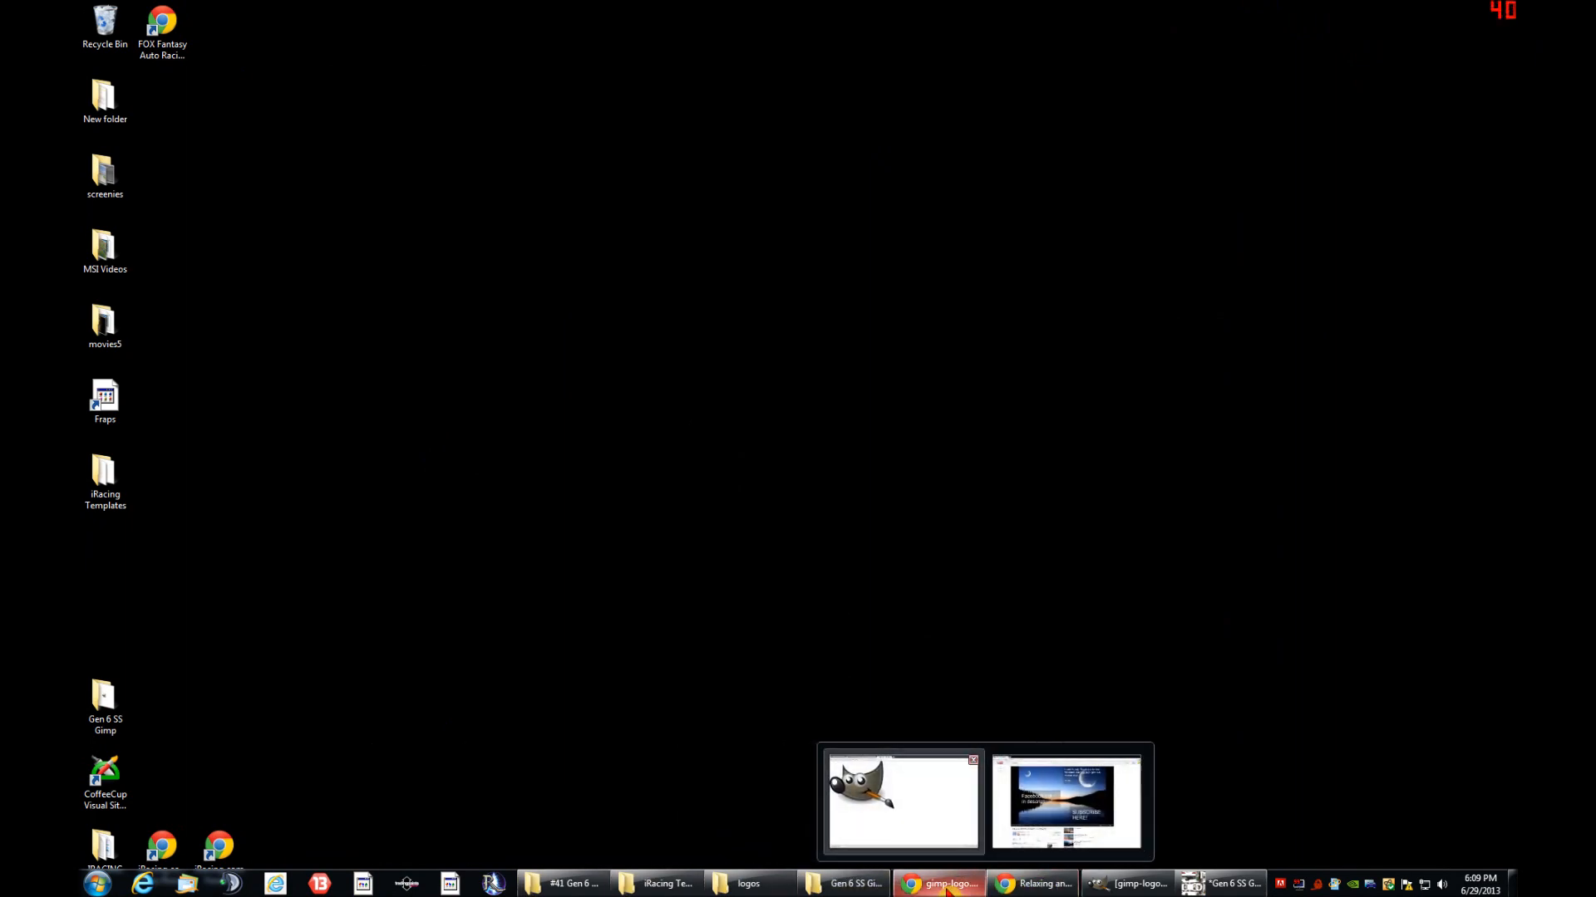
click(903, 799)
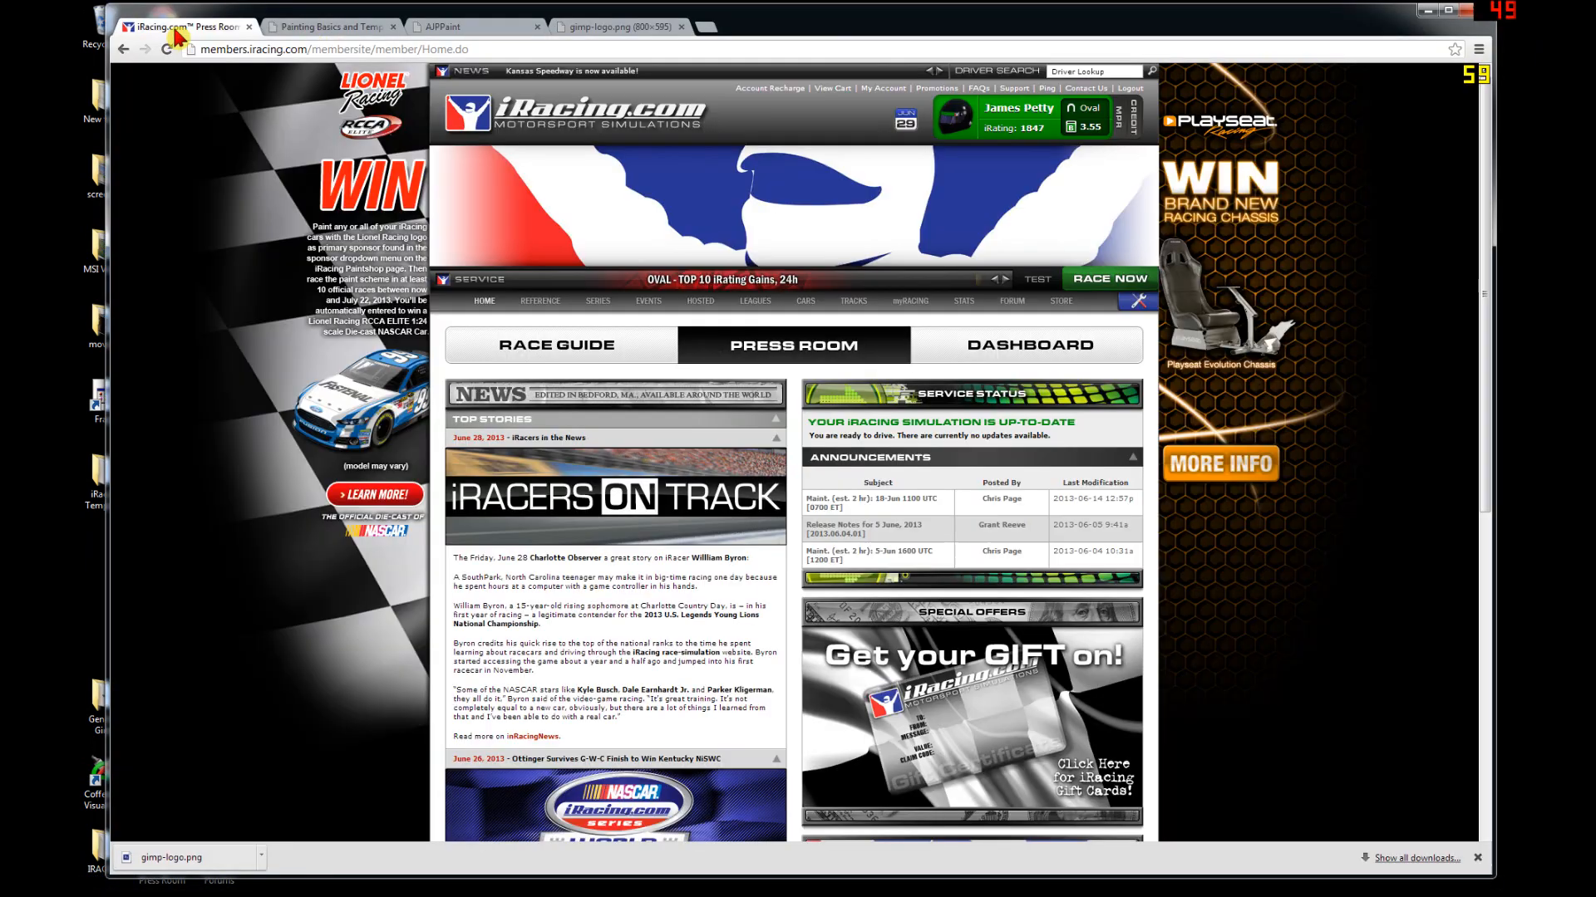
click(177, 35)
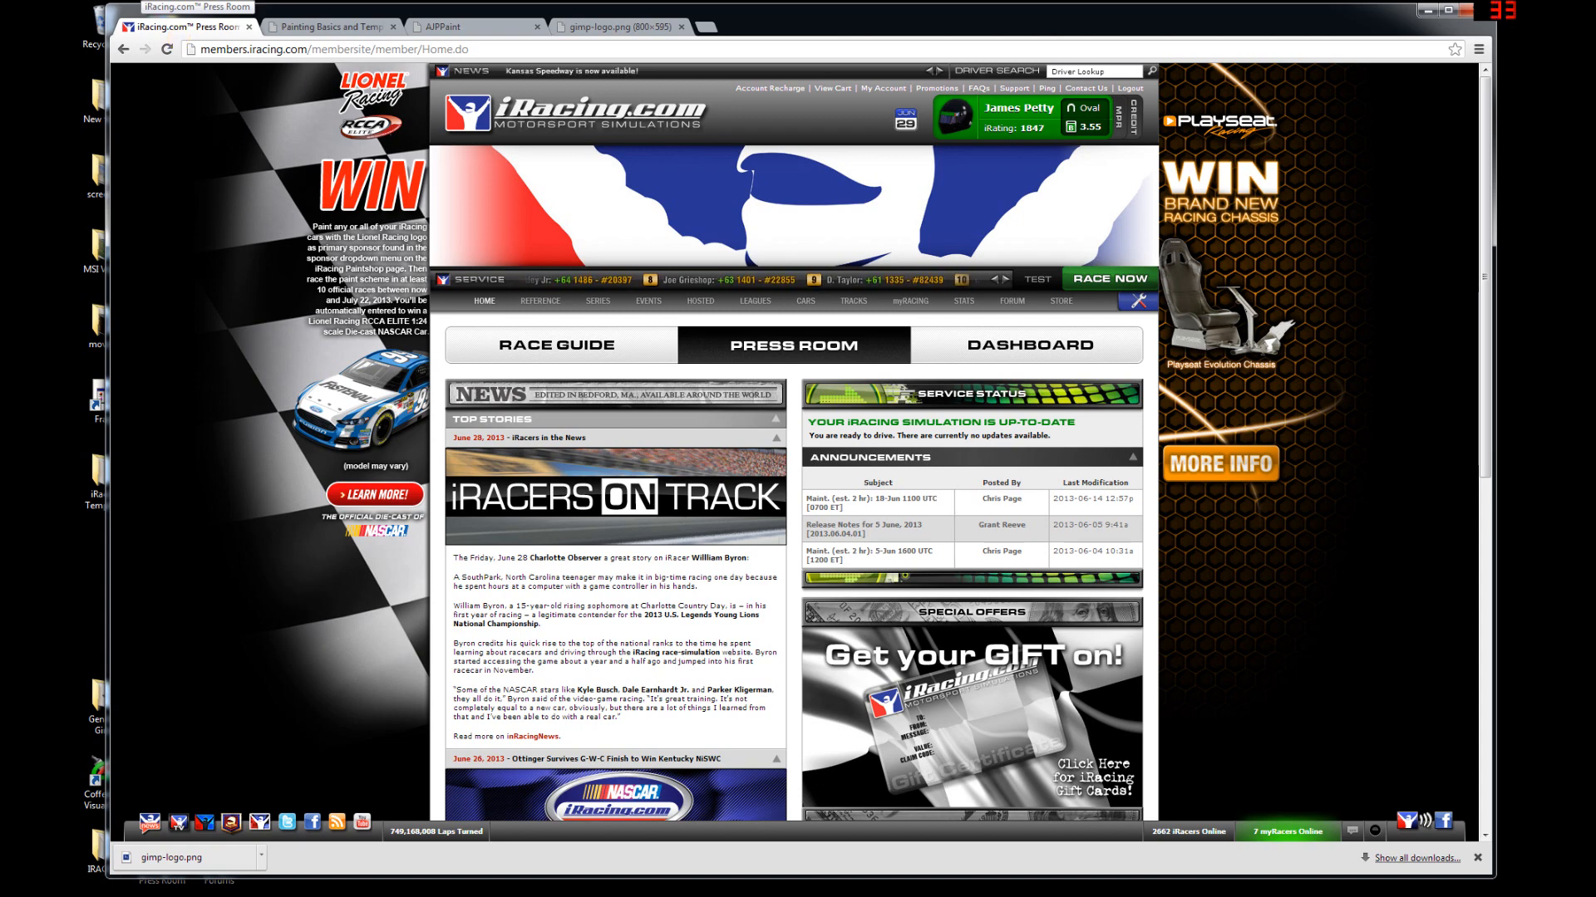
- Go to the Replays page under the site's events and list the testing replays
click(654, 305)
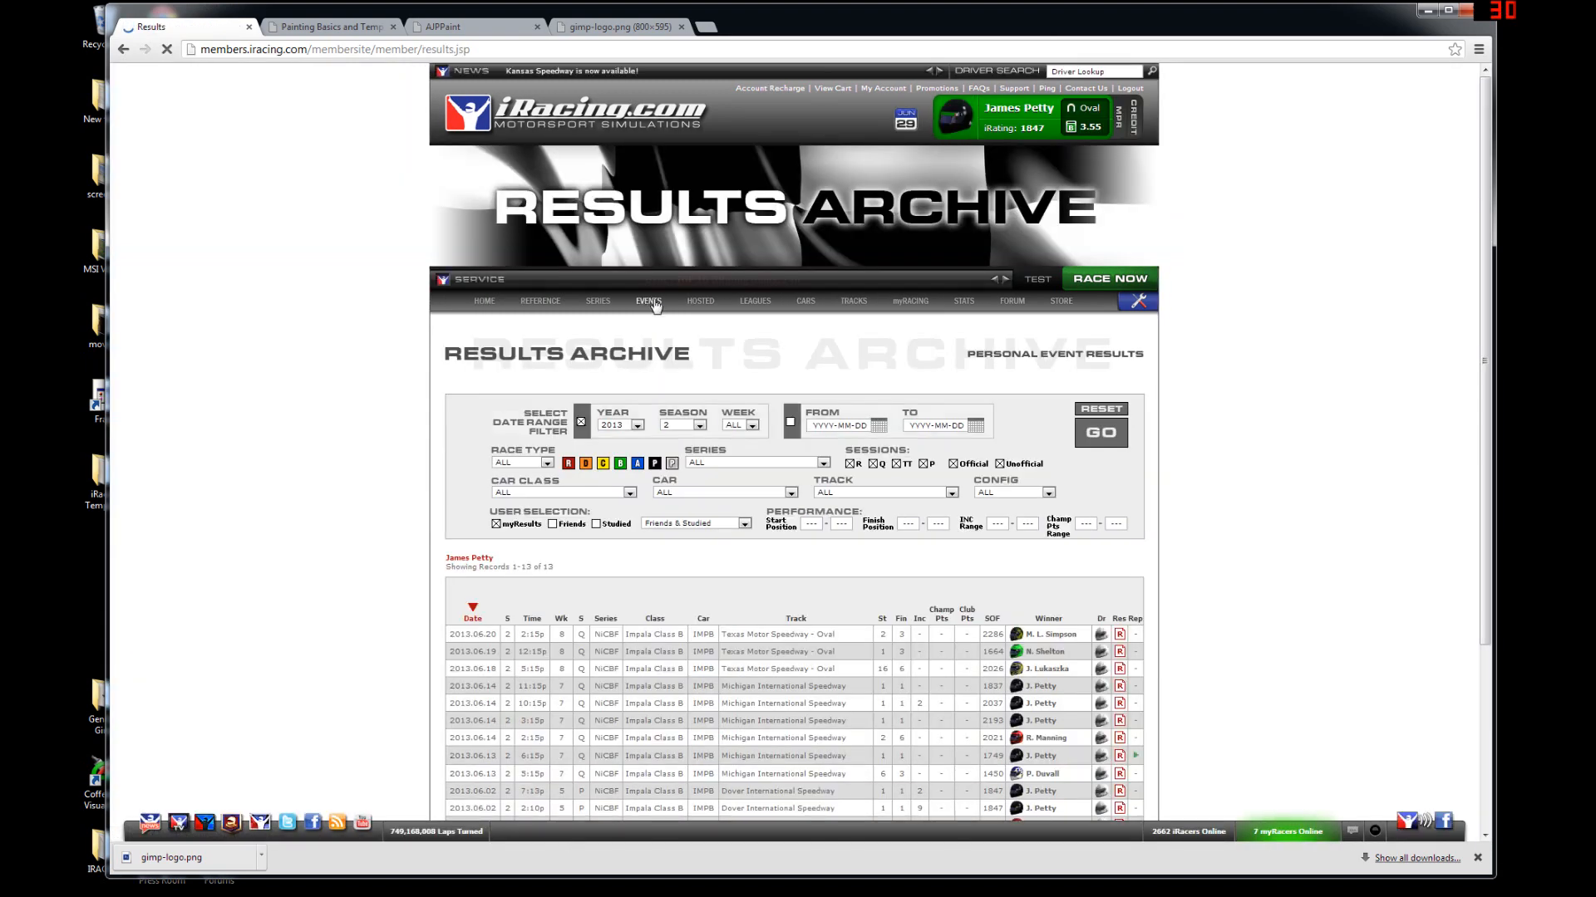
mouse_move(648, 307)
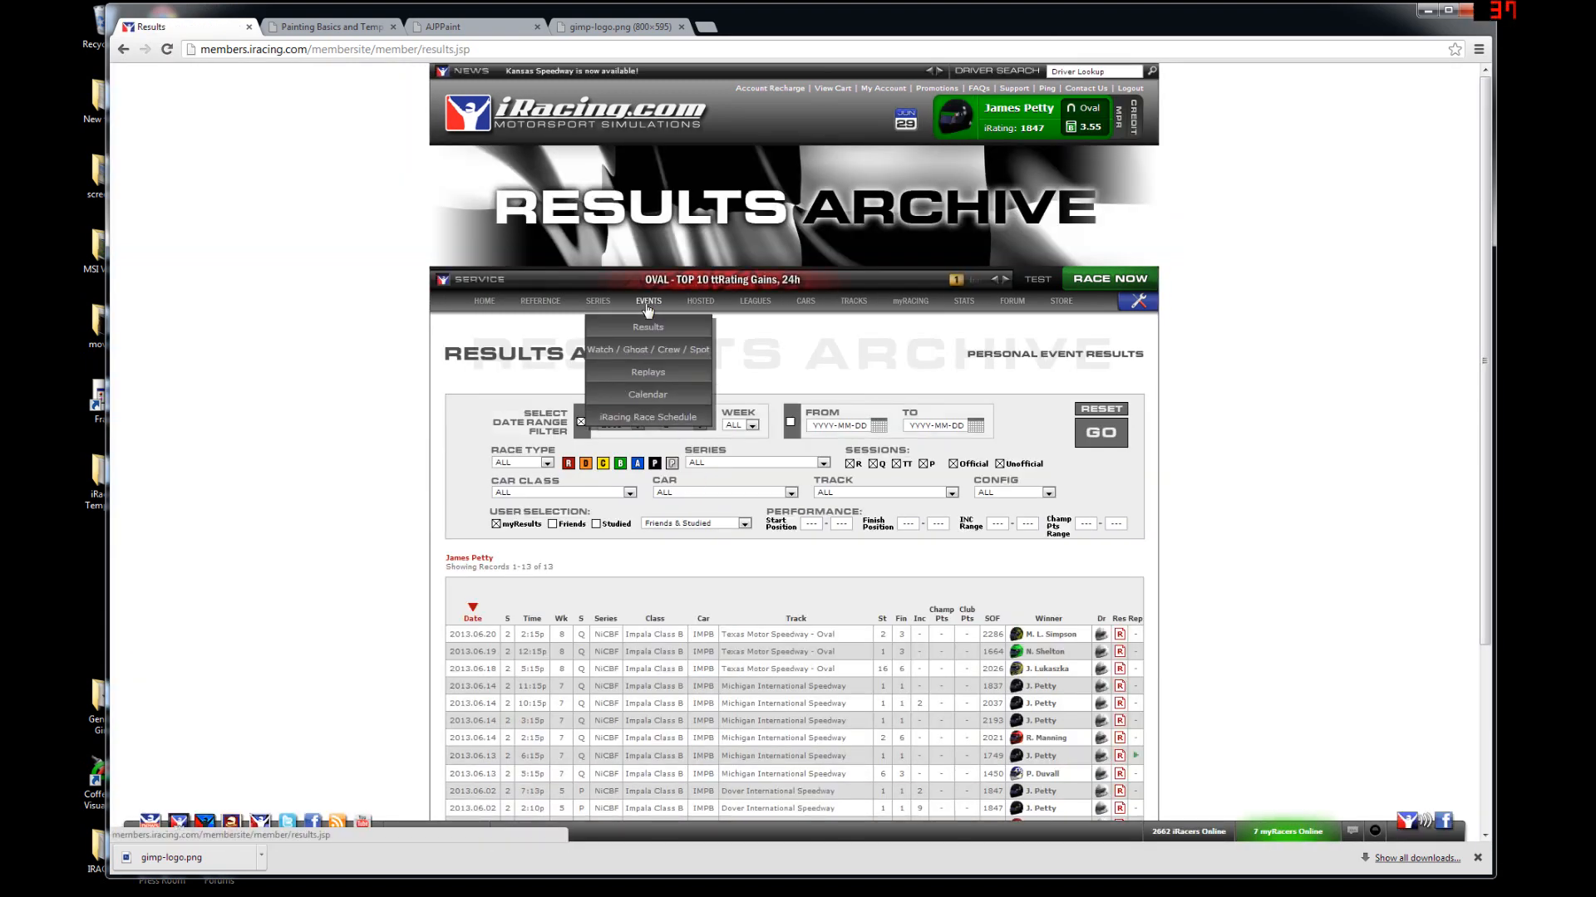
click(667, 371)
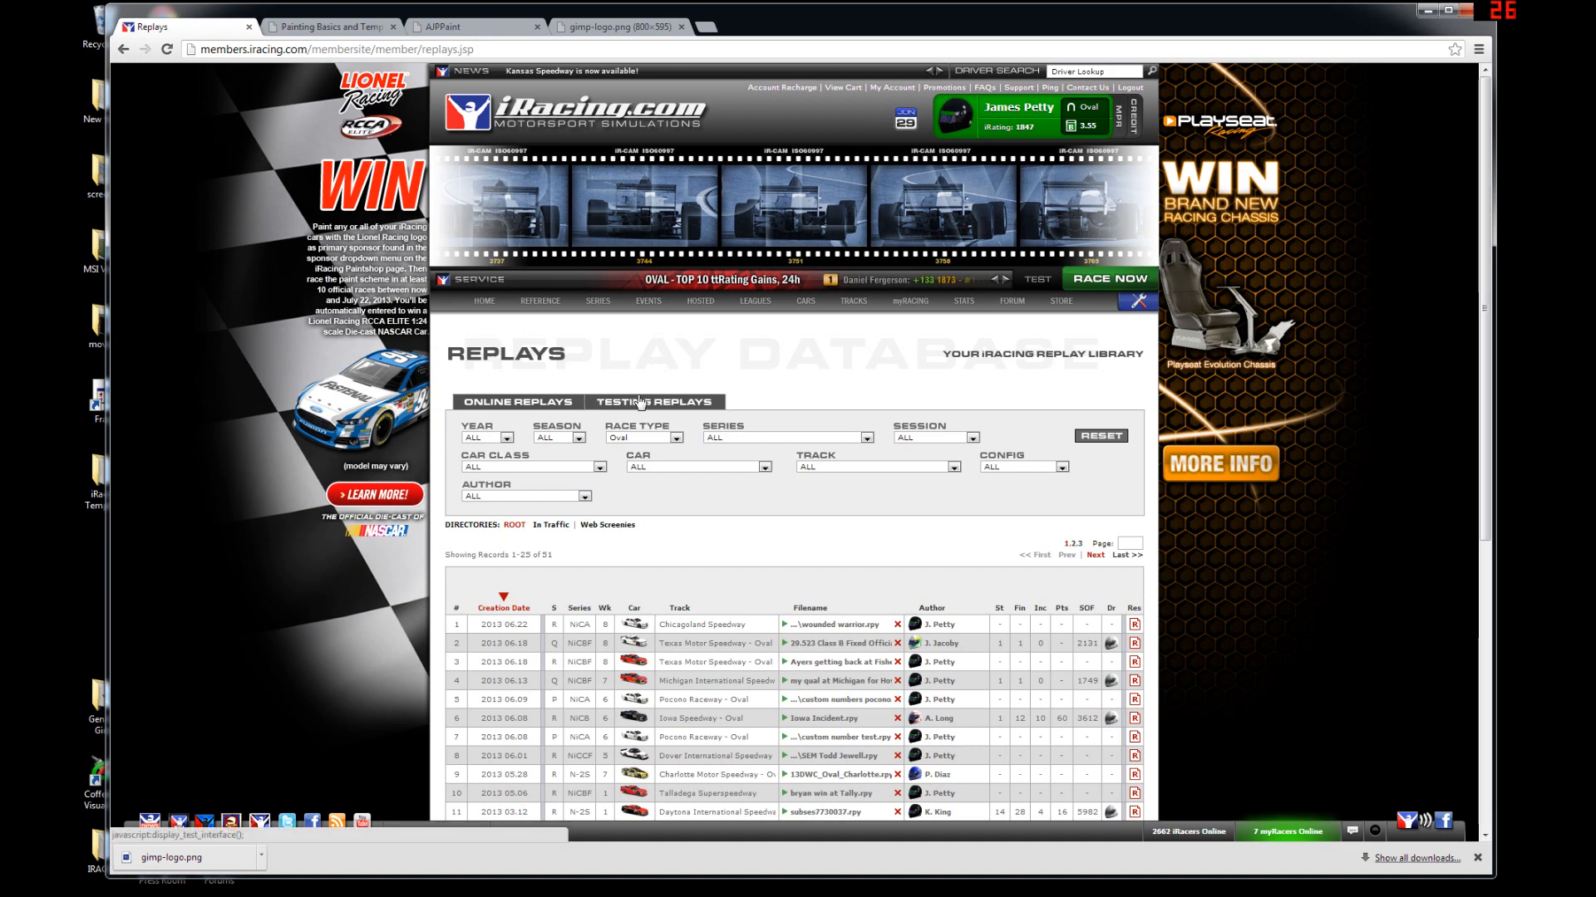
click(640, 402)
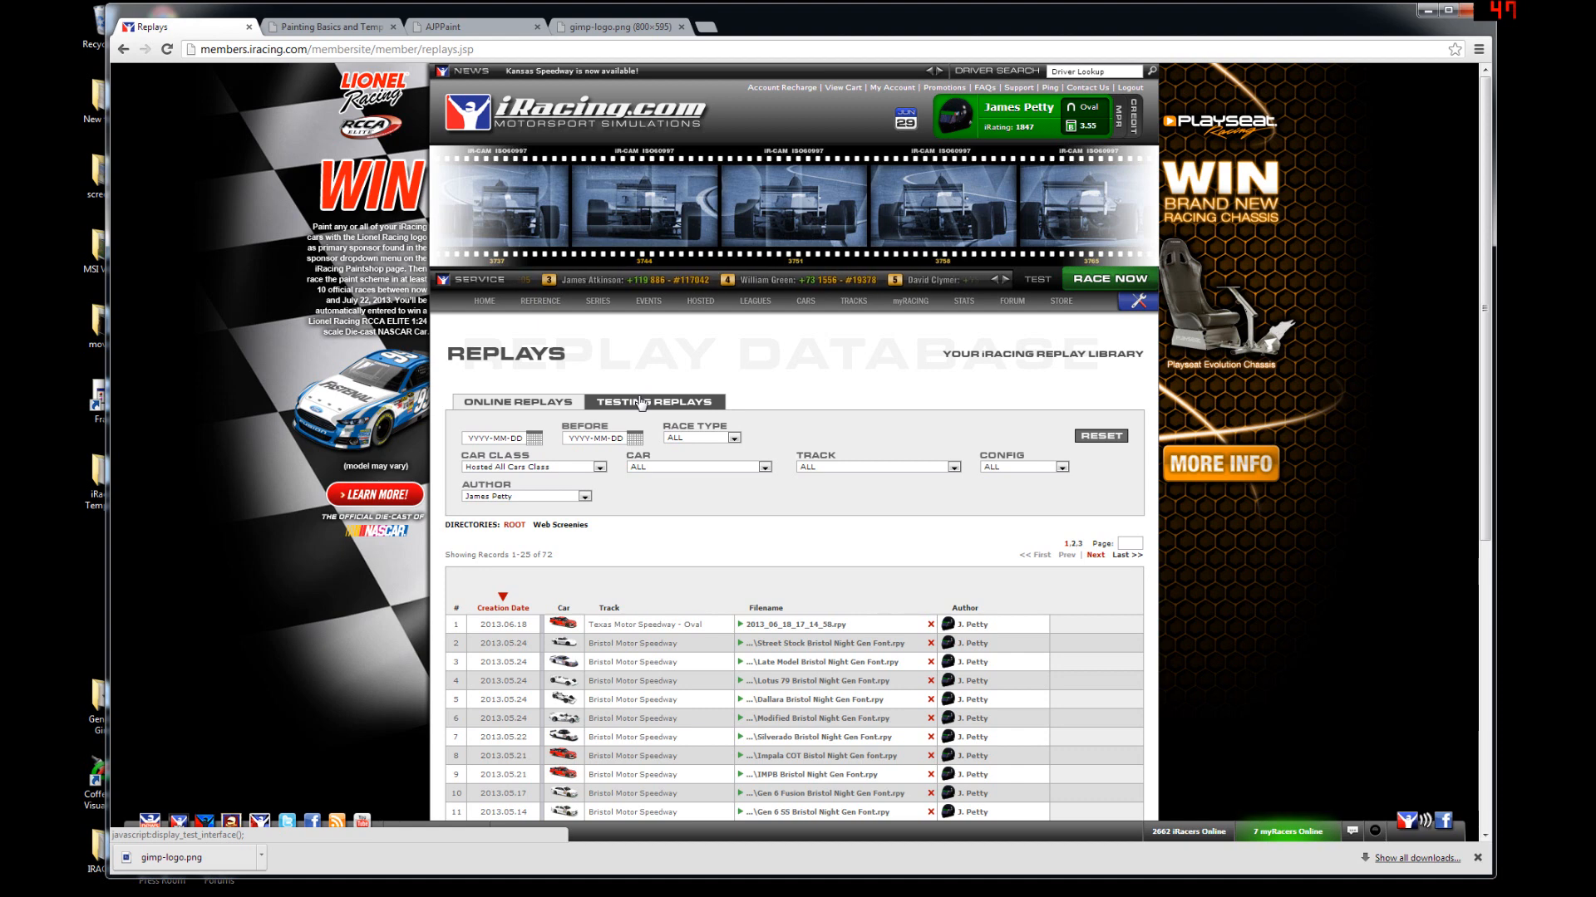
click(817, 763)
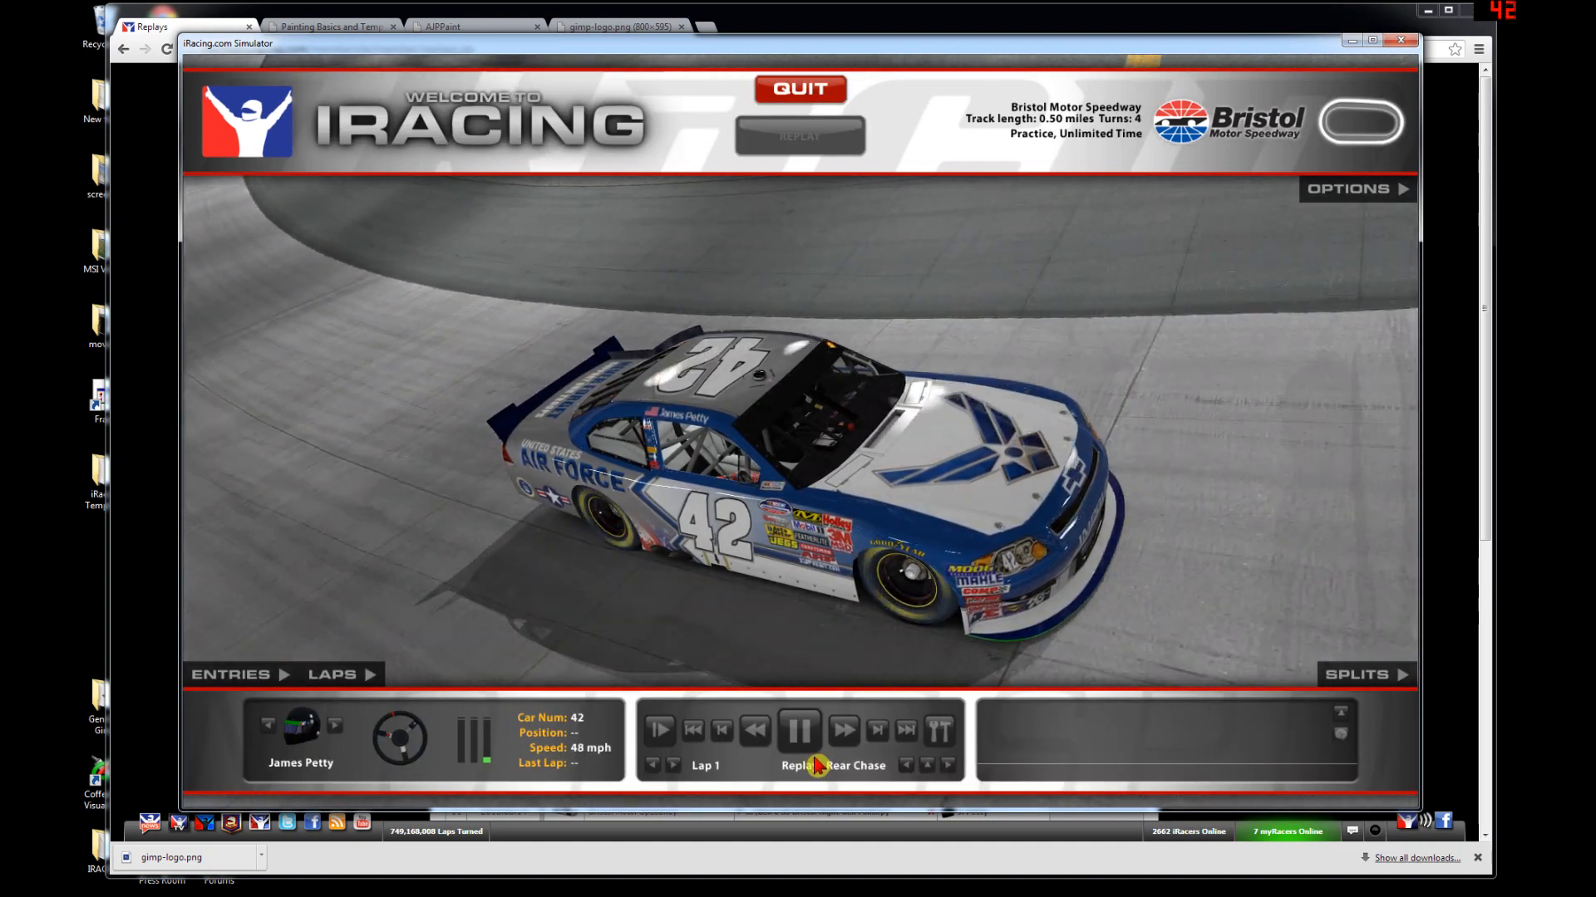
click(799, 731)
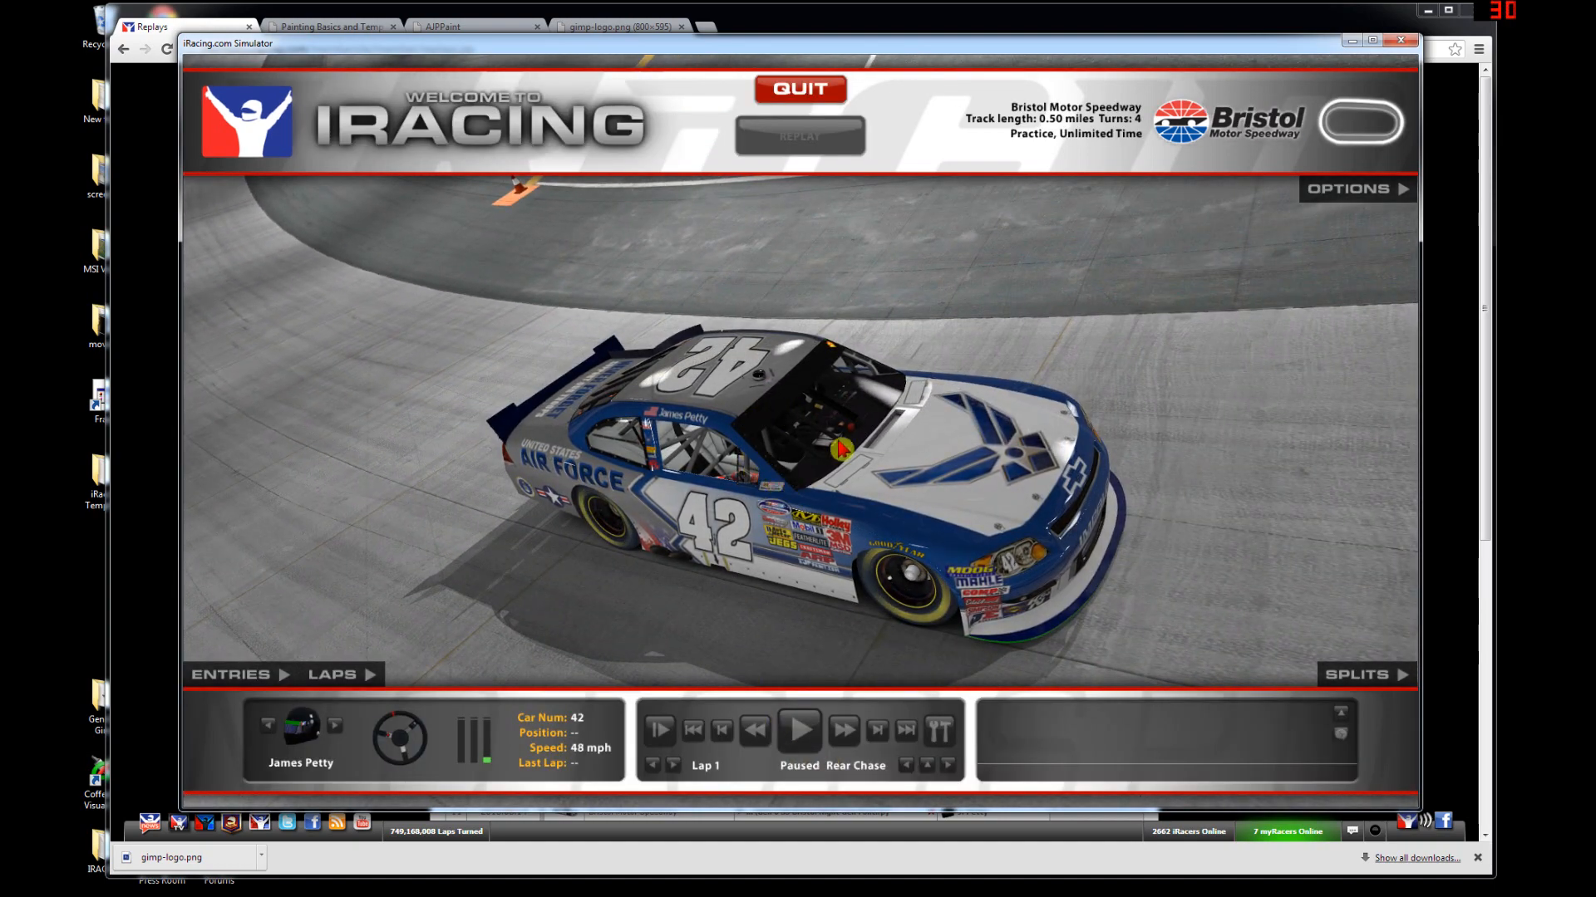
click(1405, 41)
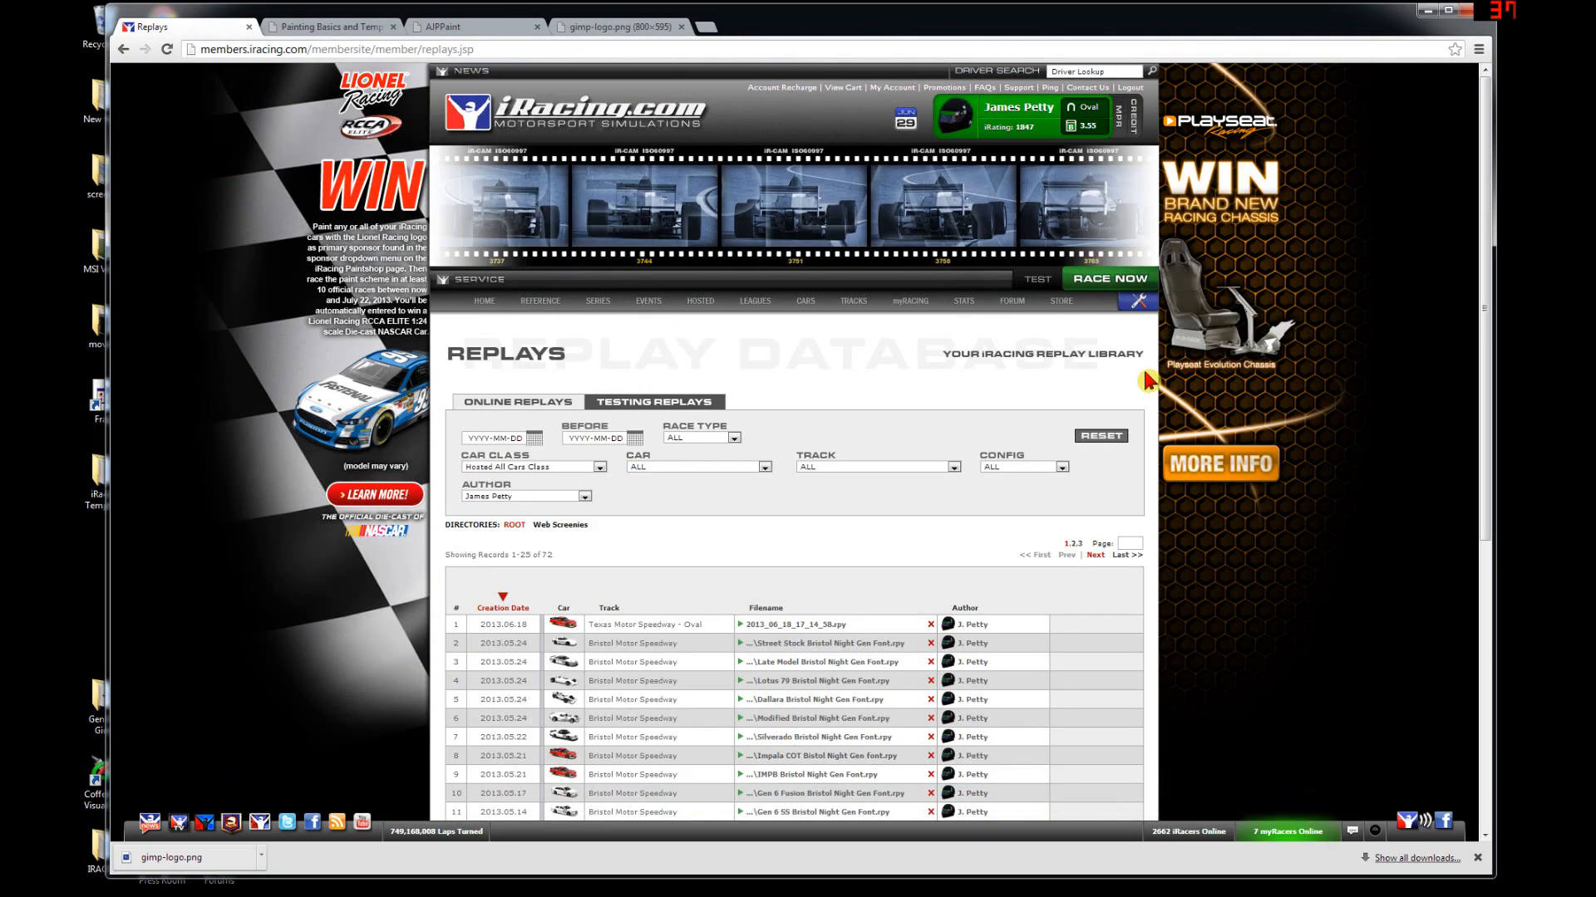
- Launch the Gen 6 SS Bristol Night Gen Font.rpy replay and bring the iRacing simulator forward to inspect the painted car
click(835, 819)
click(1218, 621)
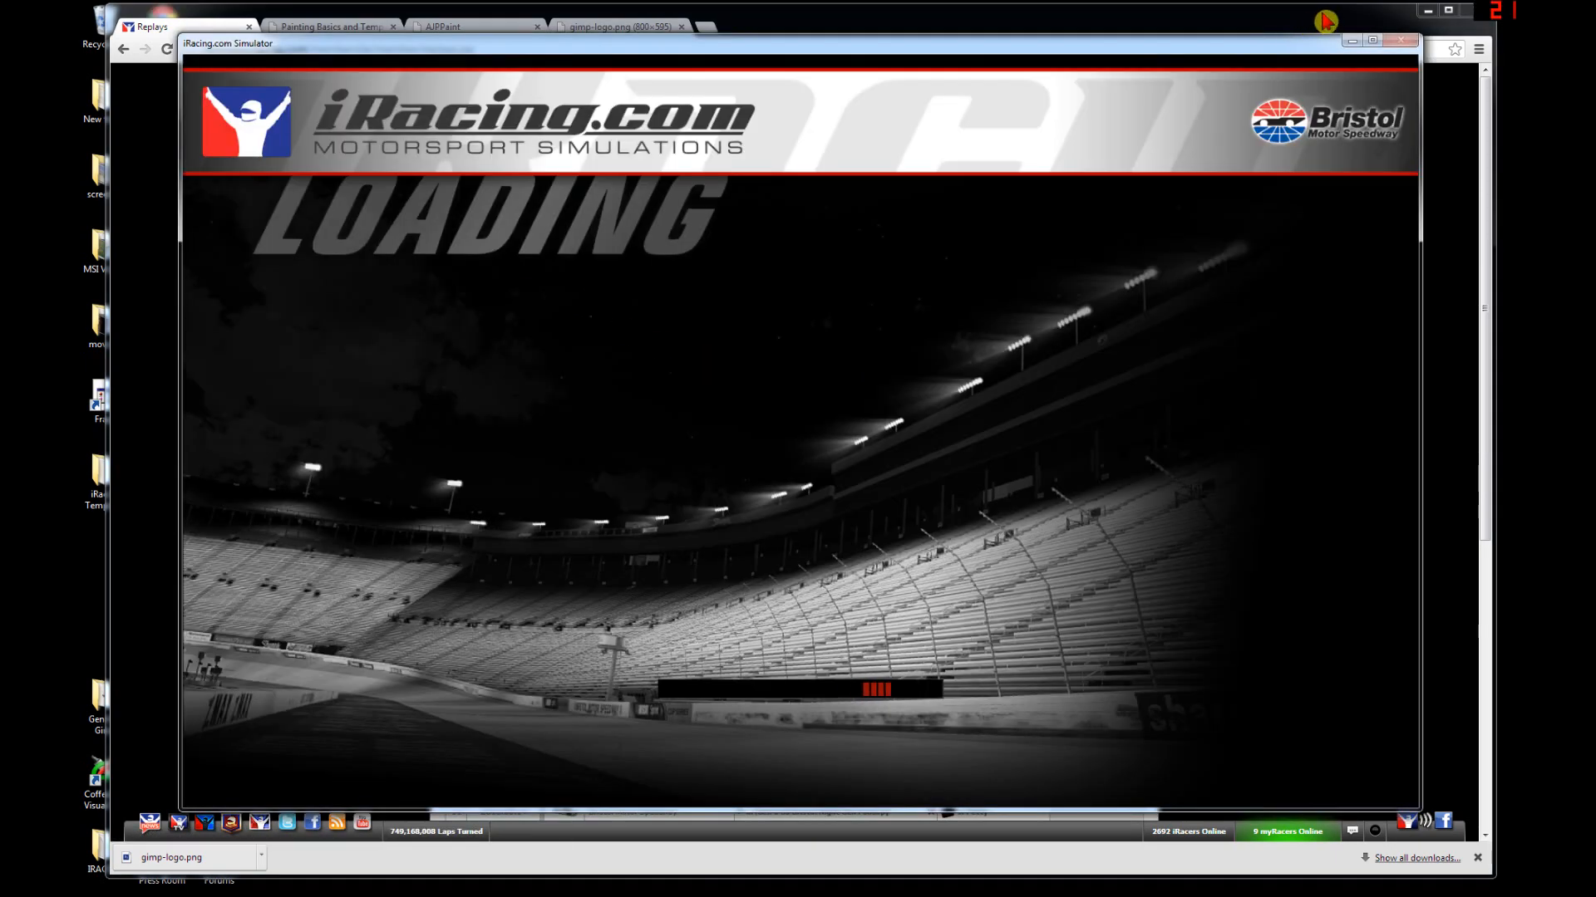
click(1352, 40)
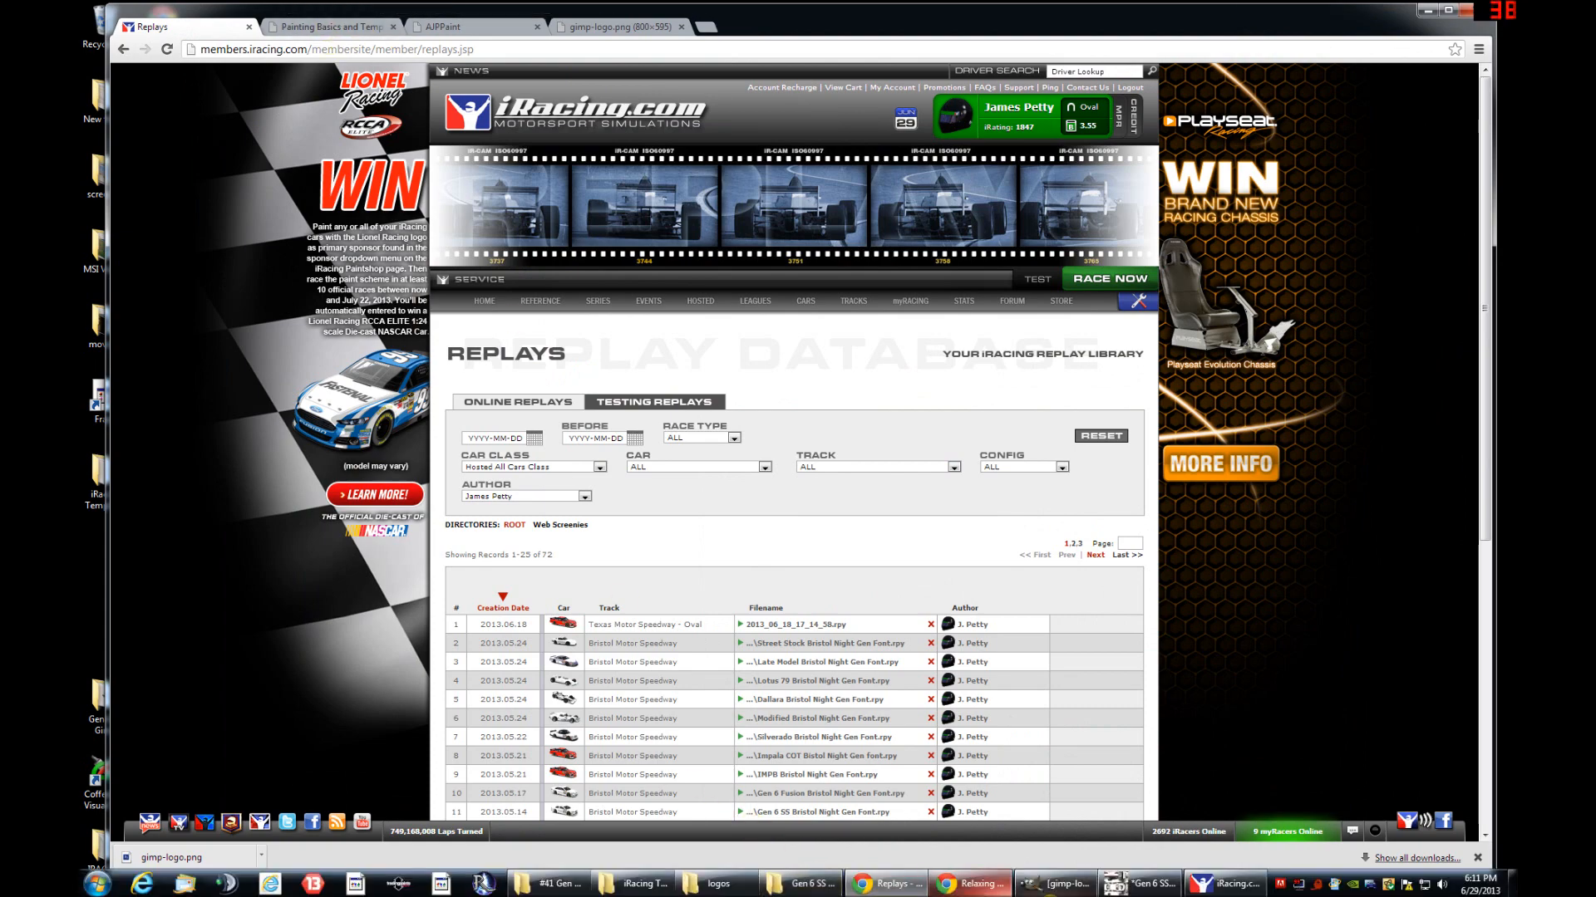
click(1196, 810)
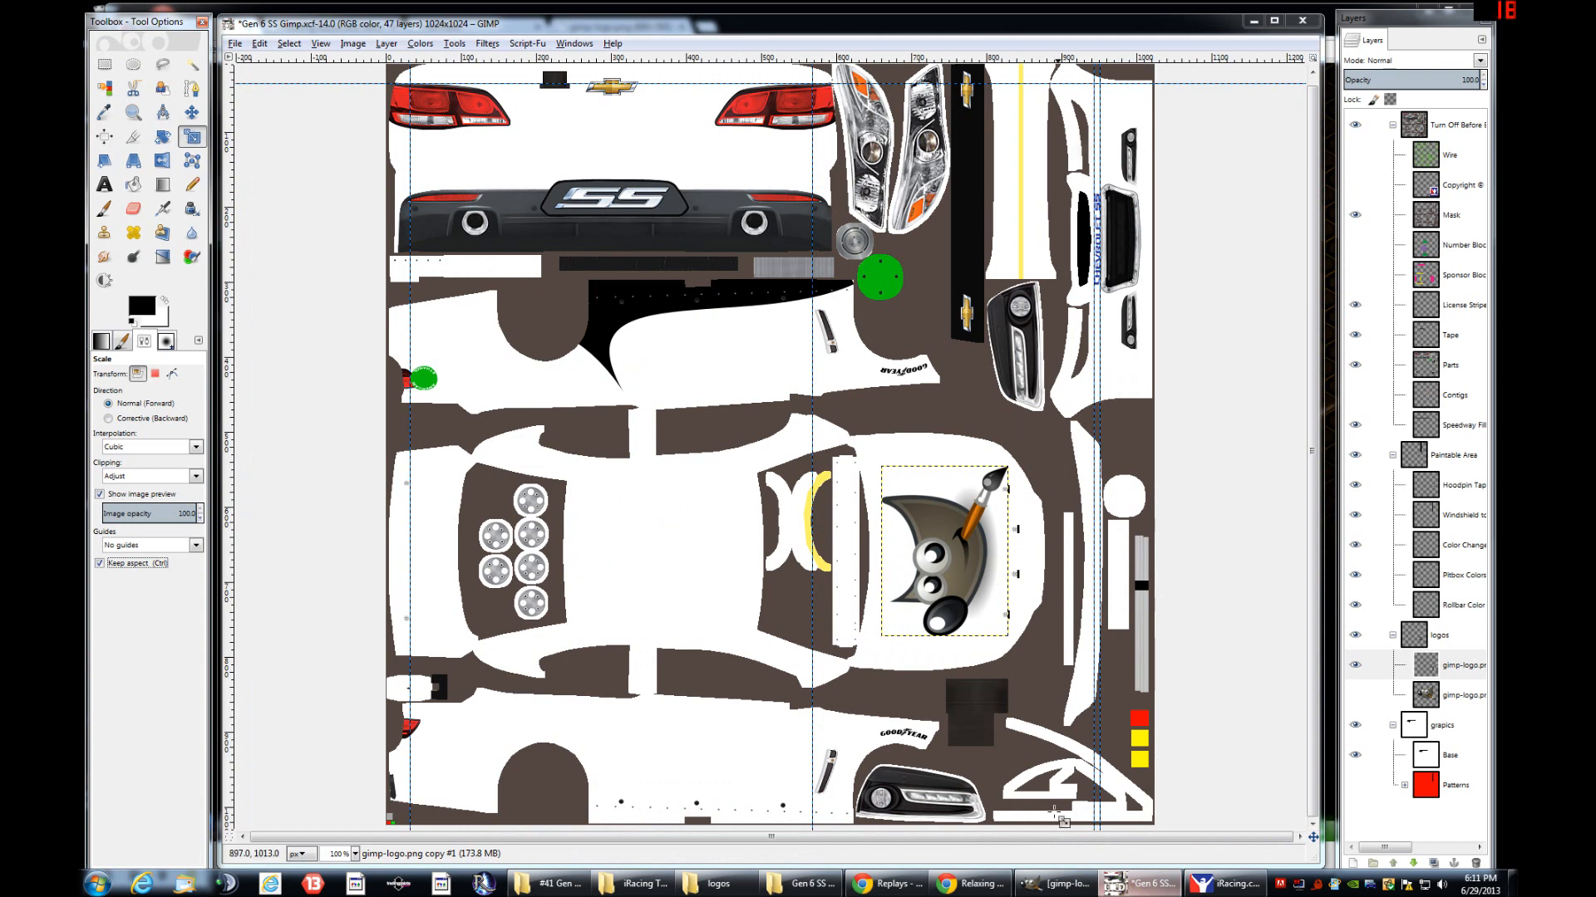
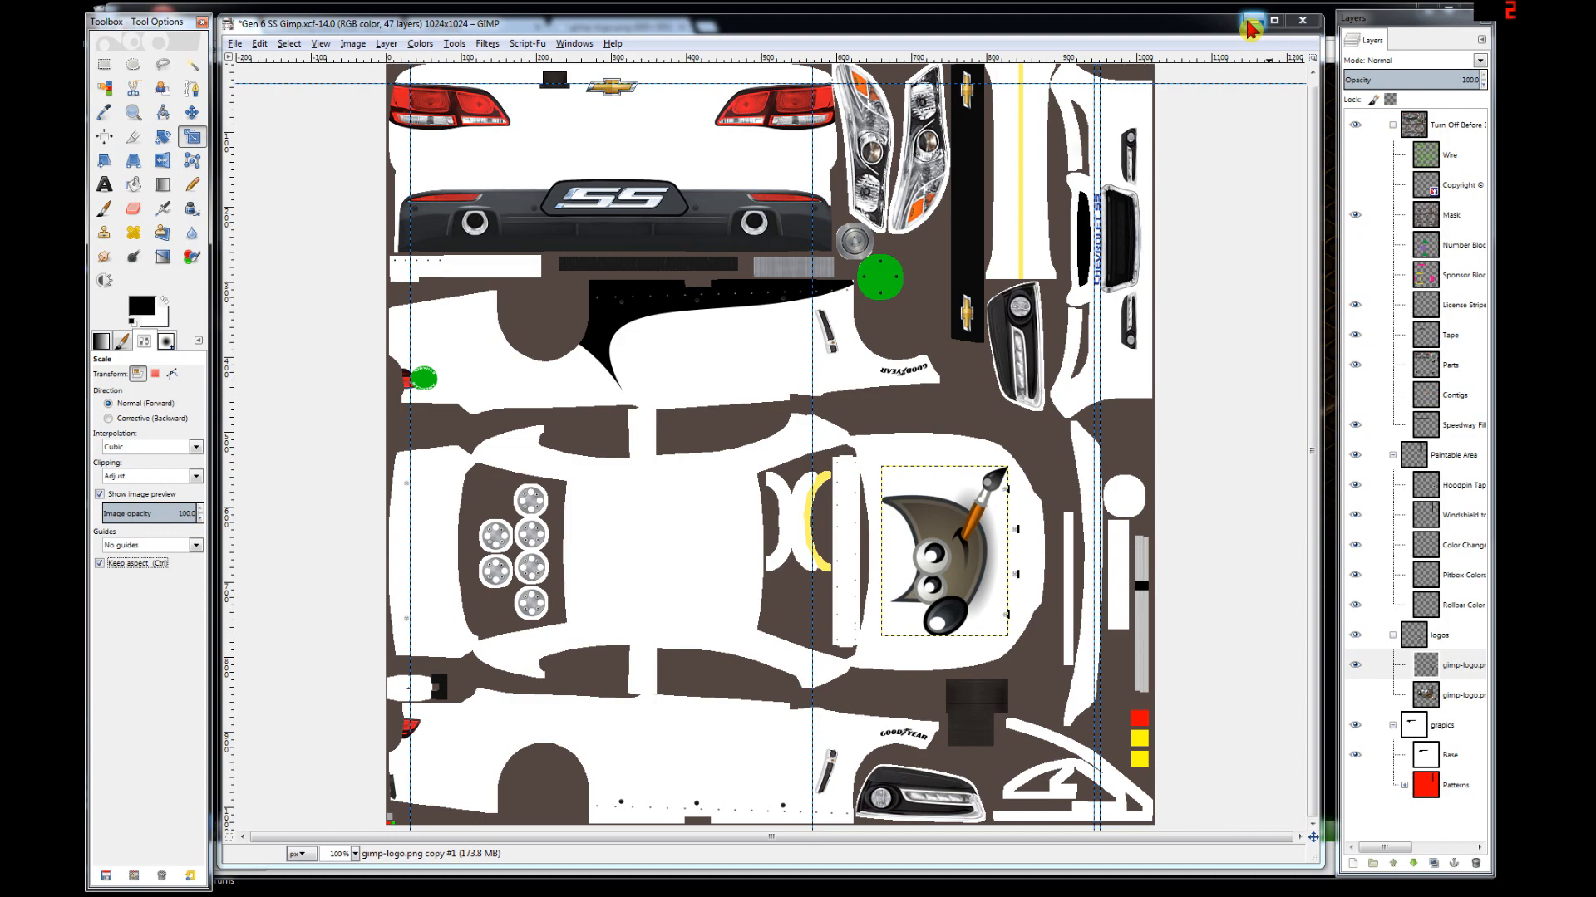
click(1251, 28)
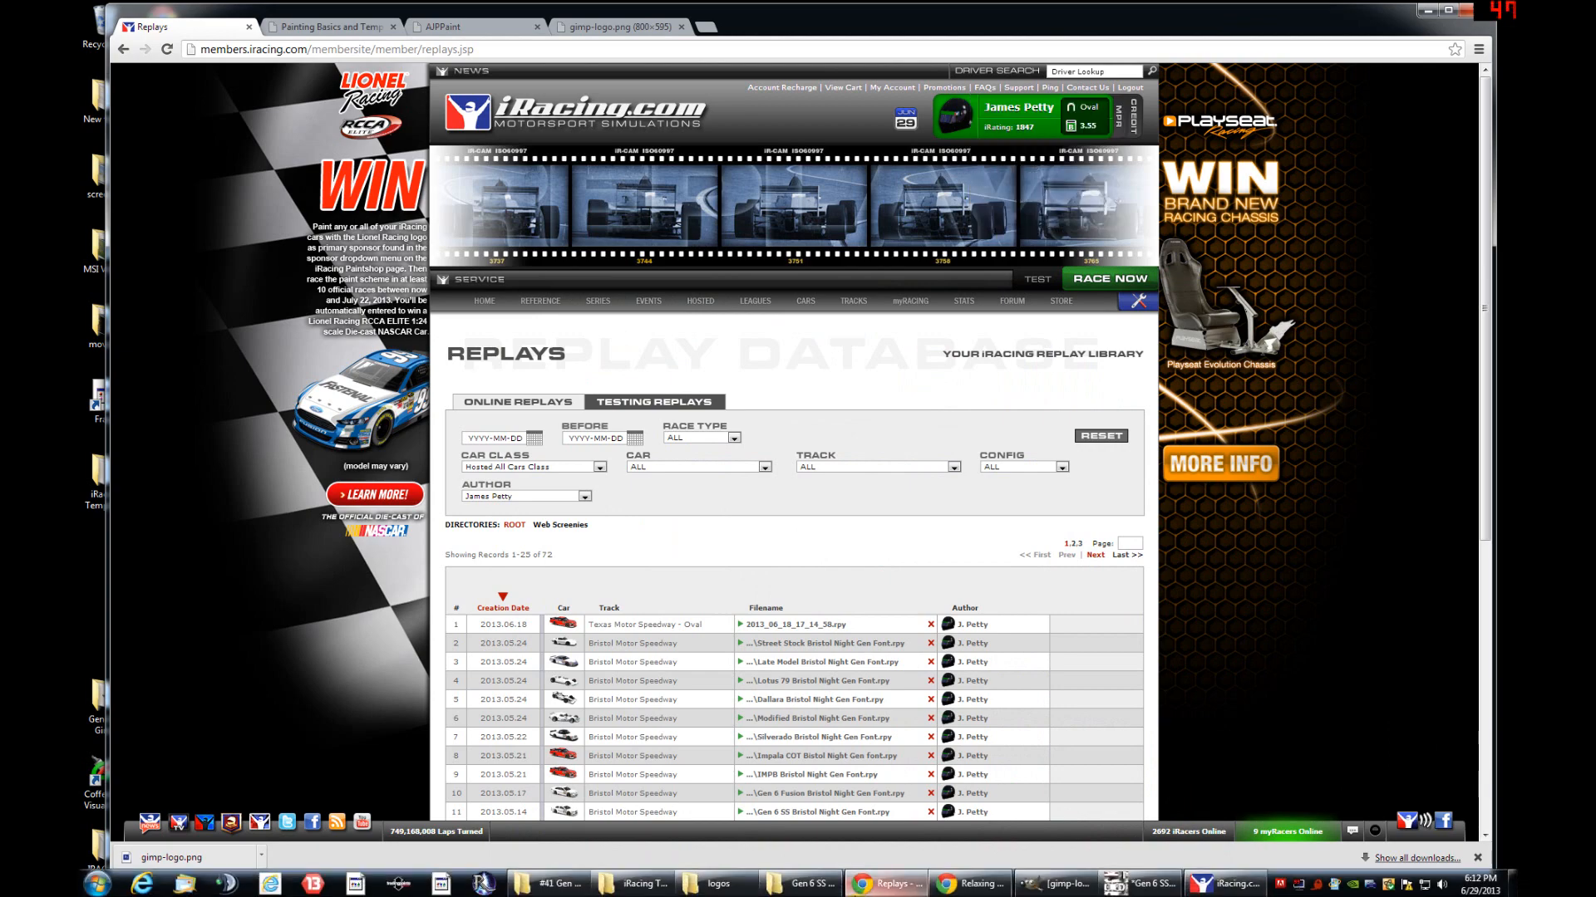
click(1220, 884)
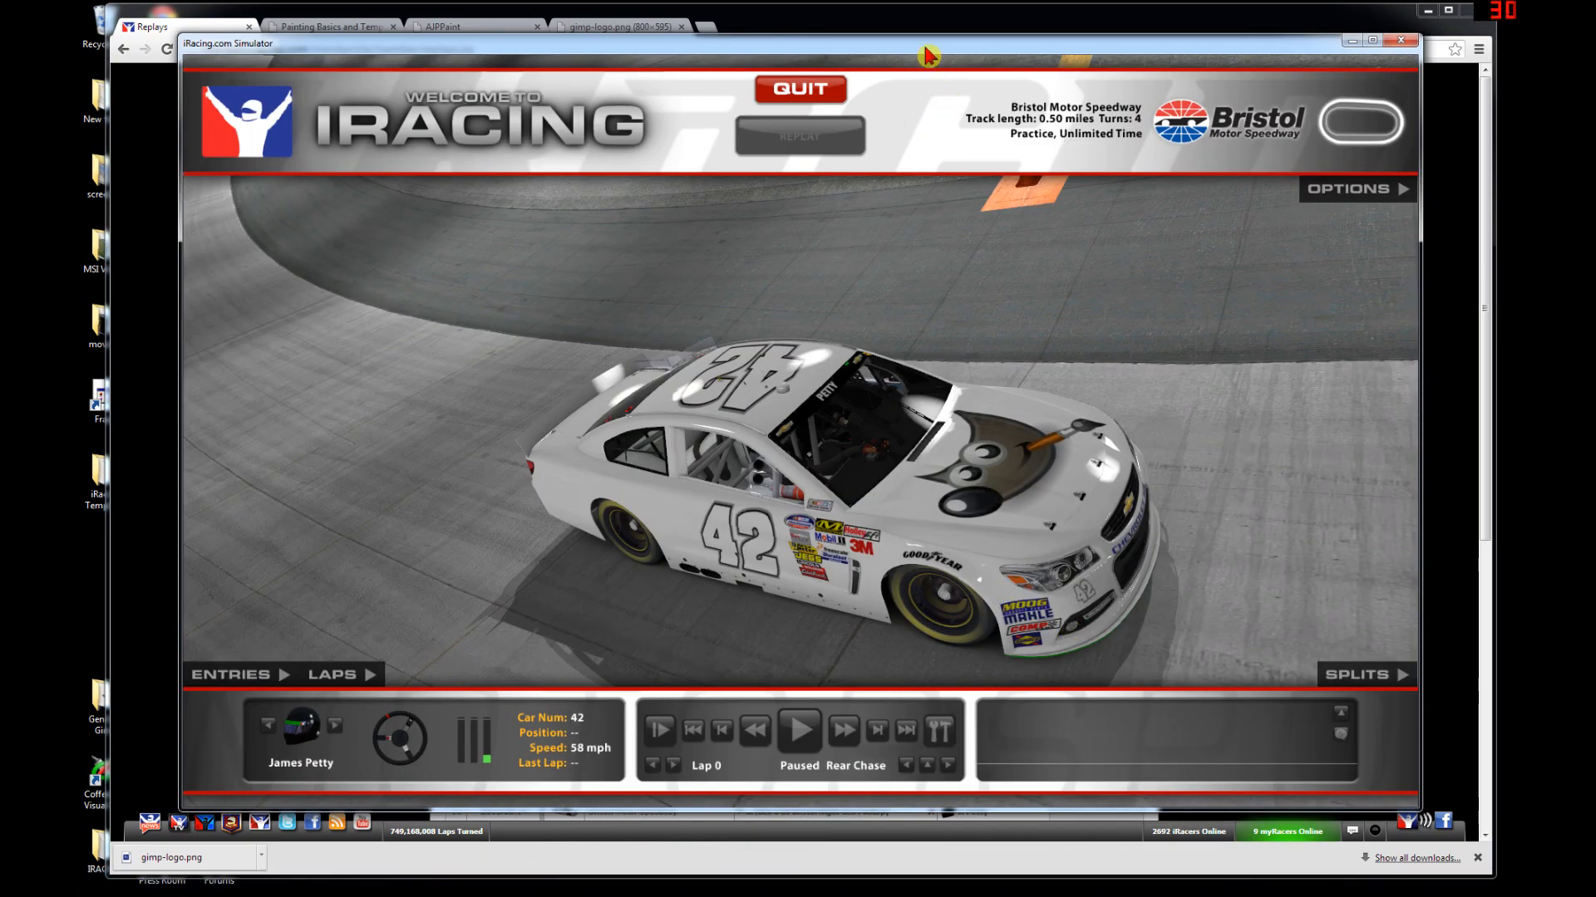
- Show the replay's camera editor, swing the view around the car and set the My side camera's aim type to AtCar
drag(925, 48, 901, 30)
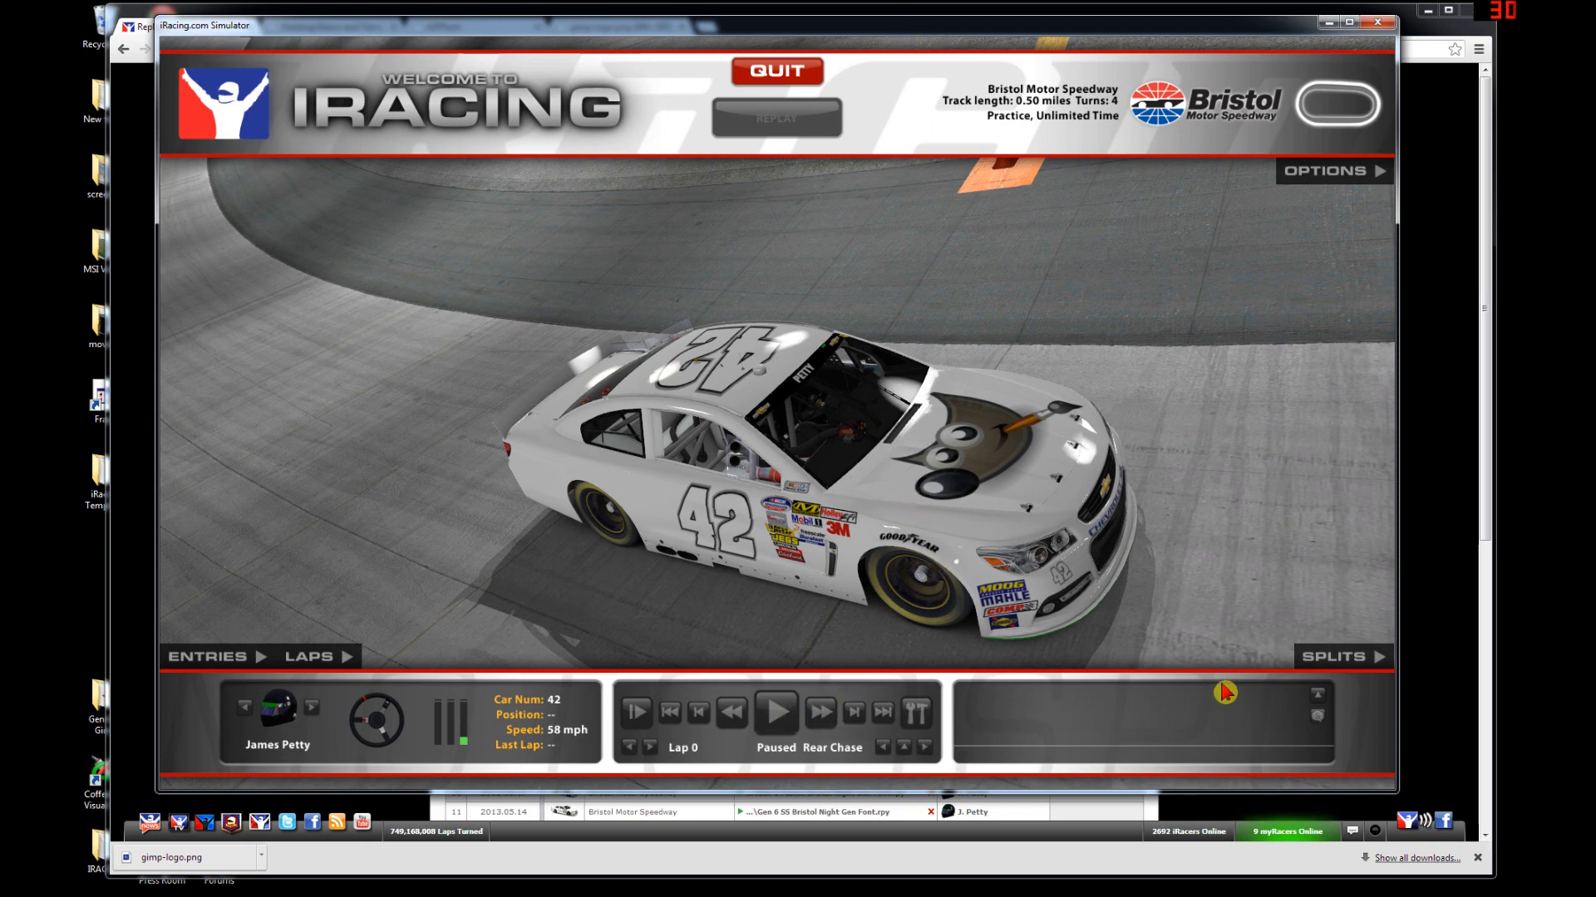
key(ctrl+F12)
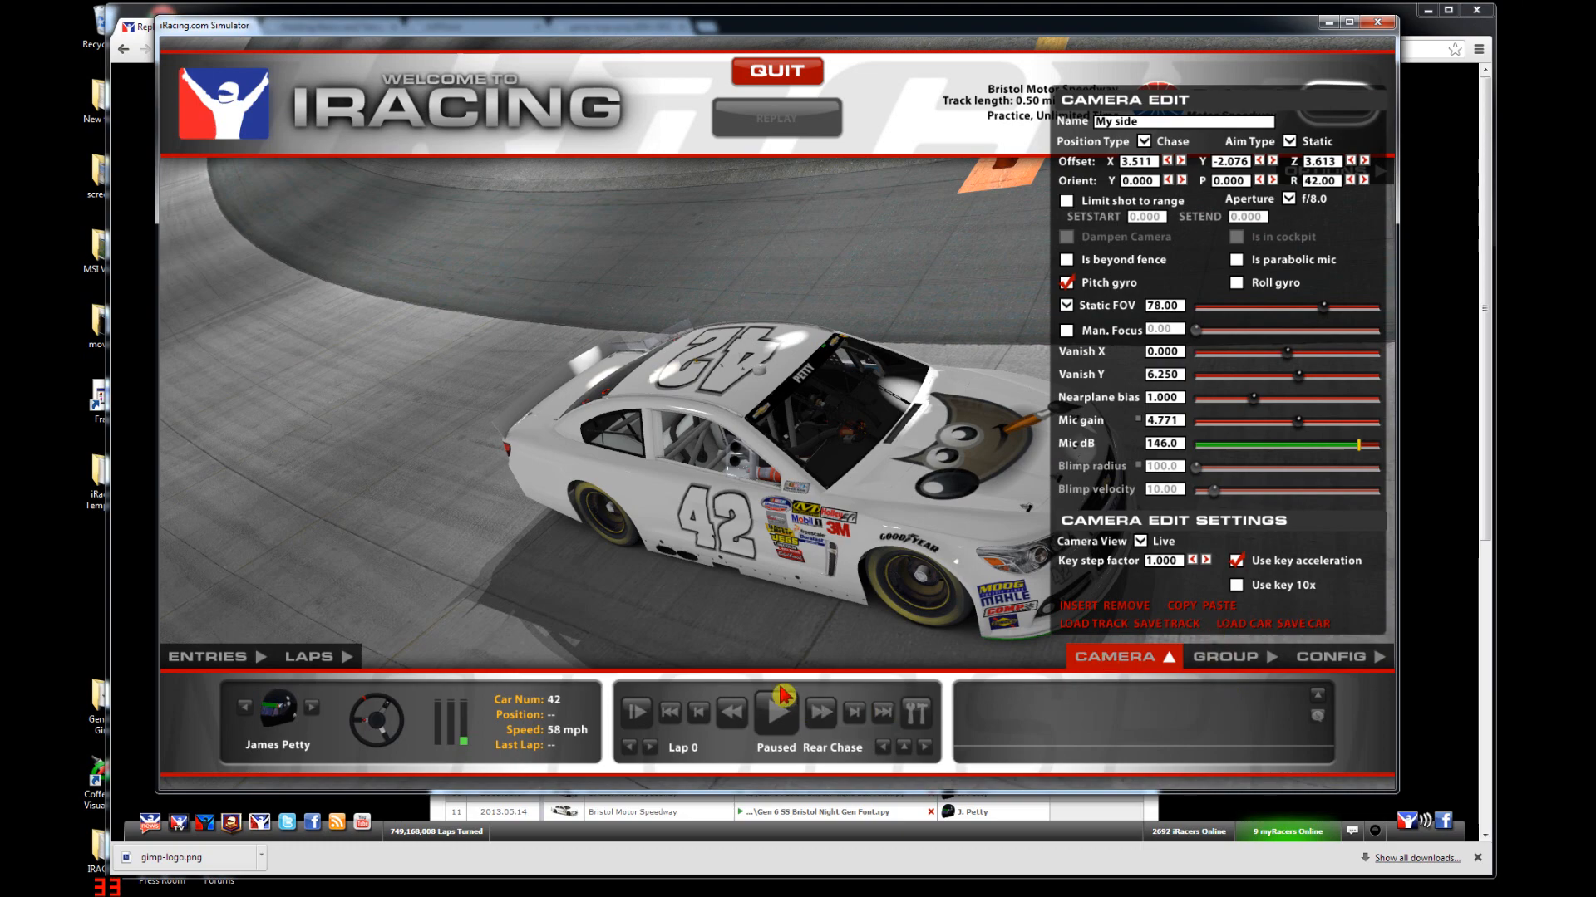
key(d)
key(d)
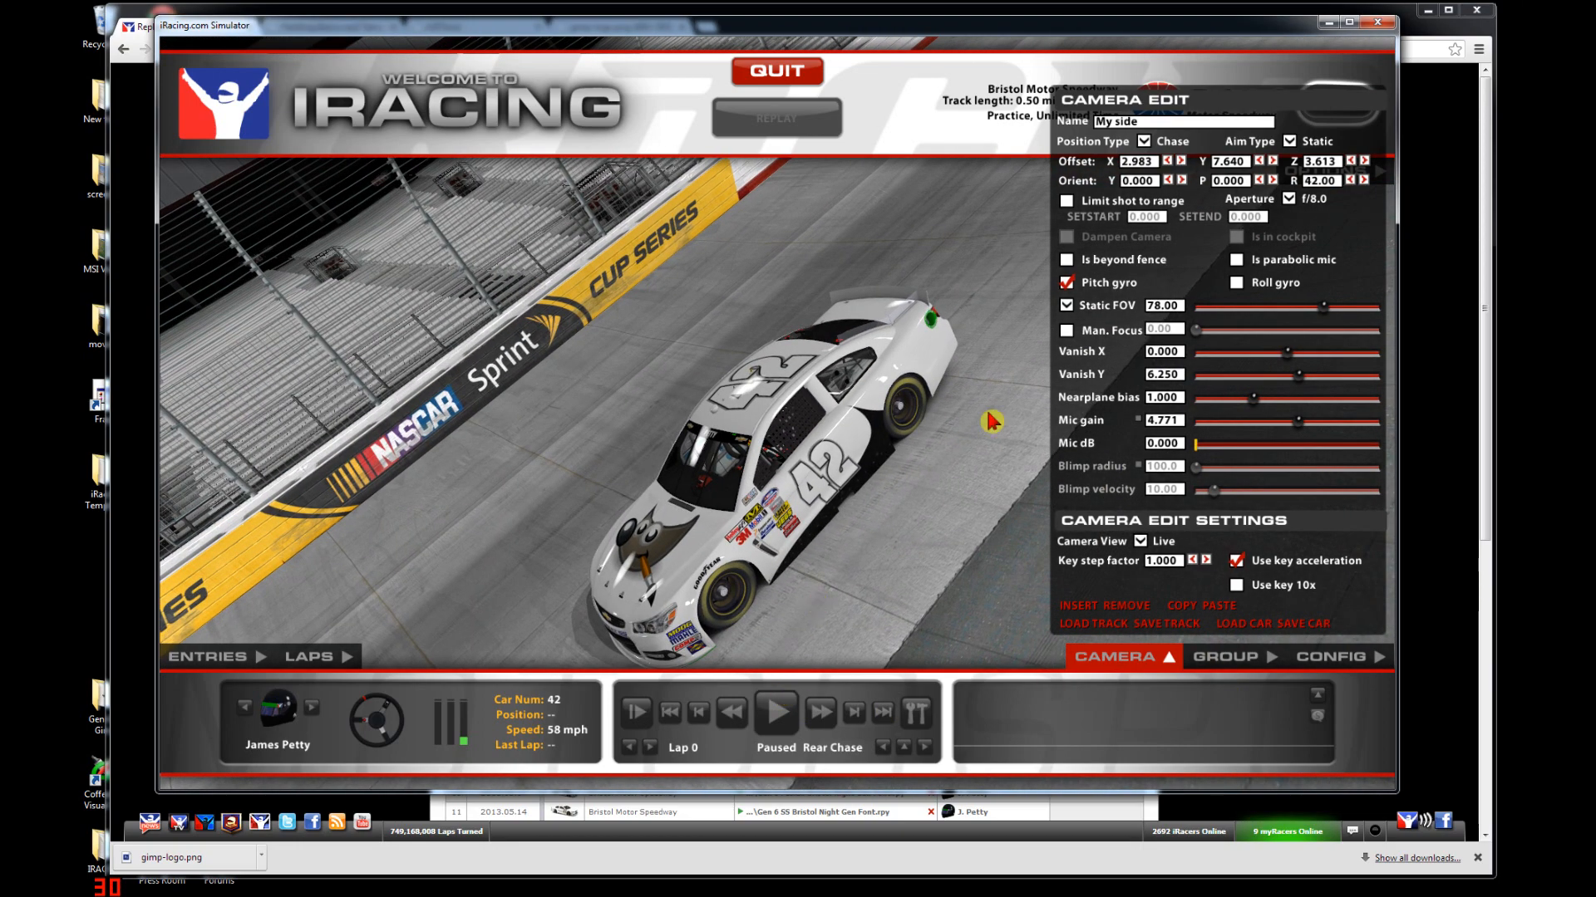
key(d)
click(1316, 142)
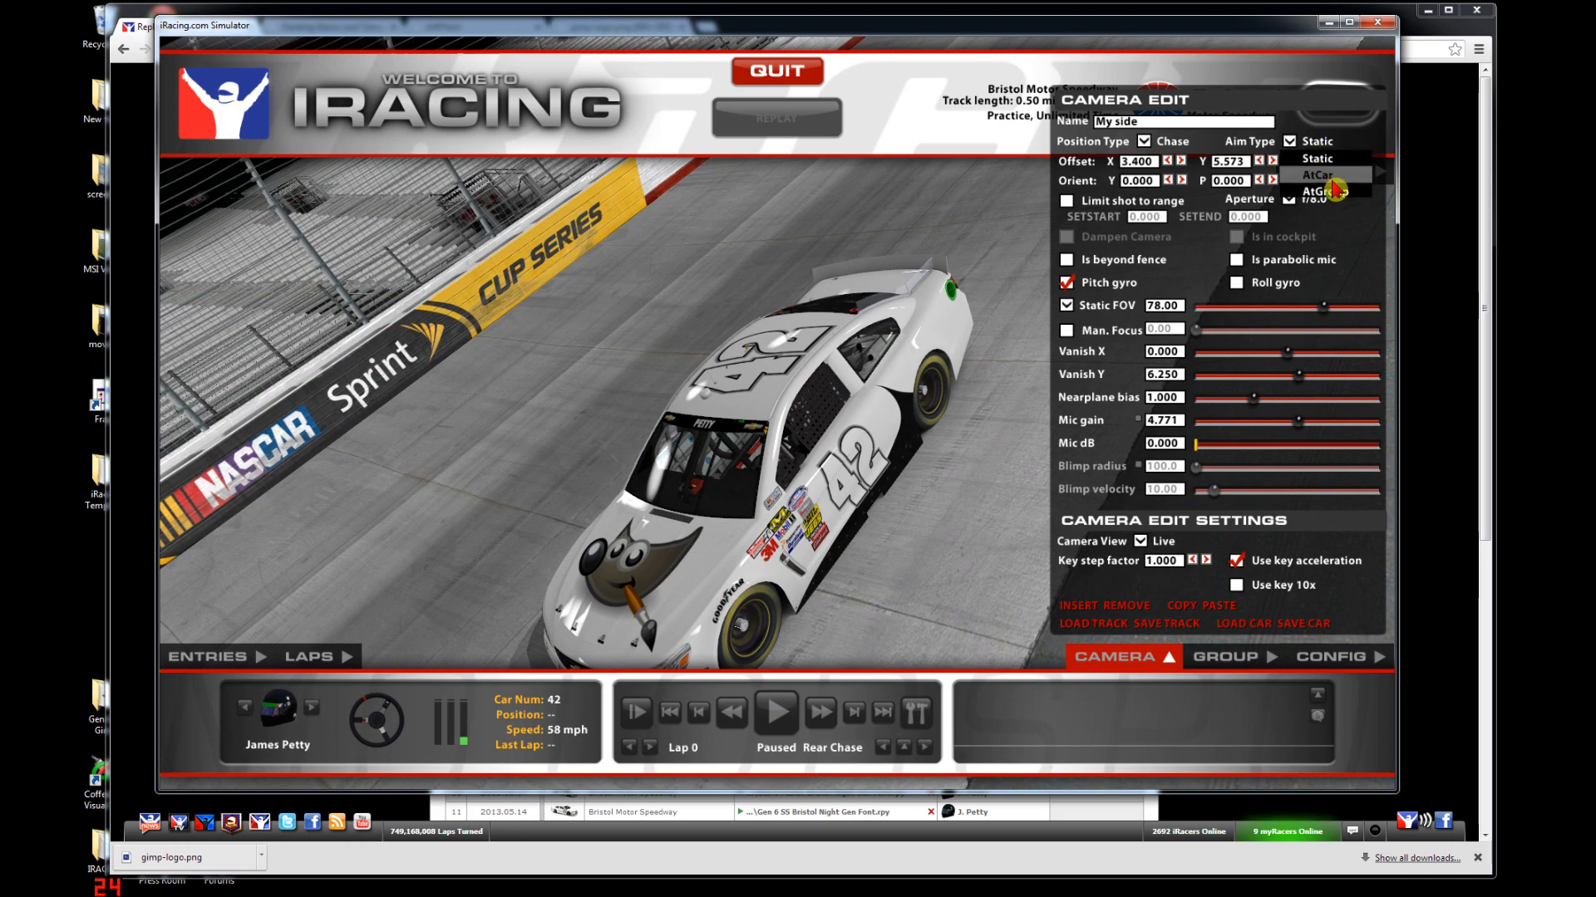
key(d)
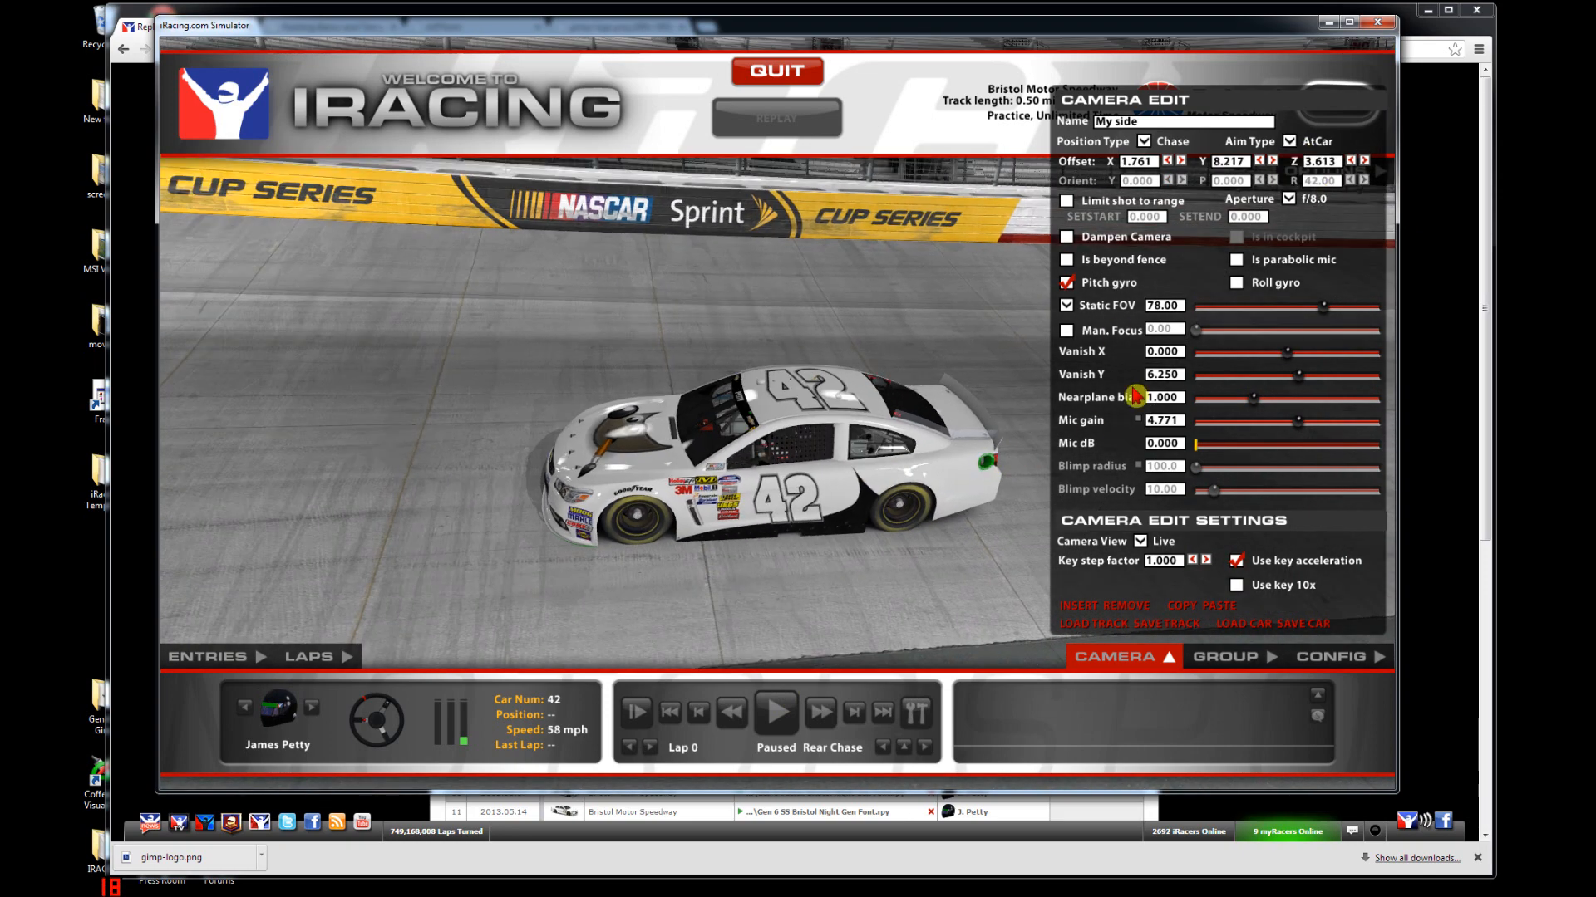
- Lower the camera to a Z offset of 2.396 and move it around to view the car's side and hood
key(w)
key(w)
key(w)
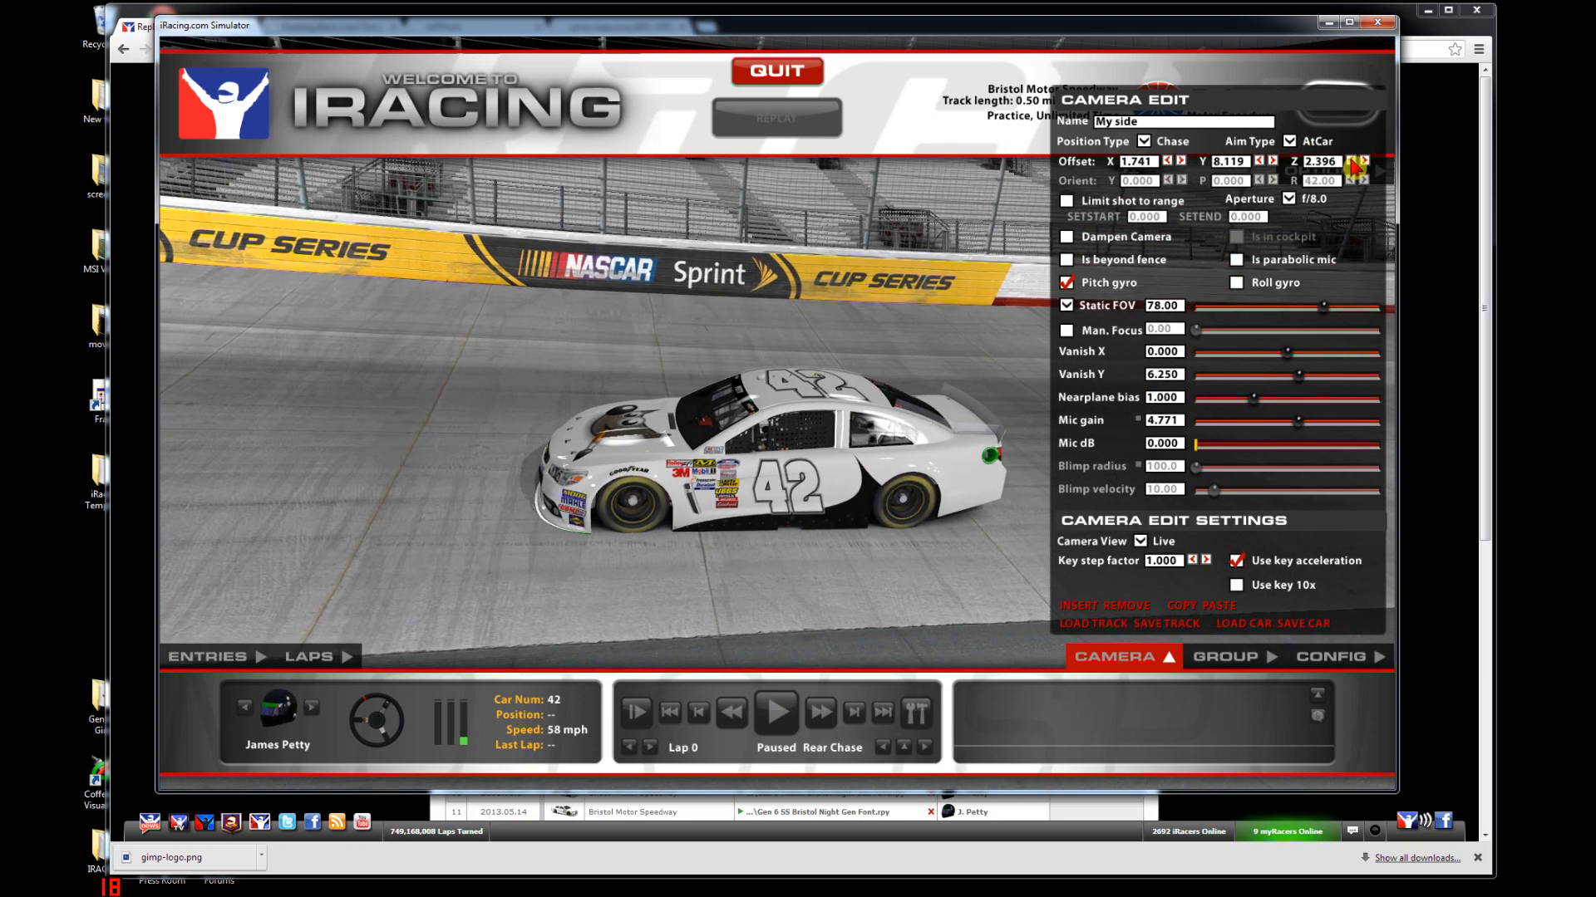
key(a)
key(a)
key(a)
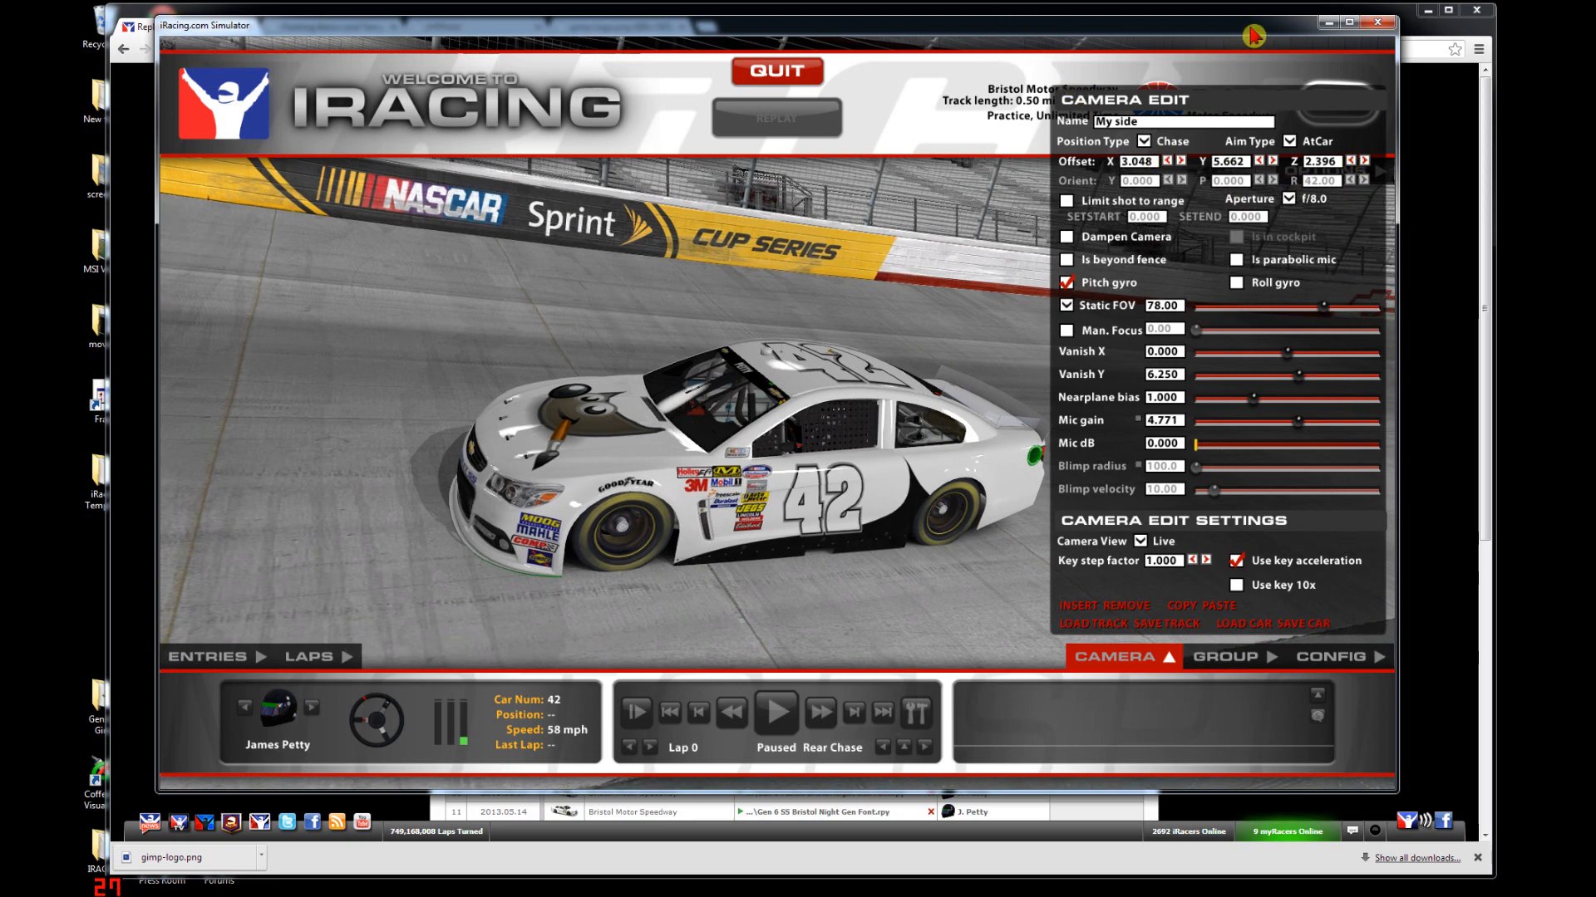
- Minimize the simulator and browser, switch to the car template in GIMP and duplicate the hood logo layer
click(1330, 25)
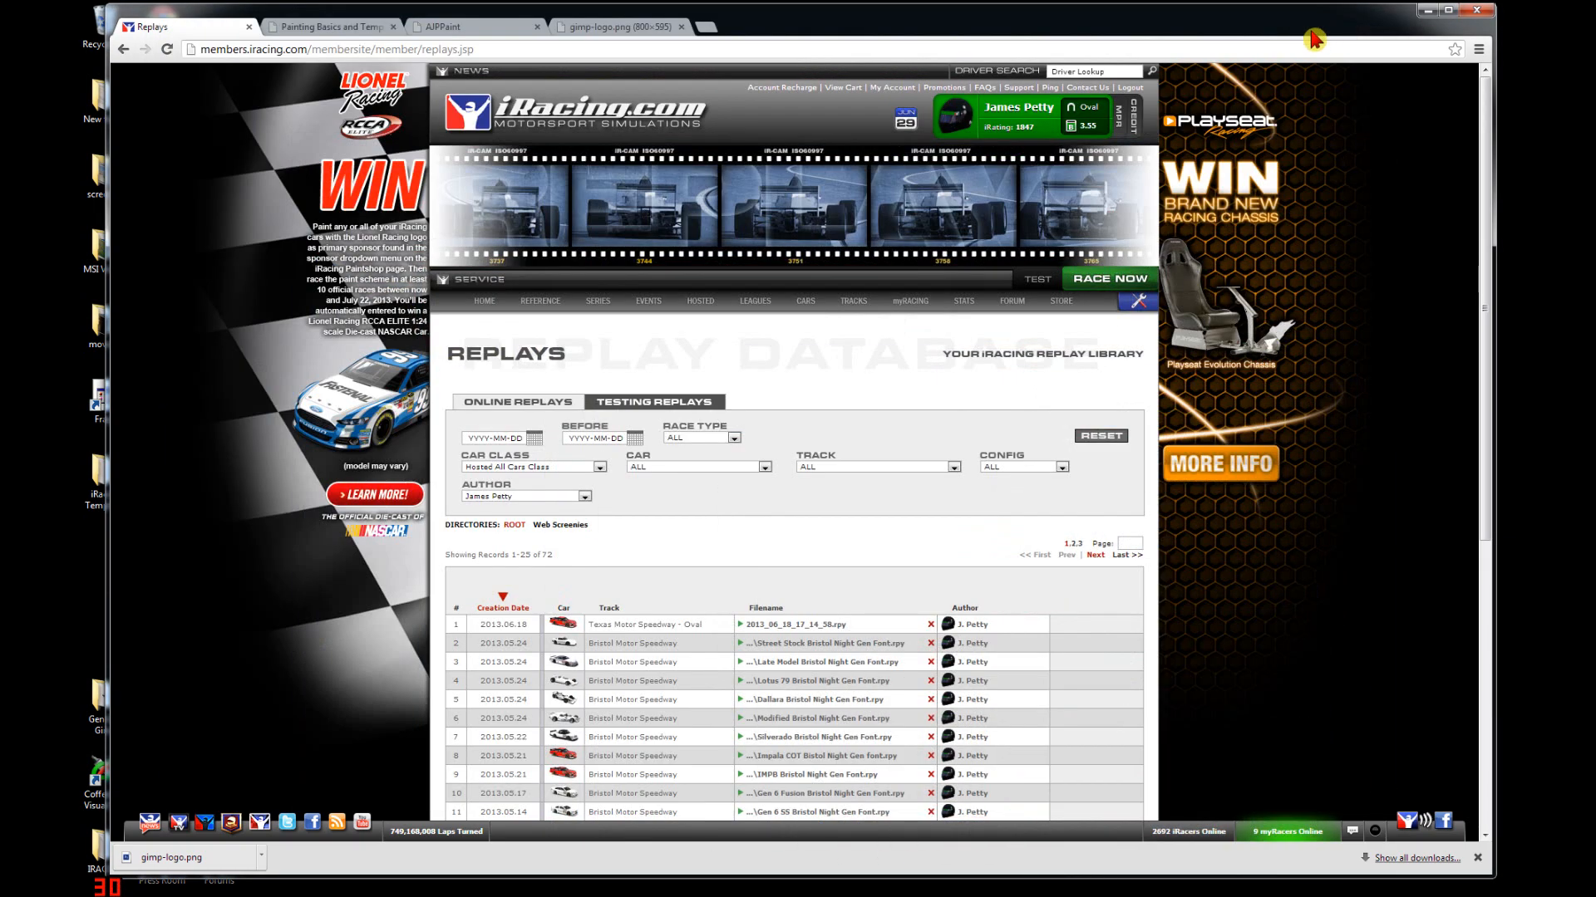
click(1427, 10)
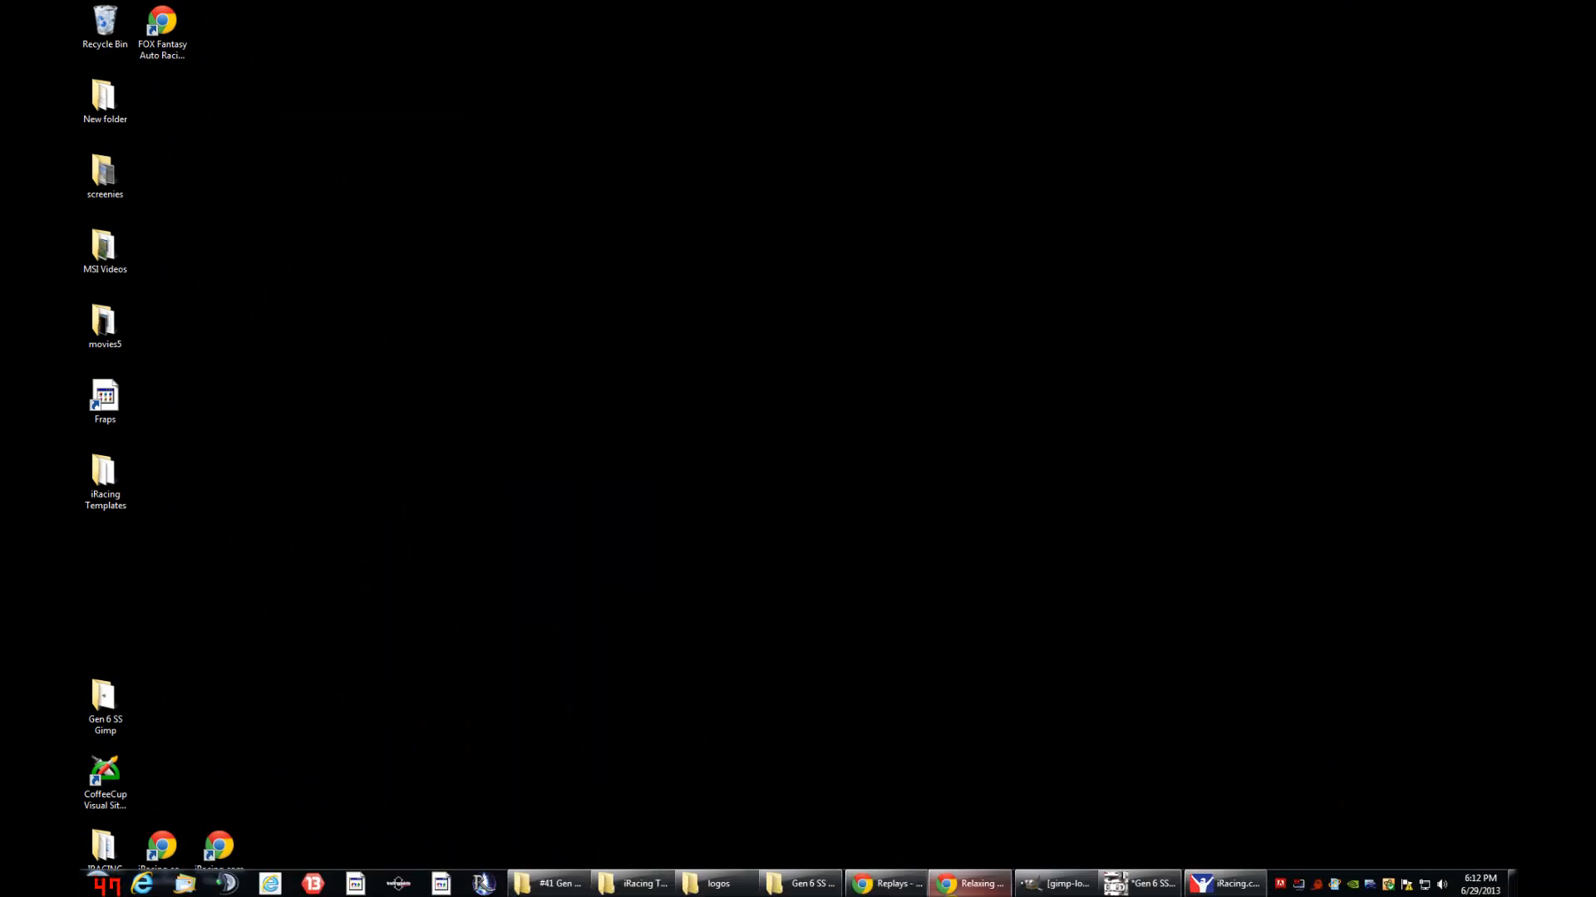
click(1140, 884)
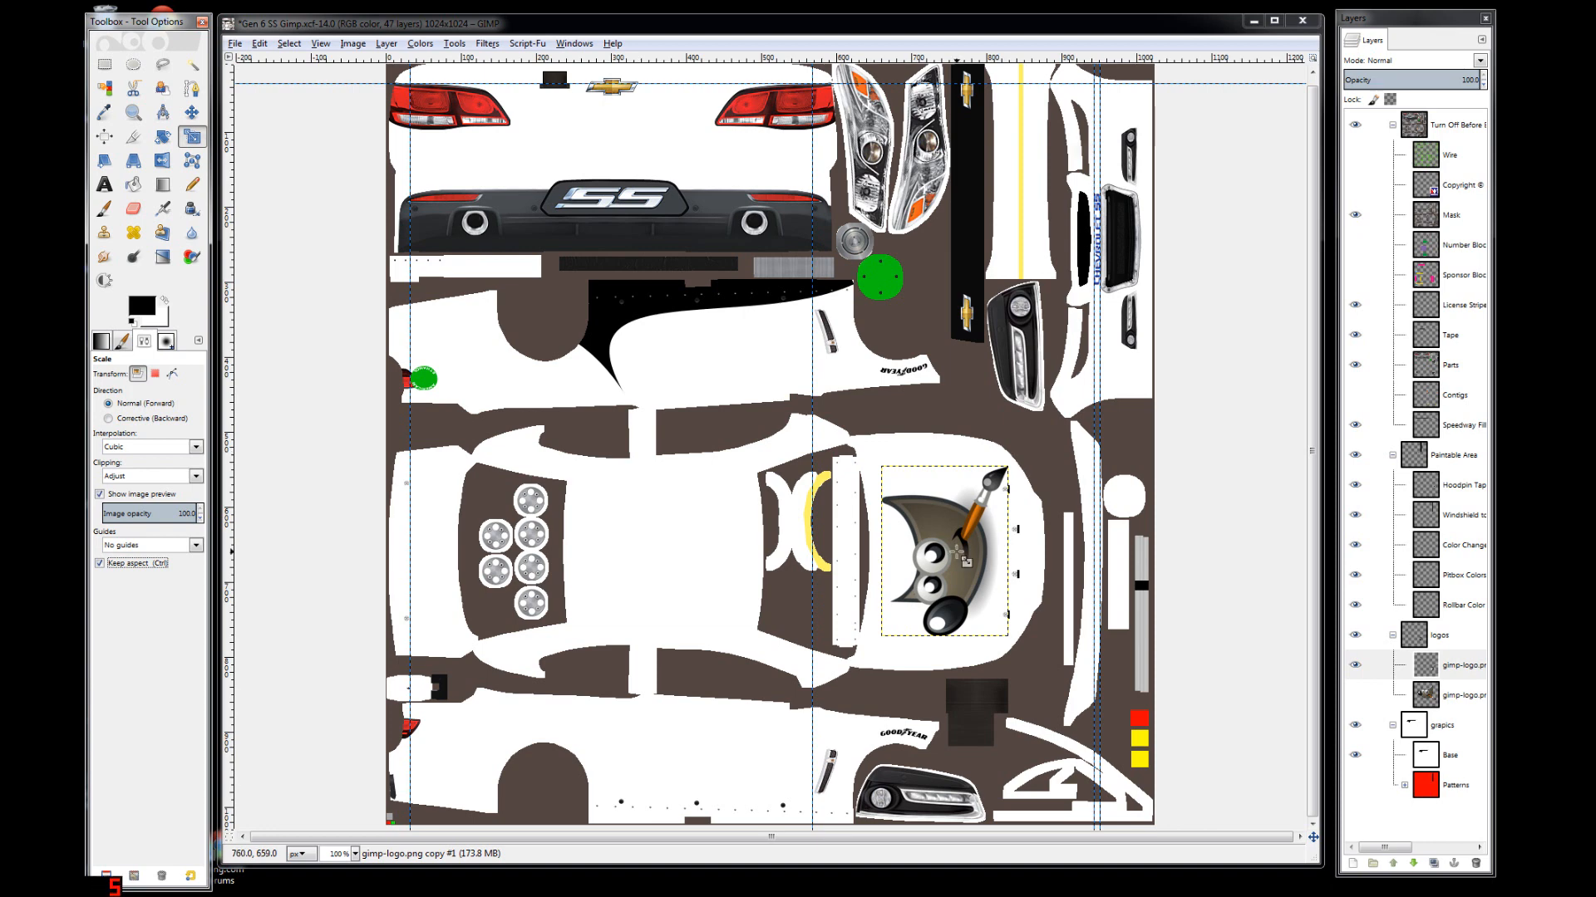
right_click(1469, 670)
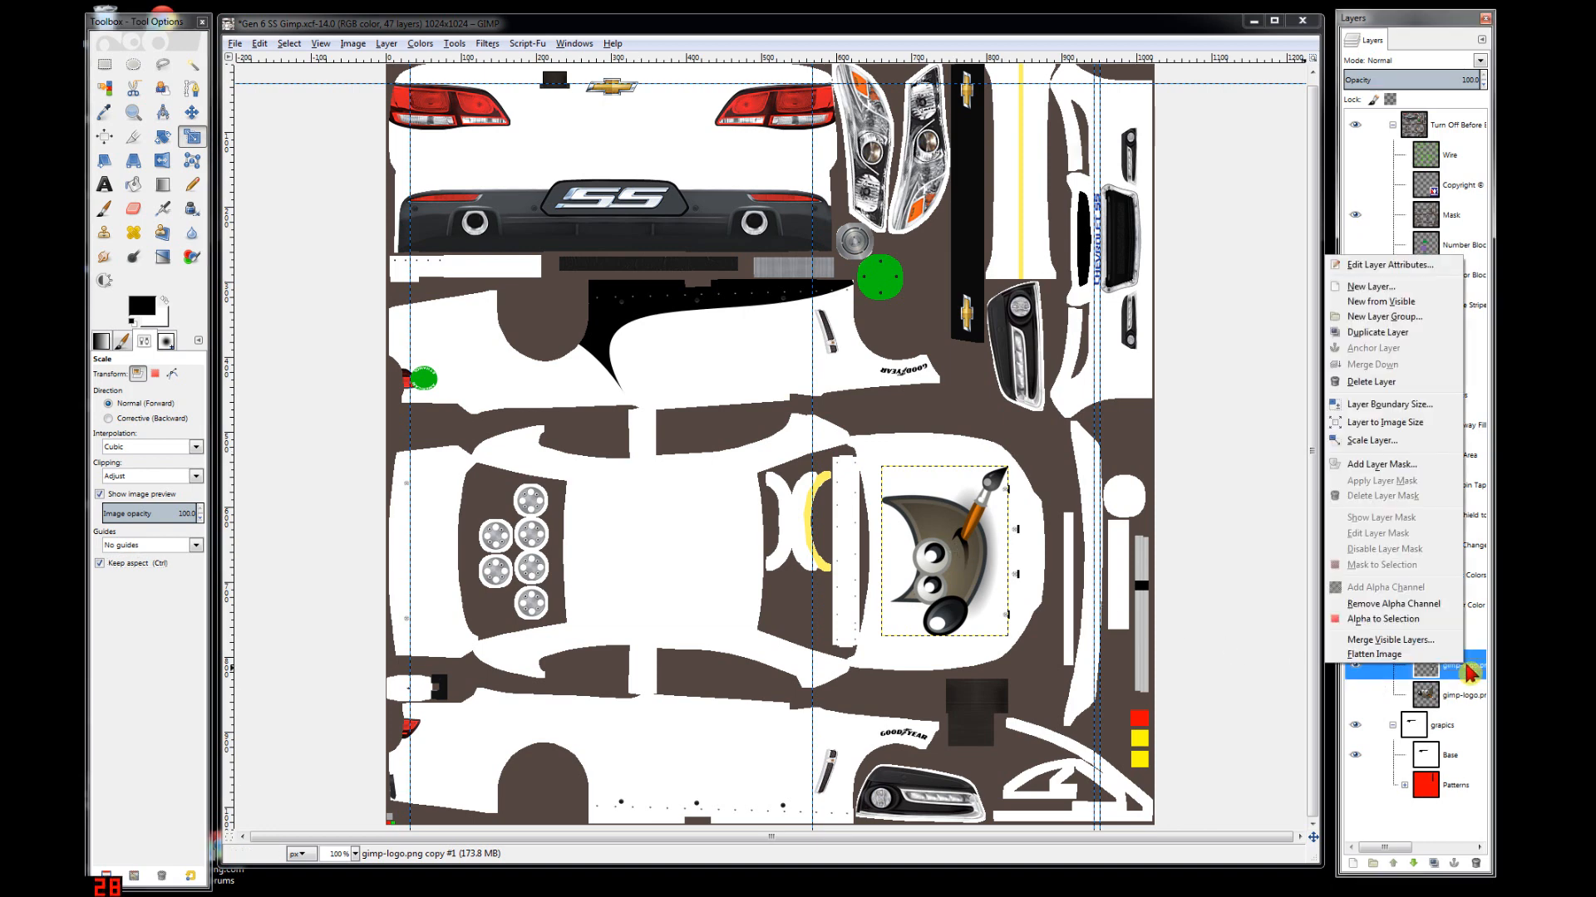
click(1400, 332)
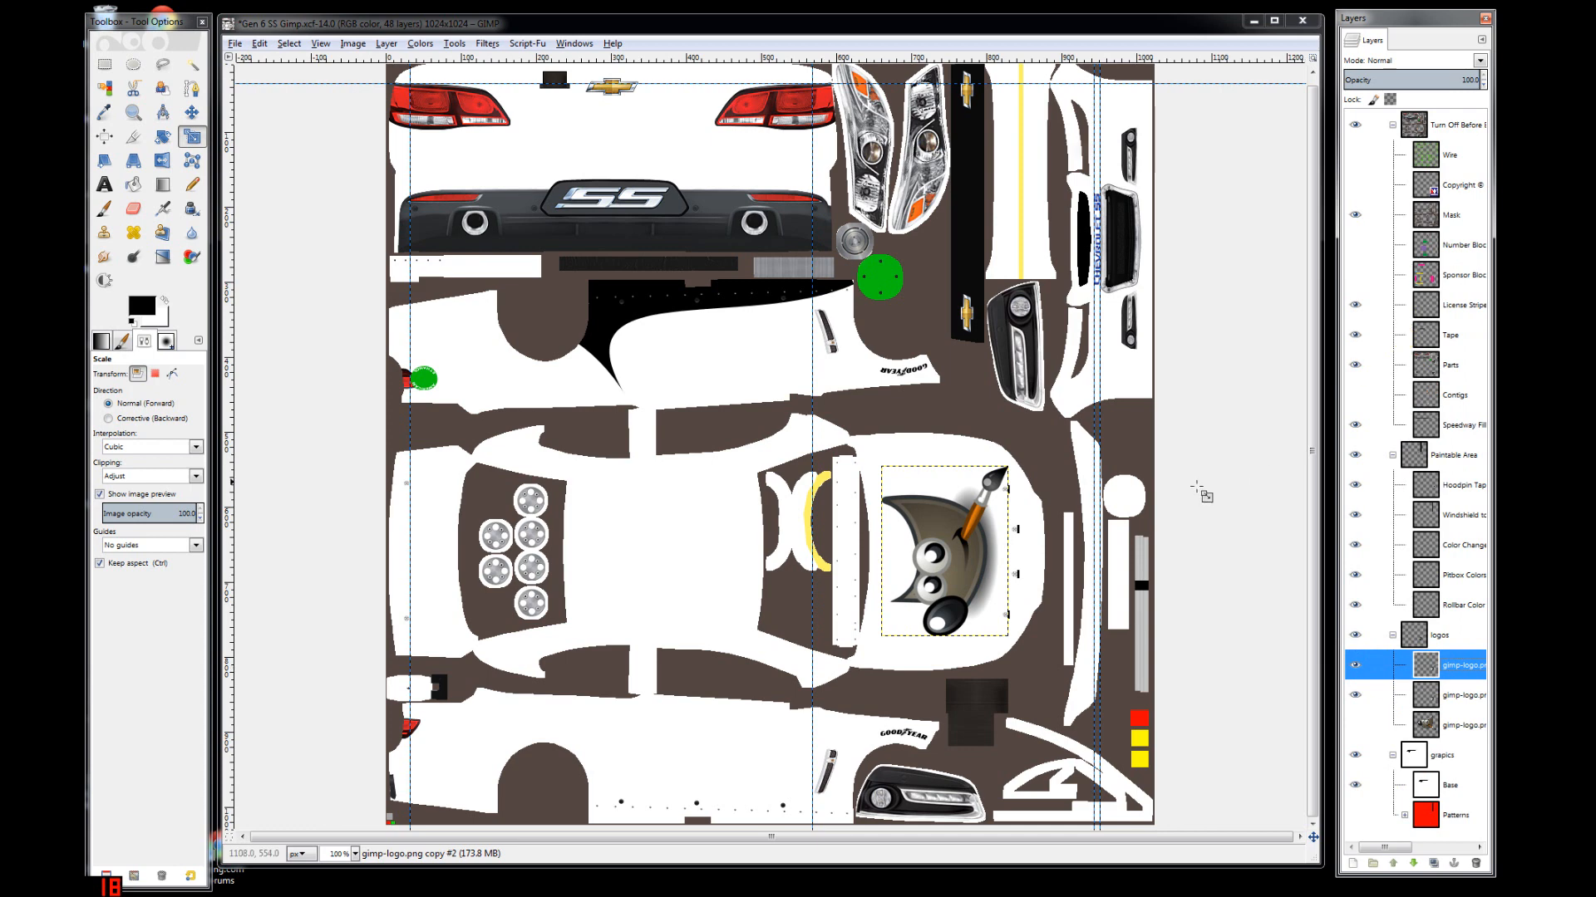
- Rotate the duplicated logo counterclockwise over the hood with the Rotate tool
click(162, 137)
drag(867, 475, 810, 606)
click(1174, 752)
- Move the rotated logo copy onto the rear quarter panel of the upper side panel and reduce its layer opacity to 30.8
click(191, 112)
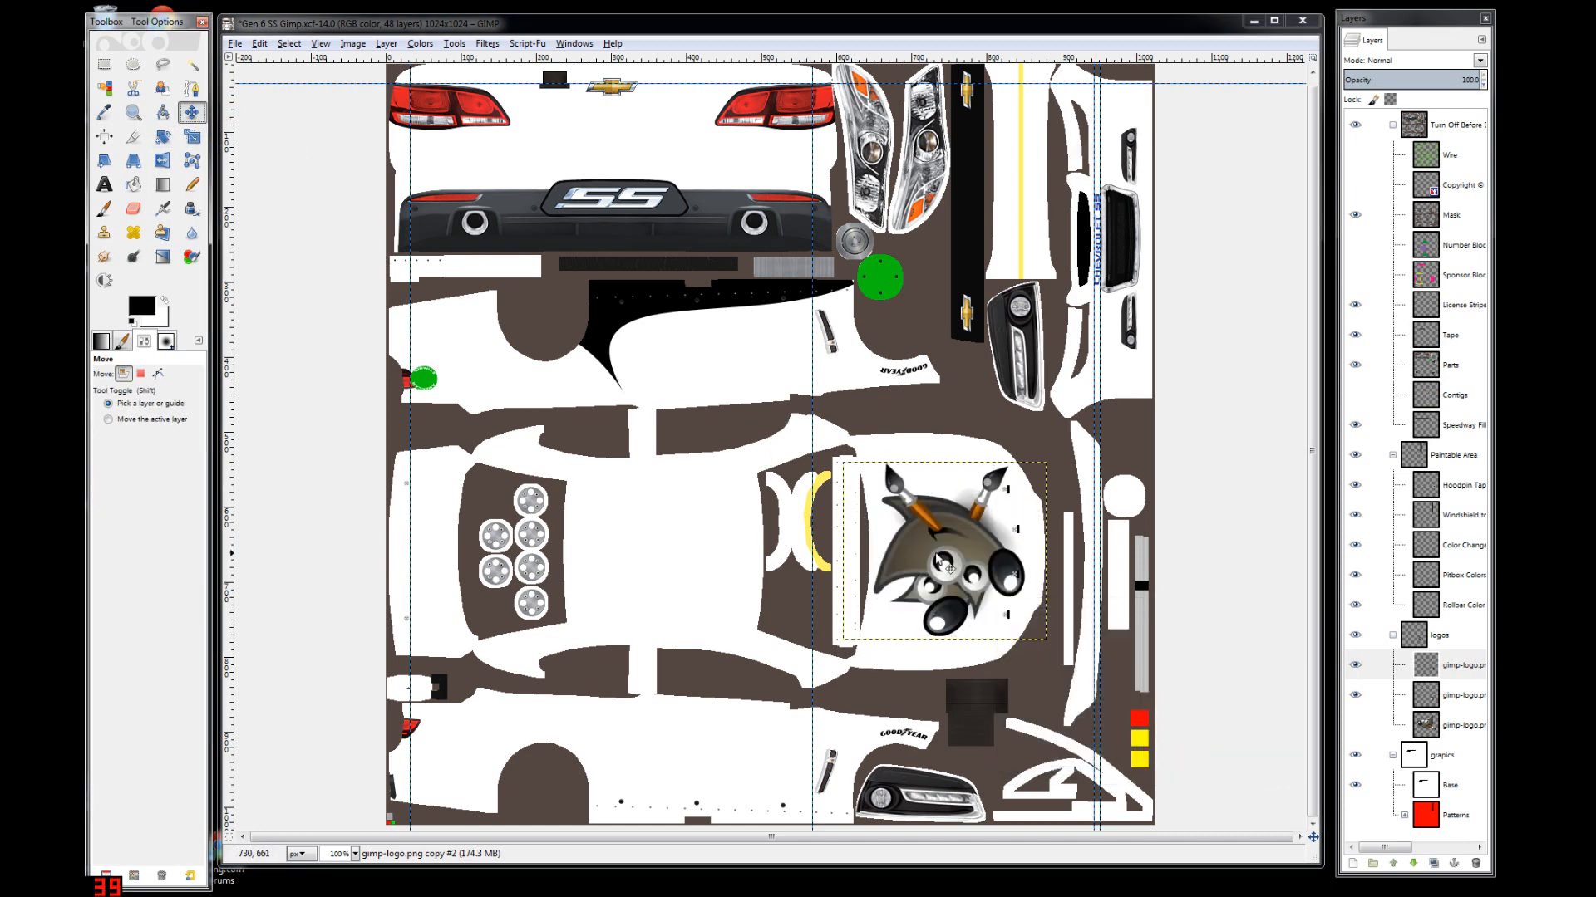
click(1456, 699)
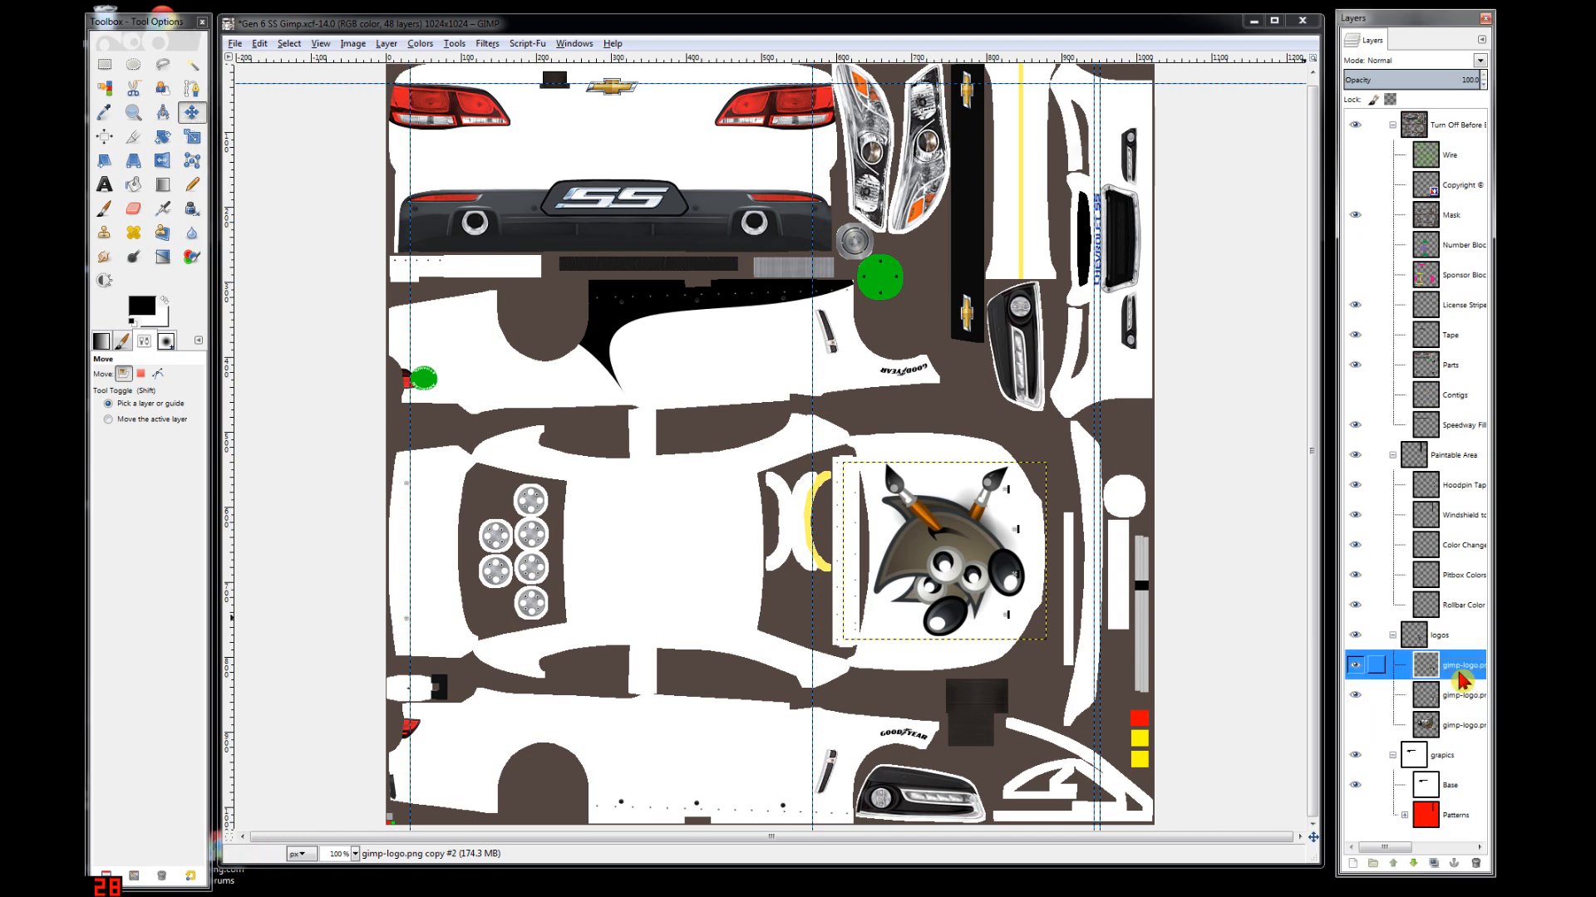
click(1465, 703)
click(1456, 670)
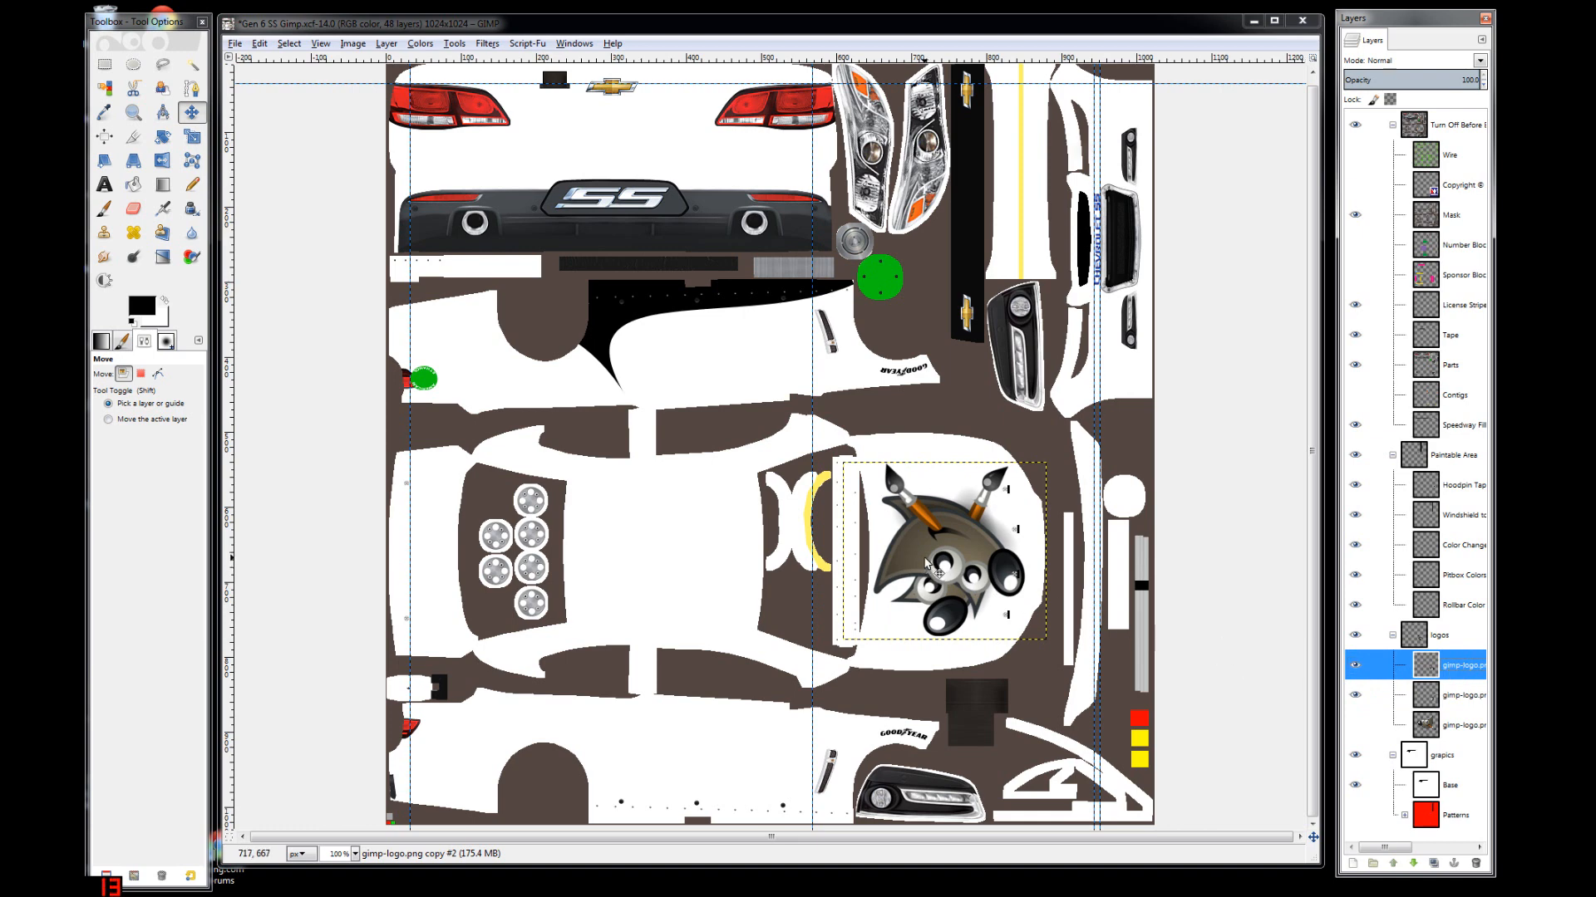
key(Right)
scroll(1364, 666, left, 3)
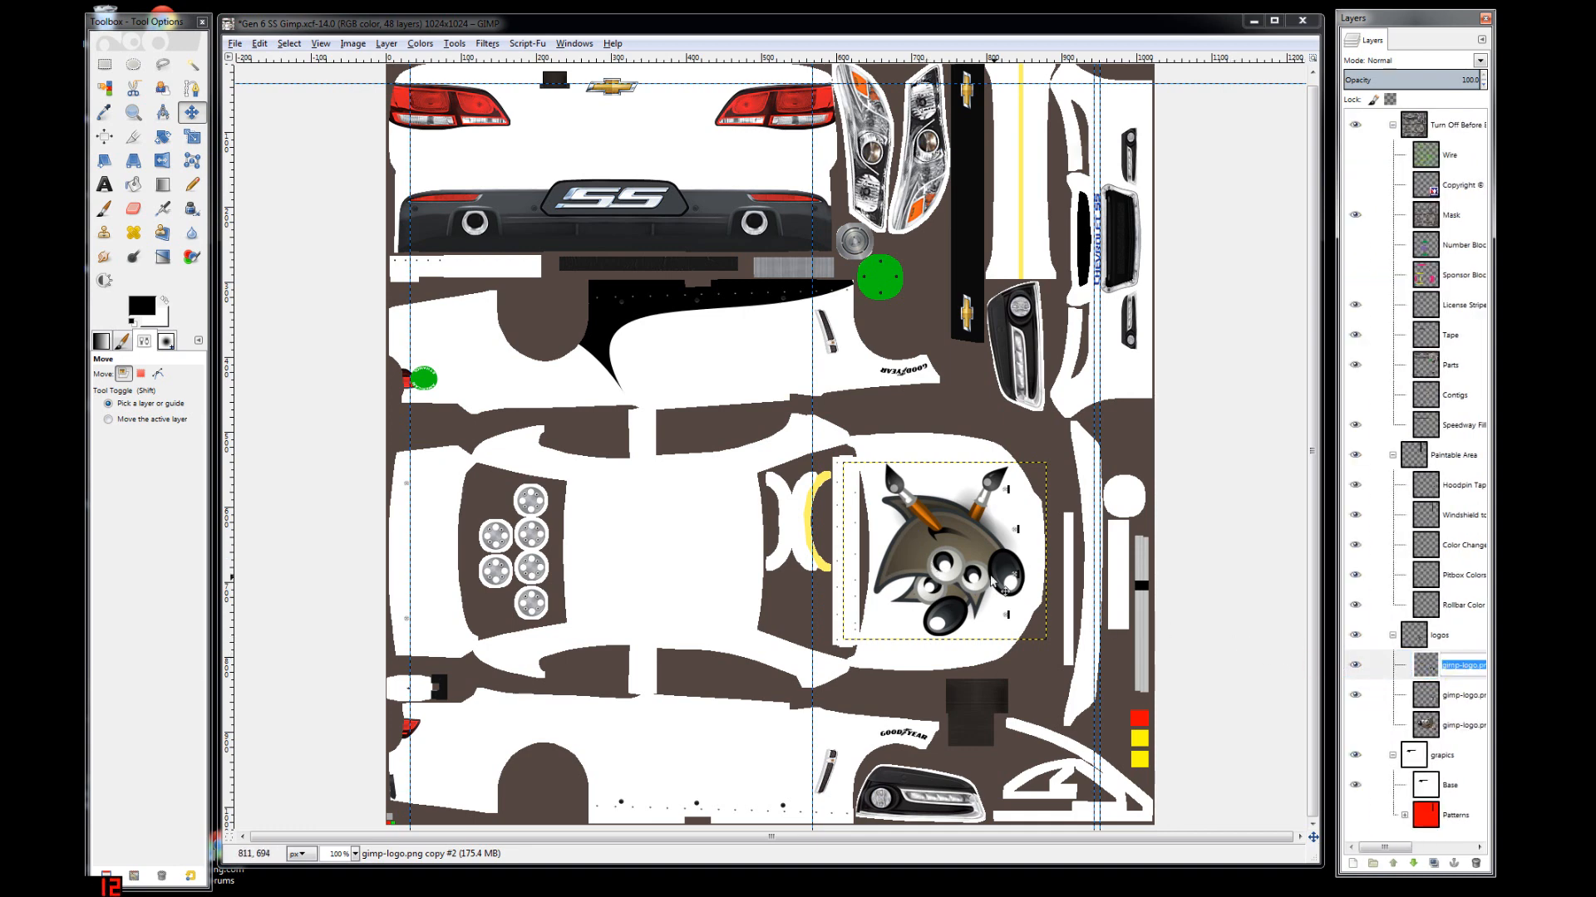
click(1006, 587)
key(Right)
key(Right)
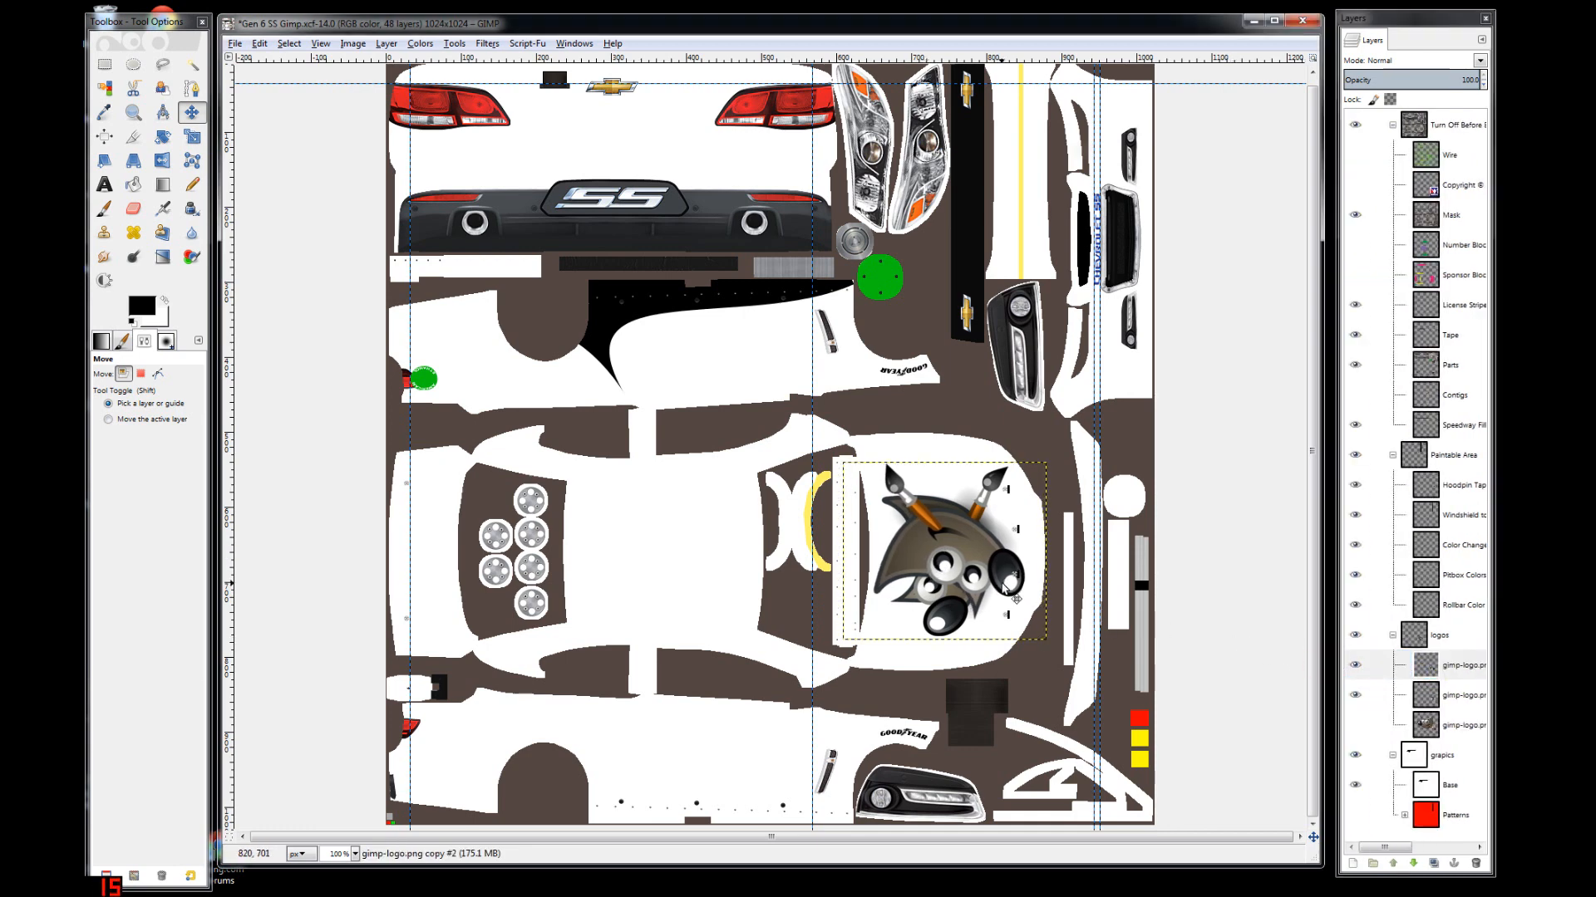
mouse_move(955, 567)
mouse_down()
mouse_move(897, 515)
mouse_move(487, 375)
mouse_up()
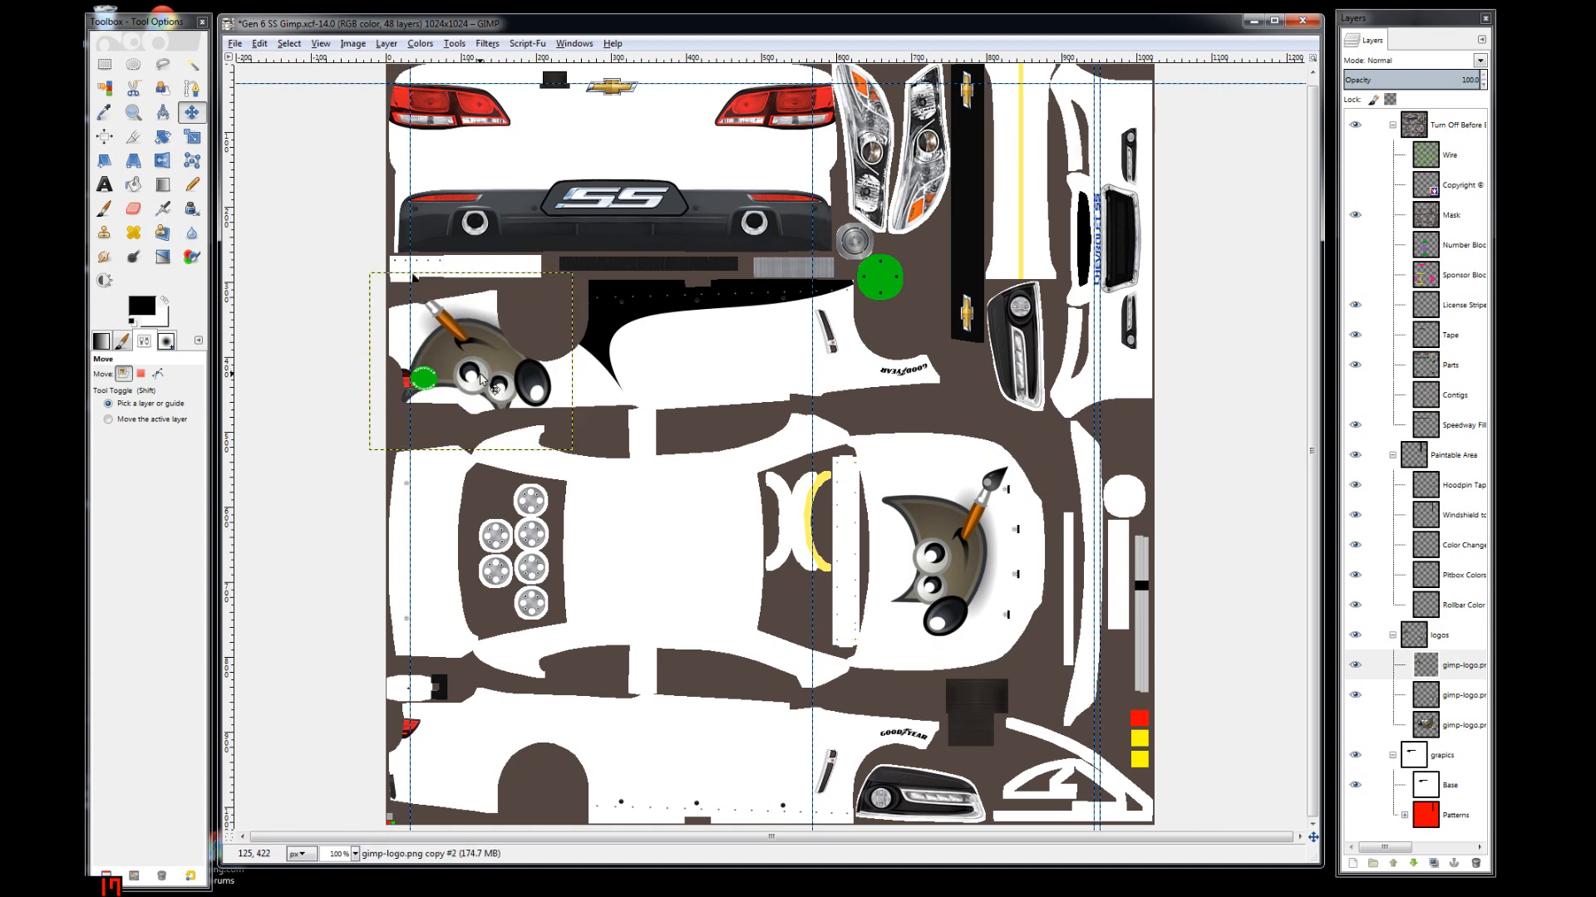
click(1387, 79)
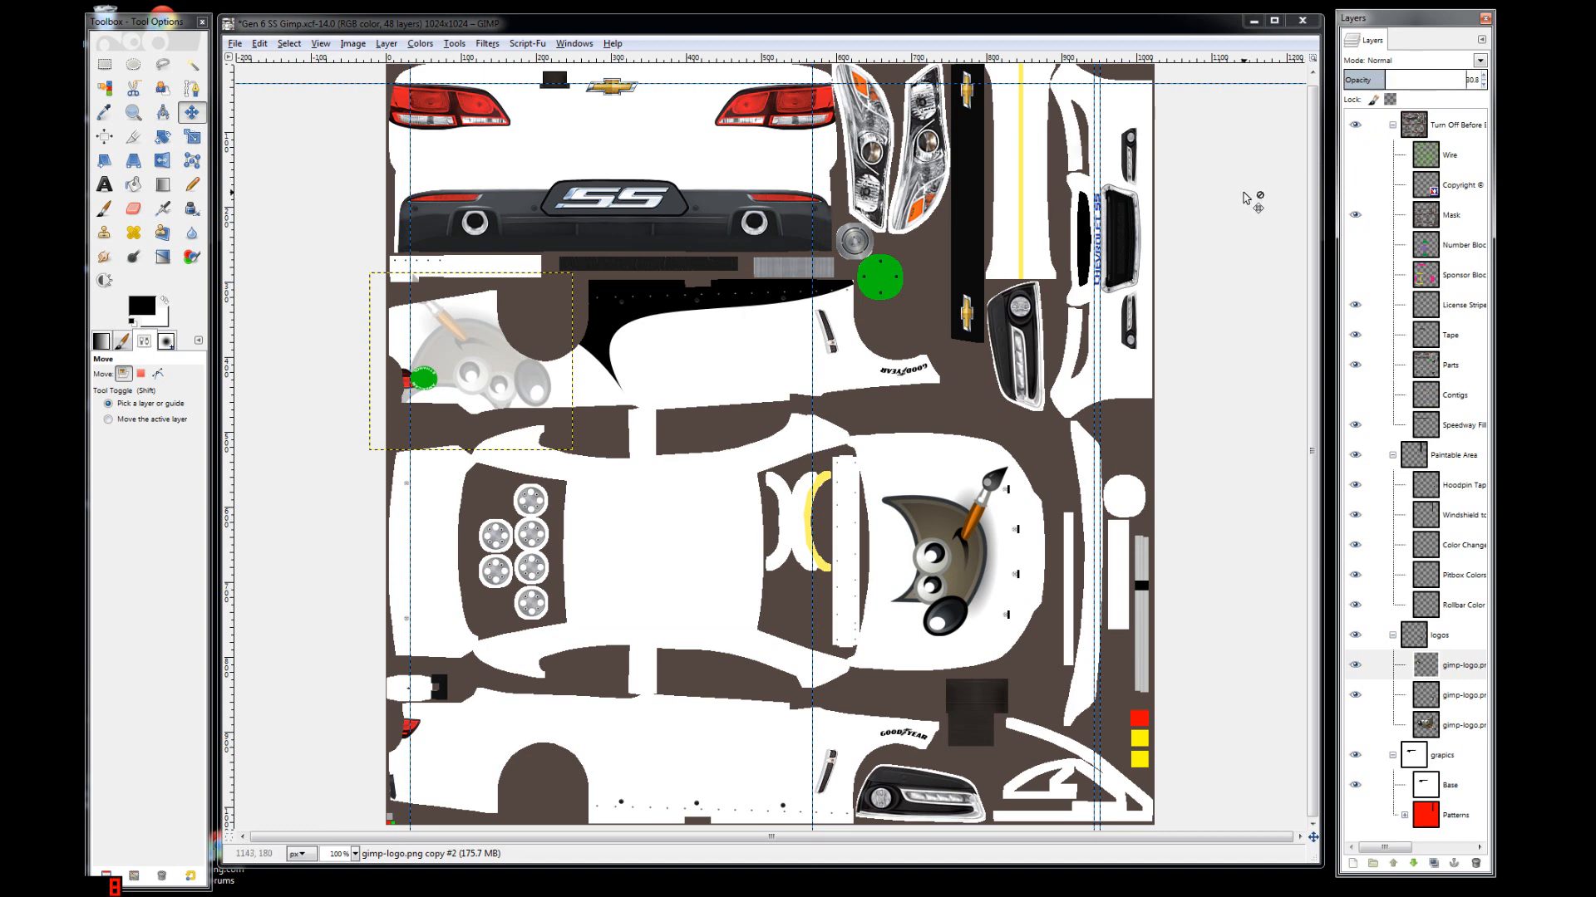
click(789, 35)
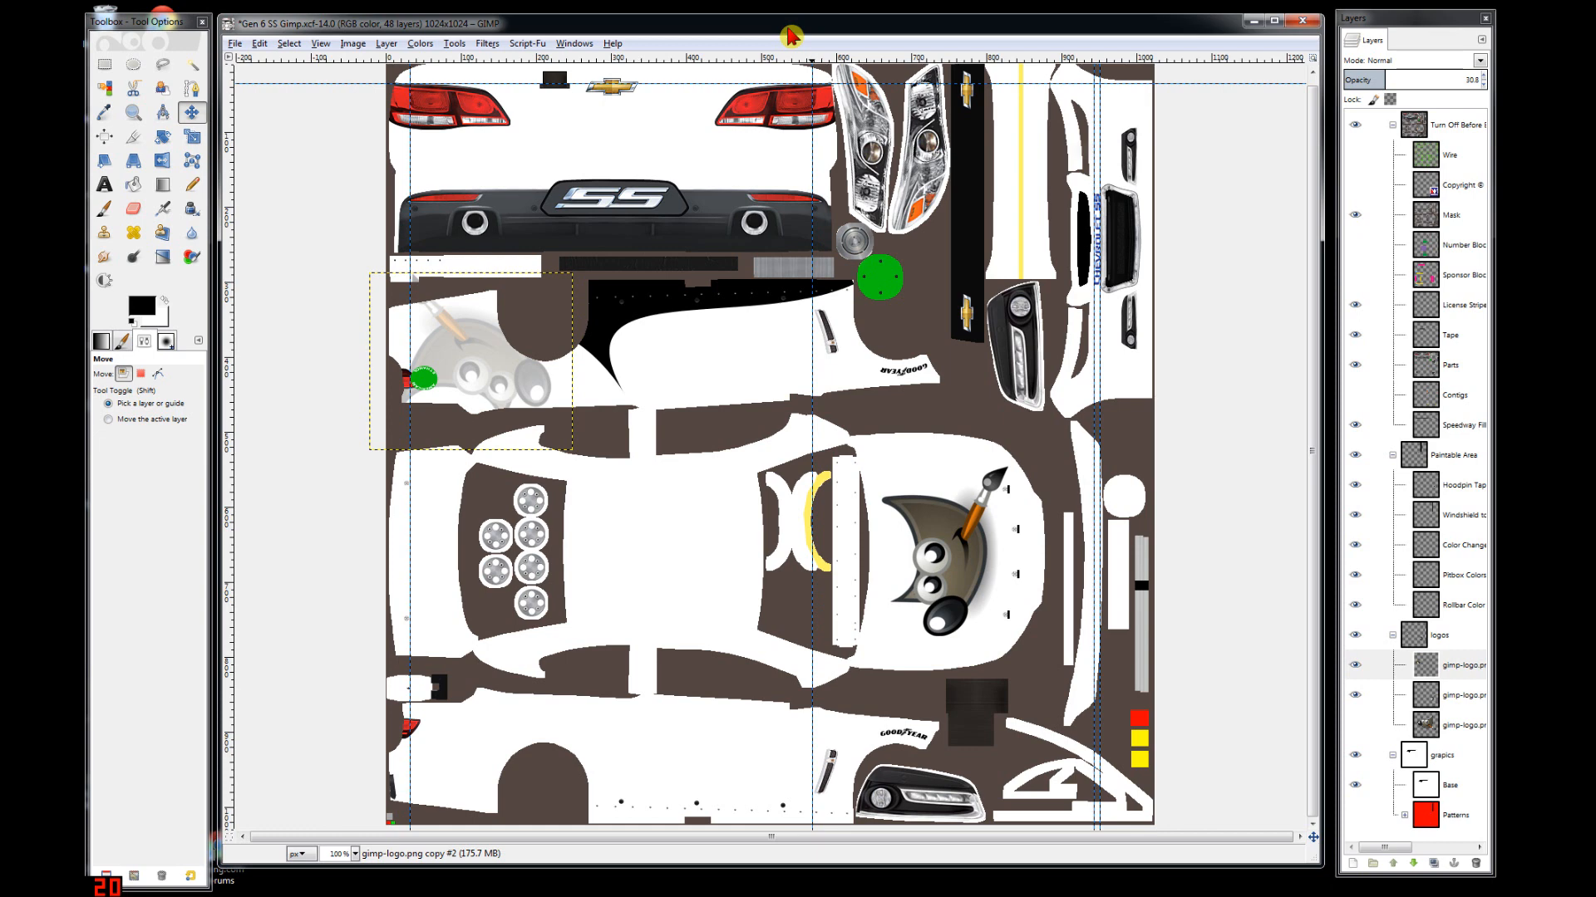
- Export the car template over its existing TGA file in the stockcars chevyss paint folder
click(235, 43)
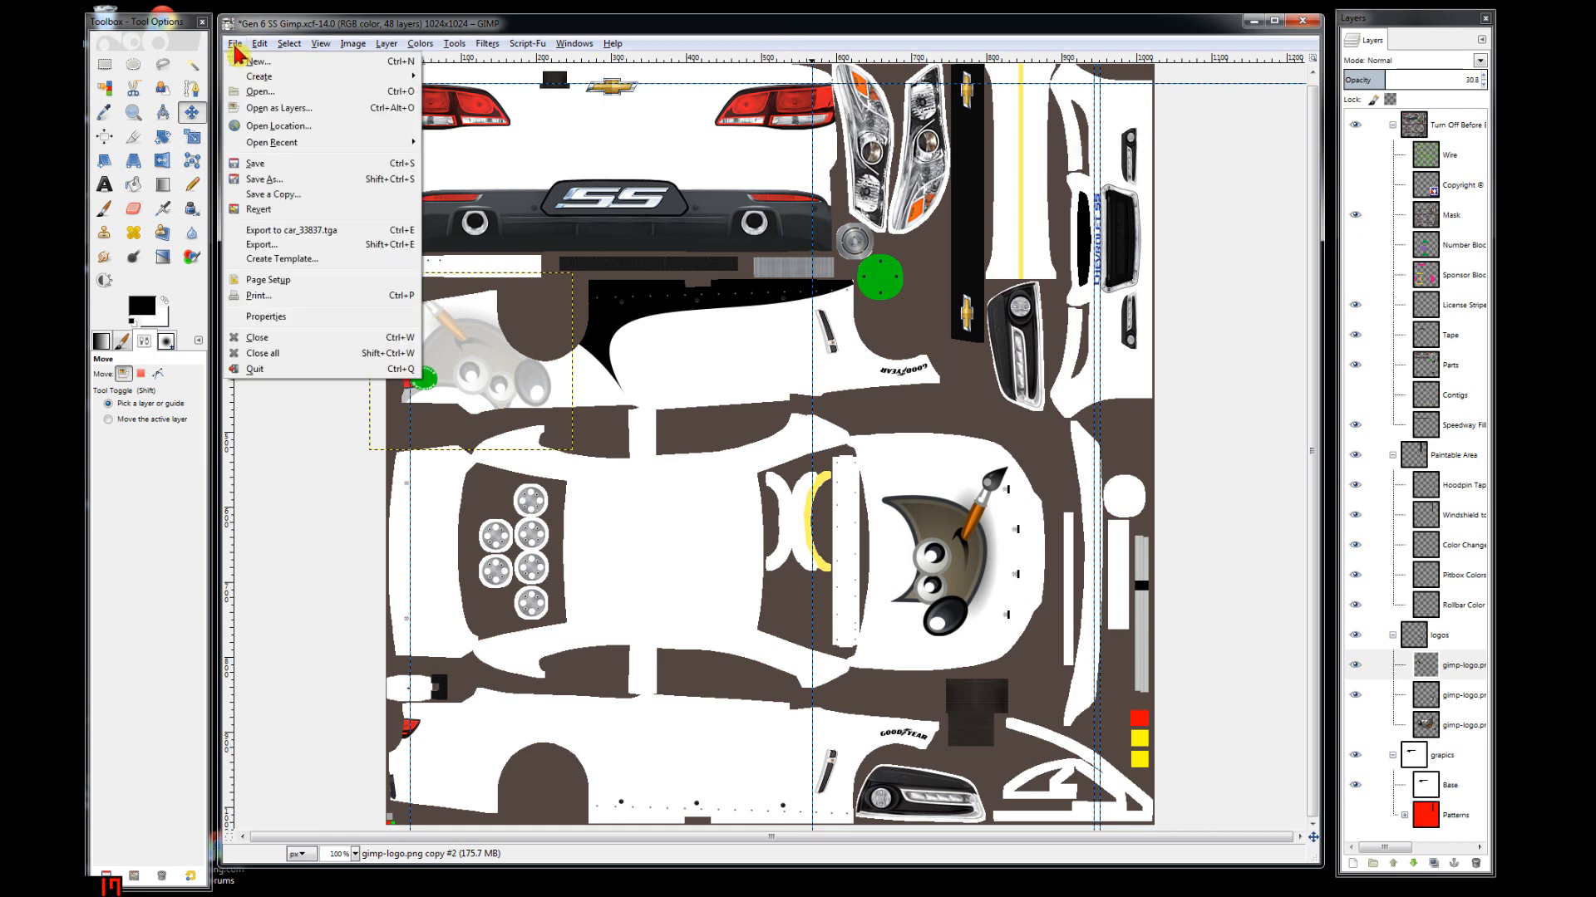
click(520, 37)
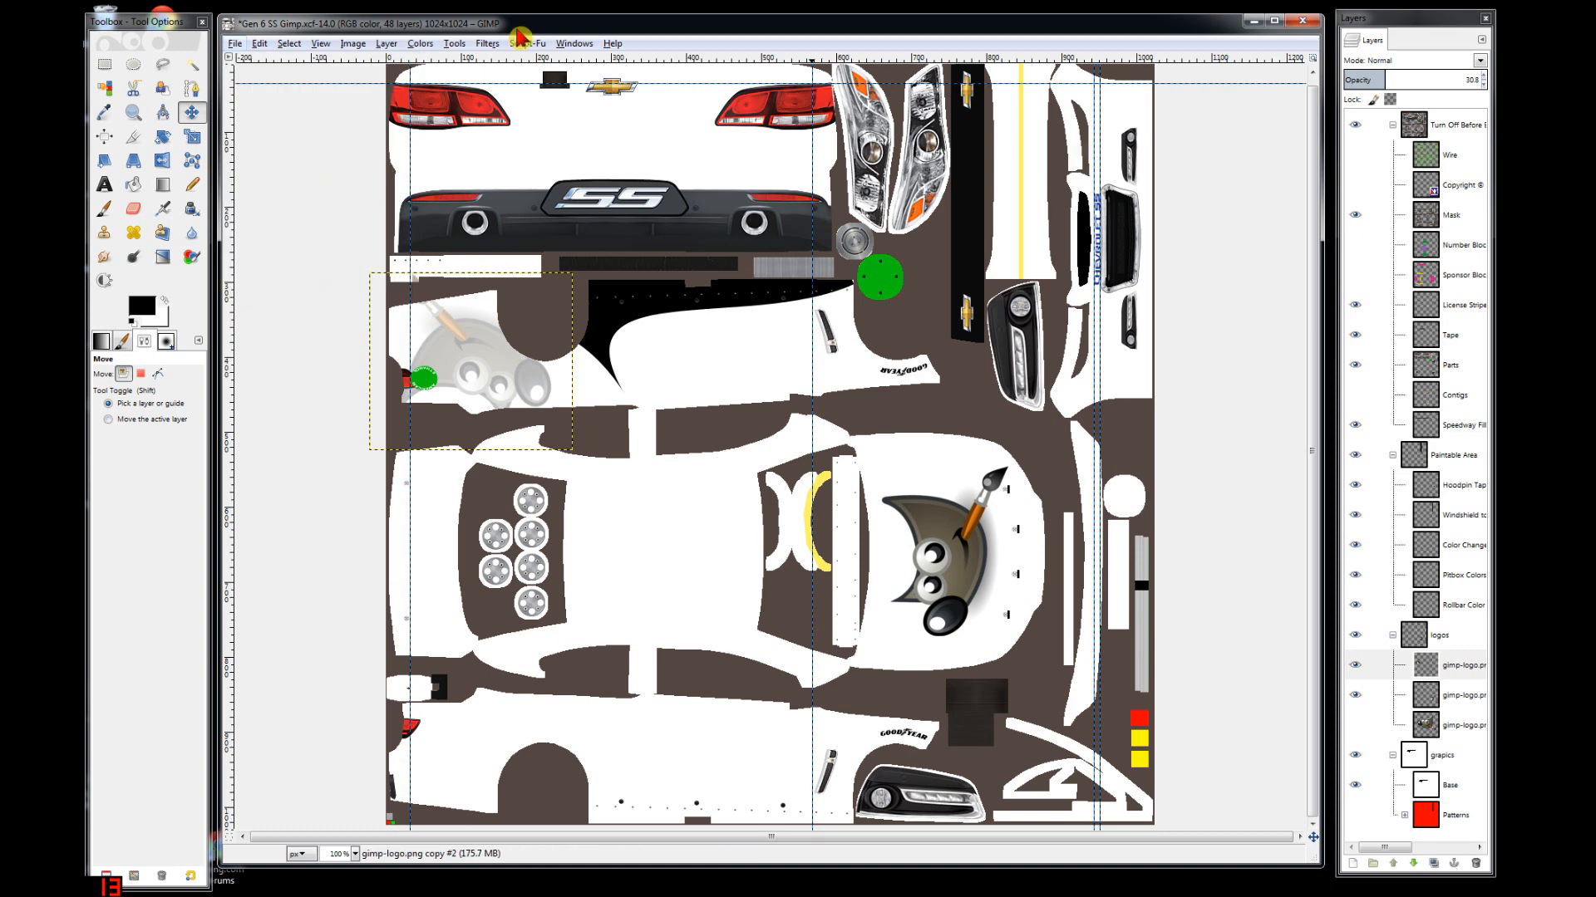
click(669, 31)
key(ctrl)
key(ctrl+e)
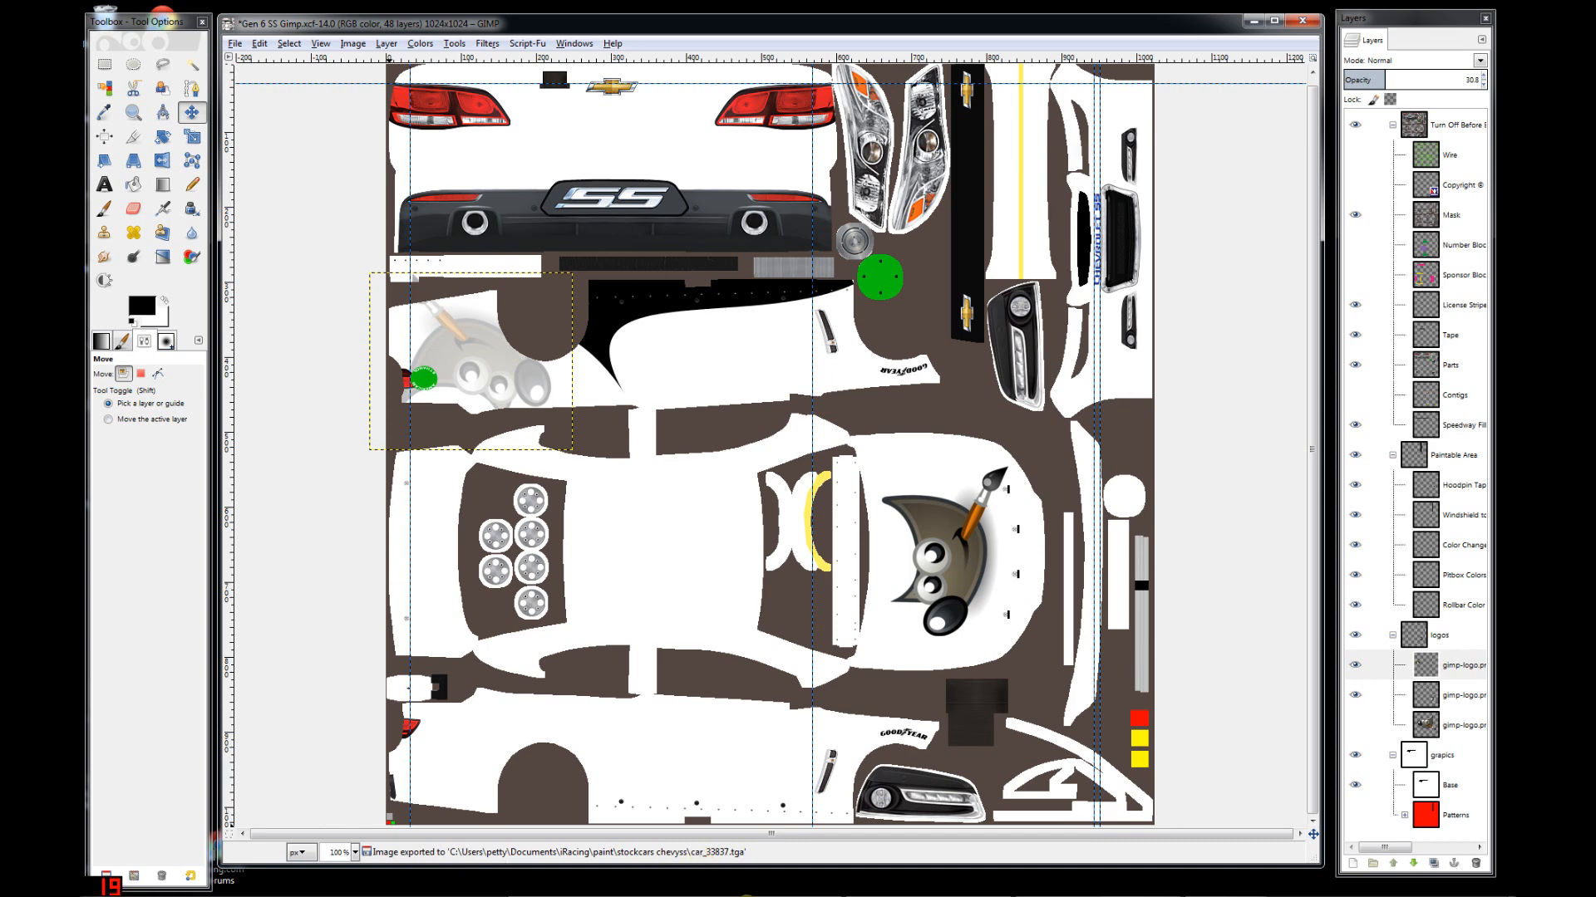
- Switch to the iRacing simulator, reload the car textures and move the camera to inspect the rear quarter panel logo
mouse_move(702, 896)
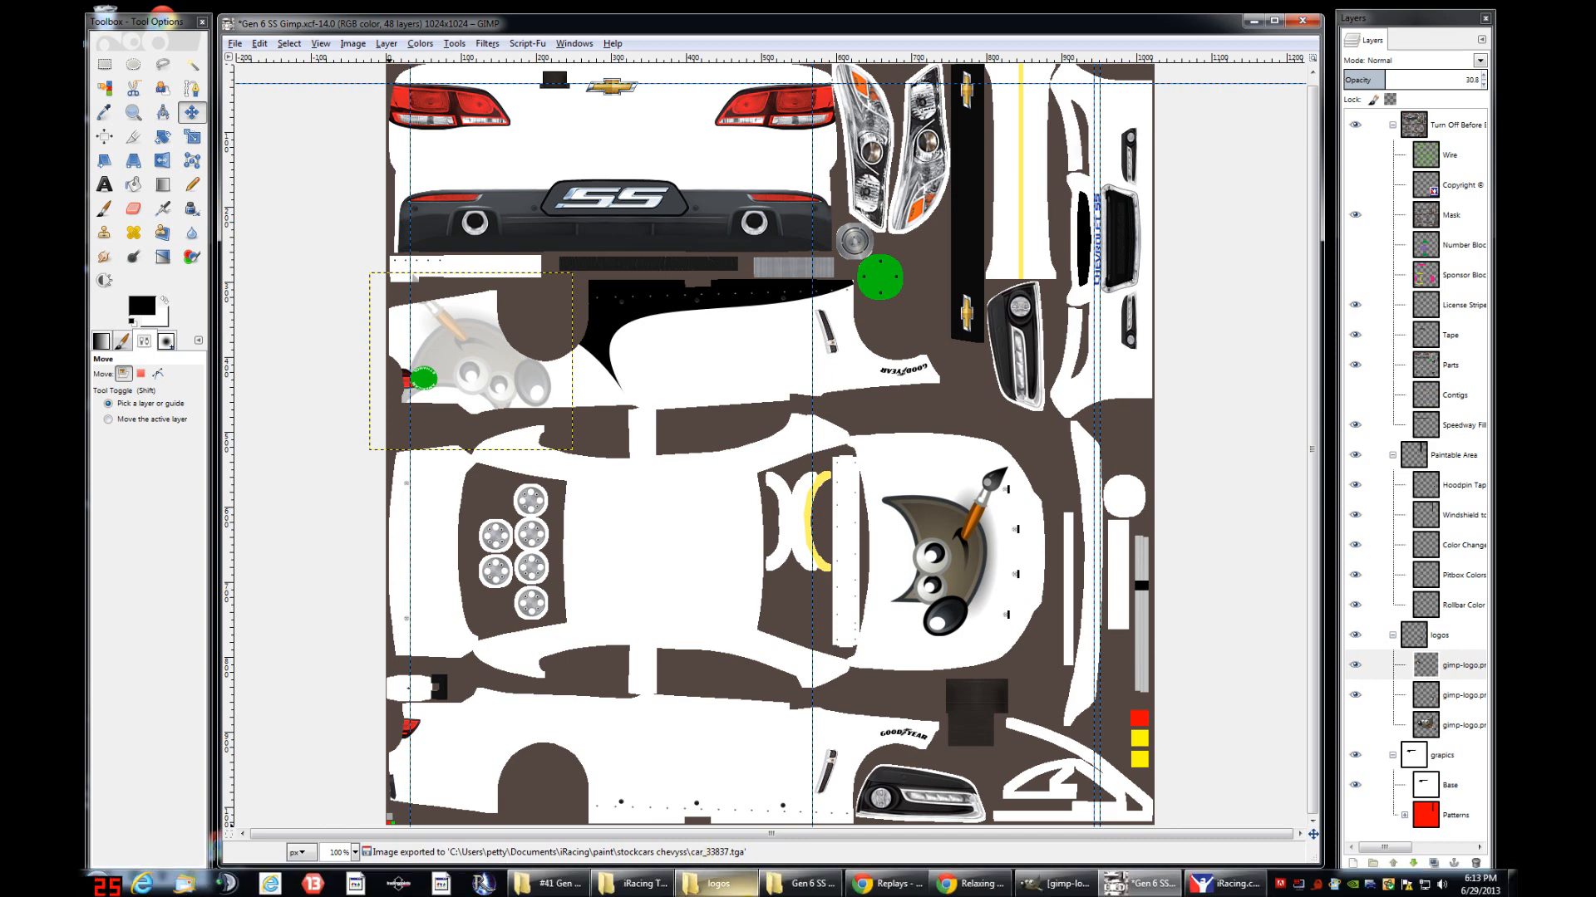
click(1238, 884)
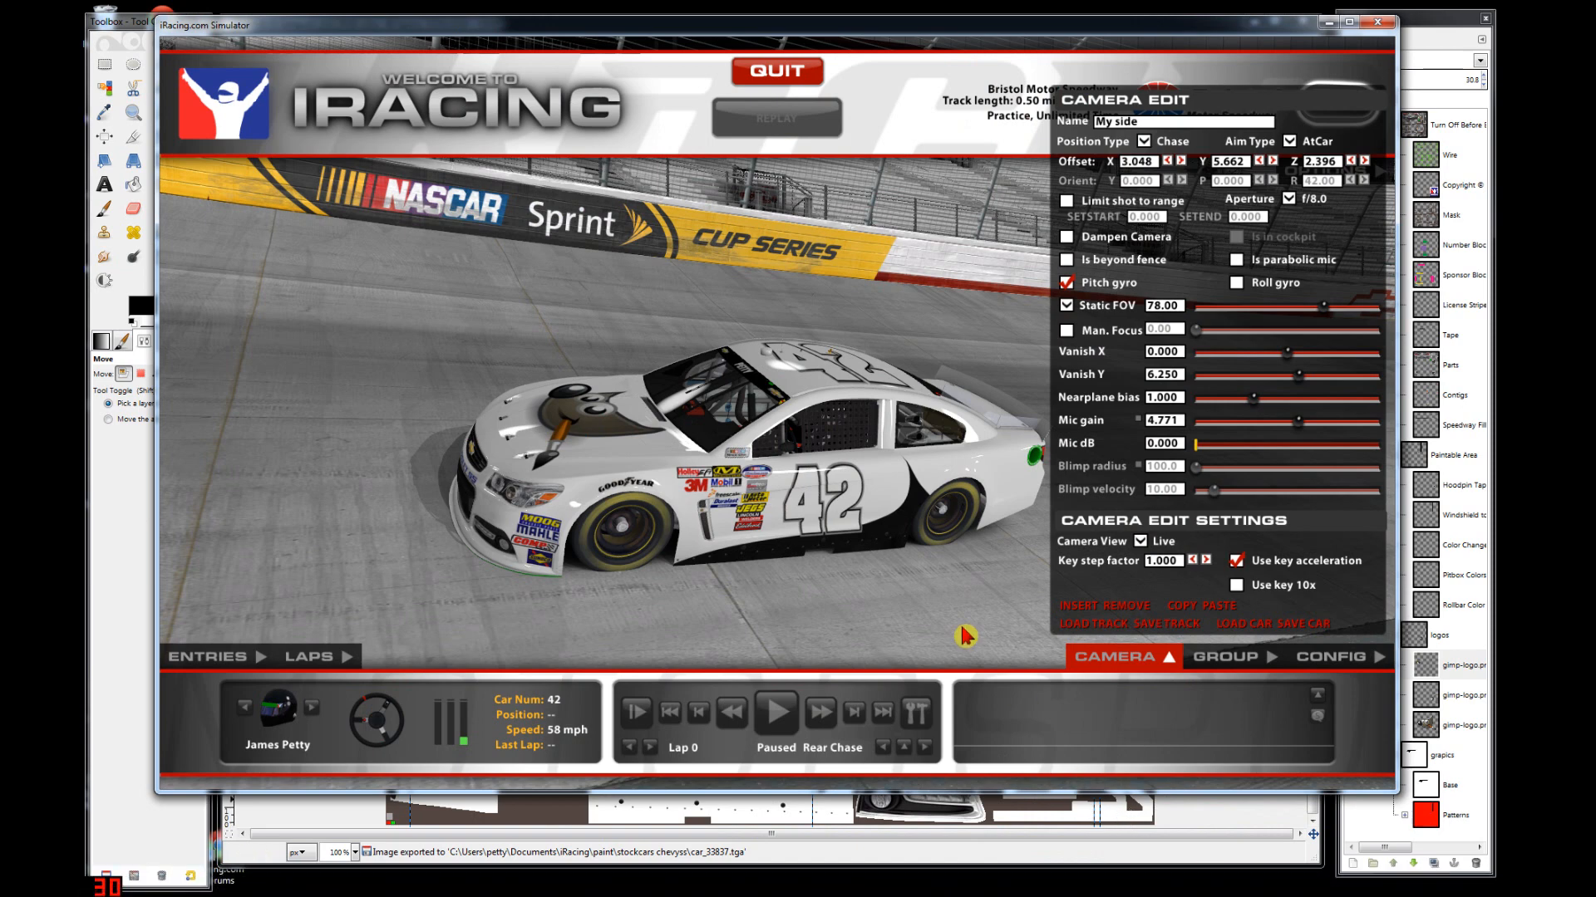
key(ctrl+r)
key(d)
key(d)
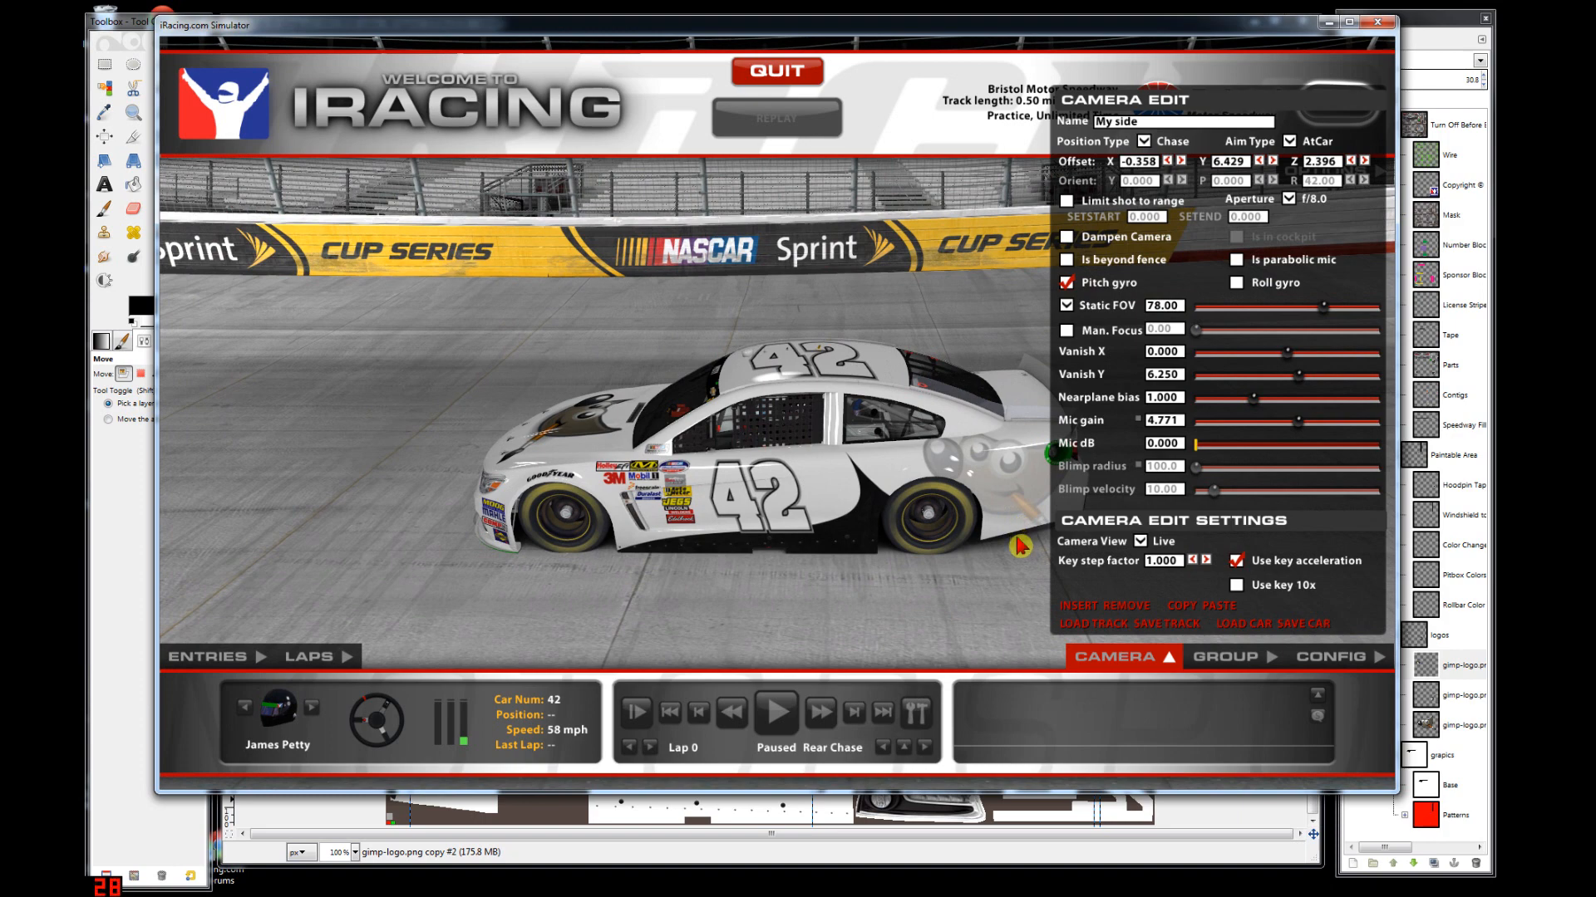
key(d)
key(a)
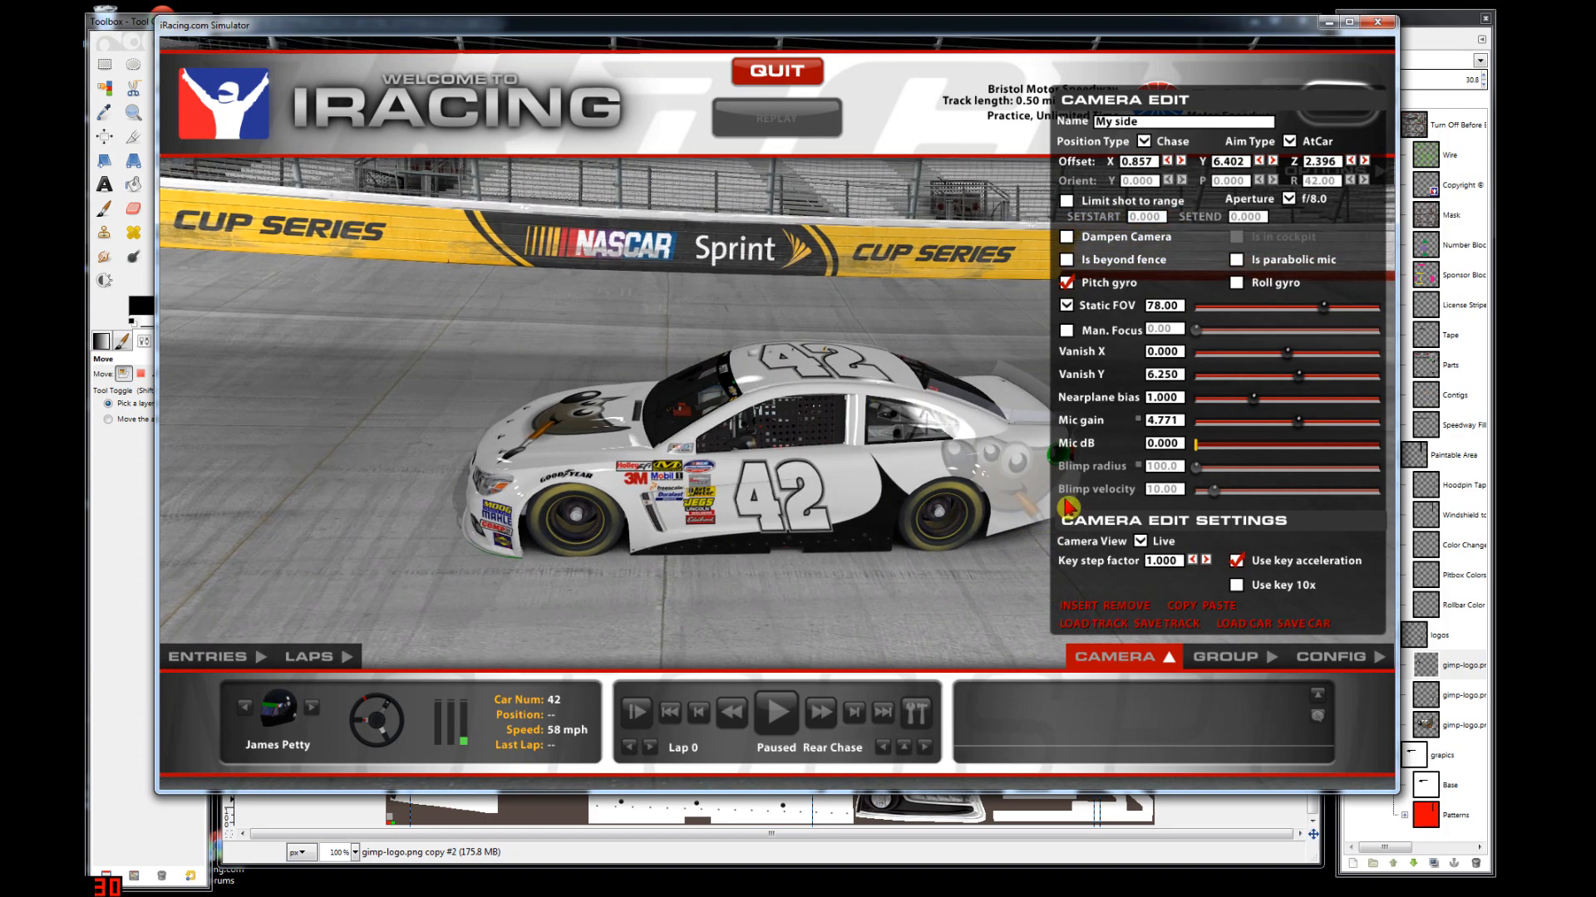
- Return to the template, duplicate the faded logo layer and move the copy onto the door area of the same side
click(1007, 865)
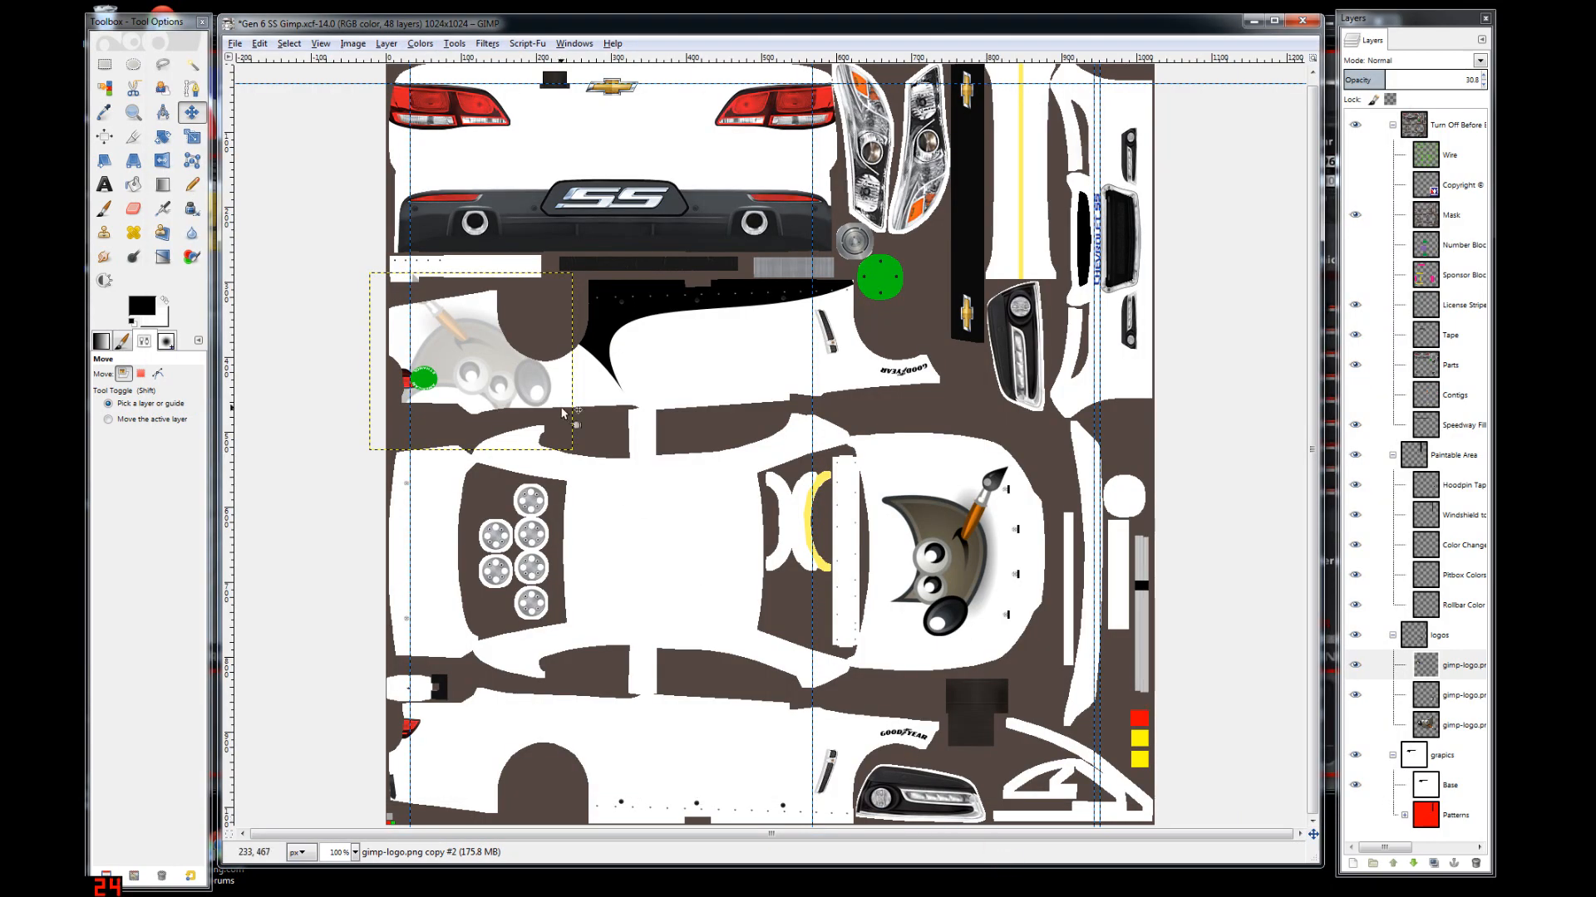
click(1356, 666)
right_click(1462, 677)
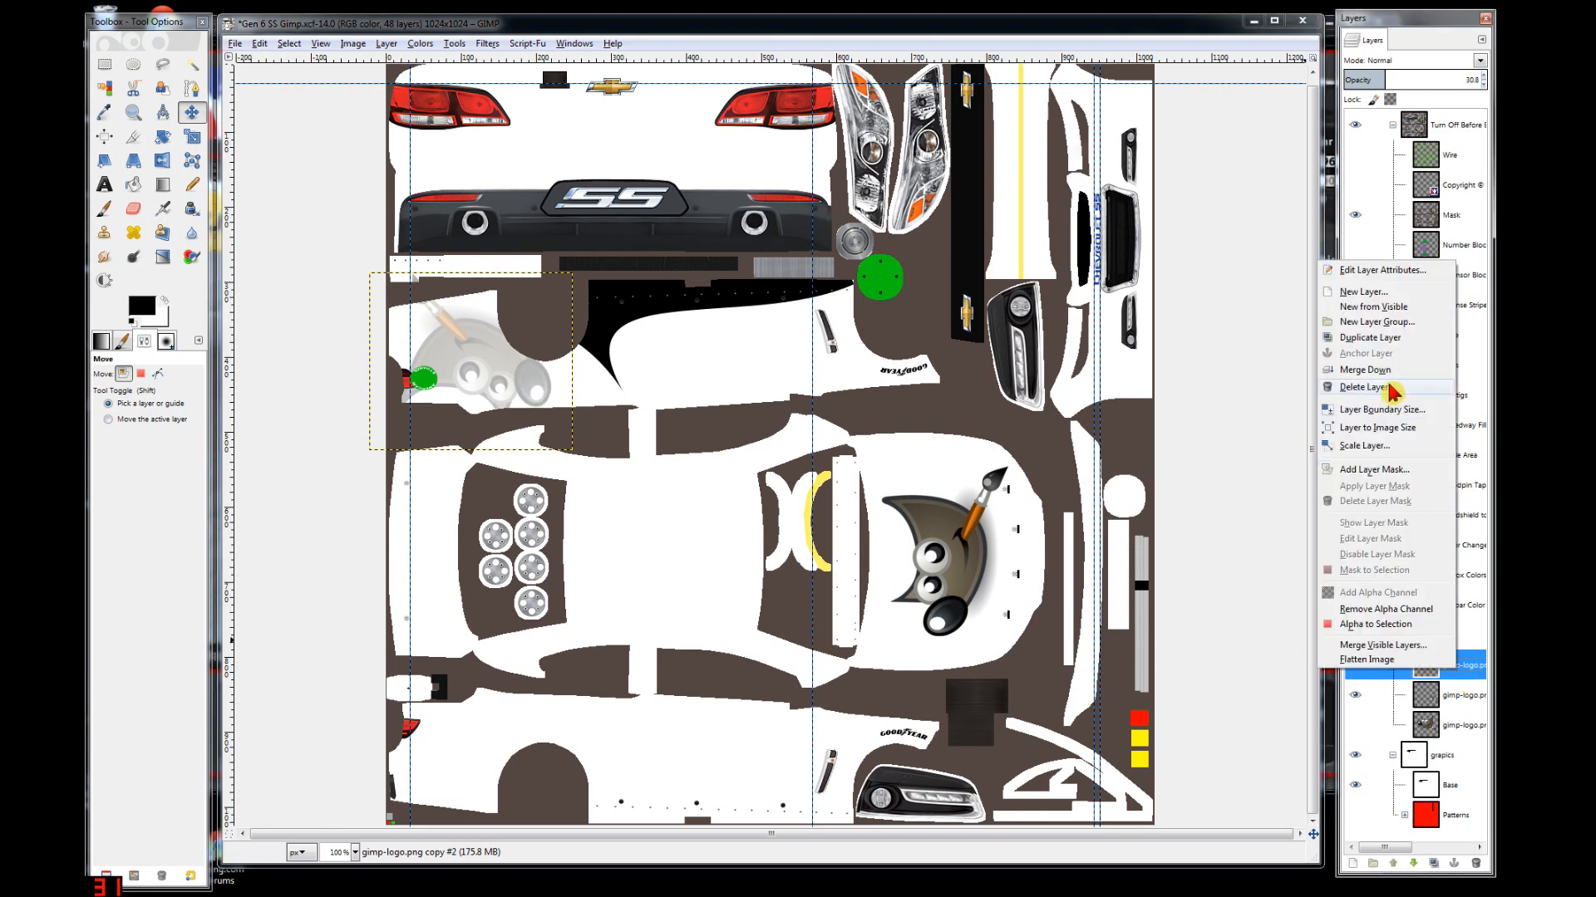
click(1386, 347)
drag(465, 372, 705, 368)
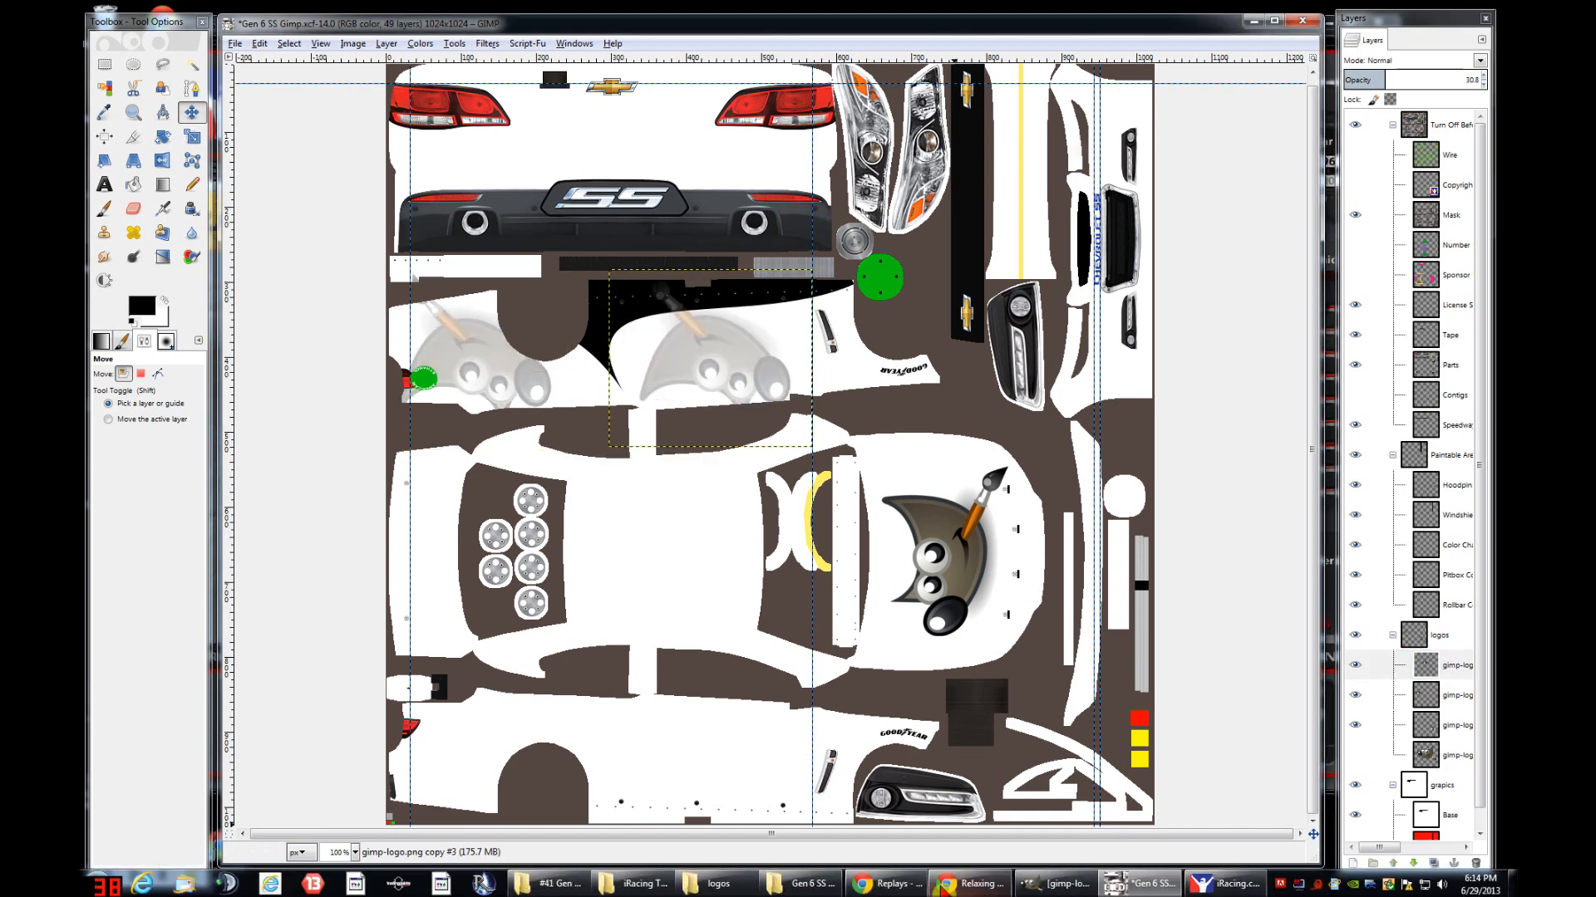
- Re-export the template with the second faded logo to the same car TGA file
click(1221, 884)
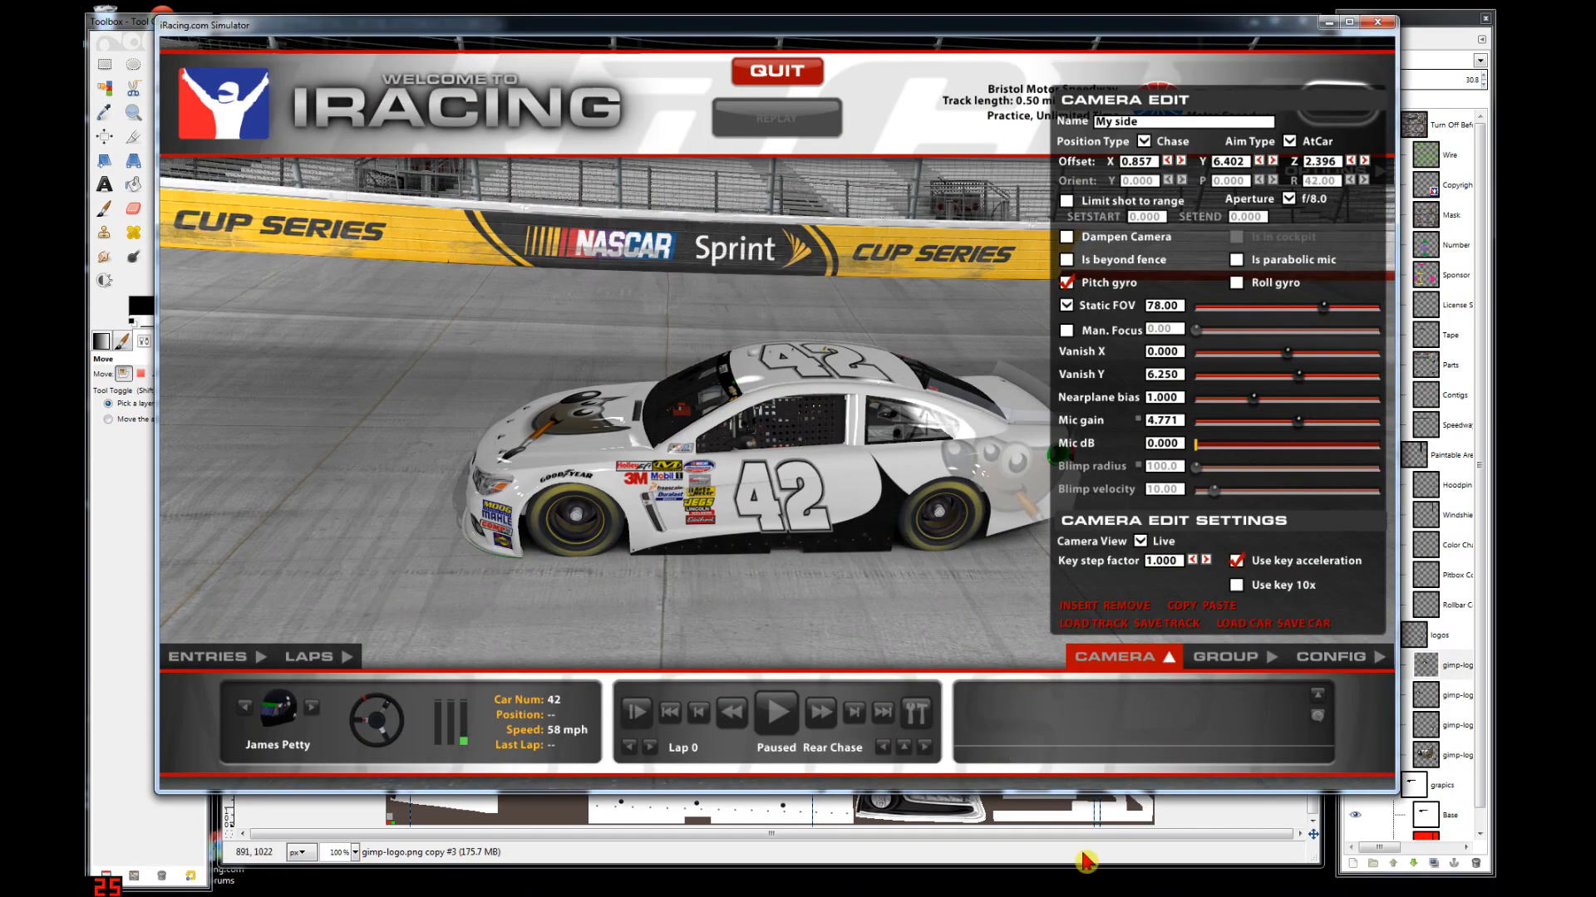
click(1161, 859)
key(ctrl)
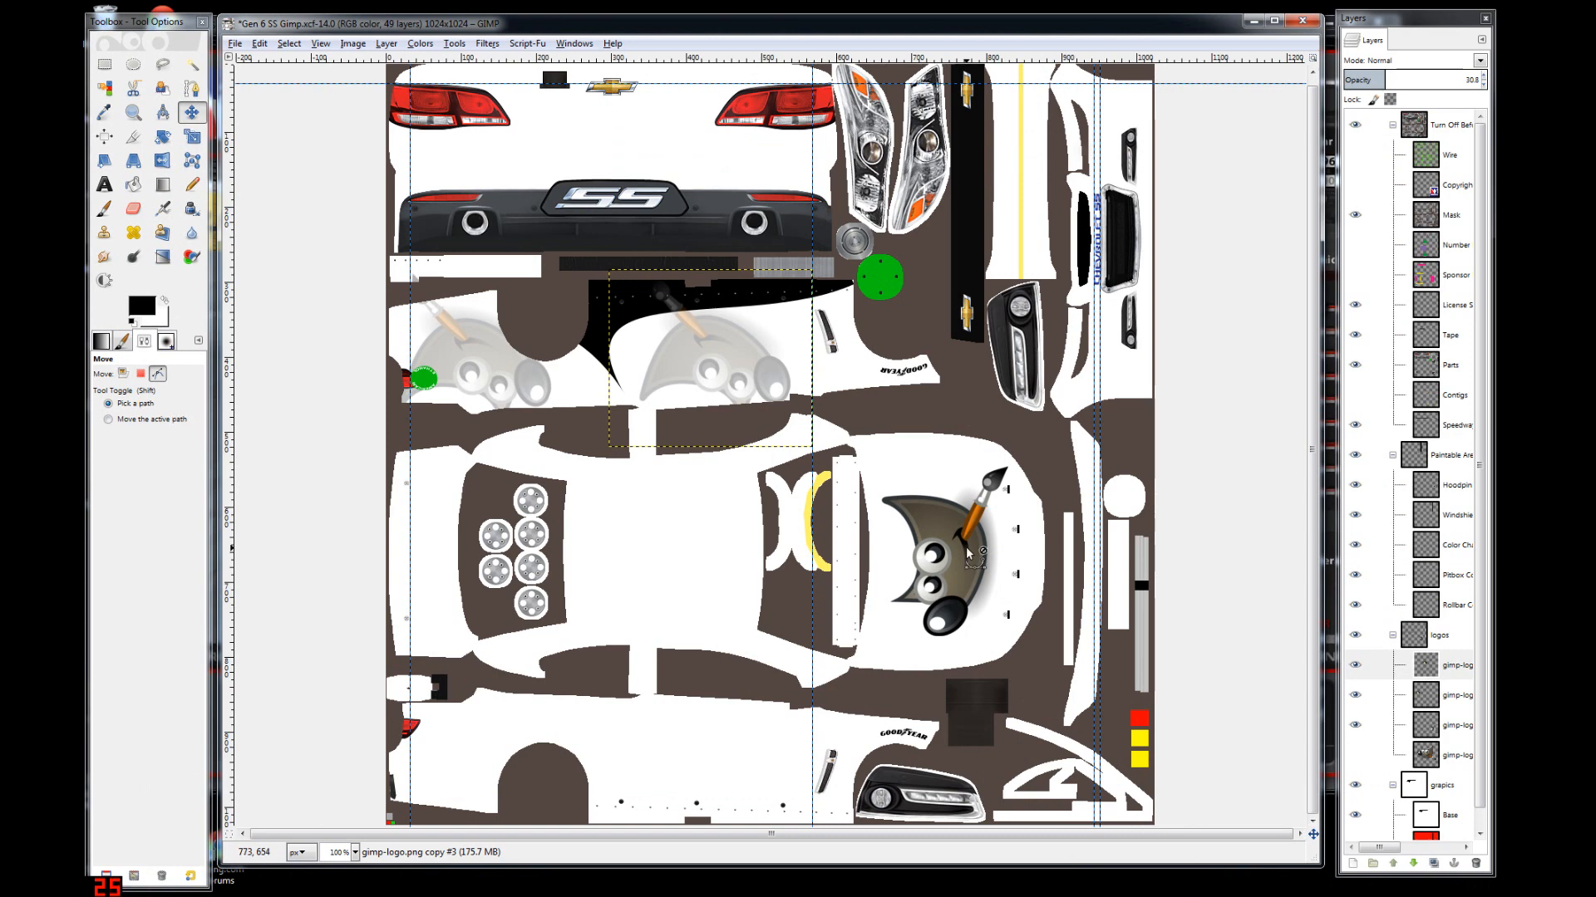
key(ctrl+e)
- Switch to the iRacing simulator, reload the car textures to check the second faded logo on the door, and minimize the simulator
mouse_move(1214, 889)
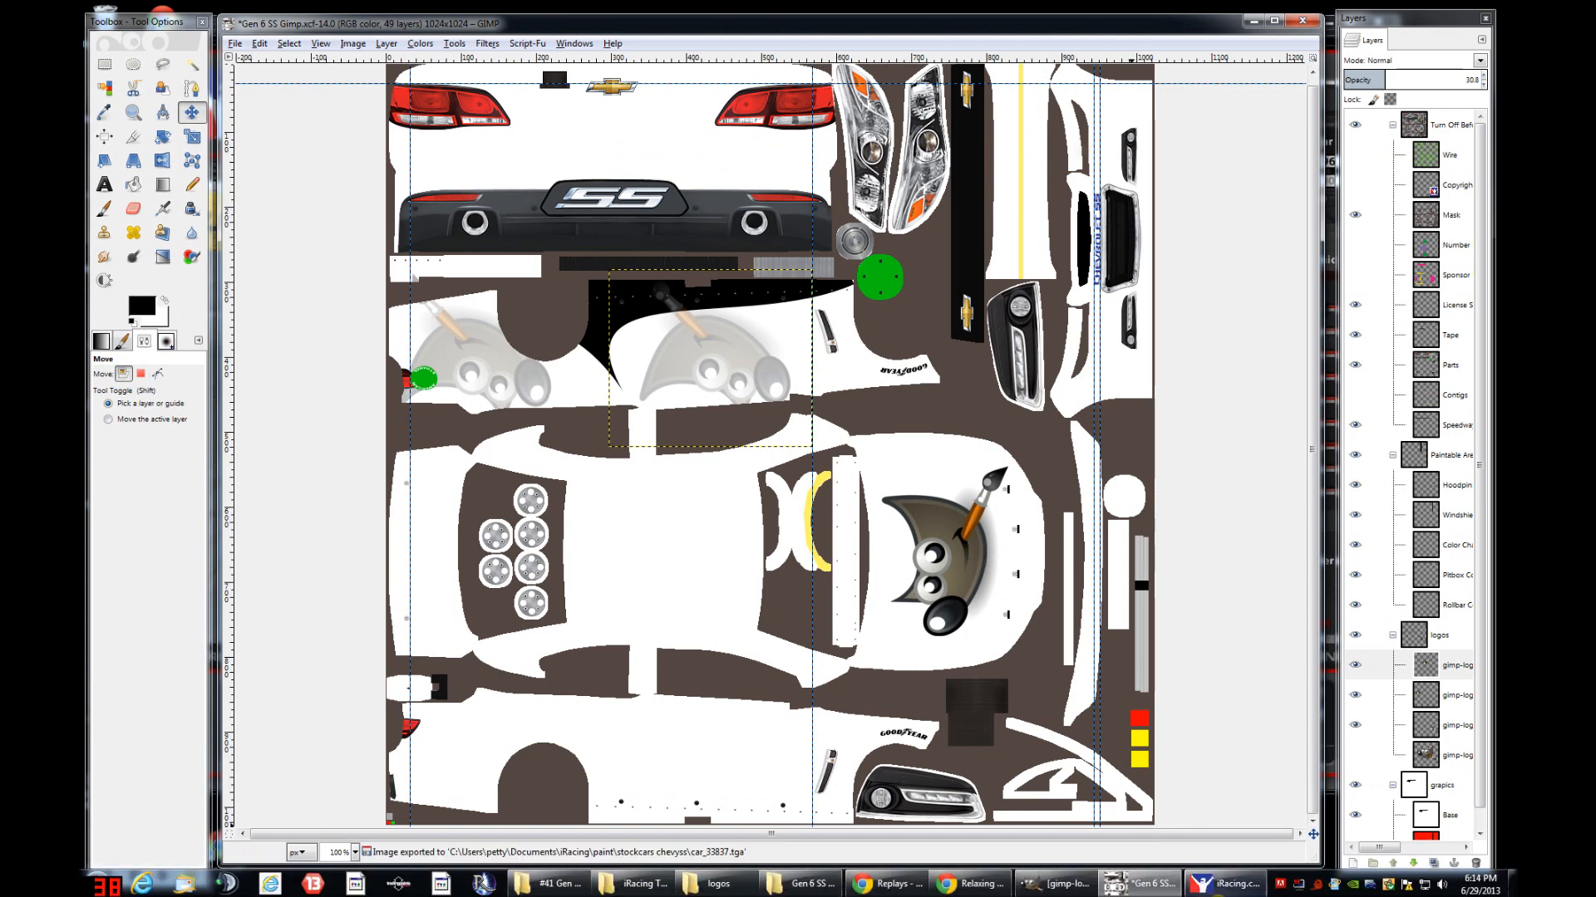
click(1213, 887)
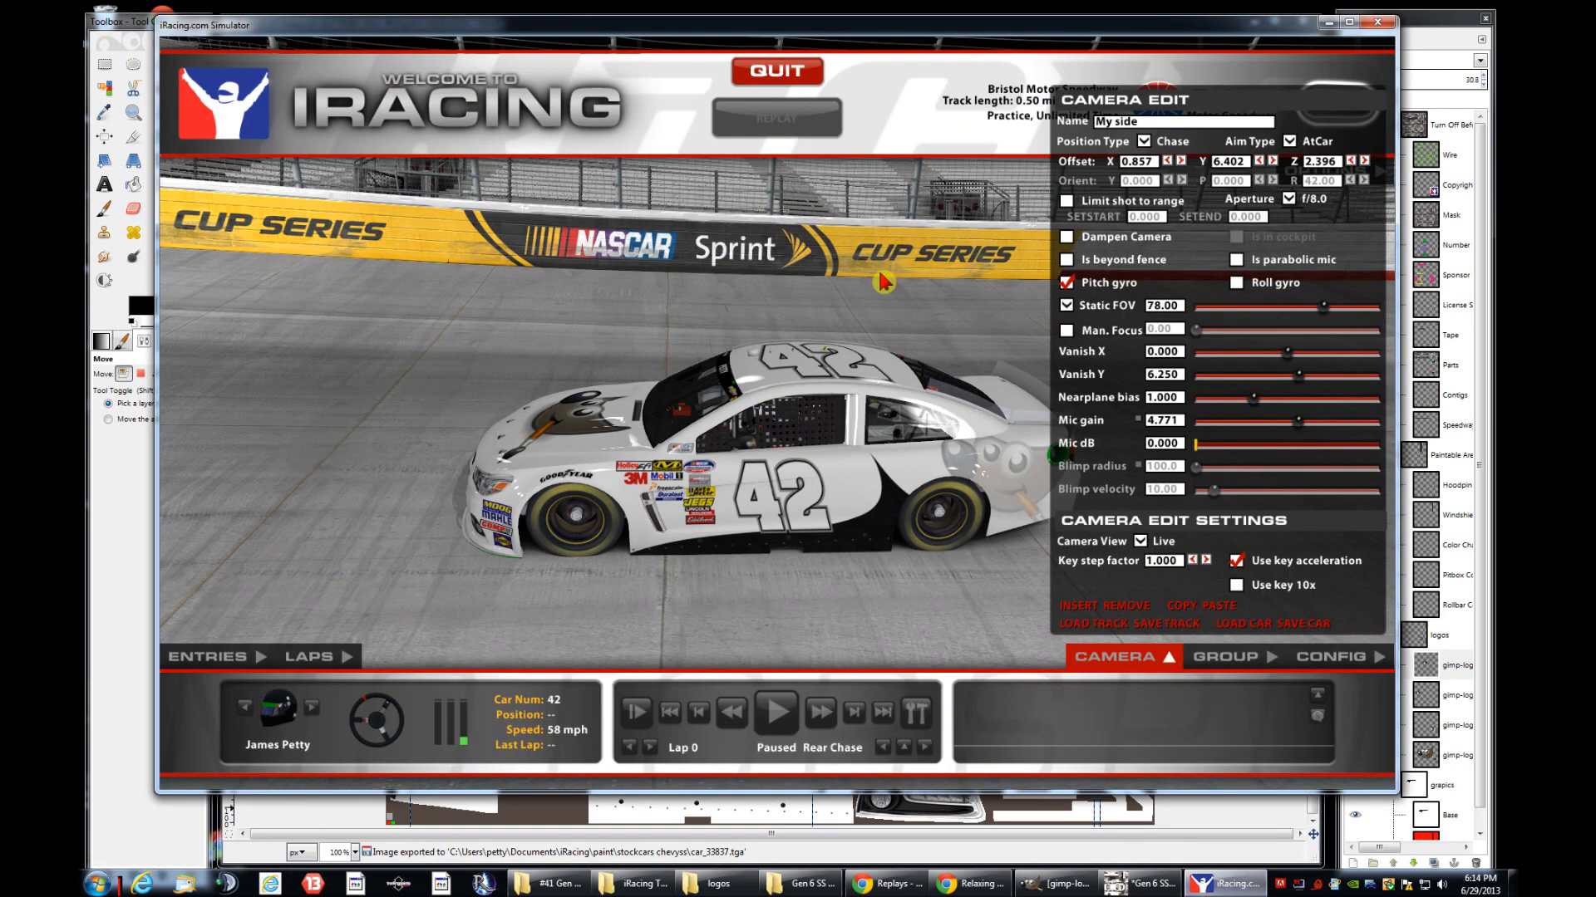
click(840, 43)
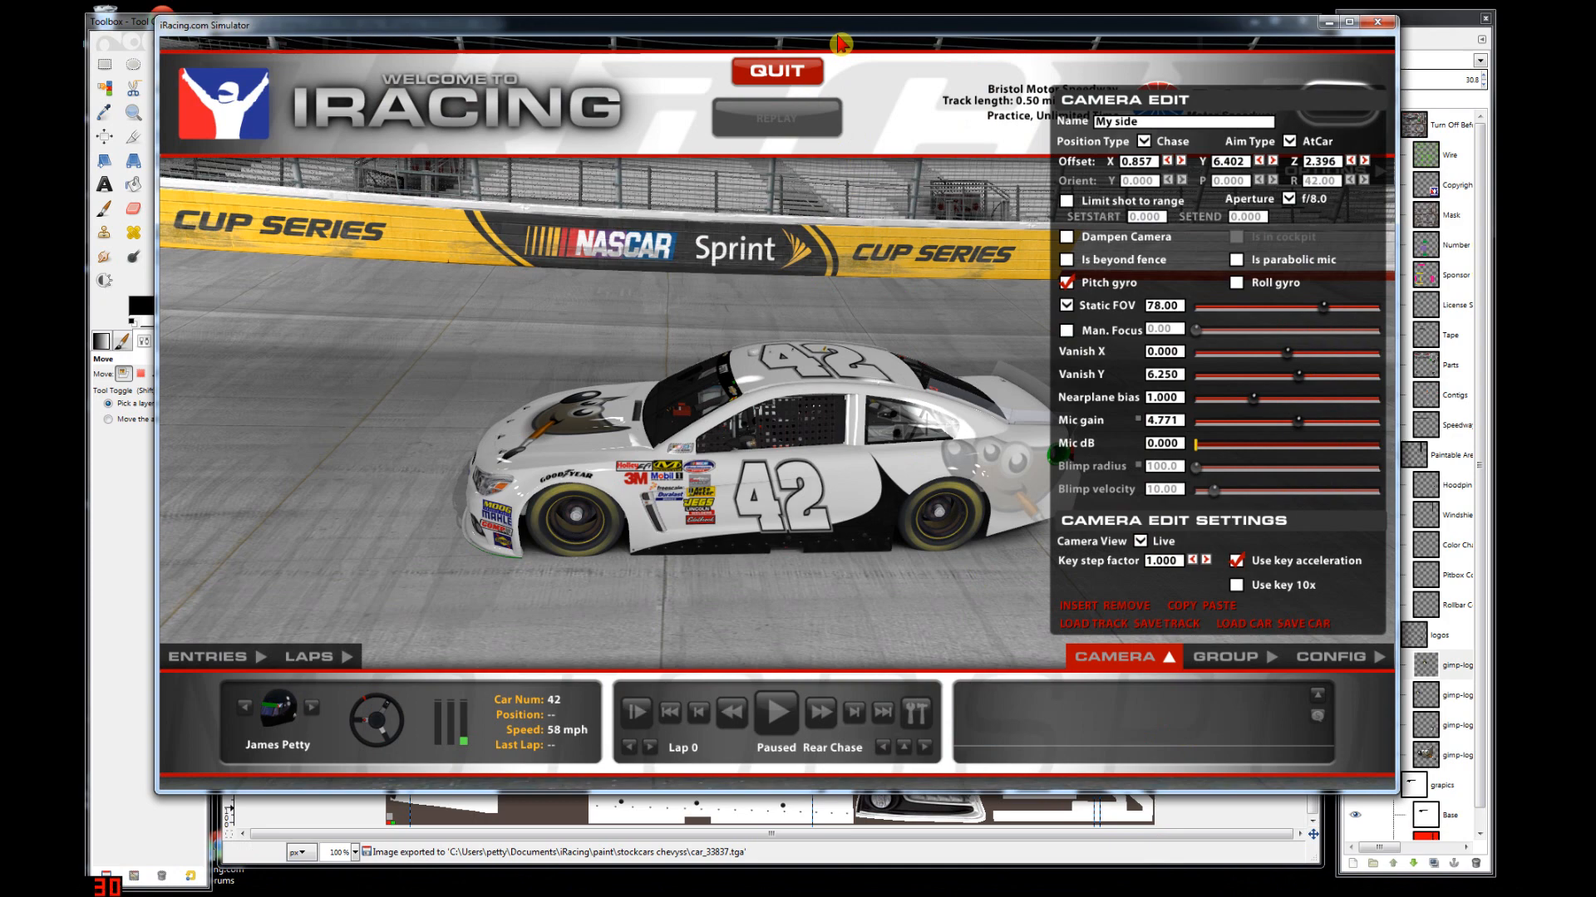
key(ctrl+r)
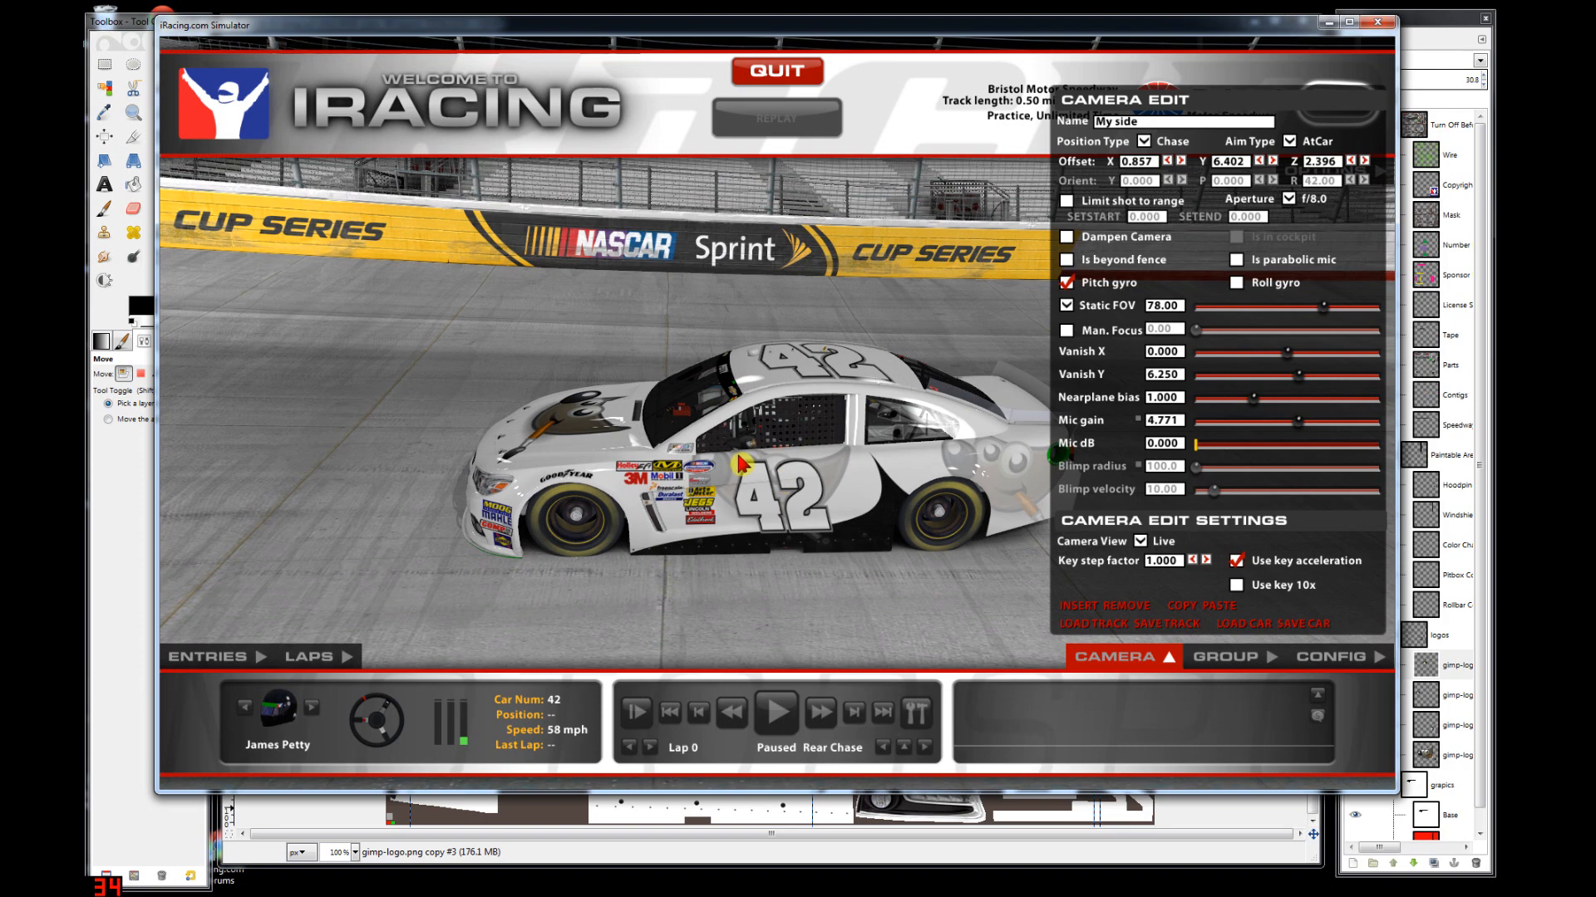
click(1326, 22)
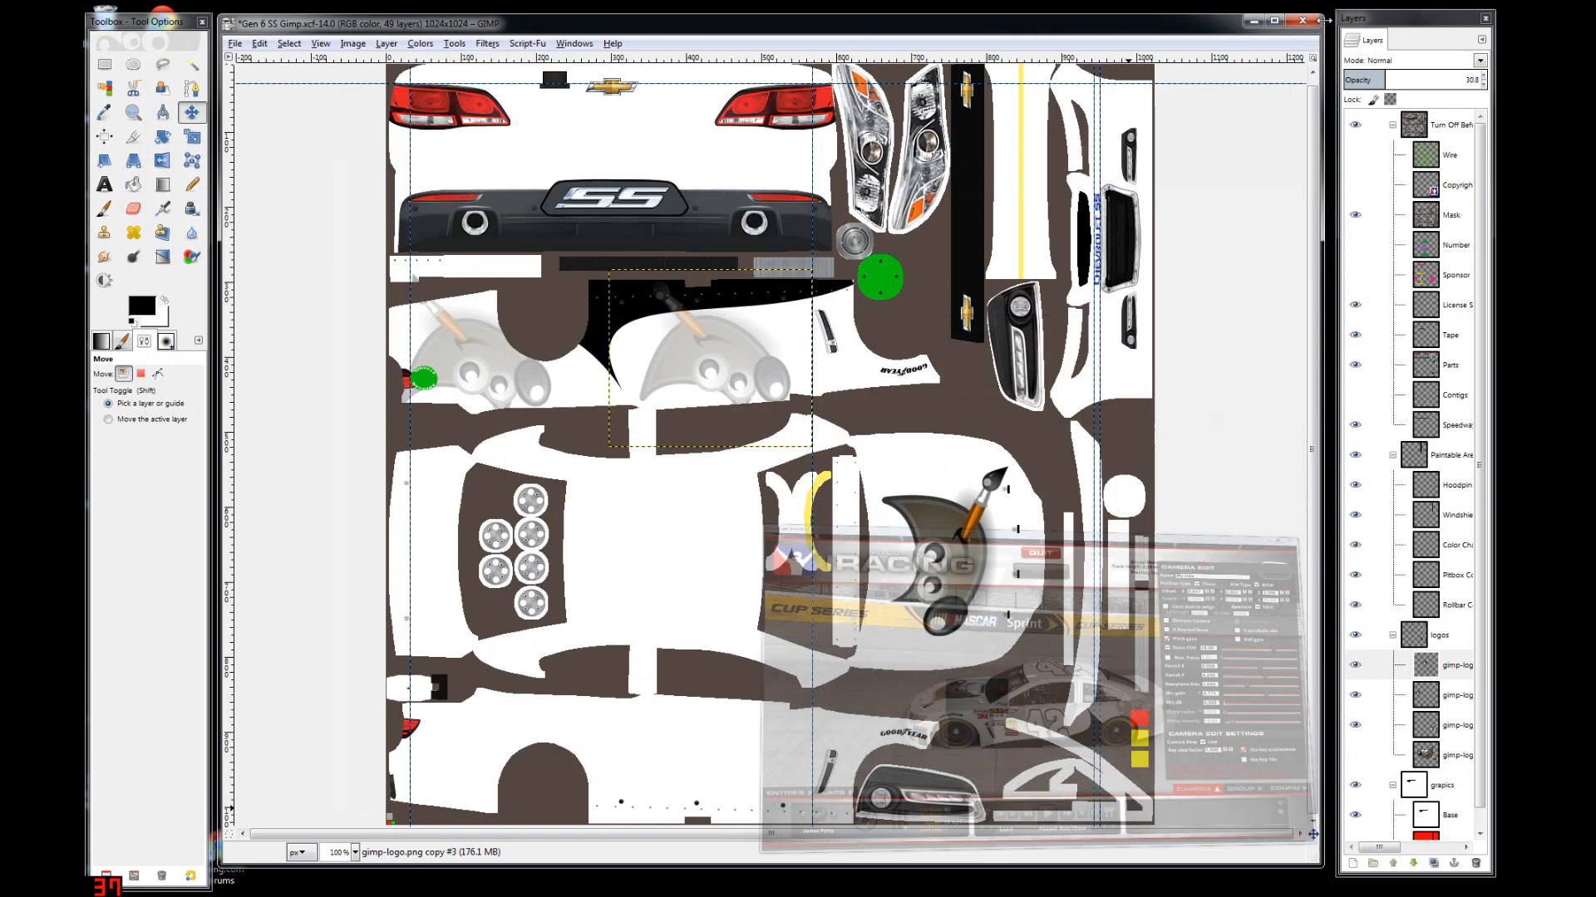
- Export the template to the Desktop as Gen 6 SS Gimp.tga with RLE compression and bottom-left origin
click(235, 45)
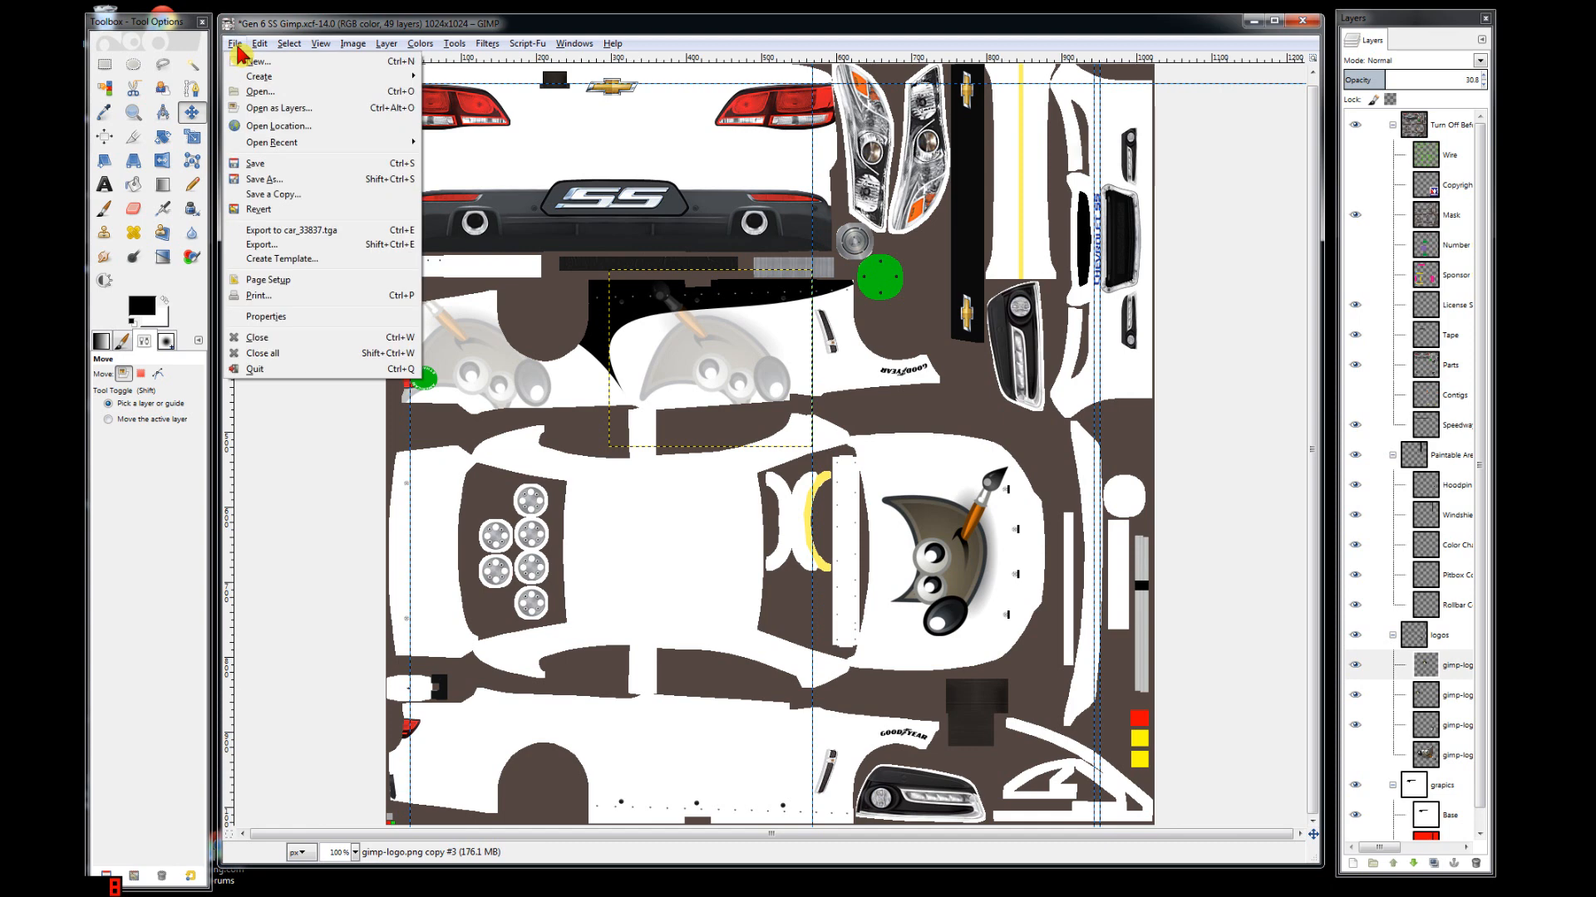
click(258, 246)
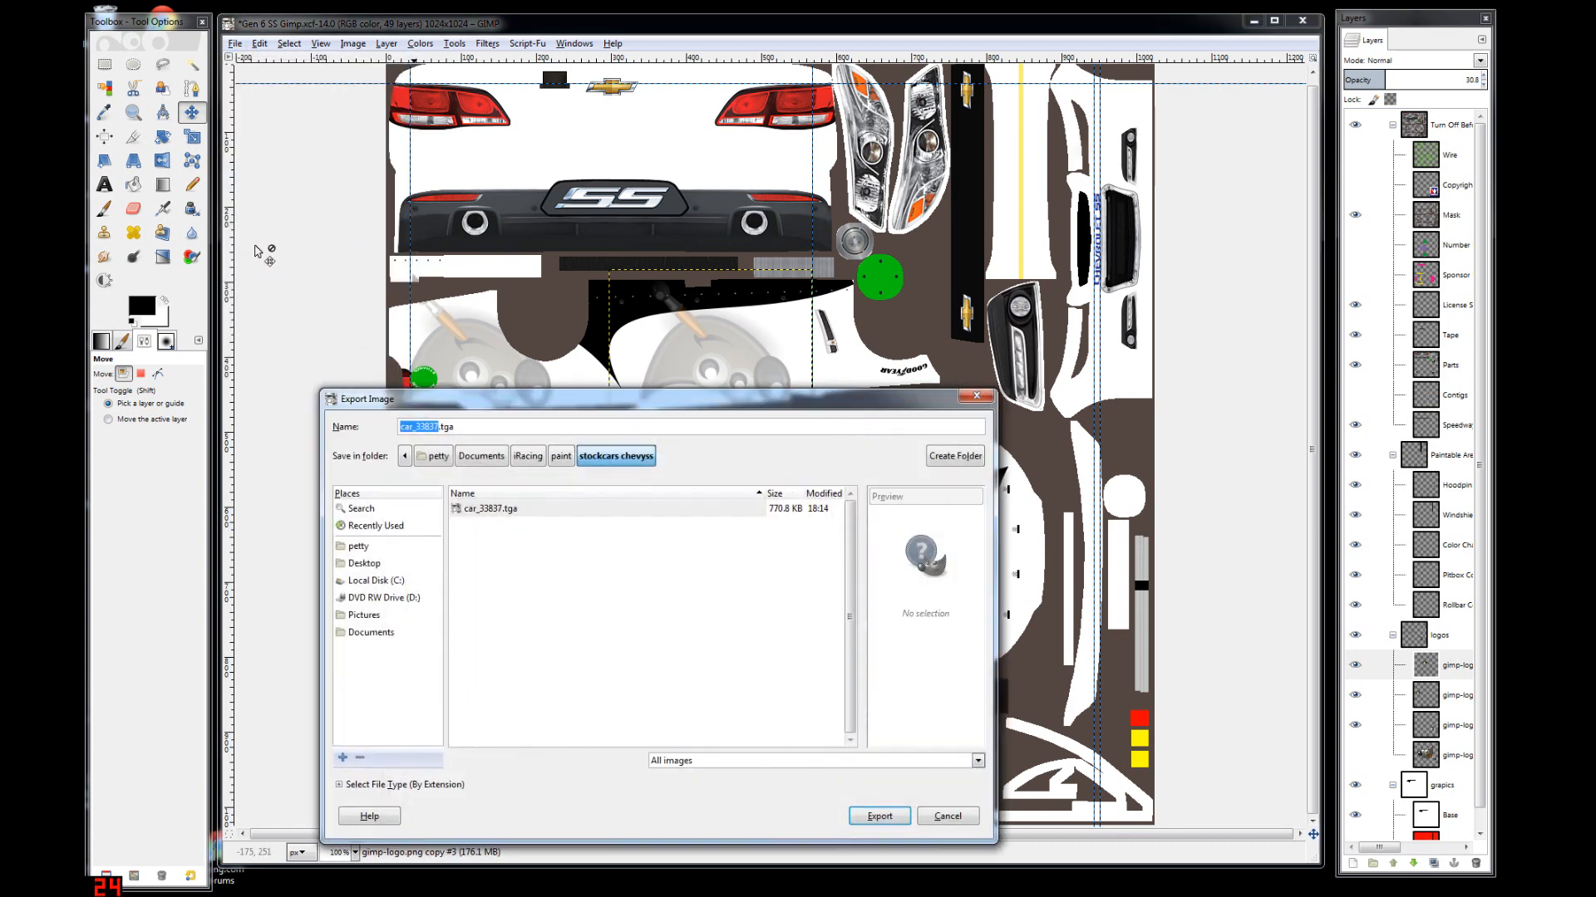
click(378, 564)
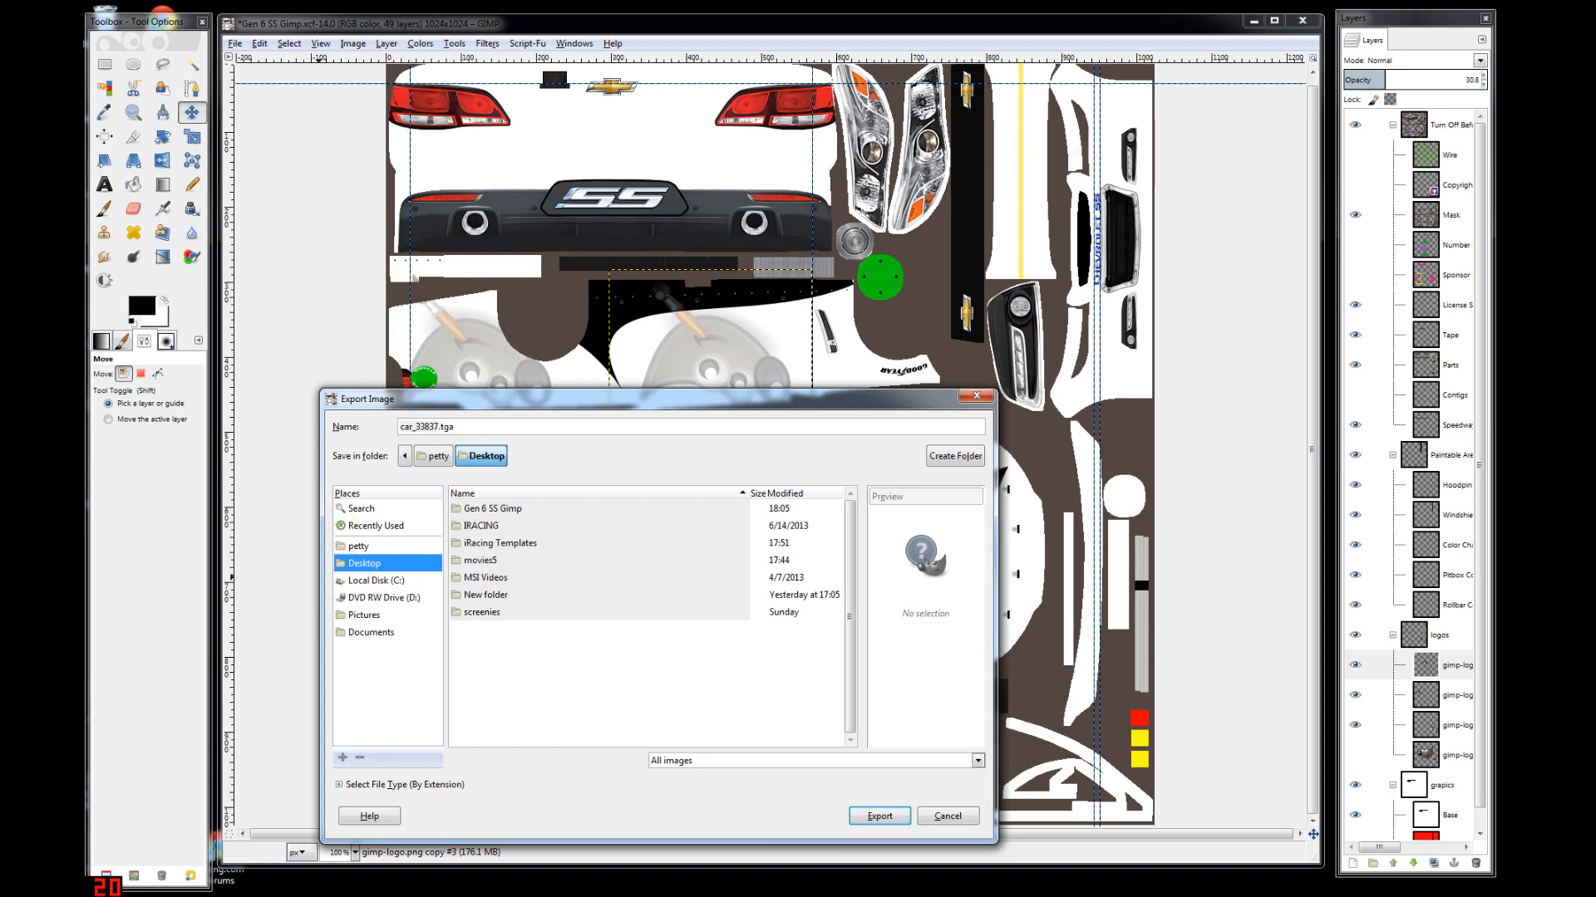
click(438, 427)
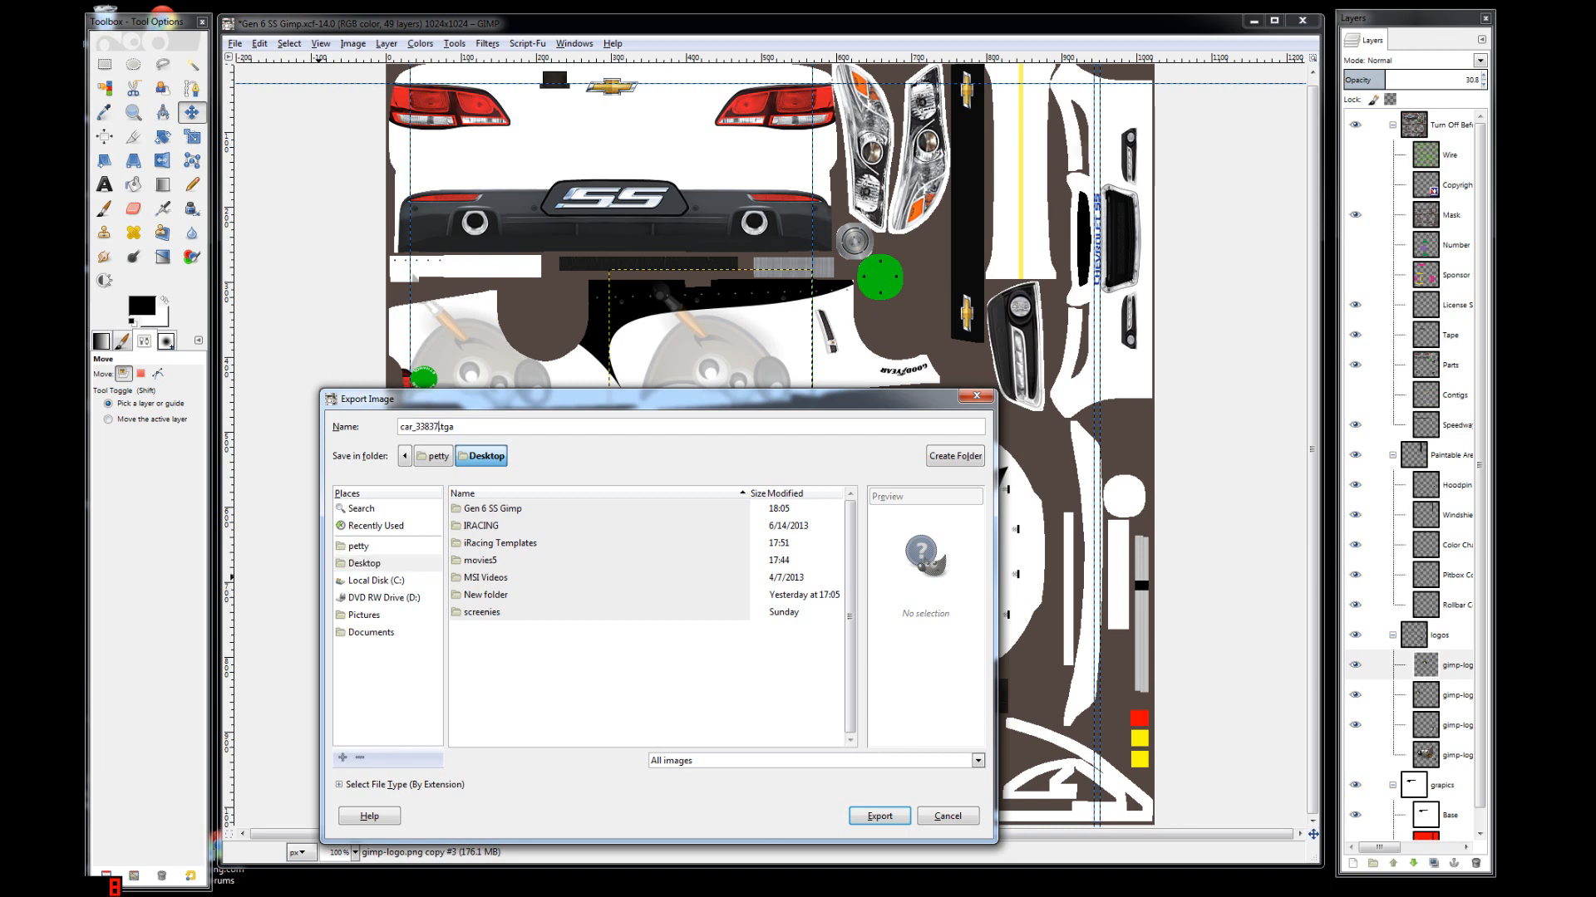
double_click(428, 426)
text(Gen 6 SS Gimp)
click(879, 816)
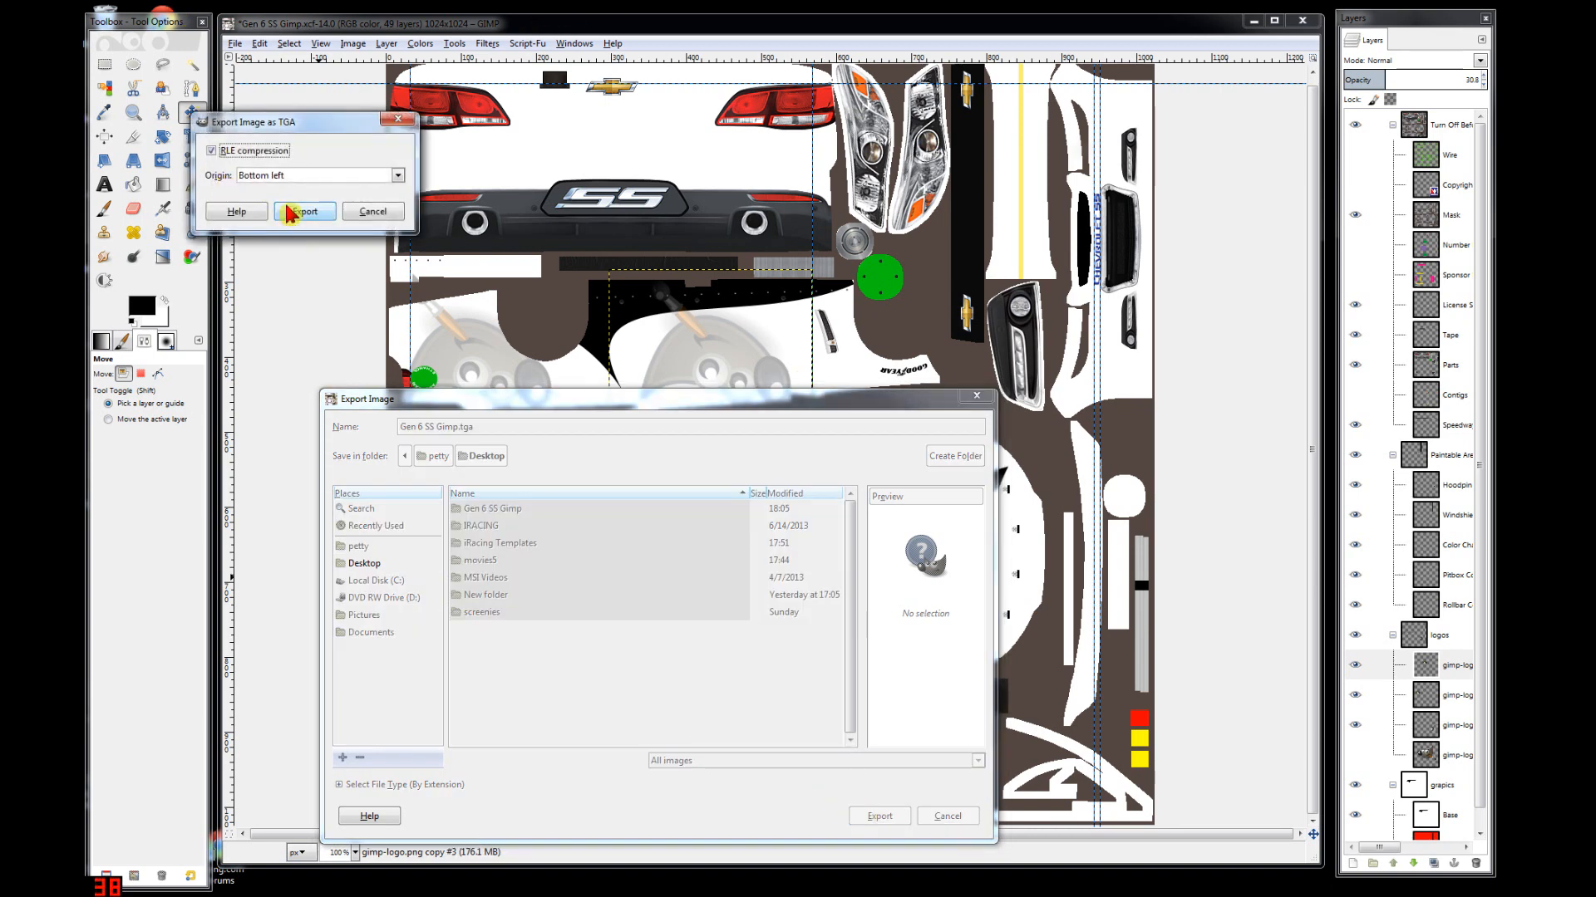
click(295, 215)
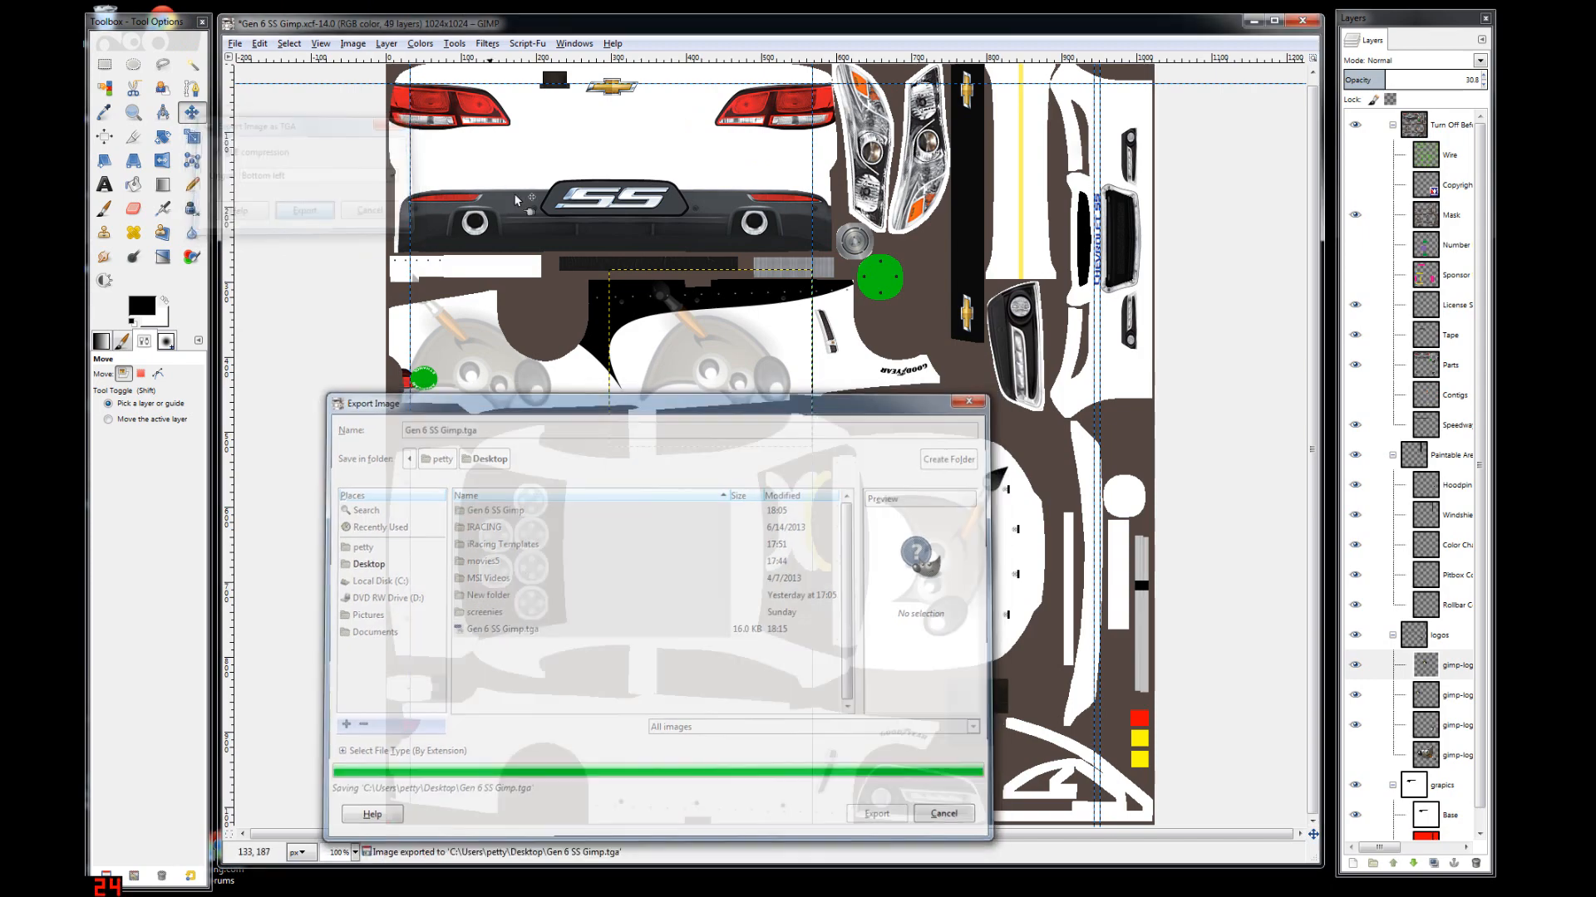
- Minimize the template window, inspect the exported Gen 6 SS Gimp file on the desktop, and return to the template
click(1253, 21)
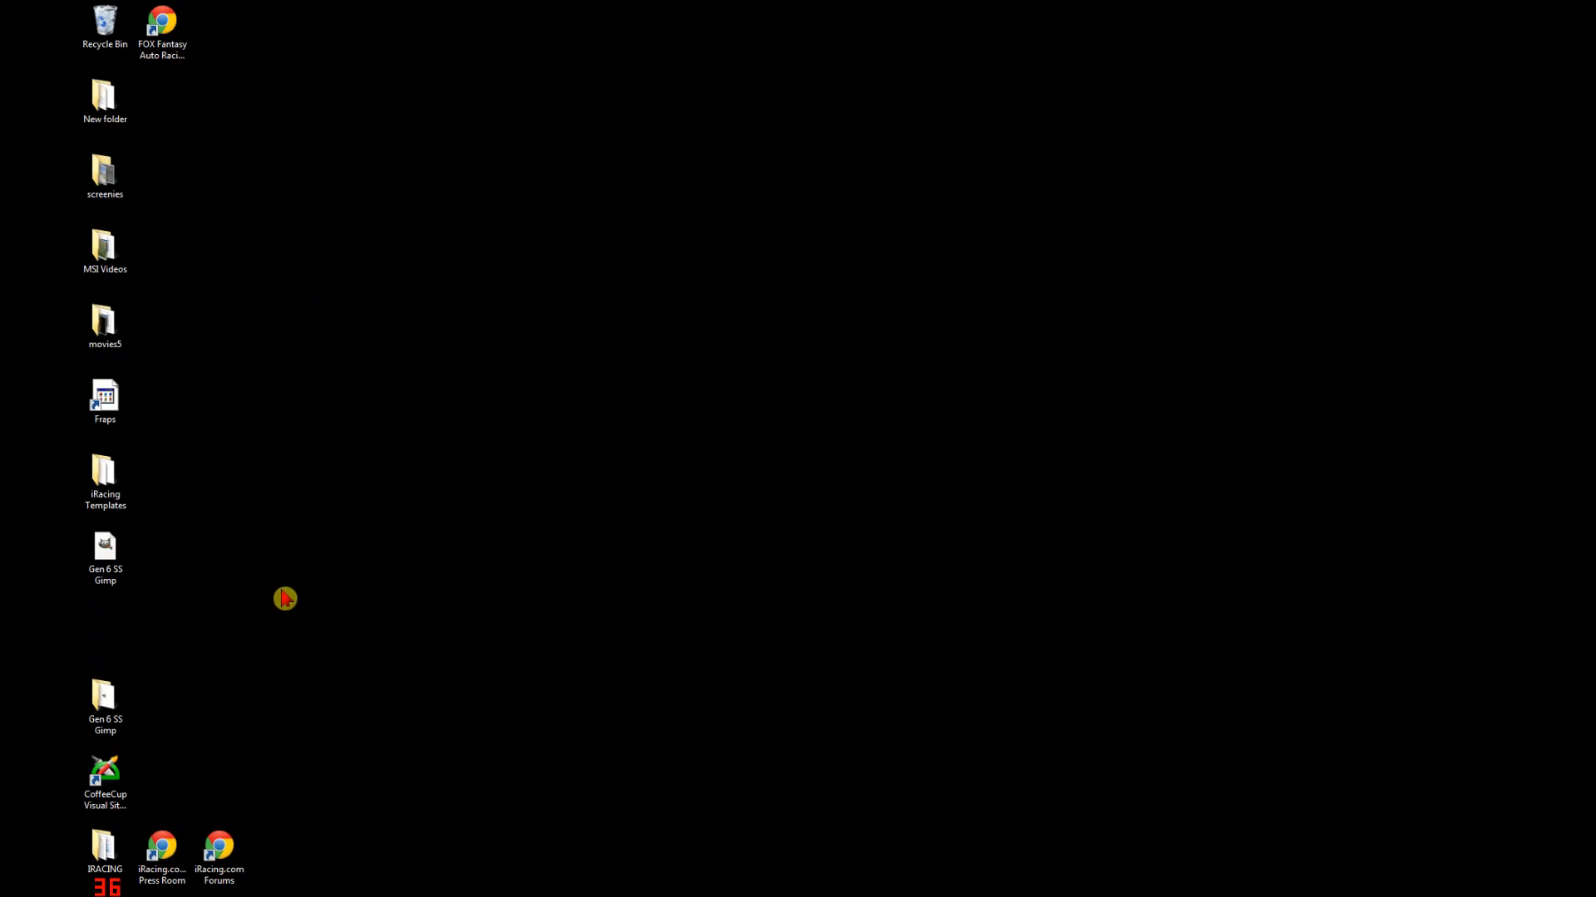
click(127, 561)
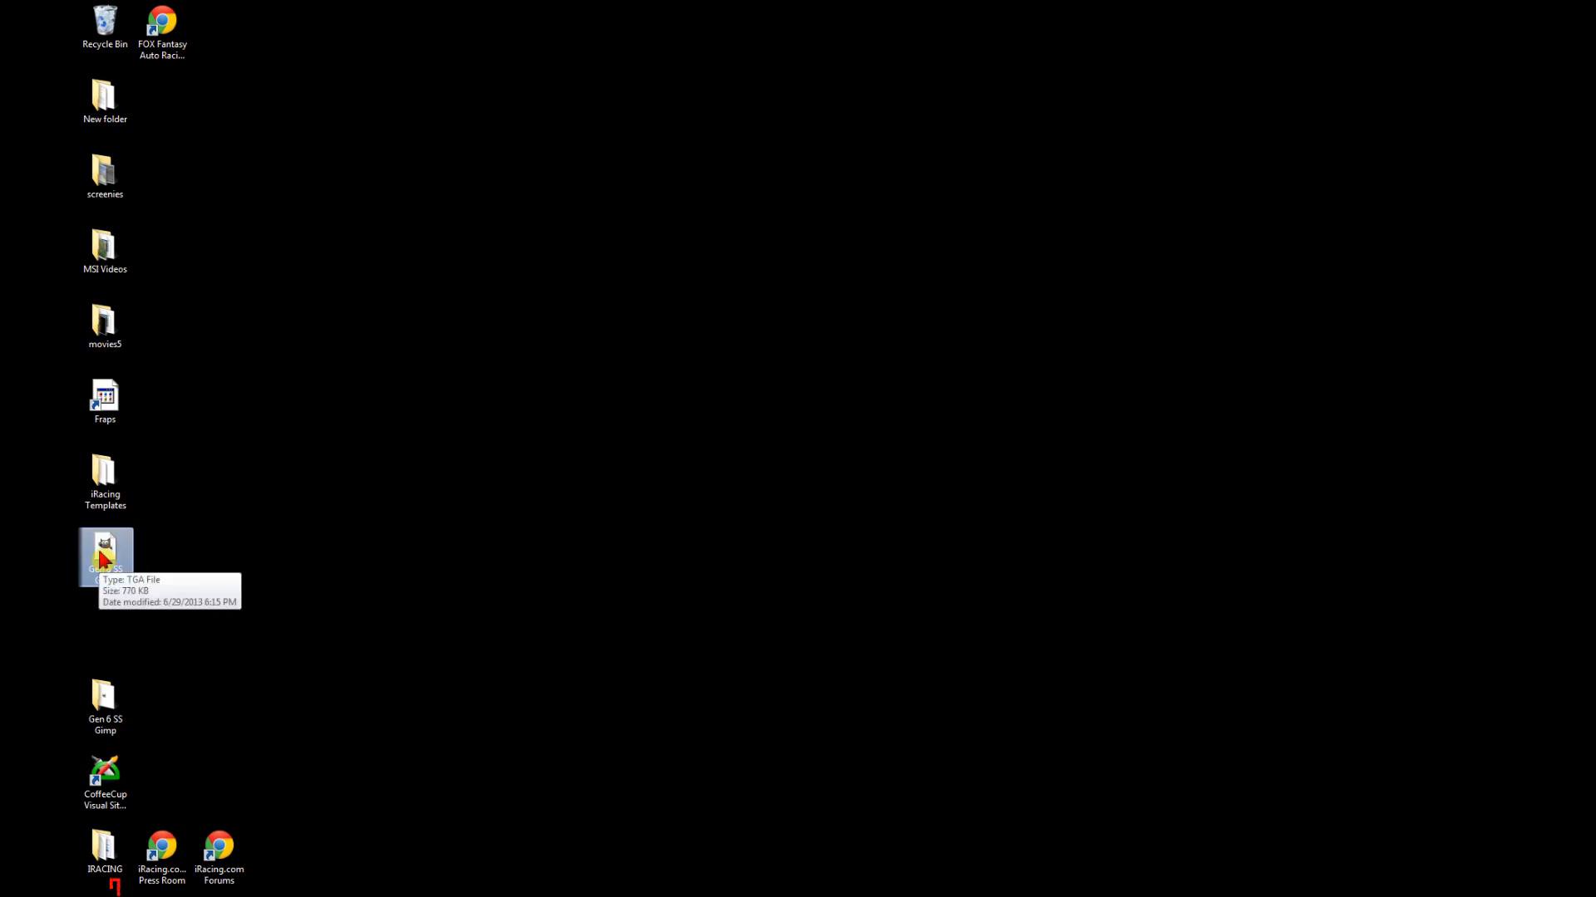
mouse_move(956, 893)
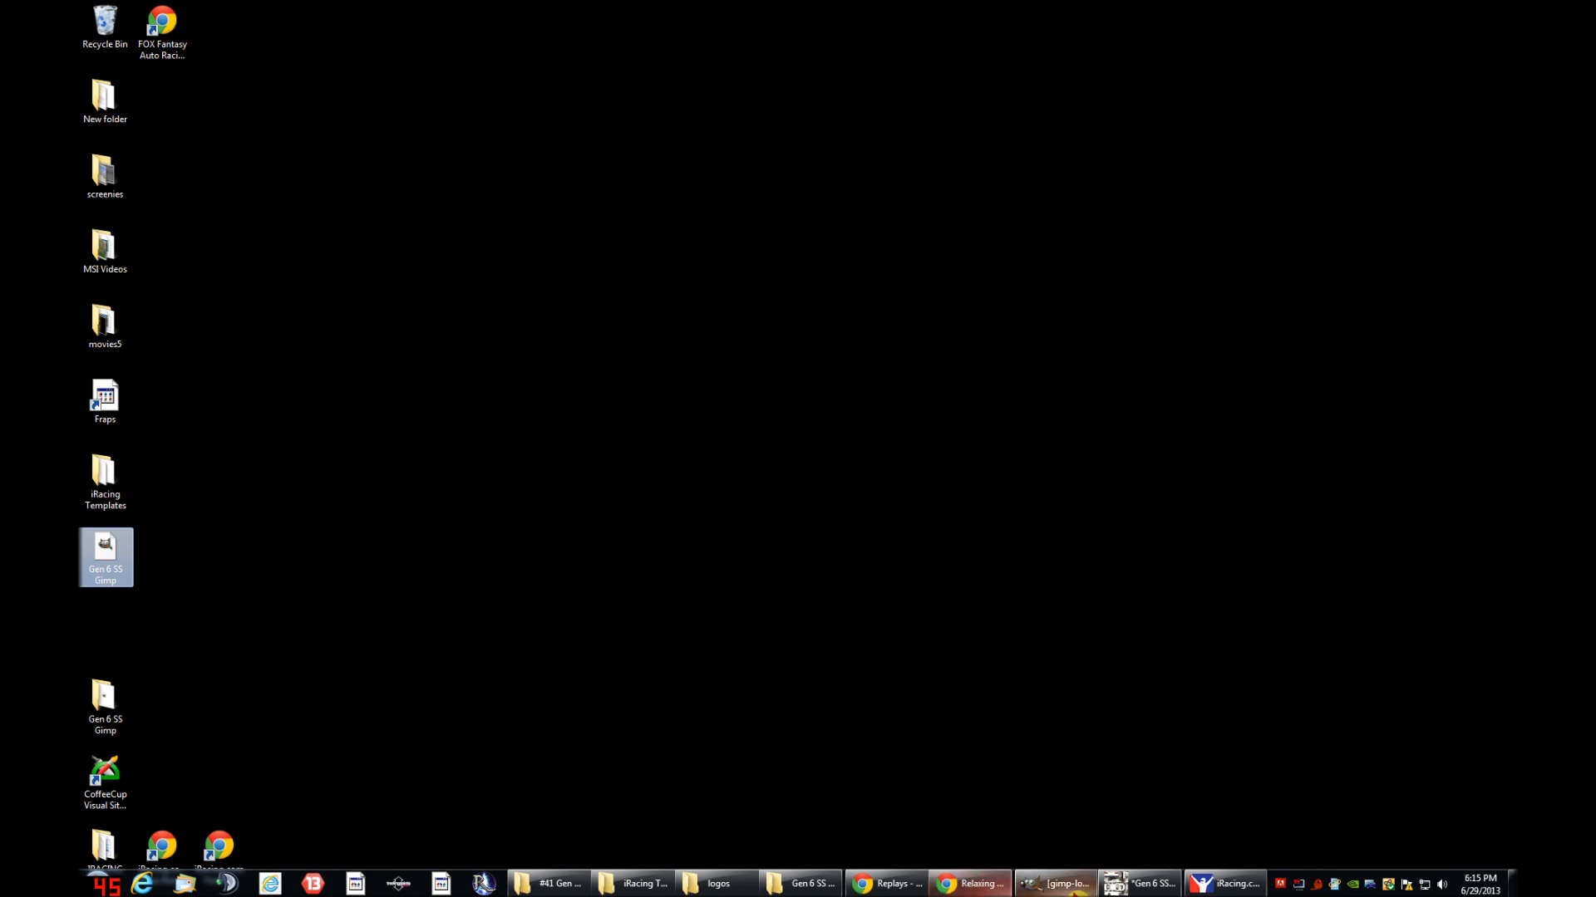
click(1114, 886)
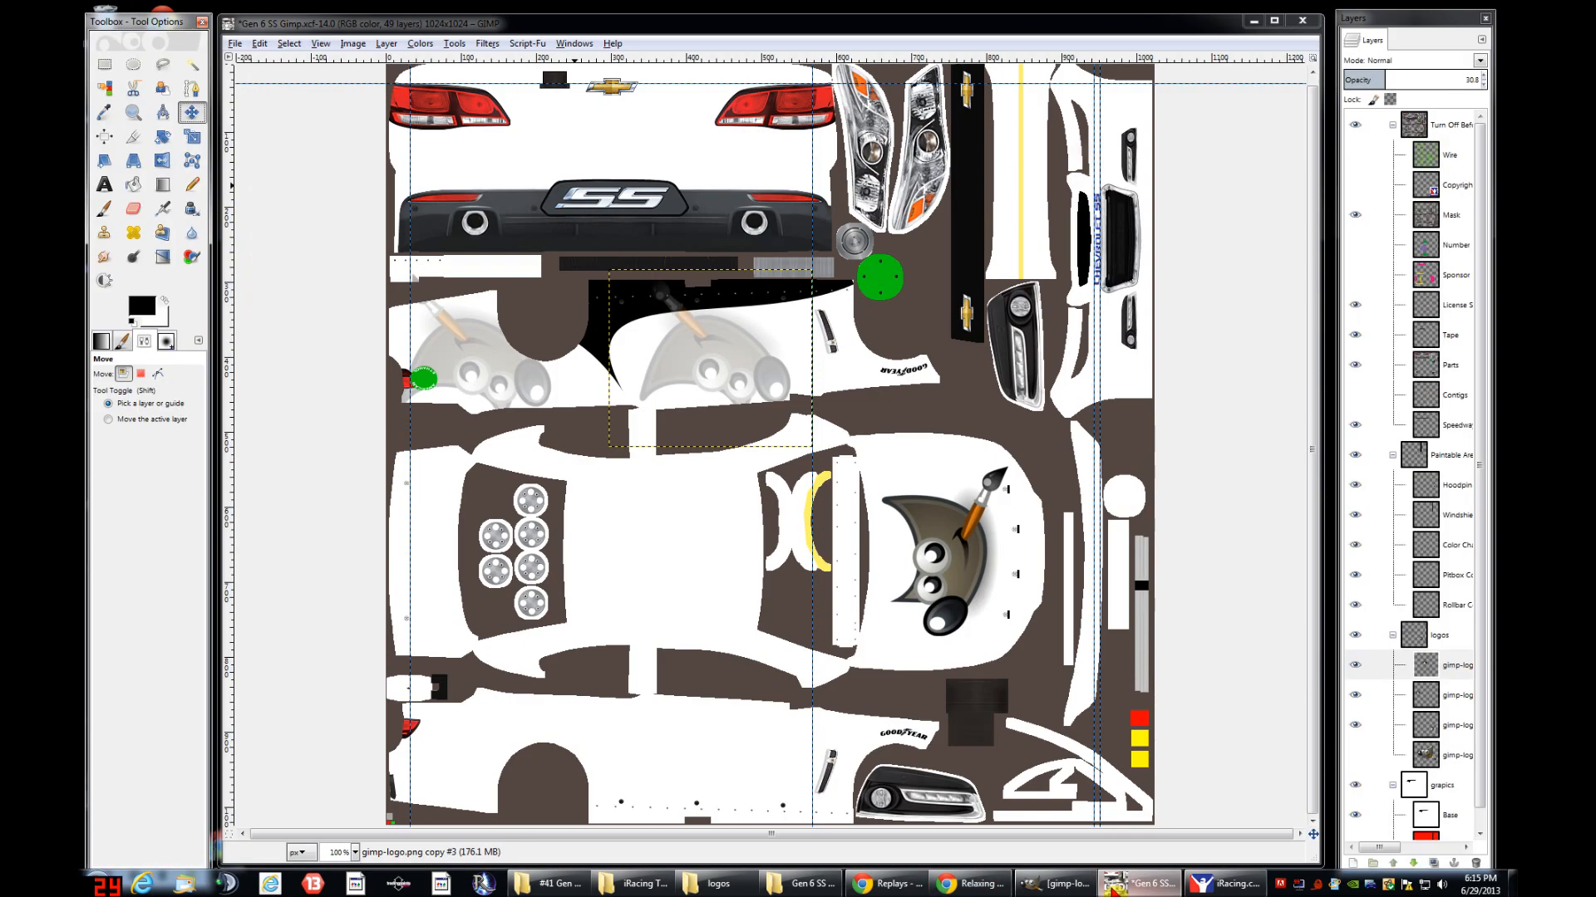
click(192, 88)
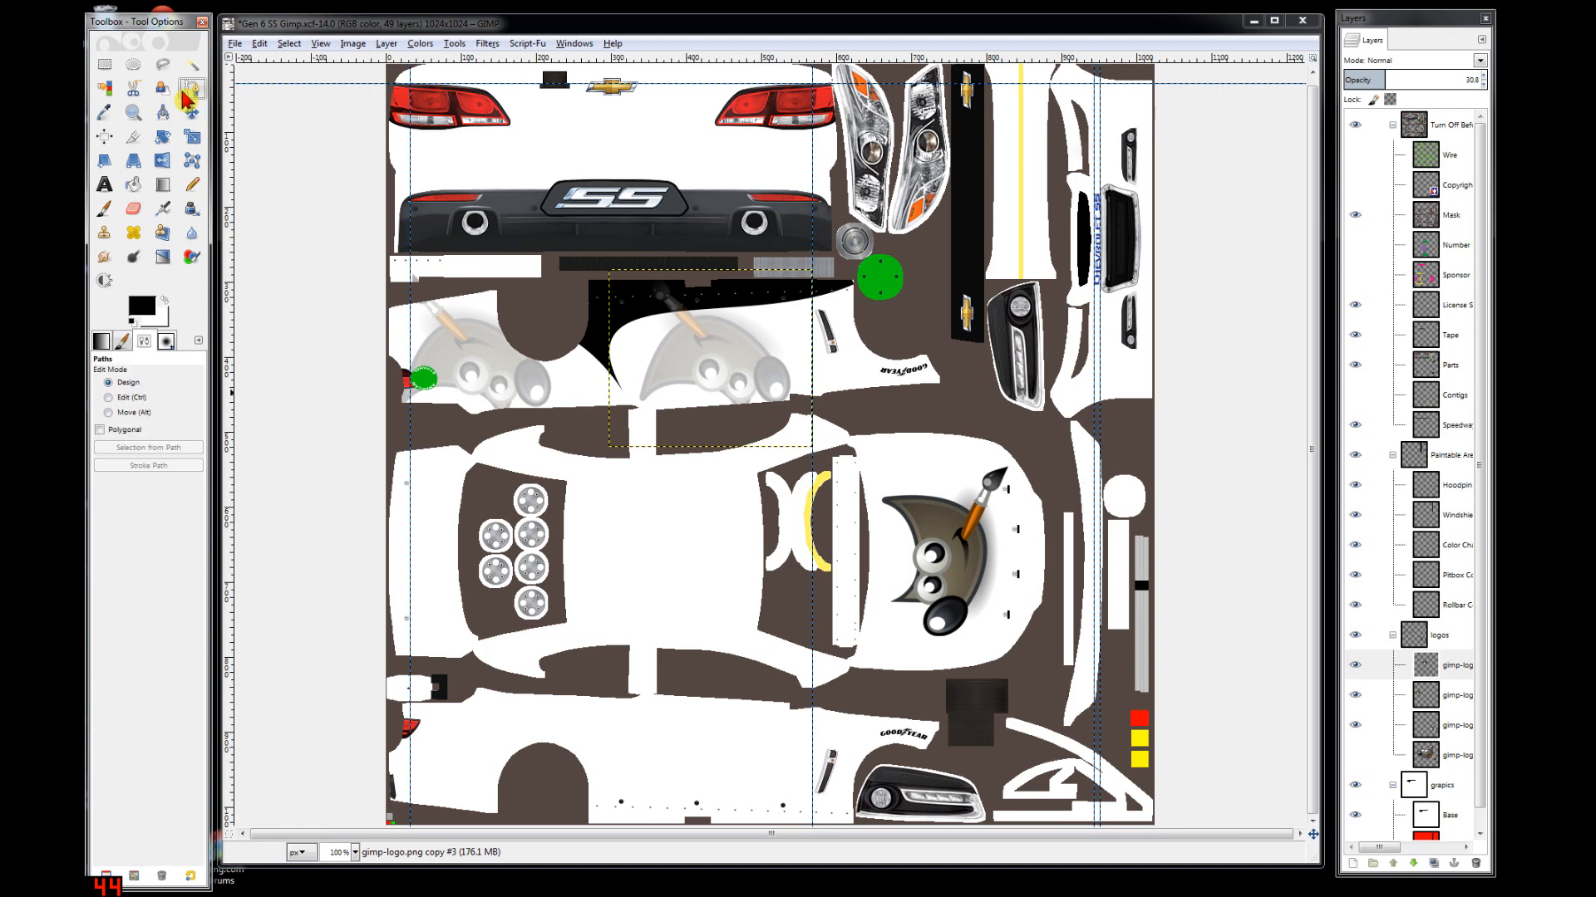
click(421, 45)
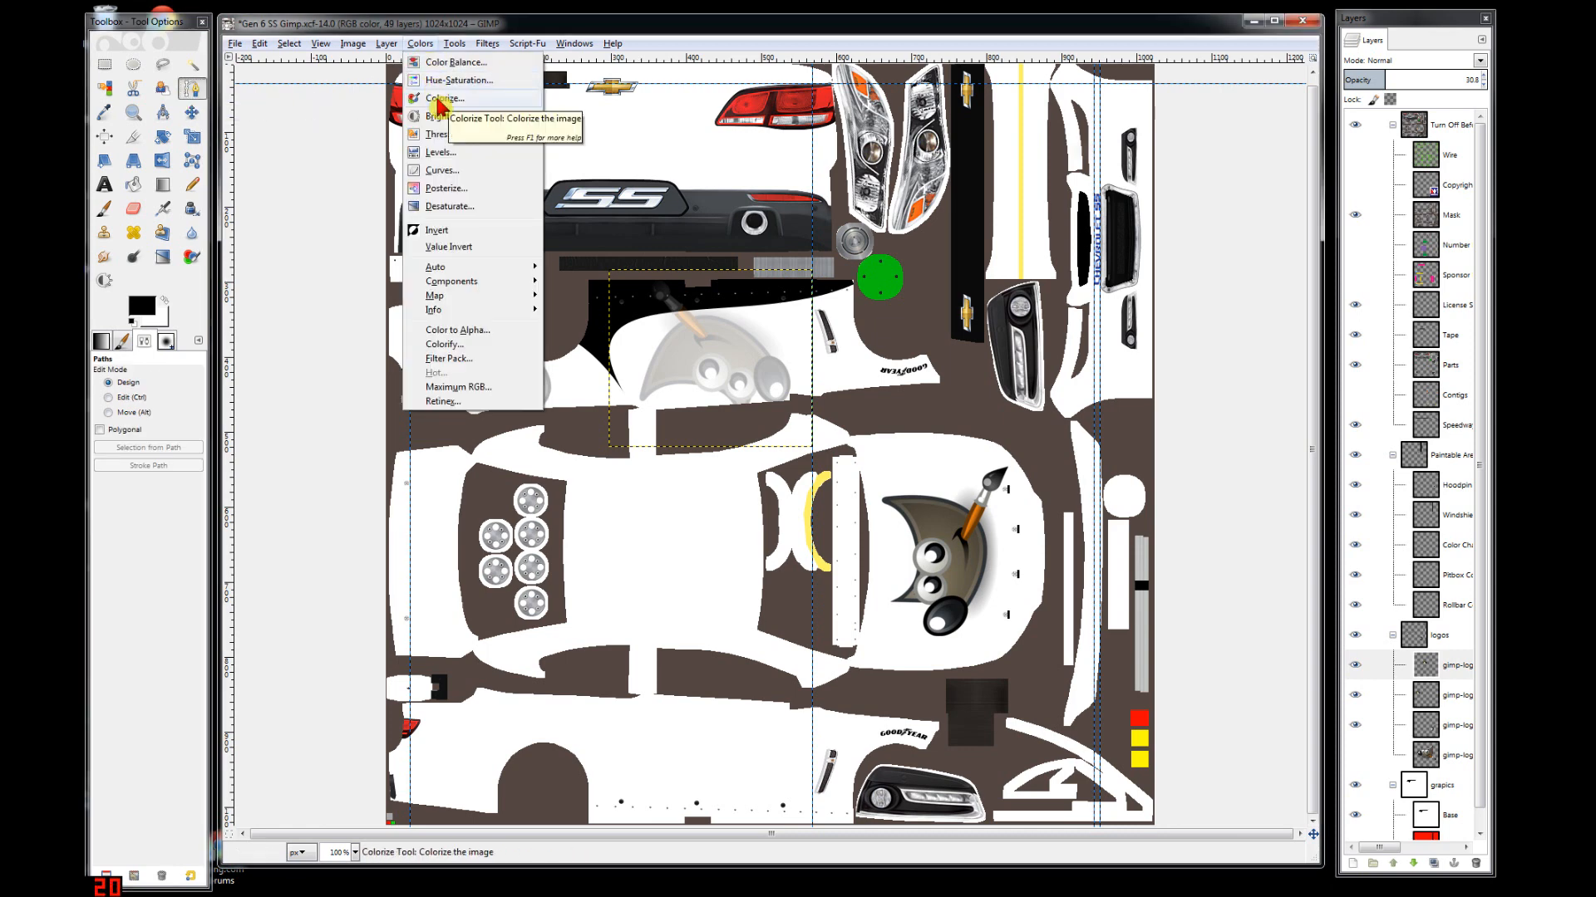
click(618, 40)
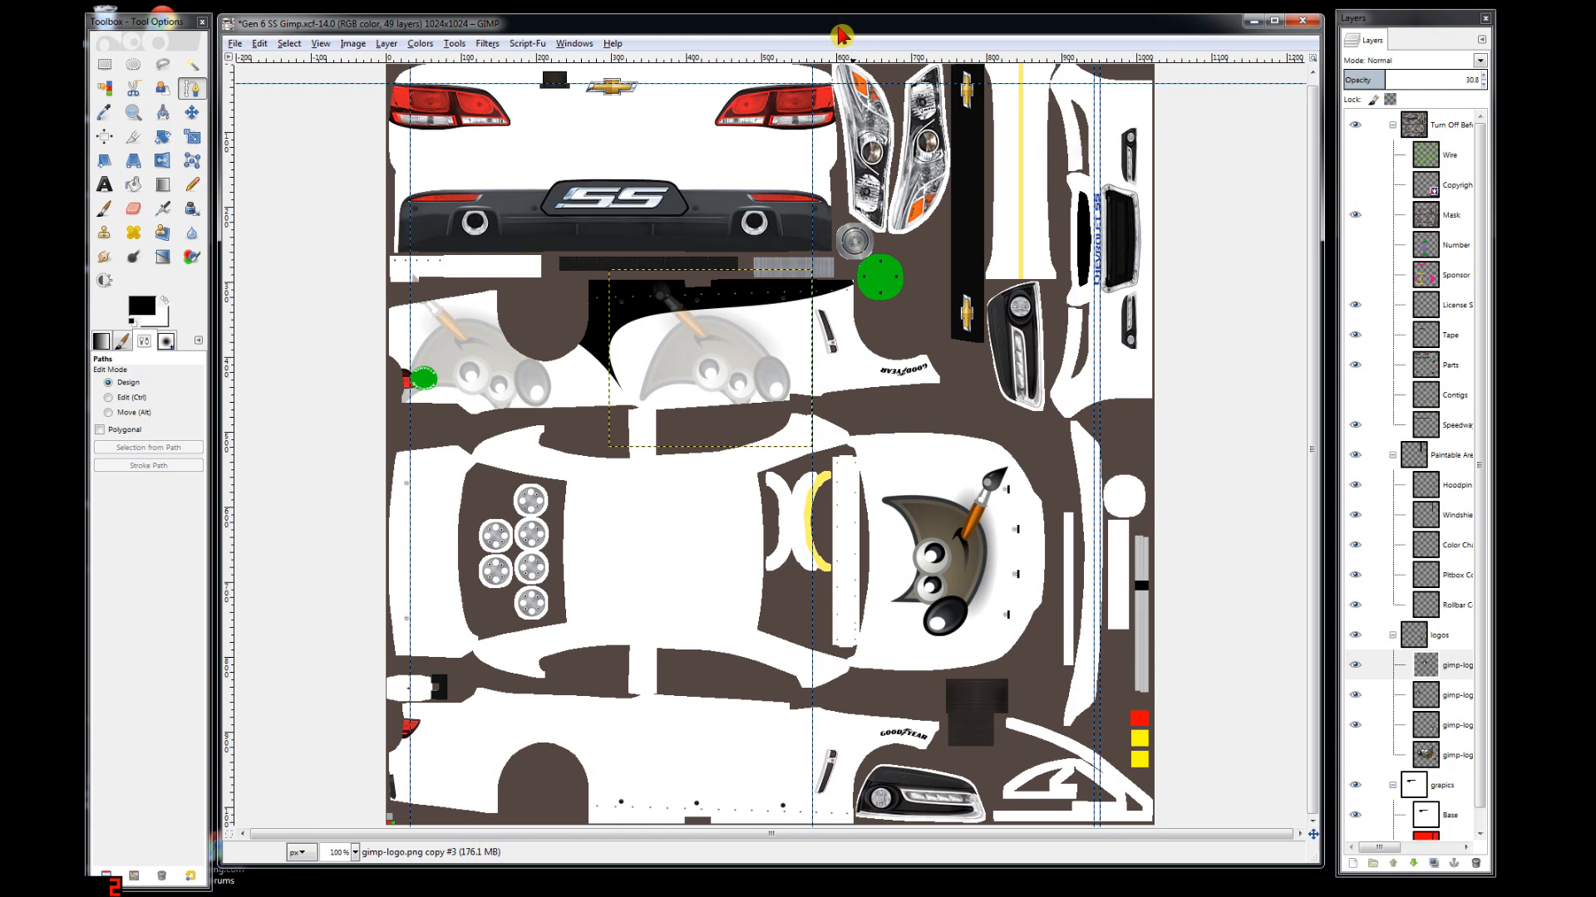
- Re-export the template to its Desktop TGA file, and export it over the existing car TGA in the stockcars chevyss paint folder
key(ctrl+e)
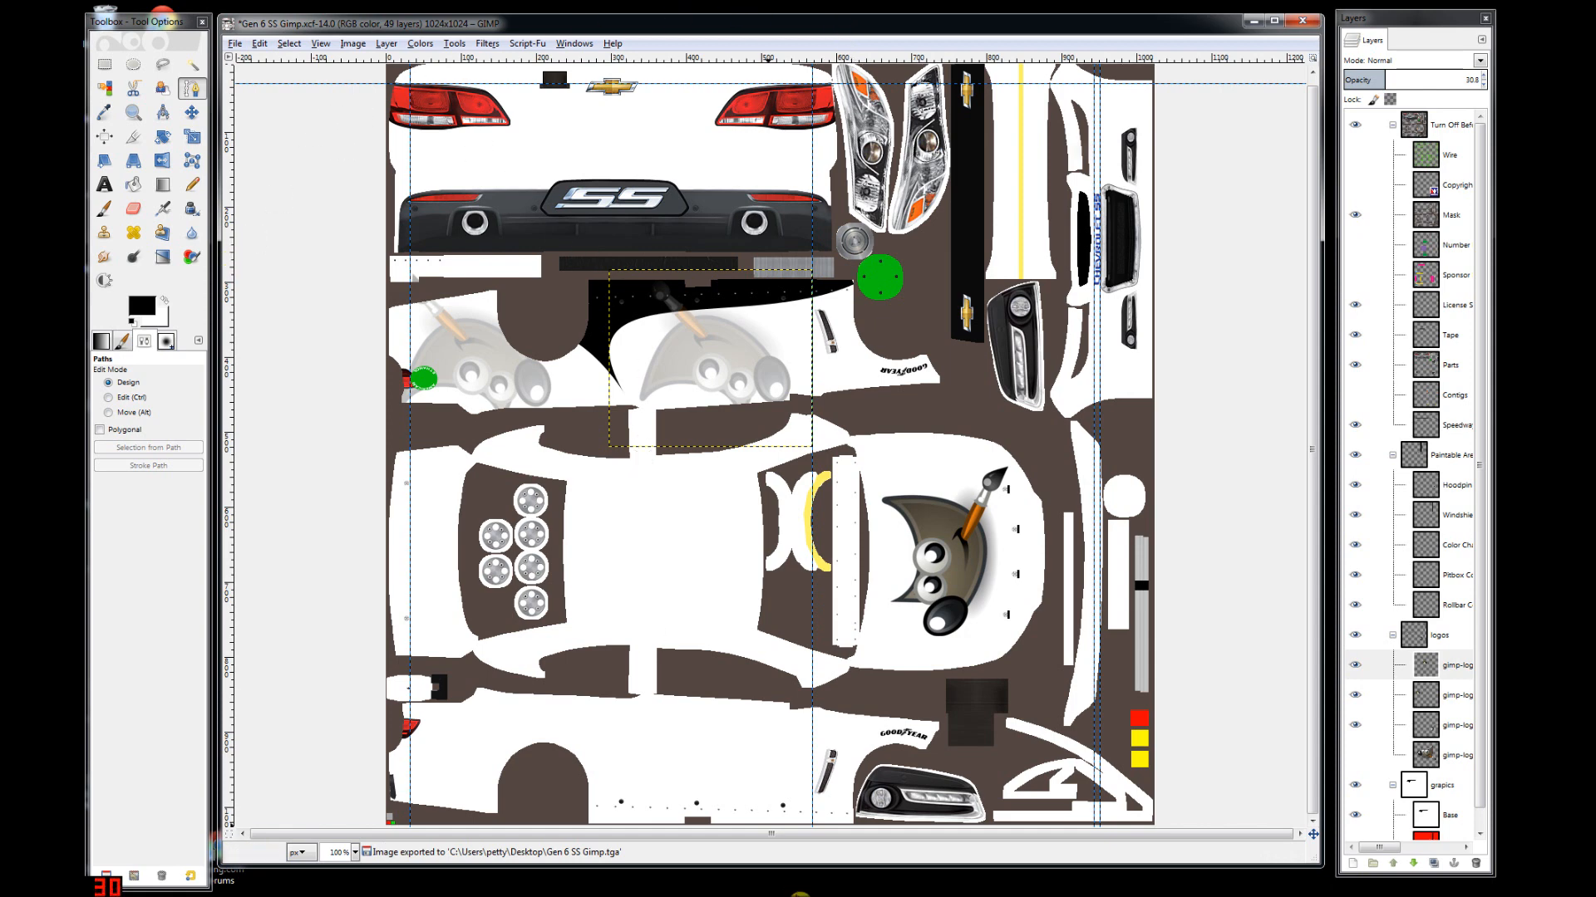
click(237, 45)
click(285, 246)
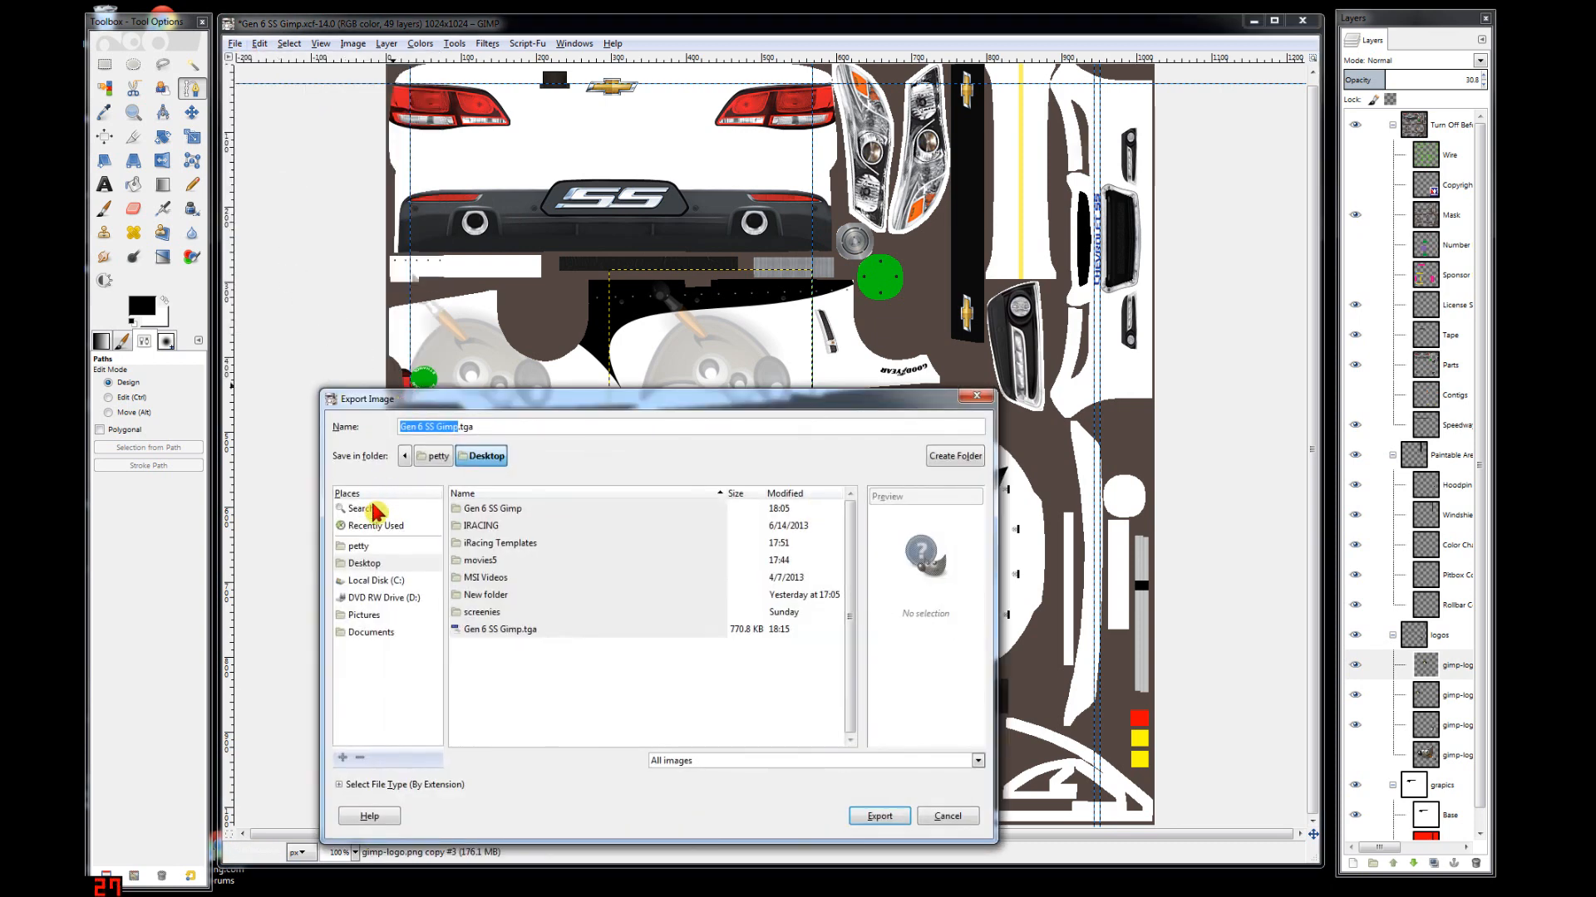
click(385, 527)
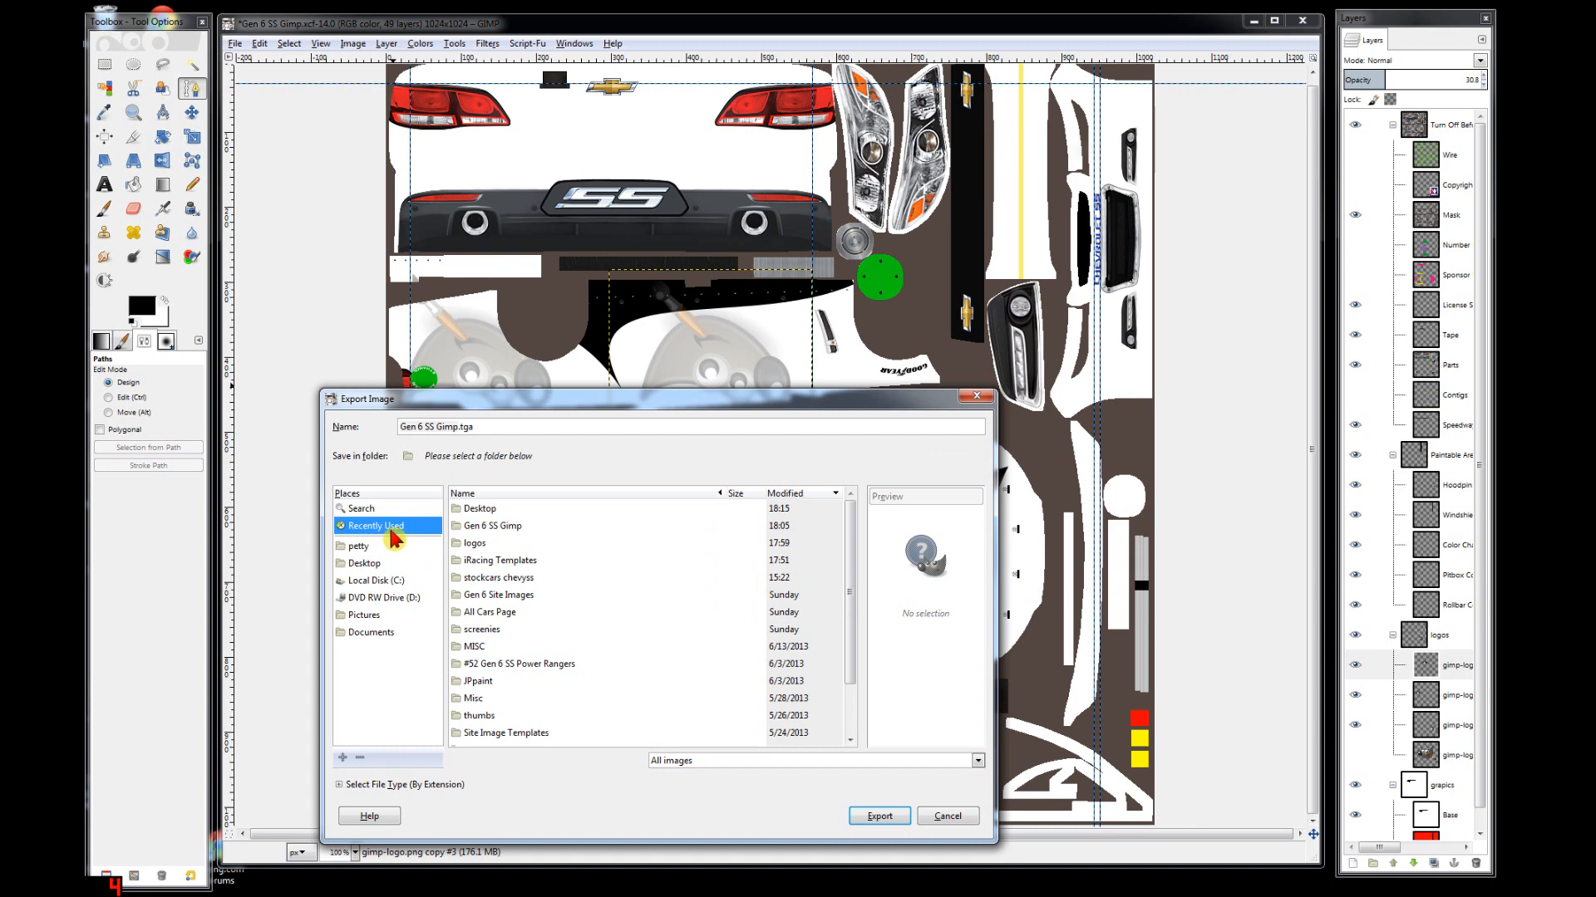
click(501, 579)
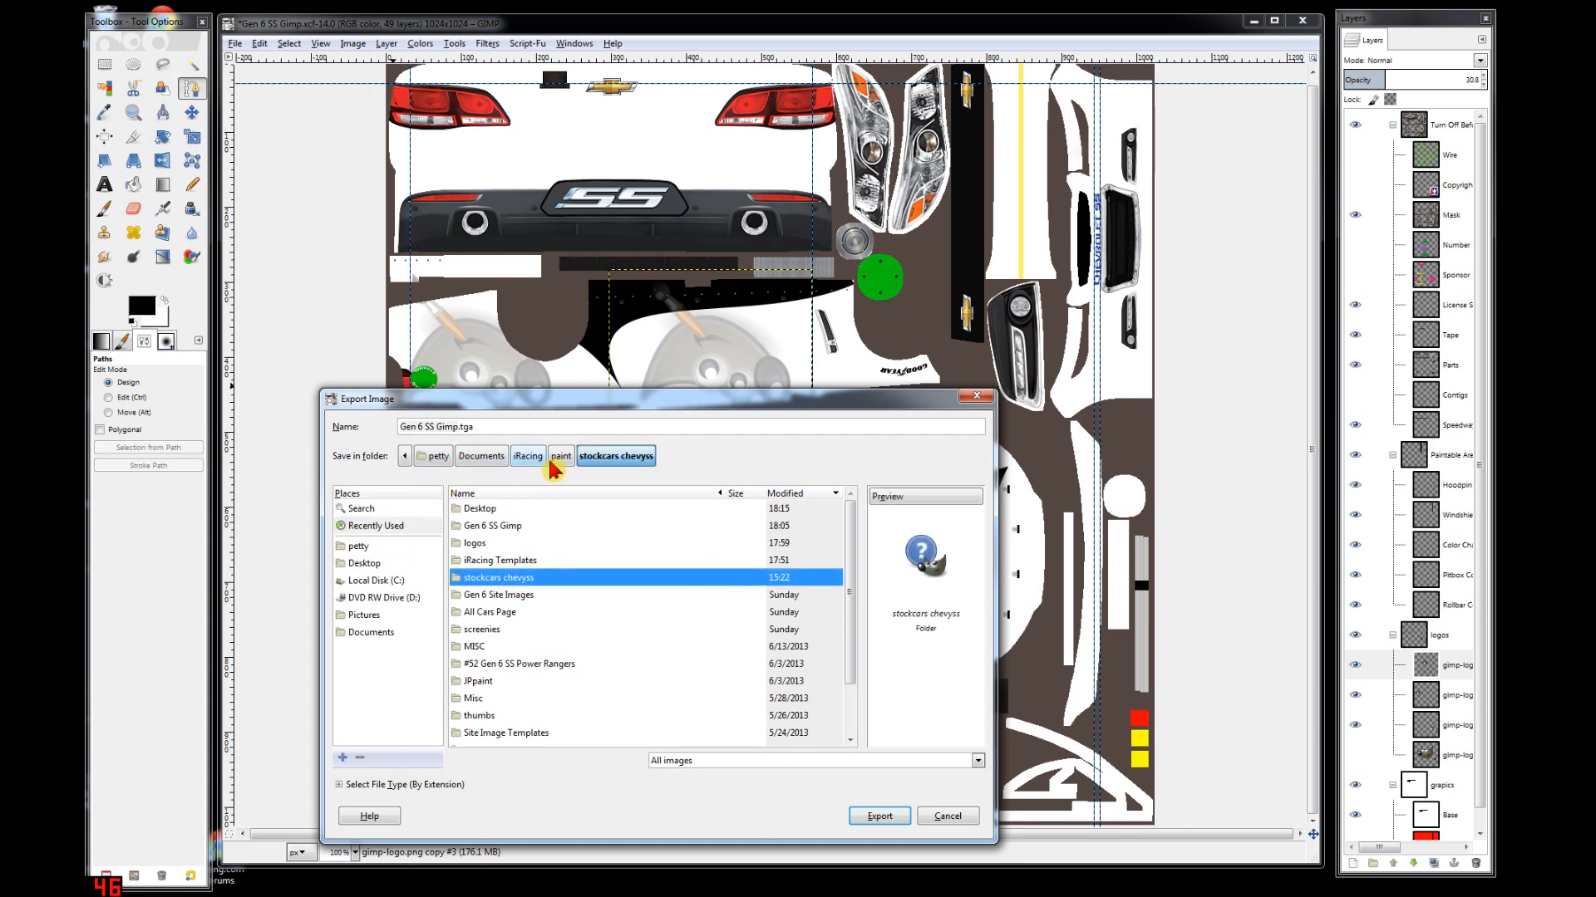
double_click(524, 579)
double_click(492, 510)
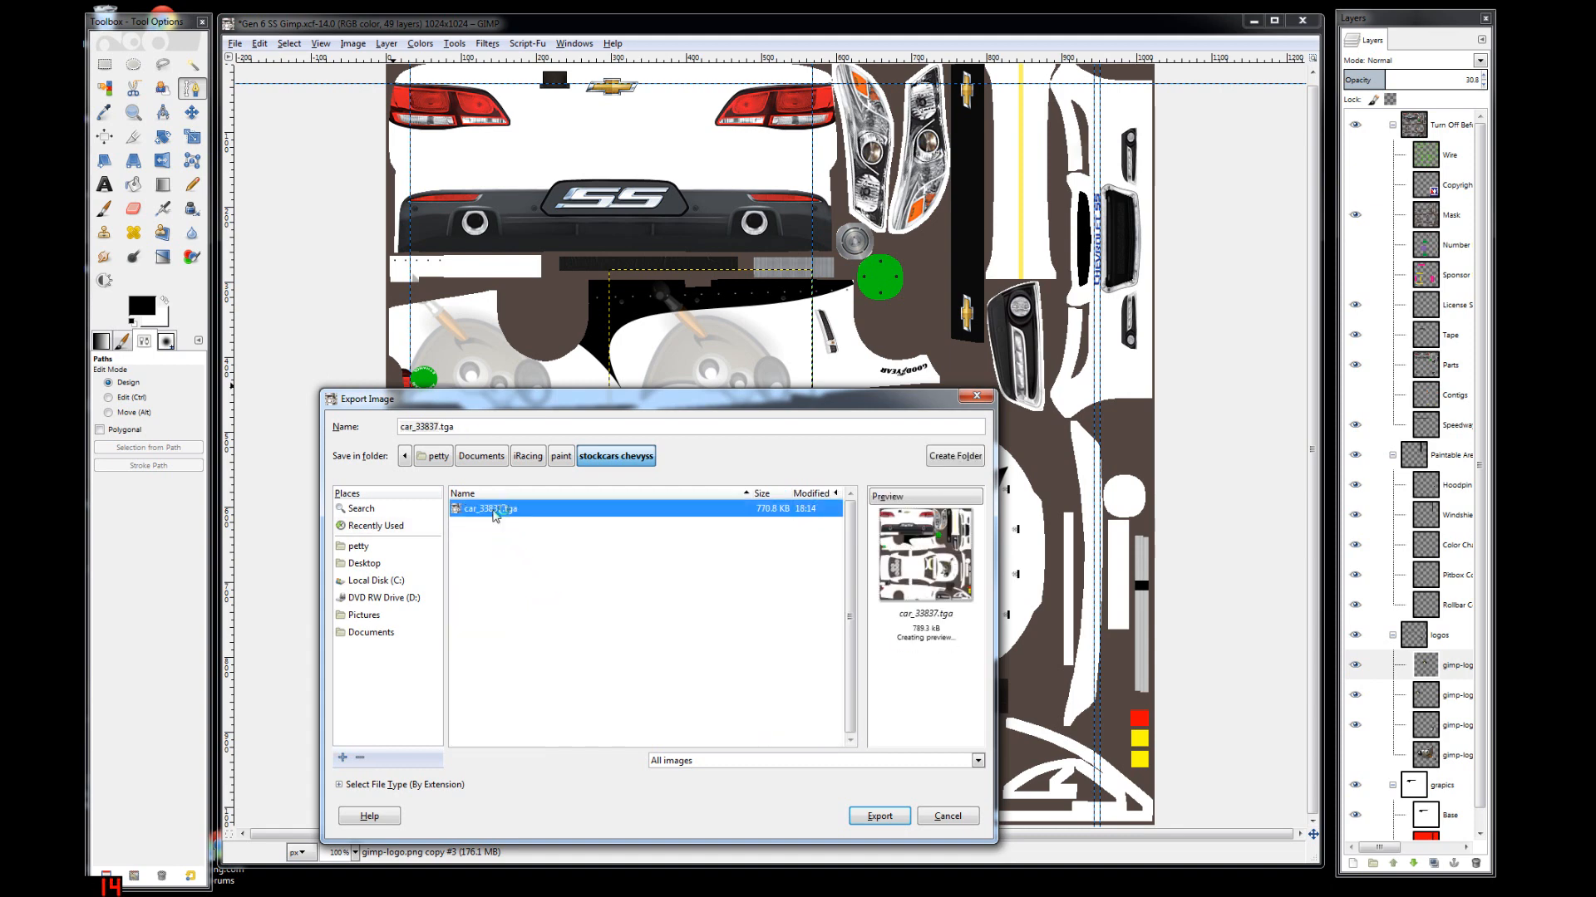
click(707, 693)
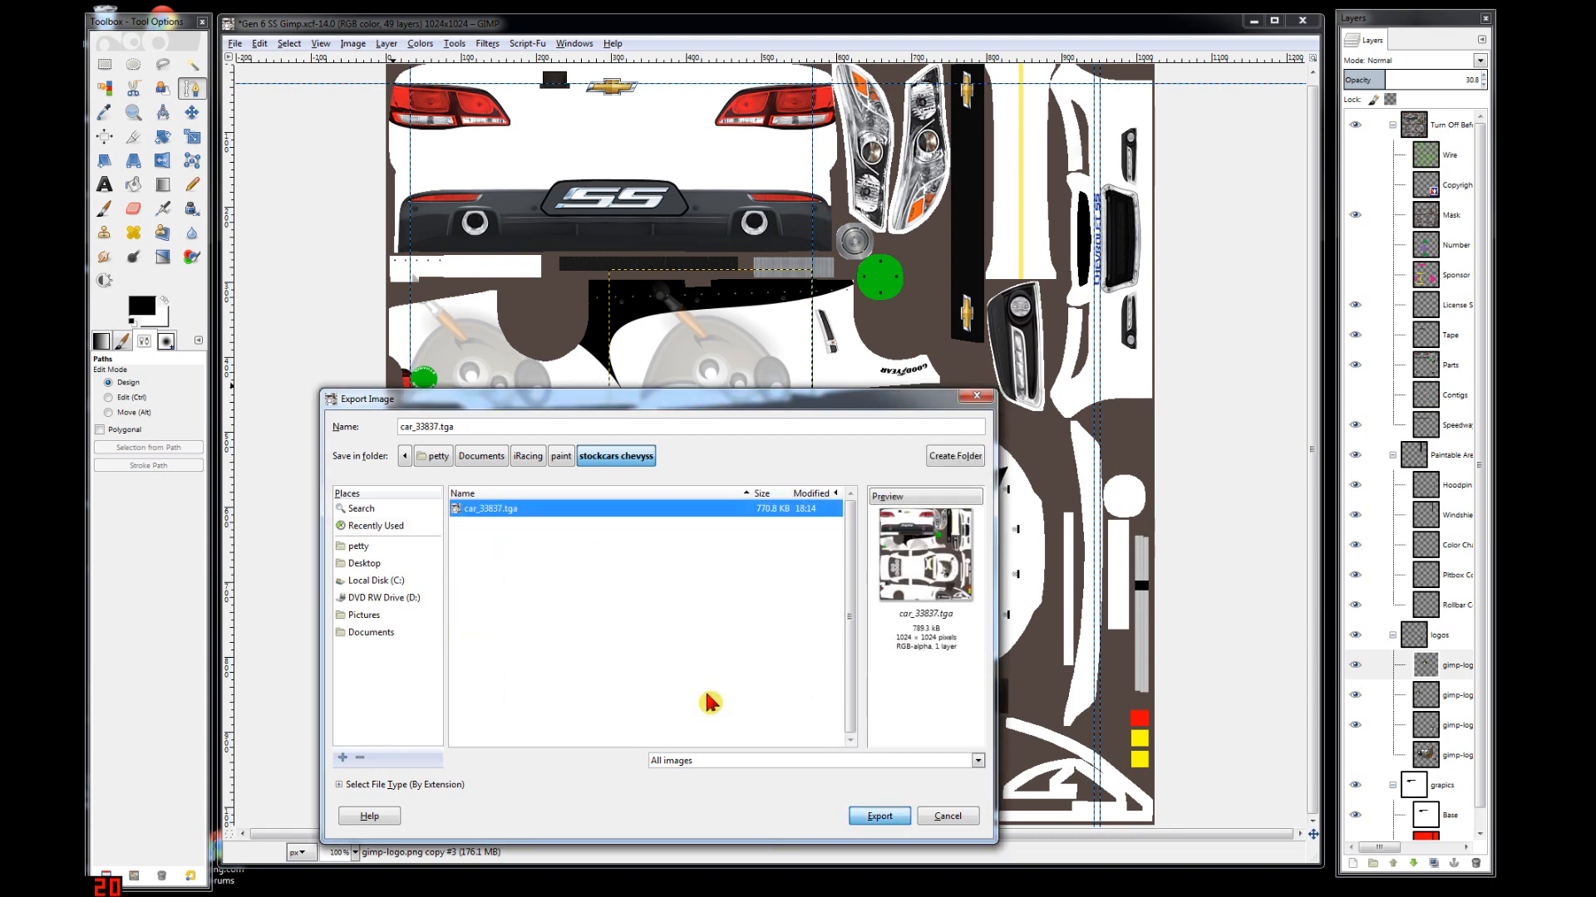
click(362, 264)
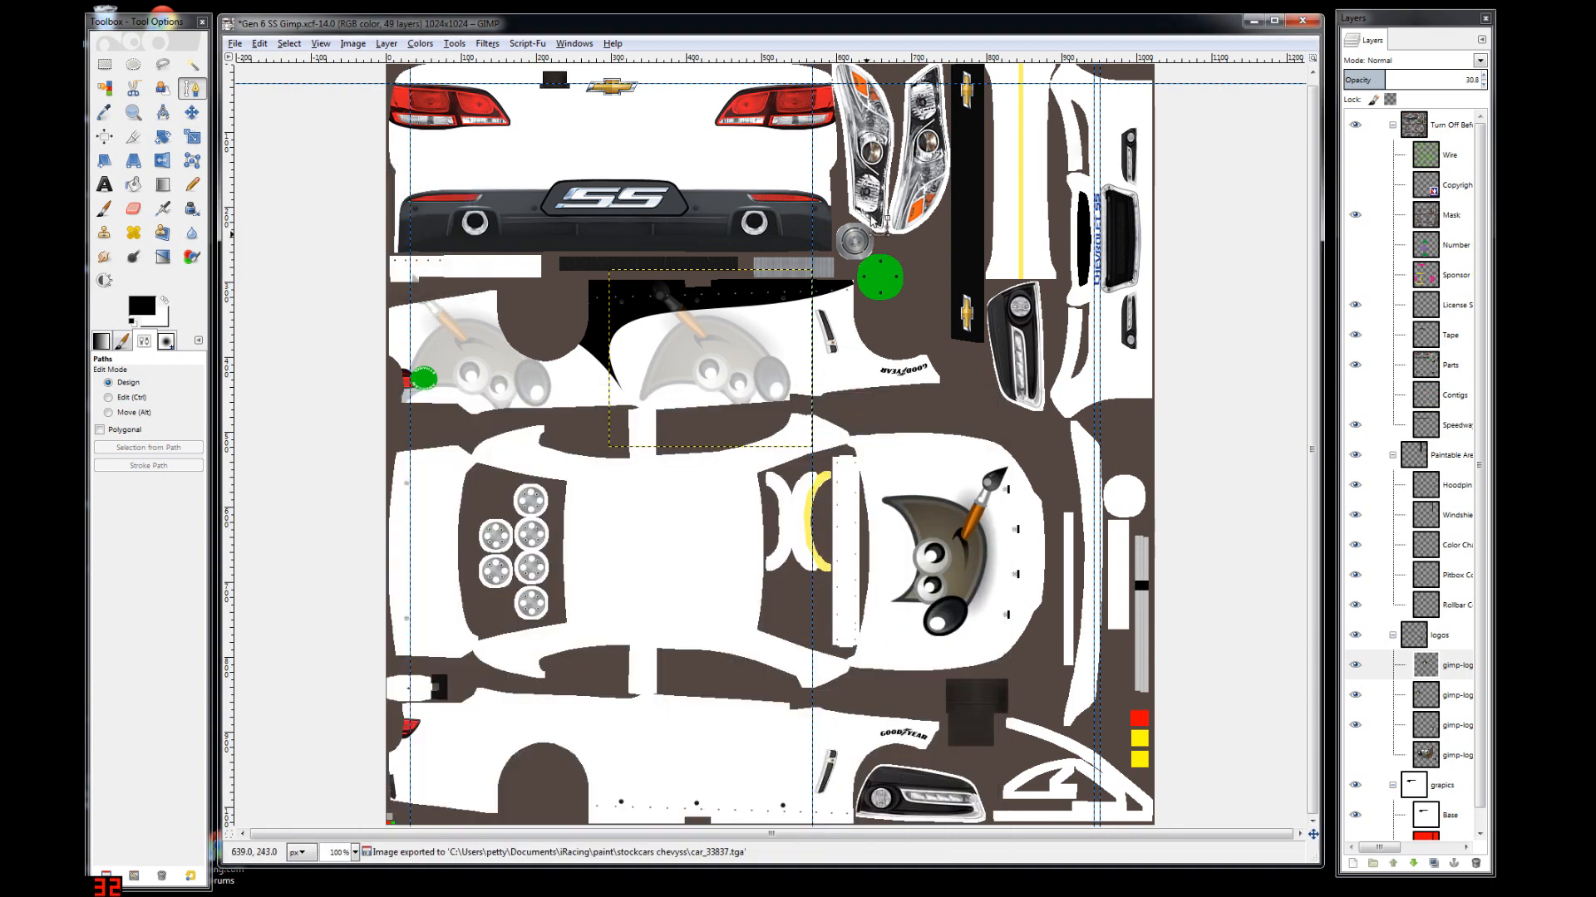
- Hide the second faded logo layer on the door area and re-export the template to the car TGA file
click(844, 33)
click(1355, 667)
click(1355, 670)
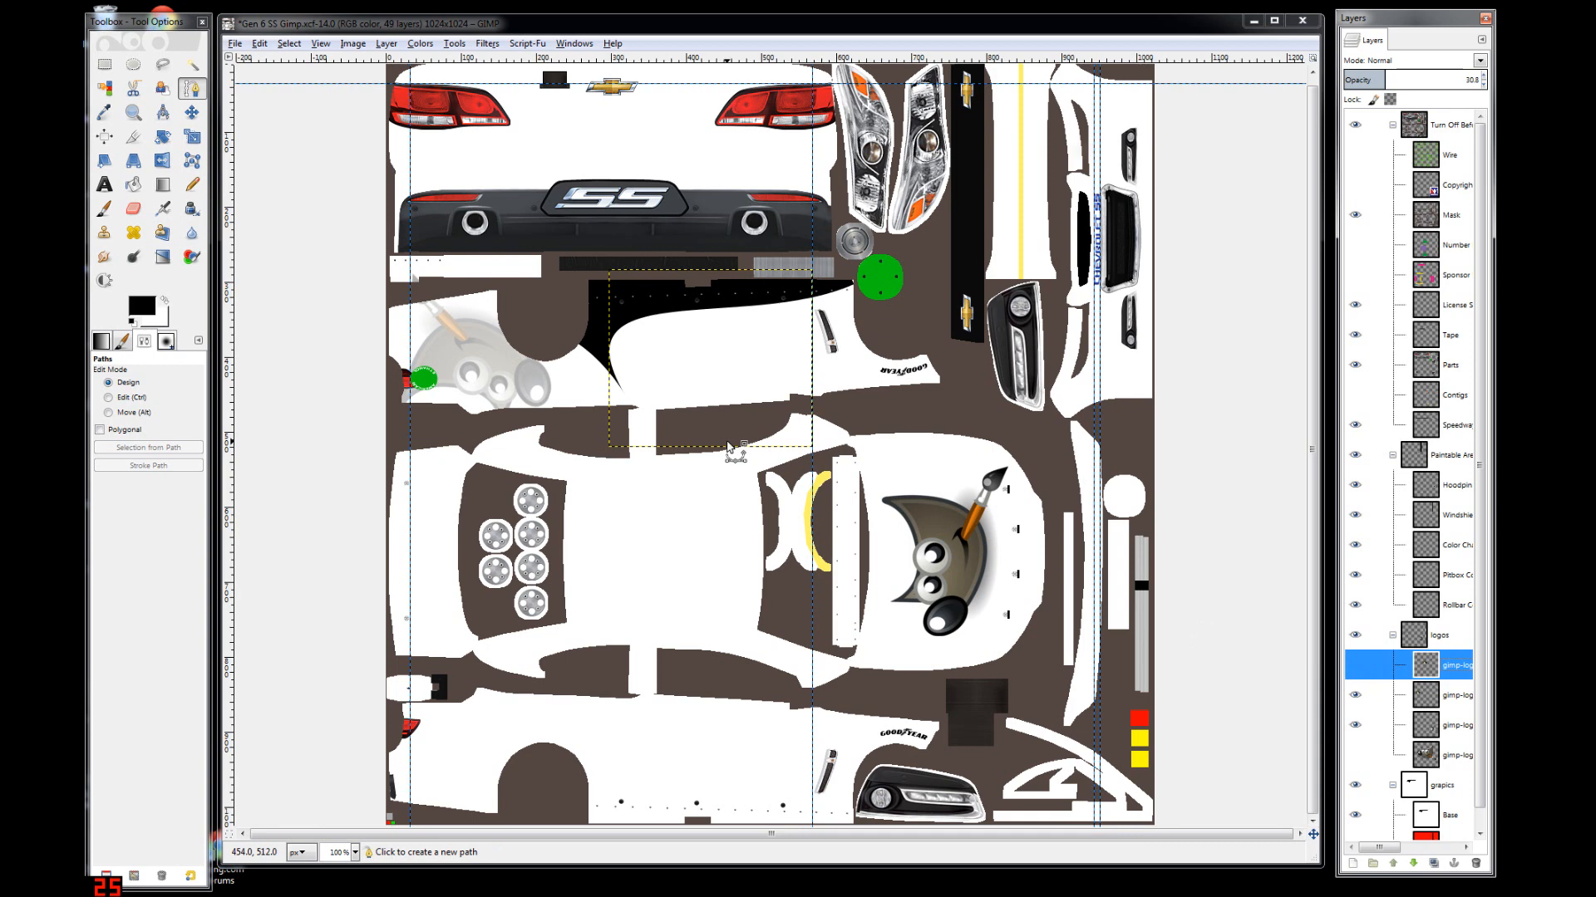
key(ctrl+e)
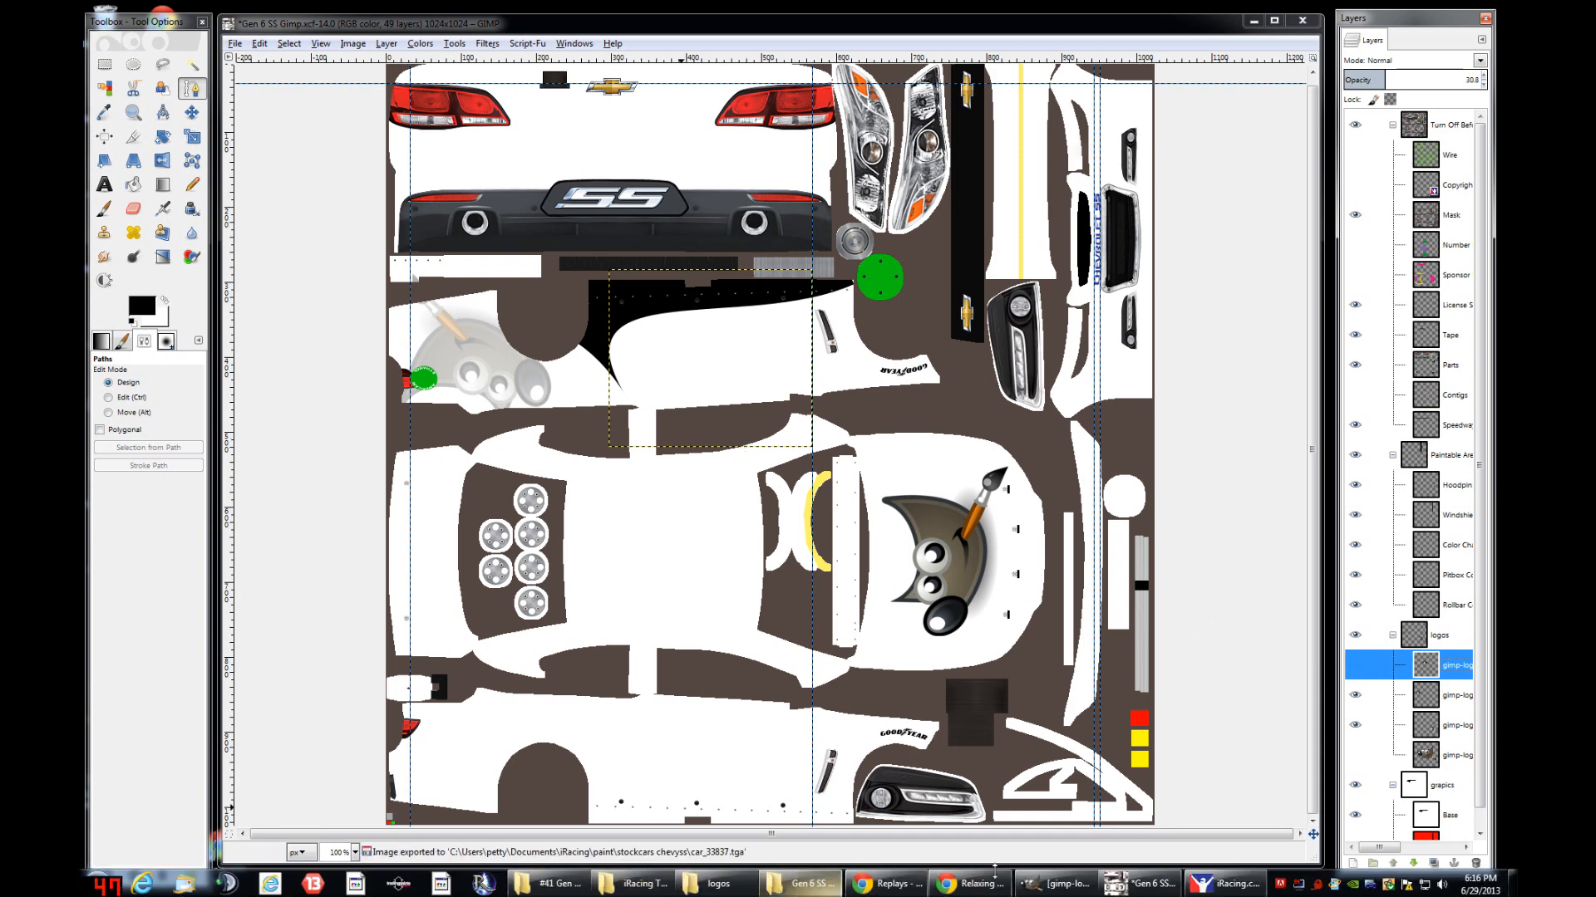
- Switch to the iRacing simulator, close the camera settings, and reload the car textures to check the door without the second logo
click(1244, 885)
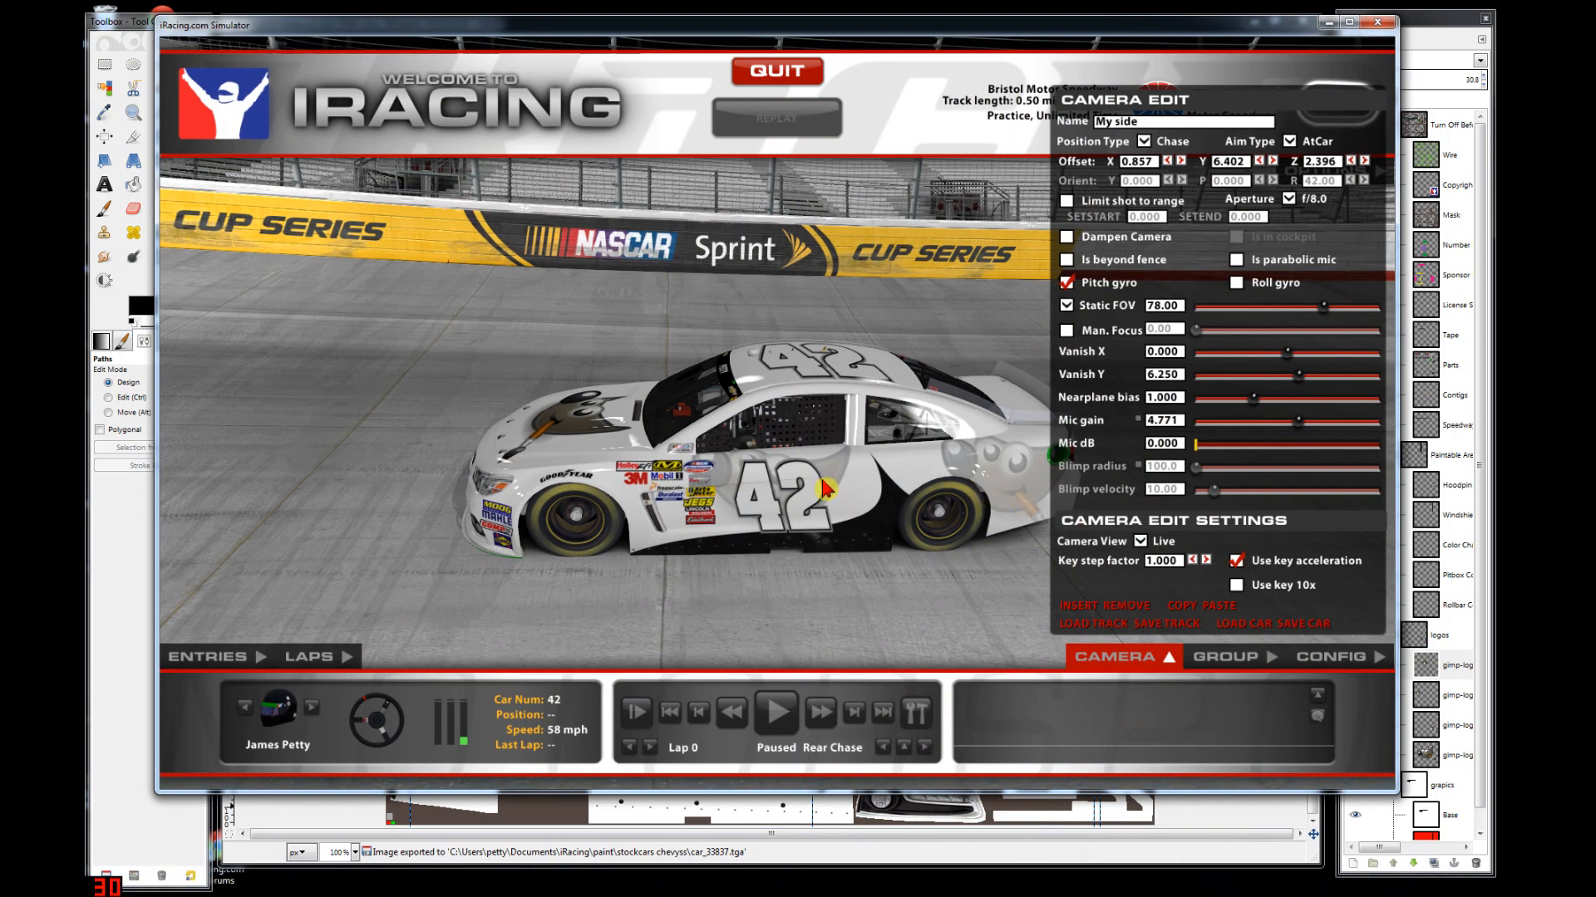
click(1129, 658)
scroll(1133, 663, up, 3)
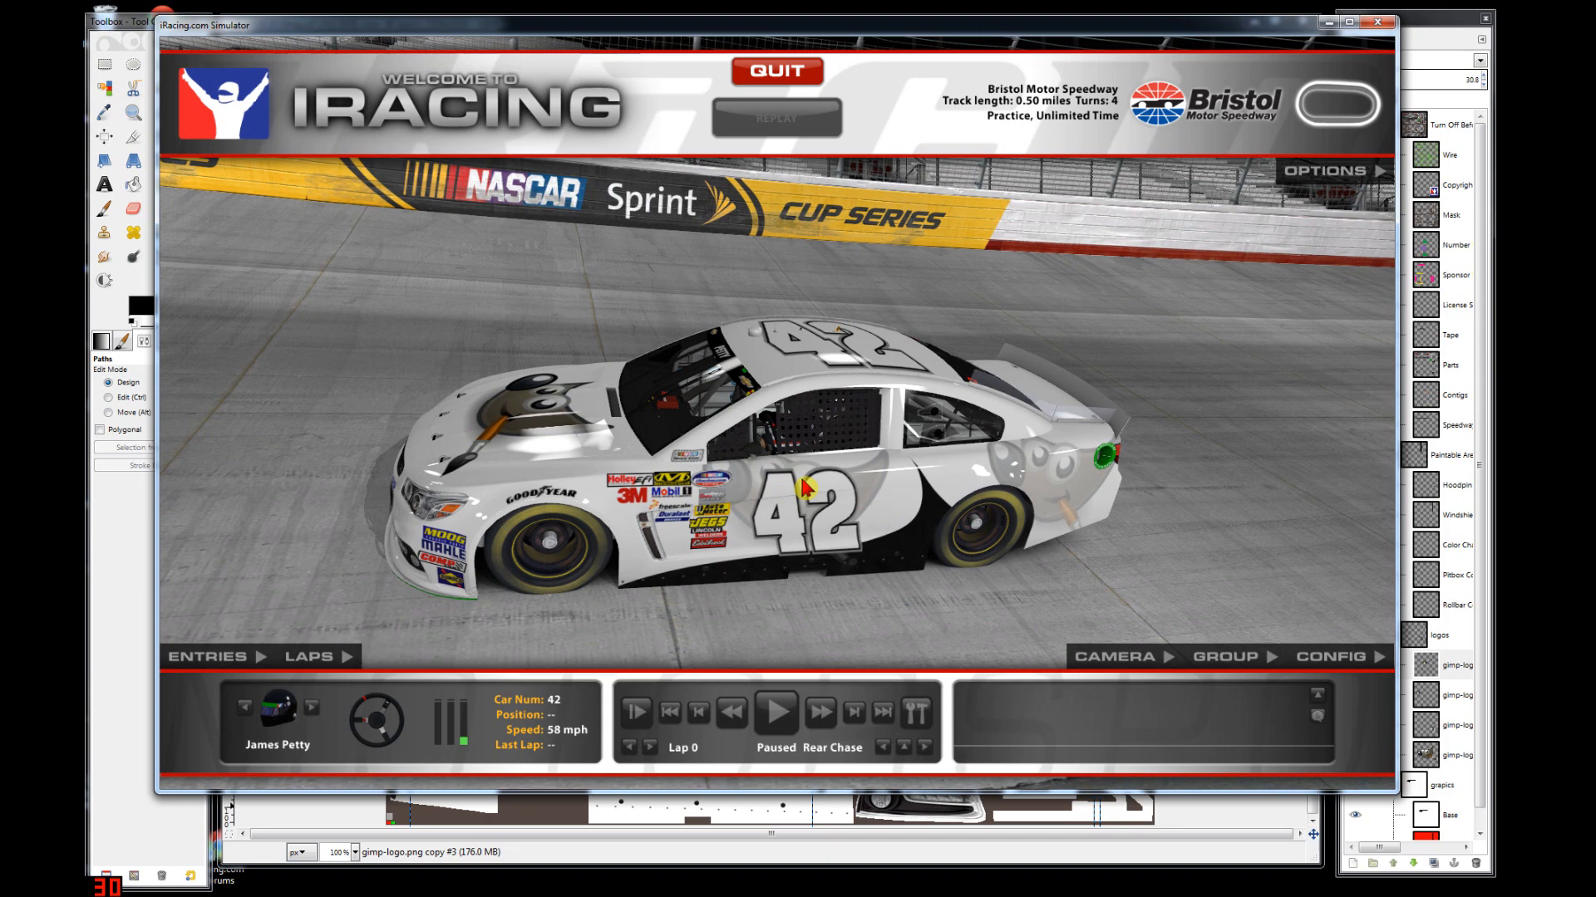
key(ctrl+r)
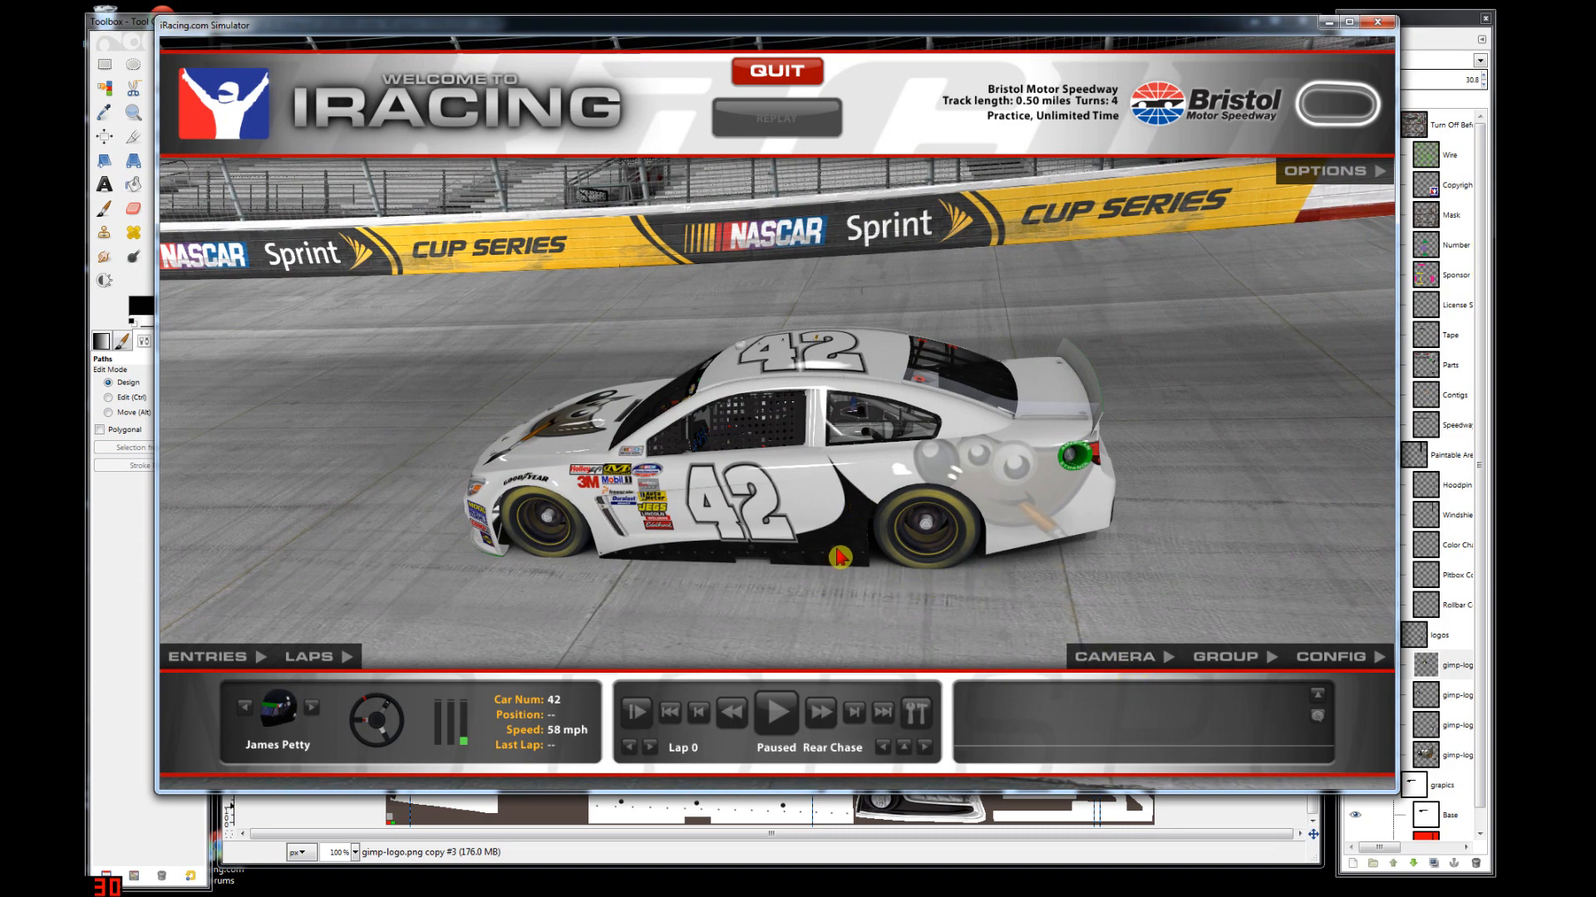
drag(823, 568, 839, 532)
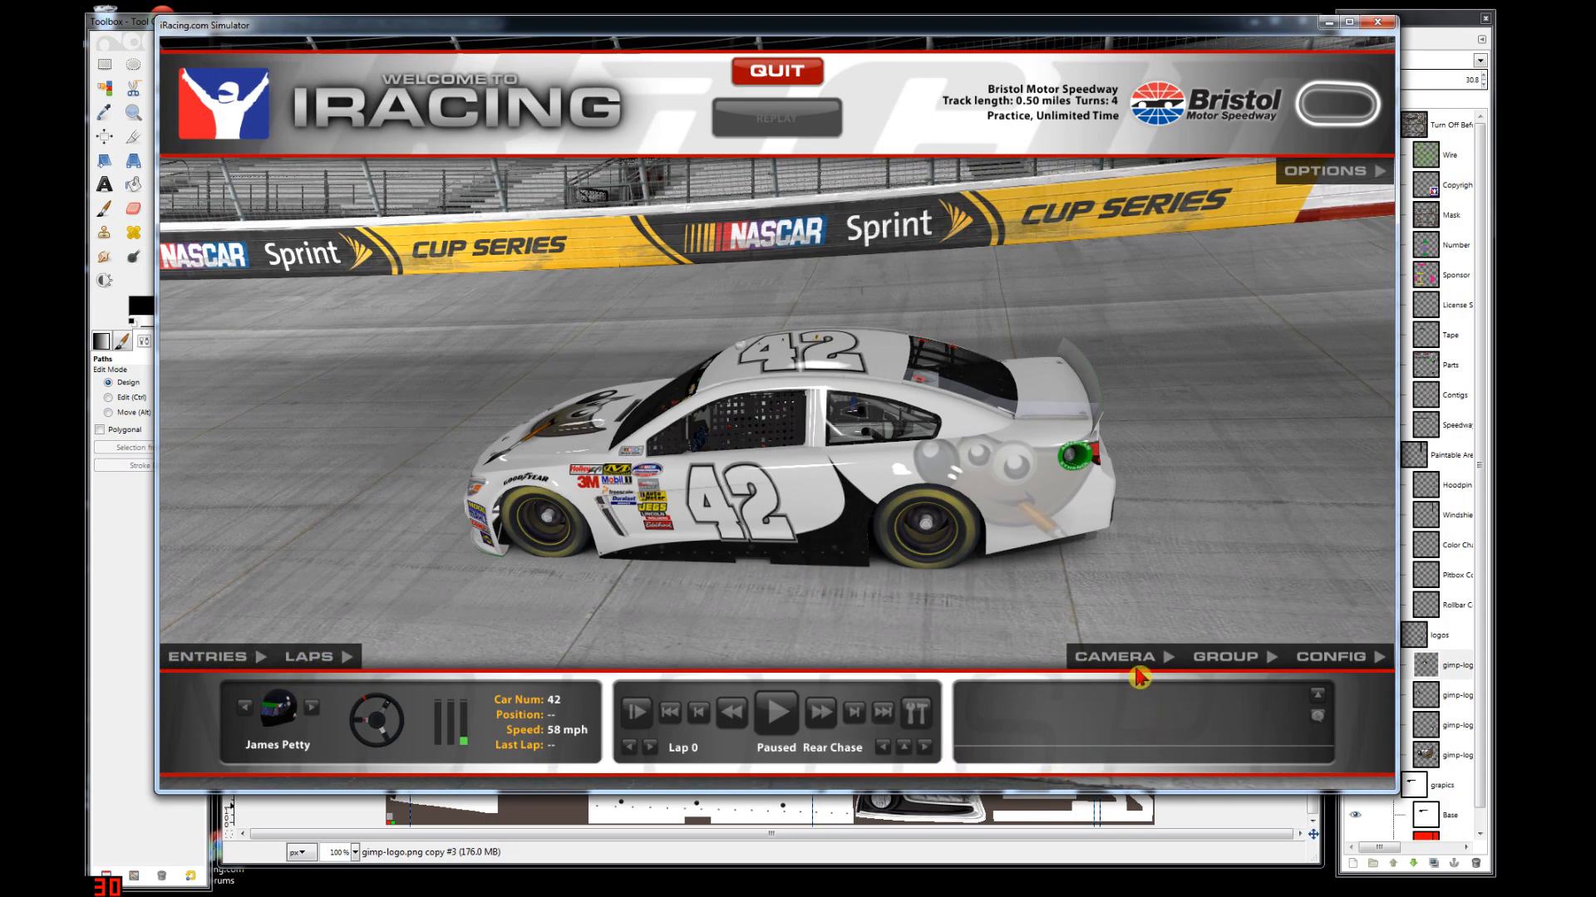
- Open the camera editing settings and move the camera around the car to view its side, front and hood logo
click(1132, 657)
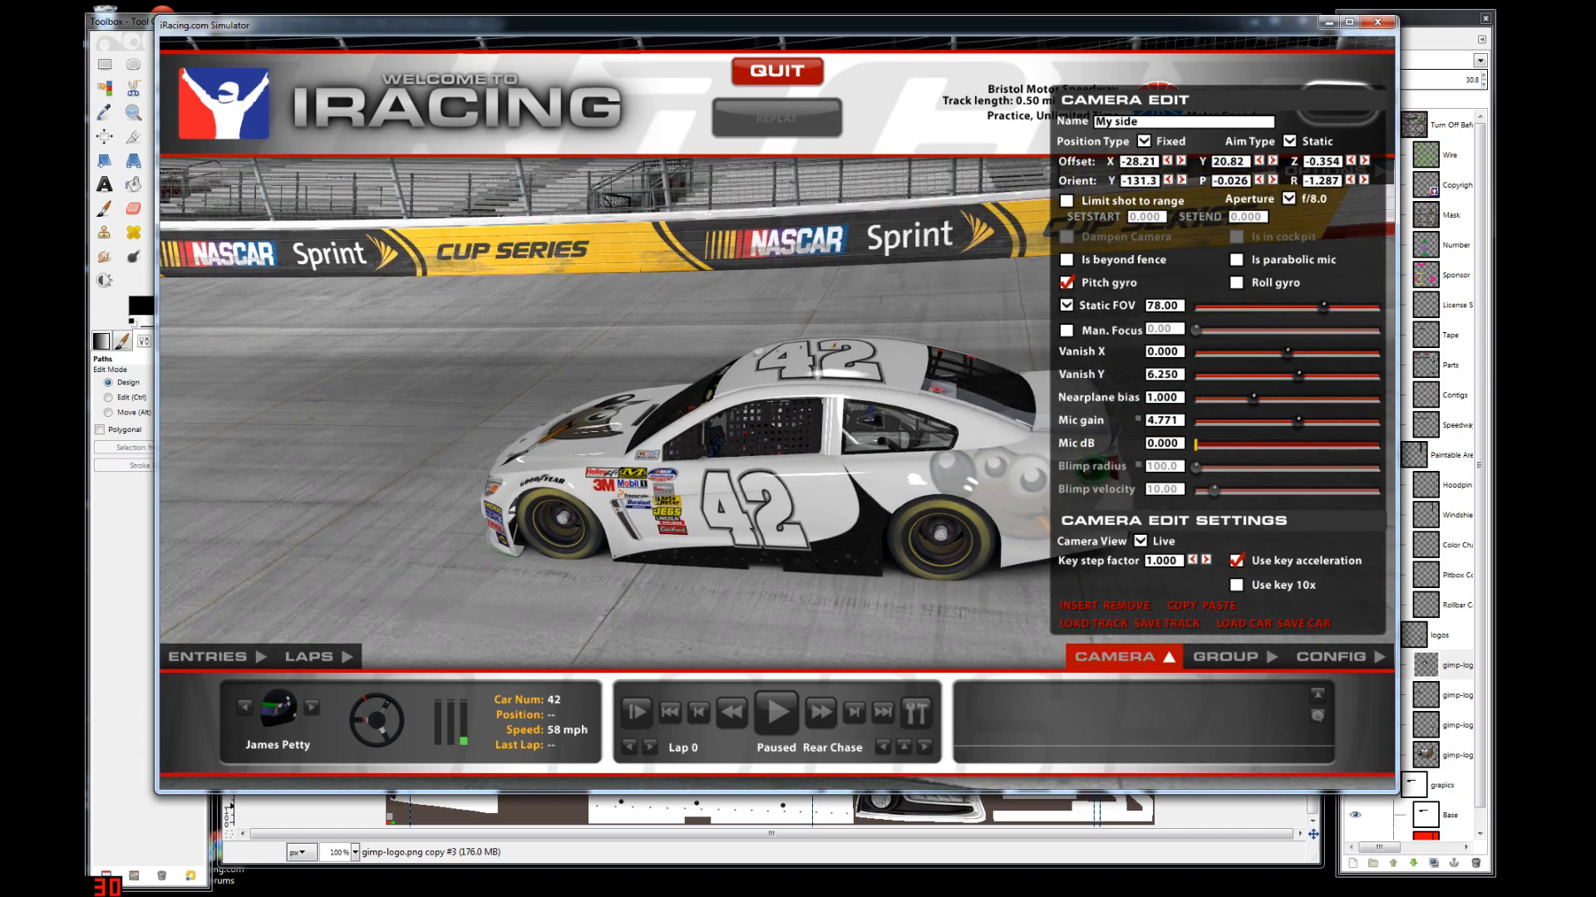
key(s)
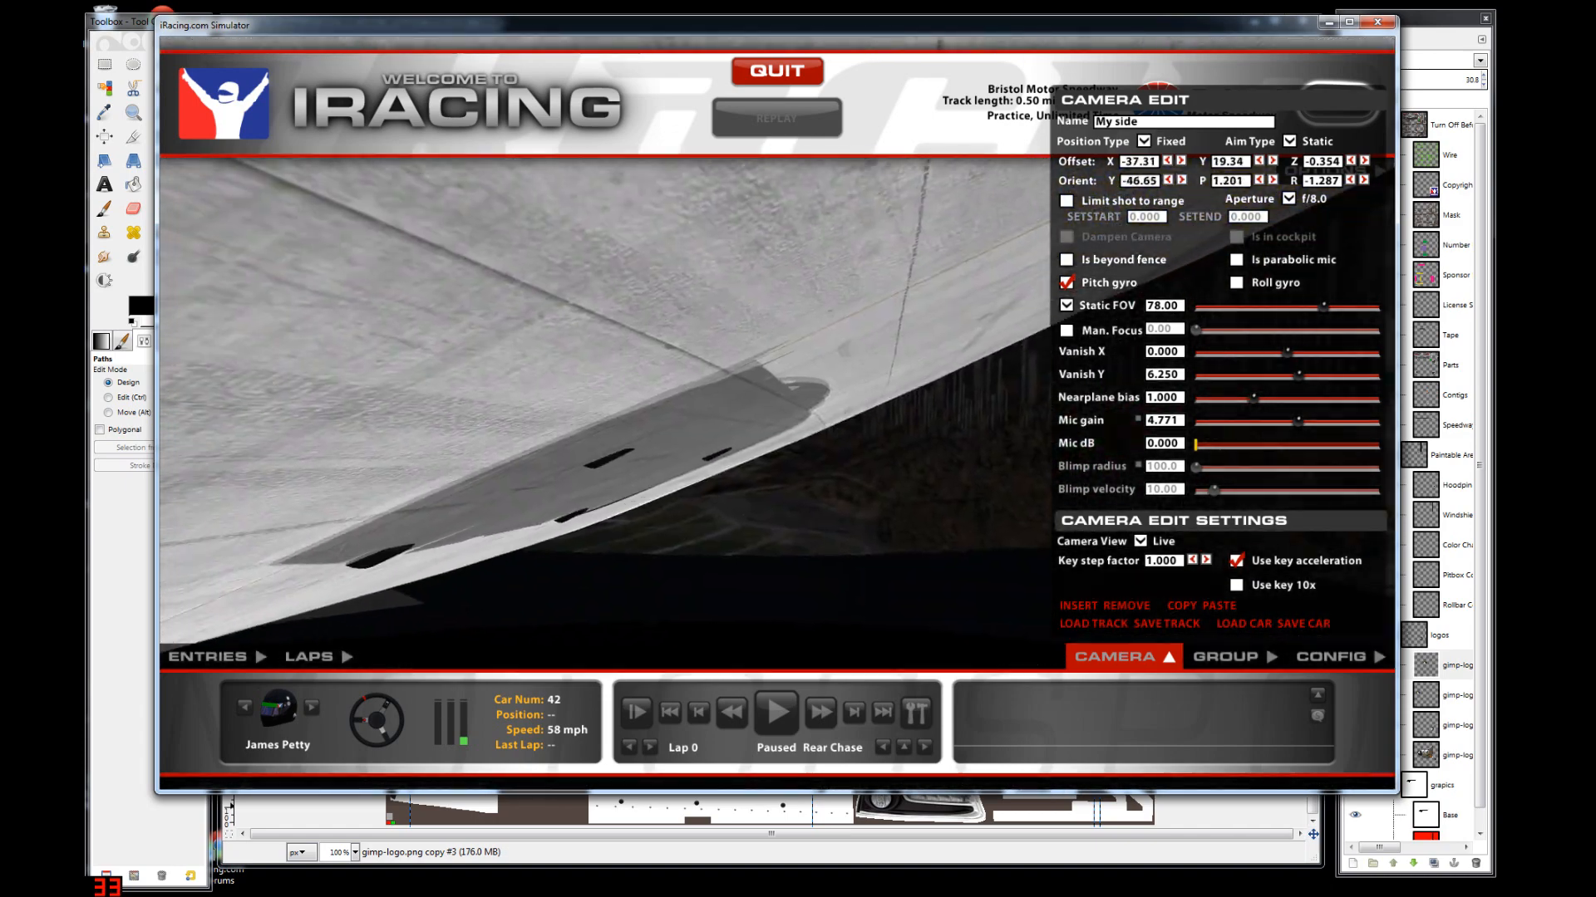
key(w)
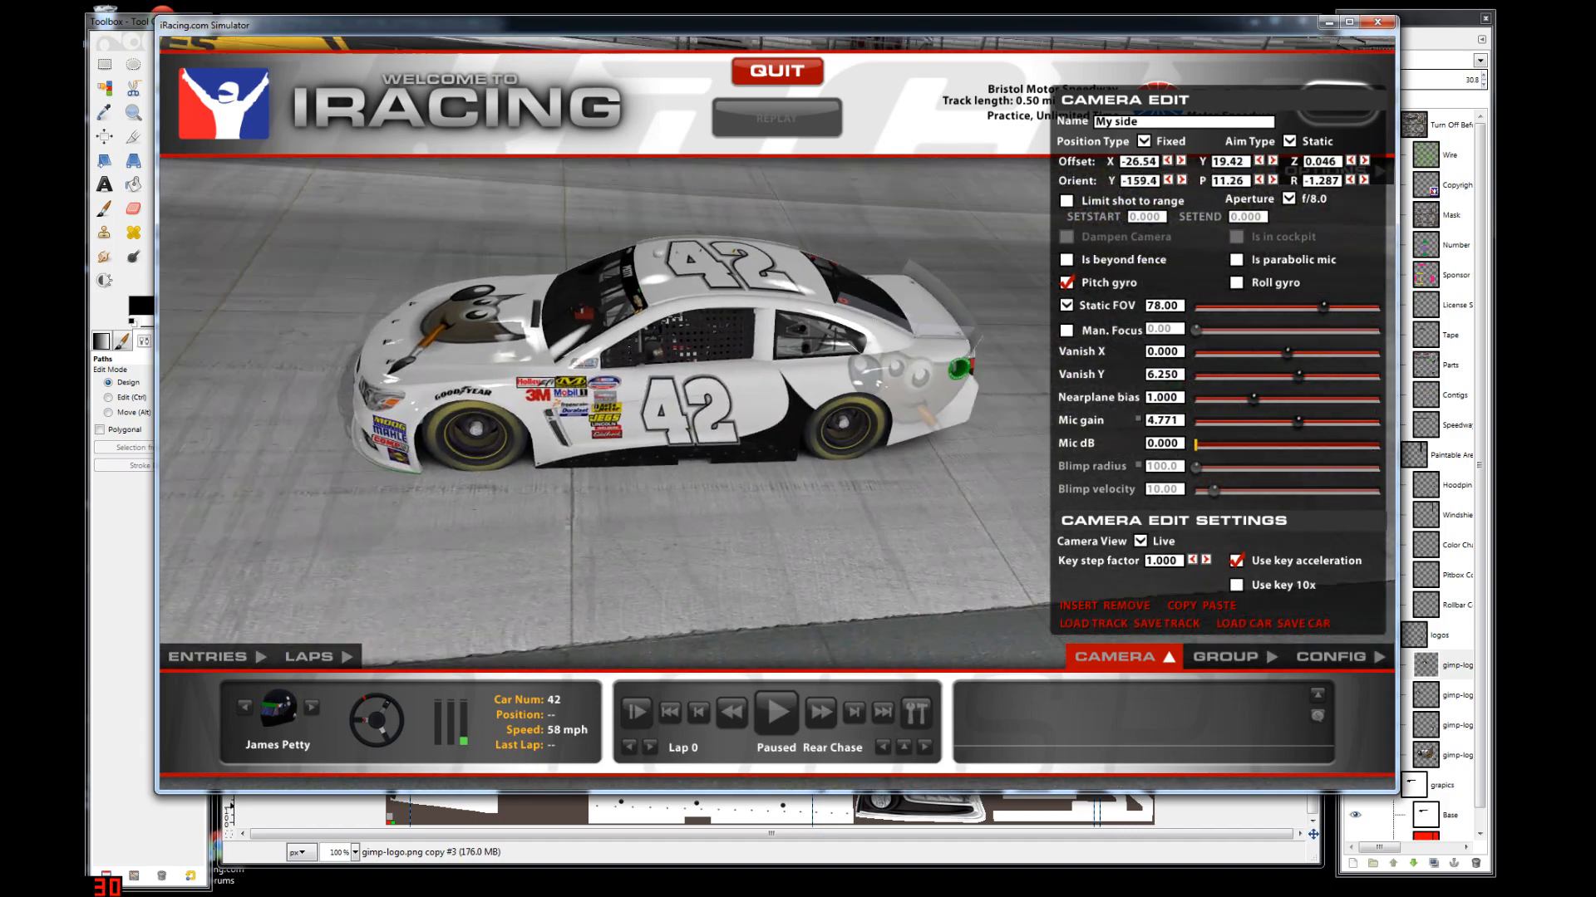
key(a)
key(s)
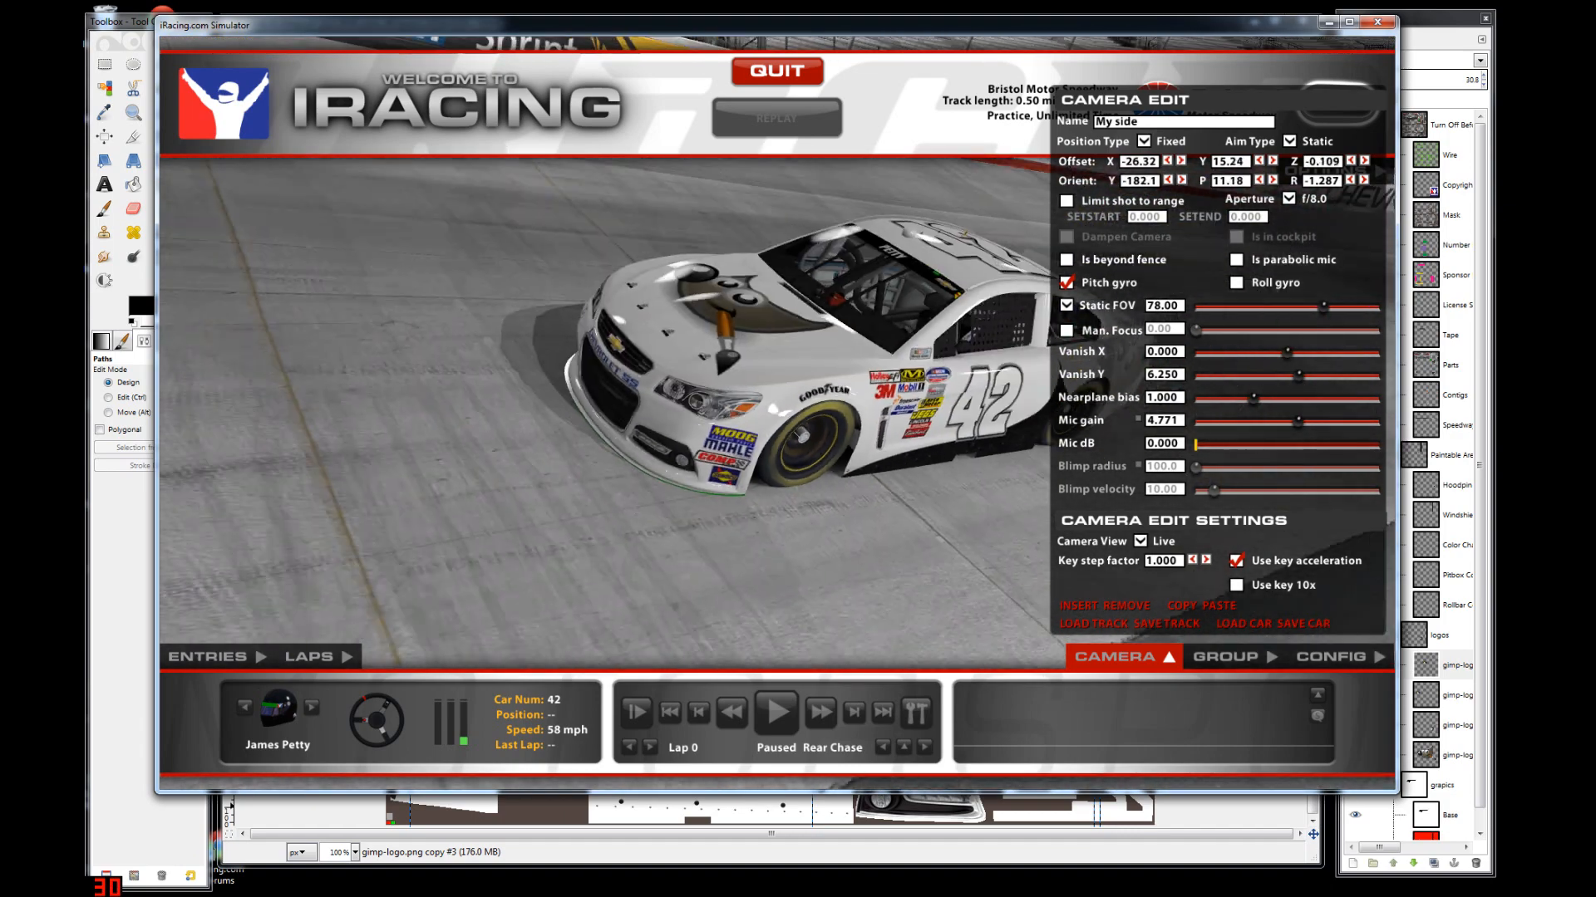
- View the car's side with the faded rear logo in the simulator, and minimize the simulator and the GIMP template windows
key(w)
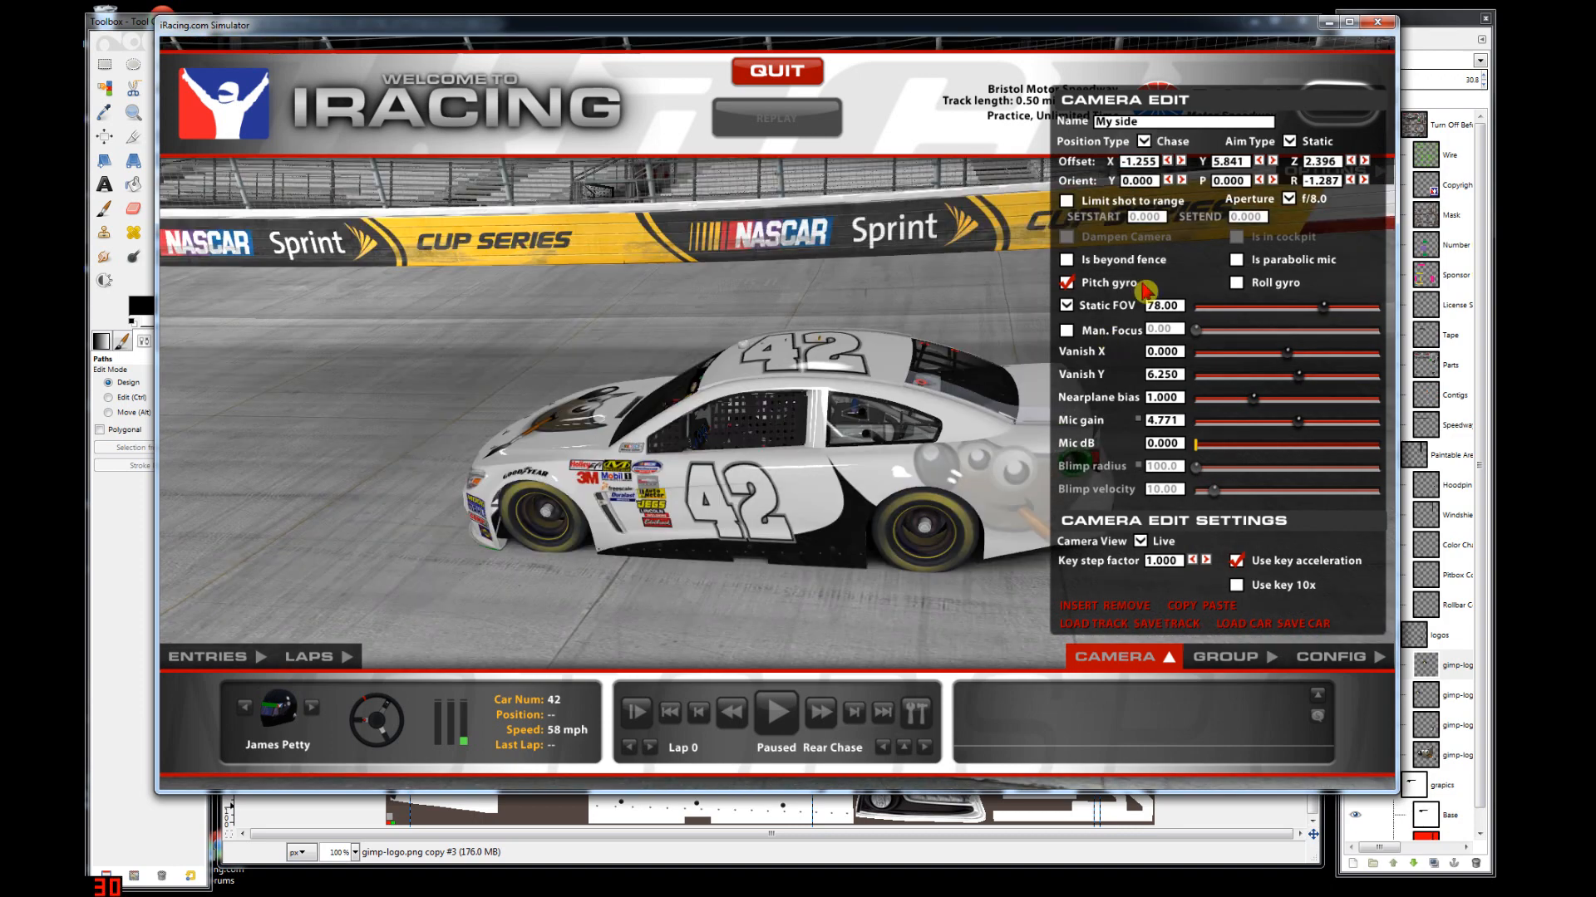
click(1329, 23)
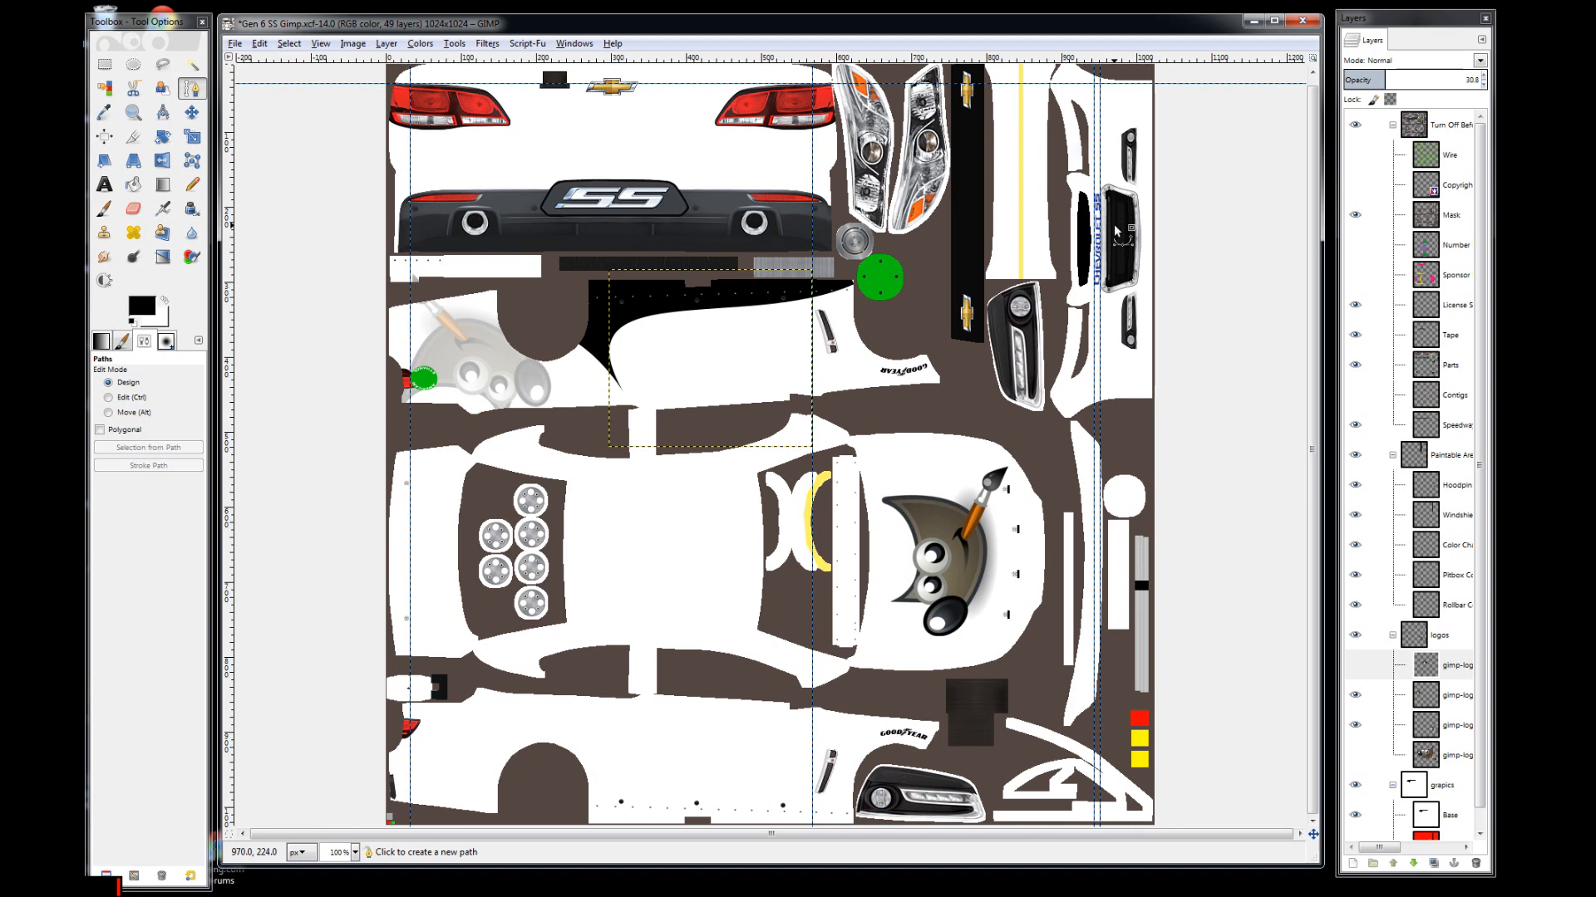
click(1251, 22)
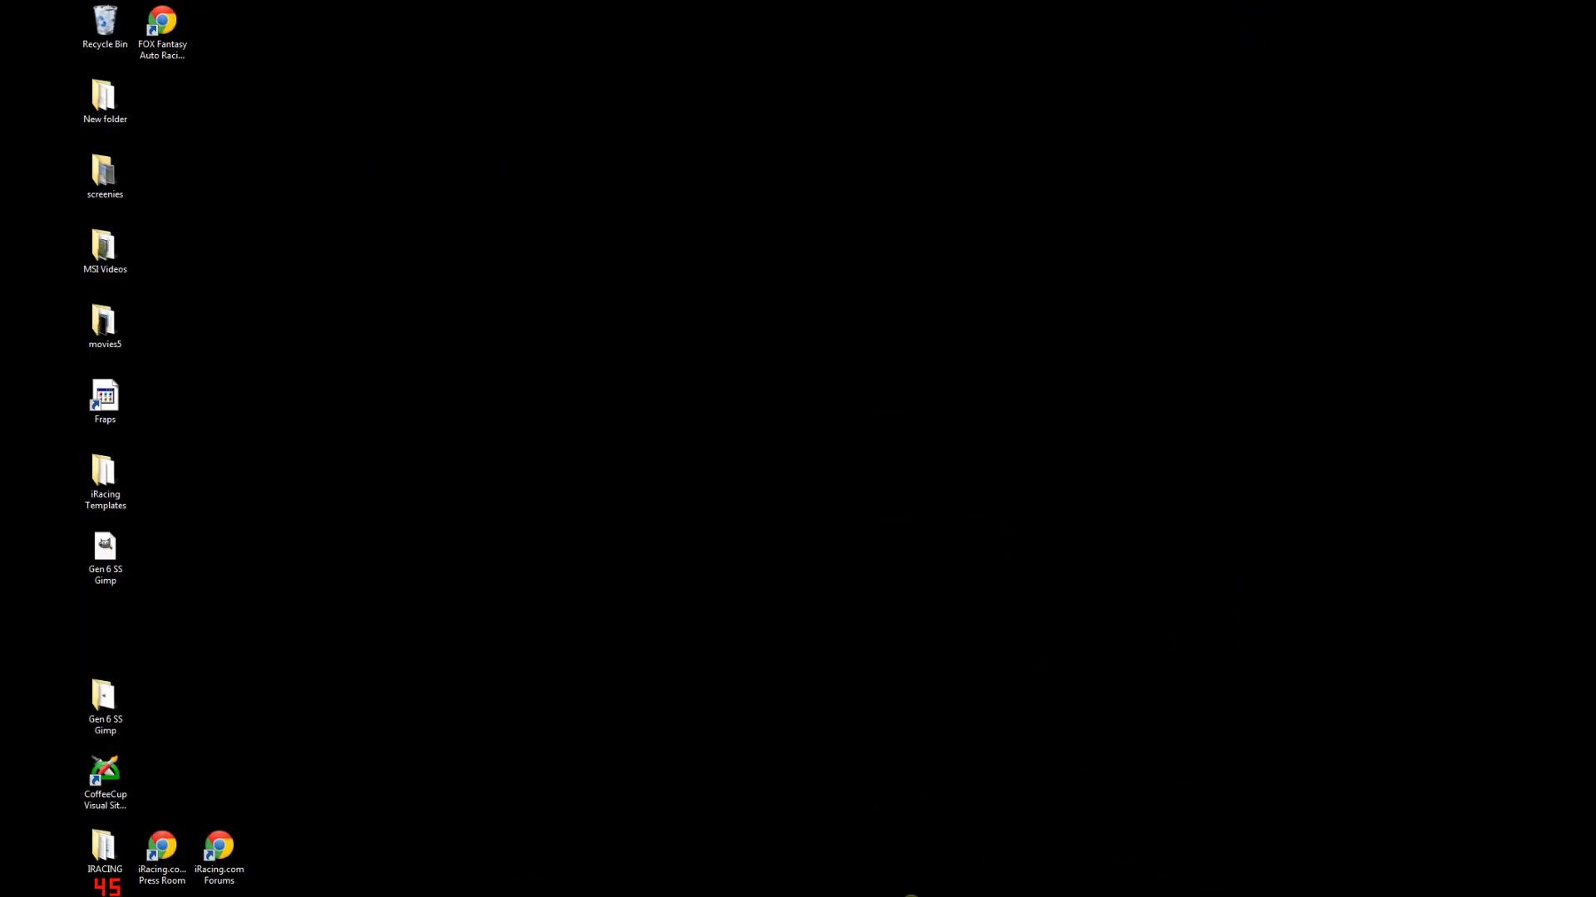
- Switch to Chrome and view the home page of the AJPPaint website
mouse_move(885, 884)
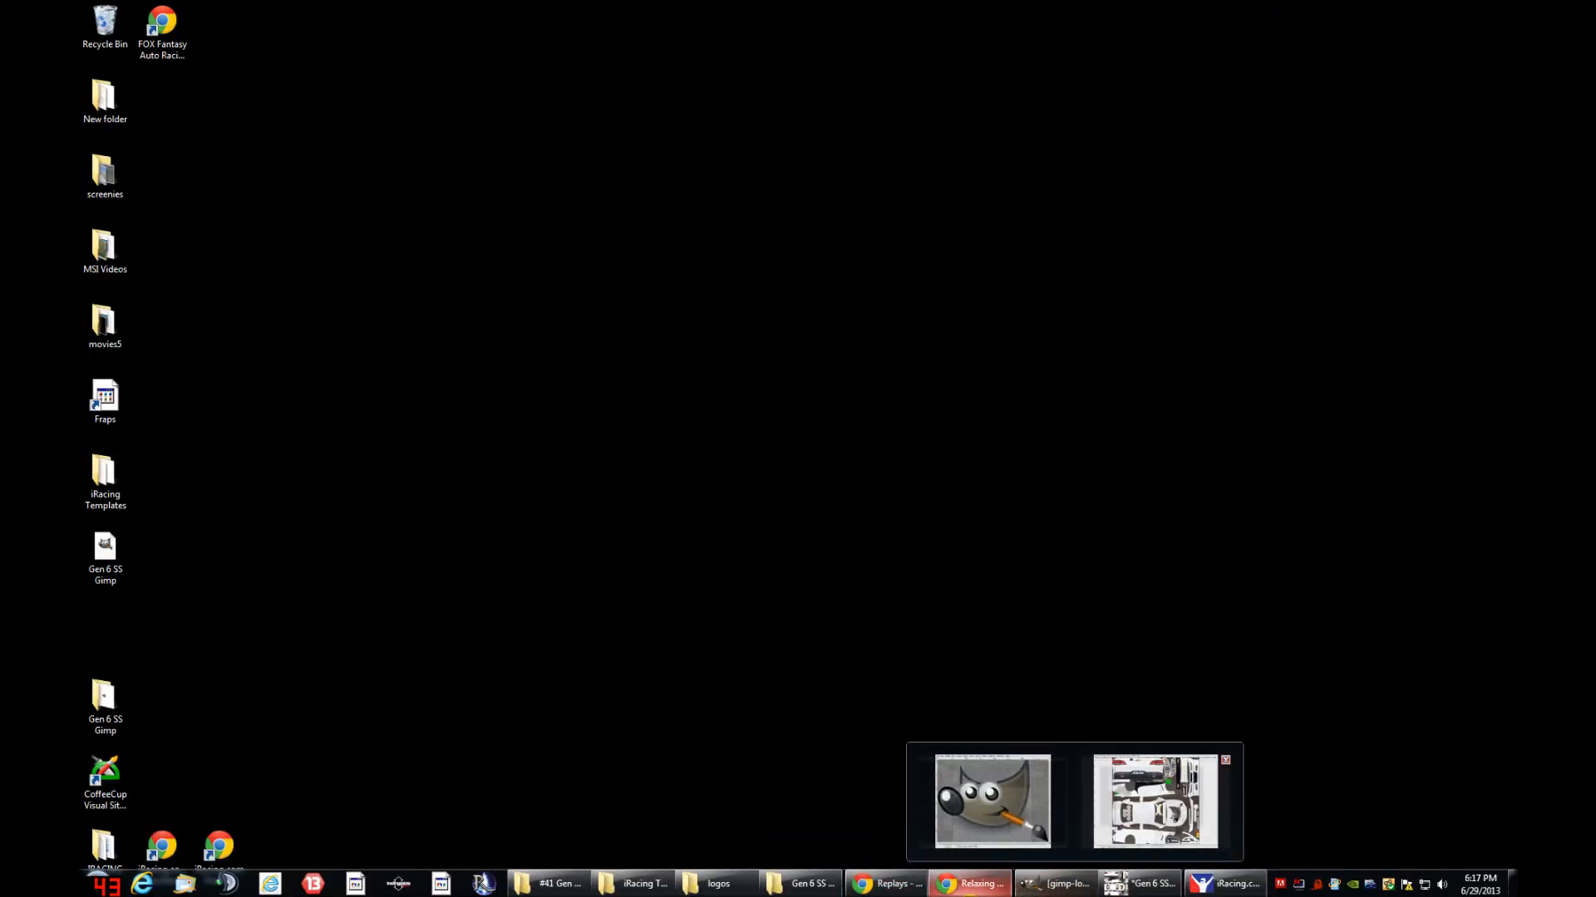
click(910, 889)
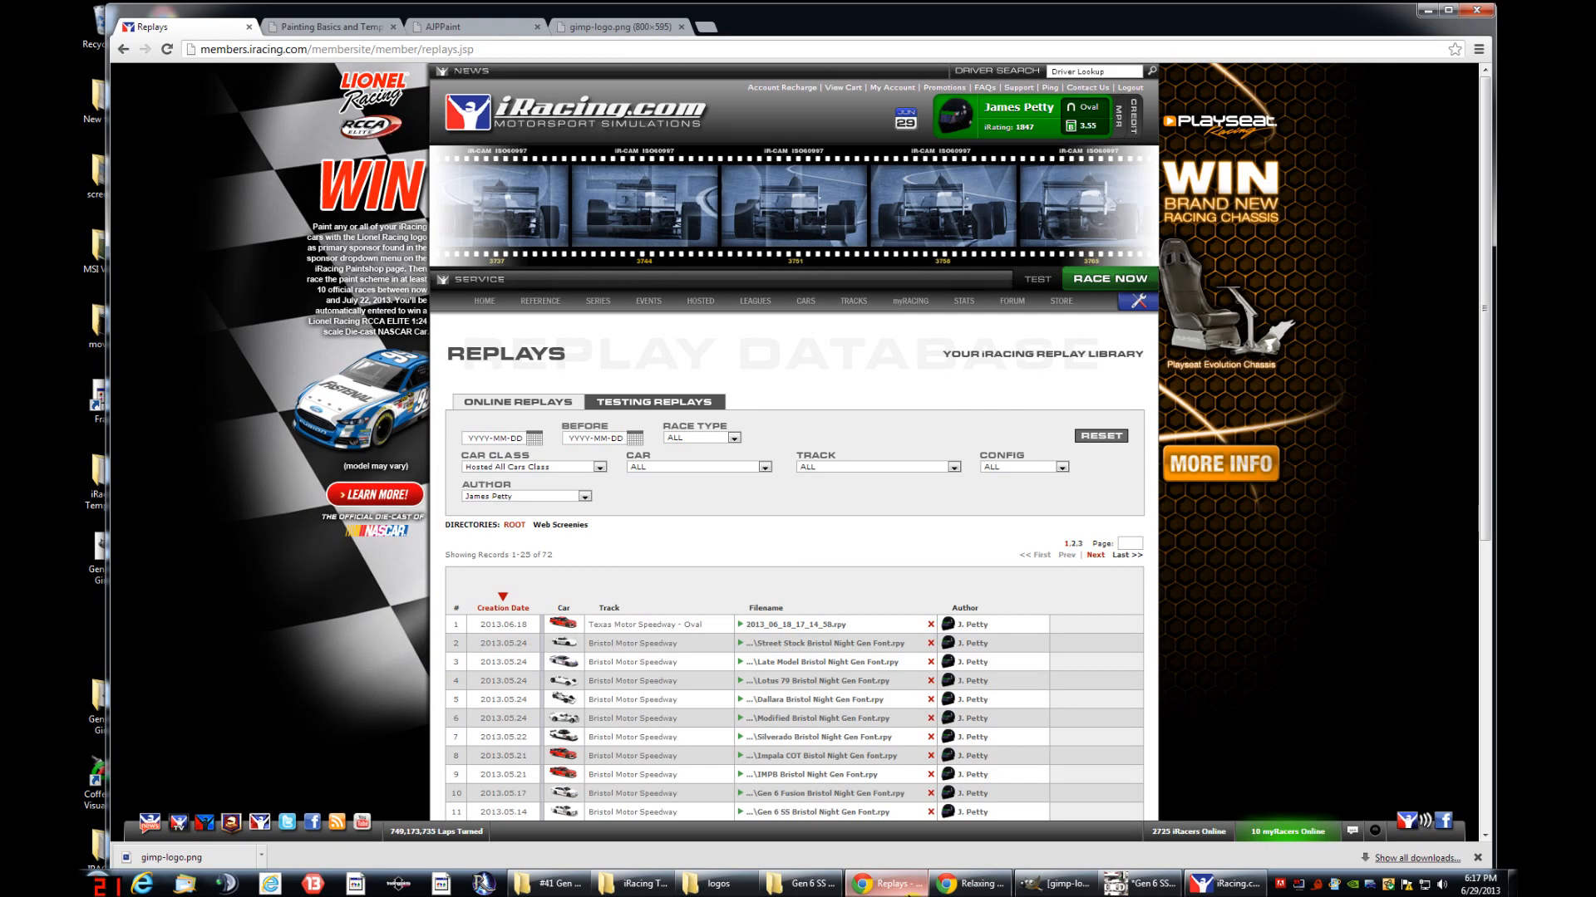
click(431, 30)
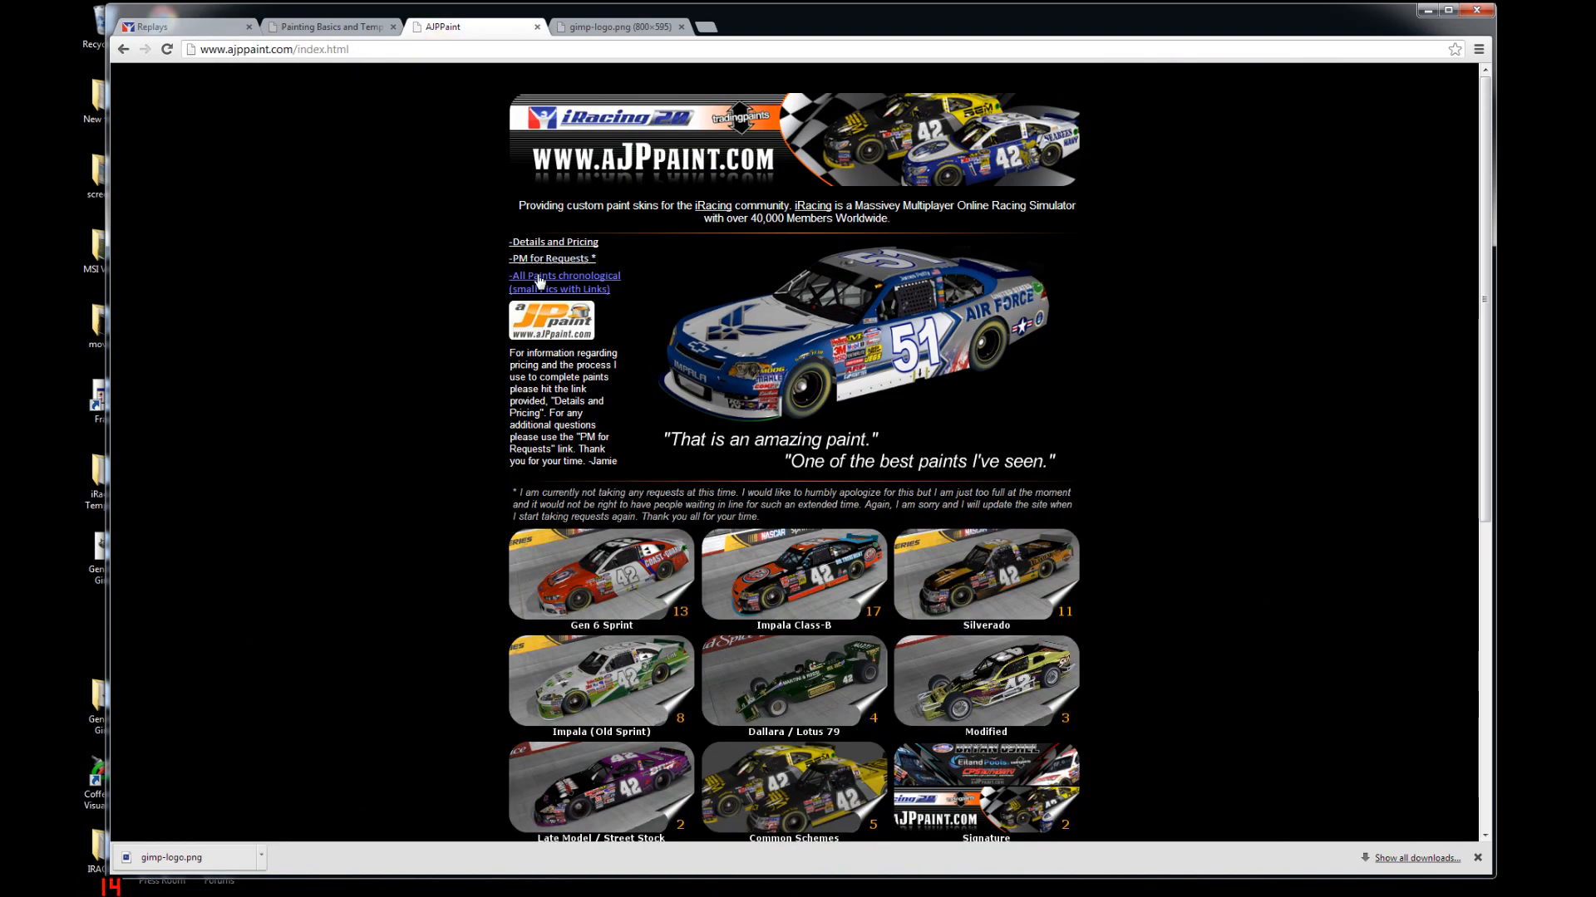
click(475, 236)
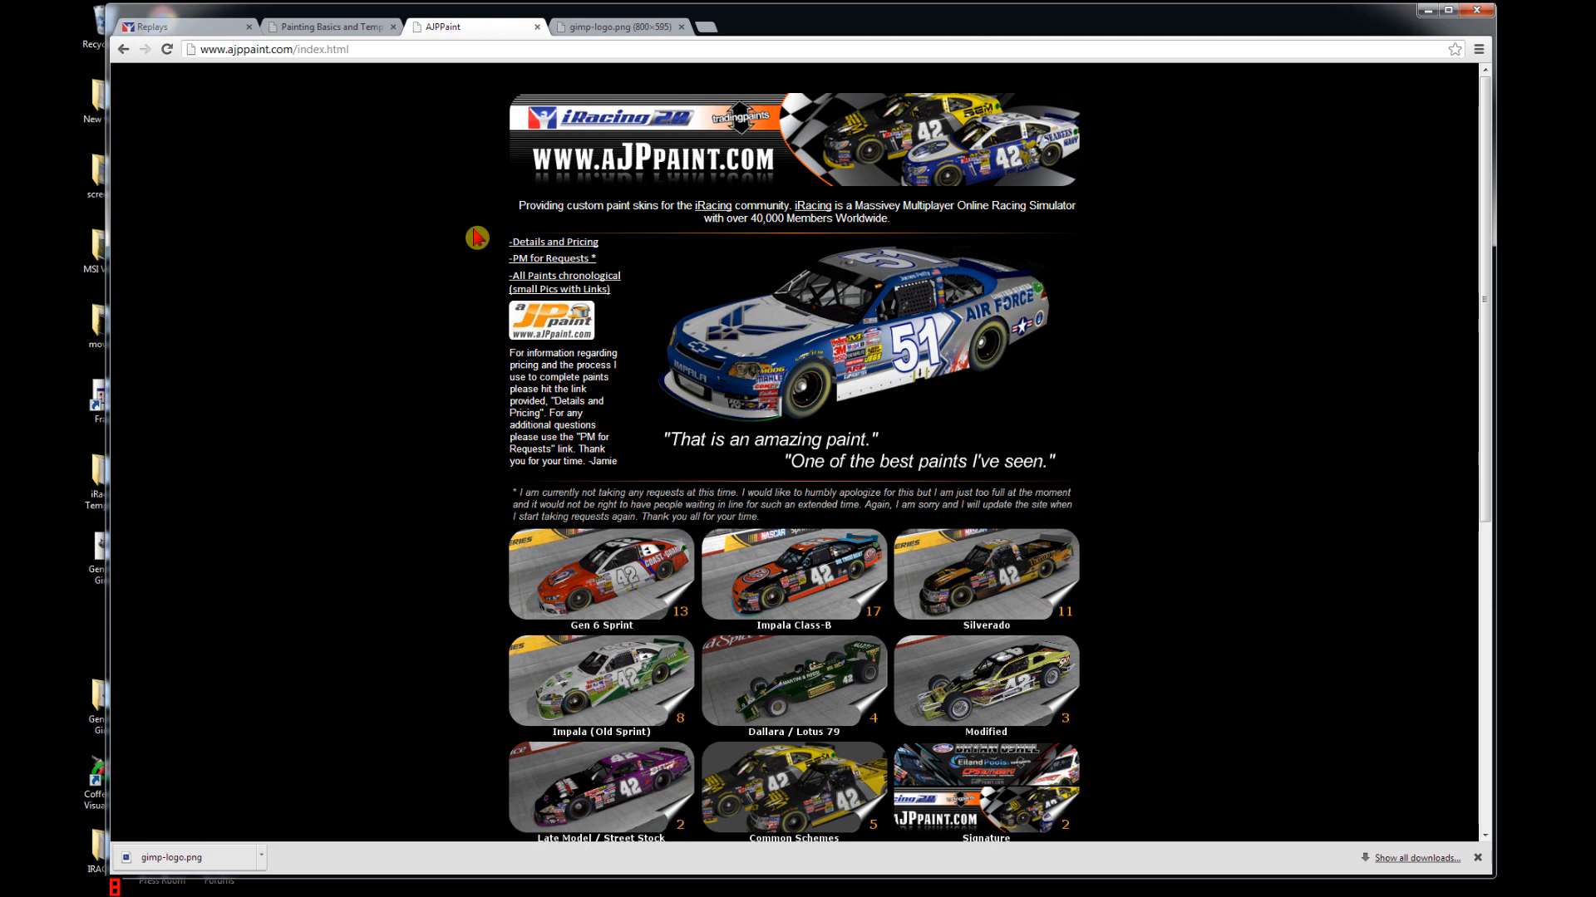